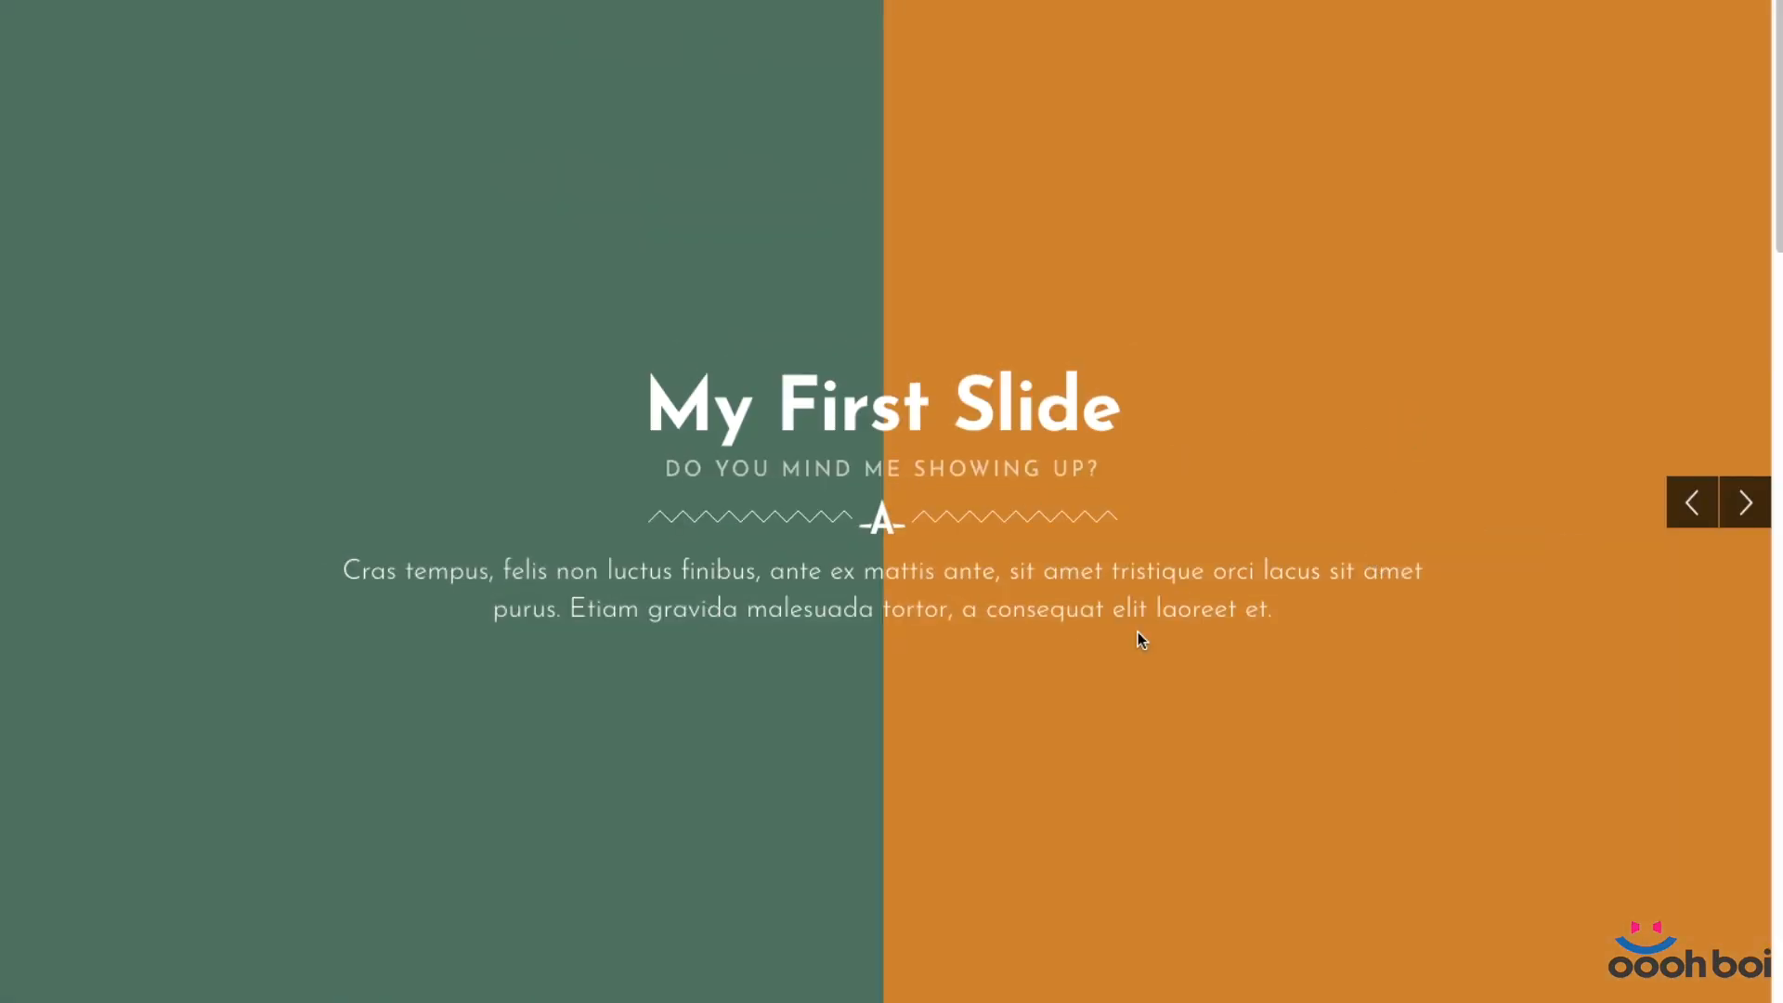
Page through the slides of the full-width green and orange slider in both directions to examine its transitions.
left_click(1733, 511)
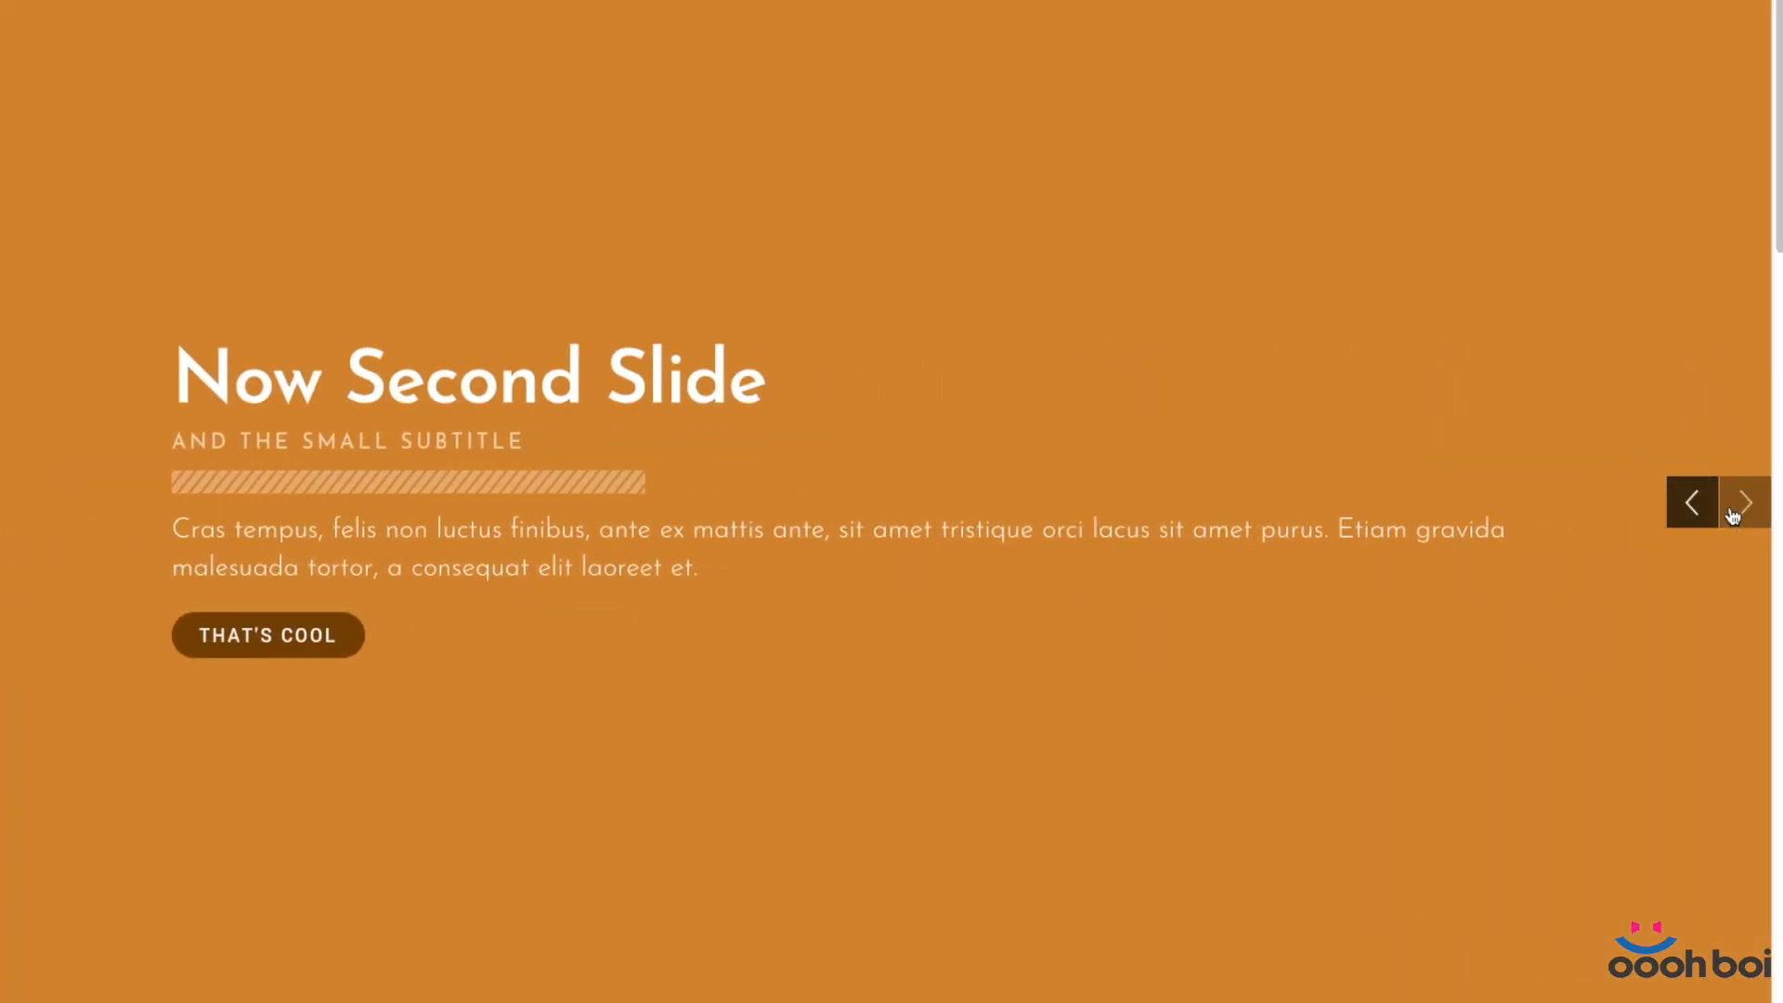
left_click(1733, 511)
left_click(1733, 511)
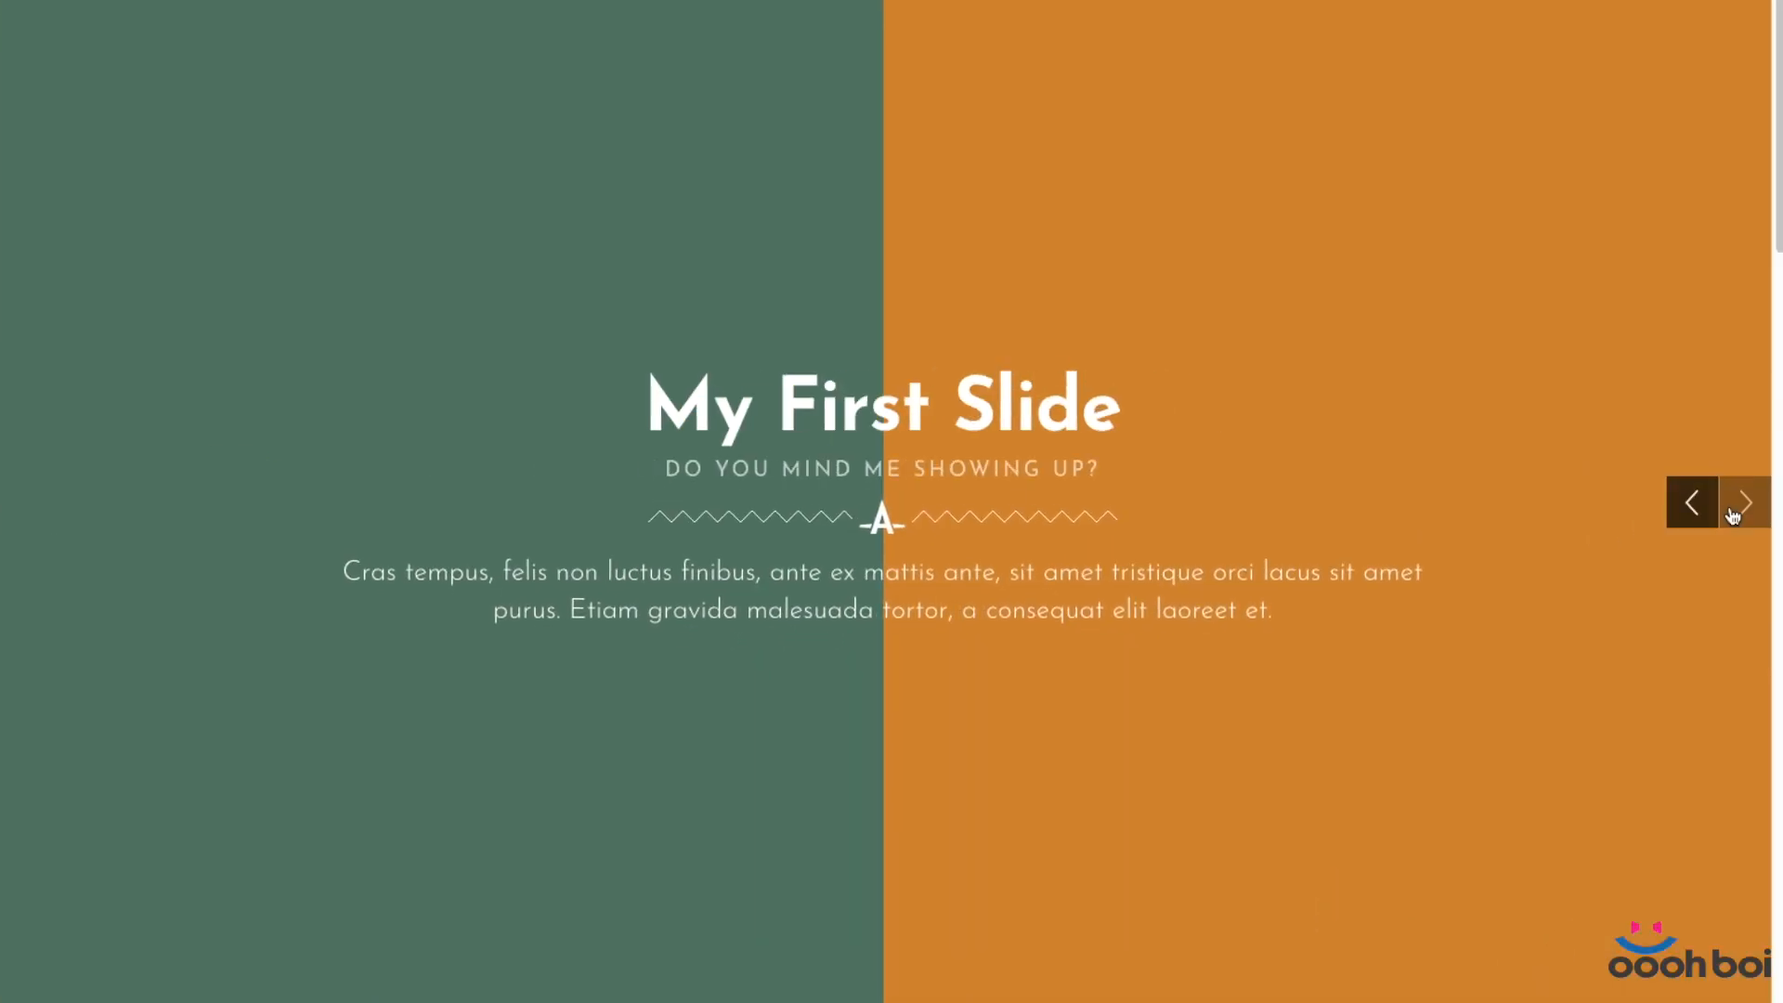
left_click(1734, 511)
left_click(1734, 511)
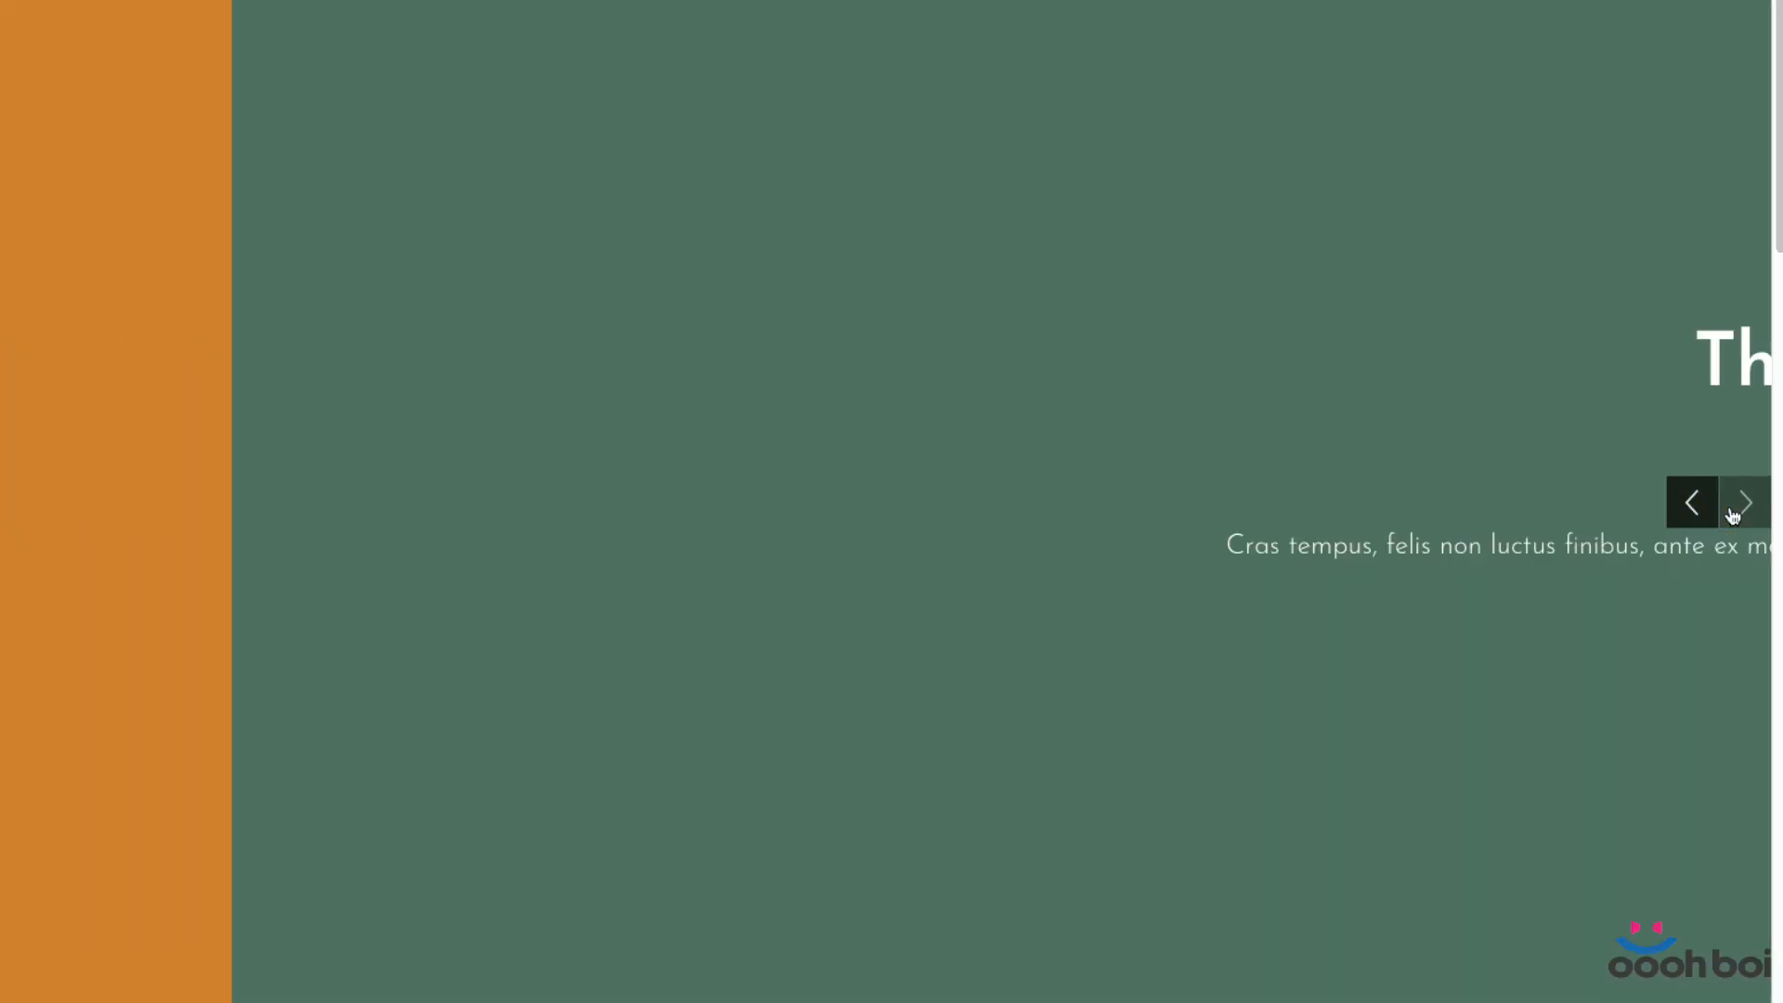
left_click(1696, 517)
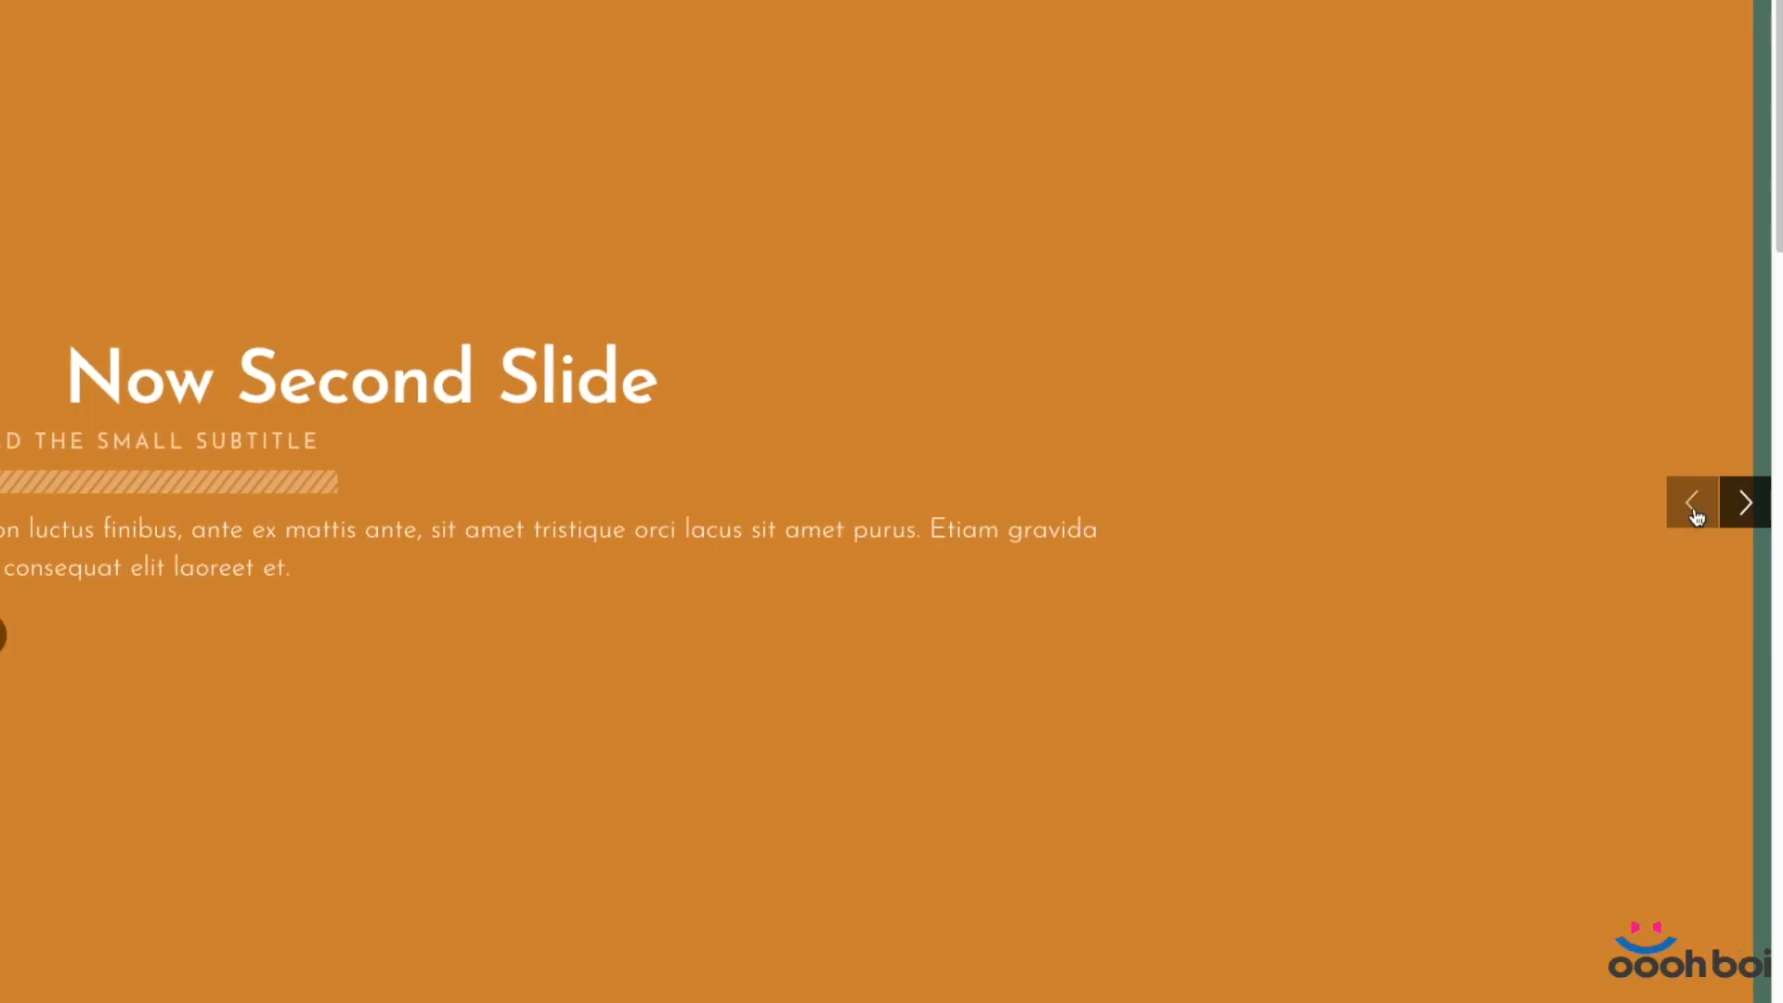
left_click(1696, 516)
left_click(1697, 517)
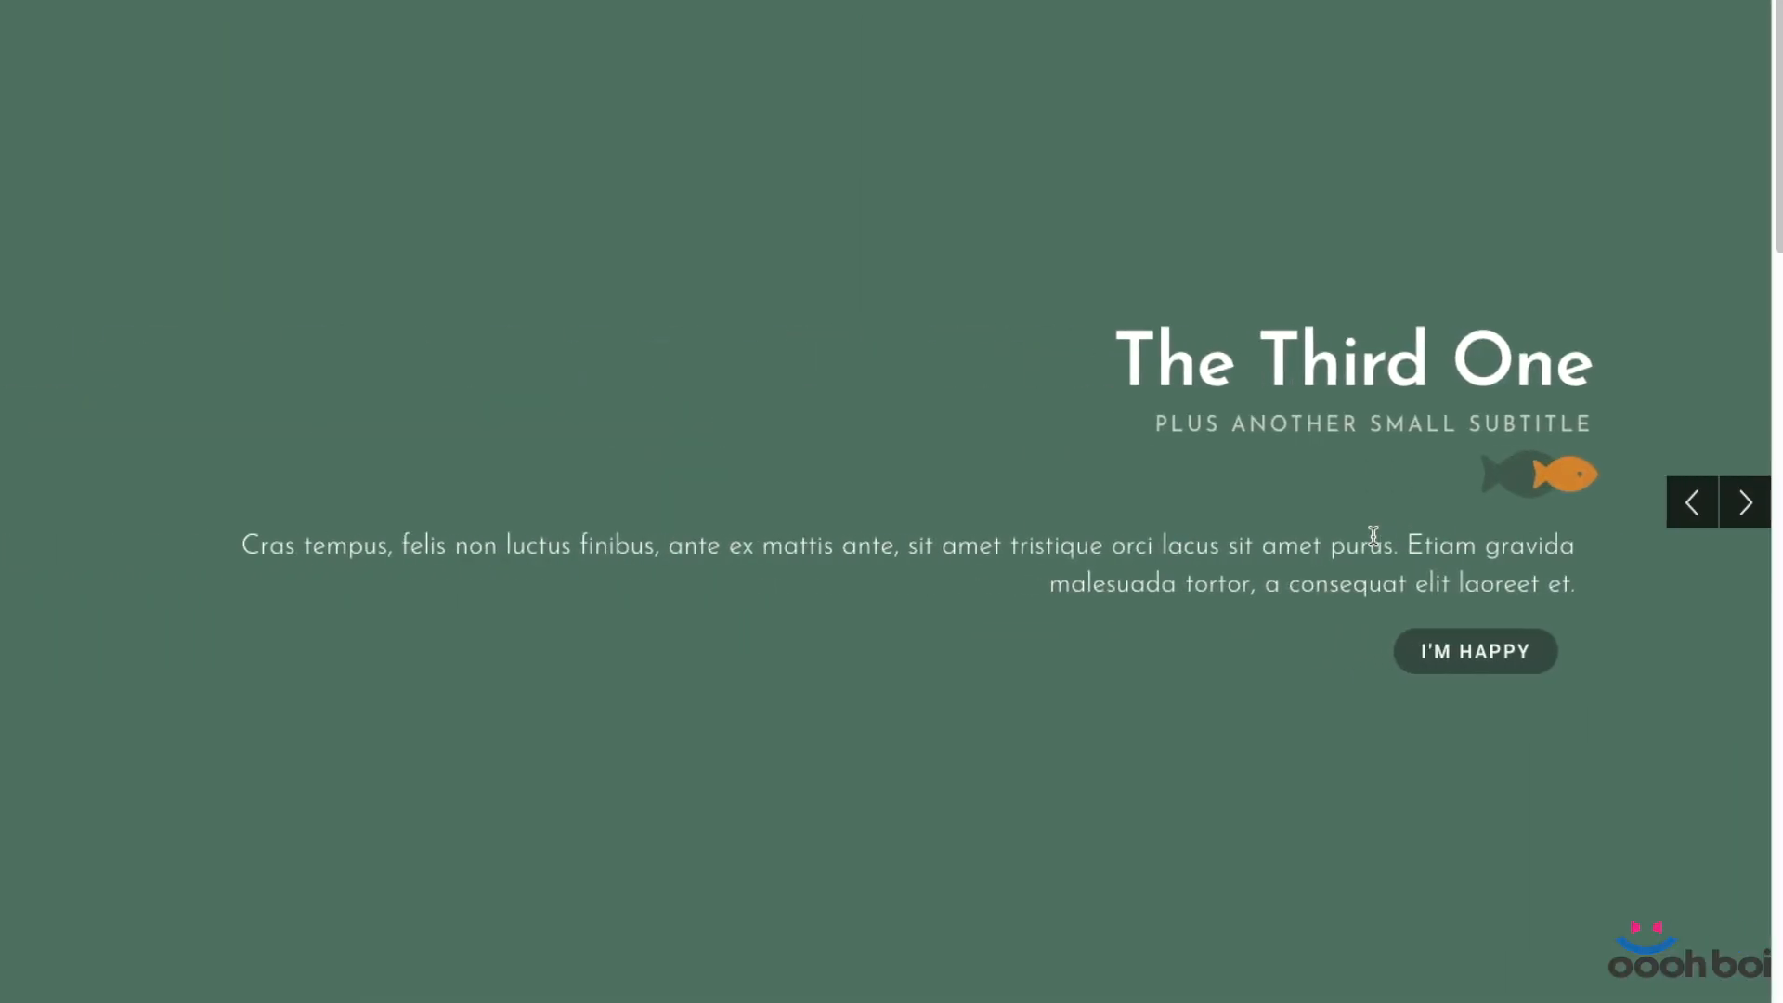
Examine the vertical transitions of the boxed blue and red slider using its navigation arrows and its pagination dots.
scroll(1373, 538, "down", 10)
scroll(1384, 550, "down", 1)
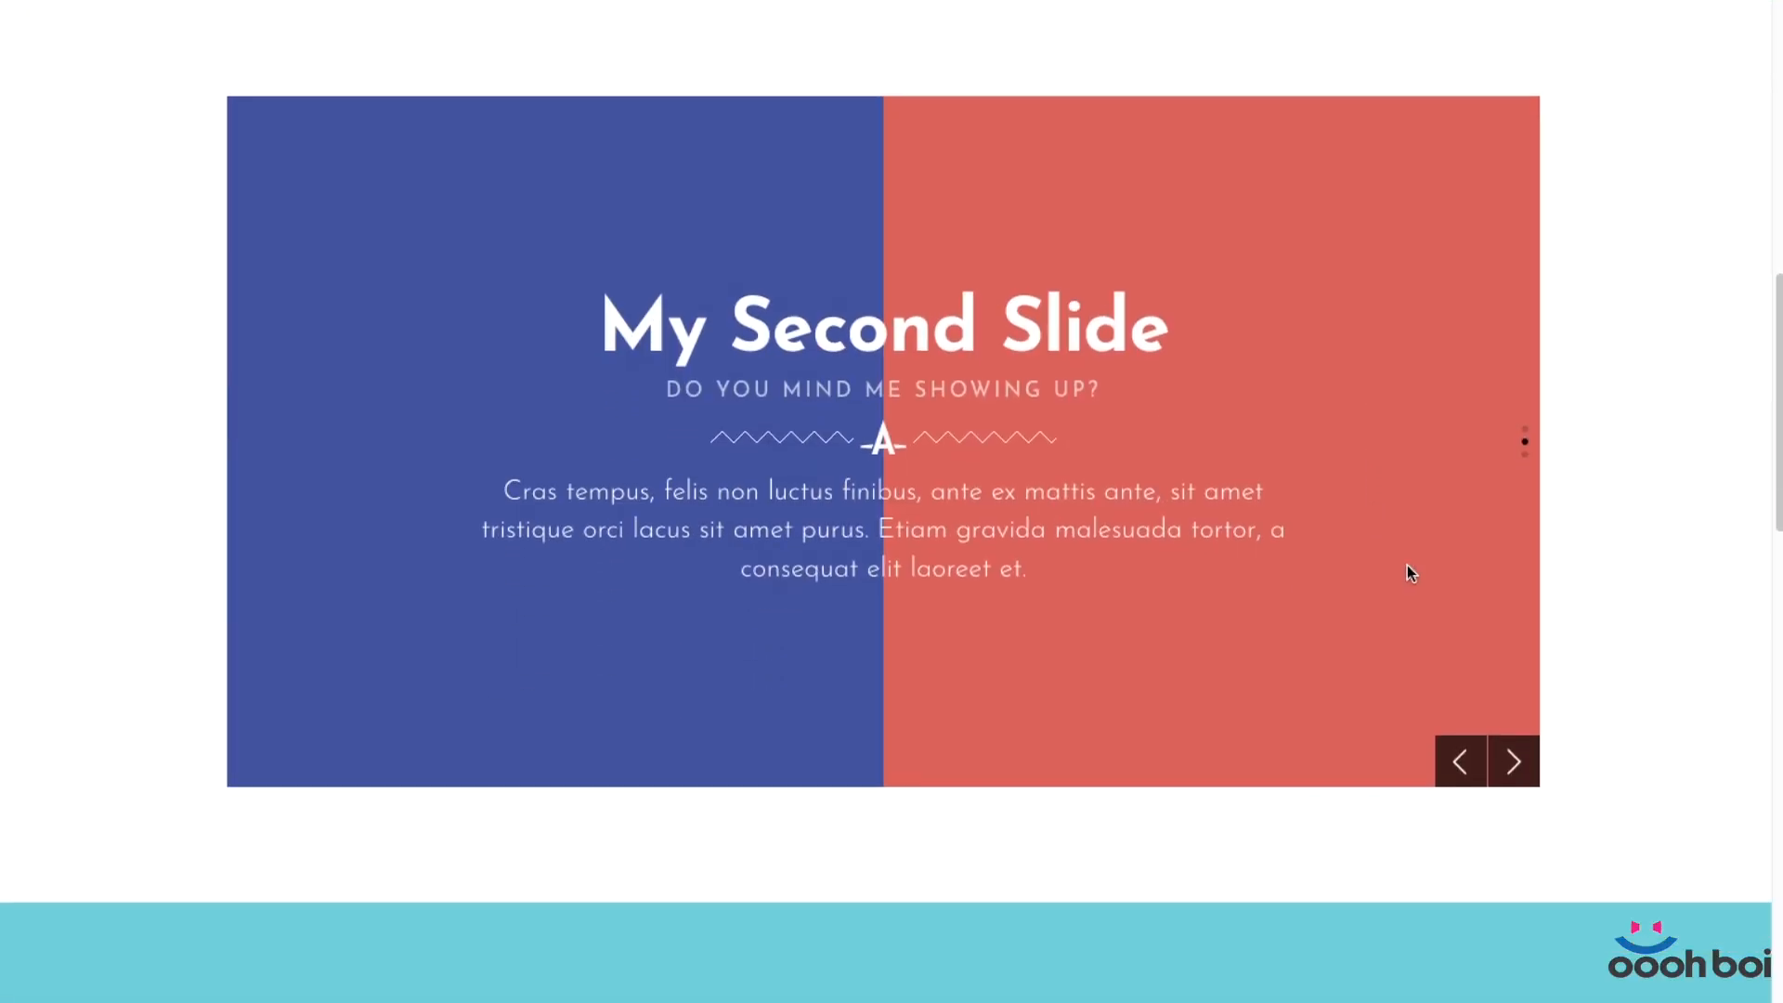
left_click(1527, 765)
left_click(1527, 766)
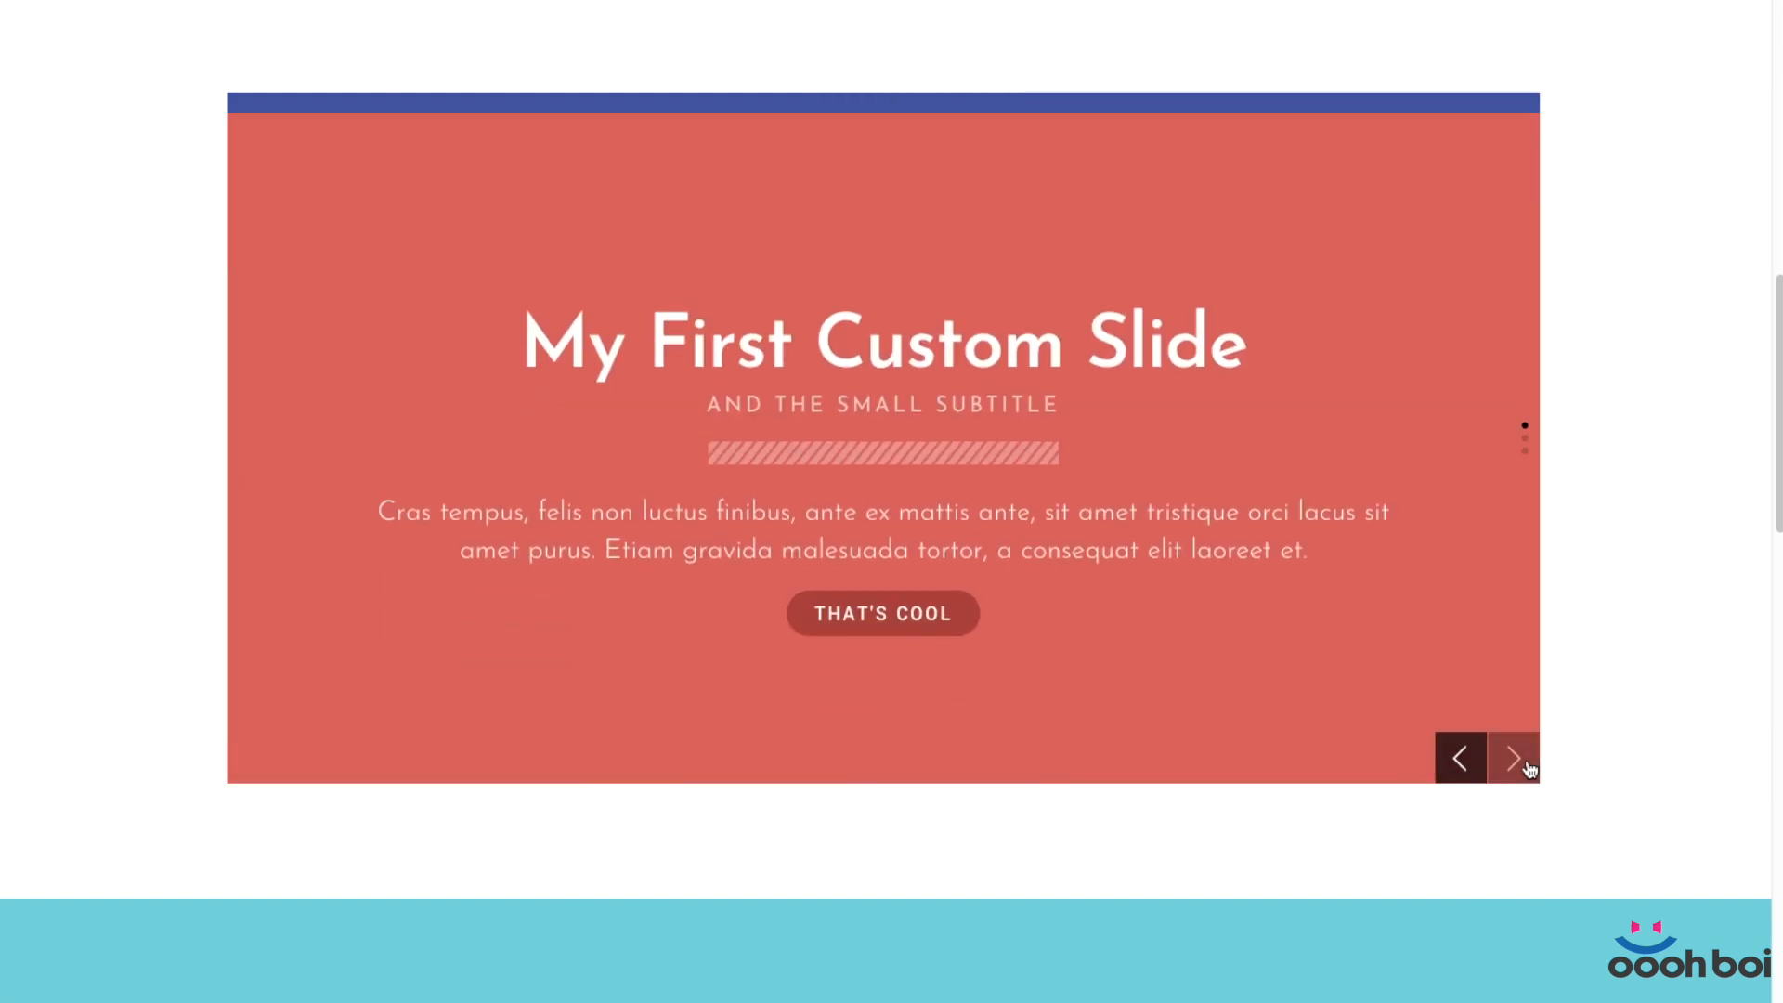
left_click(1527, 765)
left_click(1528, 768)
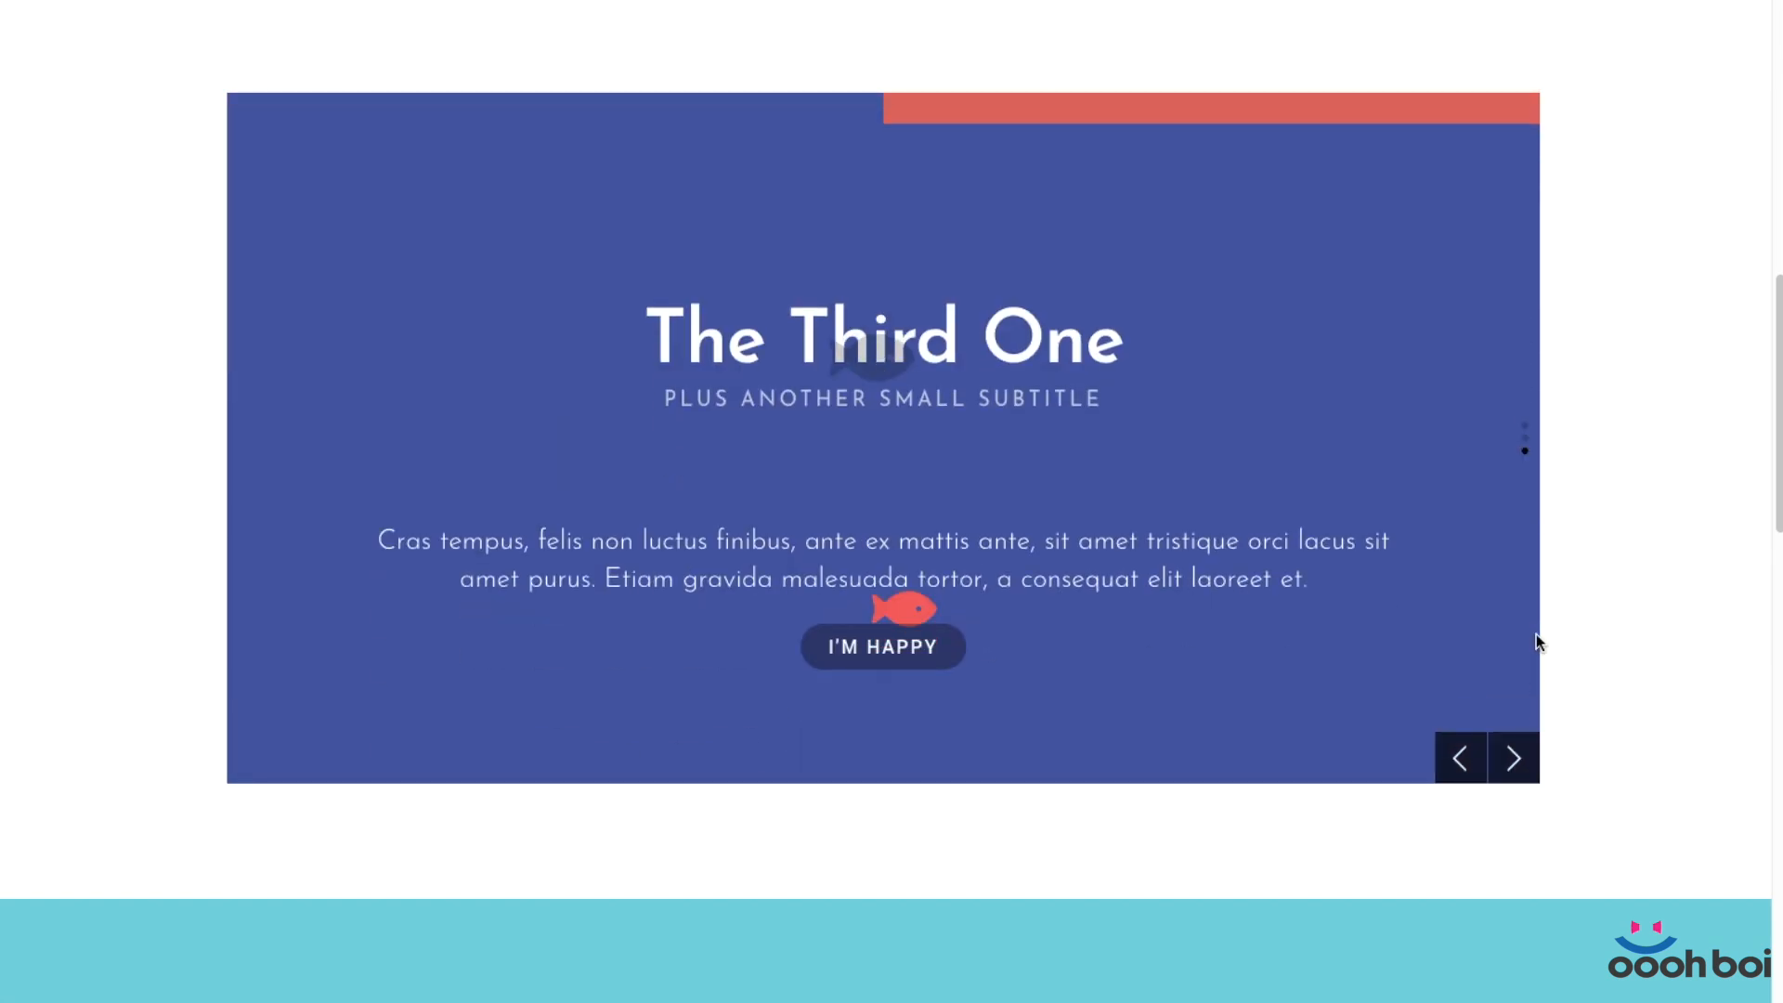
left_click(1527, 429)
left_click(1526, 443)
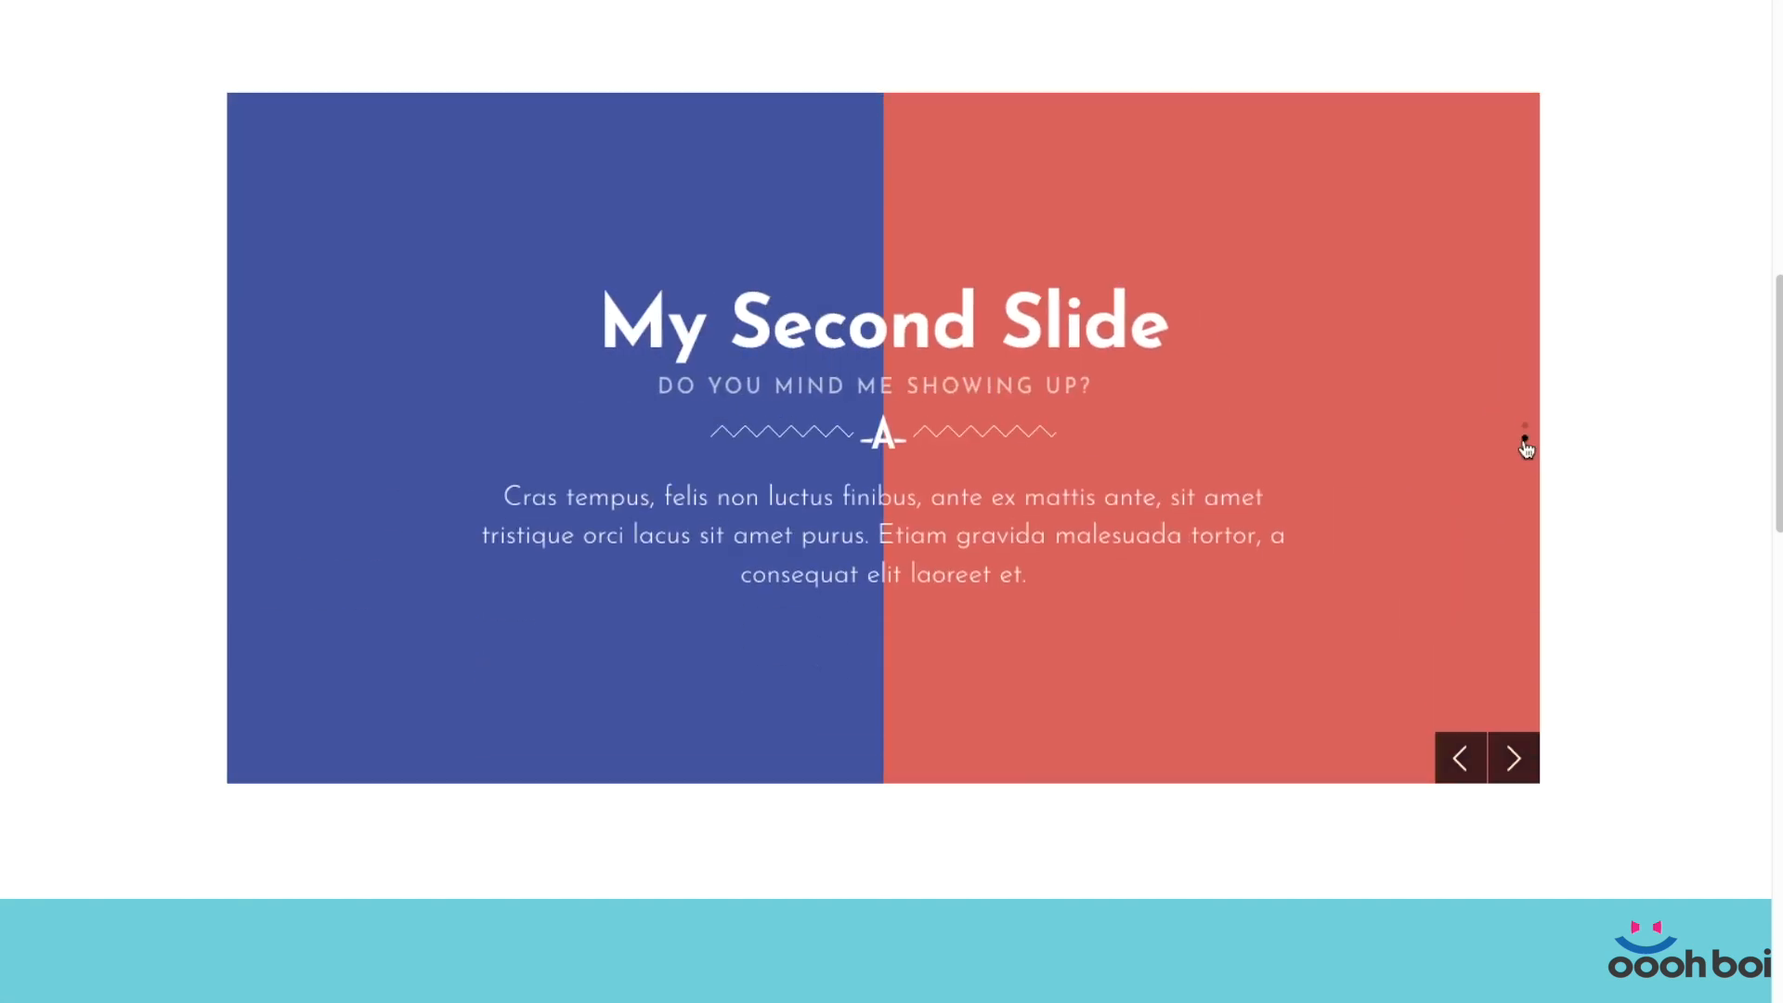
left_click(1524, 452)
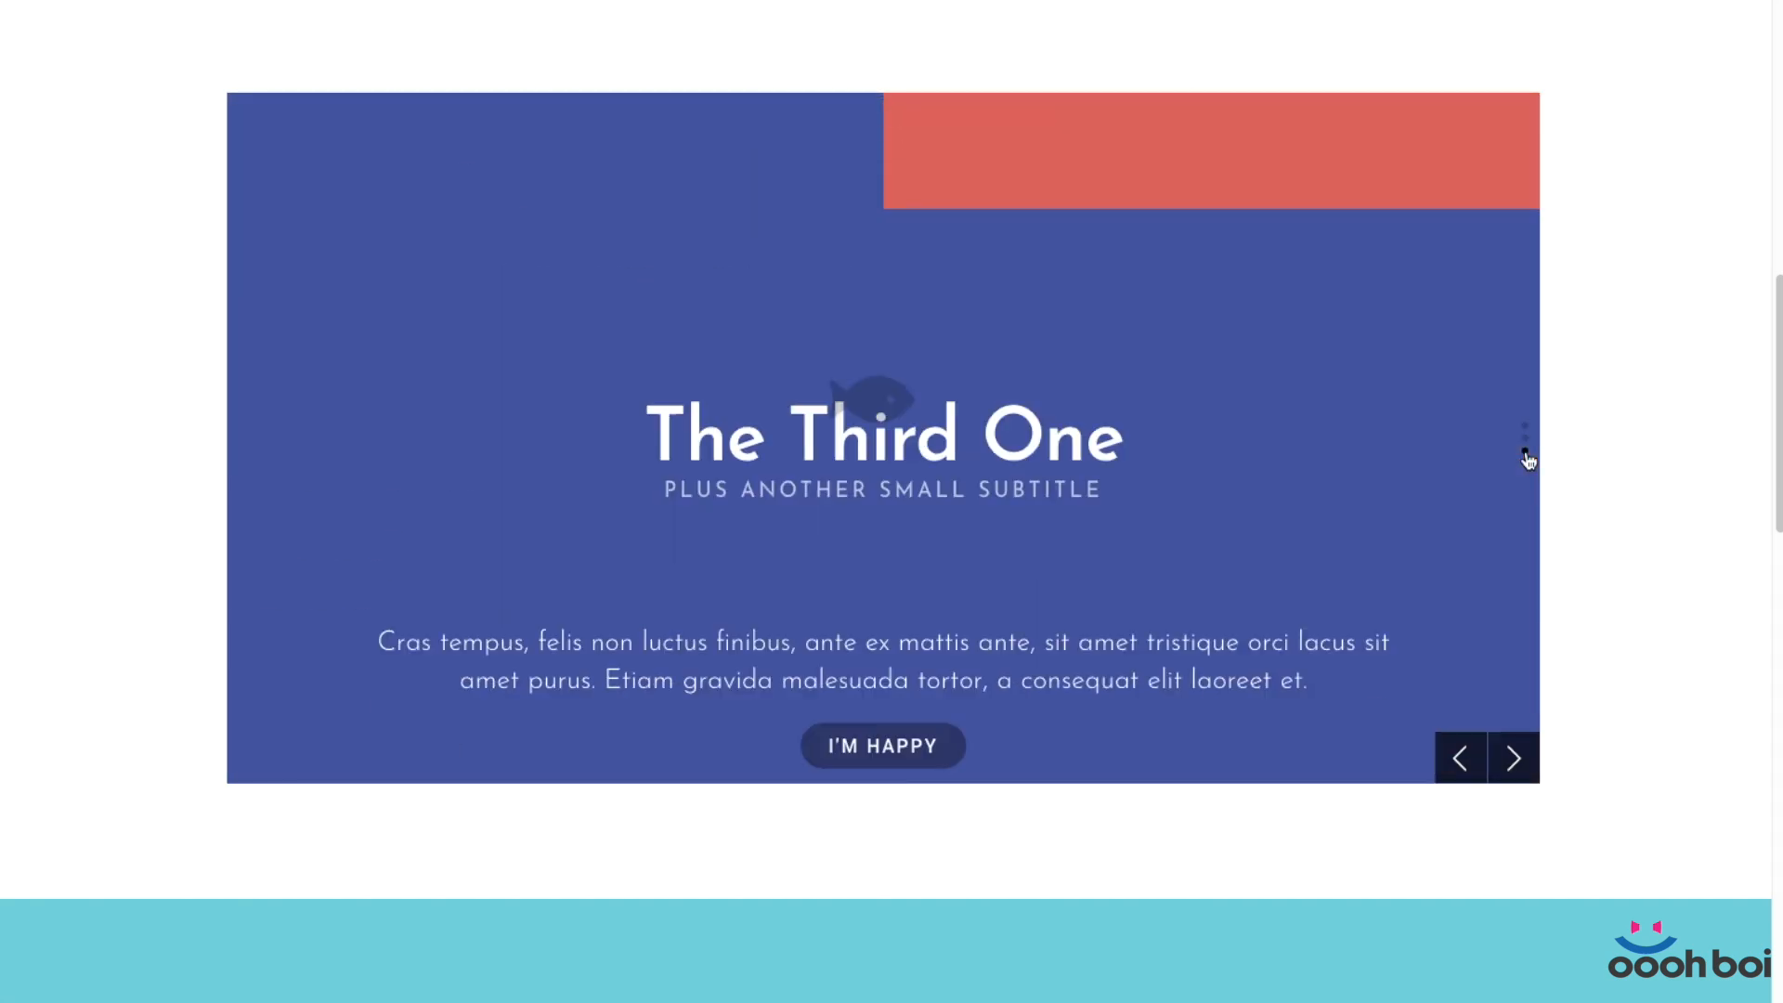
Page forward and back through the full-width turquoise and pink slider to examine its slides.
scroll(1698, 464, "down", 1)
scroll(1698, 465, "down", 9)
scroll(1700, 474, "up", 1)
left_click(1755, 534)
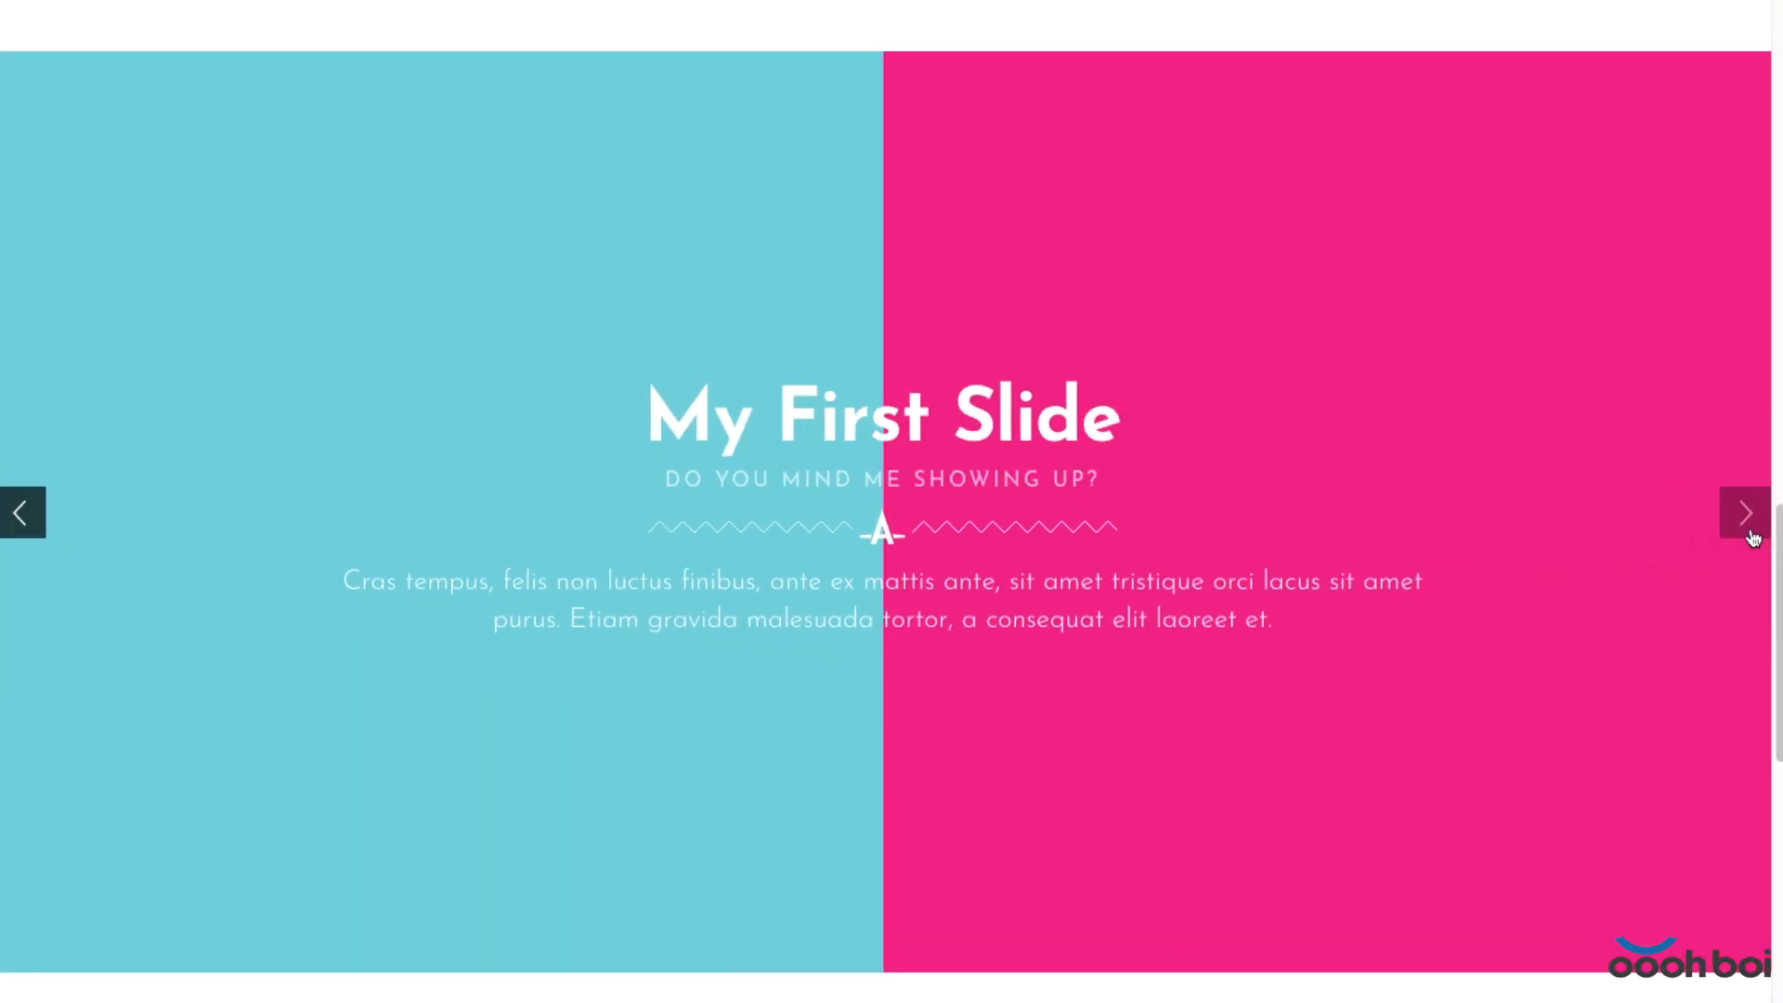
left_click(1751, 532)
left_click(1752, 535)
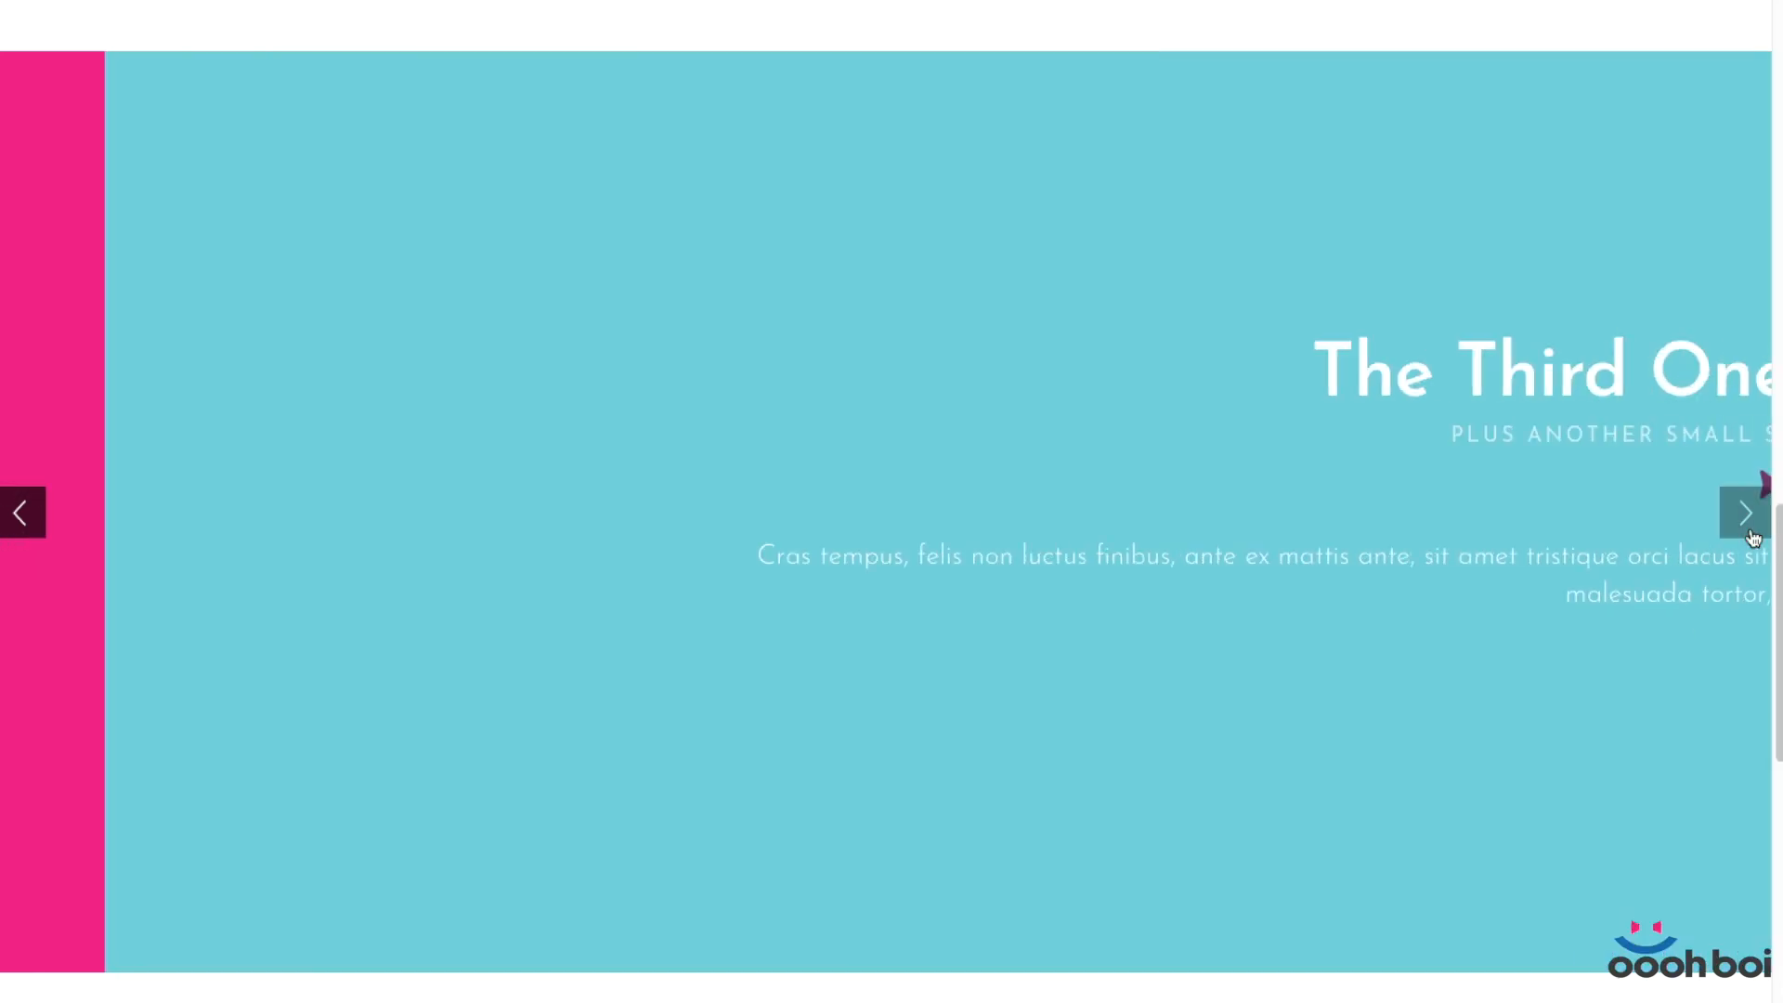
left_click(1751, 532)
left_click(39, 510)
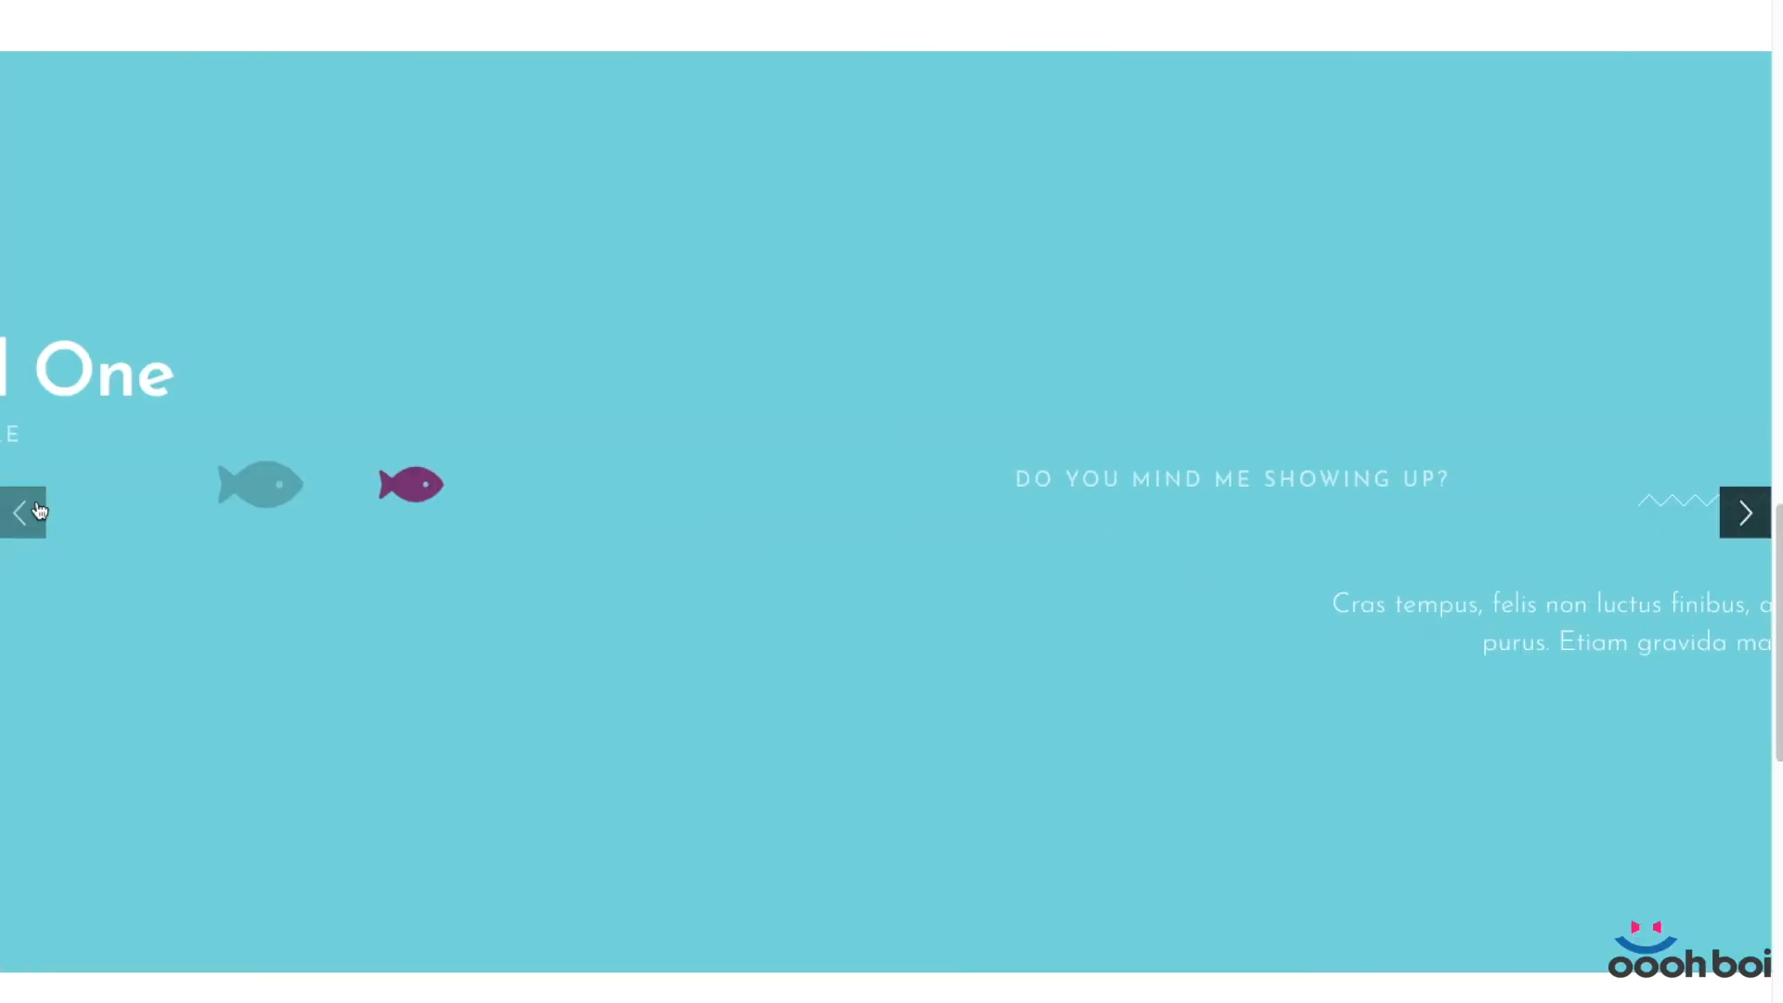
left_click(39, 509)
Examine the slides of the boxed dark and olive slider at the end of the page.
scroll(1178, 458, "down", 10)
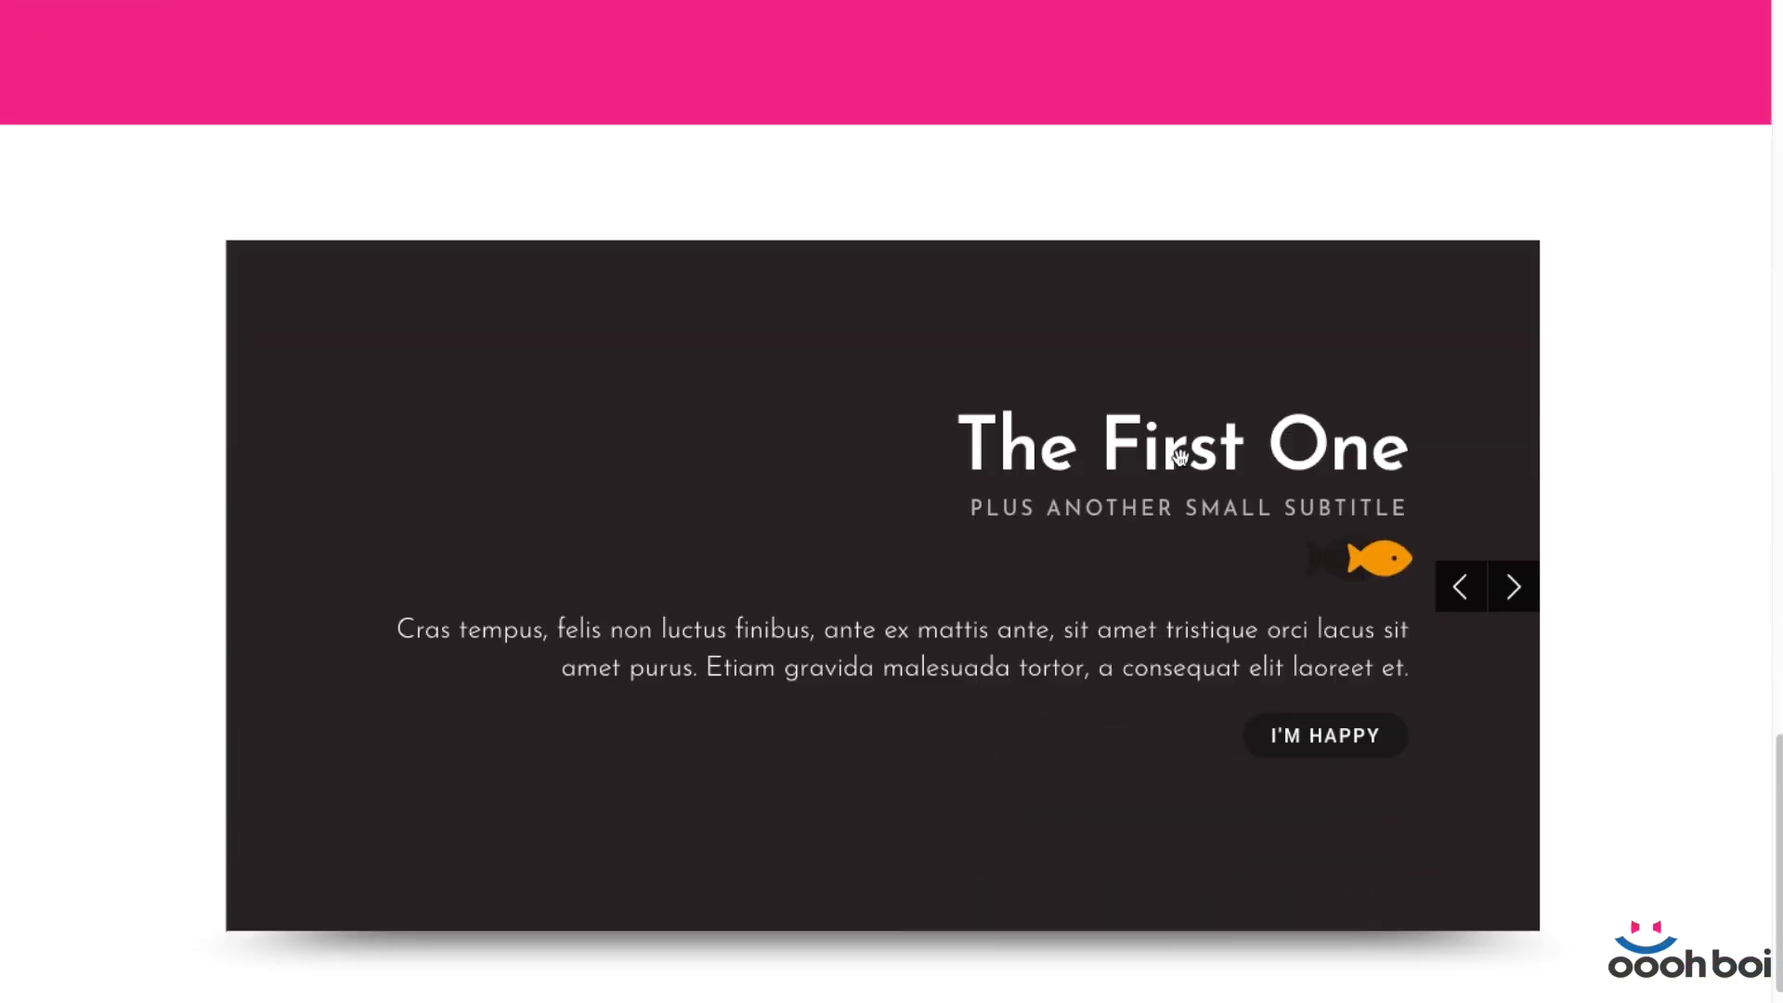
left_click(1516, 531)
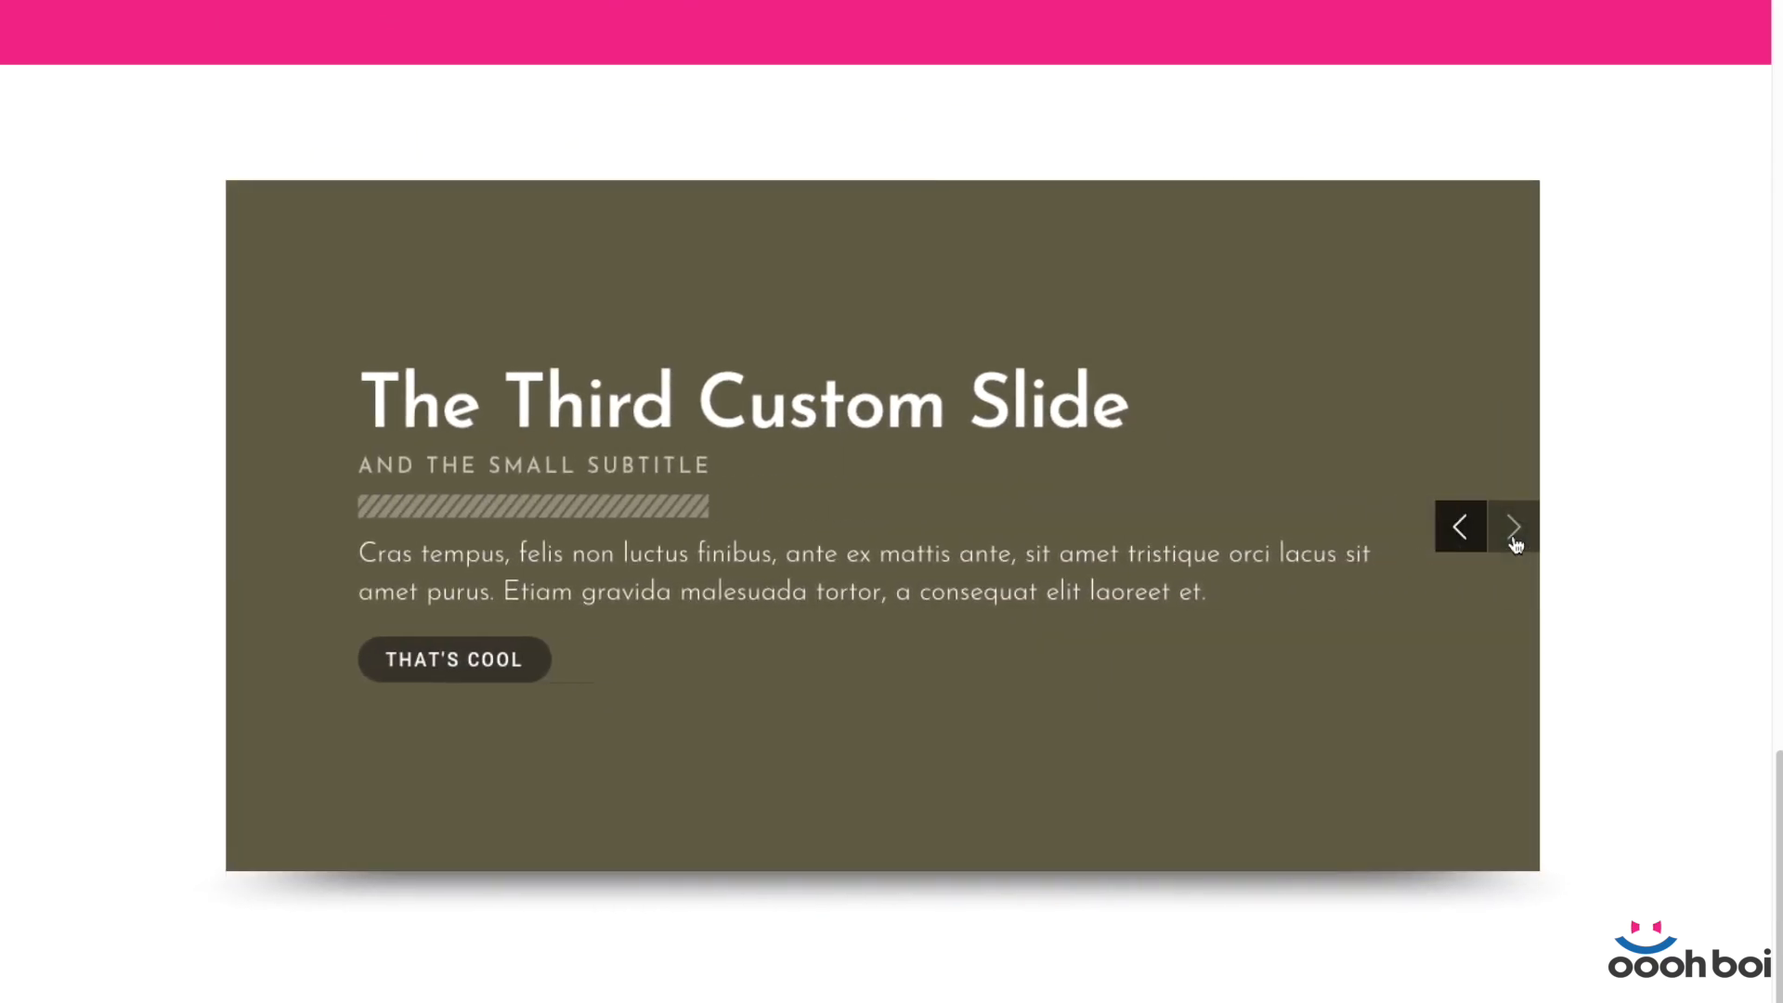
left_click(1514, 529)
left_click(1515, 534)
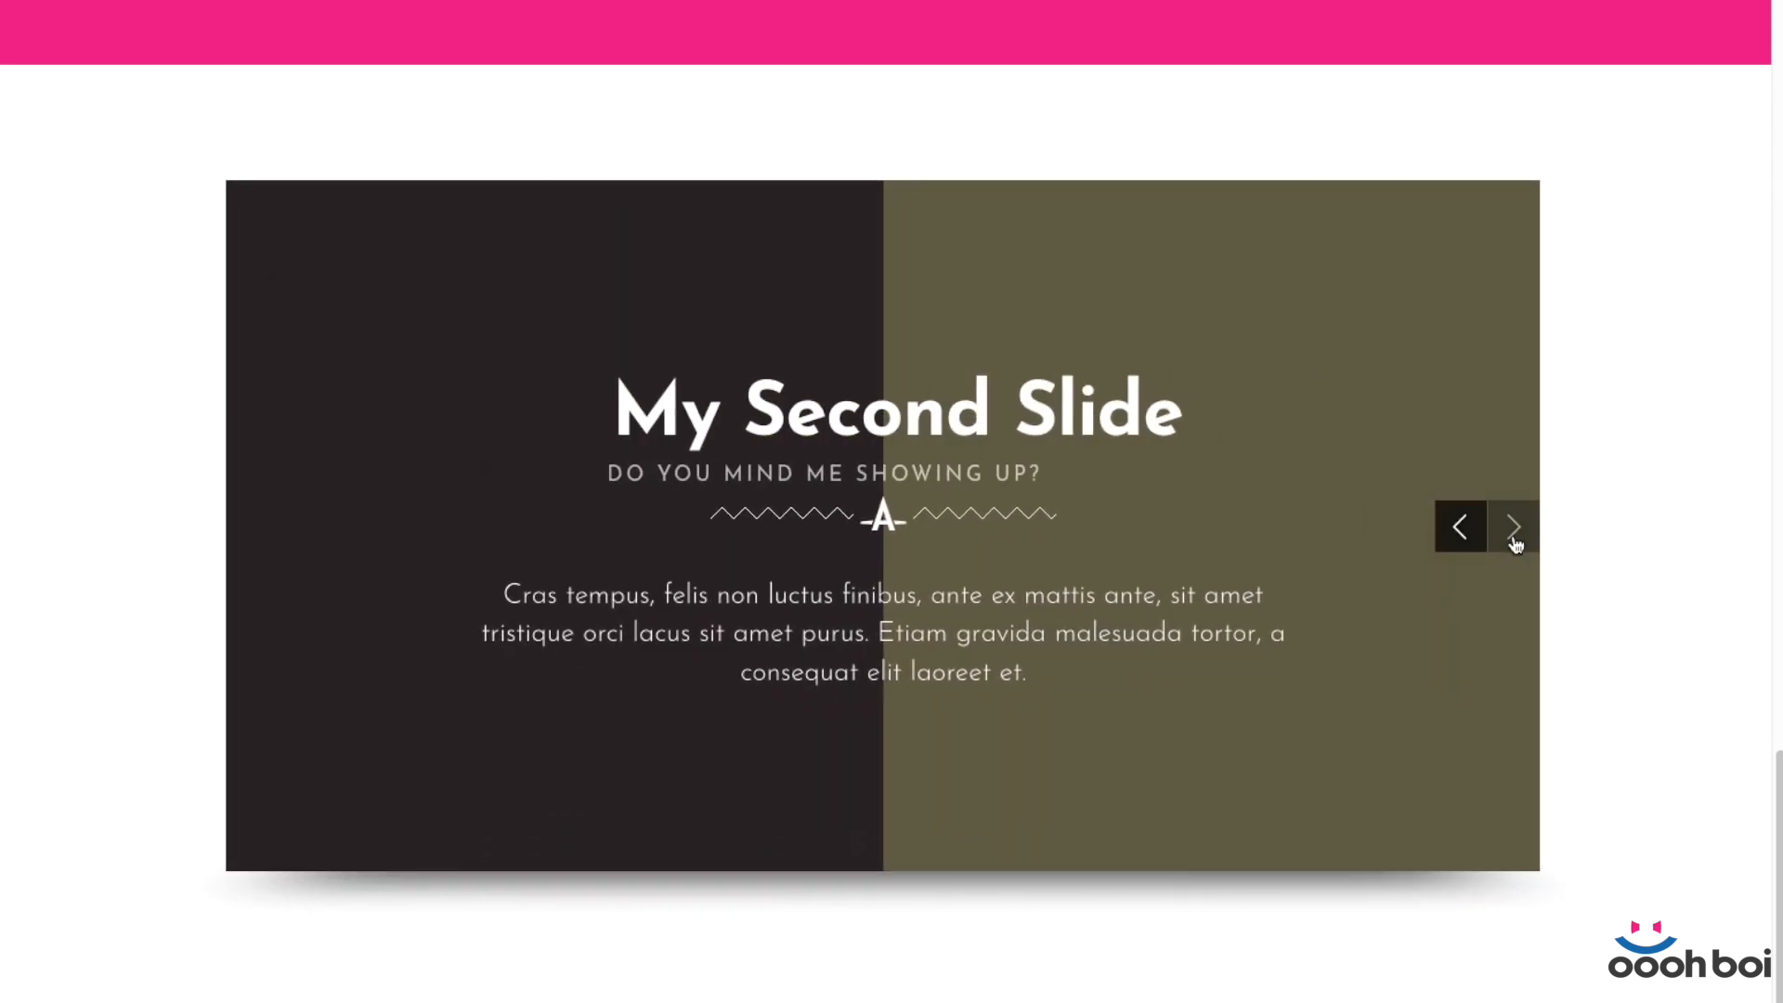
left_click(1515, 534)
left_click(1461, 524)
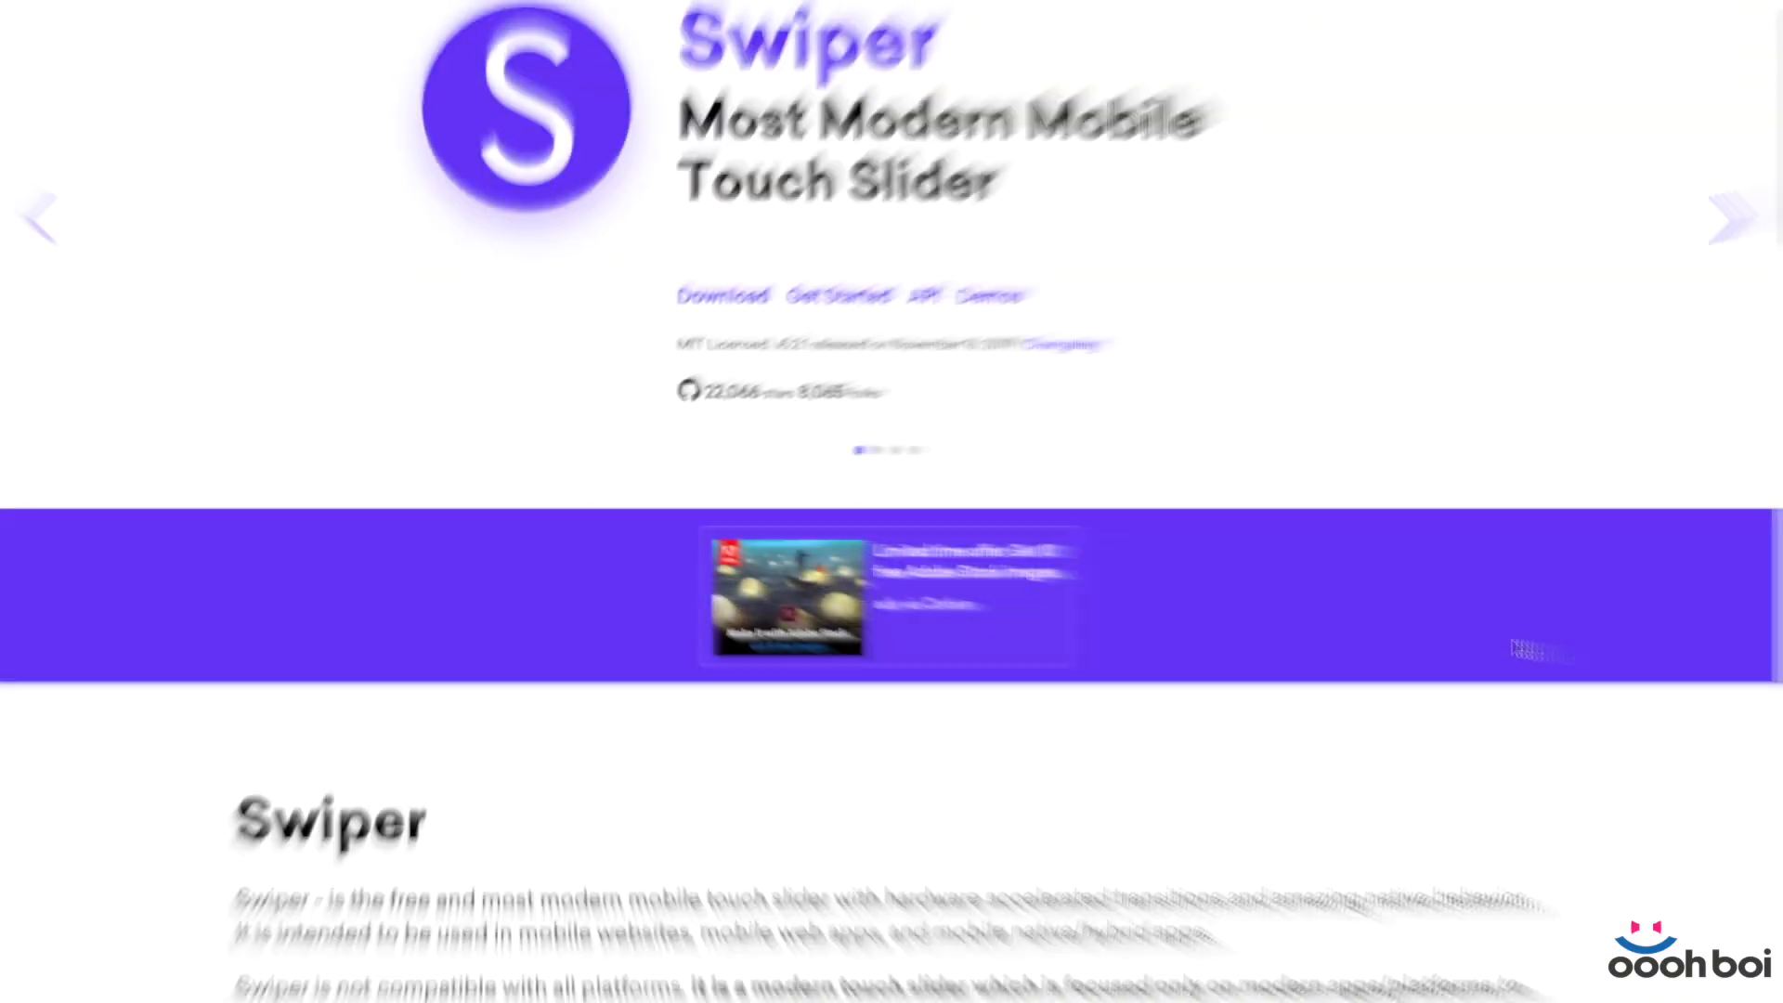
Look through the Swiper website's description, features and section on the companies using it.
scroll(1514, 638, "down", 15)
scroll(1521, 643, "down", 7)
scroll(1583, 581, "up", 3)
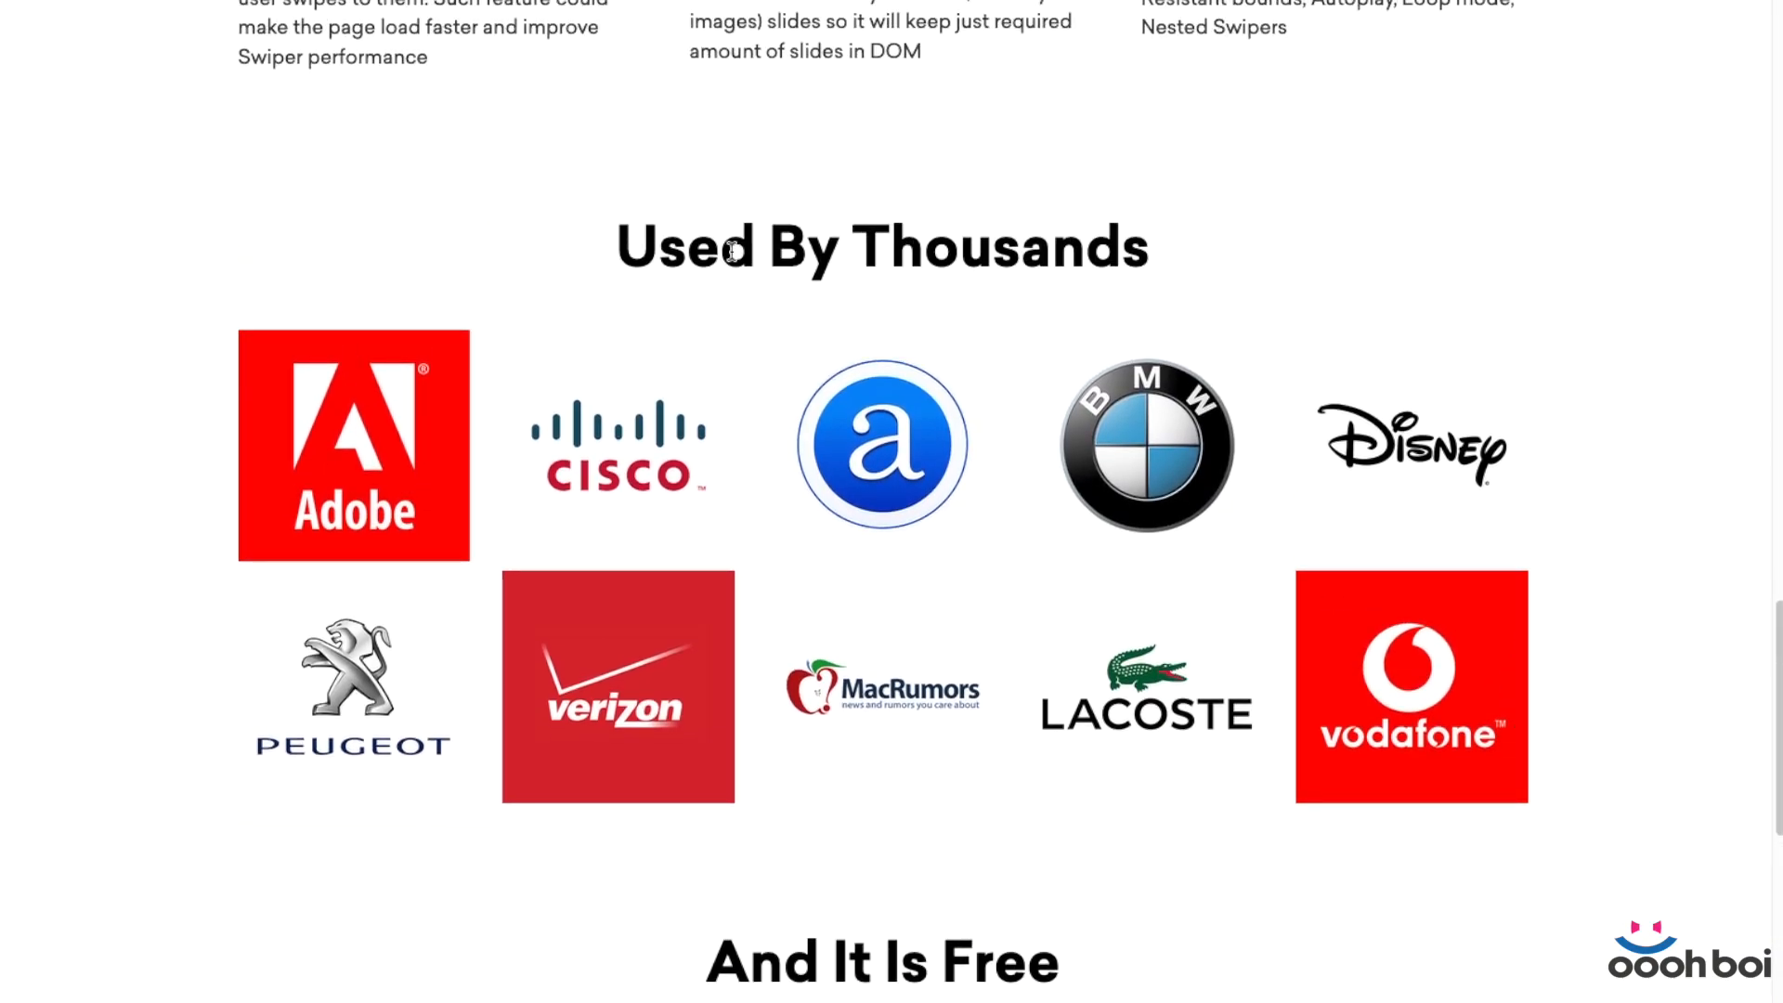
scroll(1288, 325, "up", 15)
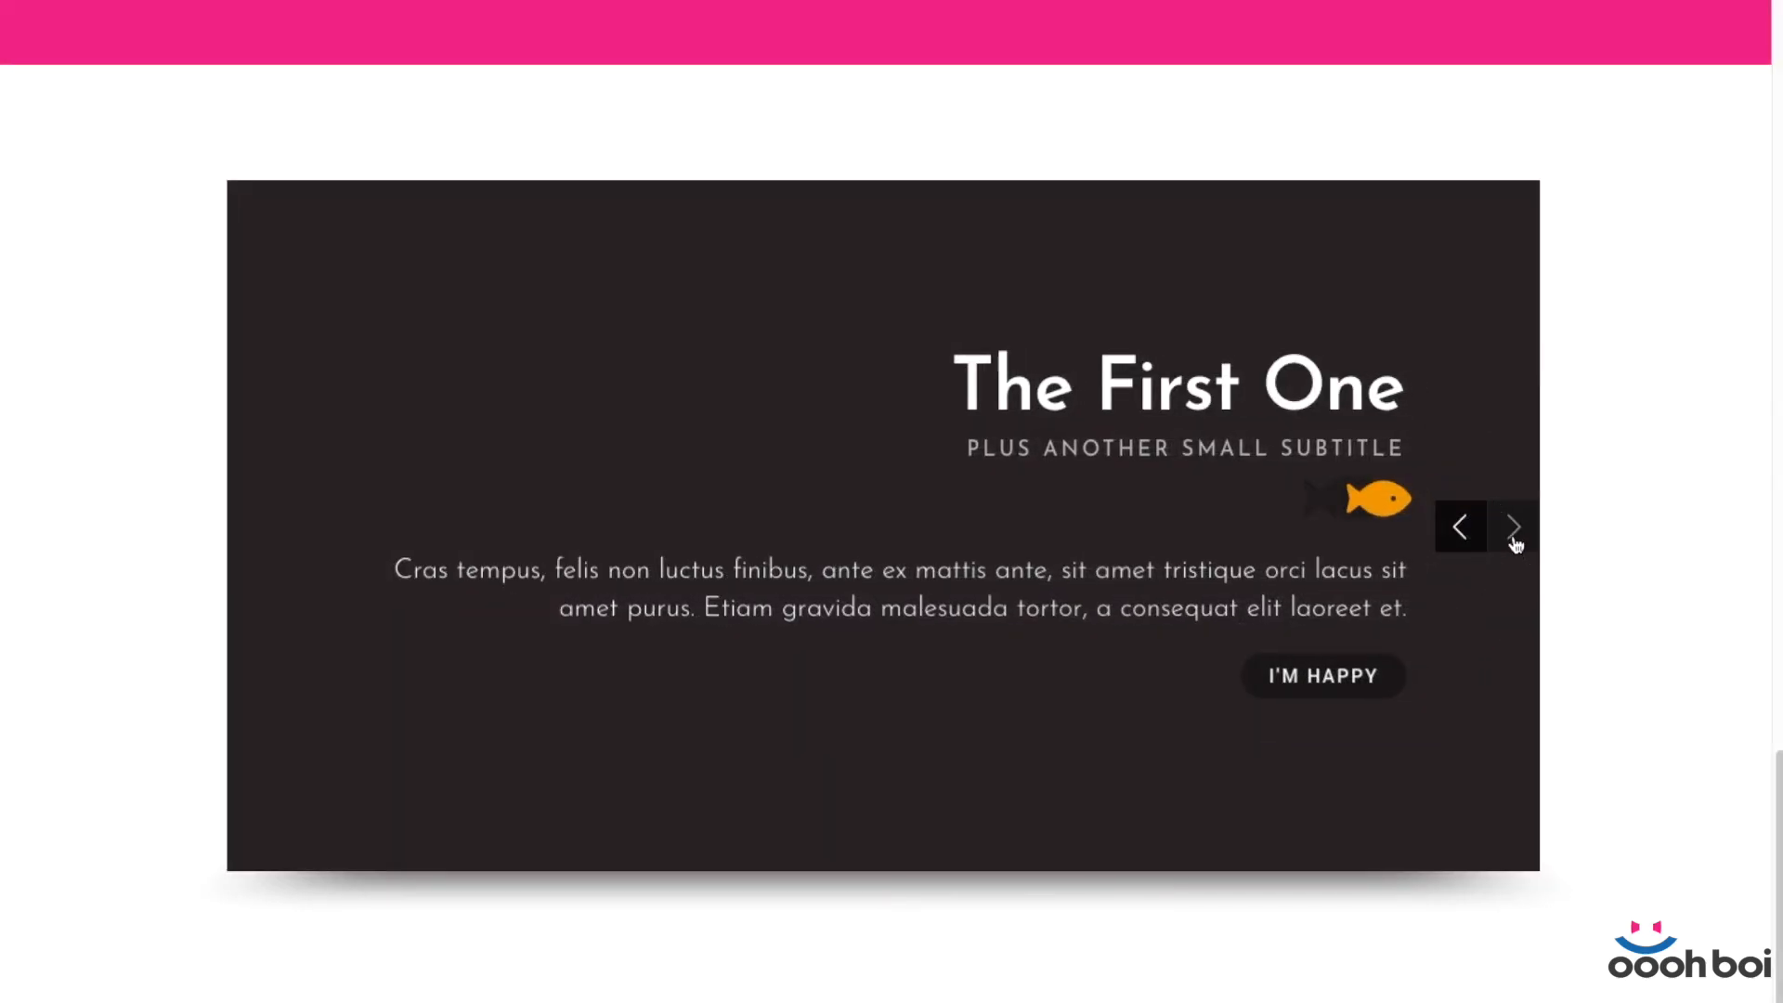
Return to the demo page and cycle the dark and olive slider forward and back again.
left_click(1515, 545)
left_click(1515, 544)
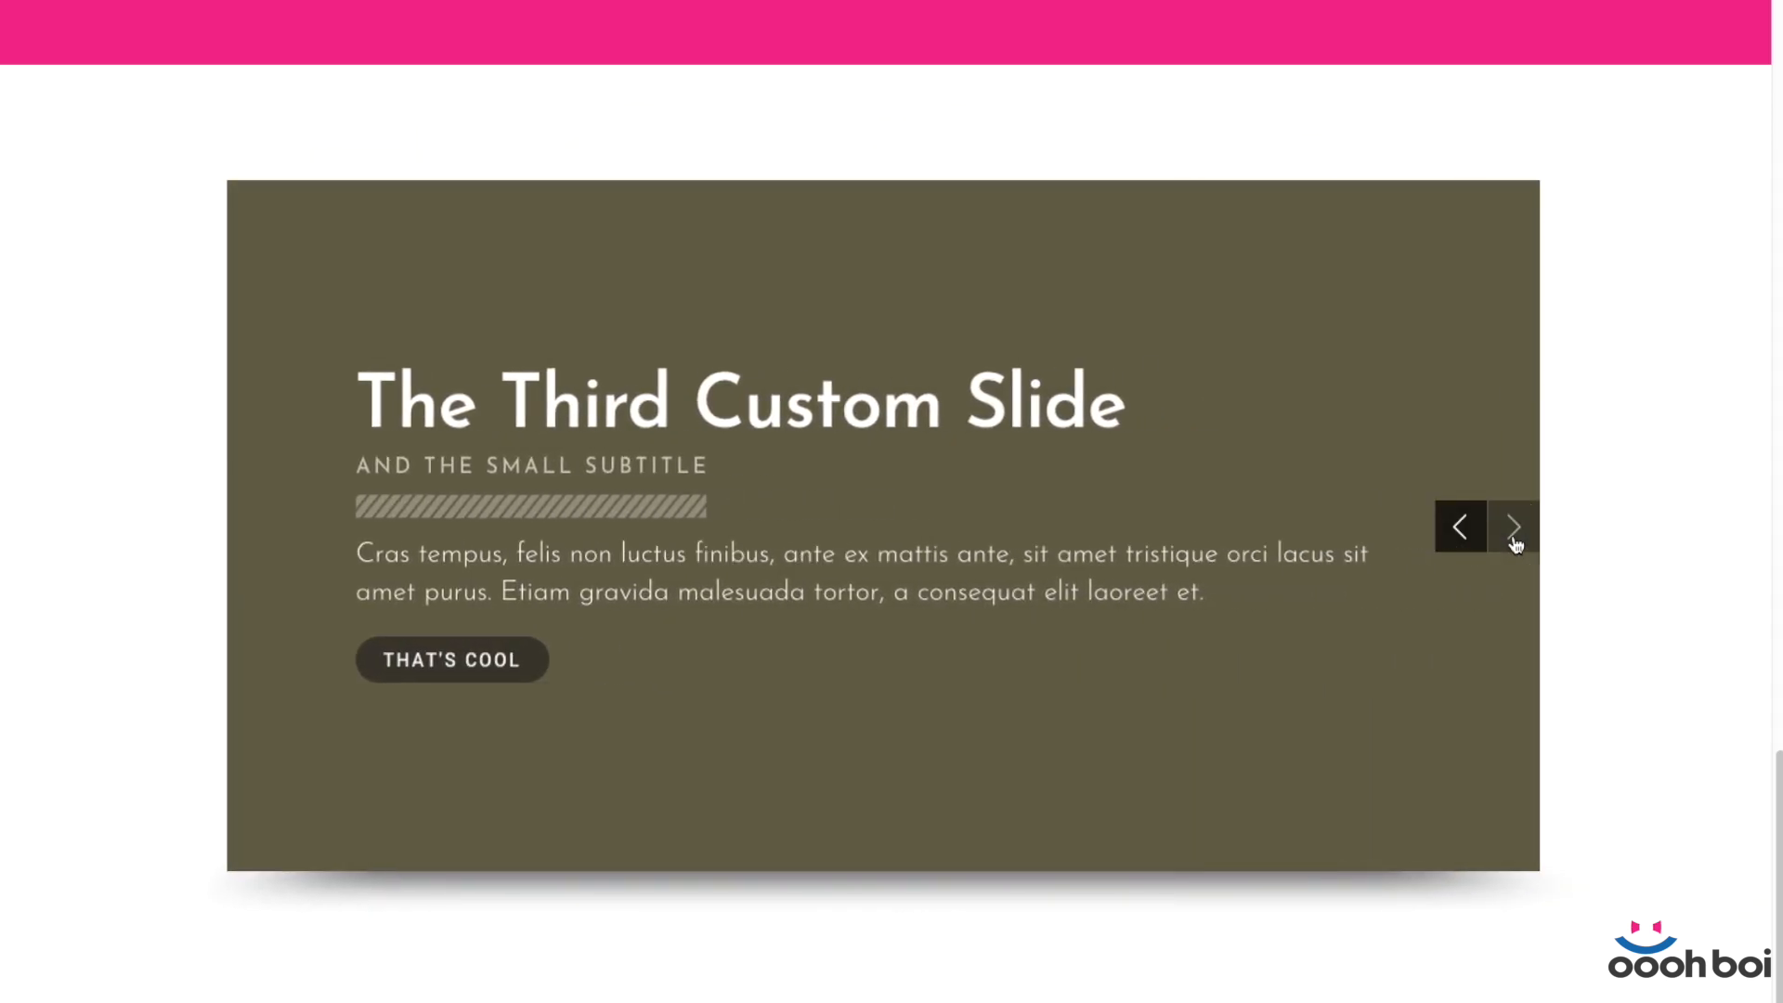
left_click(1515, 544)
left_click(1516, 544)
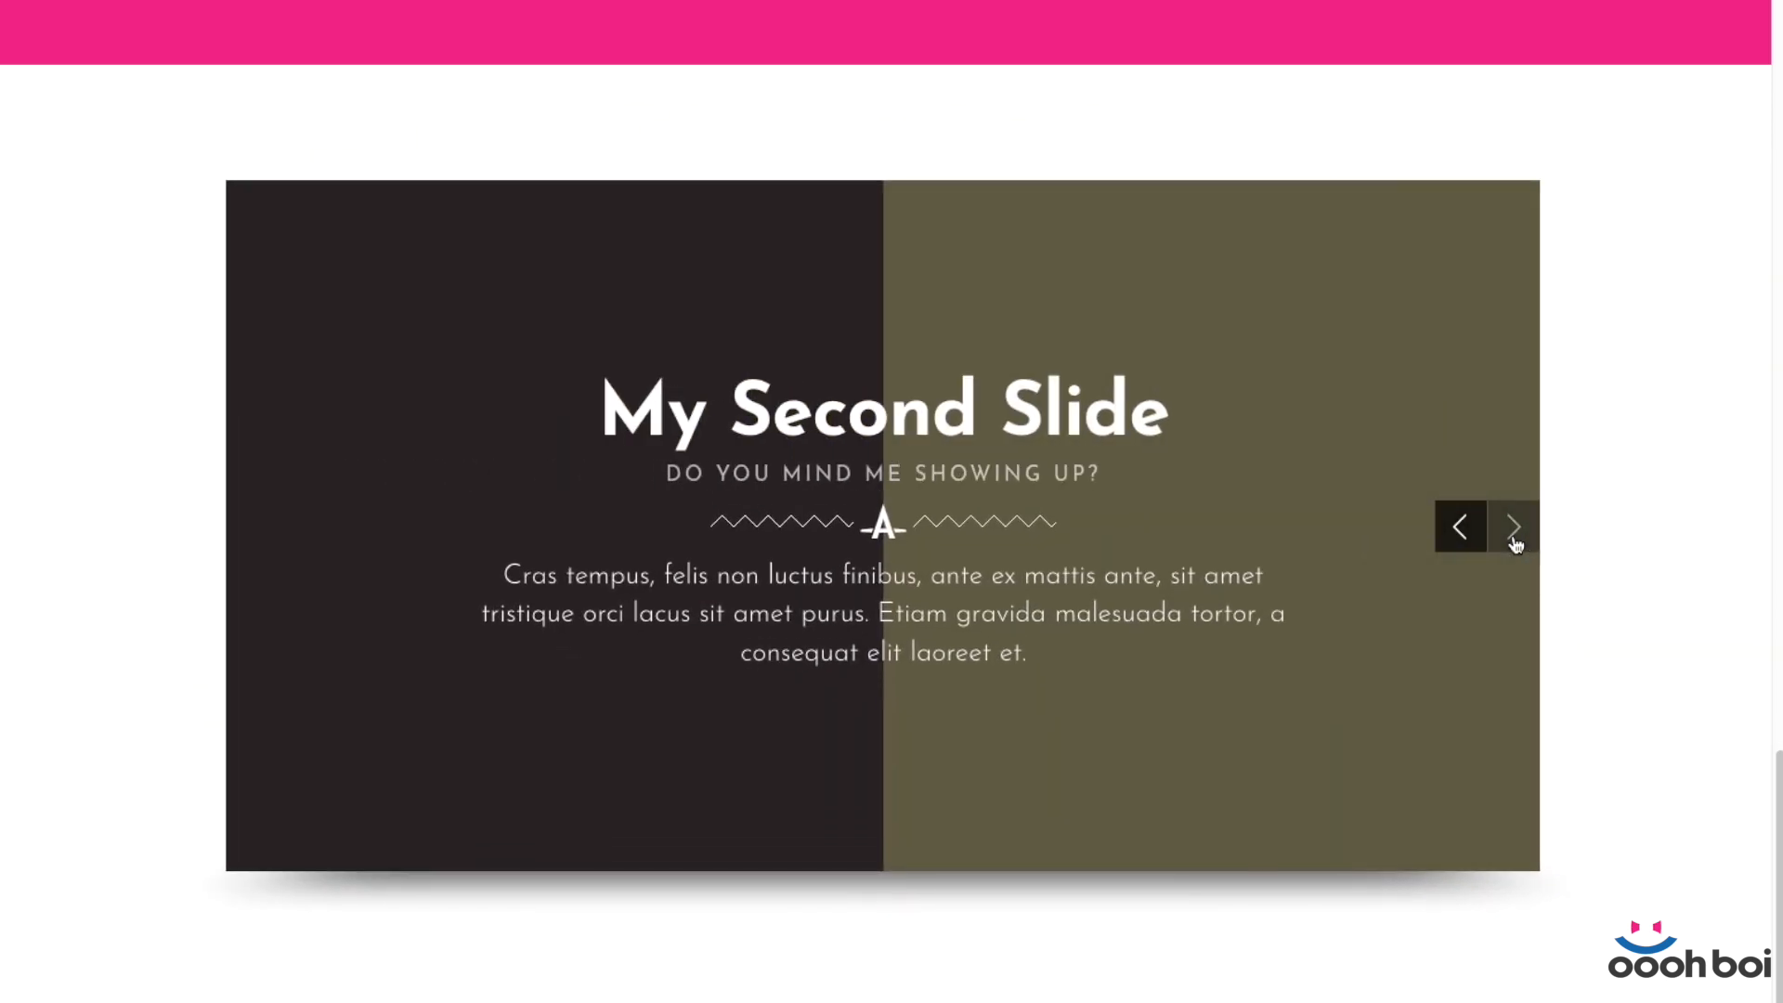
left_click(1514, 545)
left_click(1459, 527)
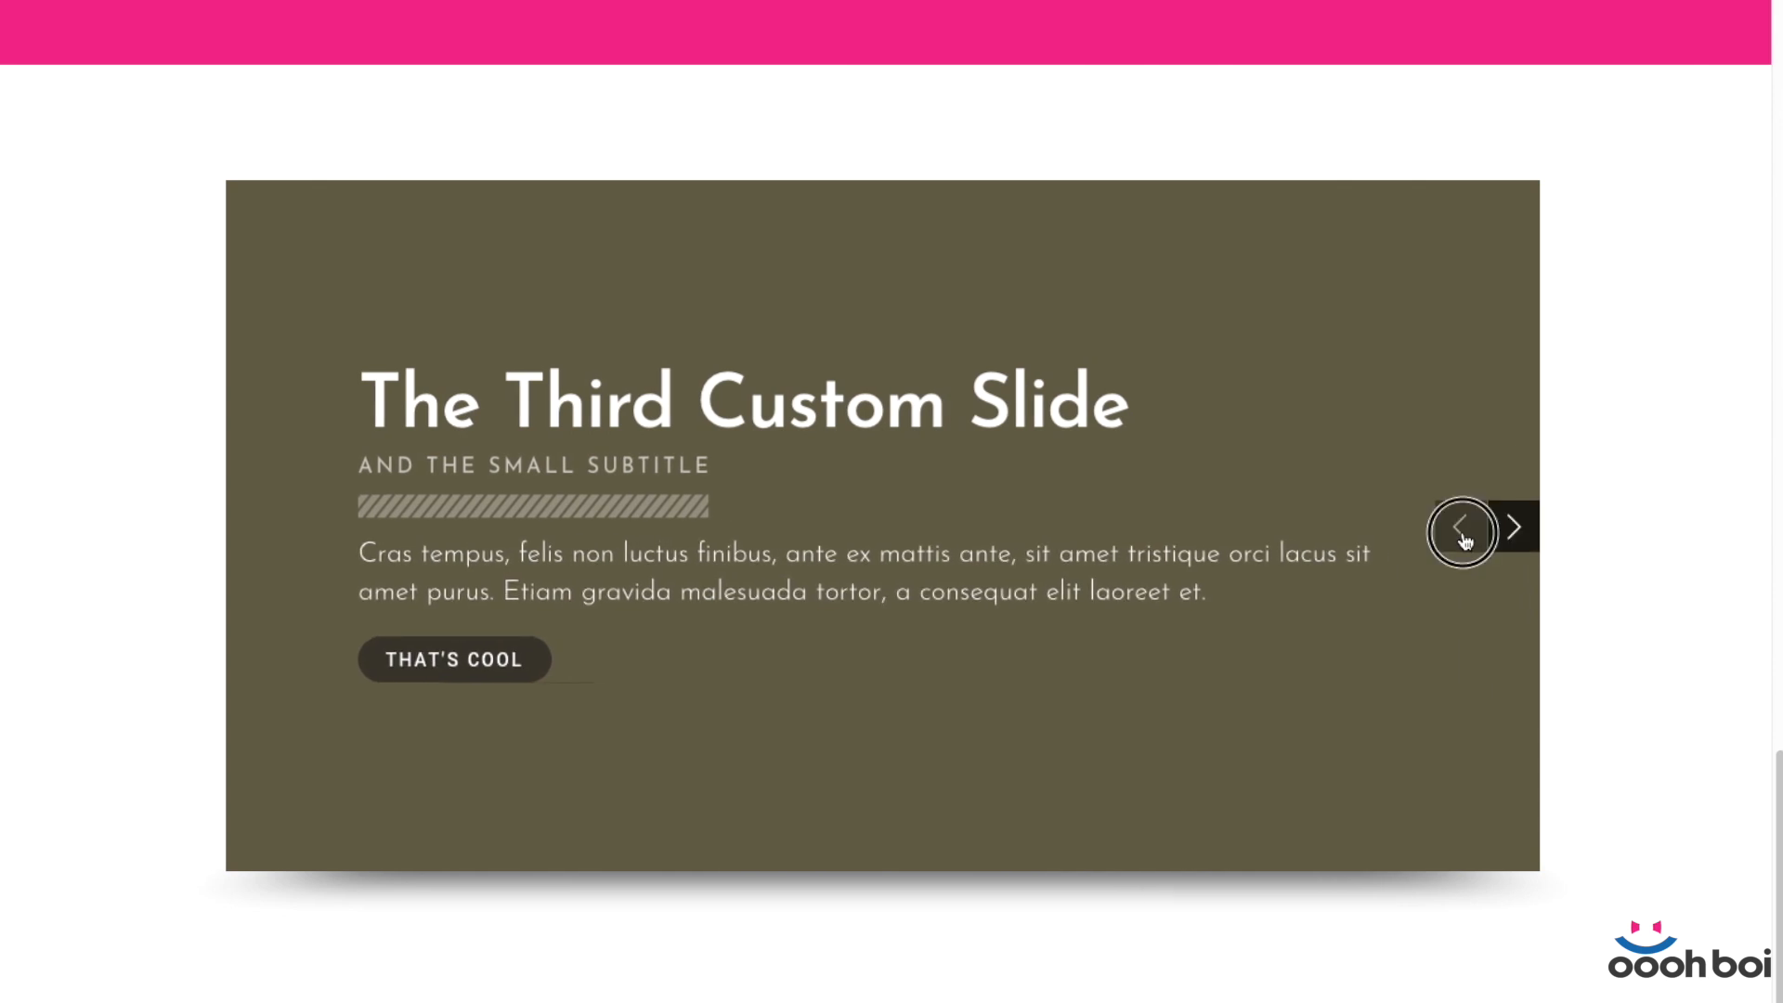
left_click(1459, 528)
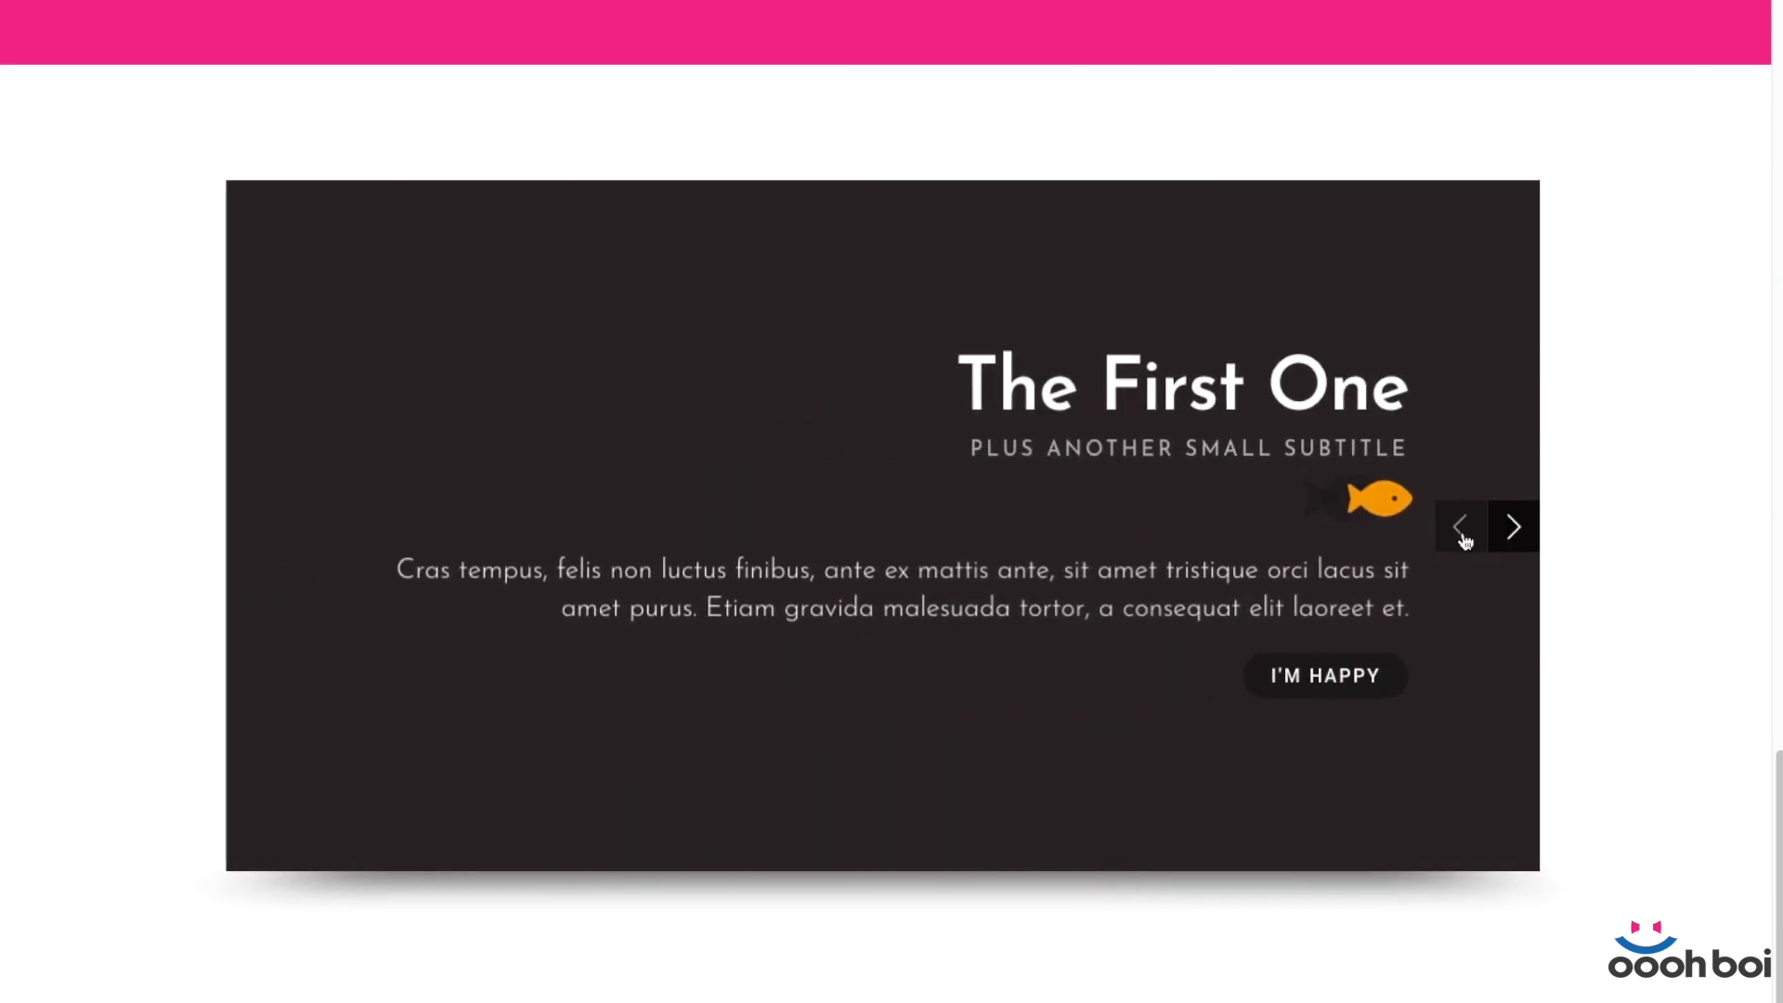
Go back to the green and orange slider at the start of the page and advance it one slide.
scroll(1621, 508, "up", 15)
scroll(1627, 507, "up", 5)
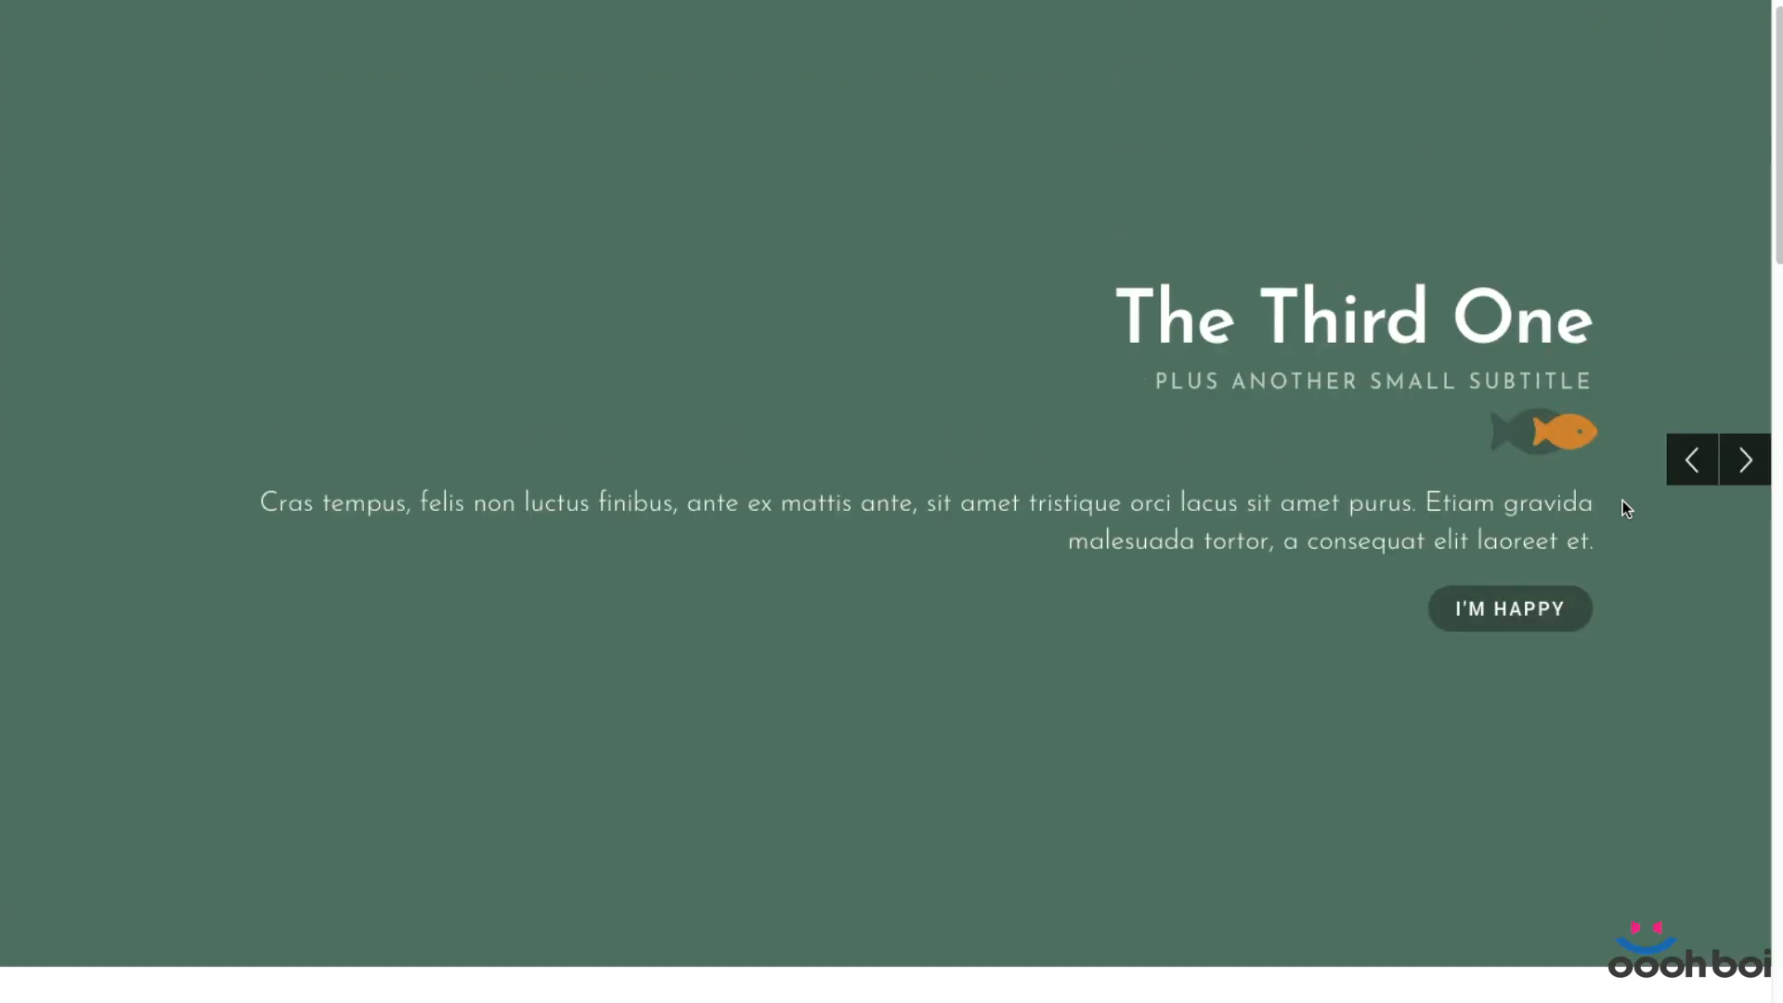
left_click(1734, 503)
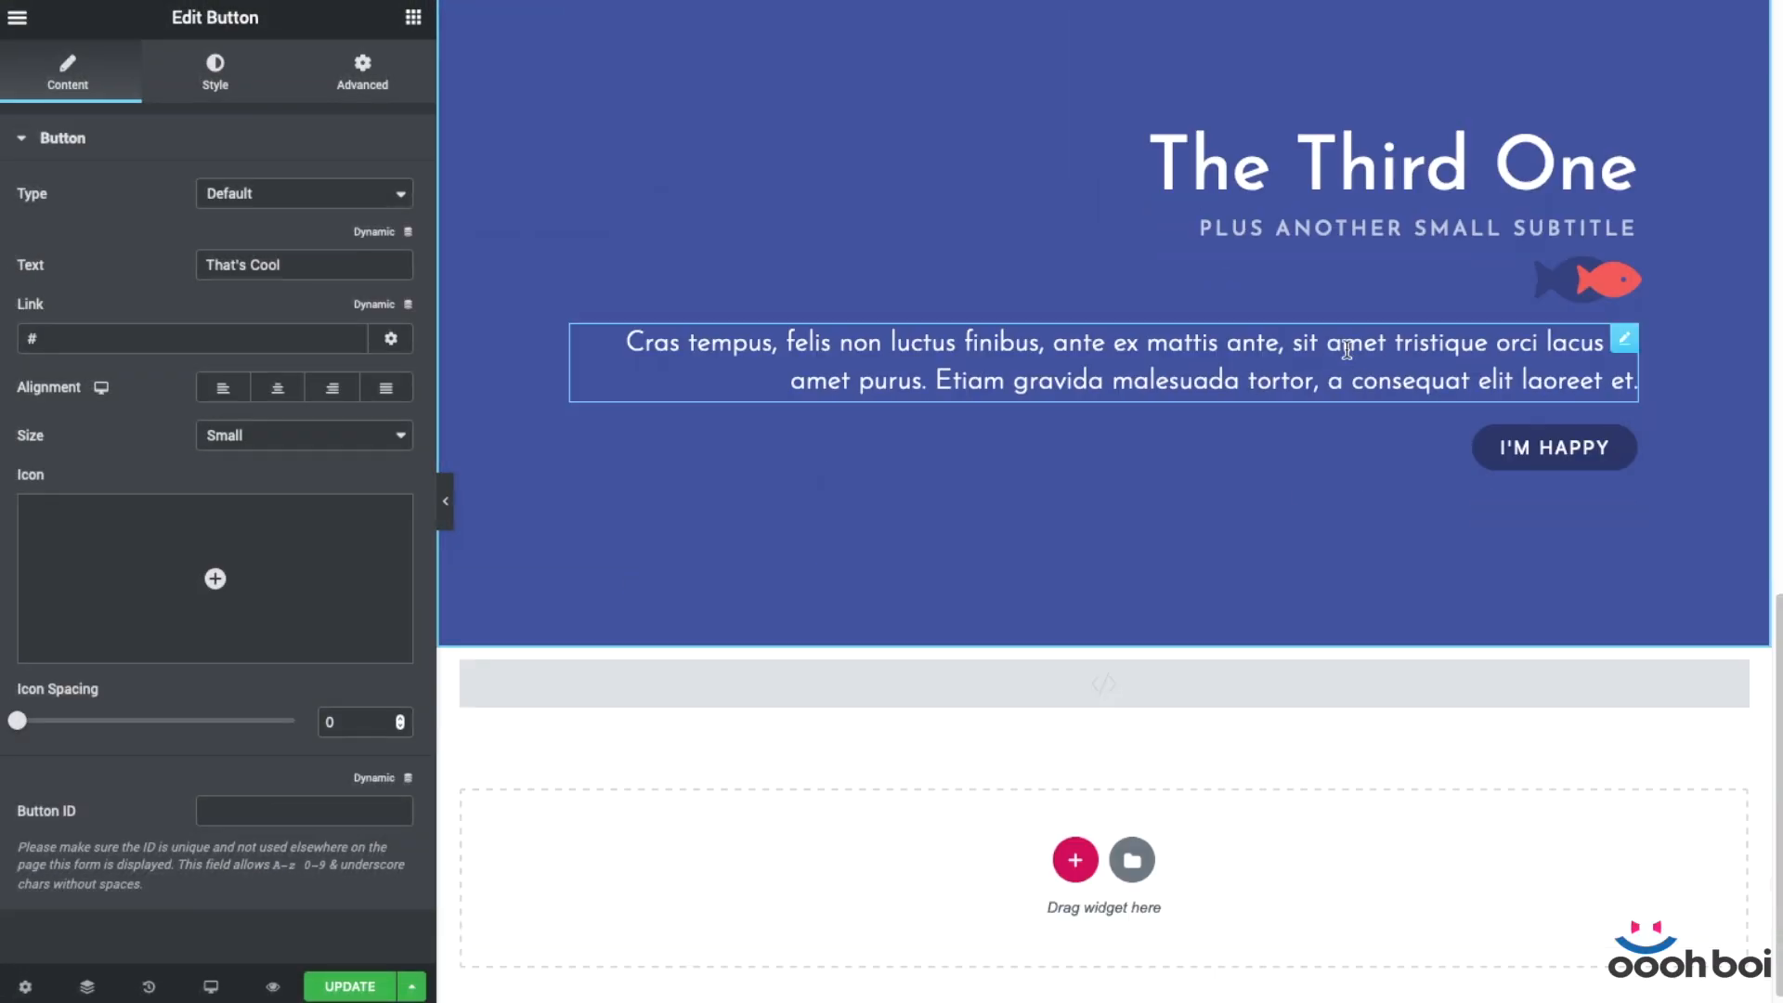
In the Elementor editor, move the small subtitle of the first custom slide above its main title.
scroll(1348, 350, "up", 15)
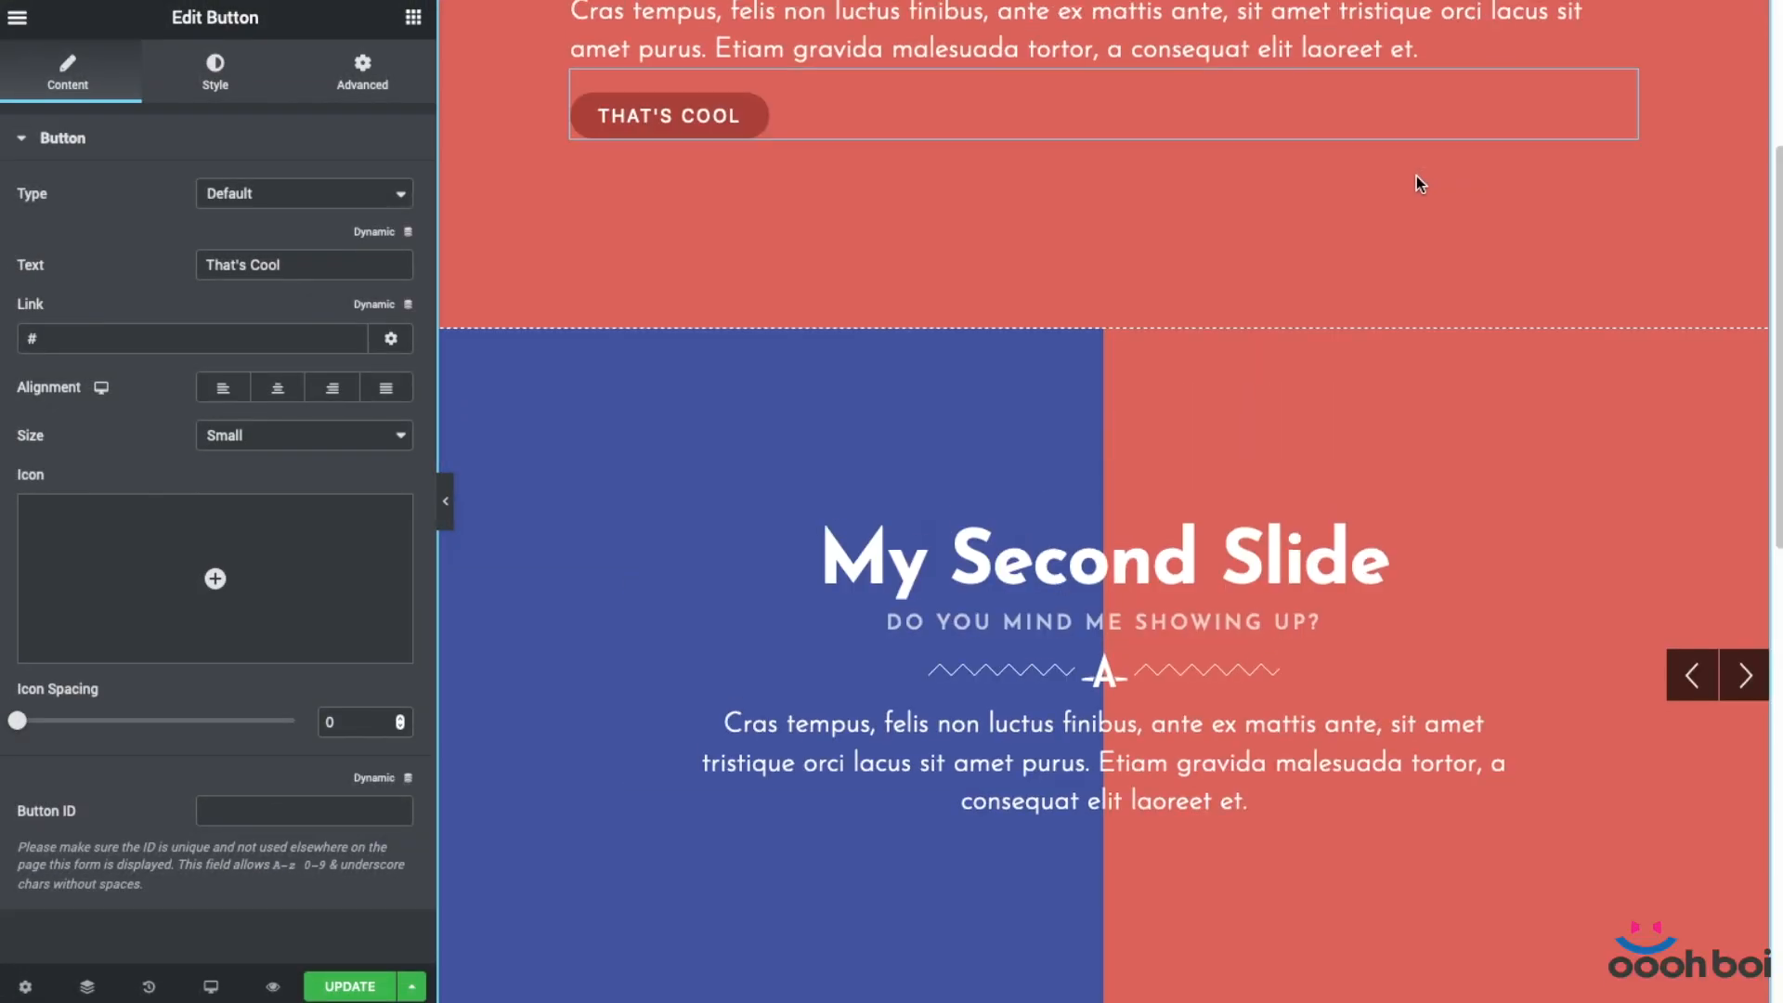
left_click_drag(1623, 277, 1226, 204)
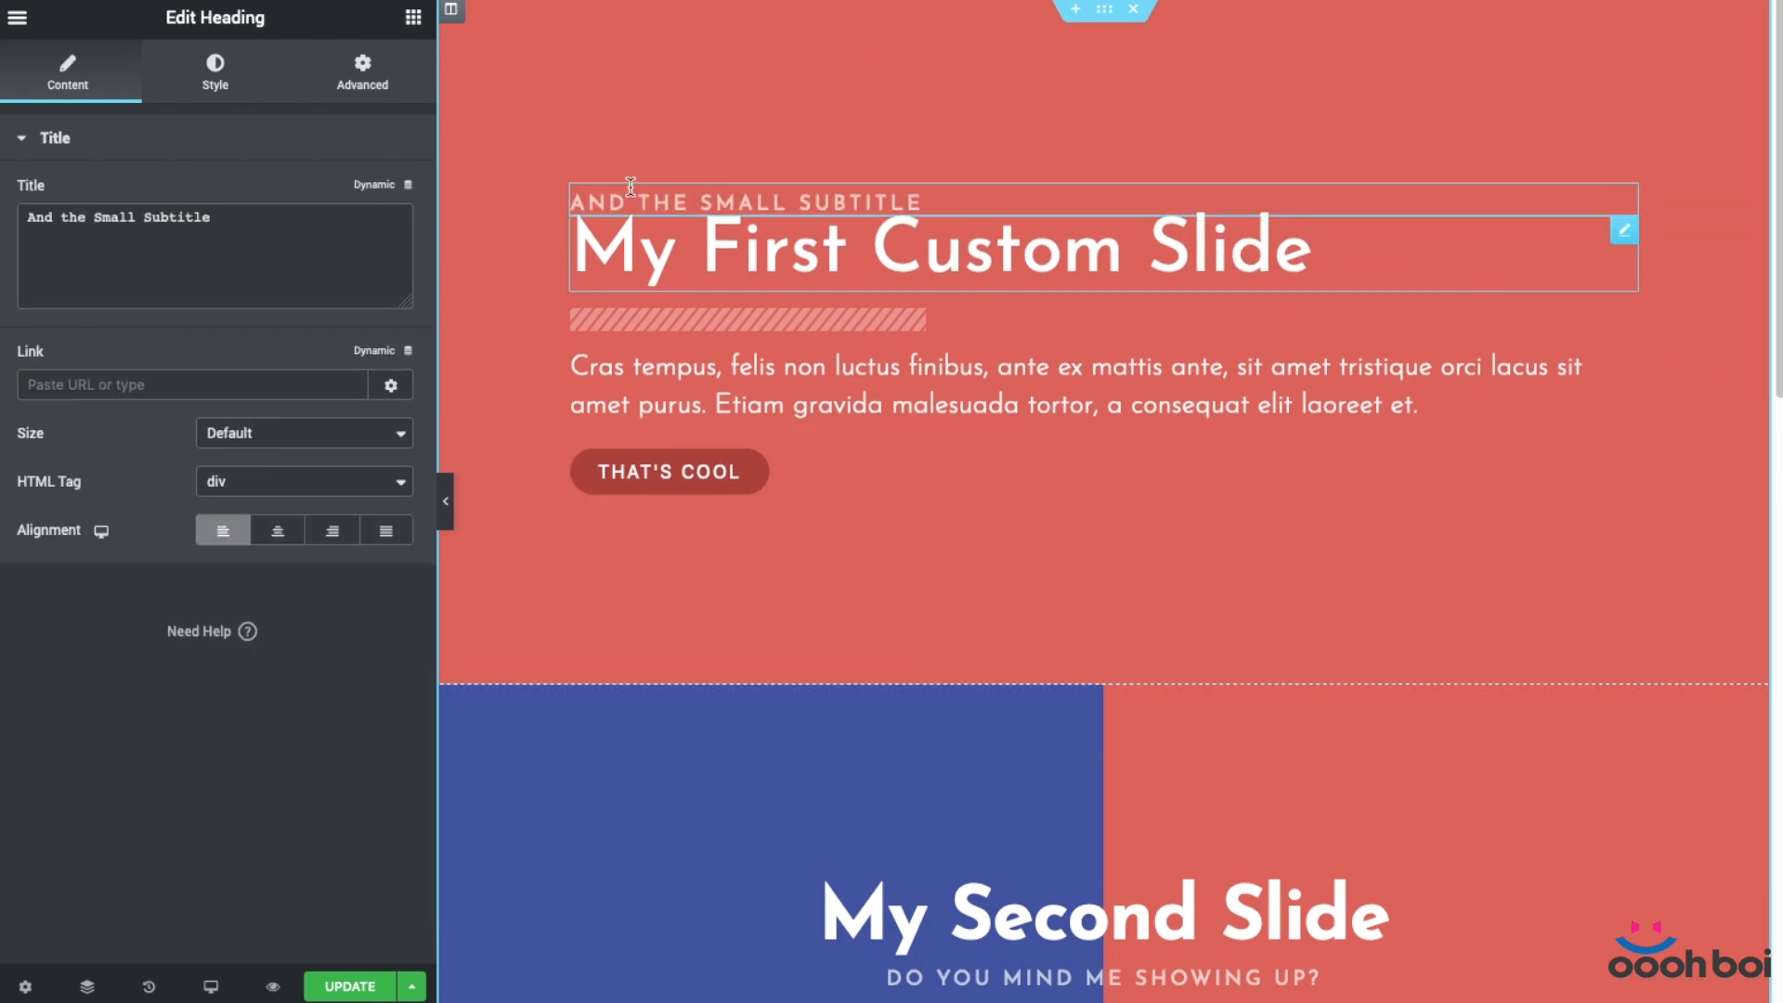
Add a Heading widget below the title "My First Custom Slide" with HTML tag span and the text "Whatever...".
left_click(410, 17)
left_click_drag(322, 236, 724, 290)
left_click(297, 481)
left_click(311, 592)
triple_click(282, 215)
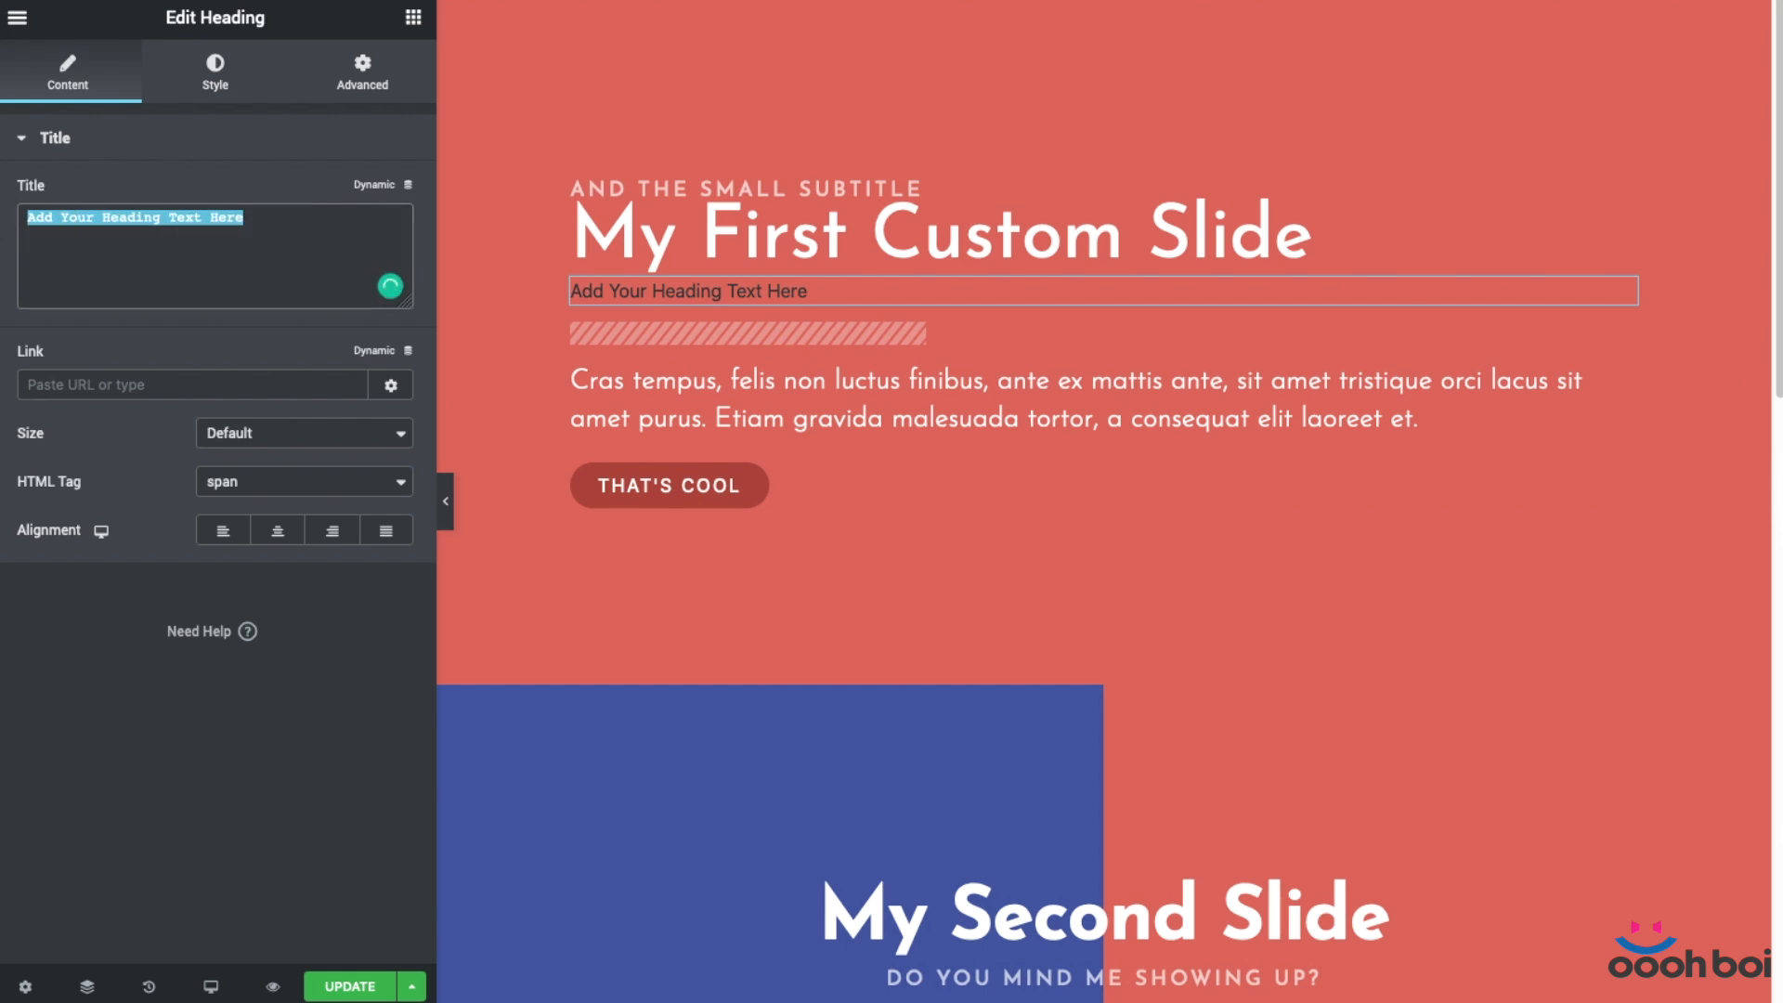
type("Whatever...")
Set the text color of the "Whatever..." heading to white.
left_click(216, 72)
left_click(384, 193)
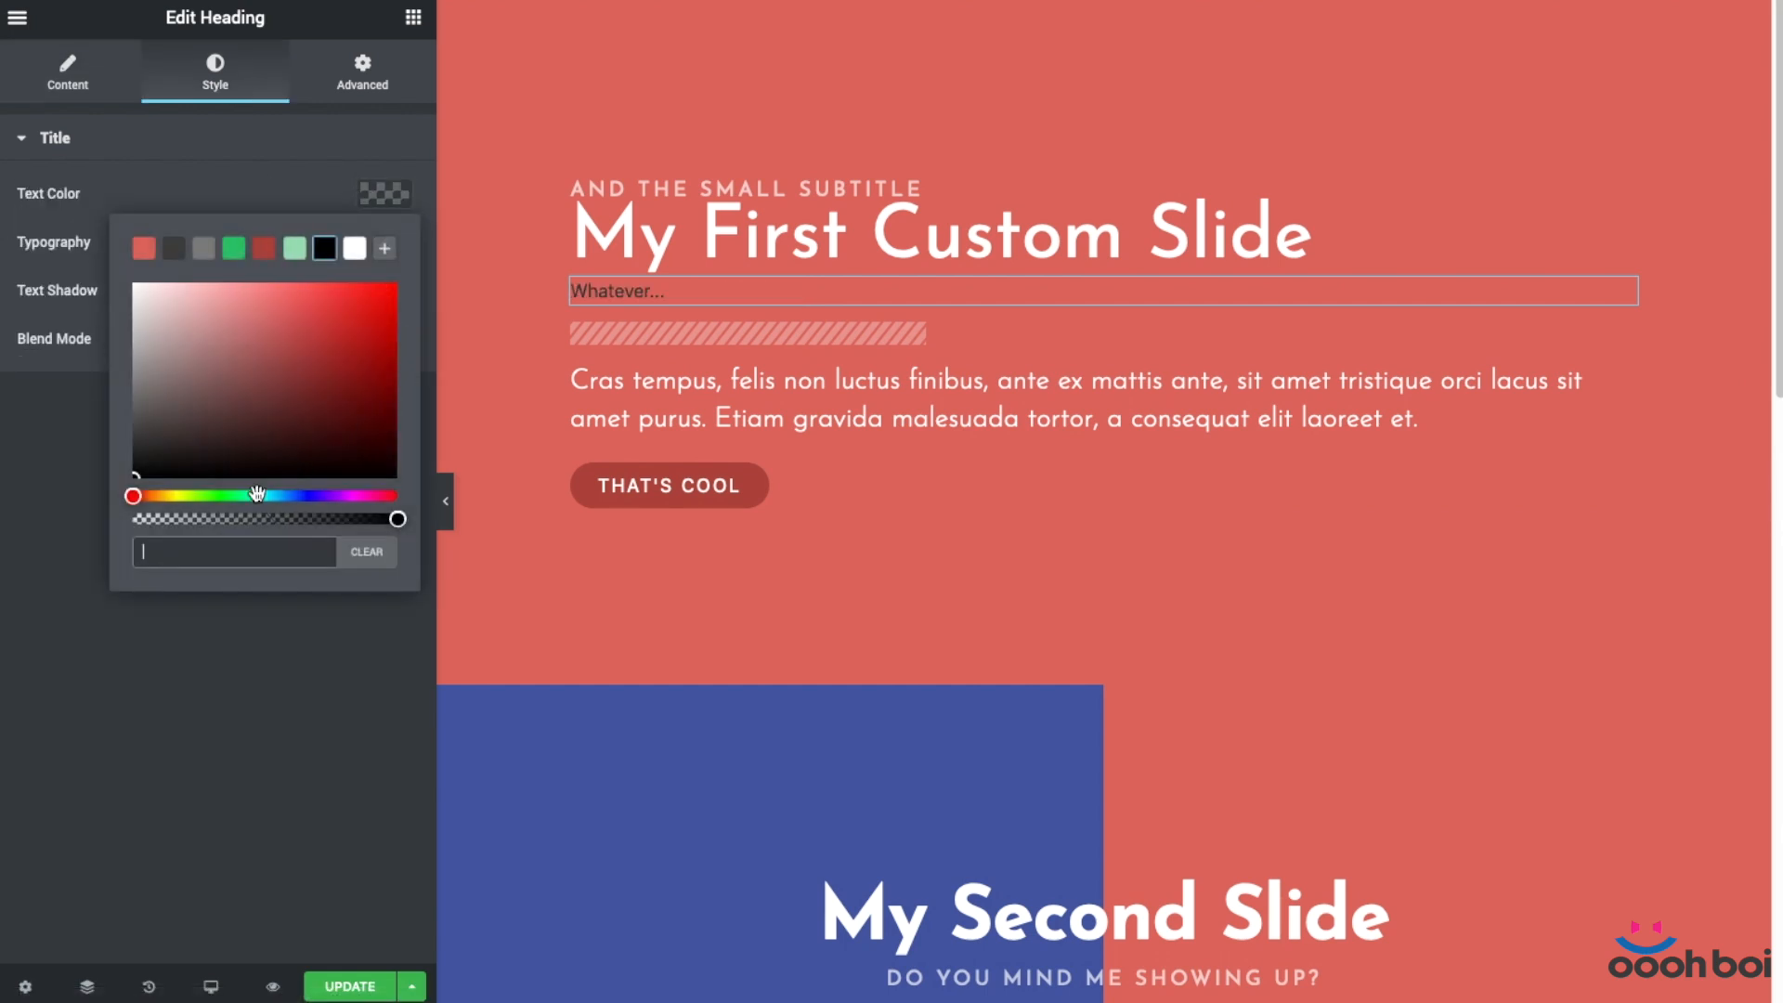
left_click(355, 249)
Add an Image widget below the paragraph of "My Second Slide" and set its width to 30%.
scroll(1117, 483, "down", 10)
scroll(1118, 486, "up", 5)
left_click(413, 16)
left_click_drag(107, 343, 1059, 594)
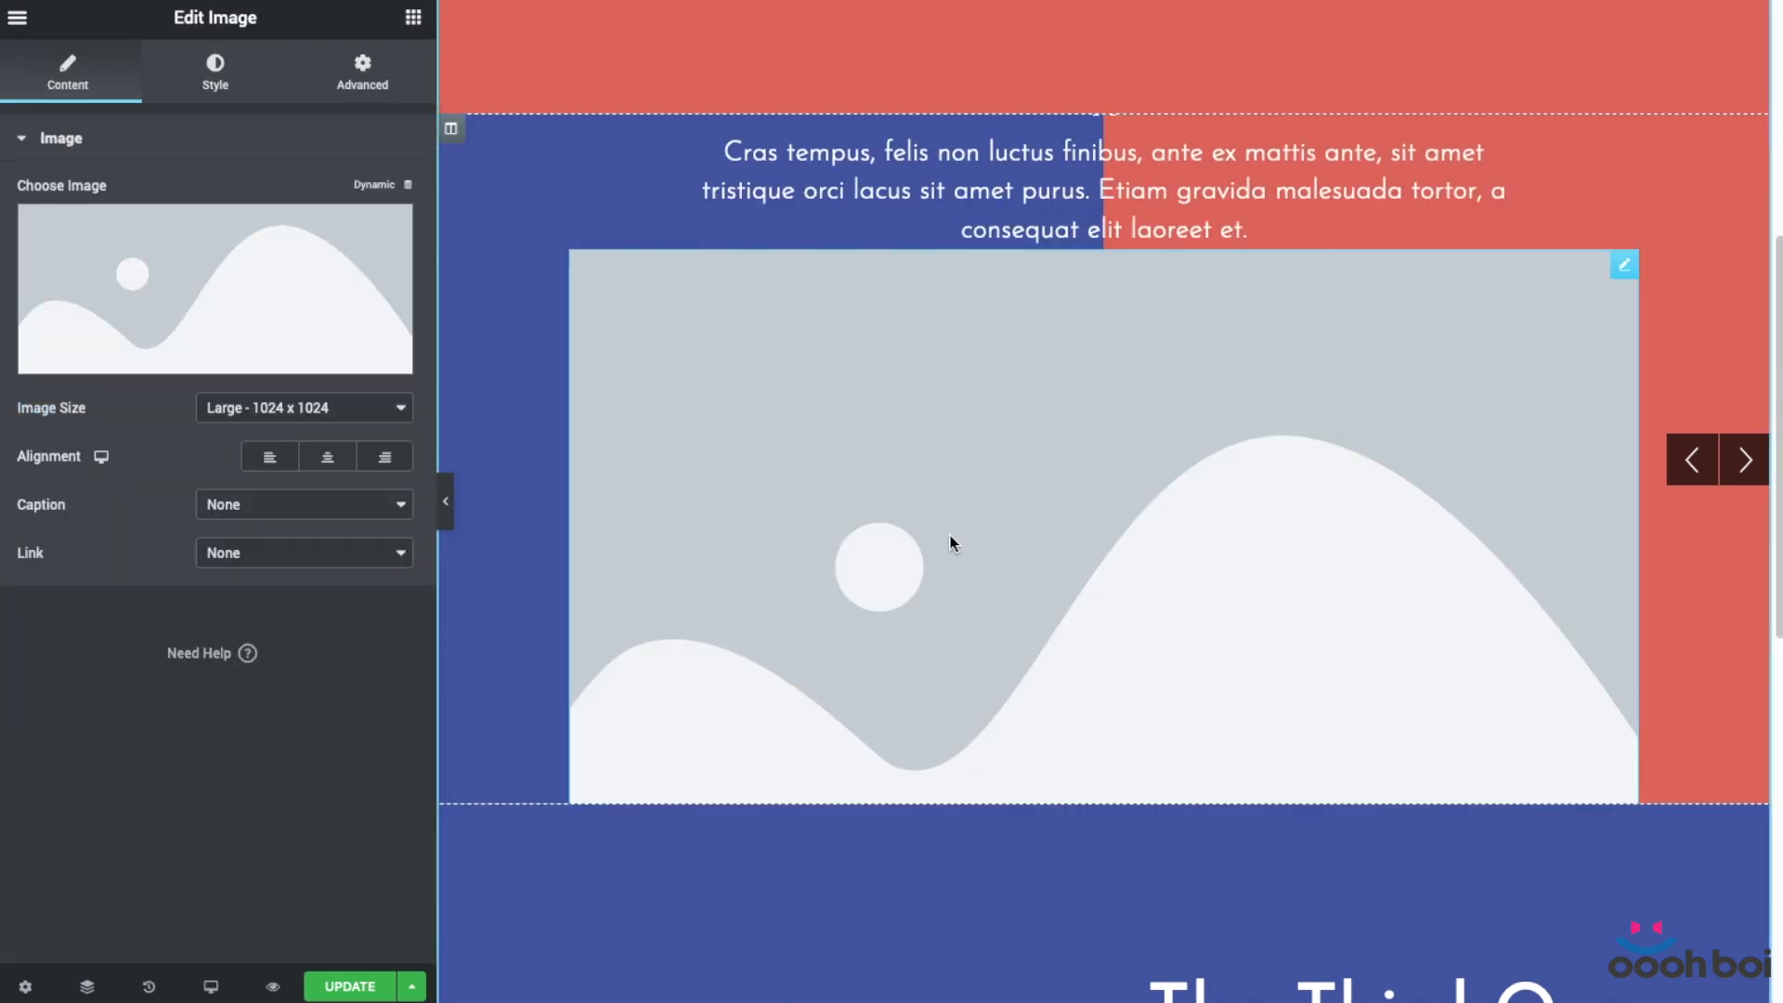
left_click(216, 72)
left_click(350, 236)
type("30")
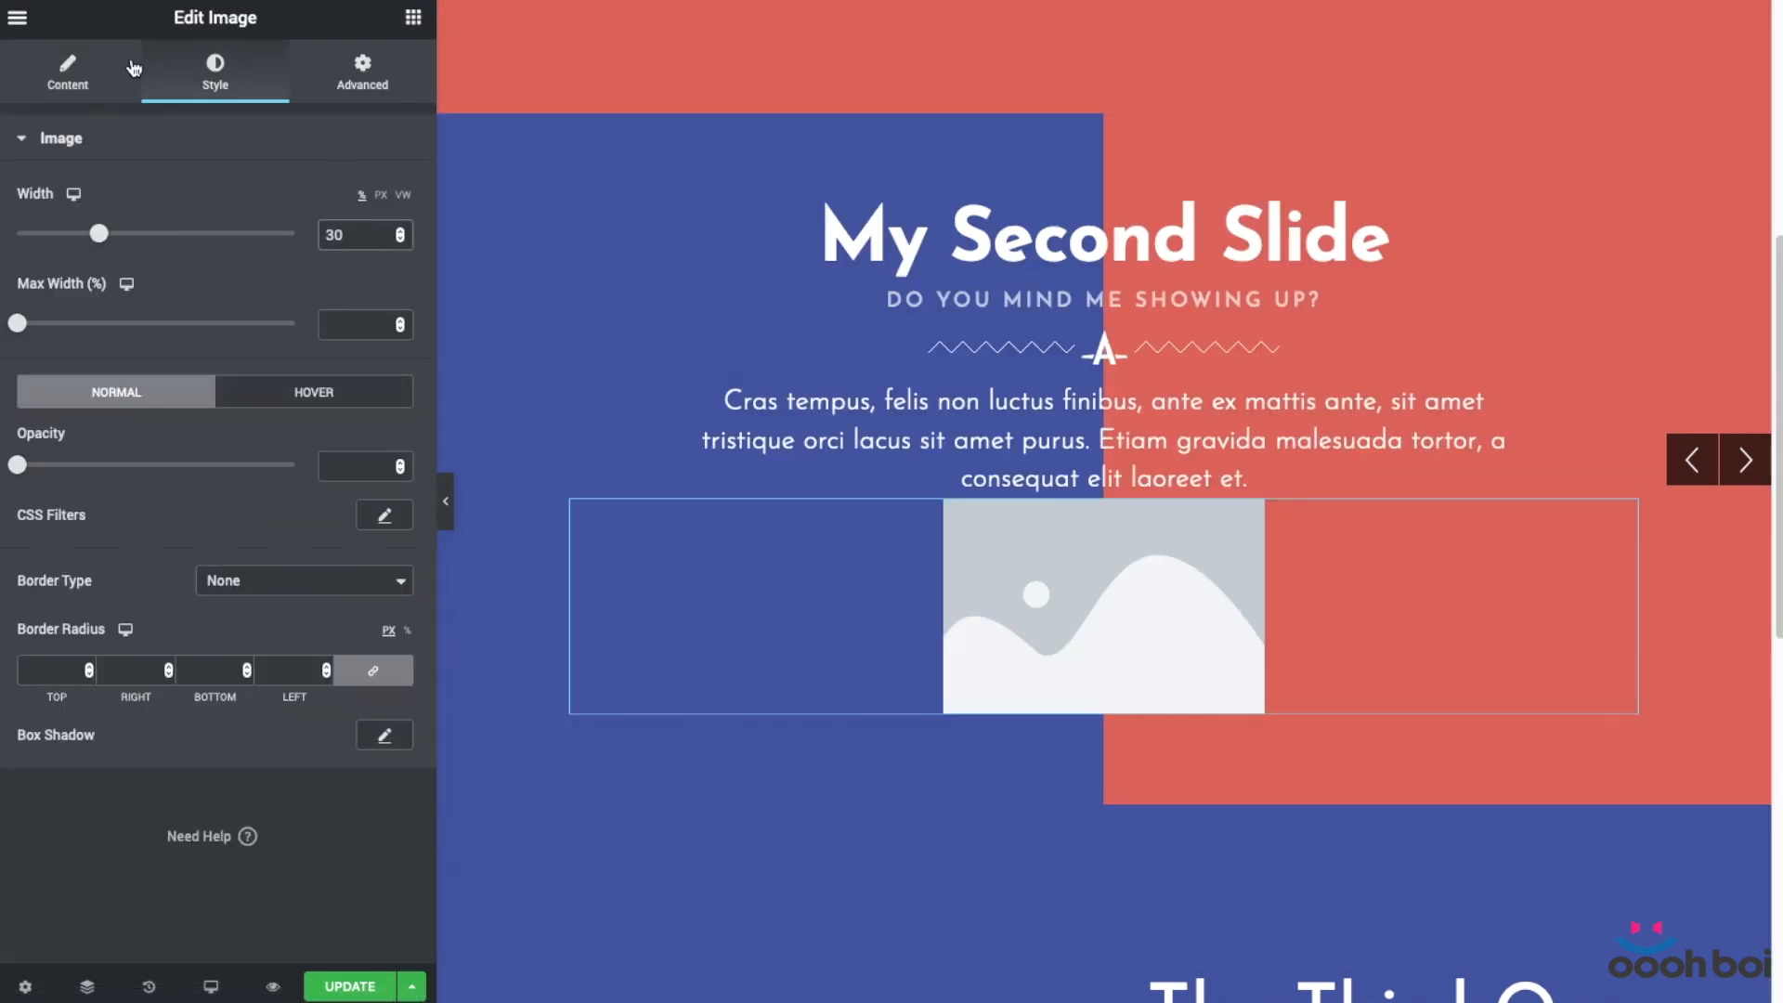
Replace the placeholder in the image widget with the photo of the couple from the media library.
left_click(42, 93)
left_click(216, 288)
left_click(458, 458)
left_click(1672, 944)
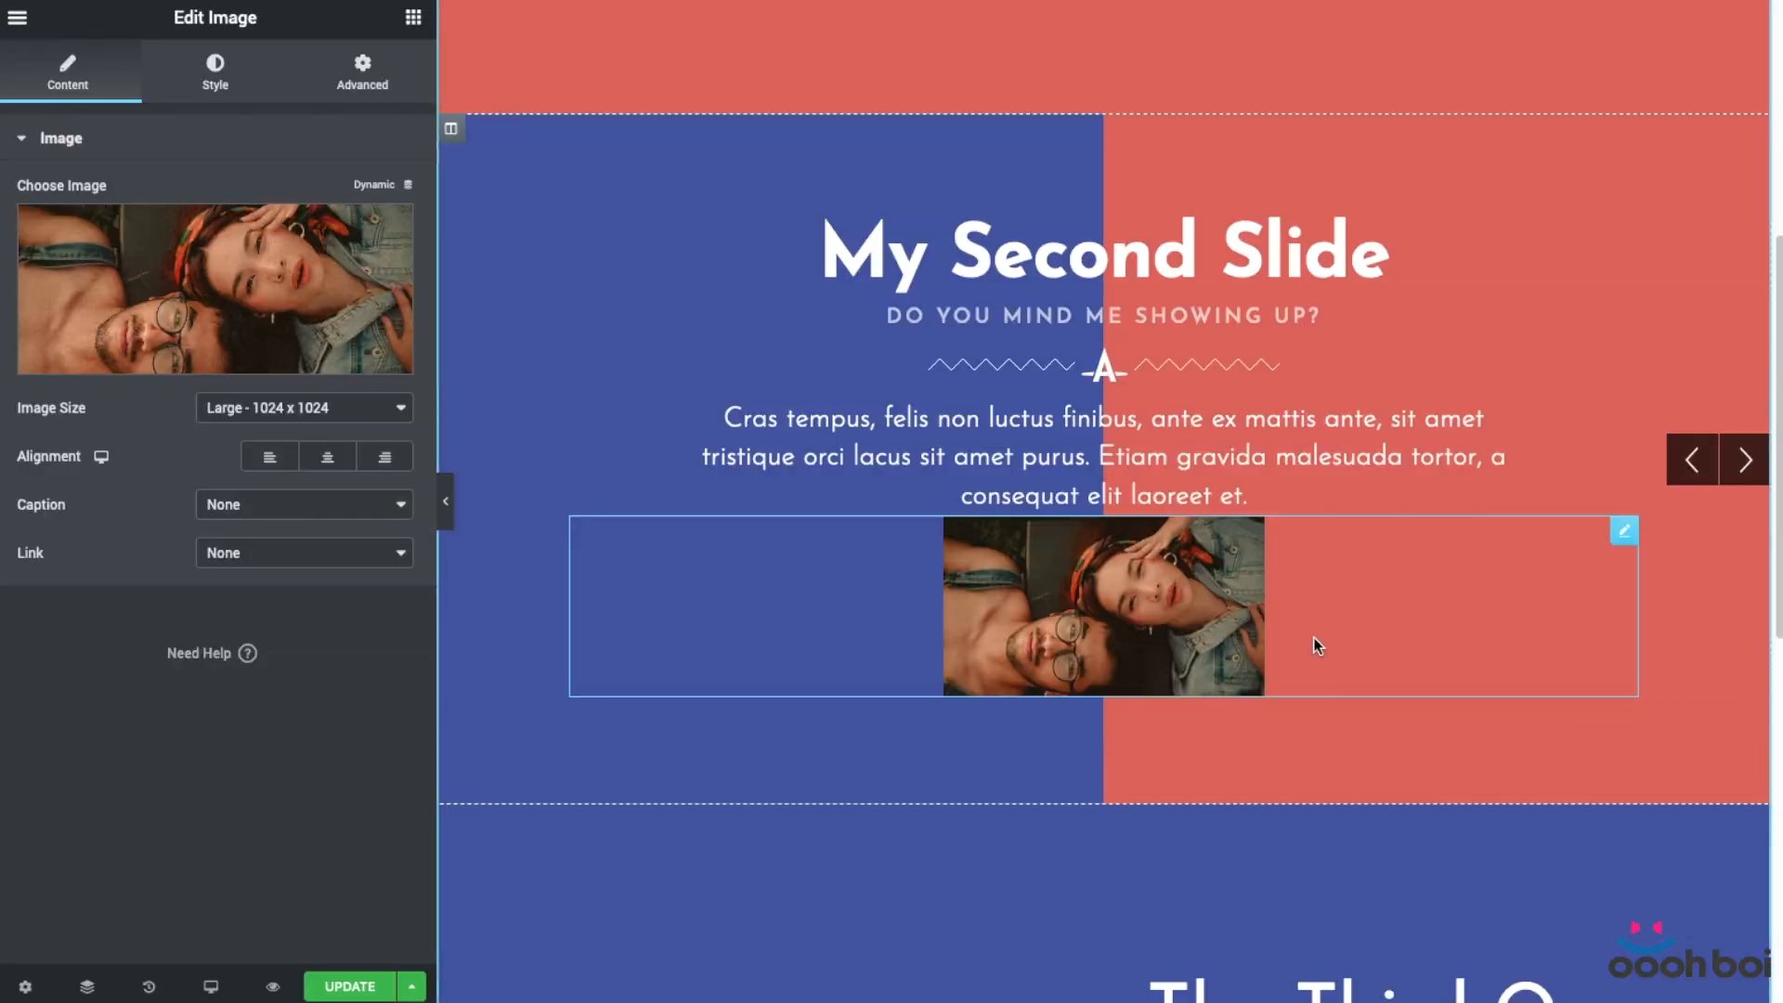
Try left alignment for the couple's photo and set it to centered.
left_click(269, 456)
left_click(326, 456)
scroll(1473, 688, "down", 5)
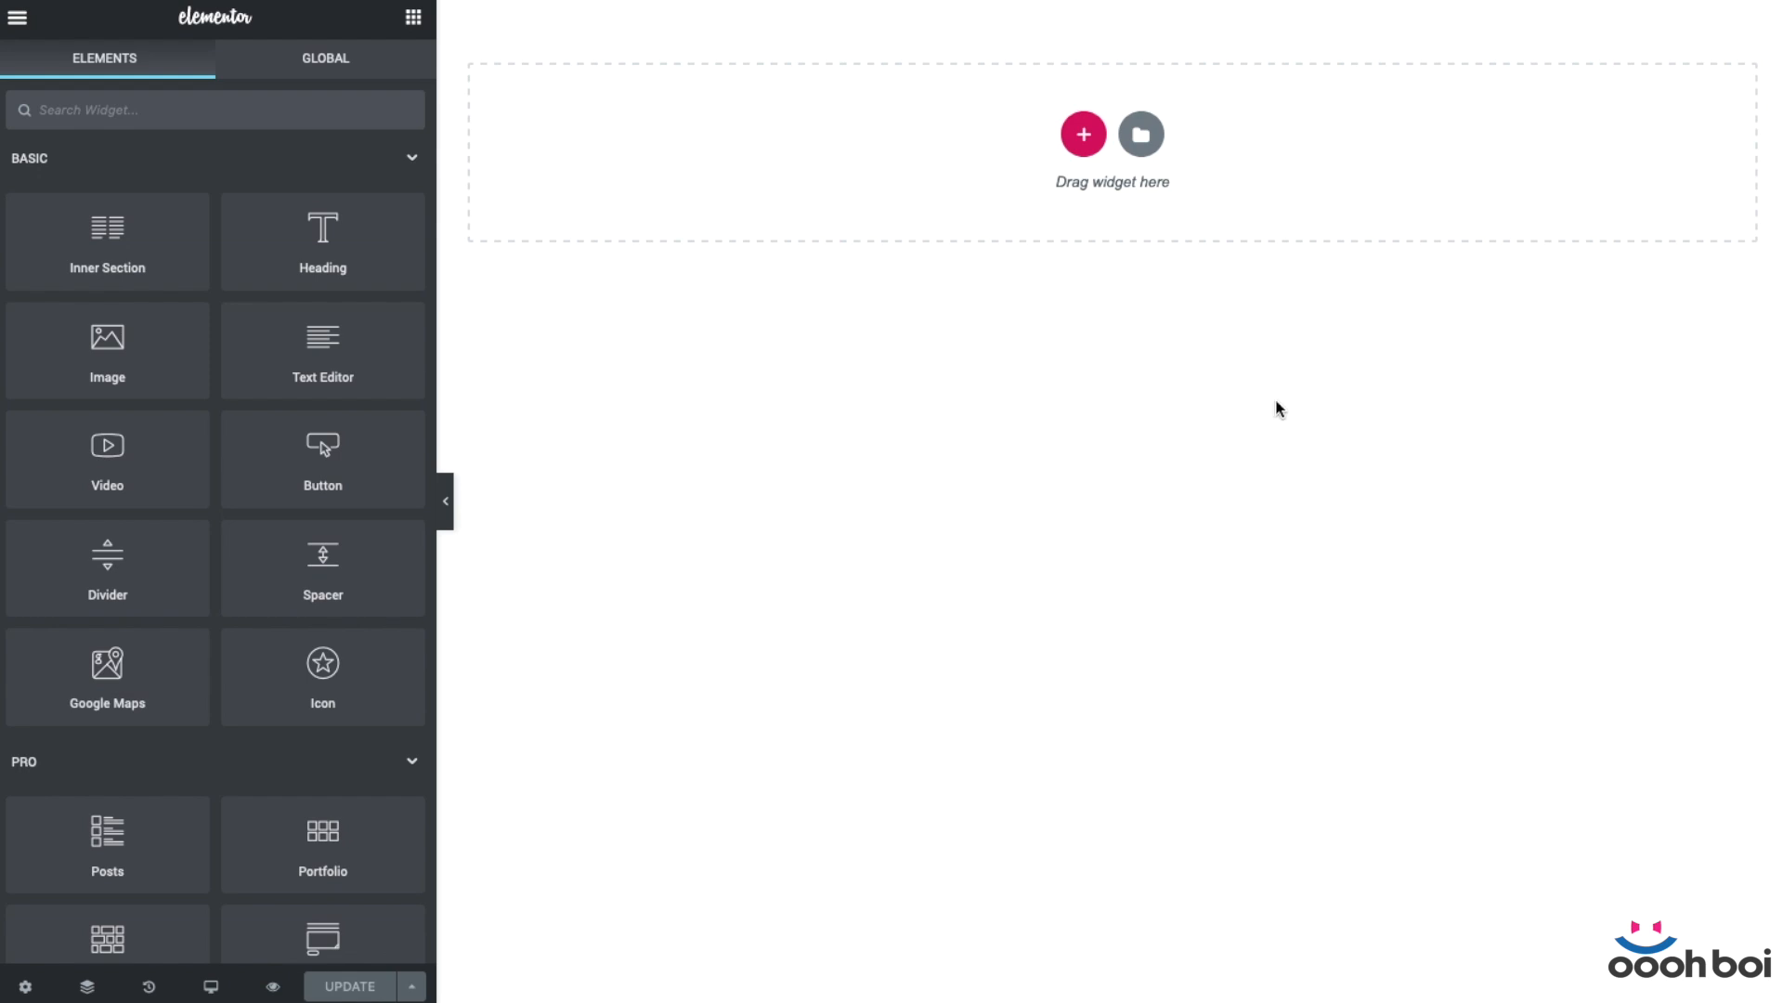
On the empty page, add a new section with a structure of three equal columns and open its layout settings.
left_click(1083, 139)
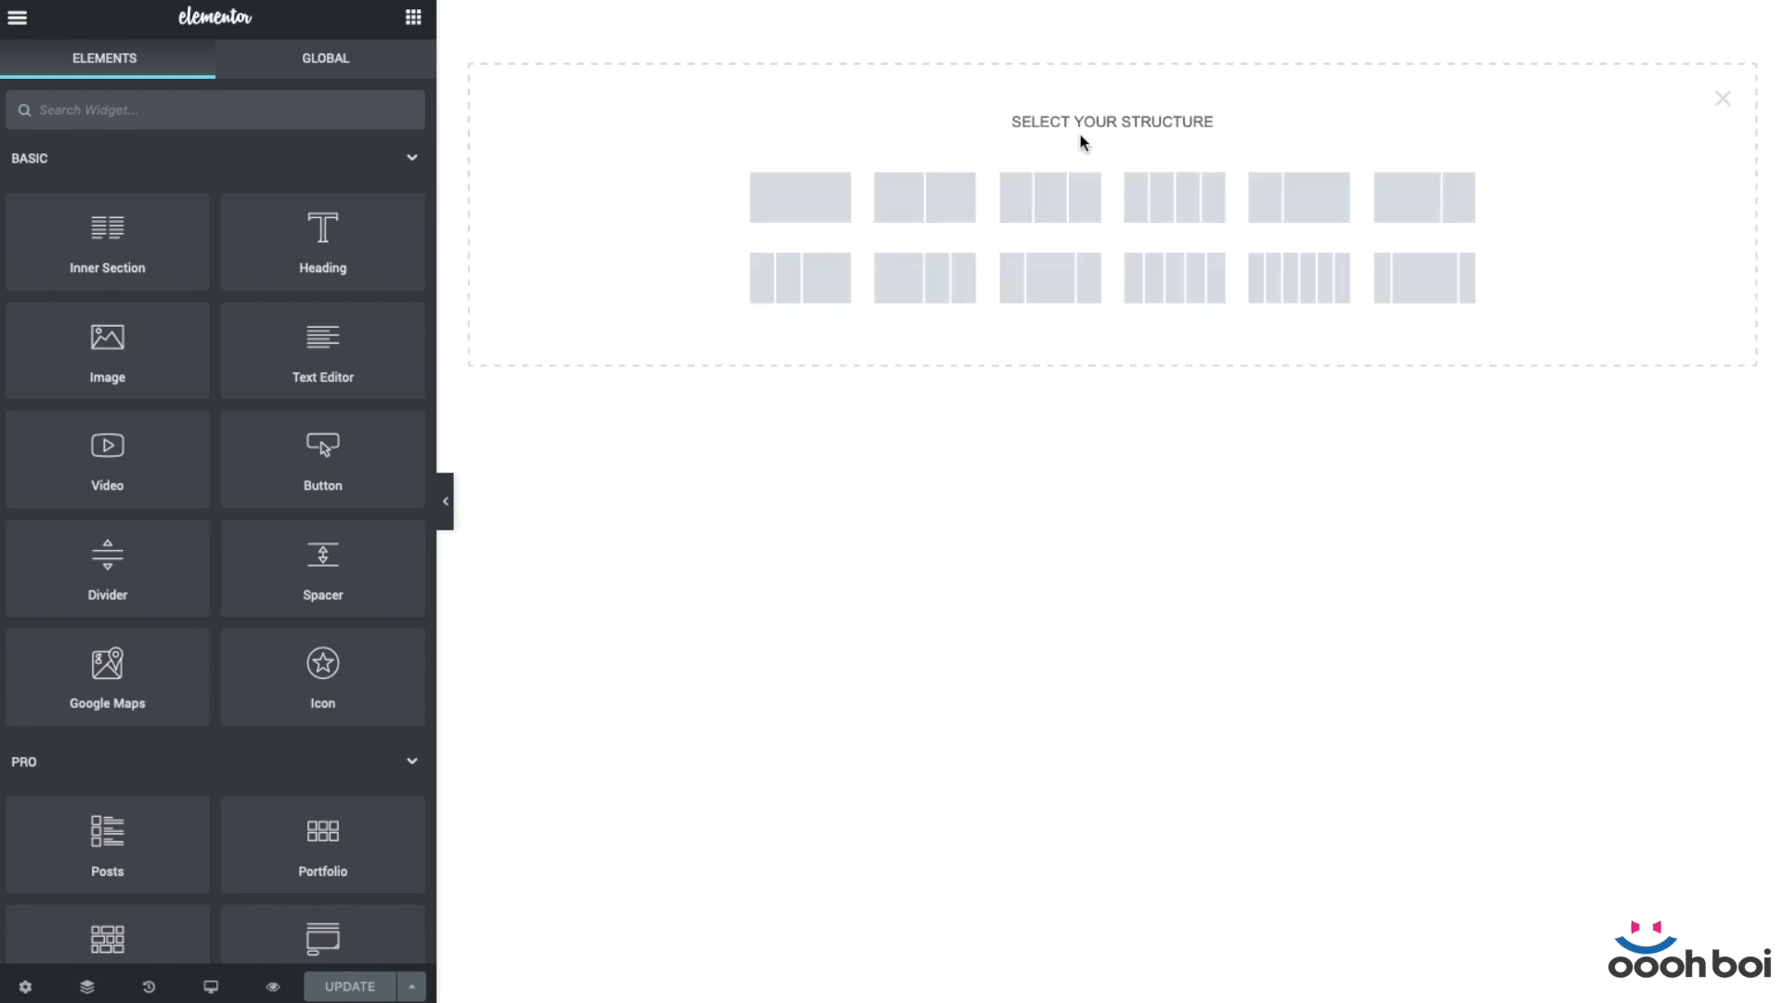
left_click(1051, 191)
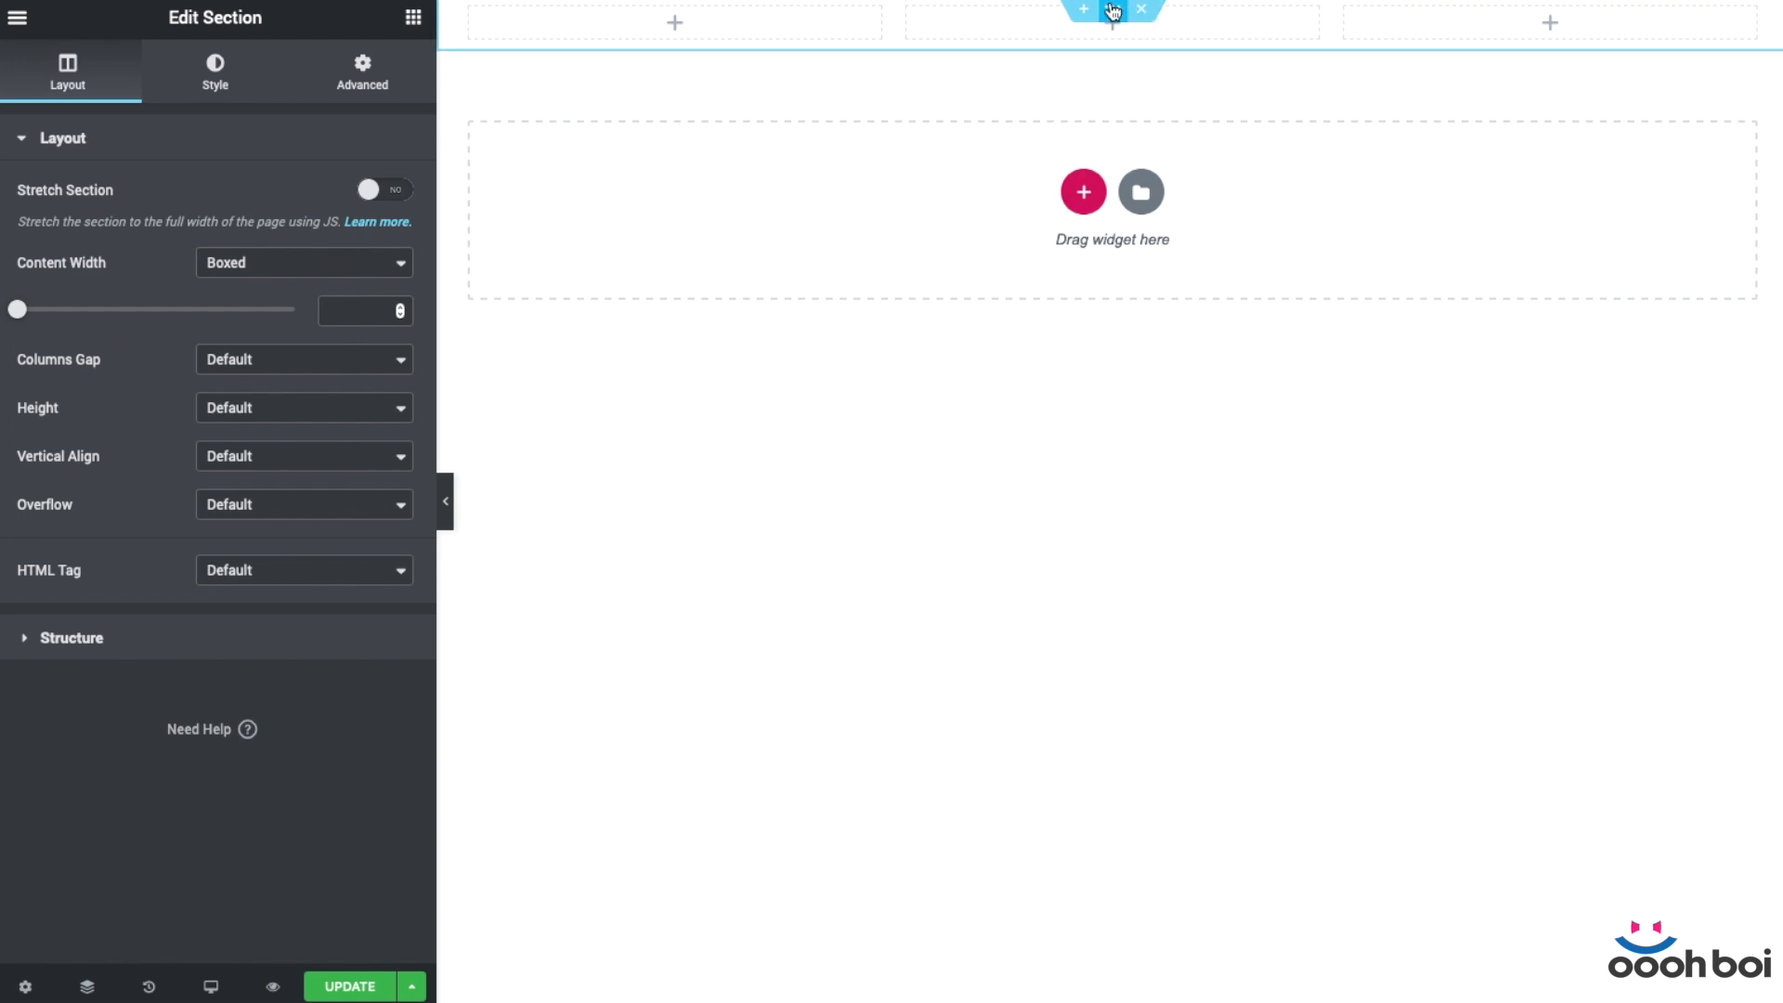
Set the section's top and bottom margins to 100 px and assign it the CSS class custom-swiper.
left_click(342, 87)
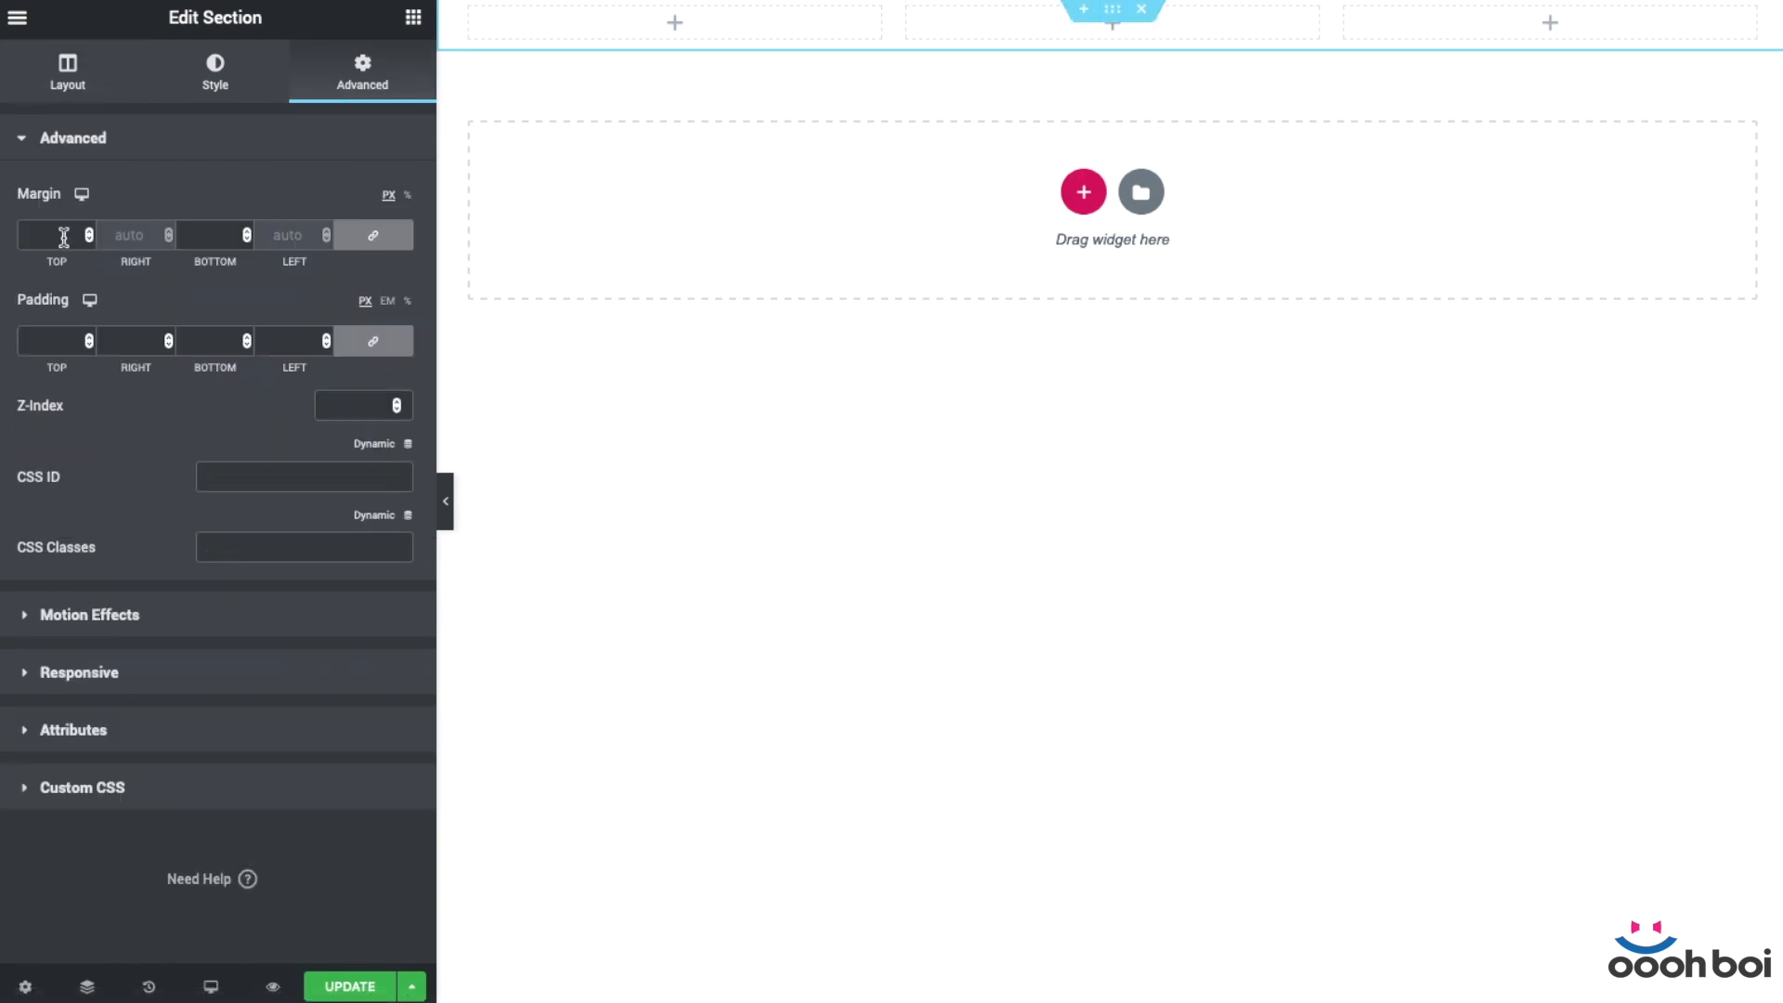
type("100")
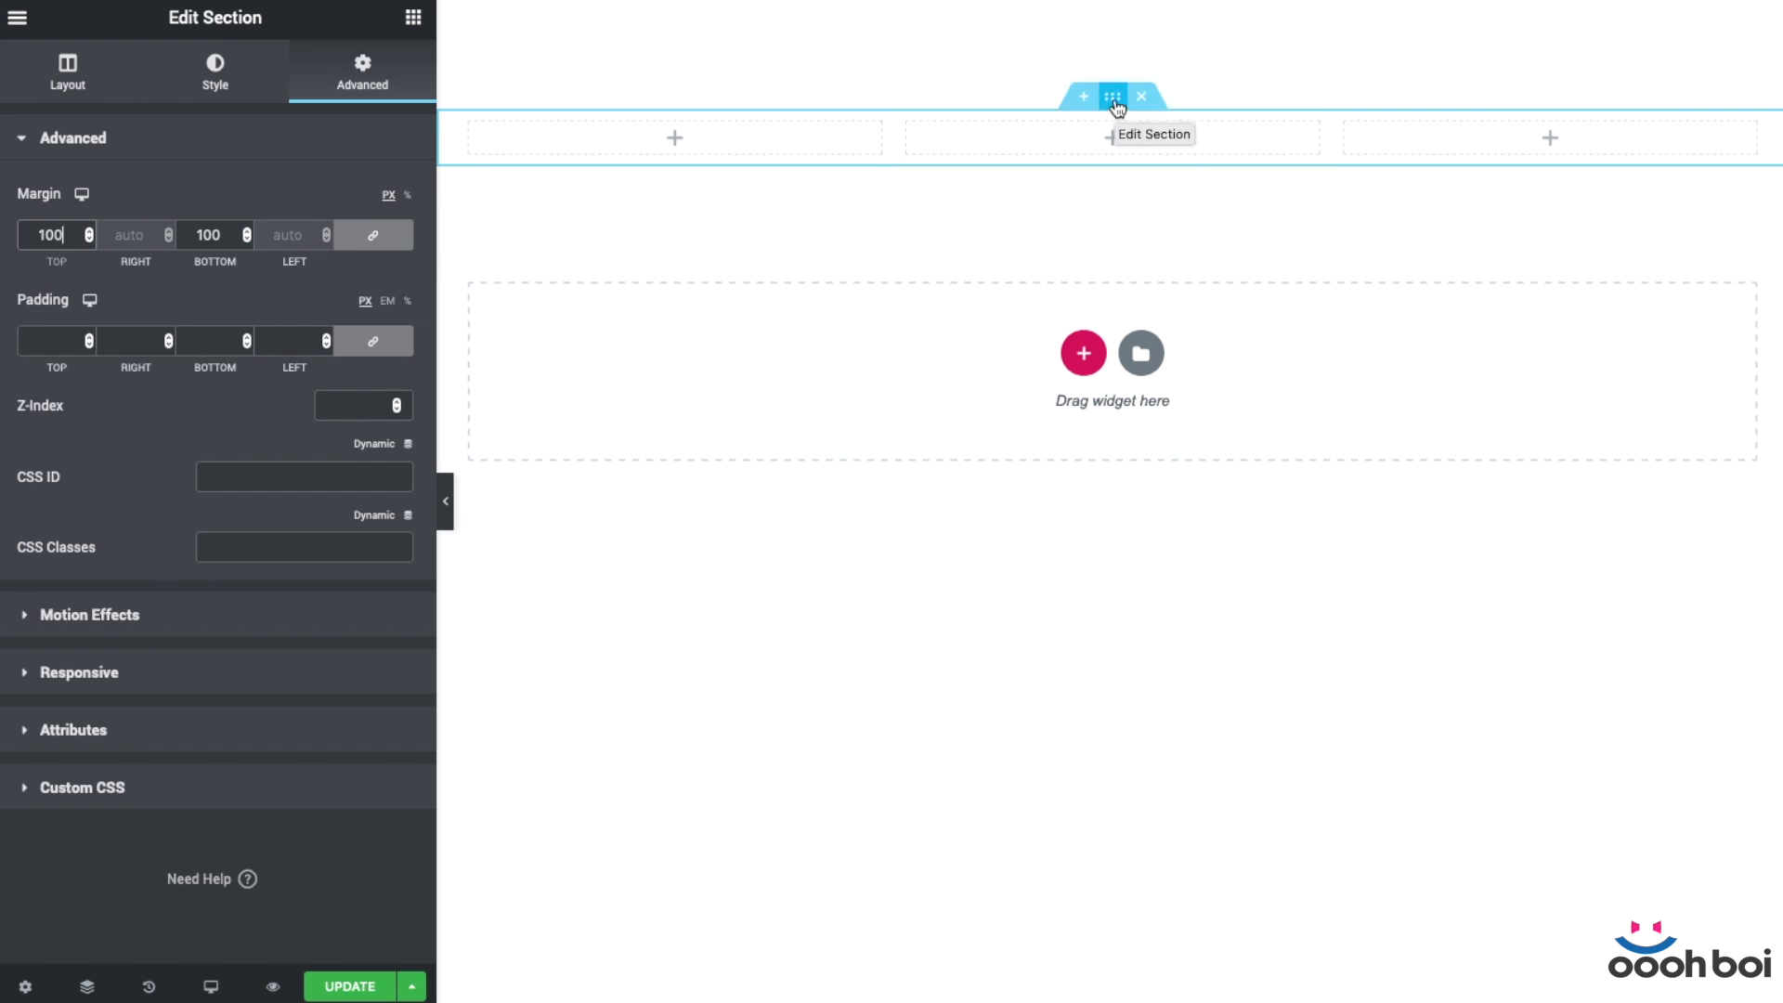
left_click(291, 544)
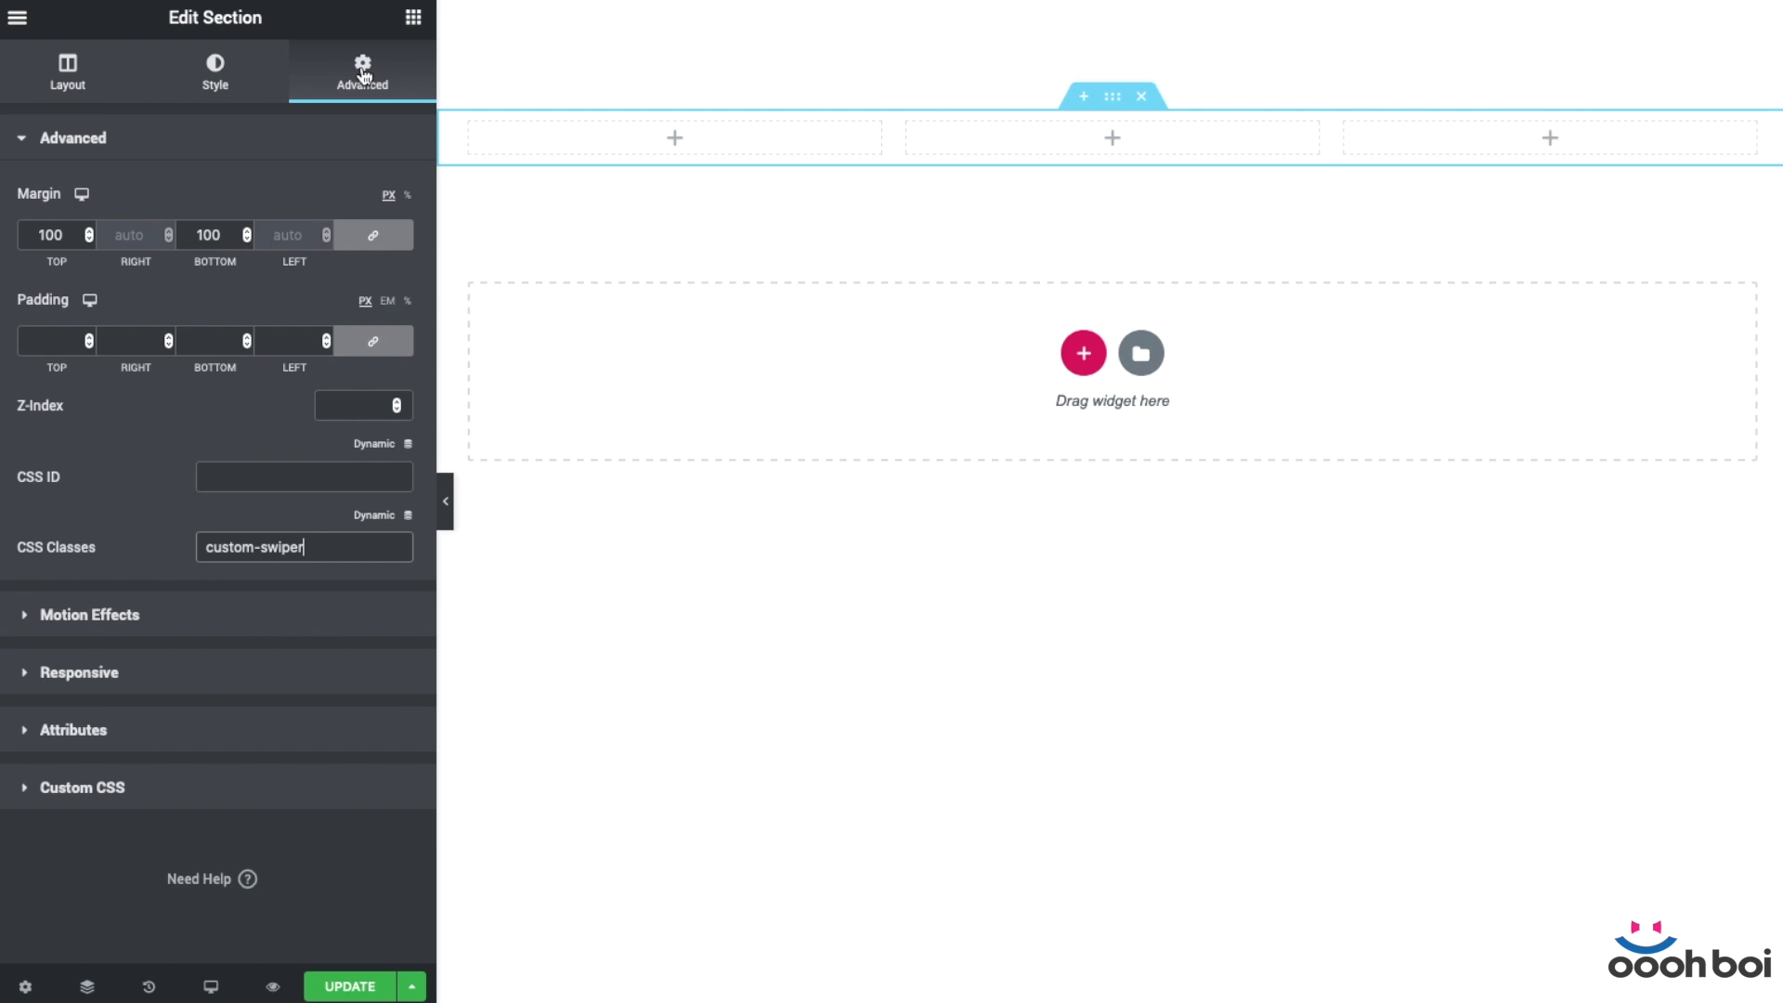
Add custom CSS setting flex-wrap: wrap on the .custom-swiper .elementor-container .elementor-row and width: 100% on the section's directly nested .elementor-element .elementor-column elements.
left_click(185, 785)
left_click(234, 453)
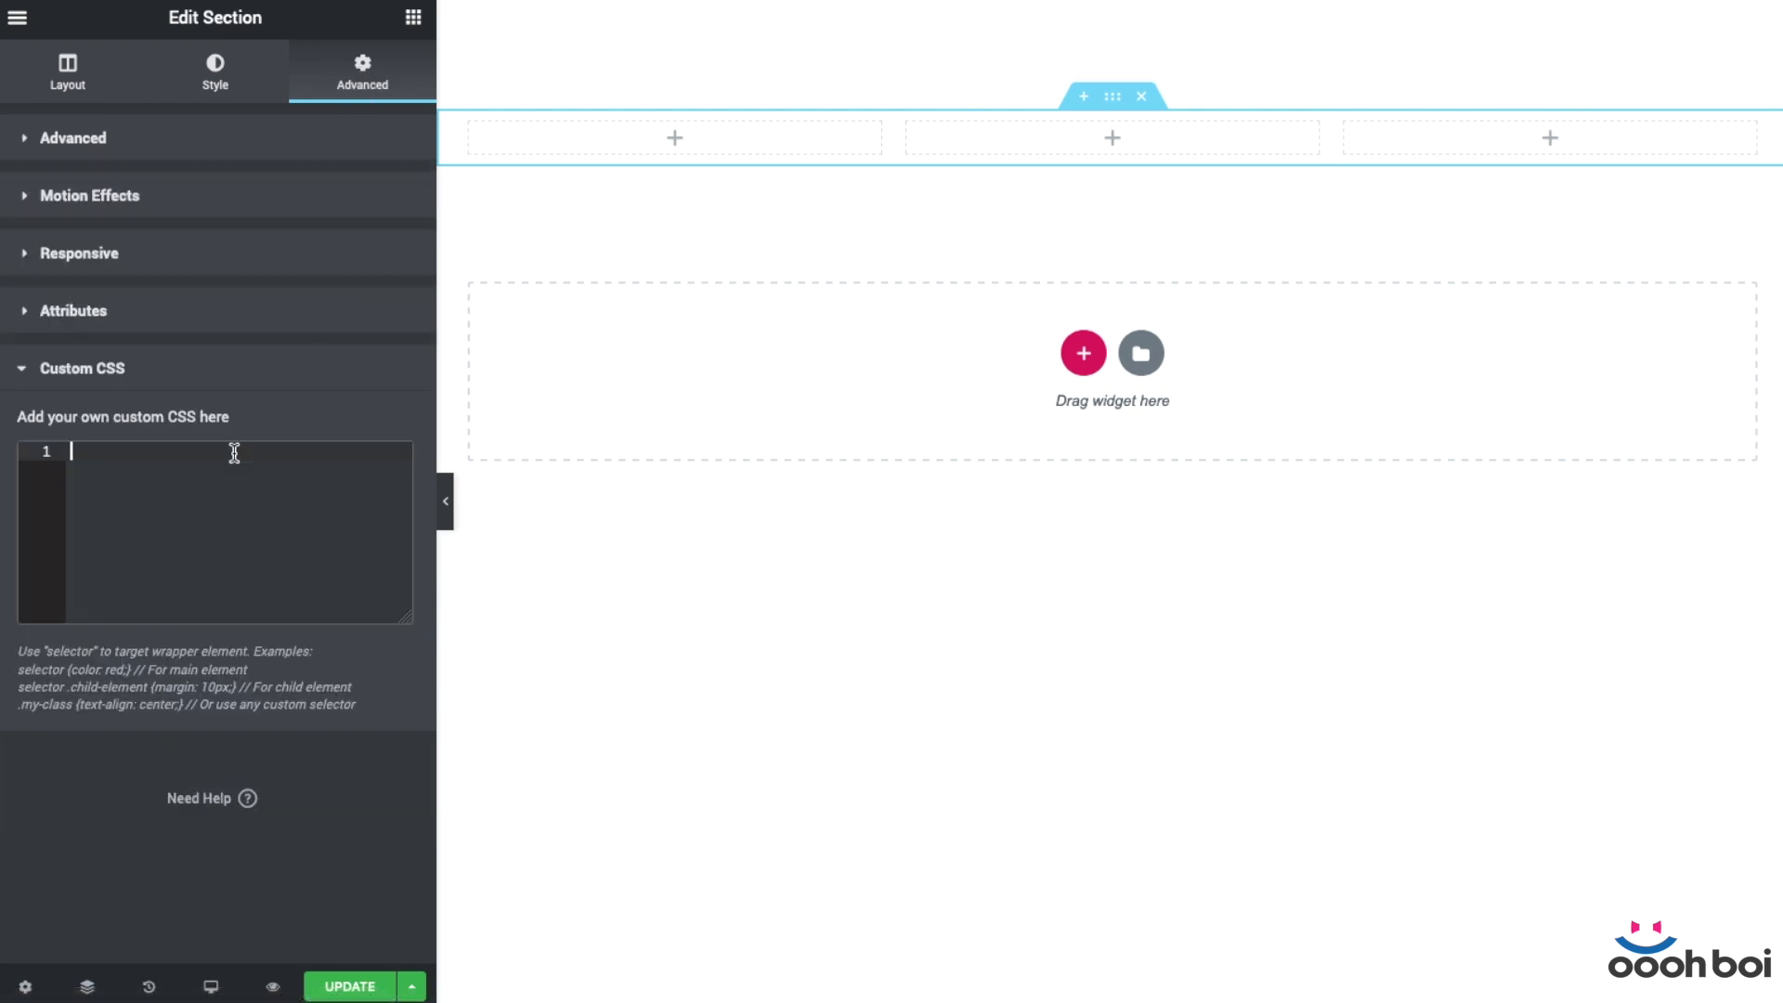
type(".custom-swiper .elementor-container .elementor-row {     flex-wrap: wrap; }")
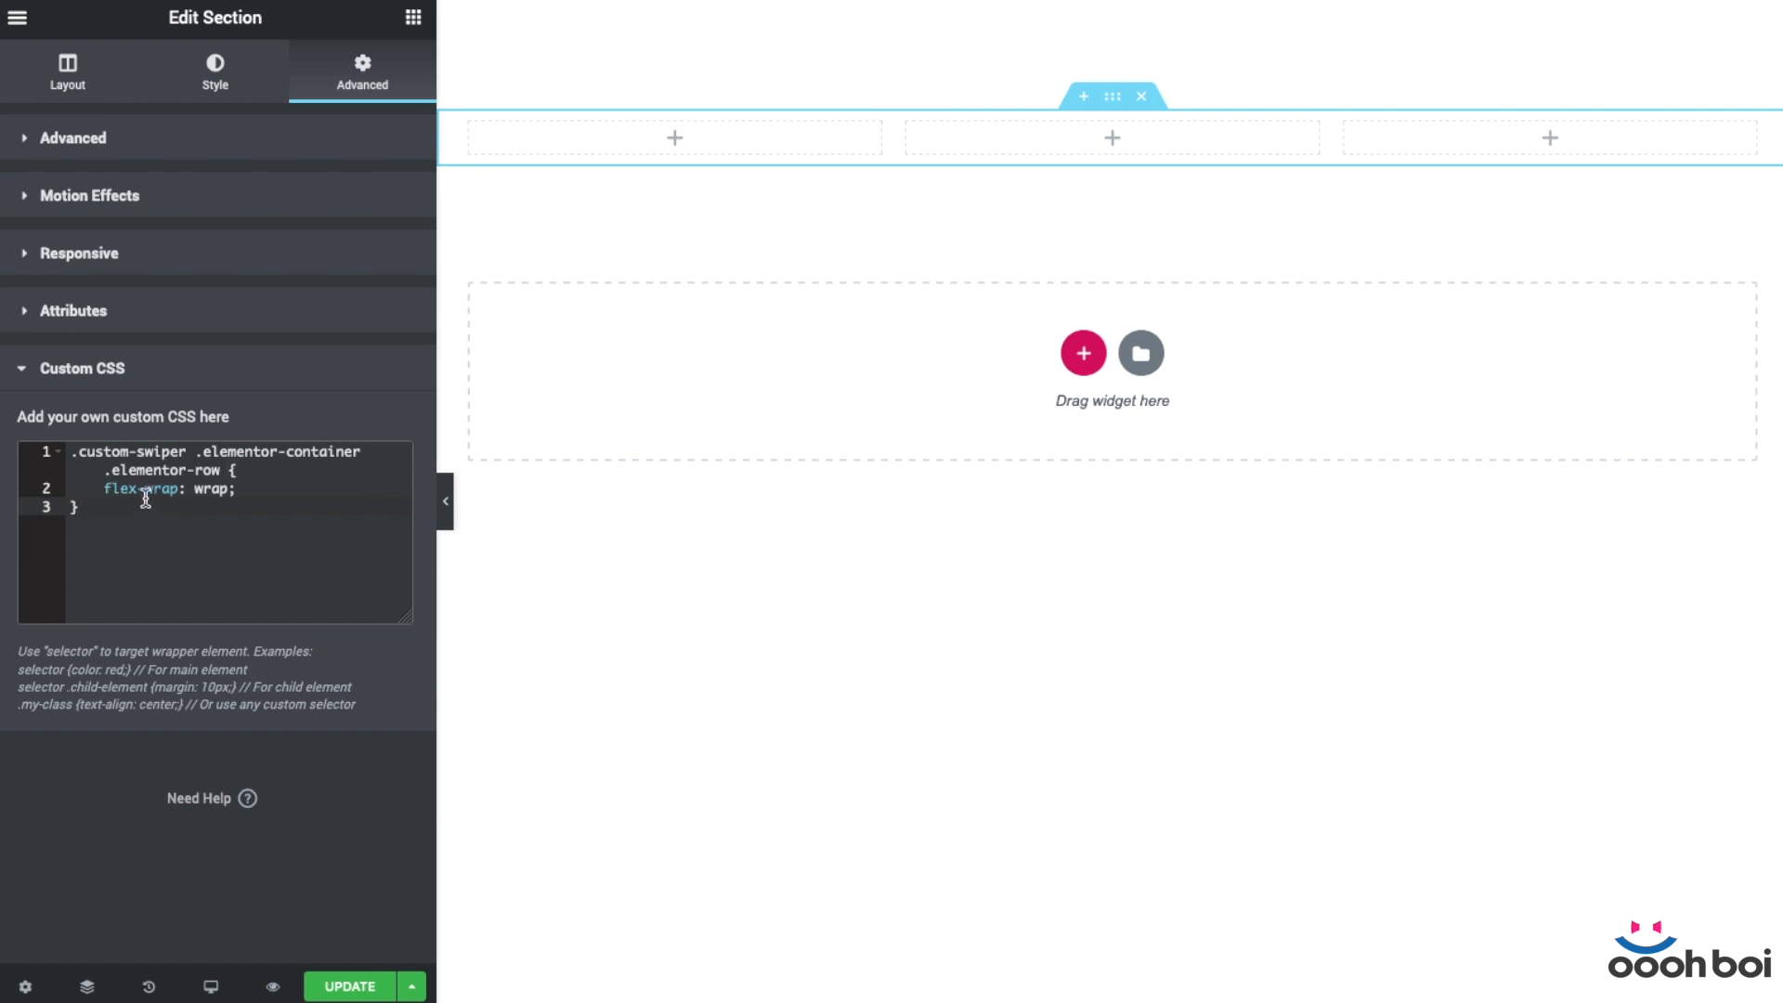
key("Return")
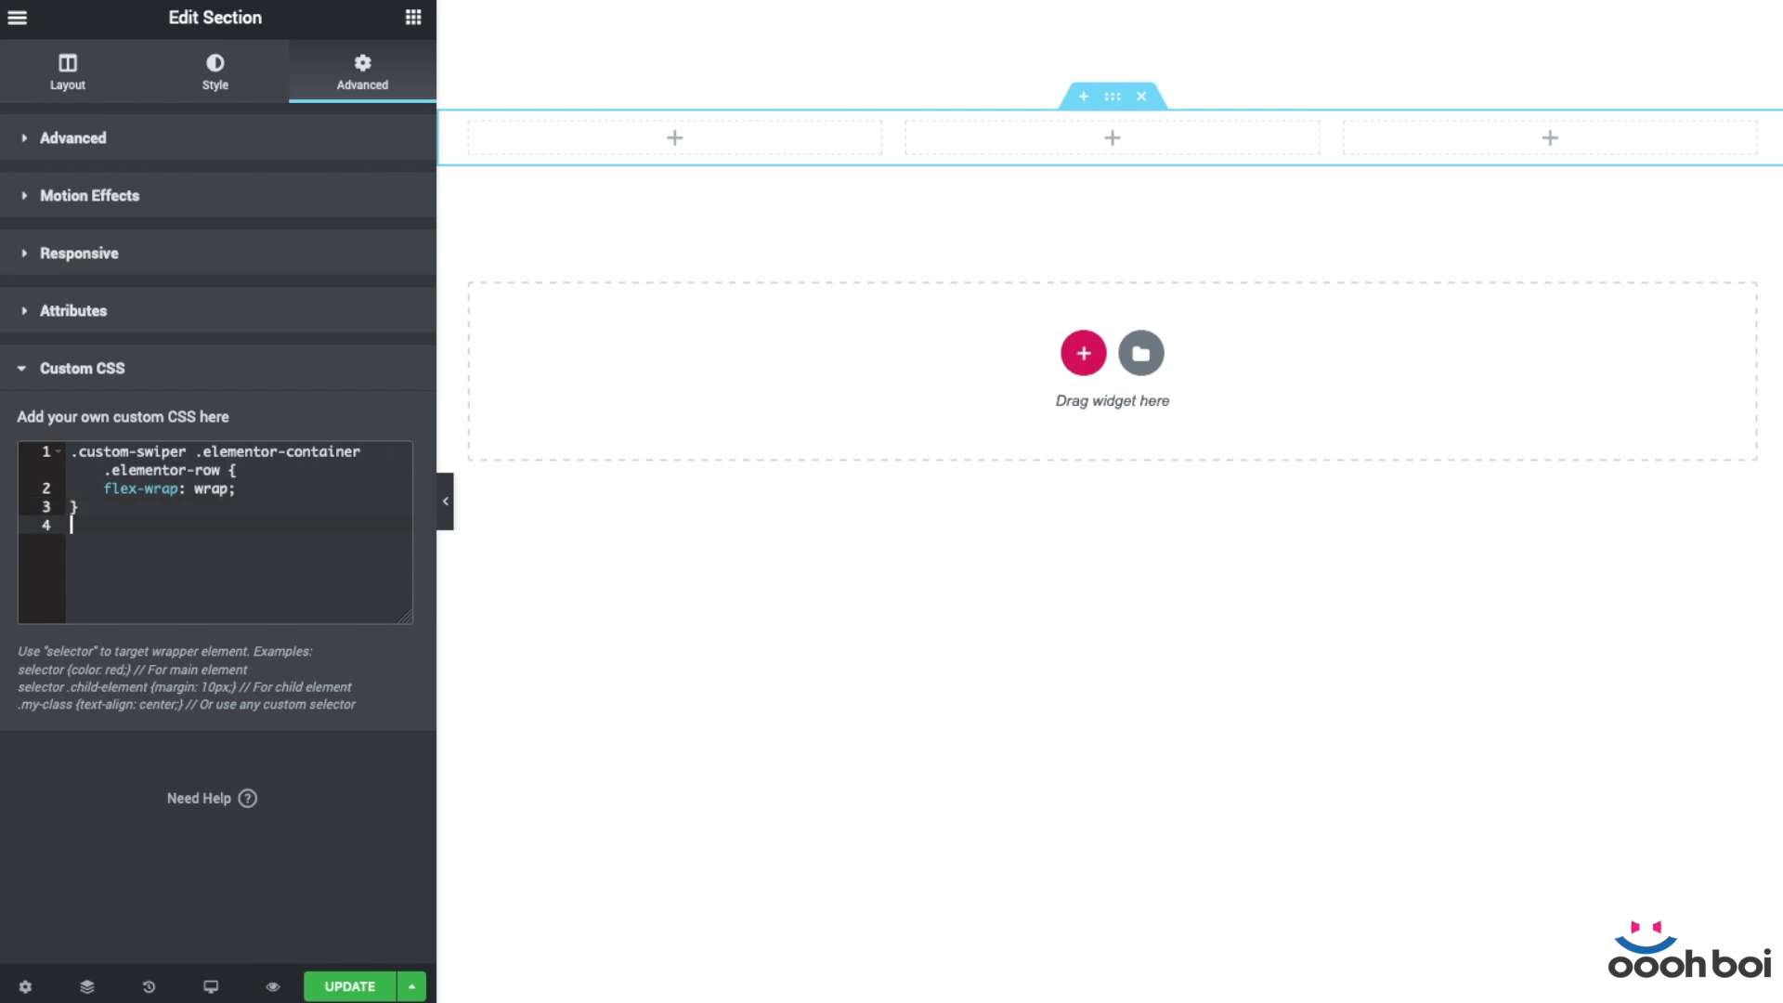
type(".custom-swiper > .elementor-container > .elementor-row > .elementor-element .elementor-column {     width: 100%; }")
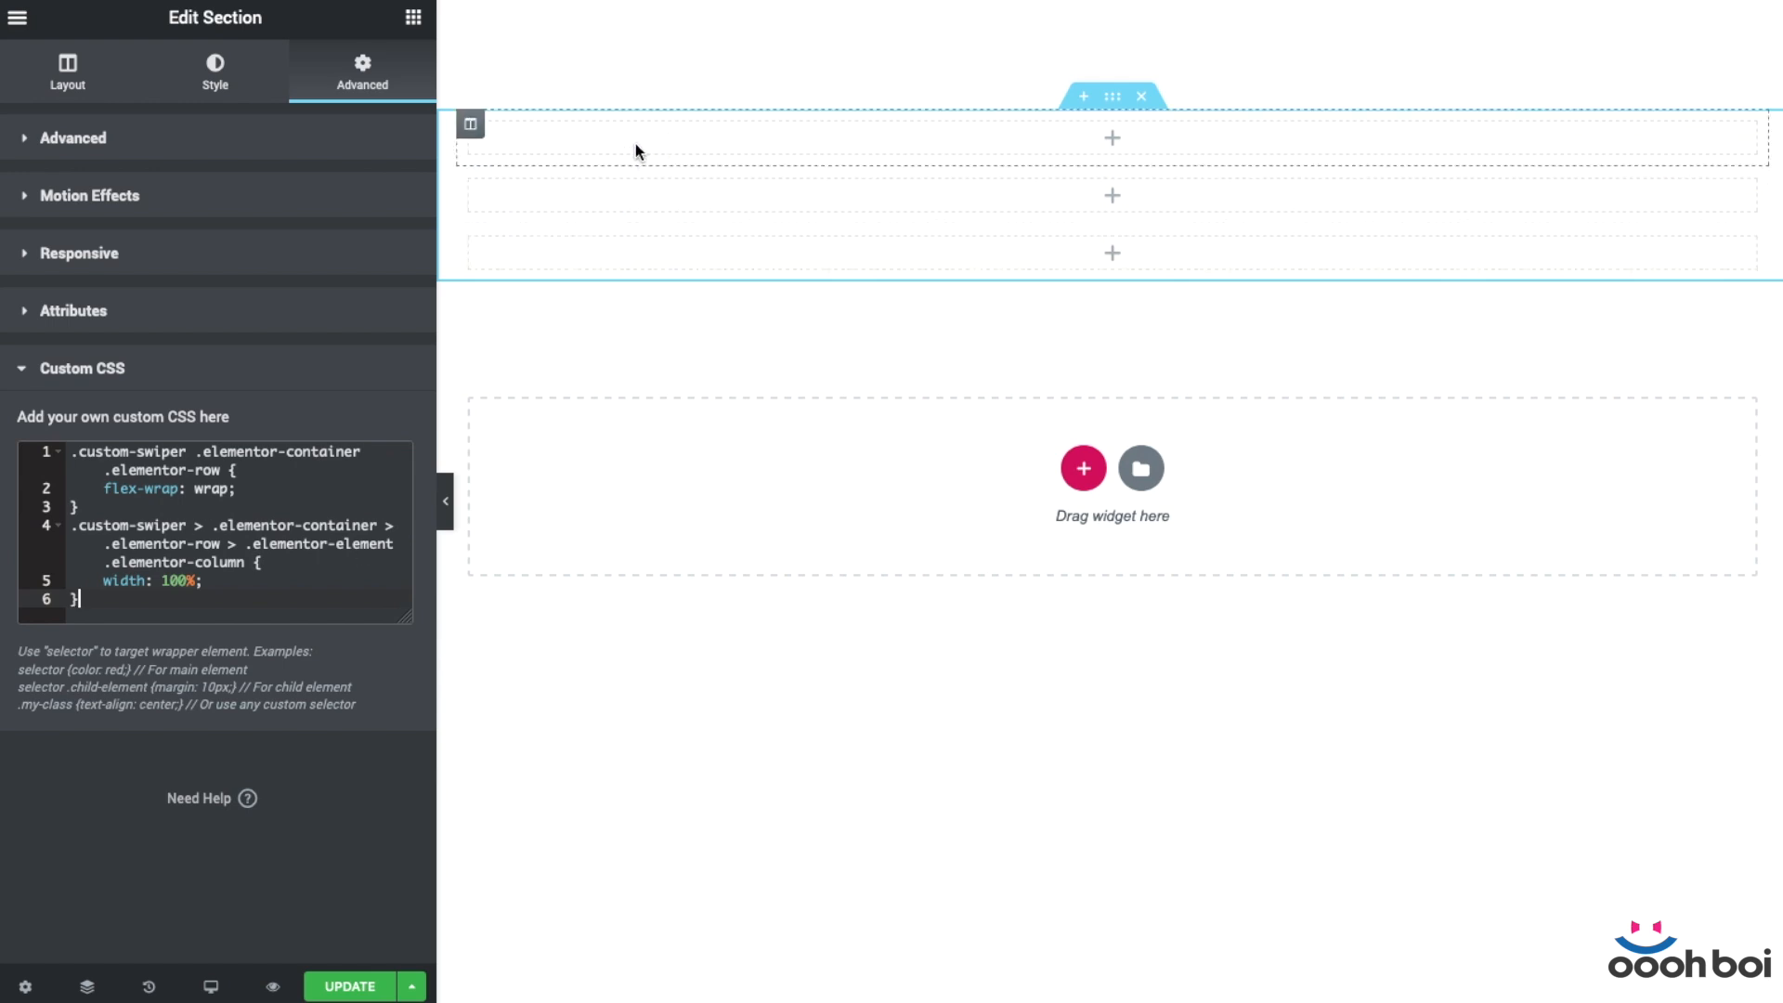
left_click(195, 527)
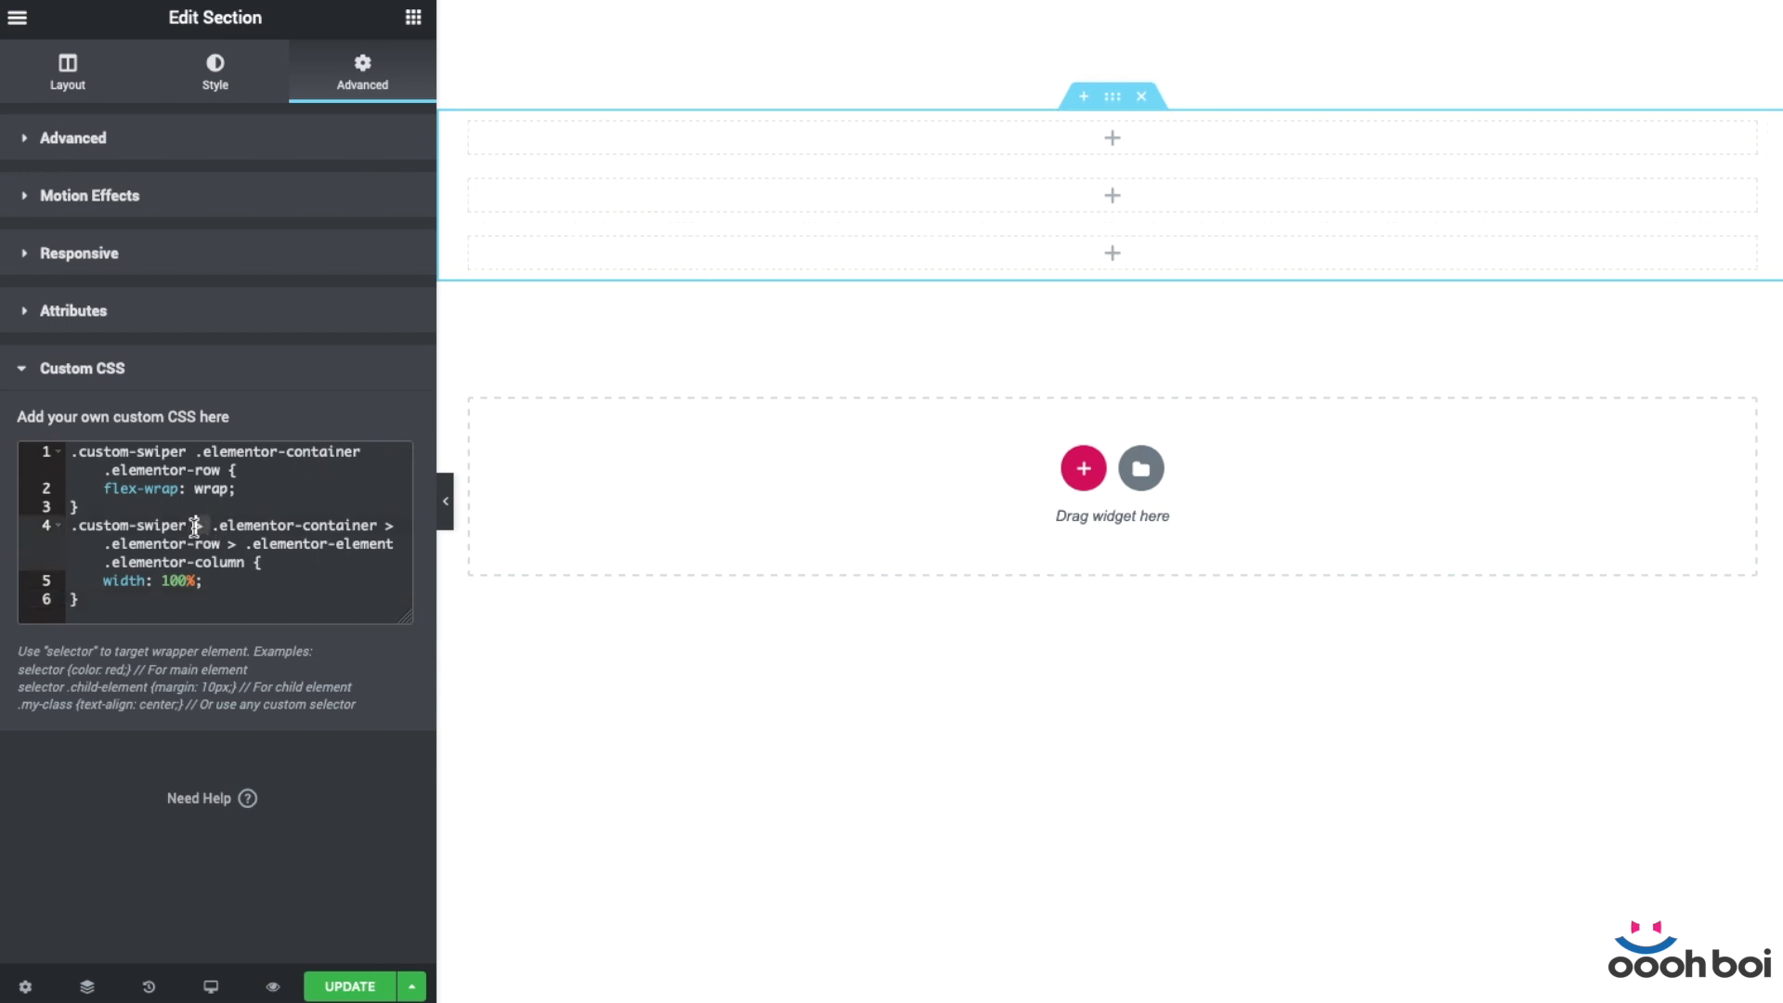
left_click(234, 541)
left_click(394, 527)
Try an Inner Section inside the third column, delete it and reopen the parent section's settings.
left_click(413, 16)
left_click_drag(105, 244, 641, 278)
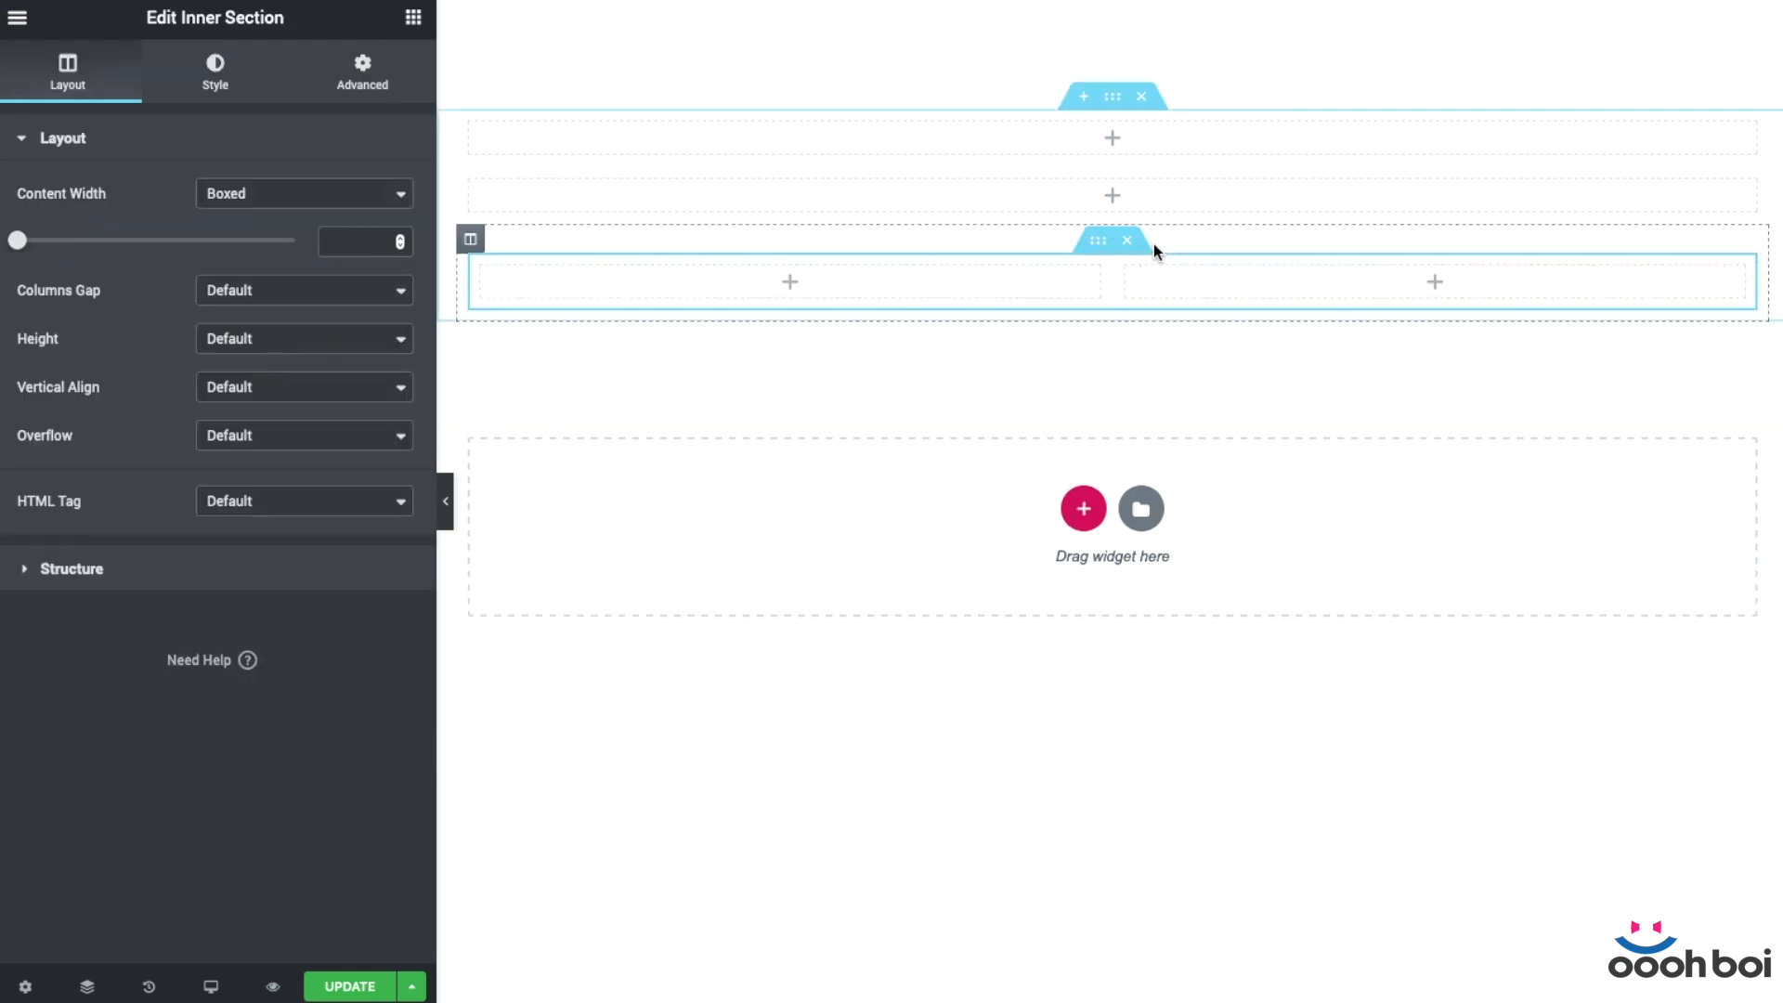
left_click(1129, 243)
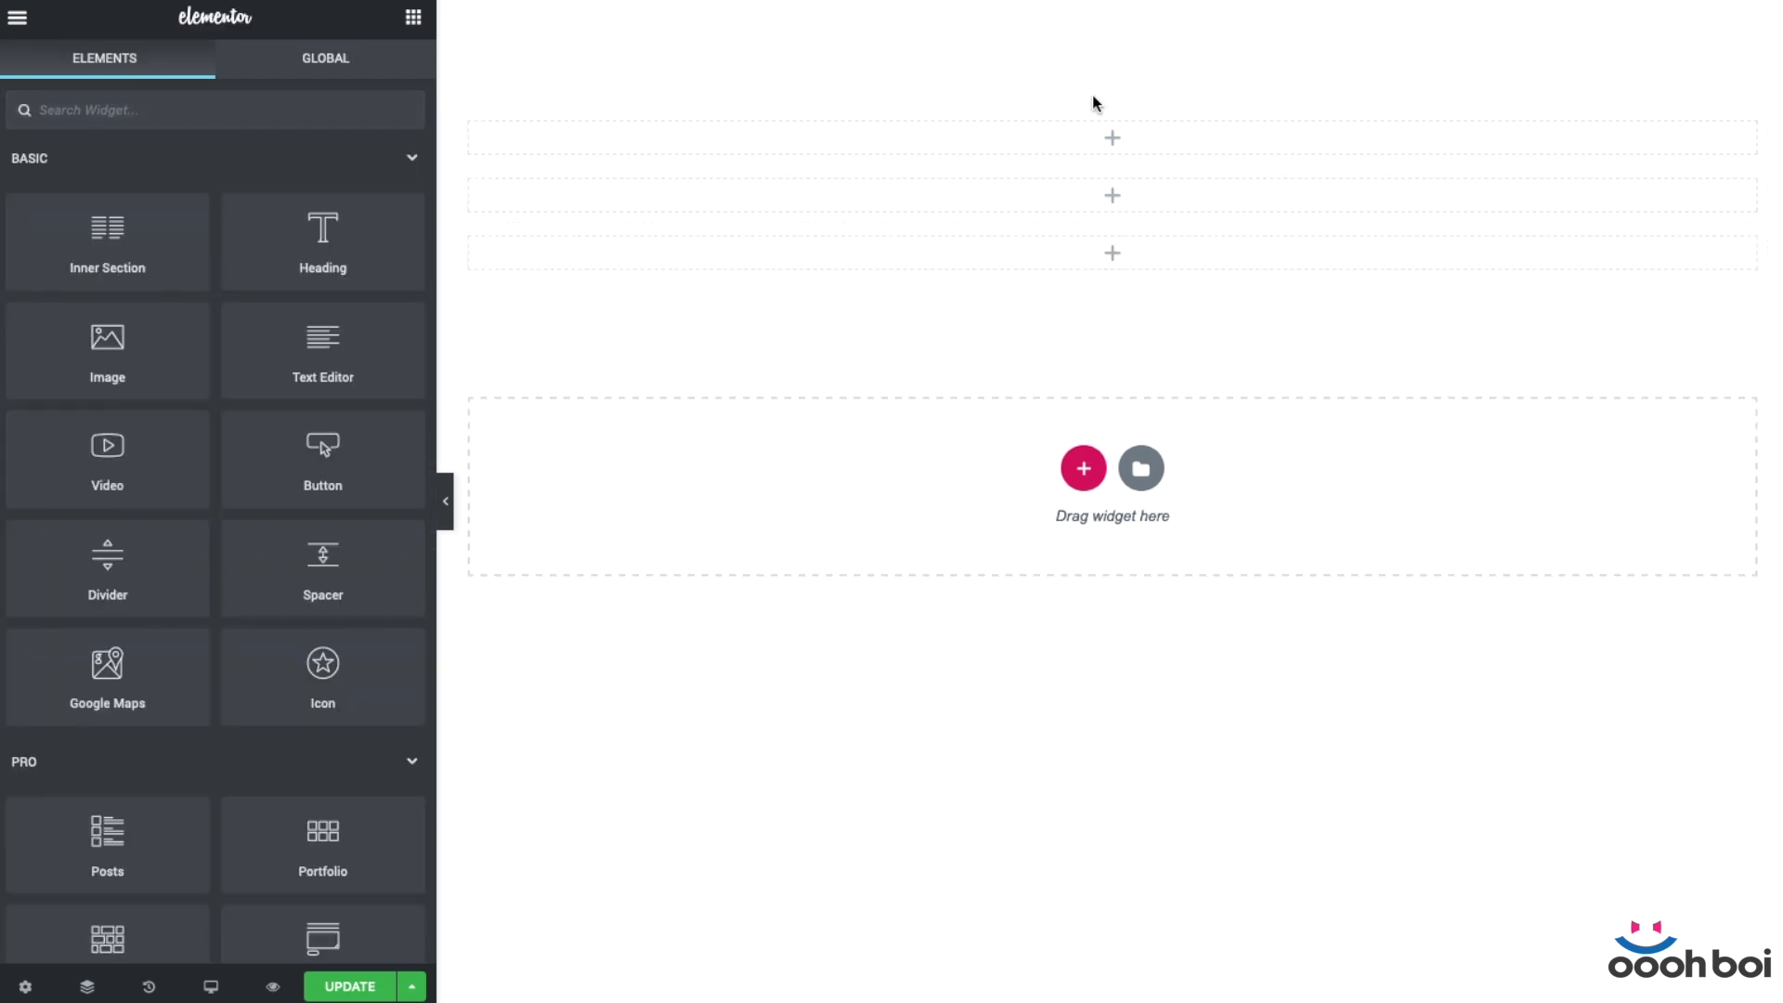
left_click(1115, 99)
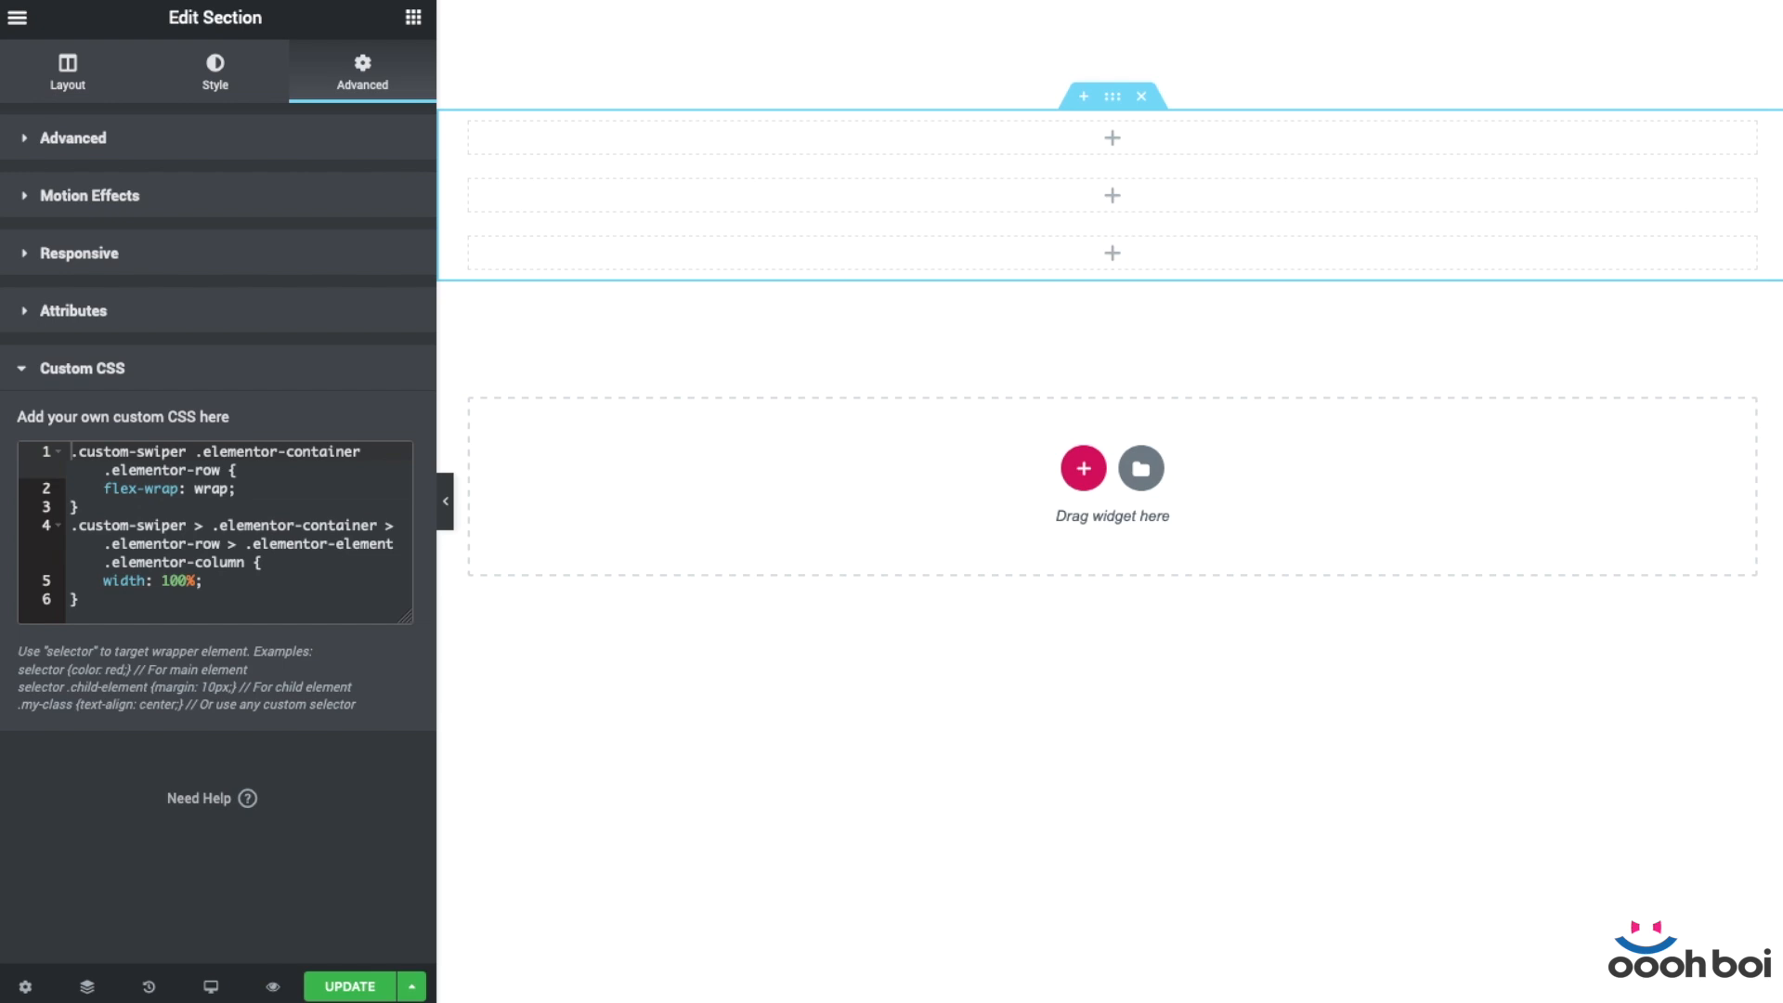
Paste the copied slide columns "My First Custom Slide", "My Second Slide" and "The Third One" one after another below the three empty columns.
right_click(471, 239)
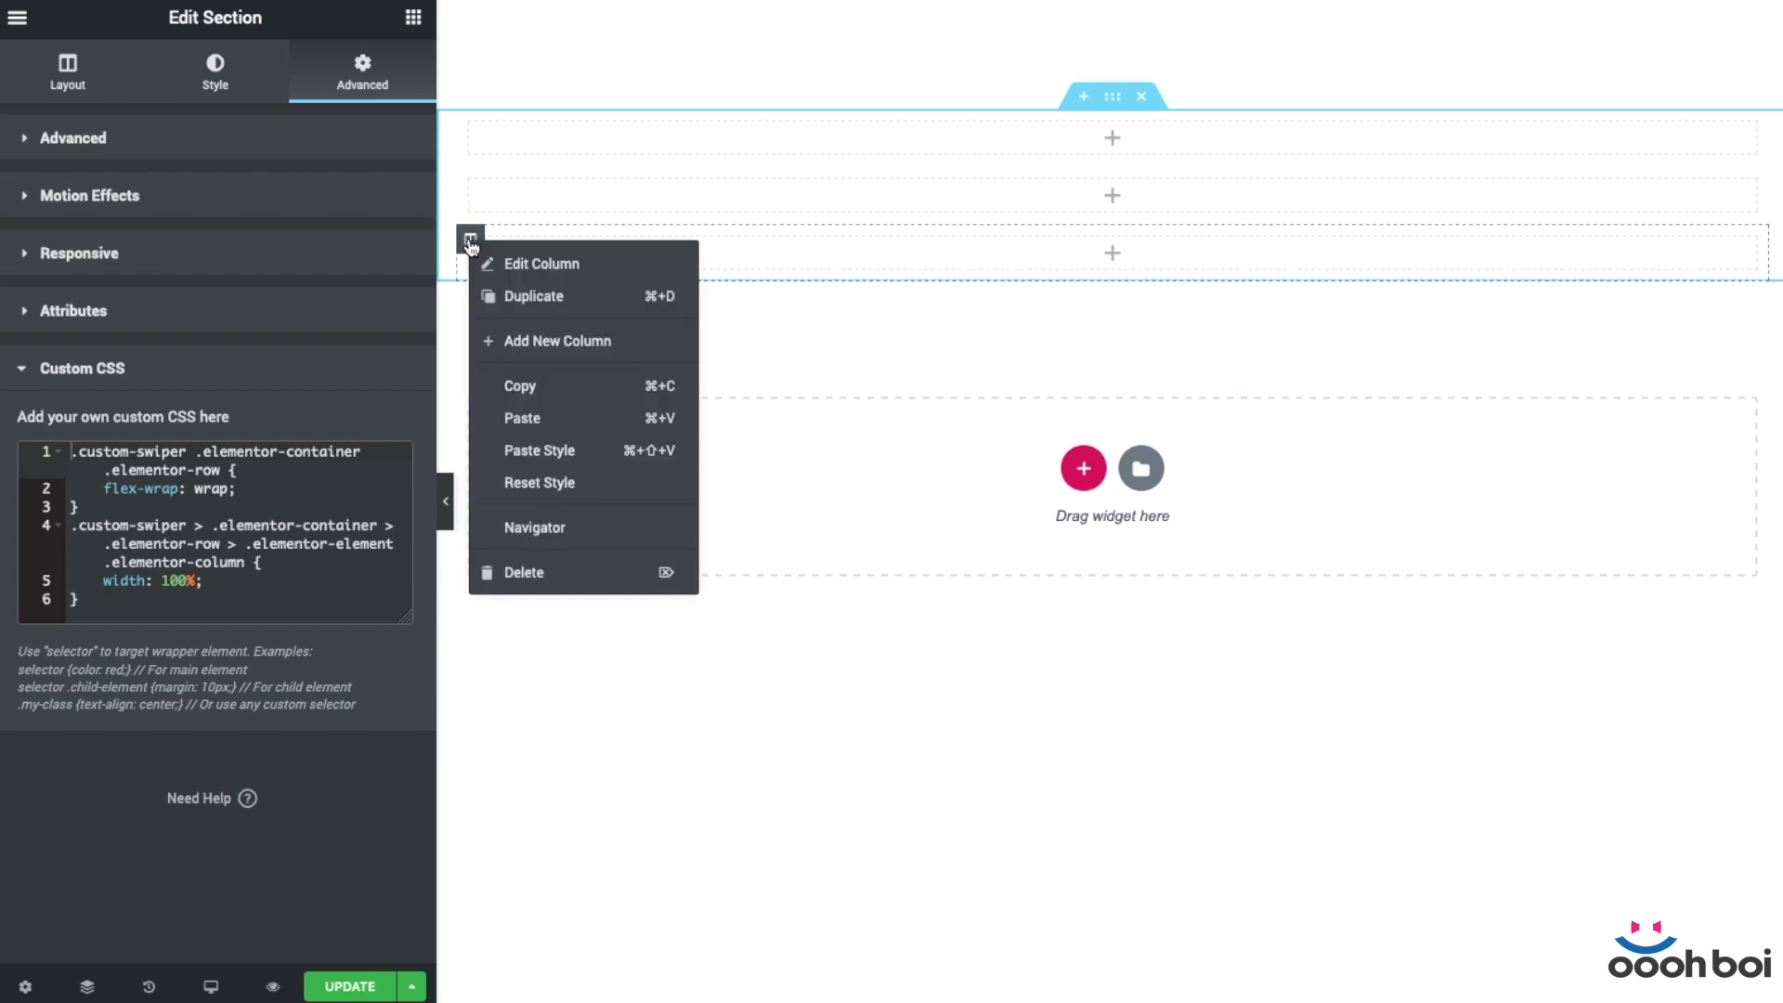
left_click(565, 419)
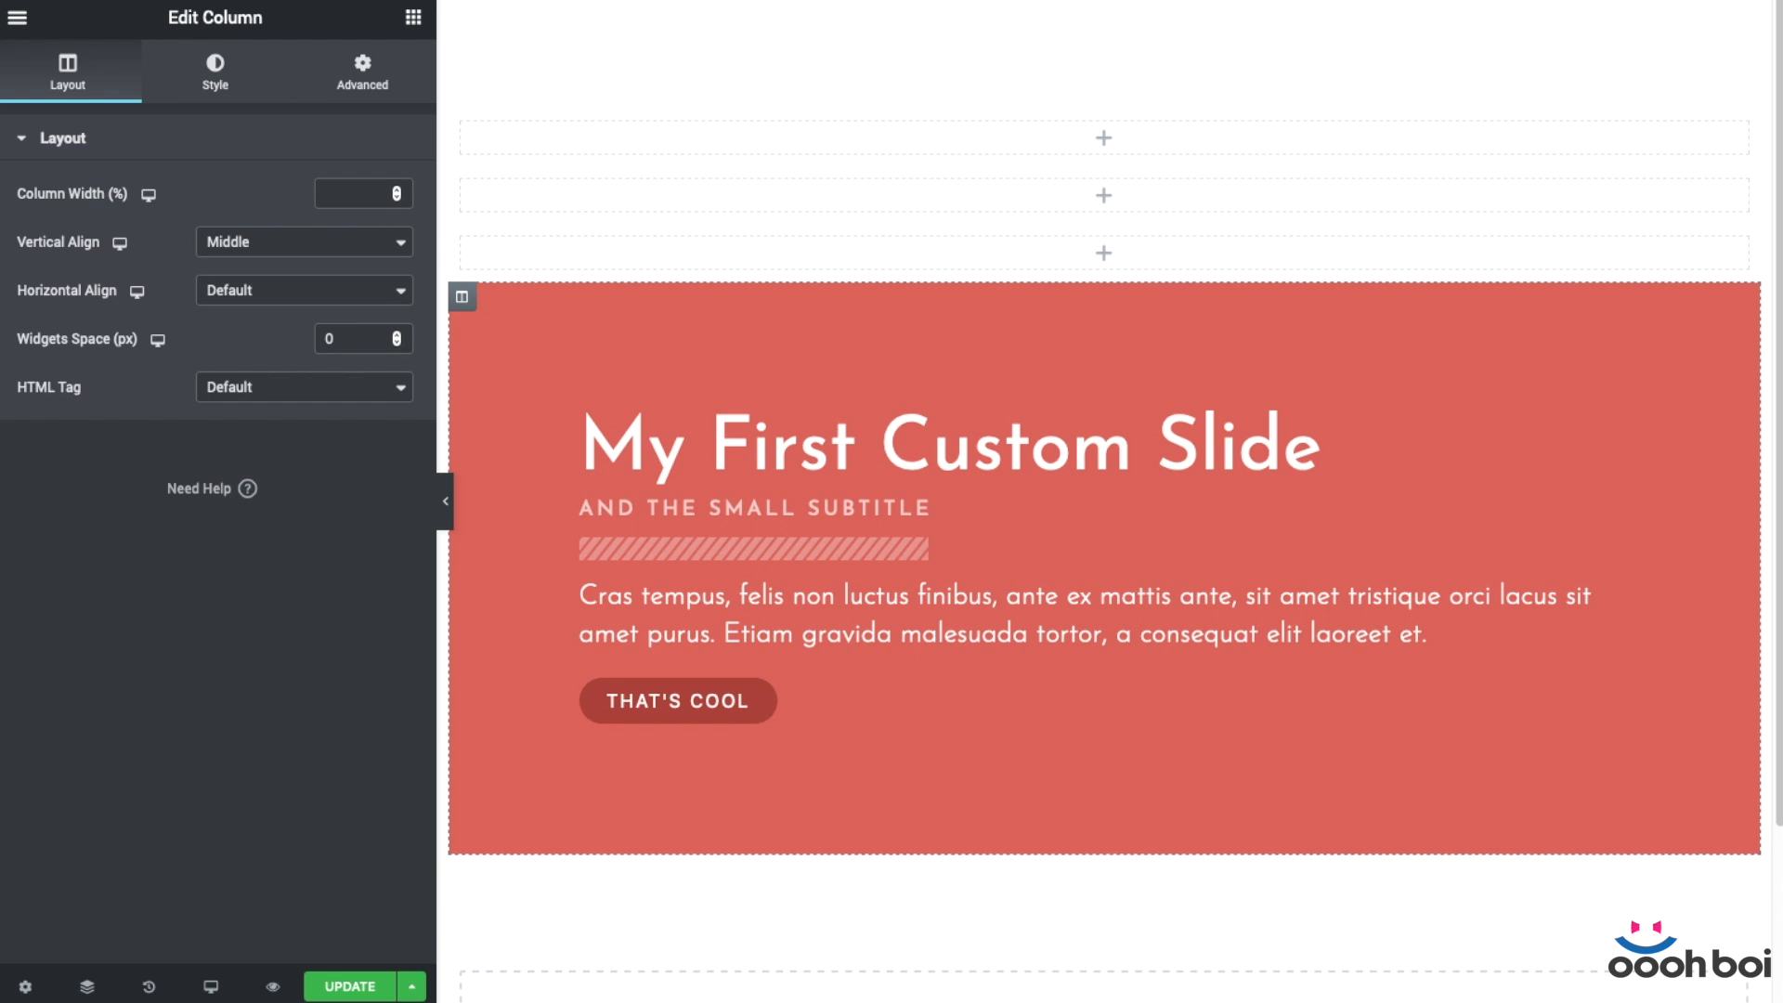
right_click(462, 300)
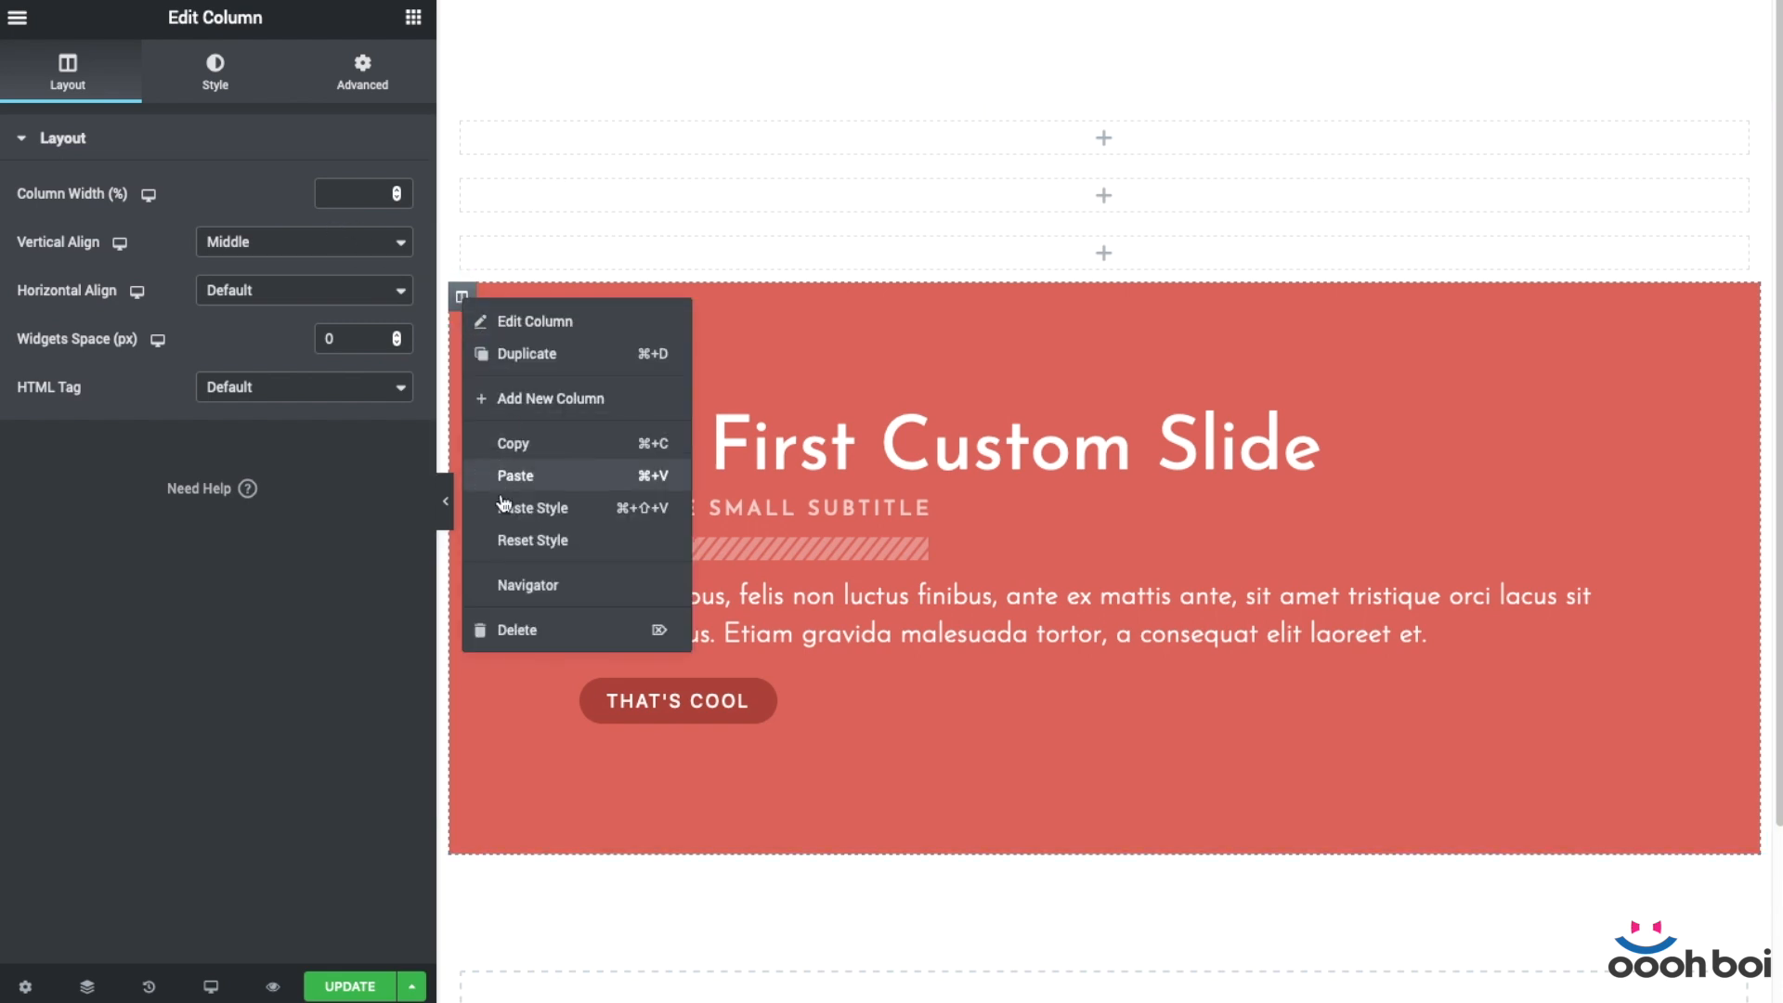
left_click(622, 483)
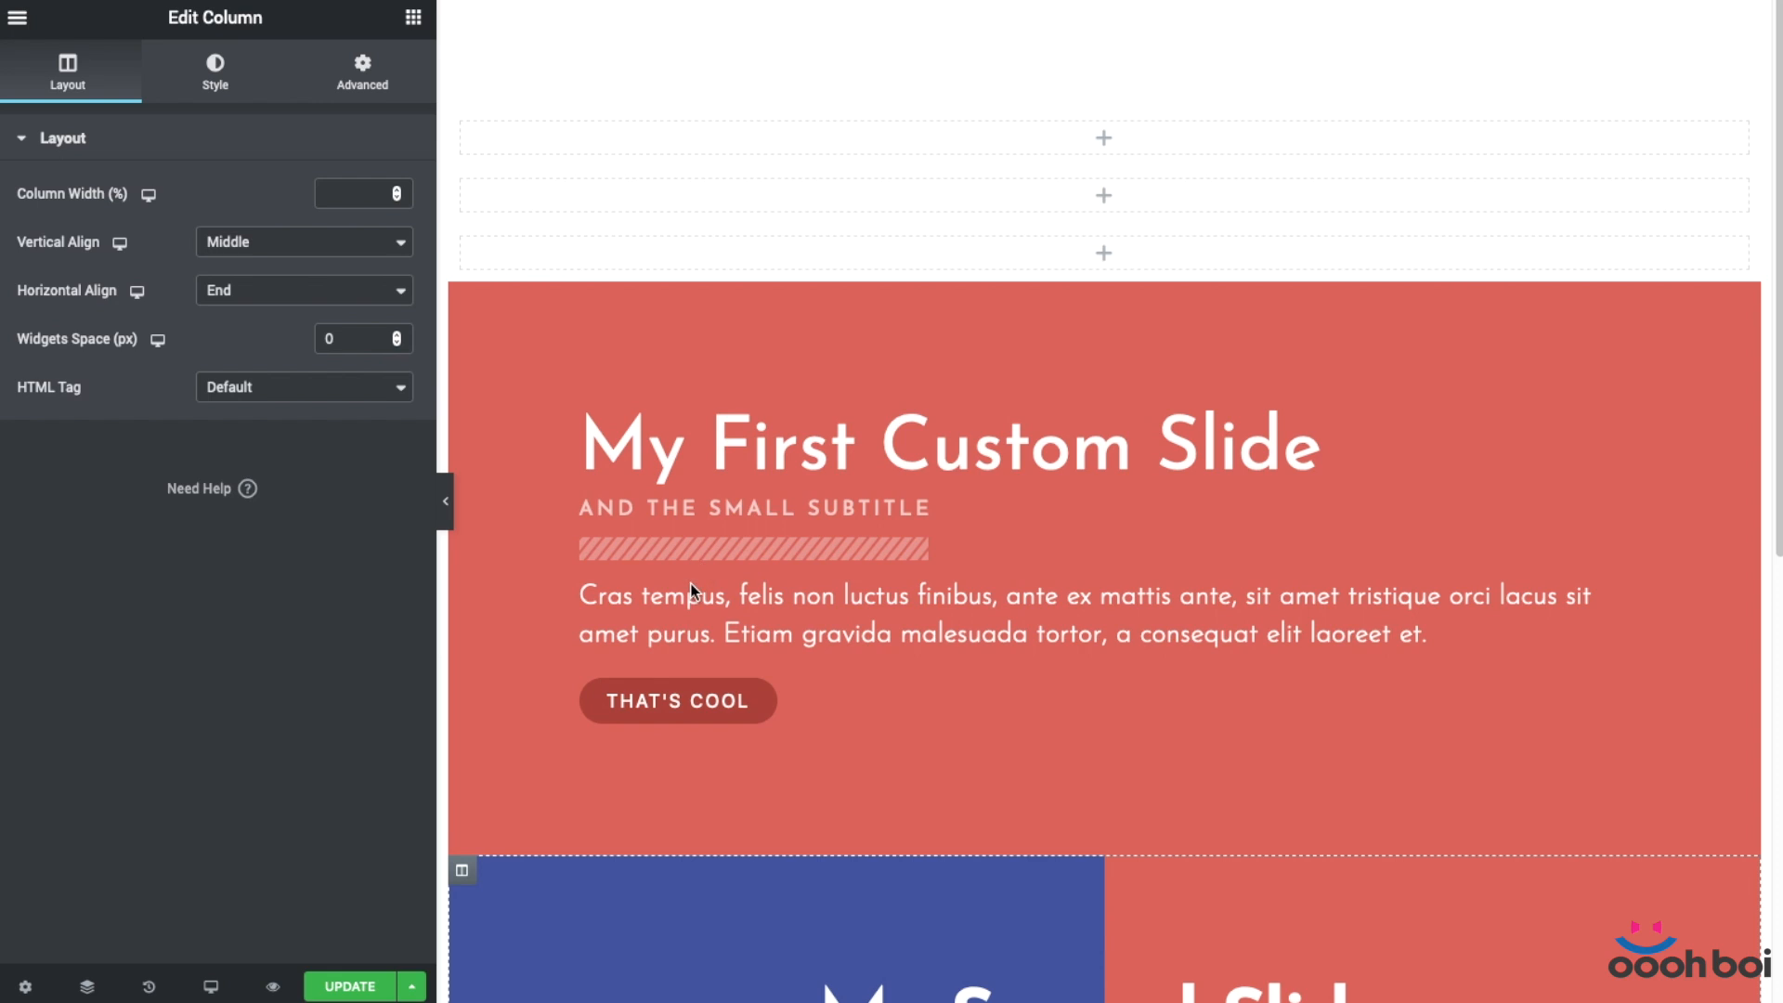
scroll(702, 565, "down", 5)
right_click(462, 449)
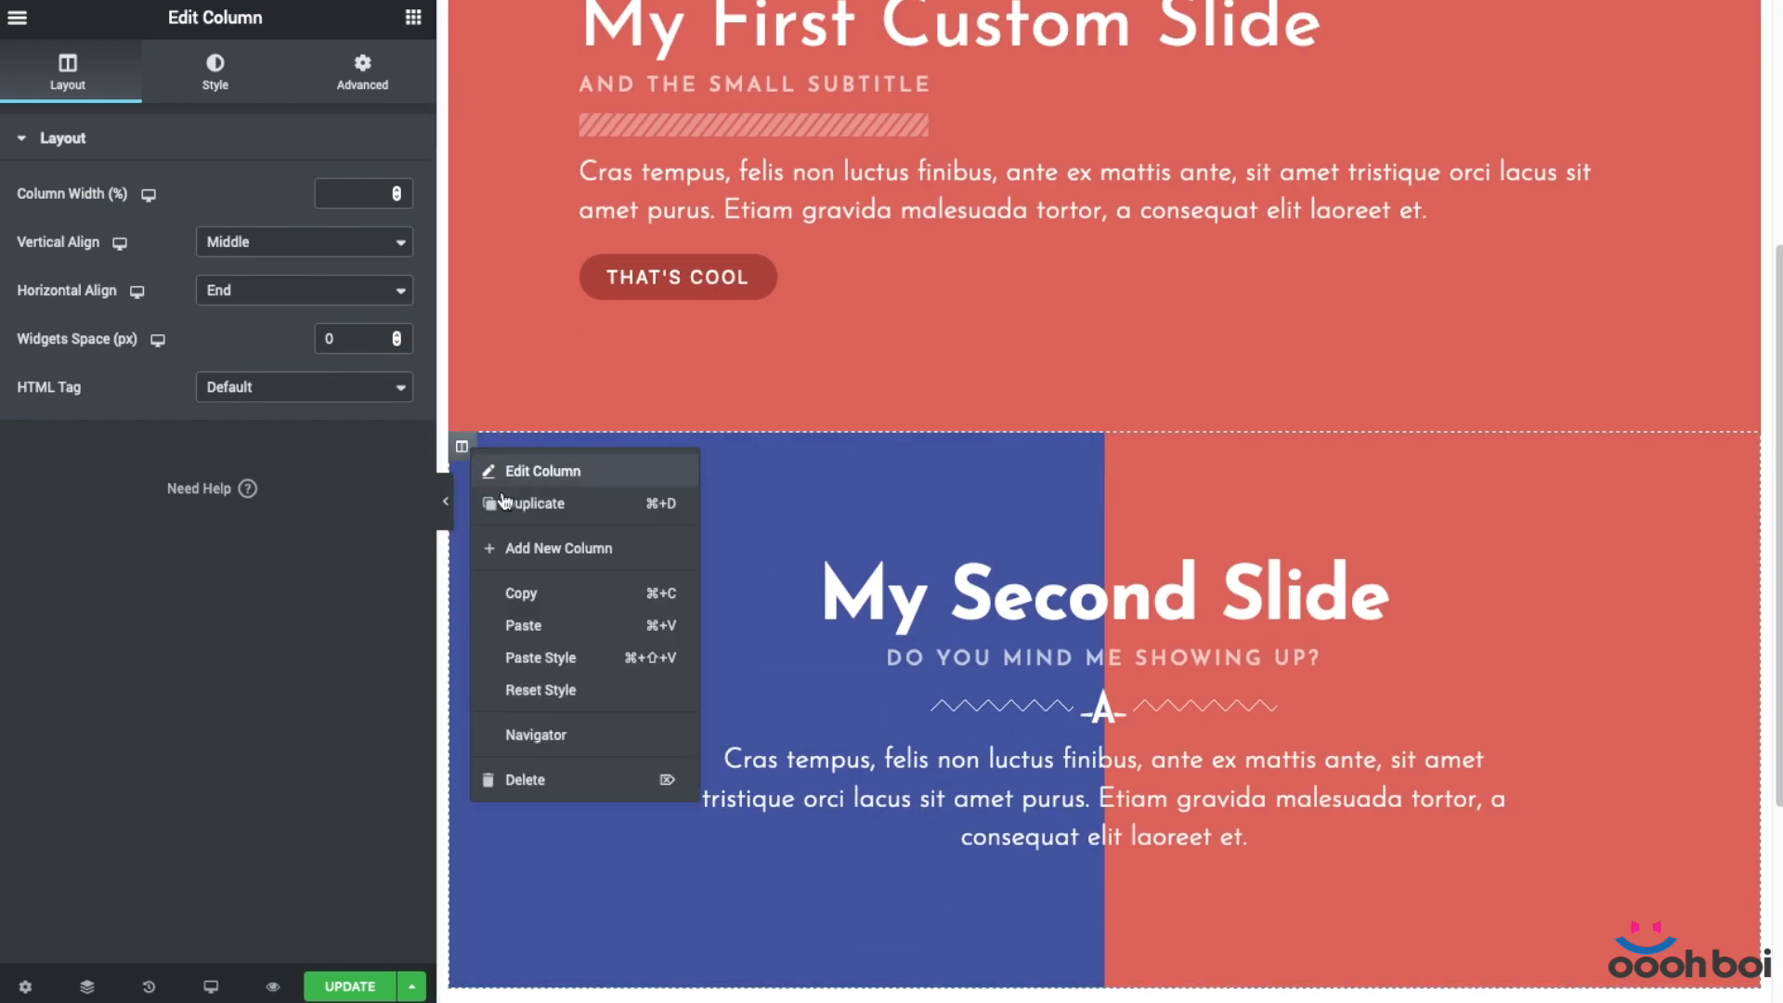
left_click(535, 628)
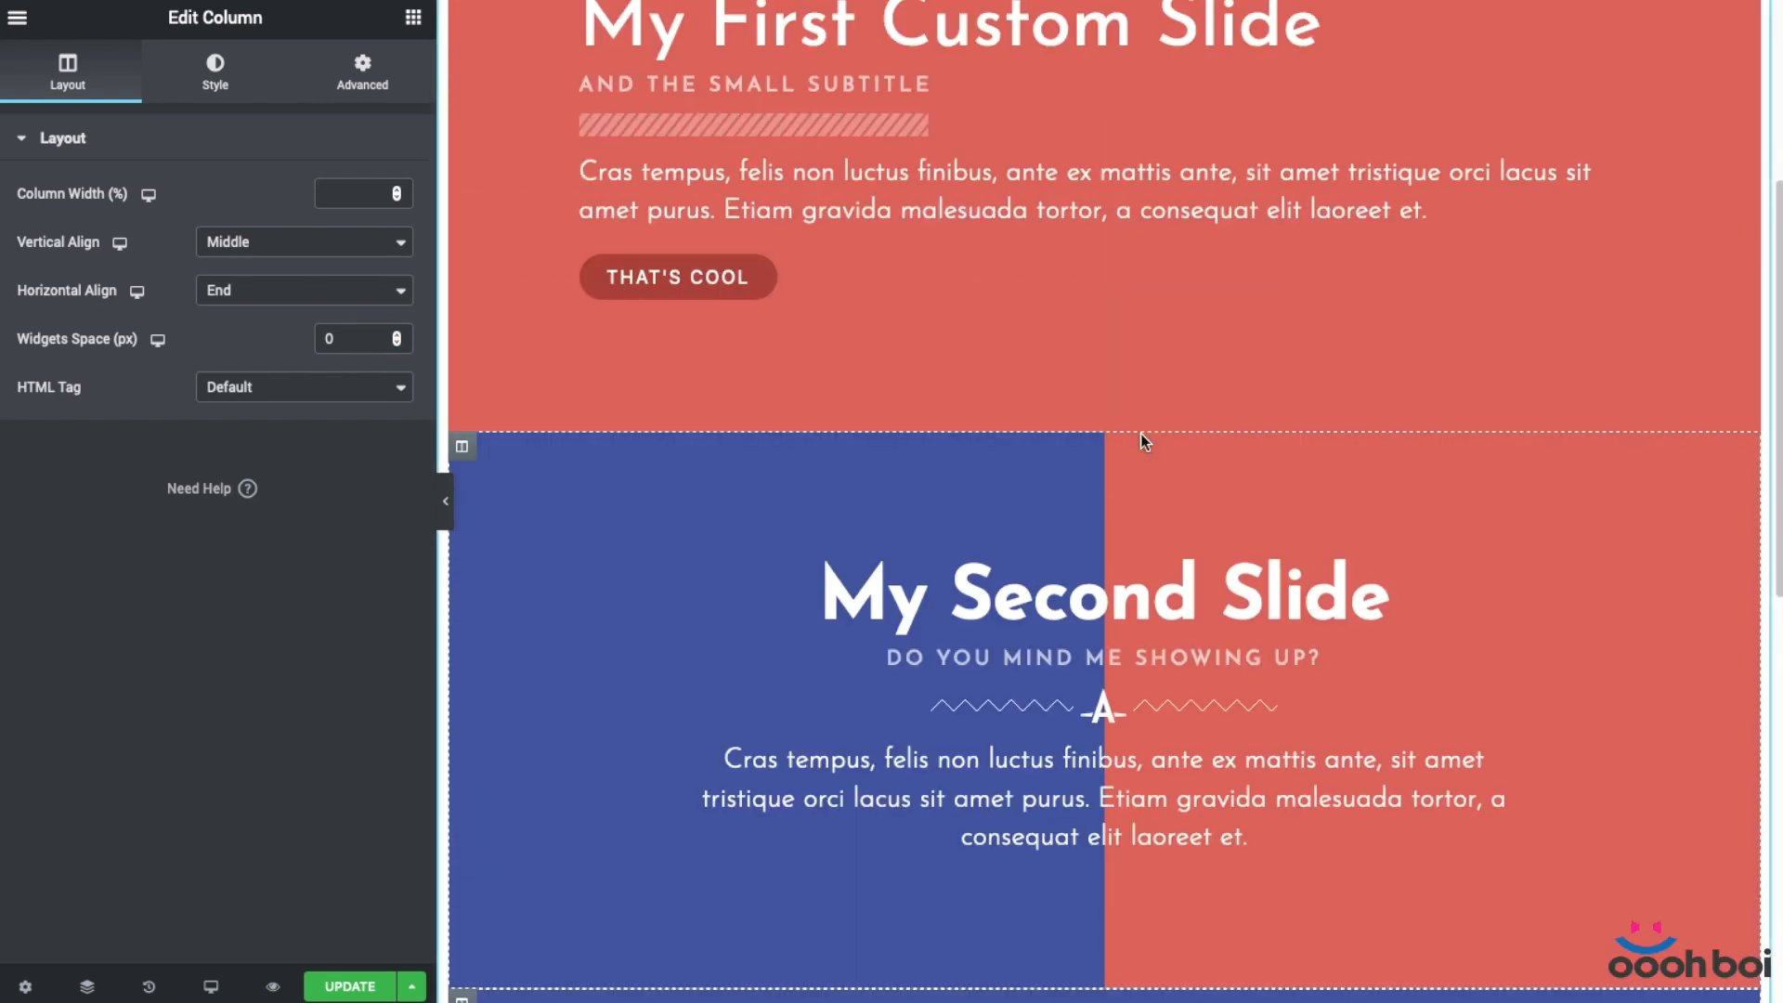
Delete the three empty columns above the pasted slides.
scroll(1142, 440, "up", 5)
left_click(467, 248)
key("Delete")
left_click(466, 191)
key("Delete")
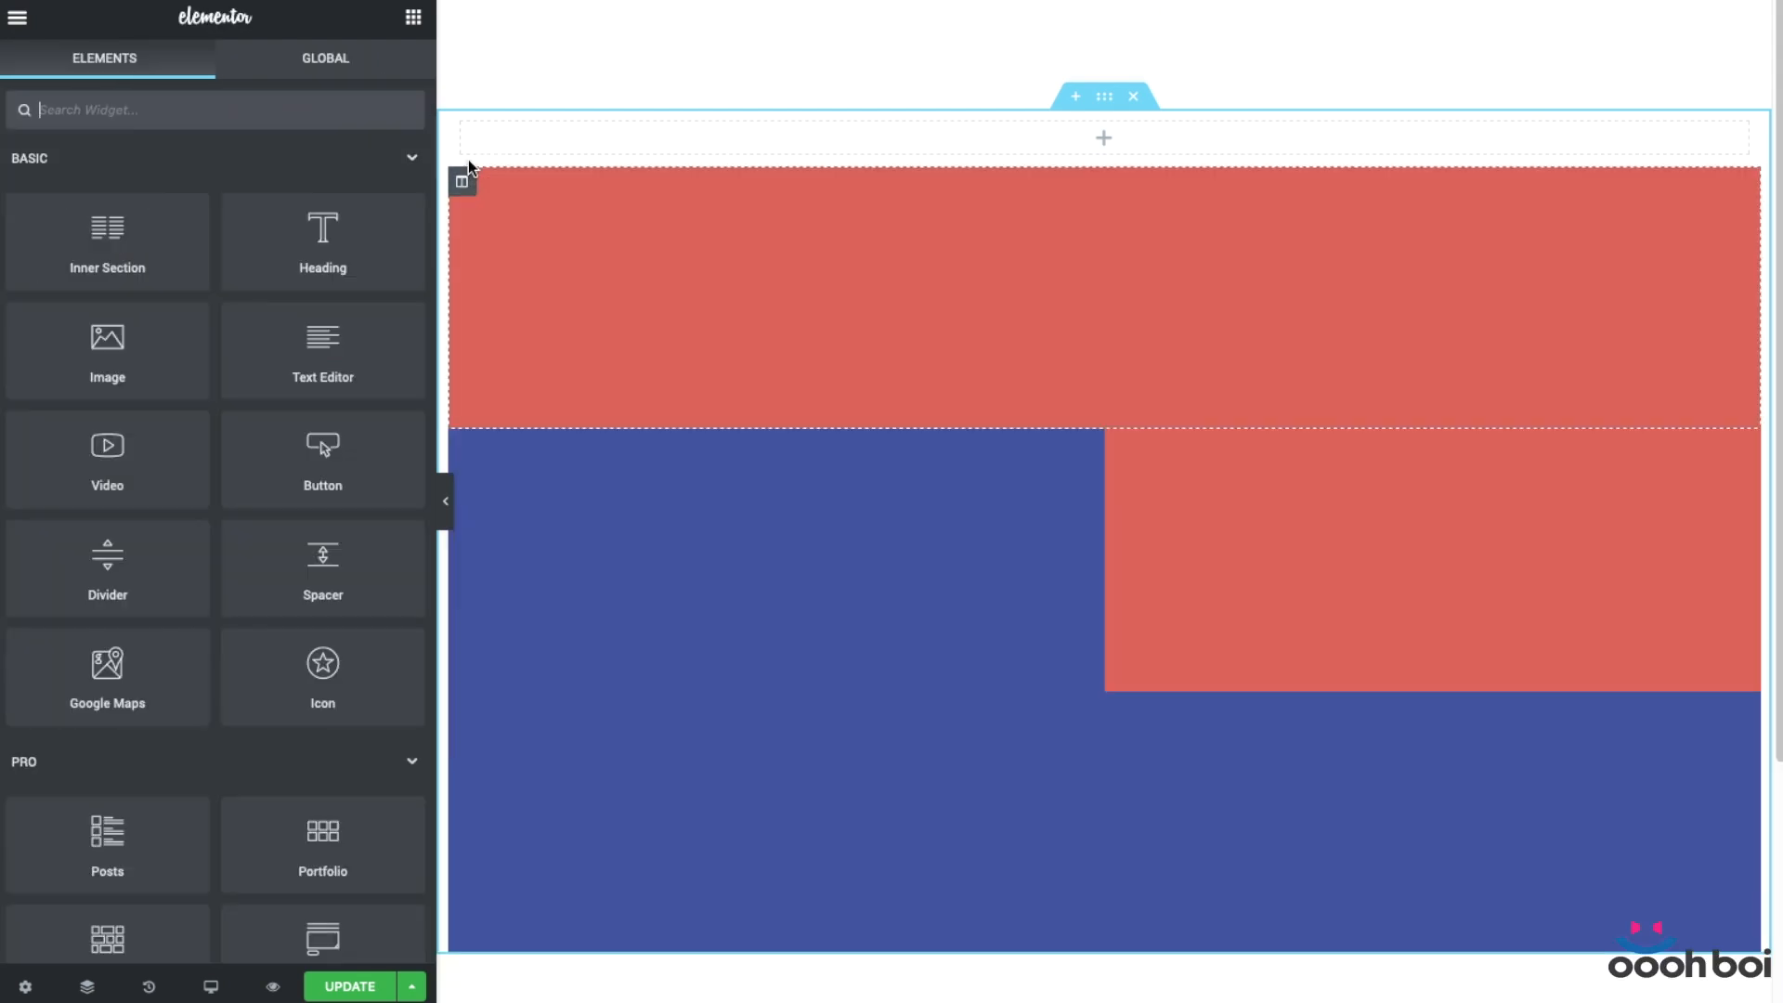
left_click(465, 134)
key("Delete")
Preview the slides at tablet and mobile widths, return to the desktop view and reopen the section's settings.
scroll(931, 427, "down", 1)
scroll(934, 440, "down", 1)
left_click(211, 986)
left_click(176, 887)
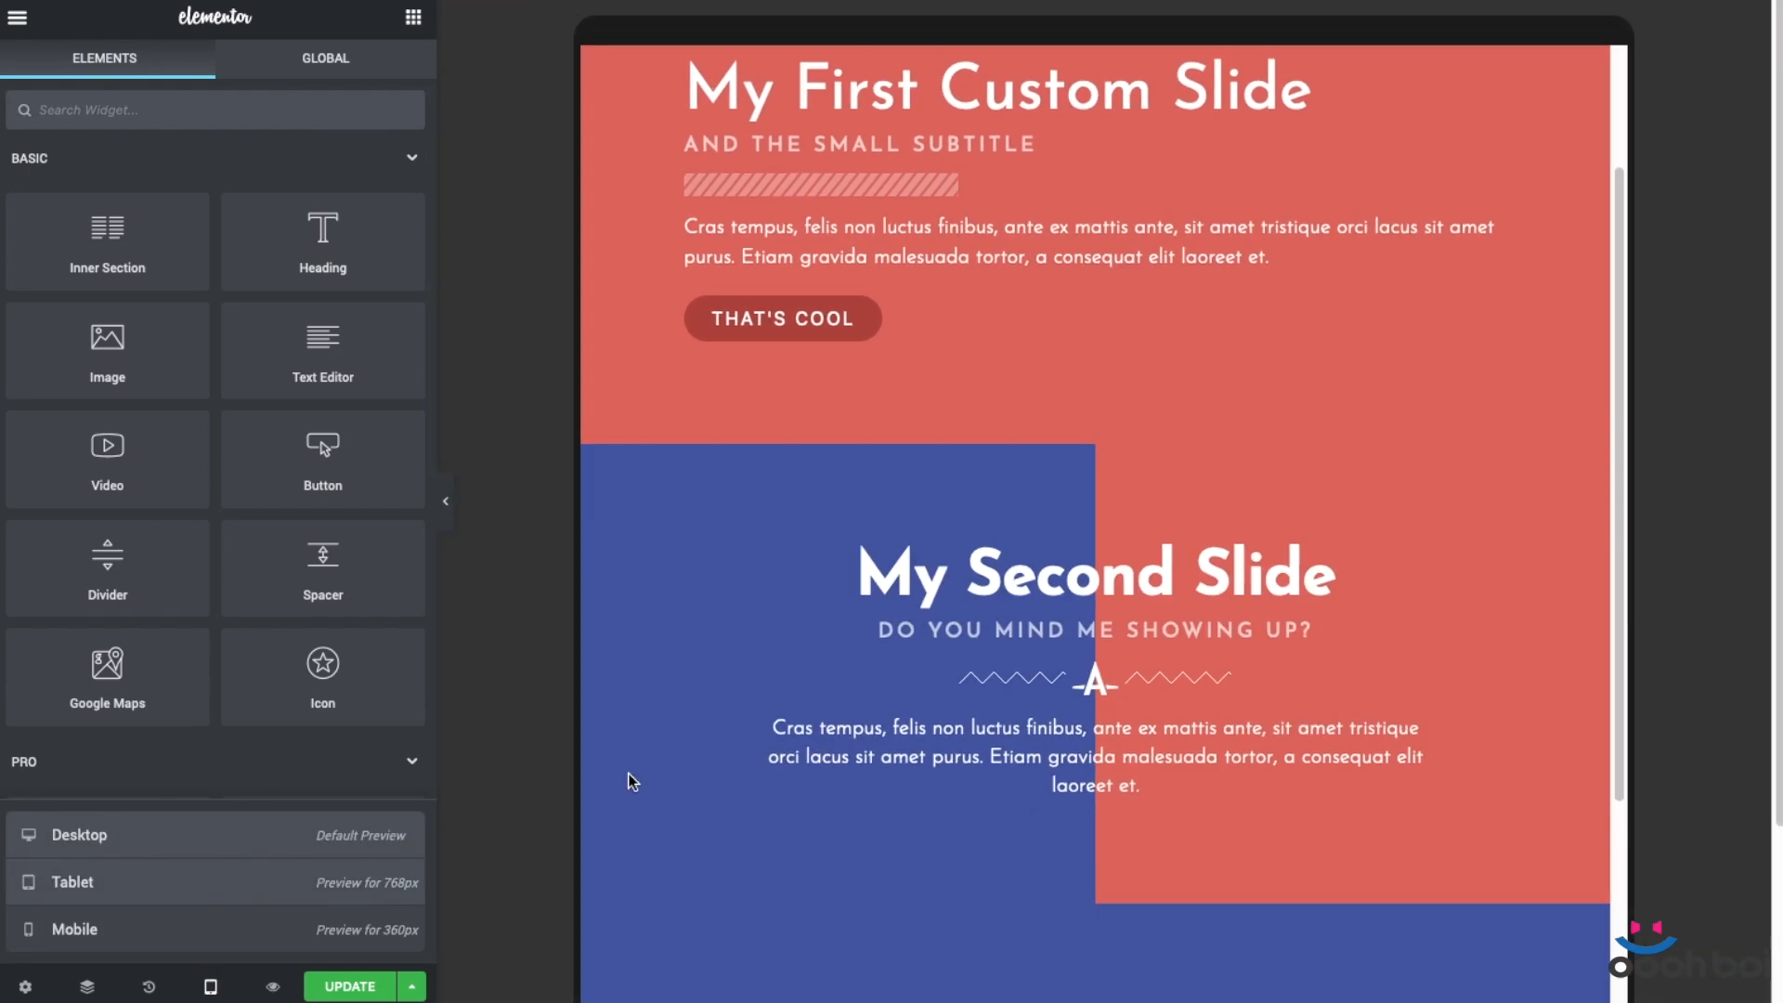
scroll(1119, 510, "down", 4)
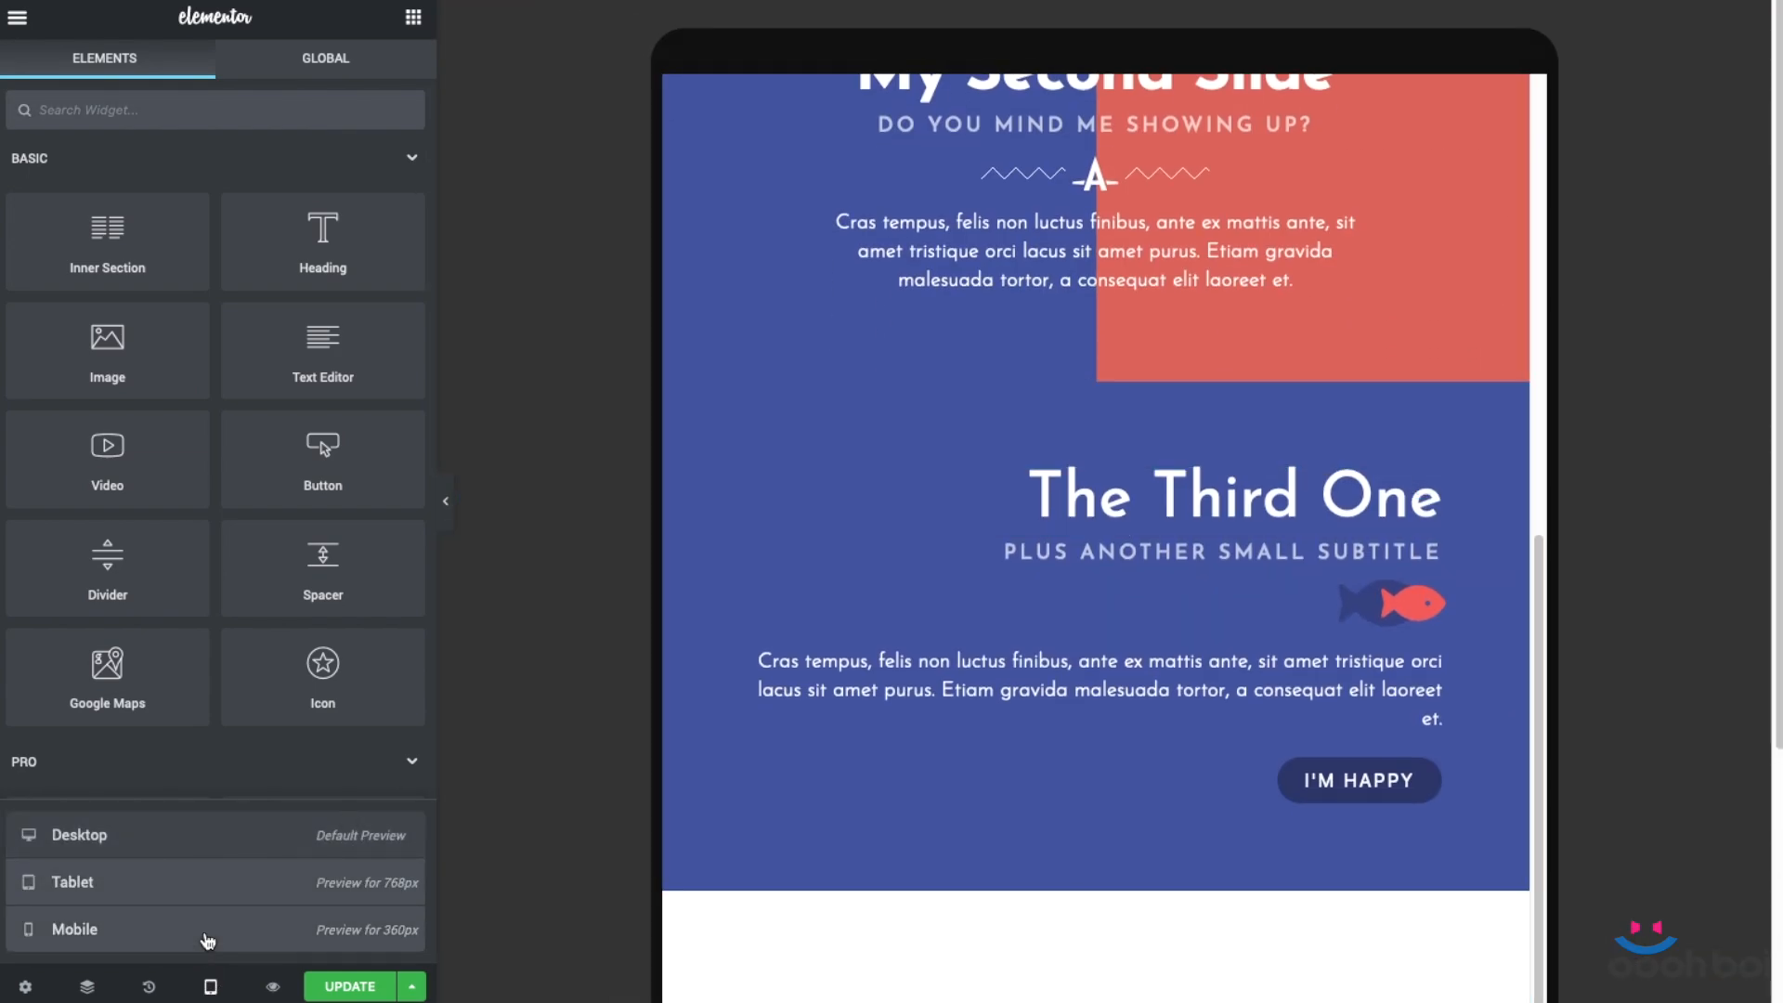
left_click(208, 930)
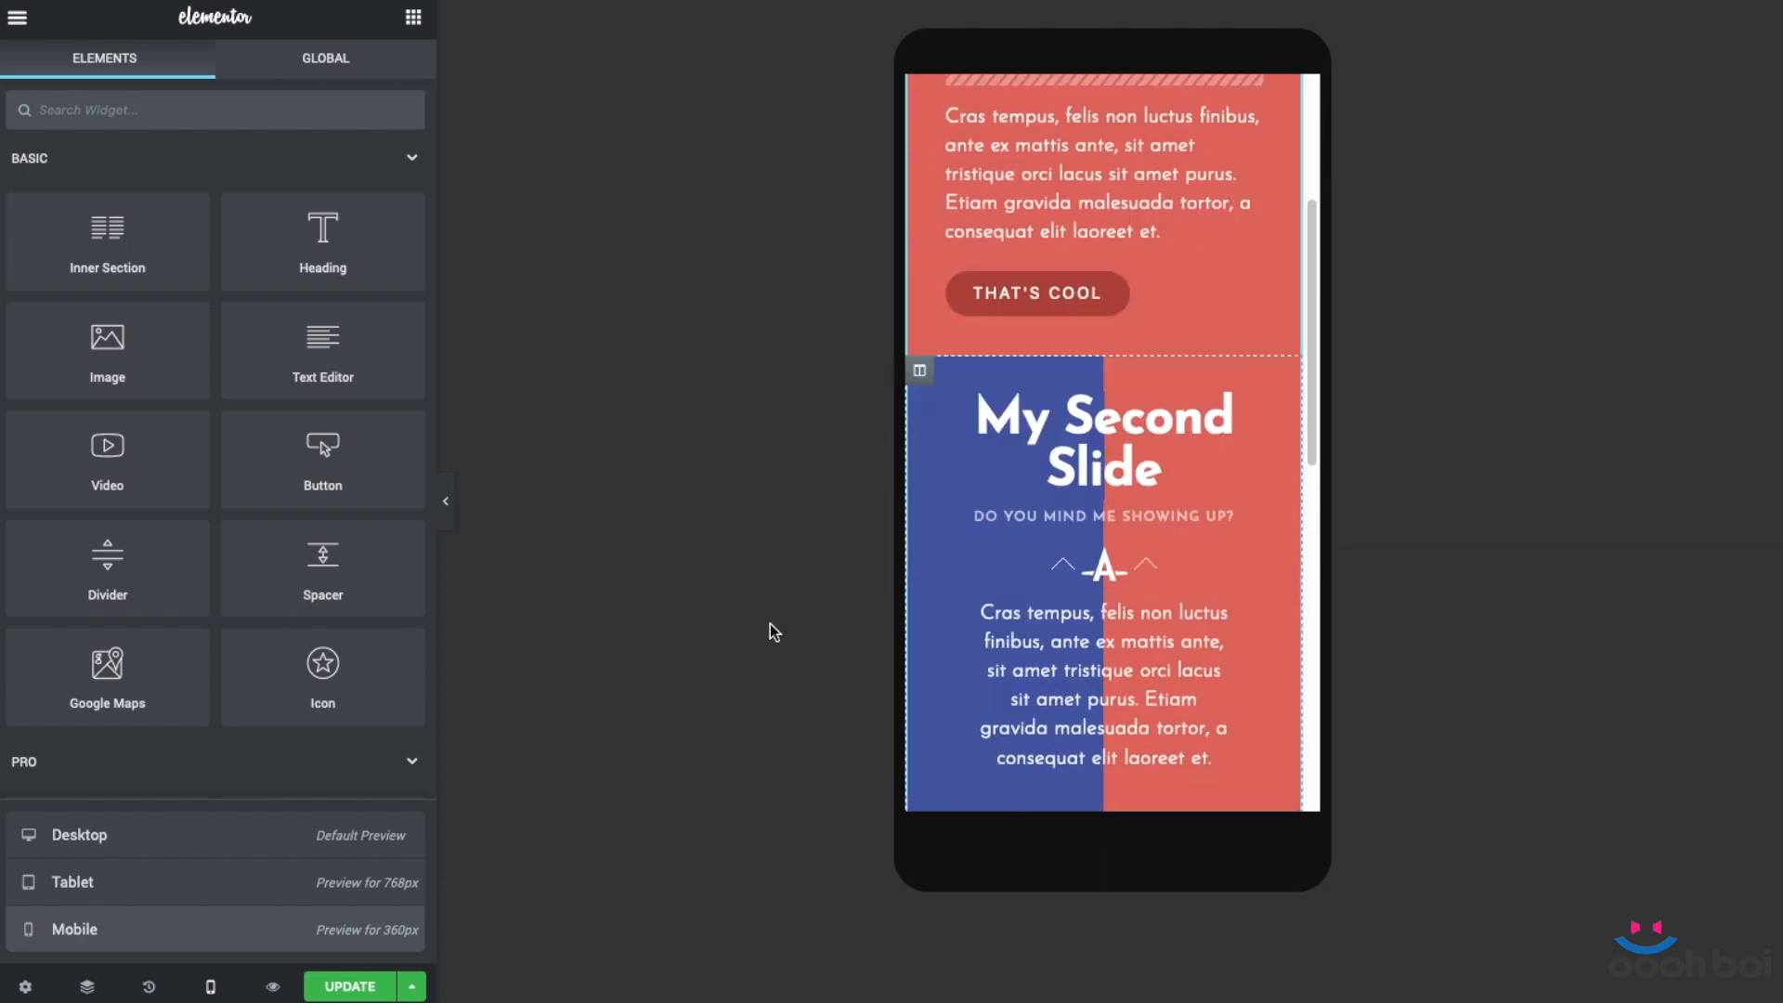
left_click(175, 836)
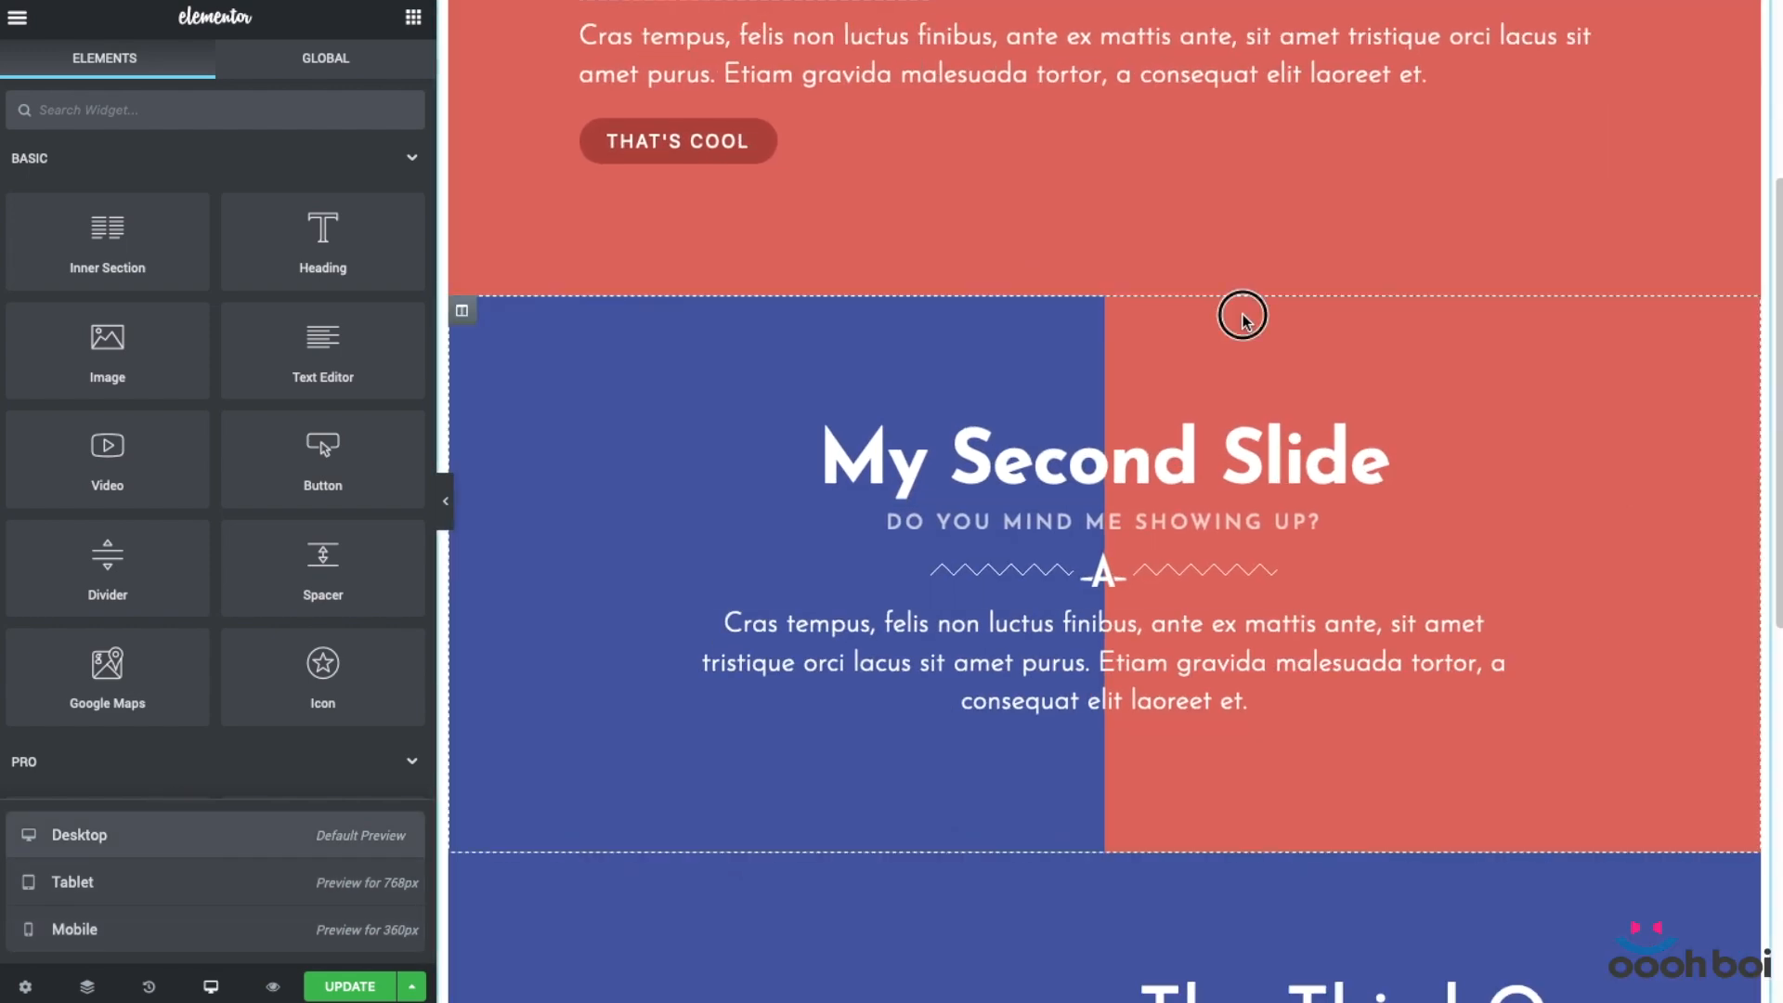
scroll(1217, 335, "up", 4)
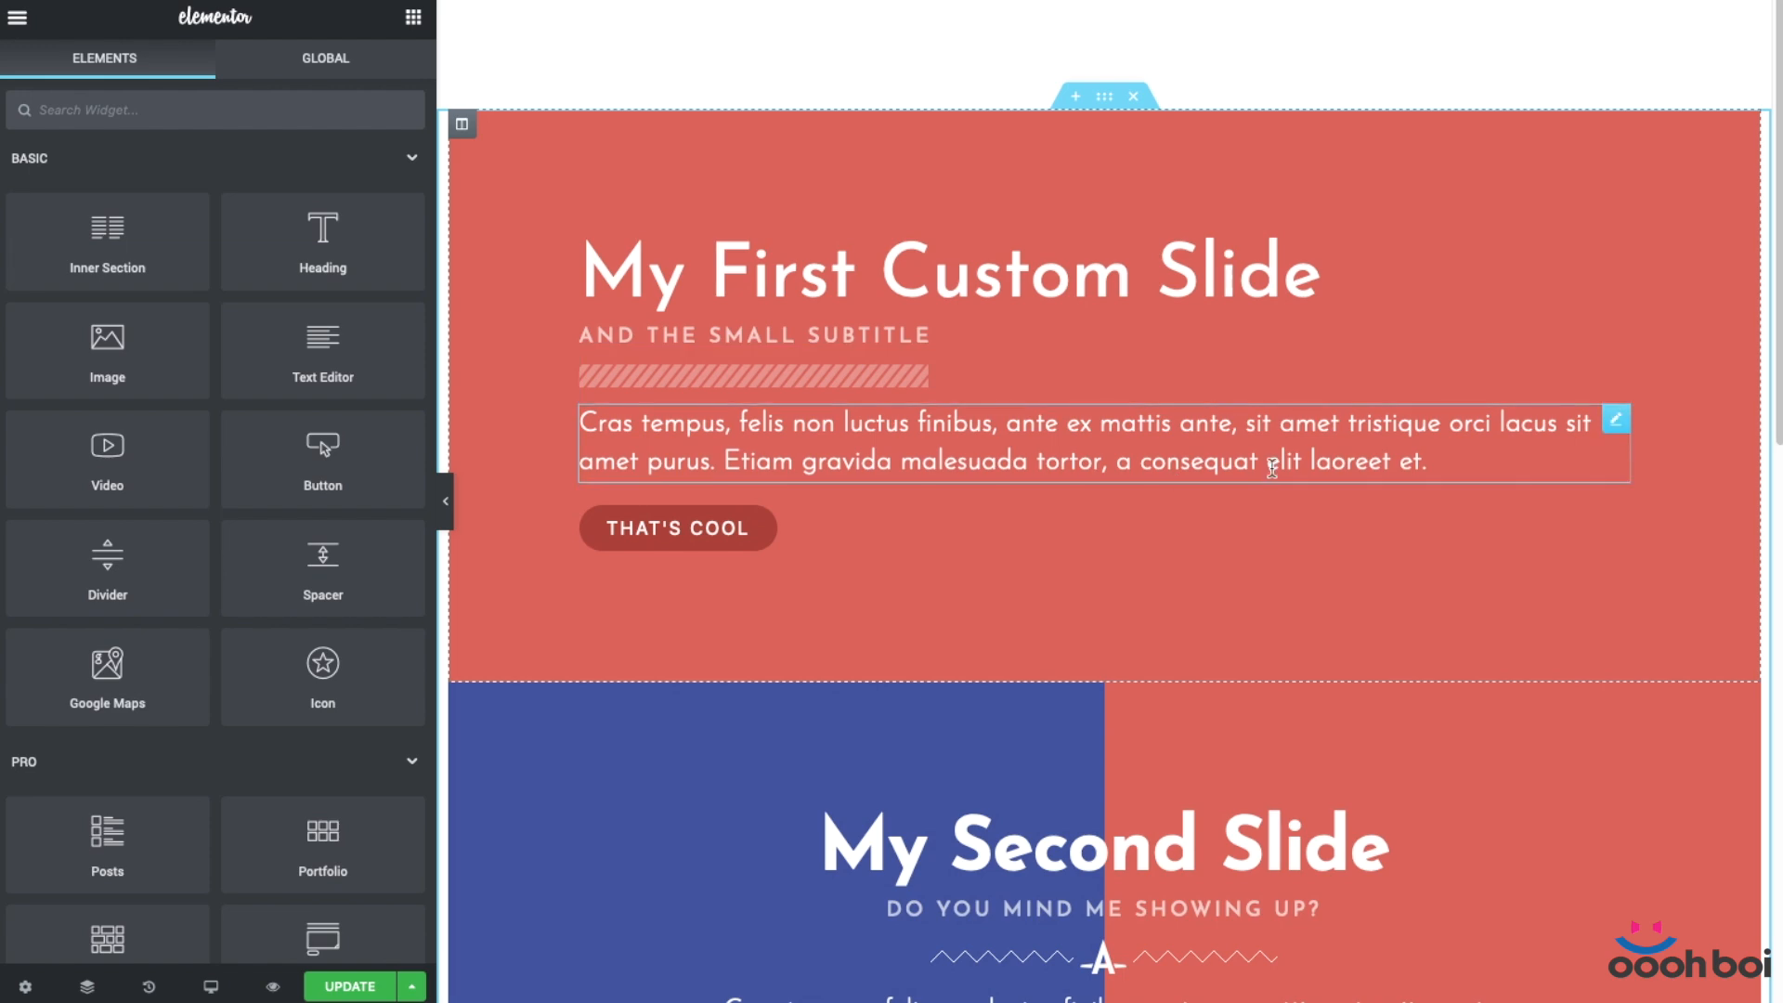
scroll(1273, 469, "down", 10)
scroll(1272, 479, "up", 10)
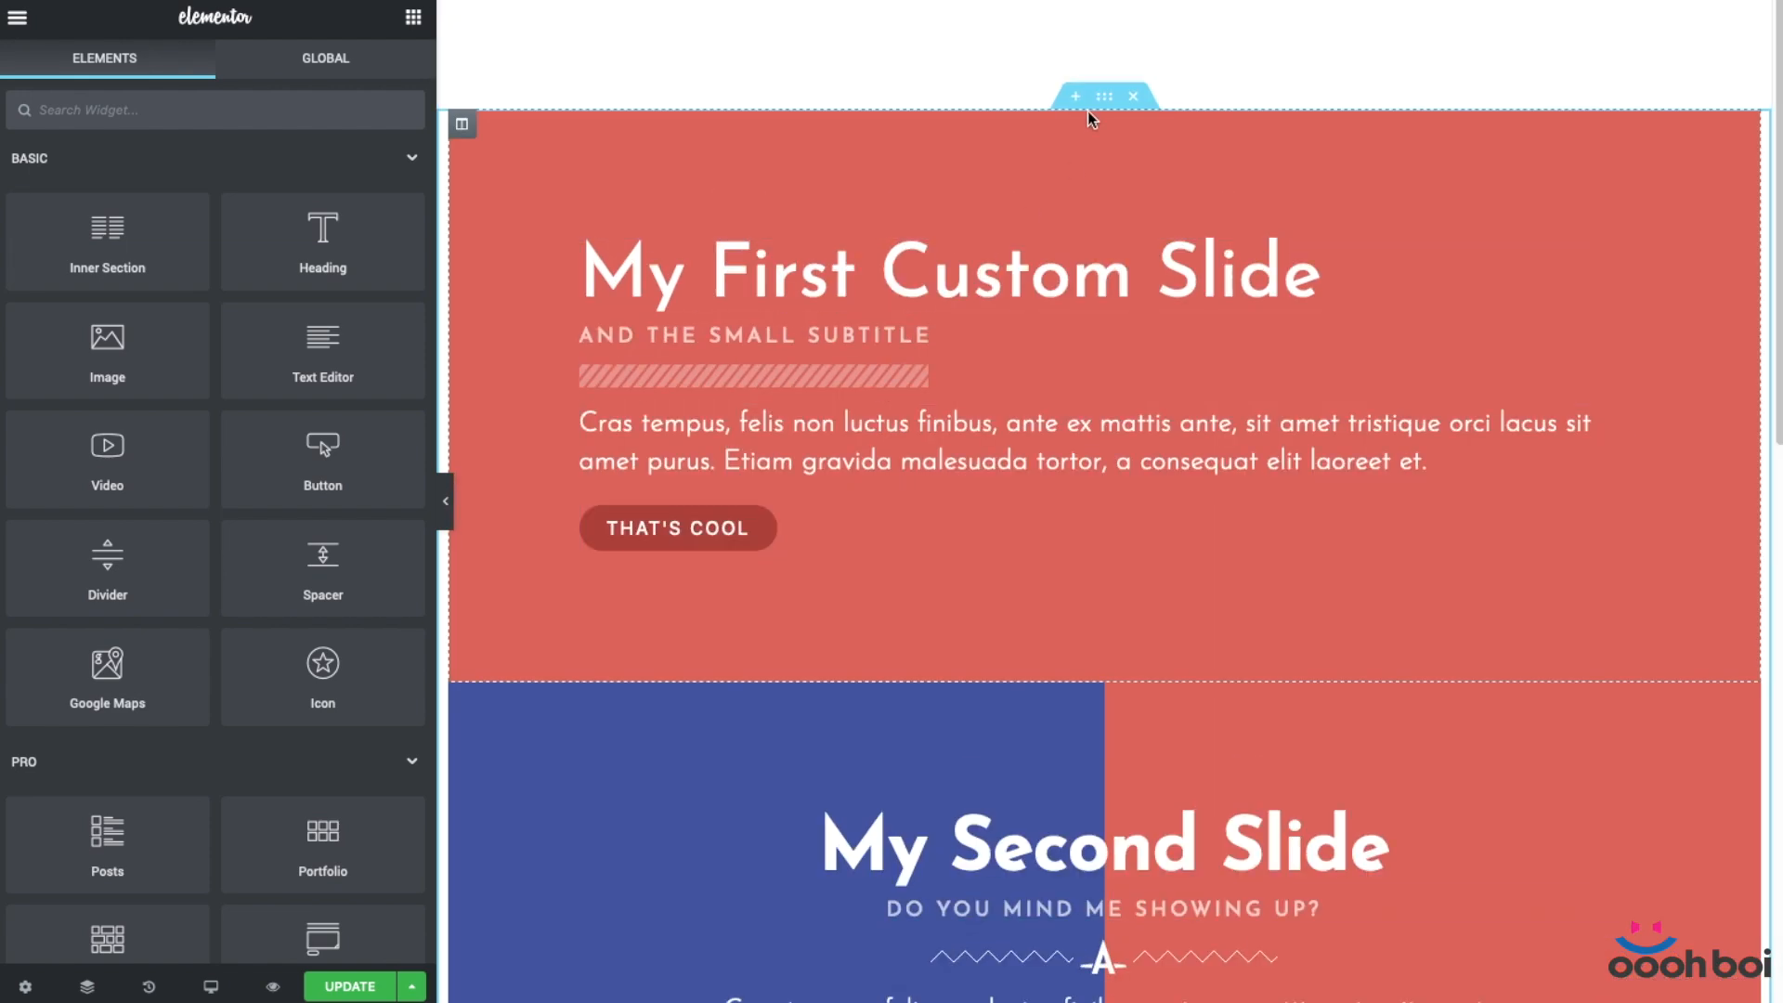
left_click(1105, 97)
Switch to the Swiper website and open the source code of its Navigation demo.
scroll(1440, 444, "down", 10)
scroll(1438, 444, "up", 10)
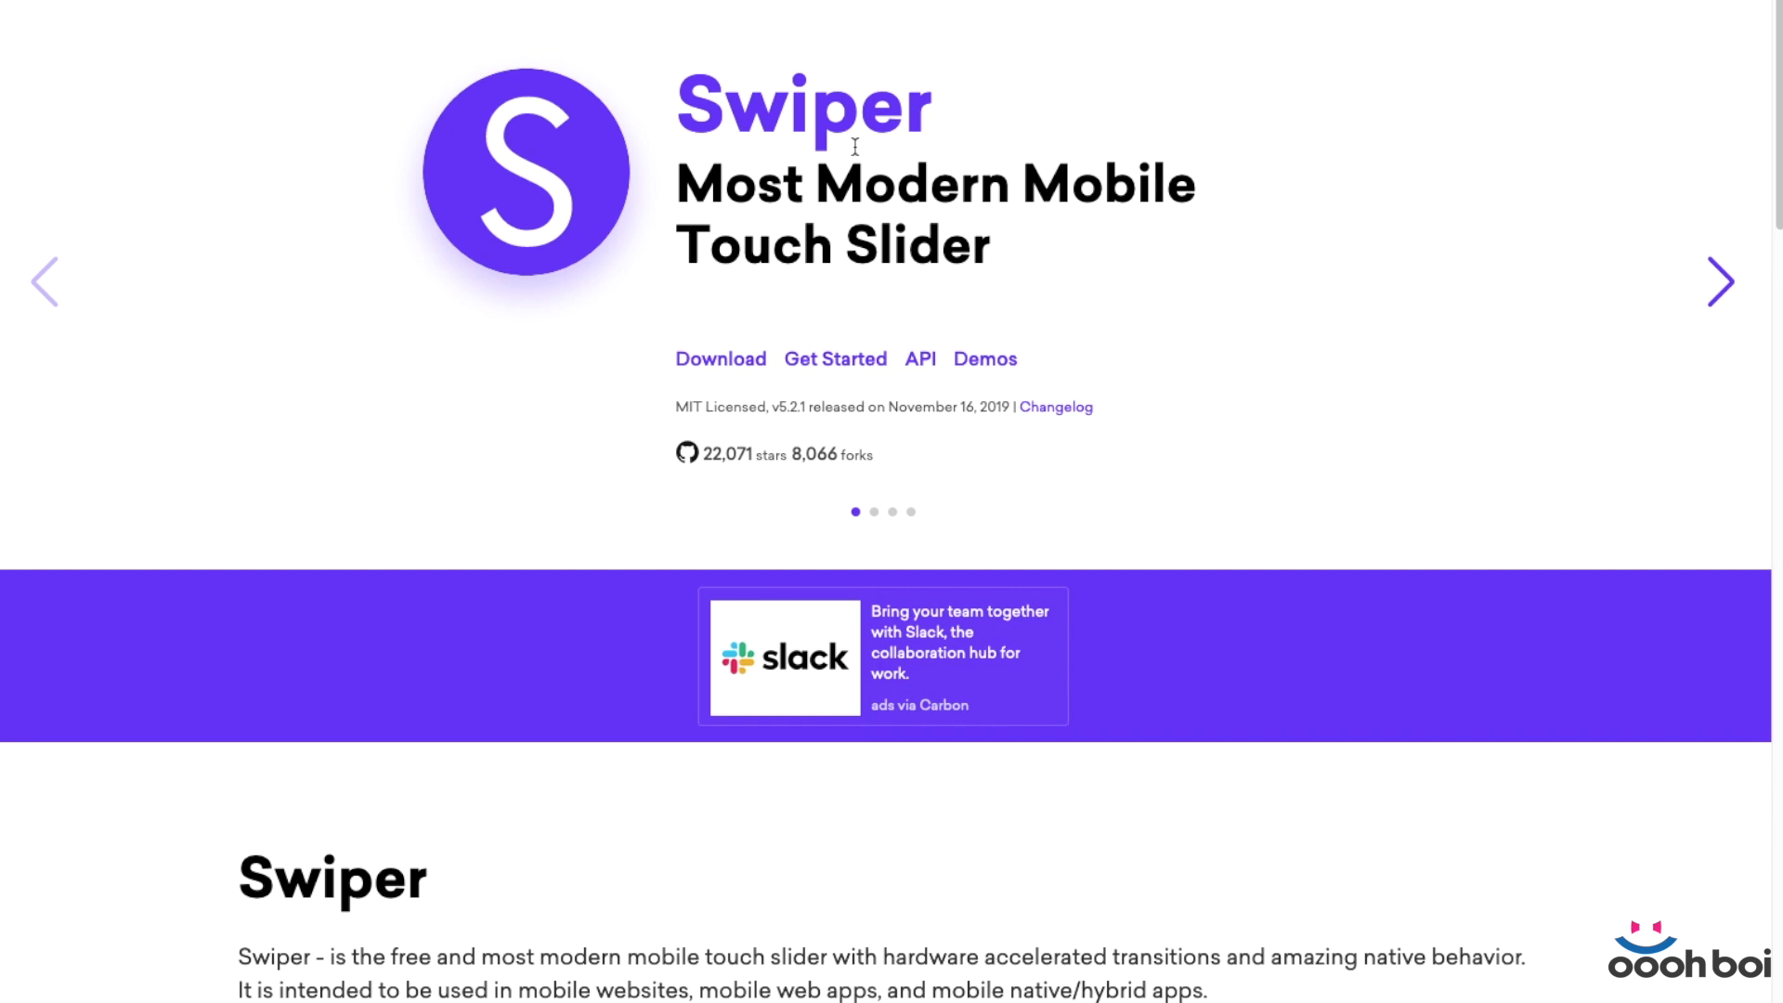
left_click(972, 358)
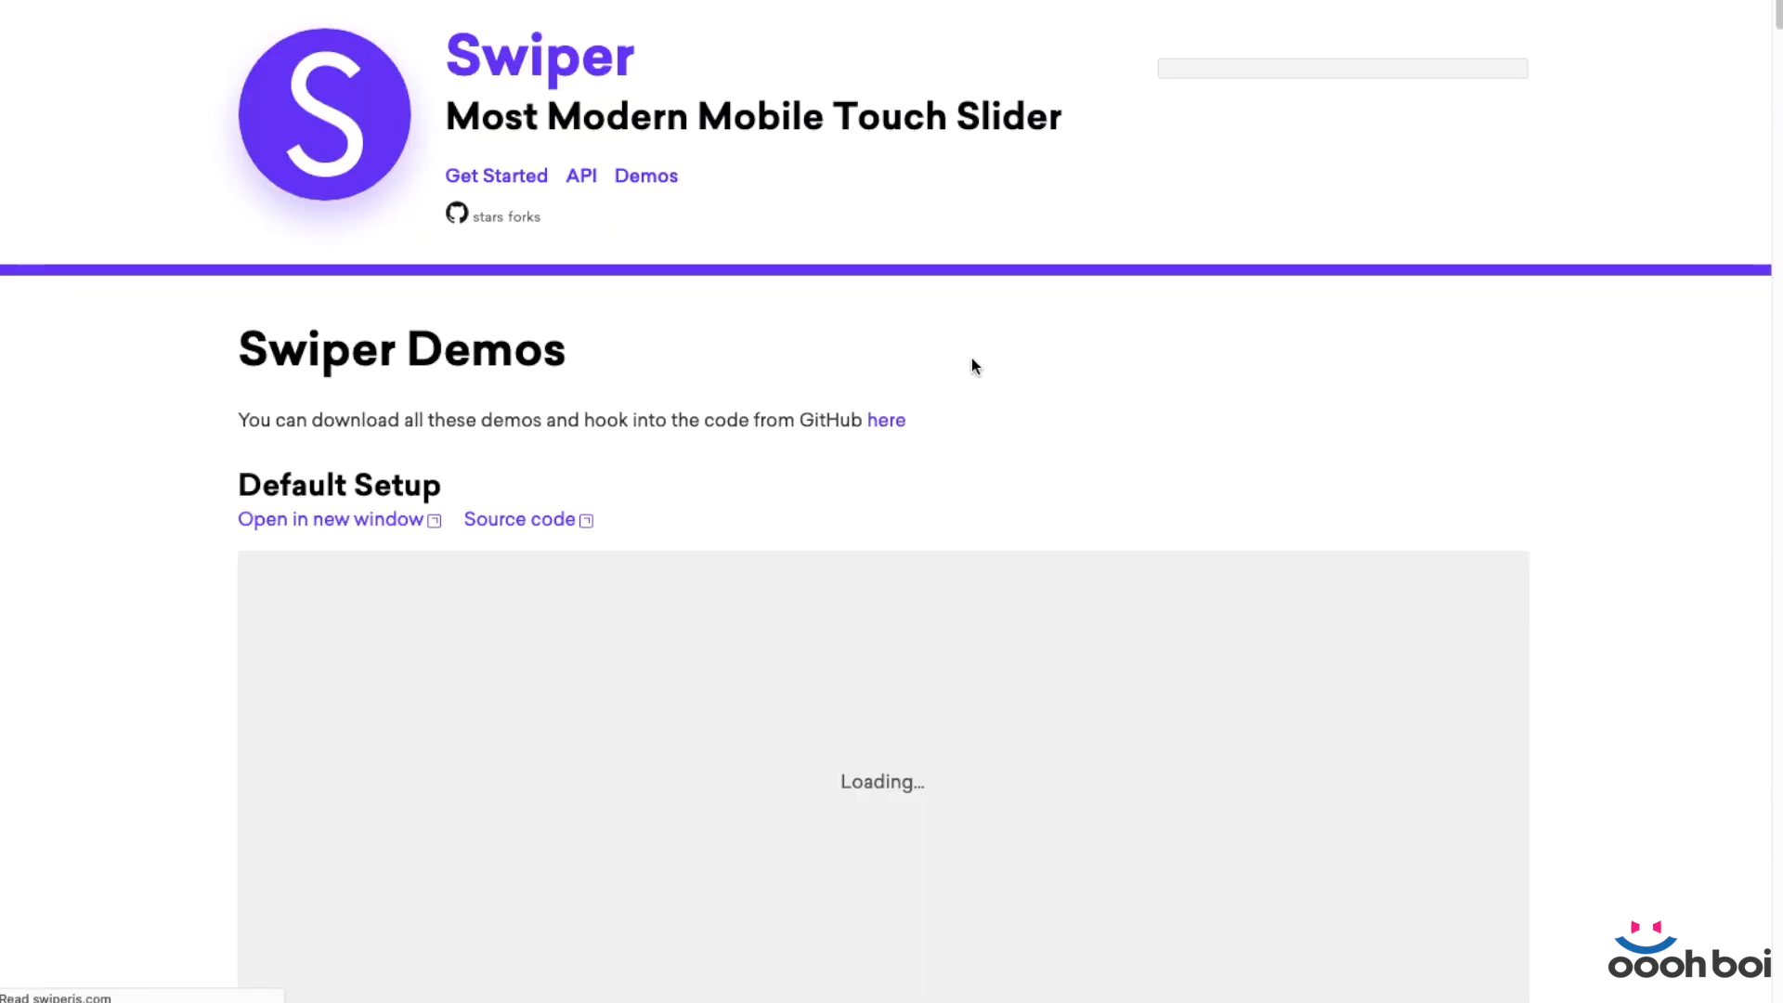
scroll(1640, 223, "down", 9)
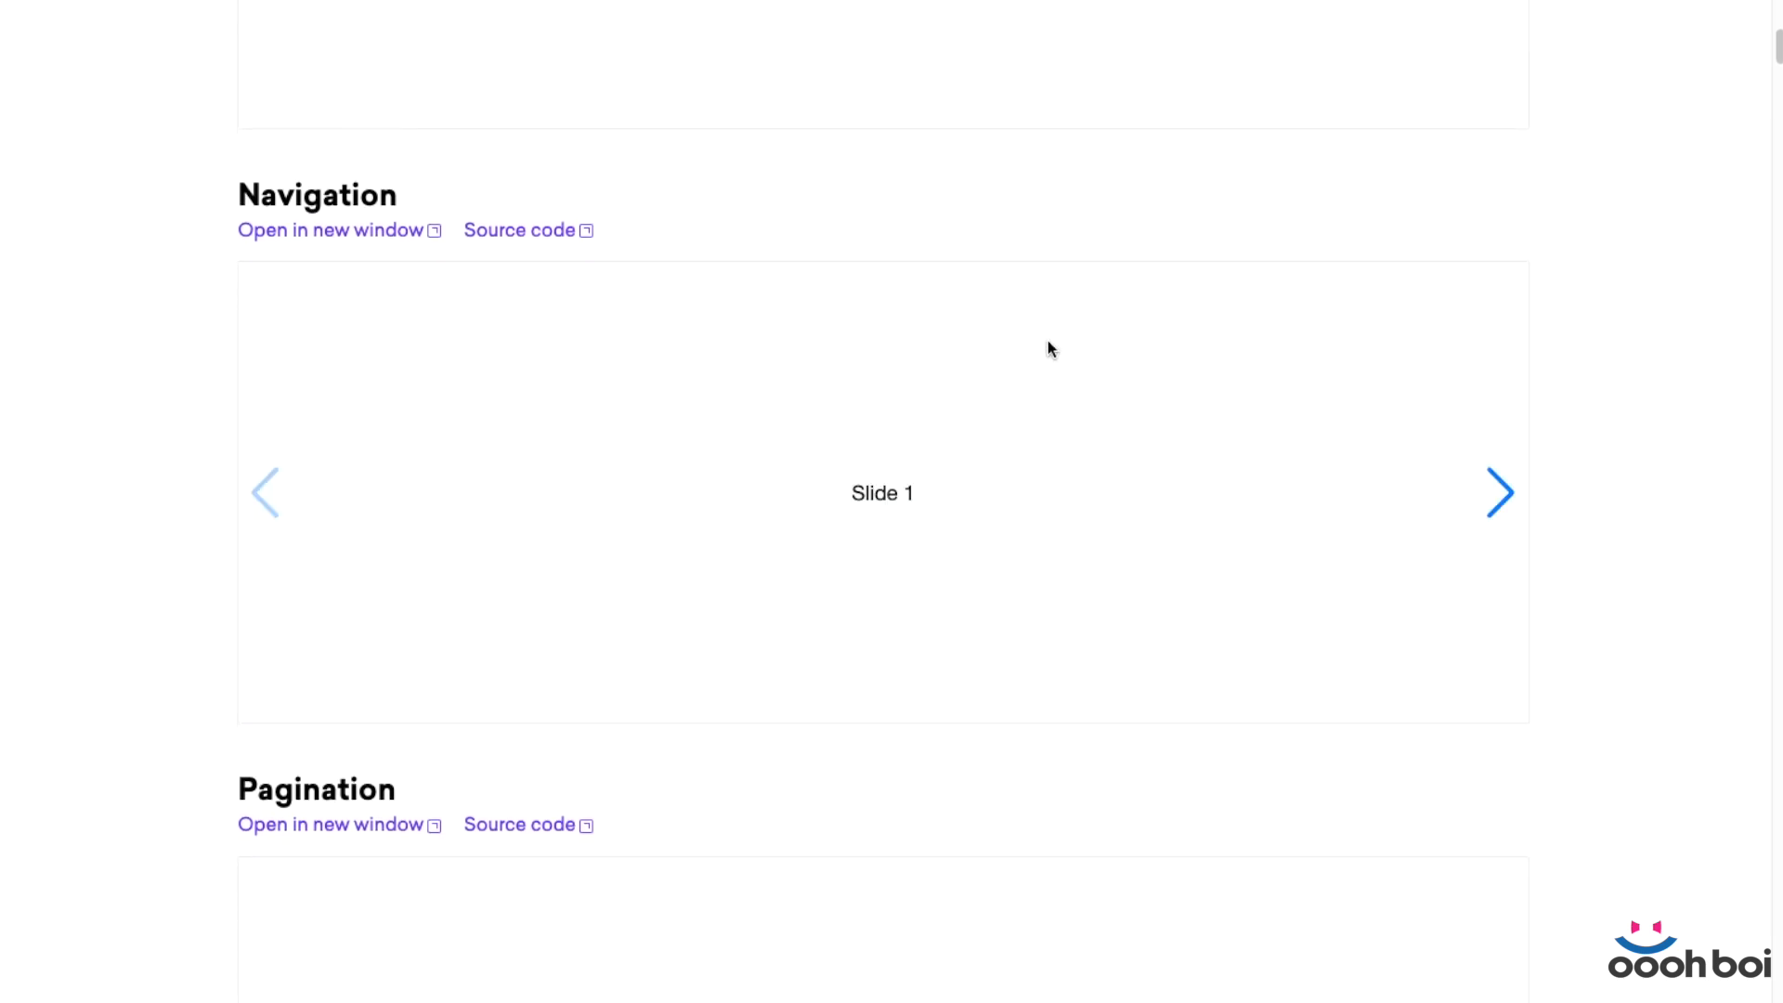
left_click(540, 227)
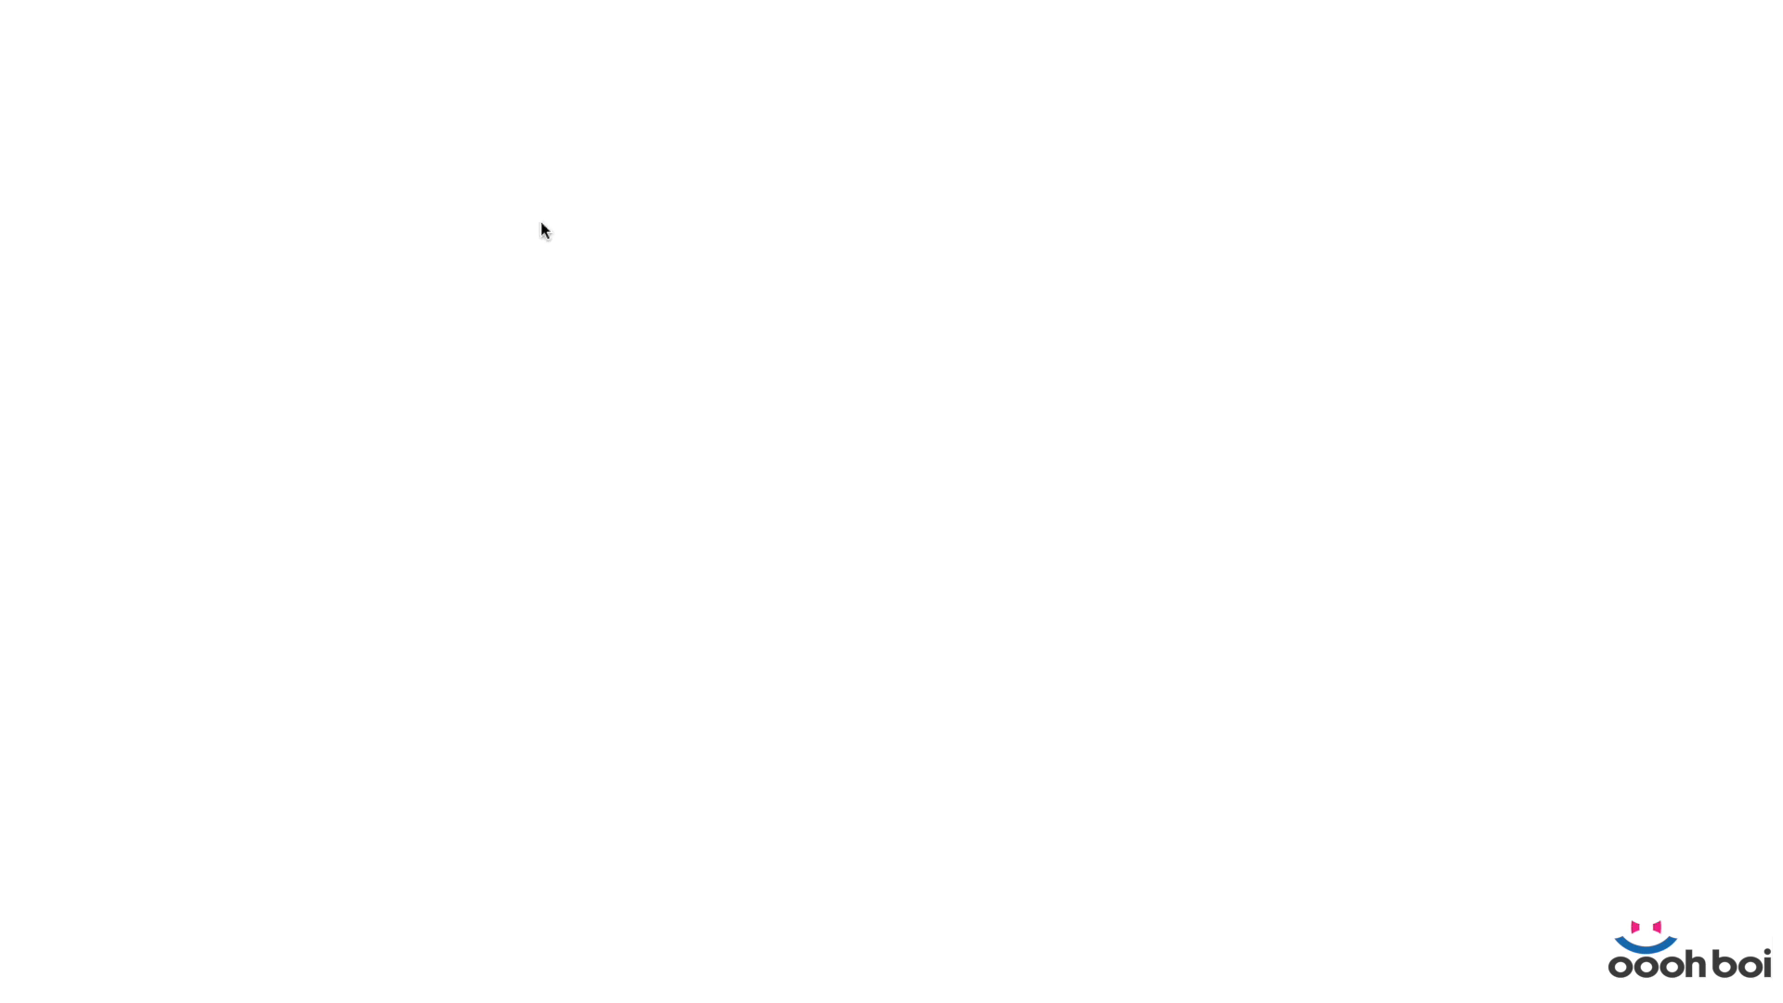
Examine the Navigation demo's HTML markup, covering the swiper-container, swiper-wrapper, swiper-slide and previous/next button elements.
scroll(1336, 192, "down", 4)
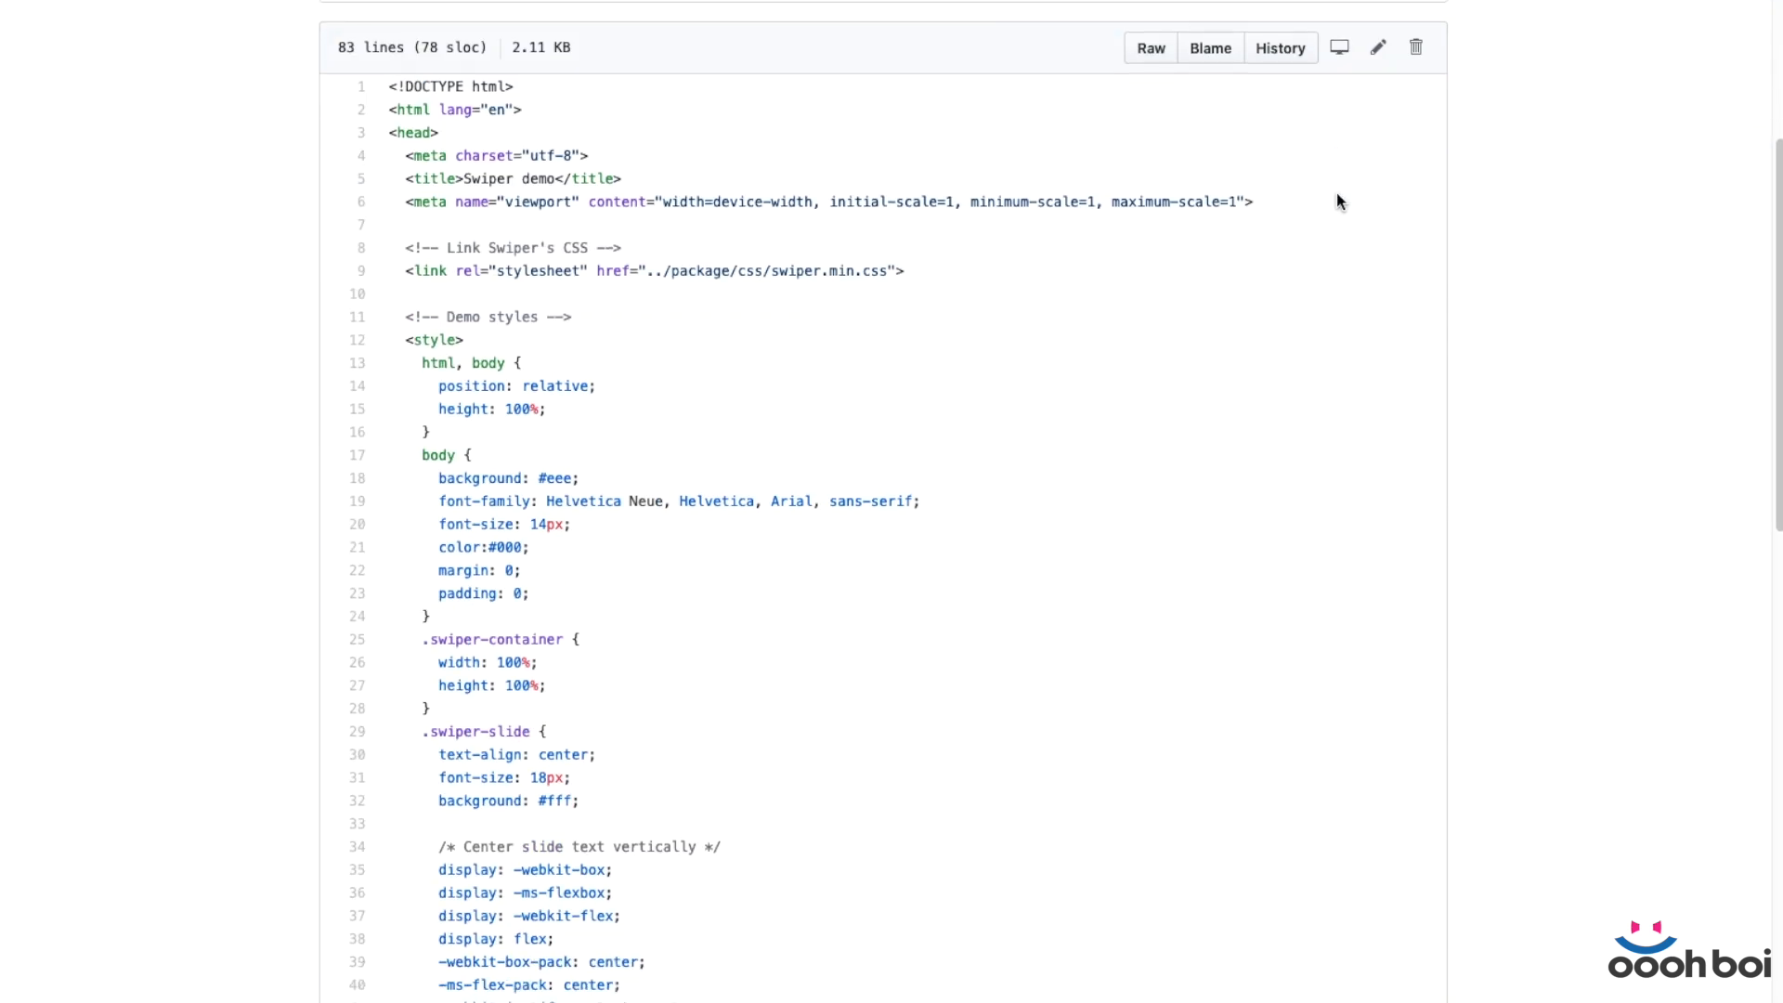
scroll(1336, 192, "down", 10)
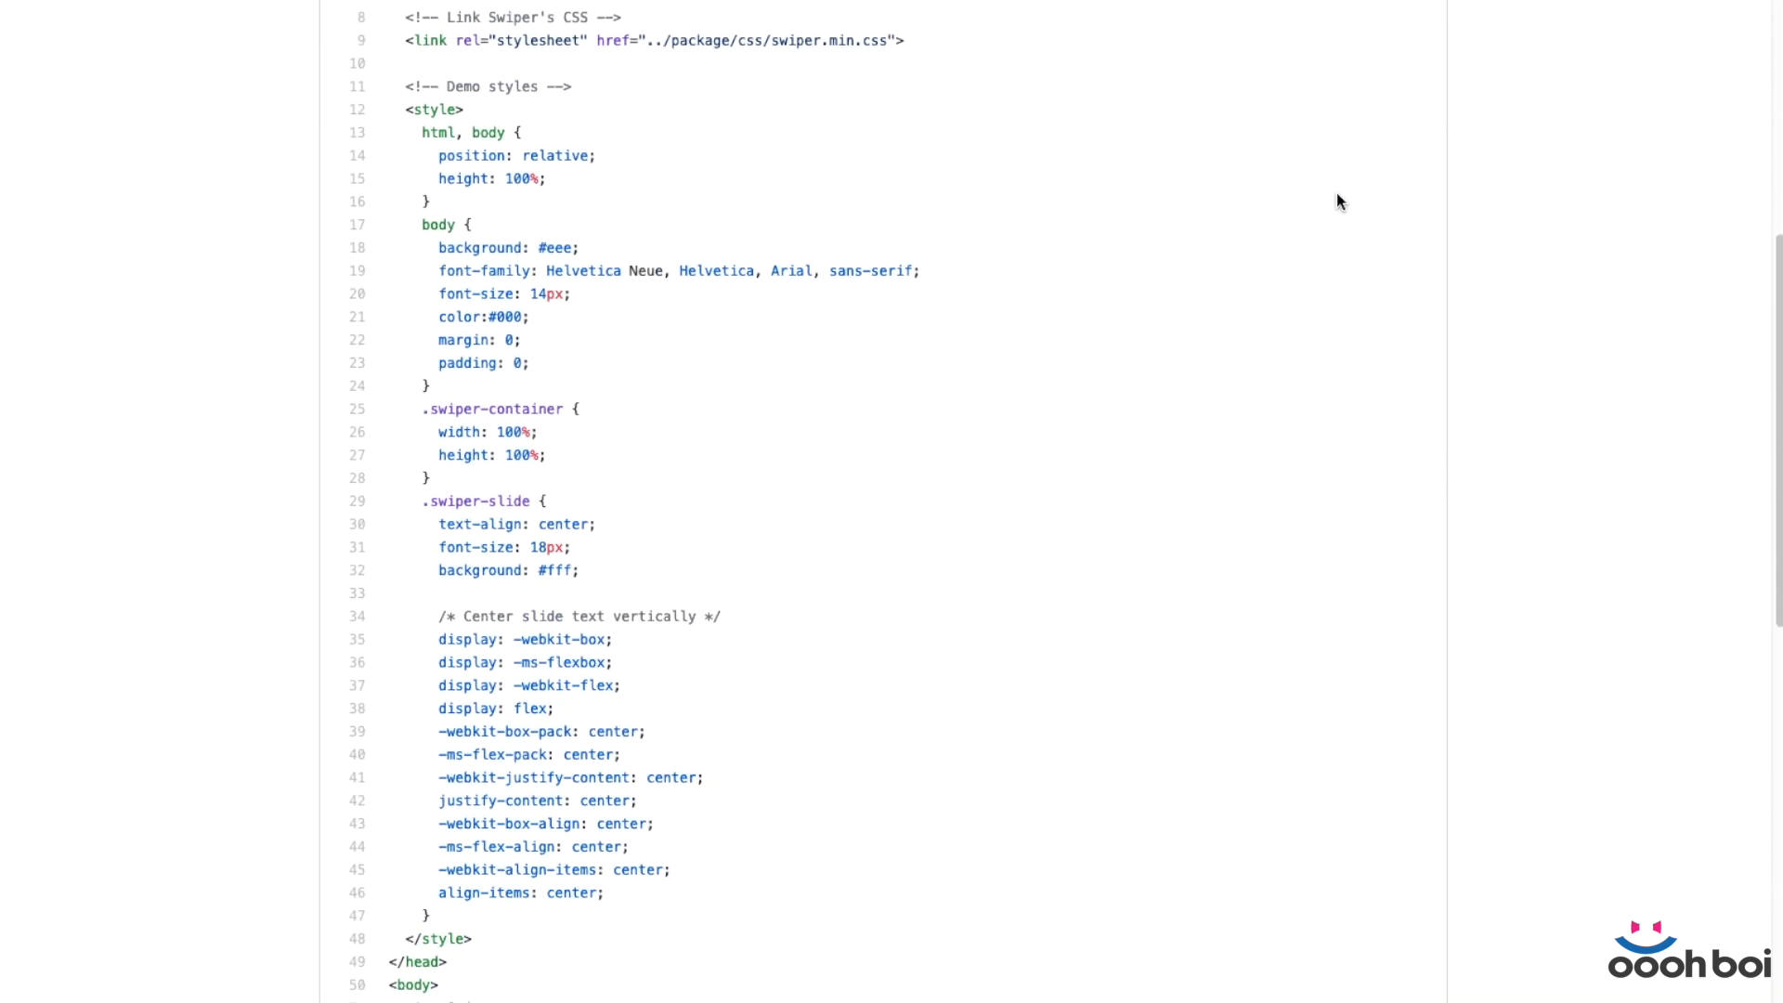
scroll(1341, 202, "down", 1)
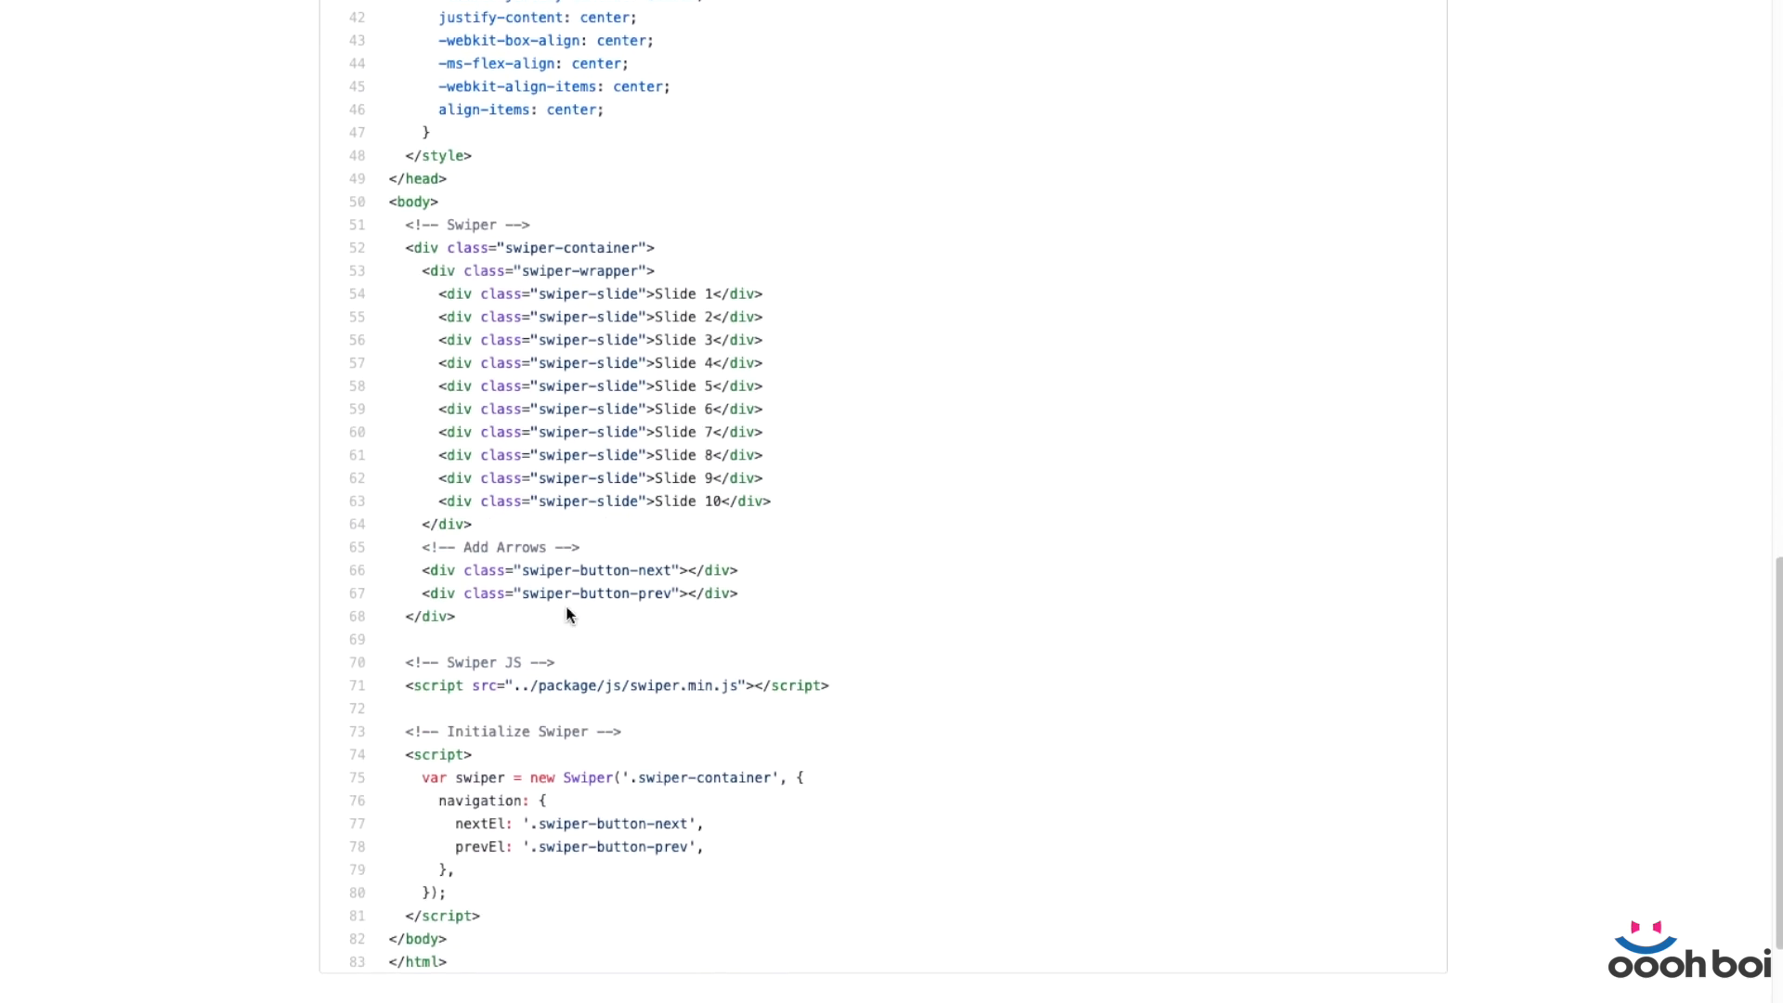
left_click_drag(641, 247, 506, 247)
left_click(653, 510)
left_click_drag(458, 618, 386, 247)
left_click(633, 306)
left_click_drag(638, 269, 529, 271)
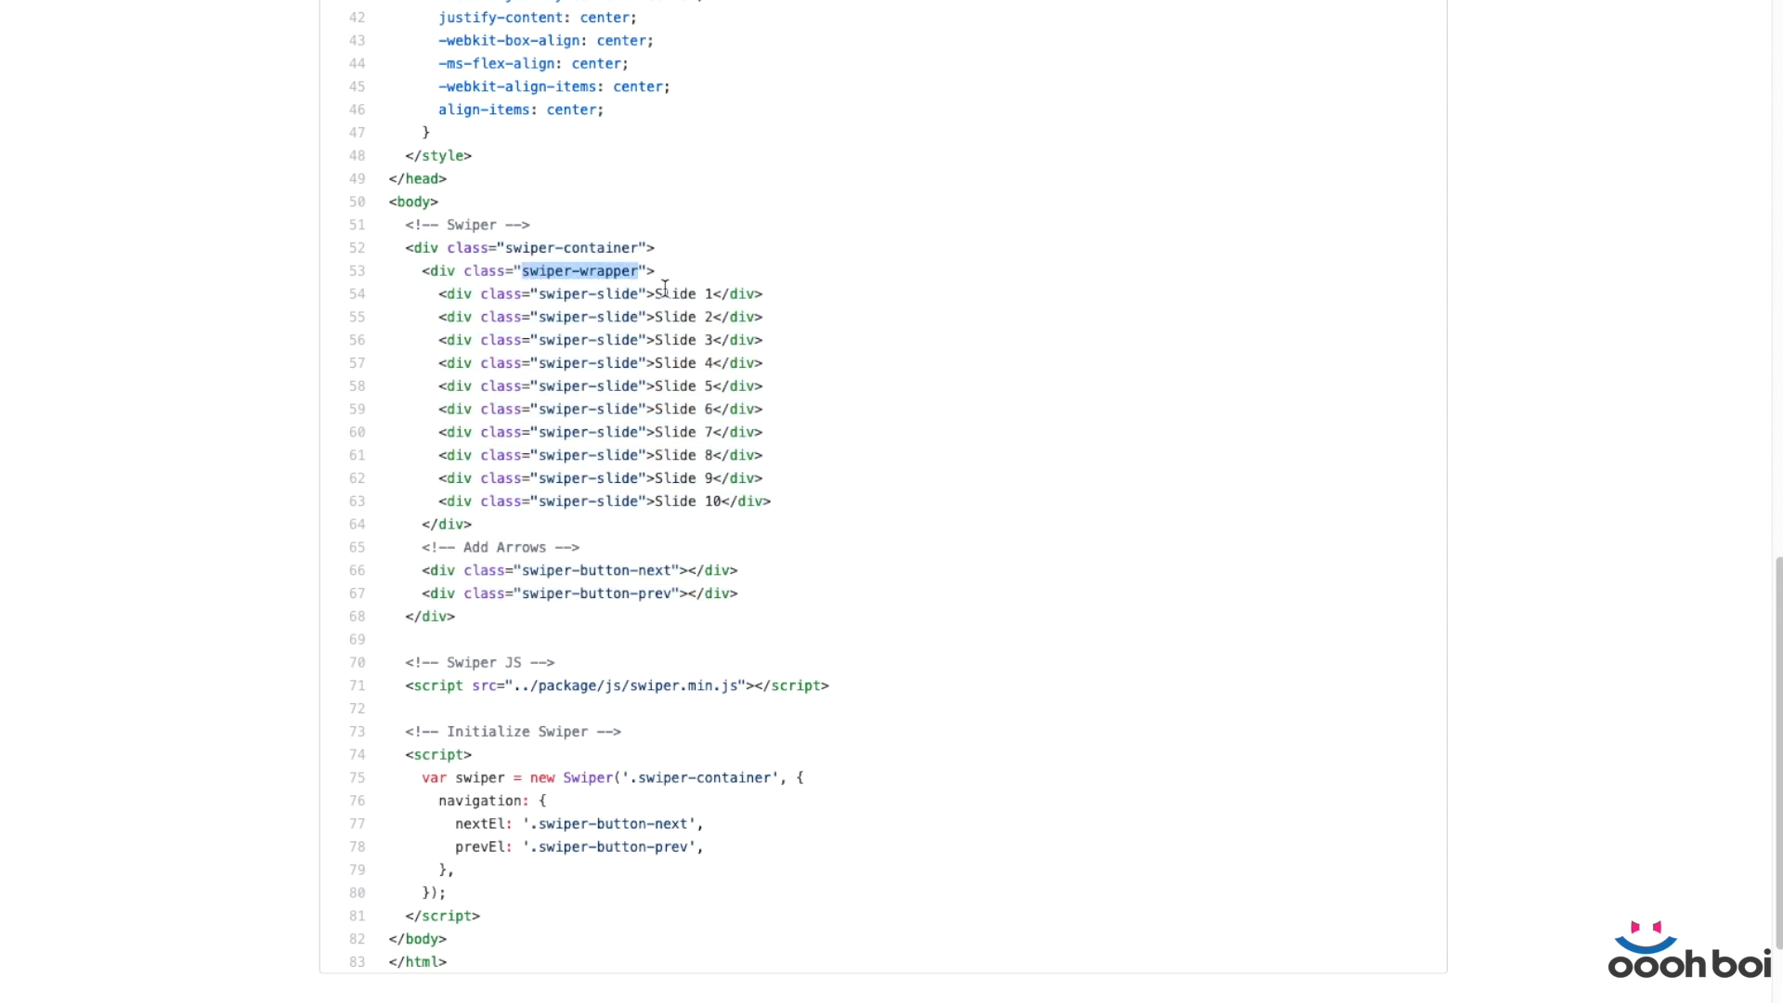
left_click(608, 329)
left_click_drag(665, 570, 539, 593)
left_click(658, 653)
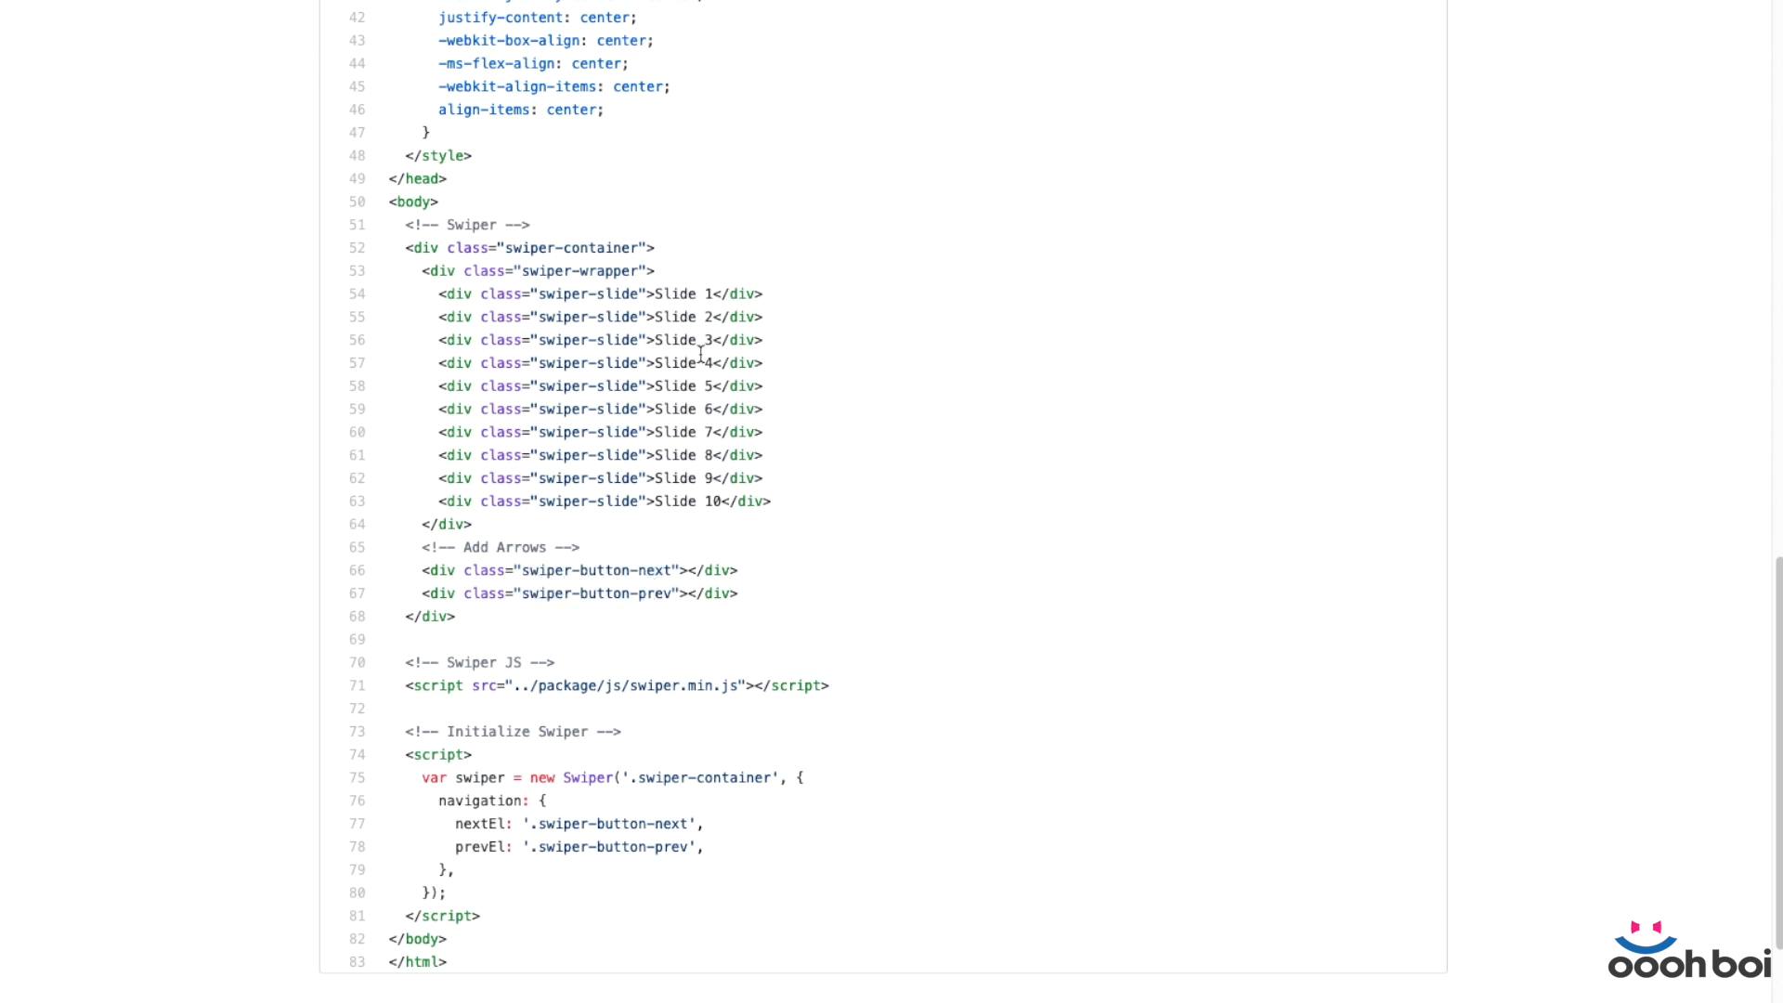
left_click_drag(481, 529, 378, 272)
left_click(547, 290)
left_click_drag(644, 296, 539, 364)
left_click(593, 317)
left_click(699, 433)
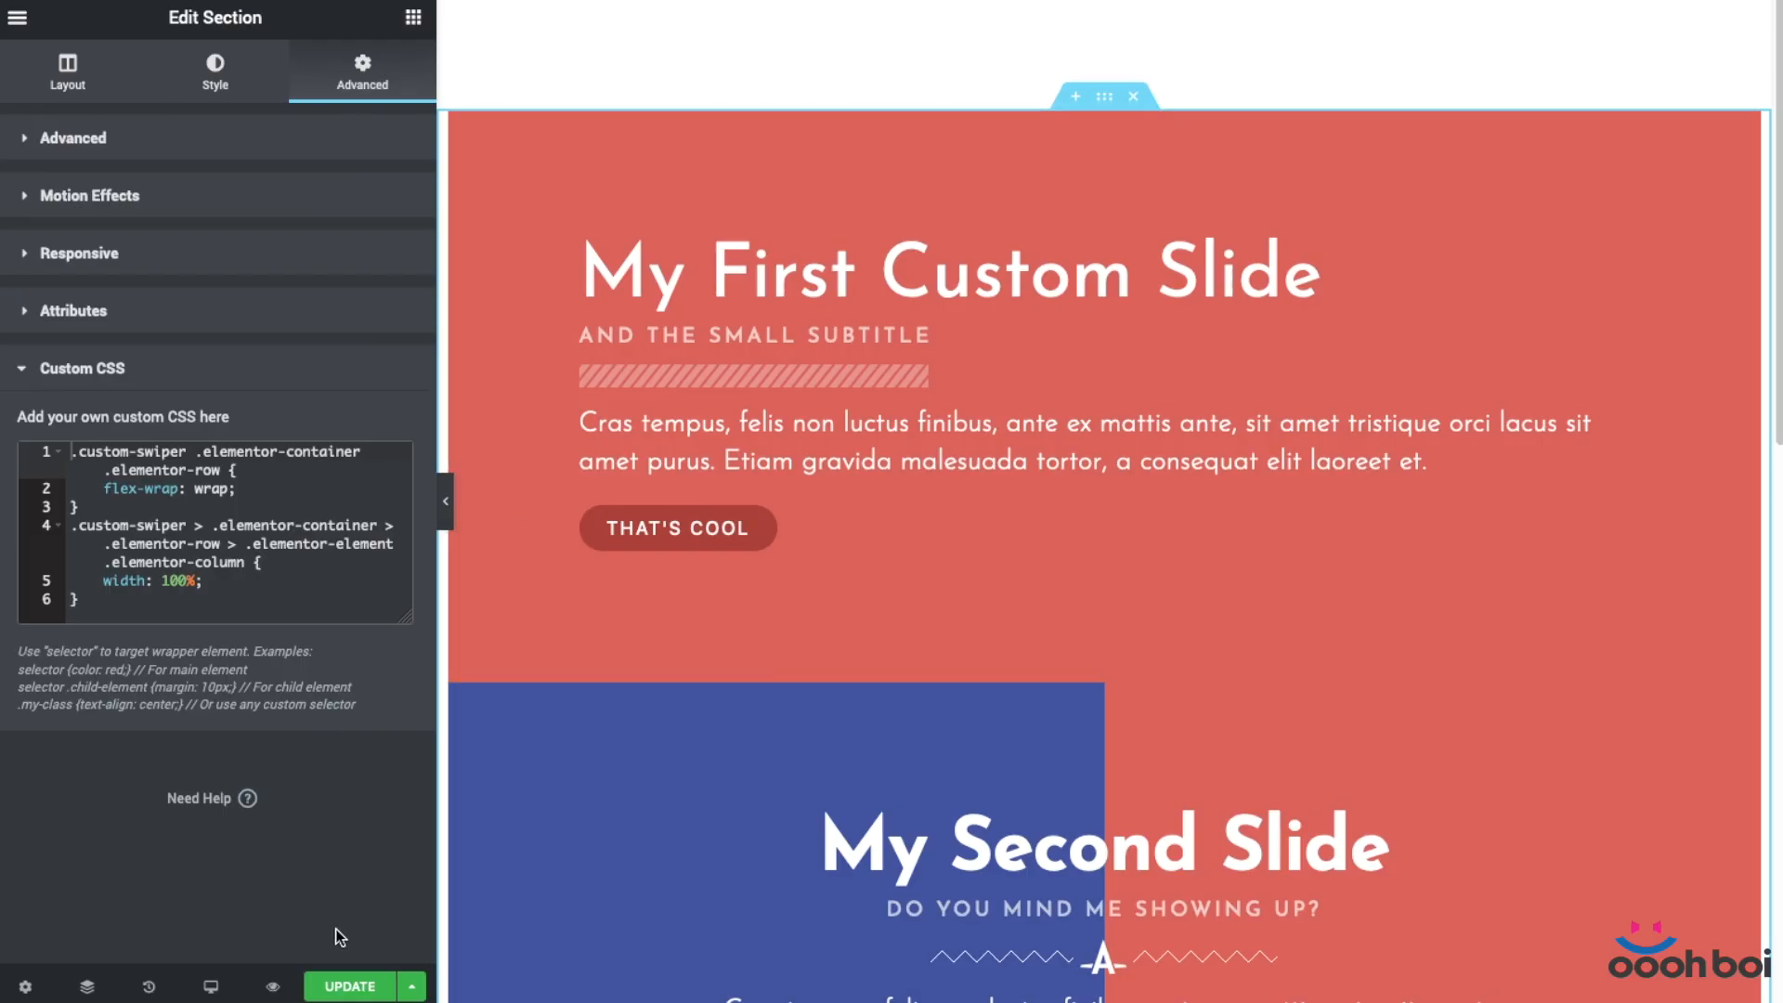
Switch back to the Elementor editor and save the page.
left_click(354, 987)
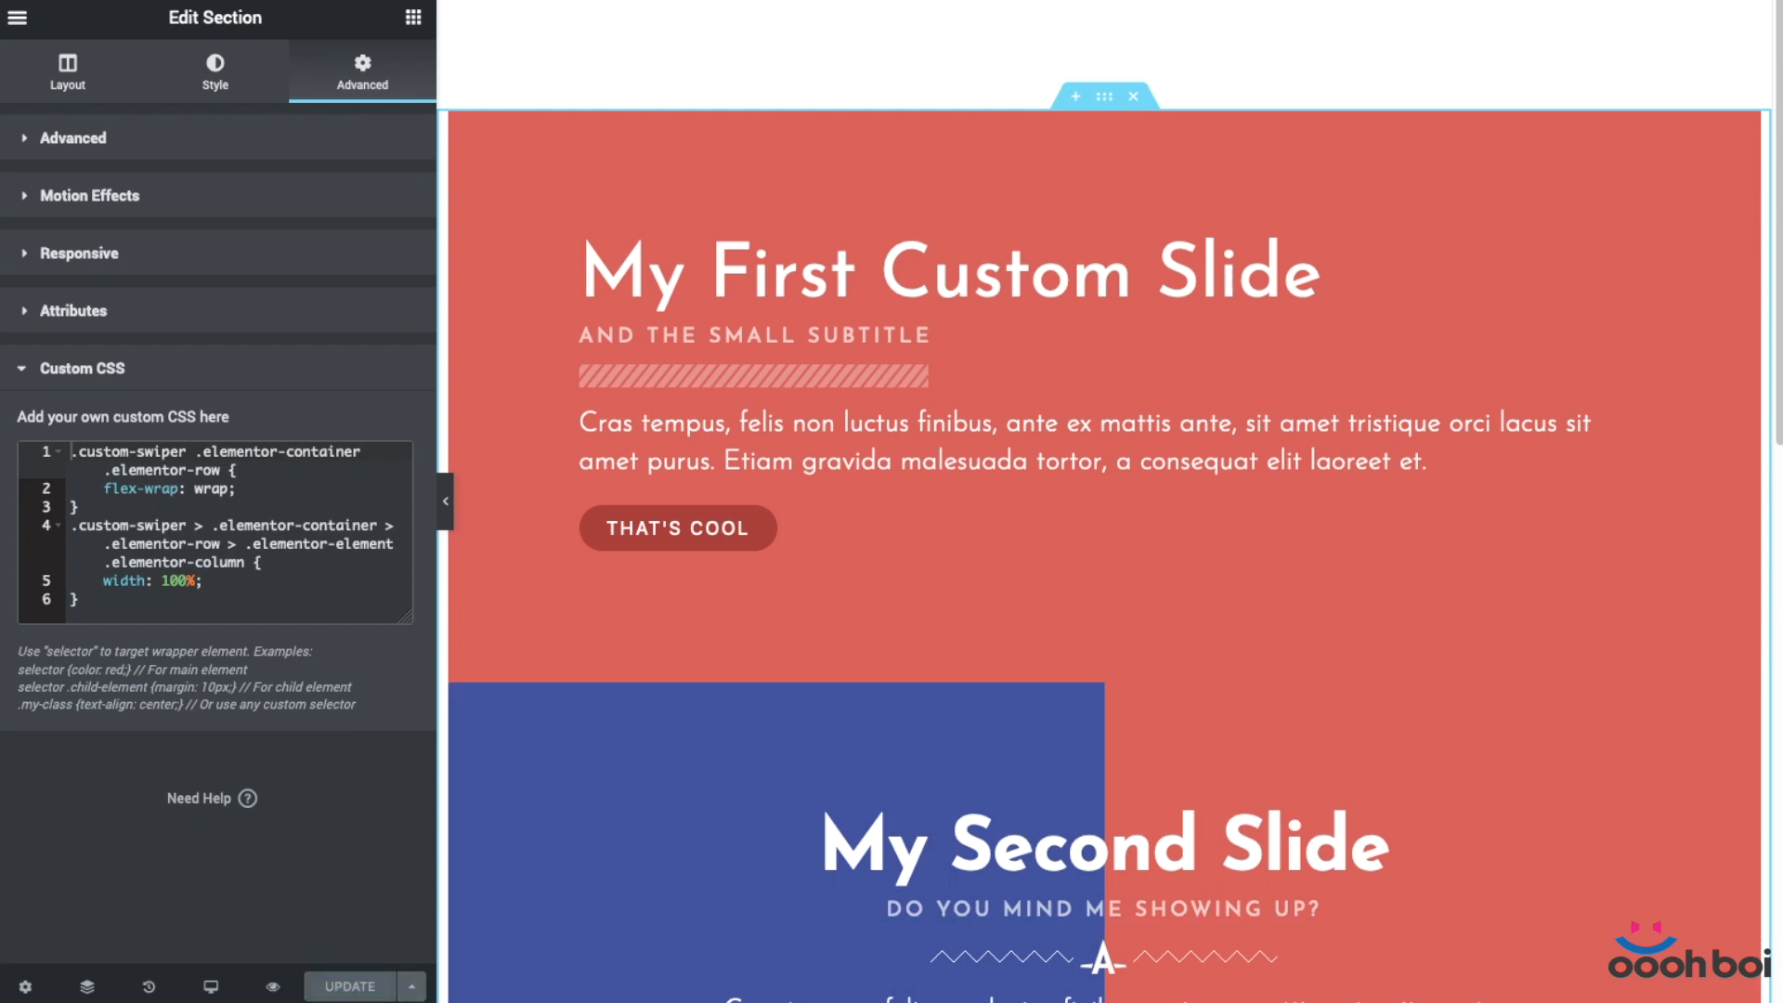
Open the page preview and inspect the first slide's element in the browser's developer tools.
left_click(272, 987)
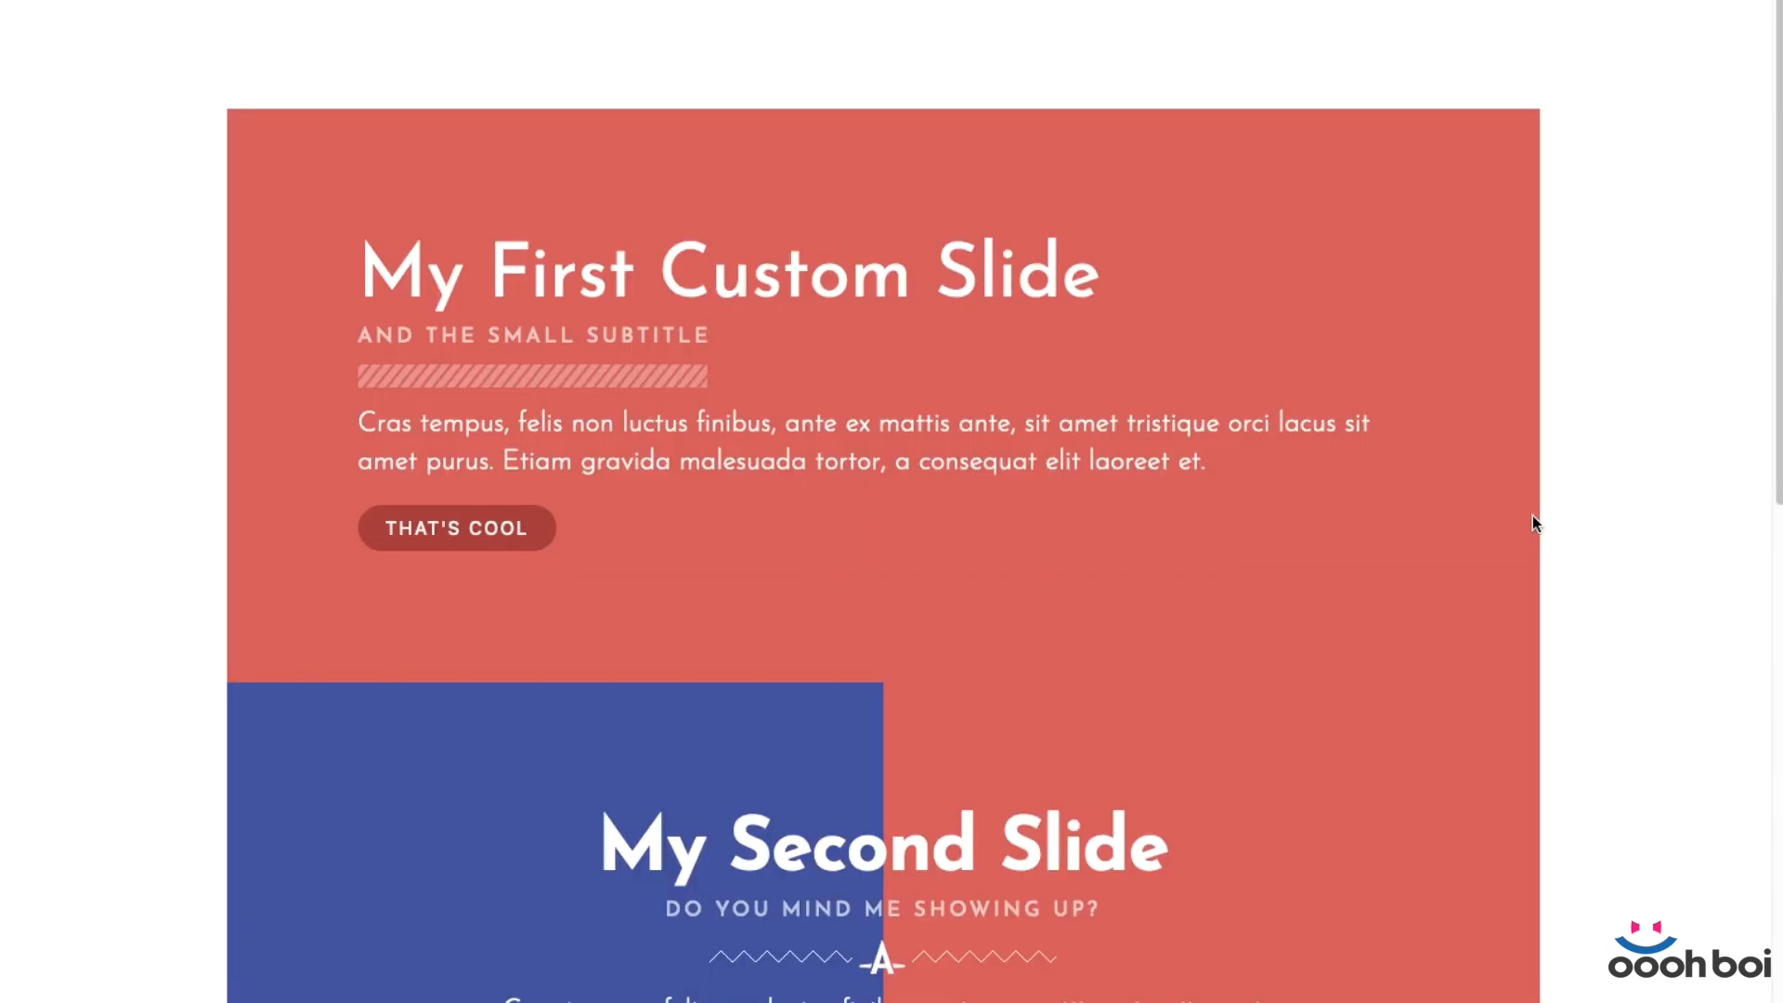
right_click(1369, 151)
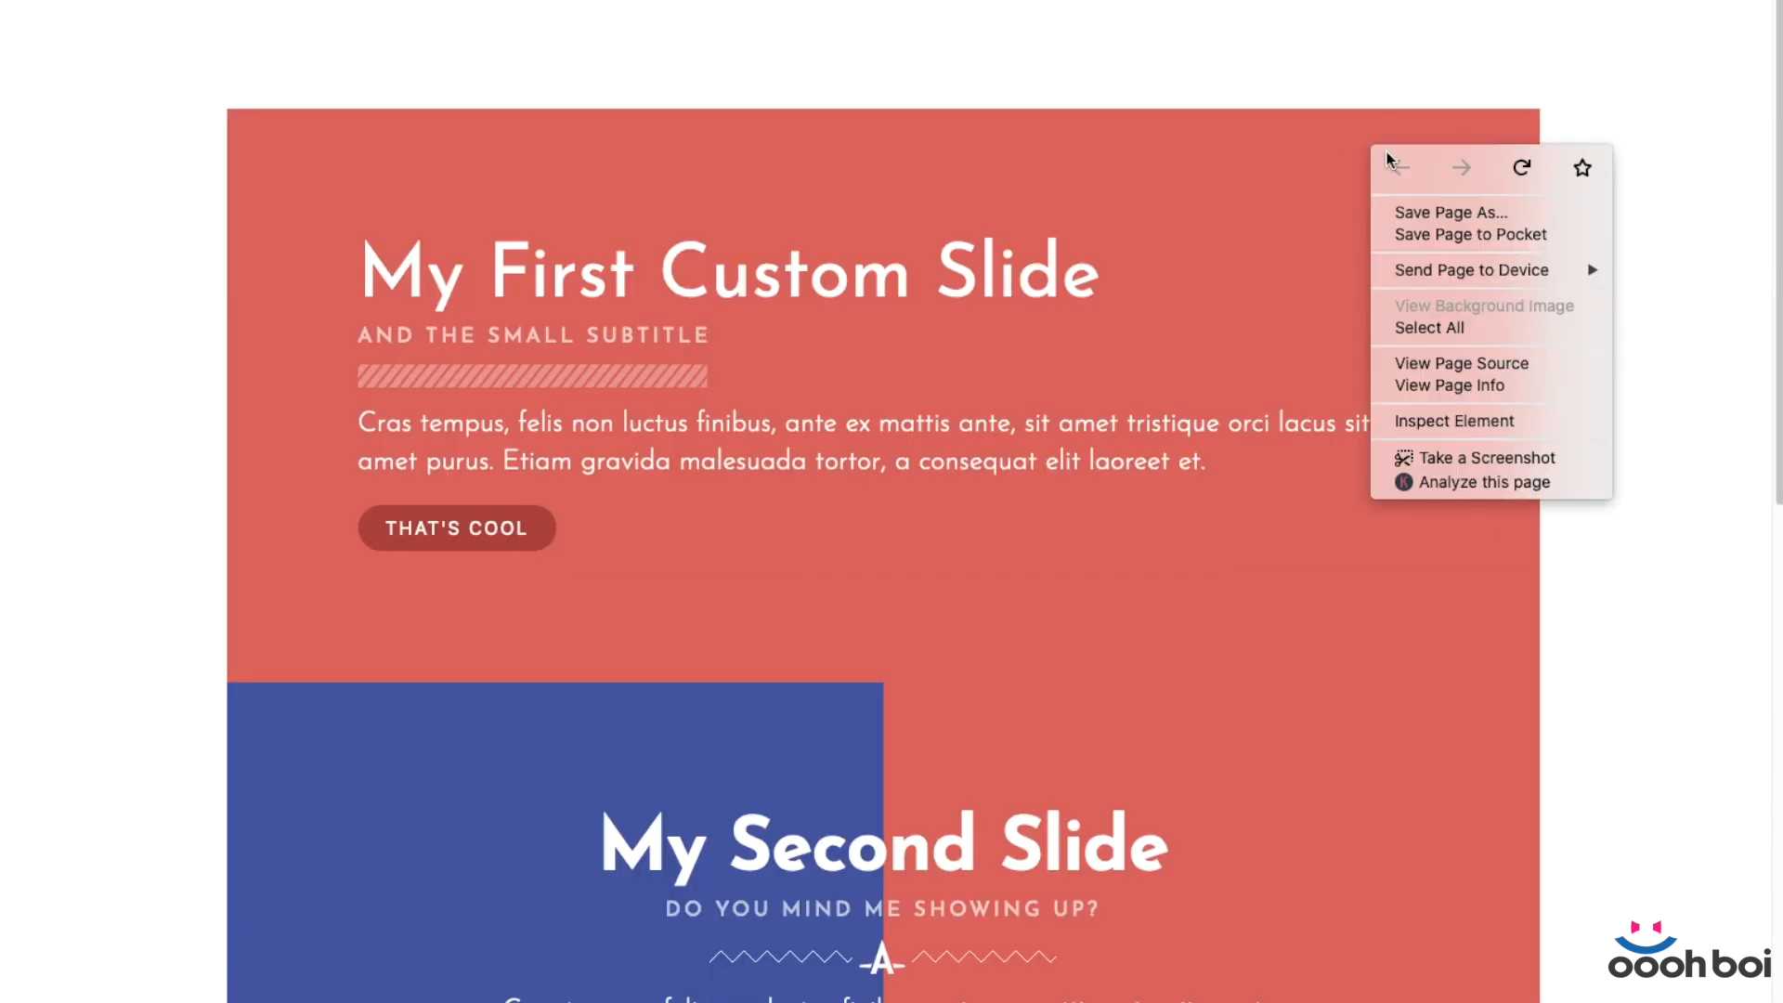
left_click(1530, 420)
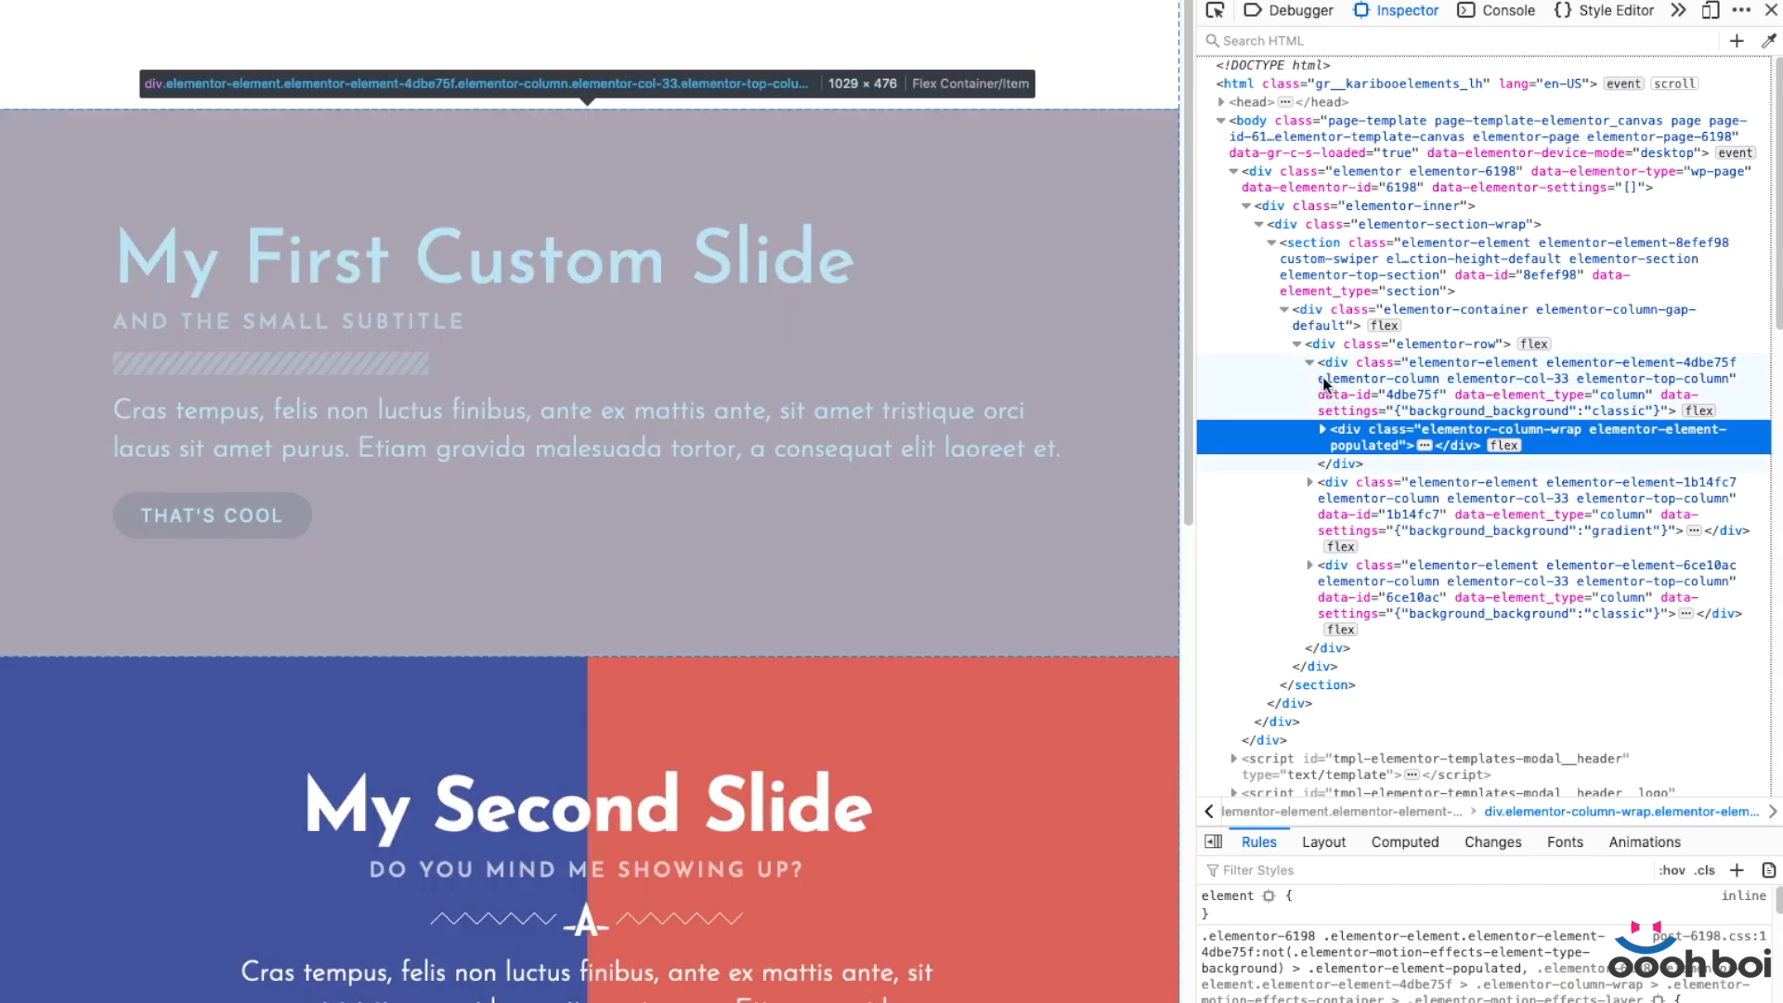
Examine the page markup of the custom-swiper section, its elementor-container and the nested elementor-row.
left_click(1311, 363)
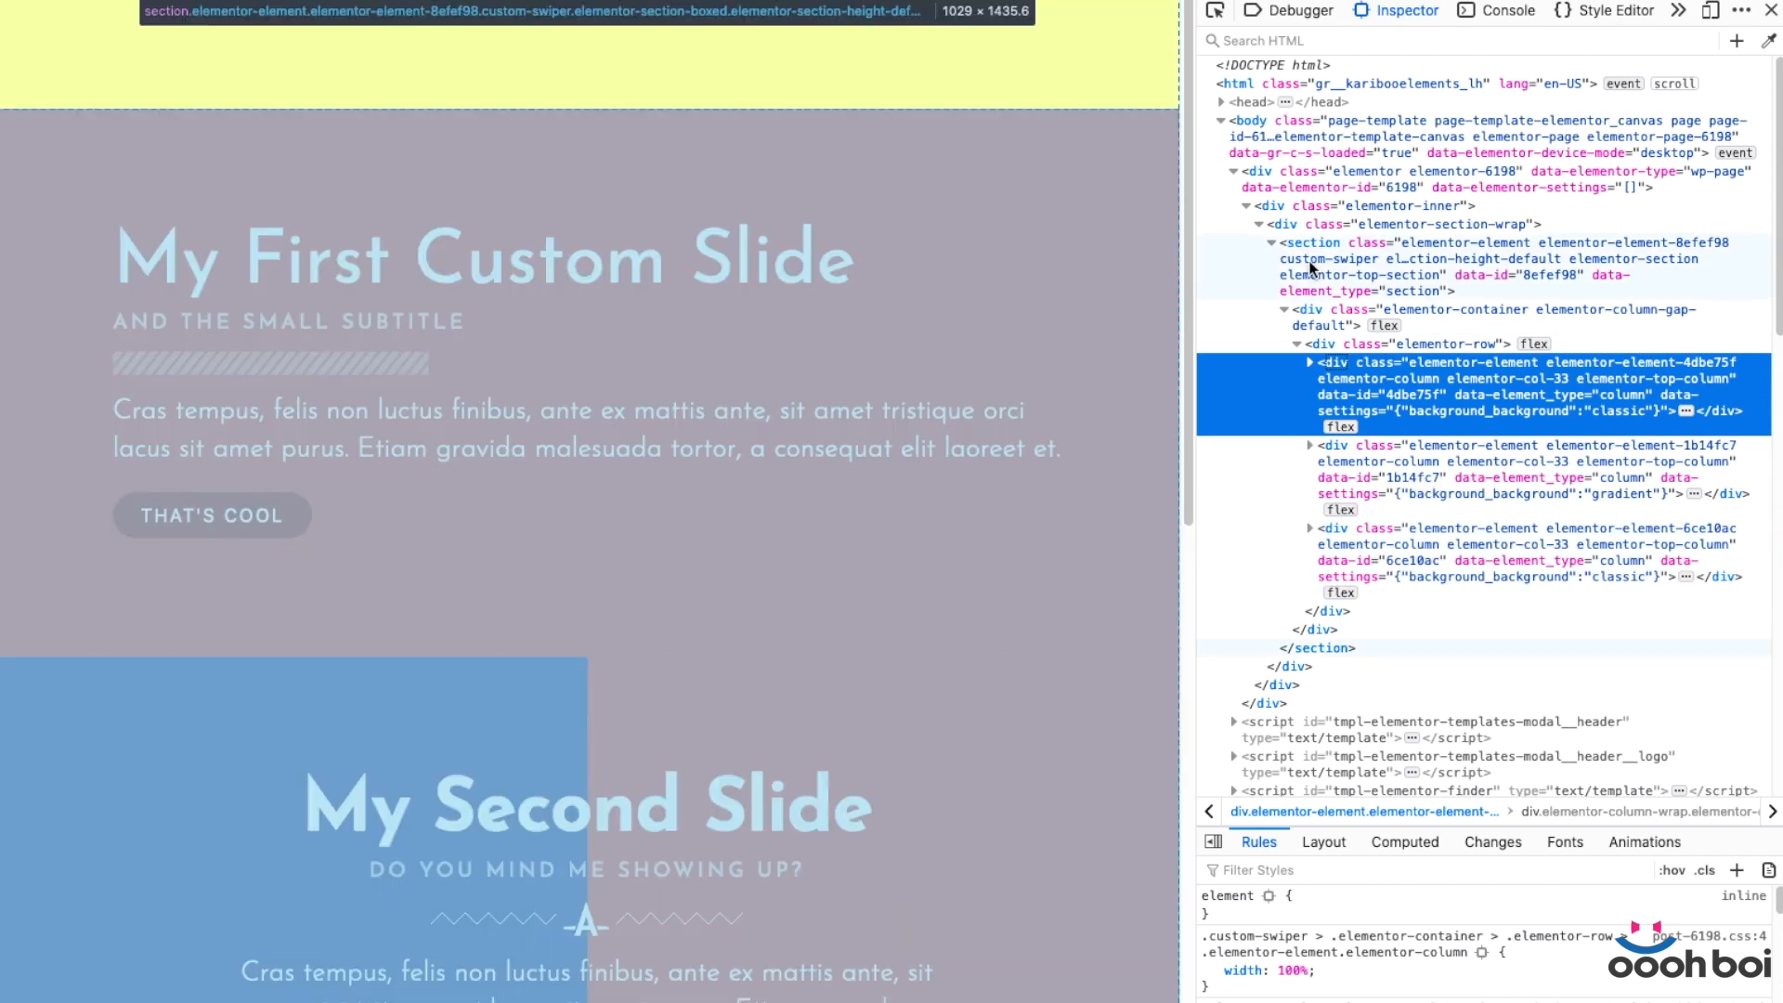
left_click(1315, 247)
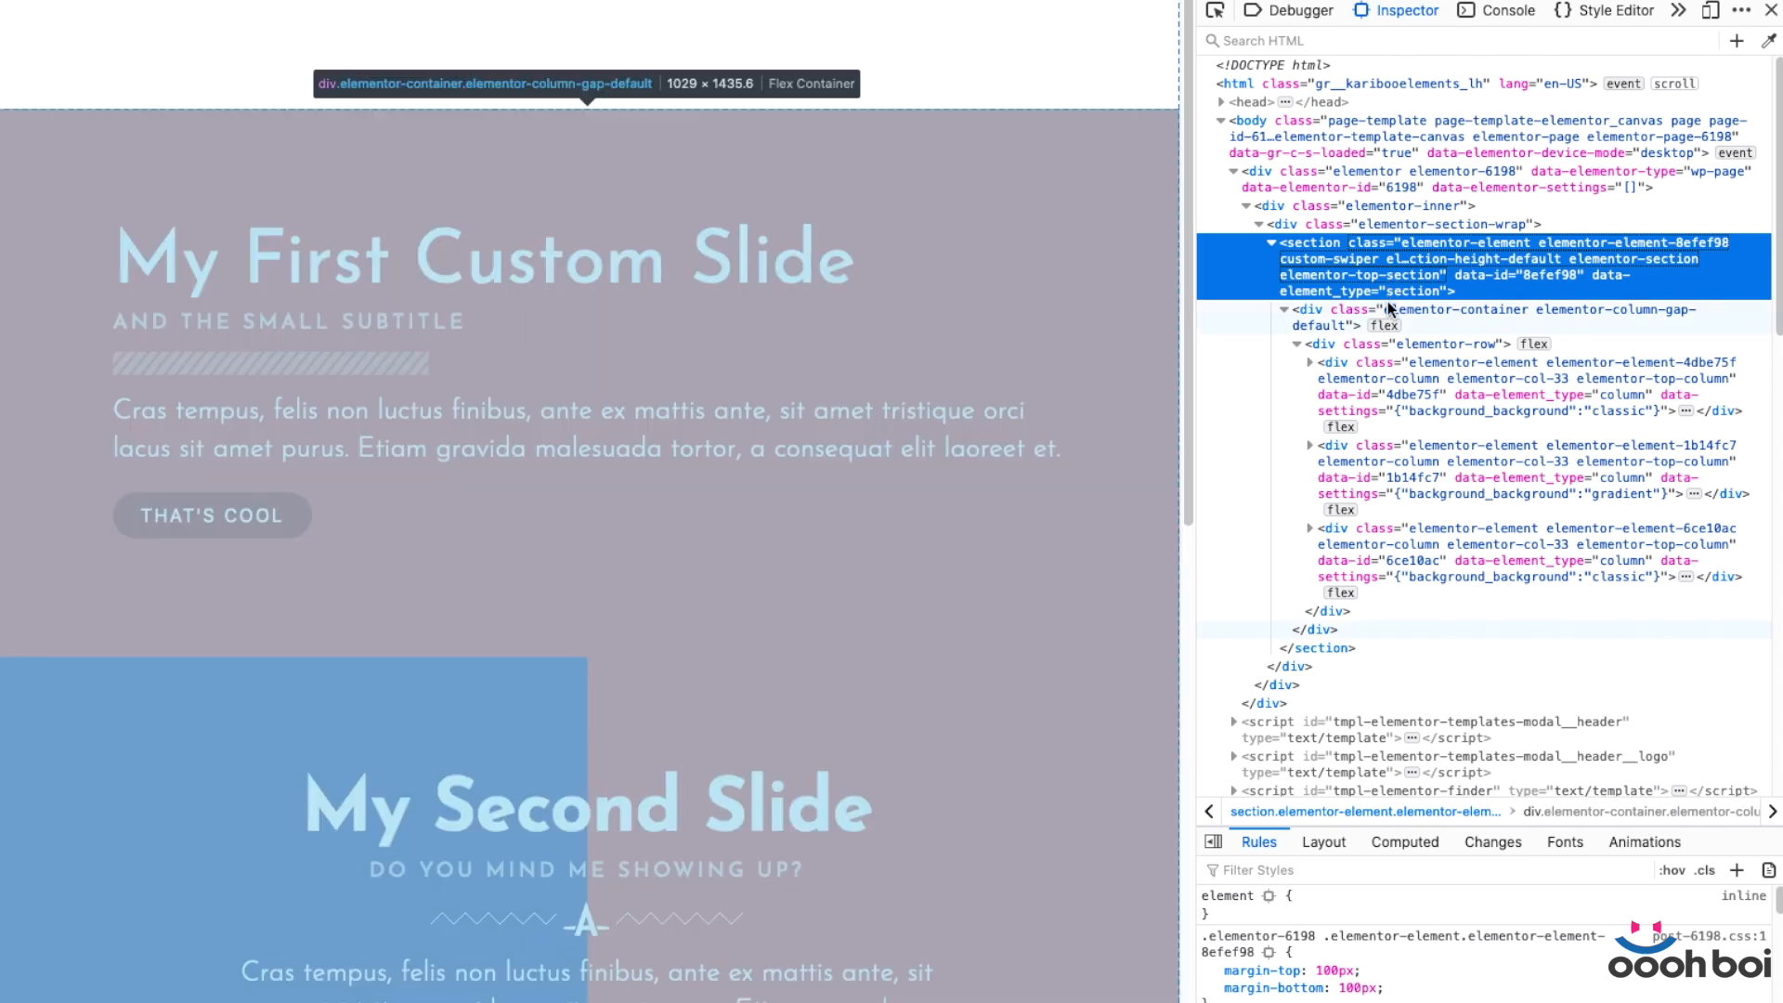
left_click(1468, 312)
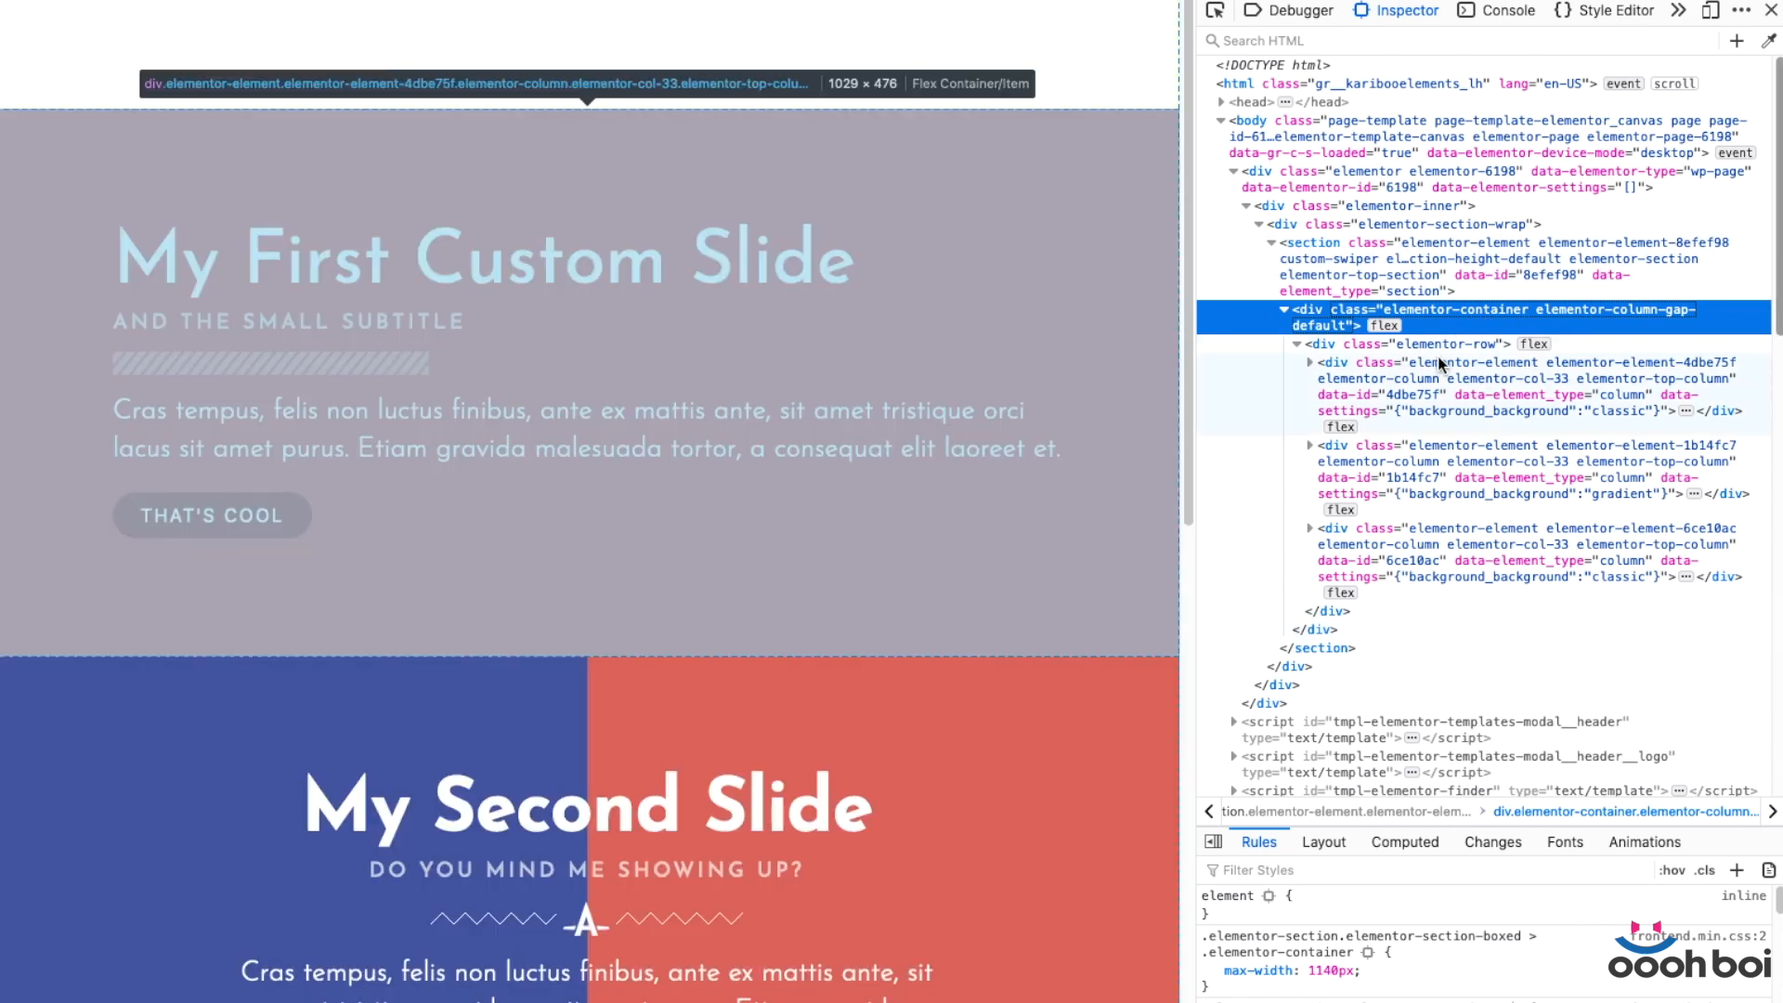
left_click(1464, 345)
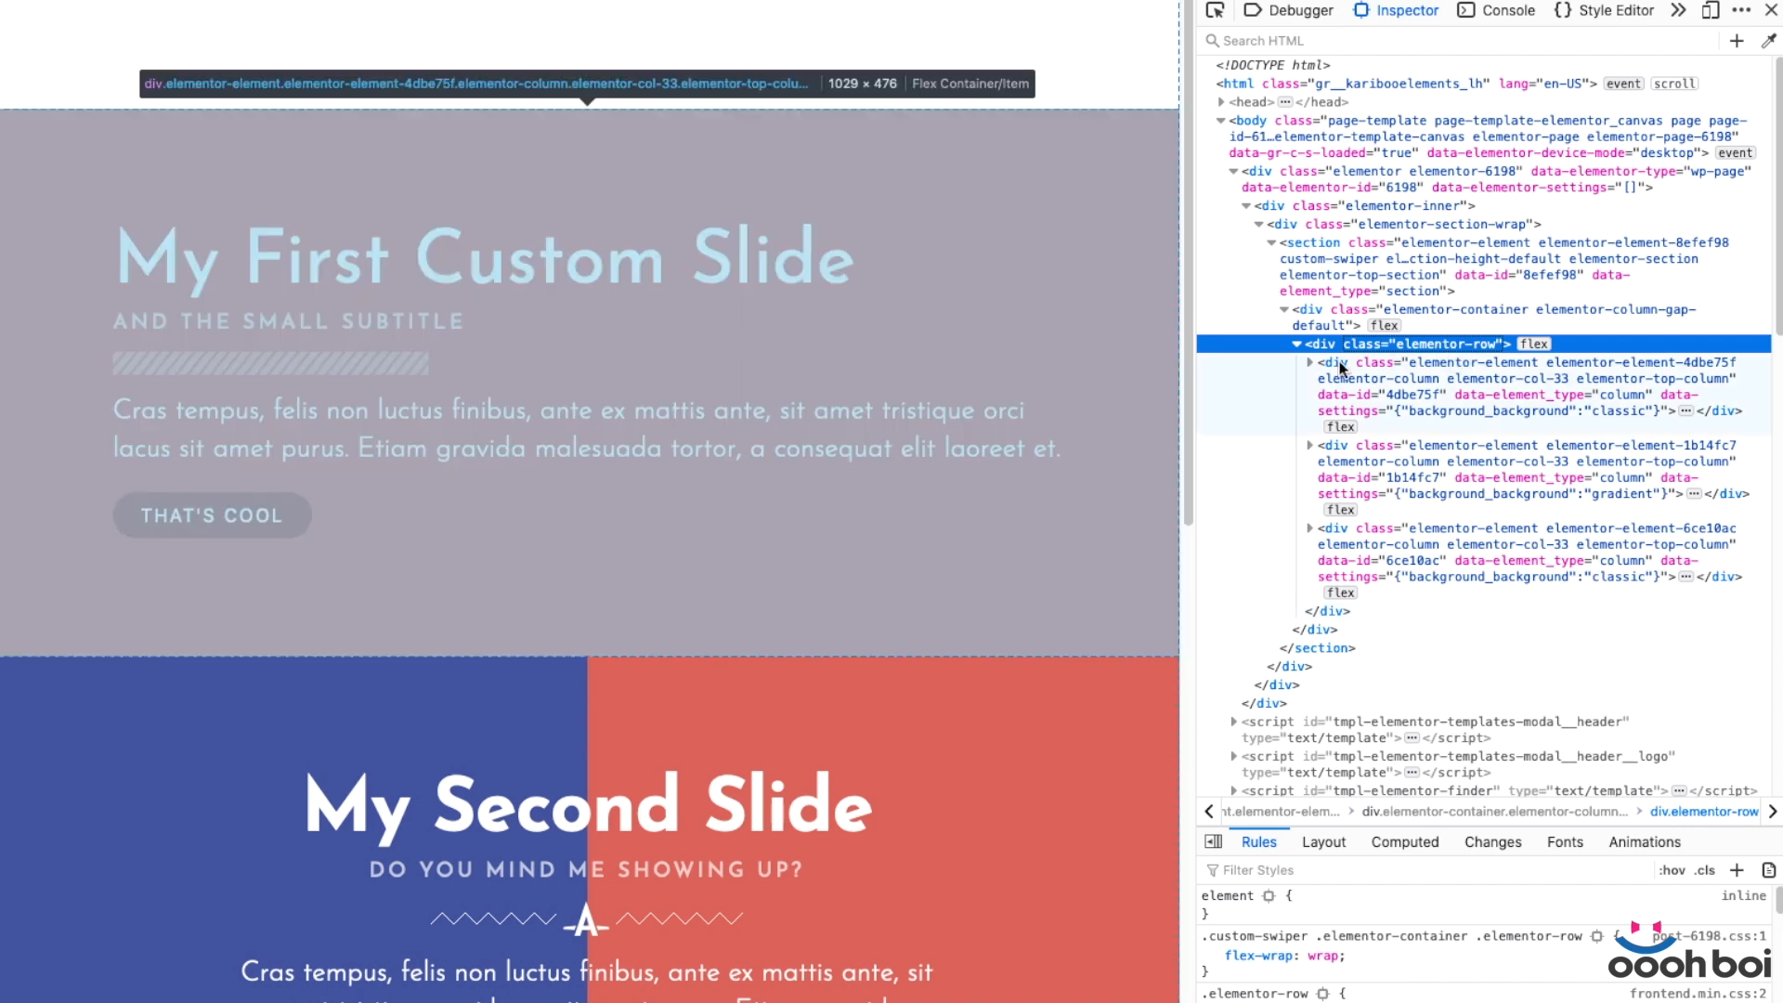
Examine the three elementor-column elements inside the row and match them with the slides on the page.
left_click(1362, 395)
left_click(1354, 443)
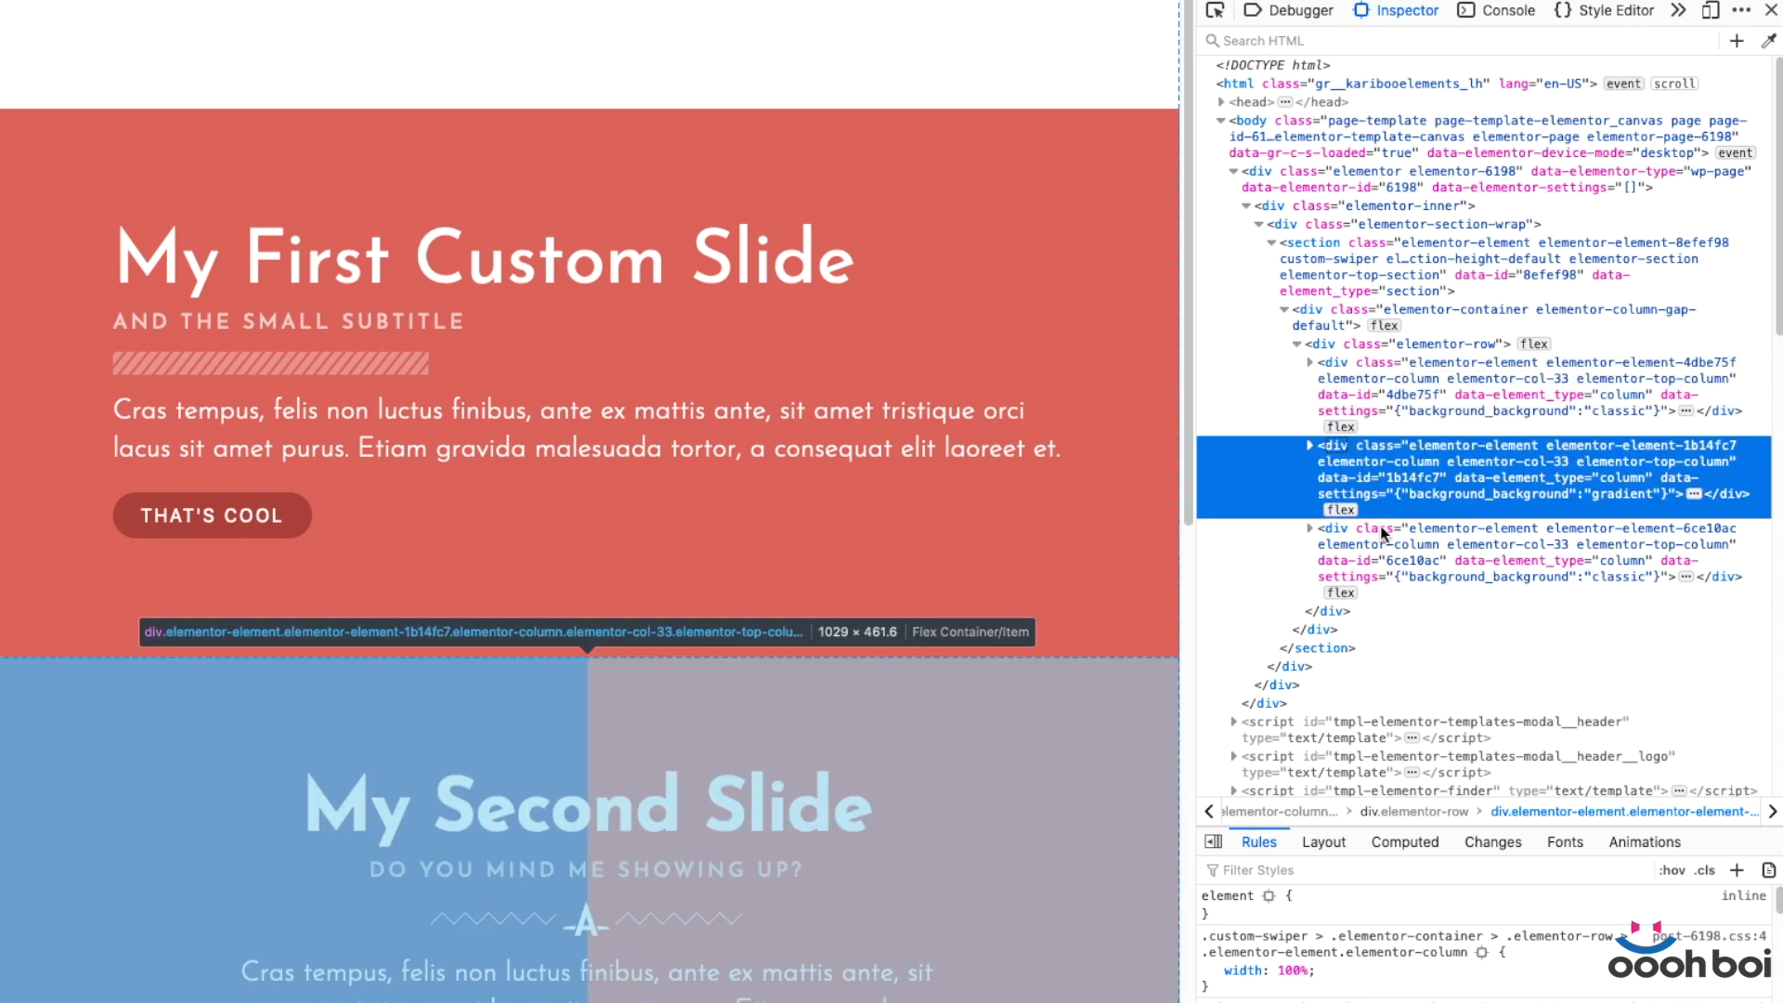
left_click(1372, 539)
left_click(1361, 460)
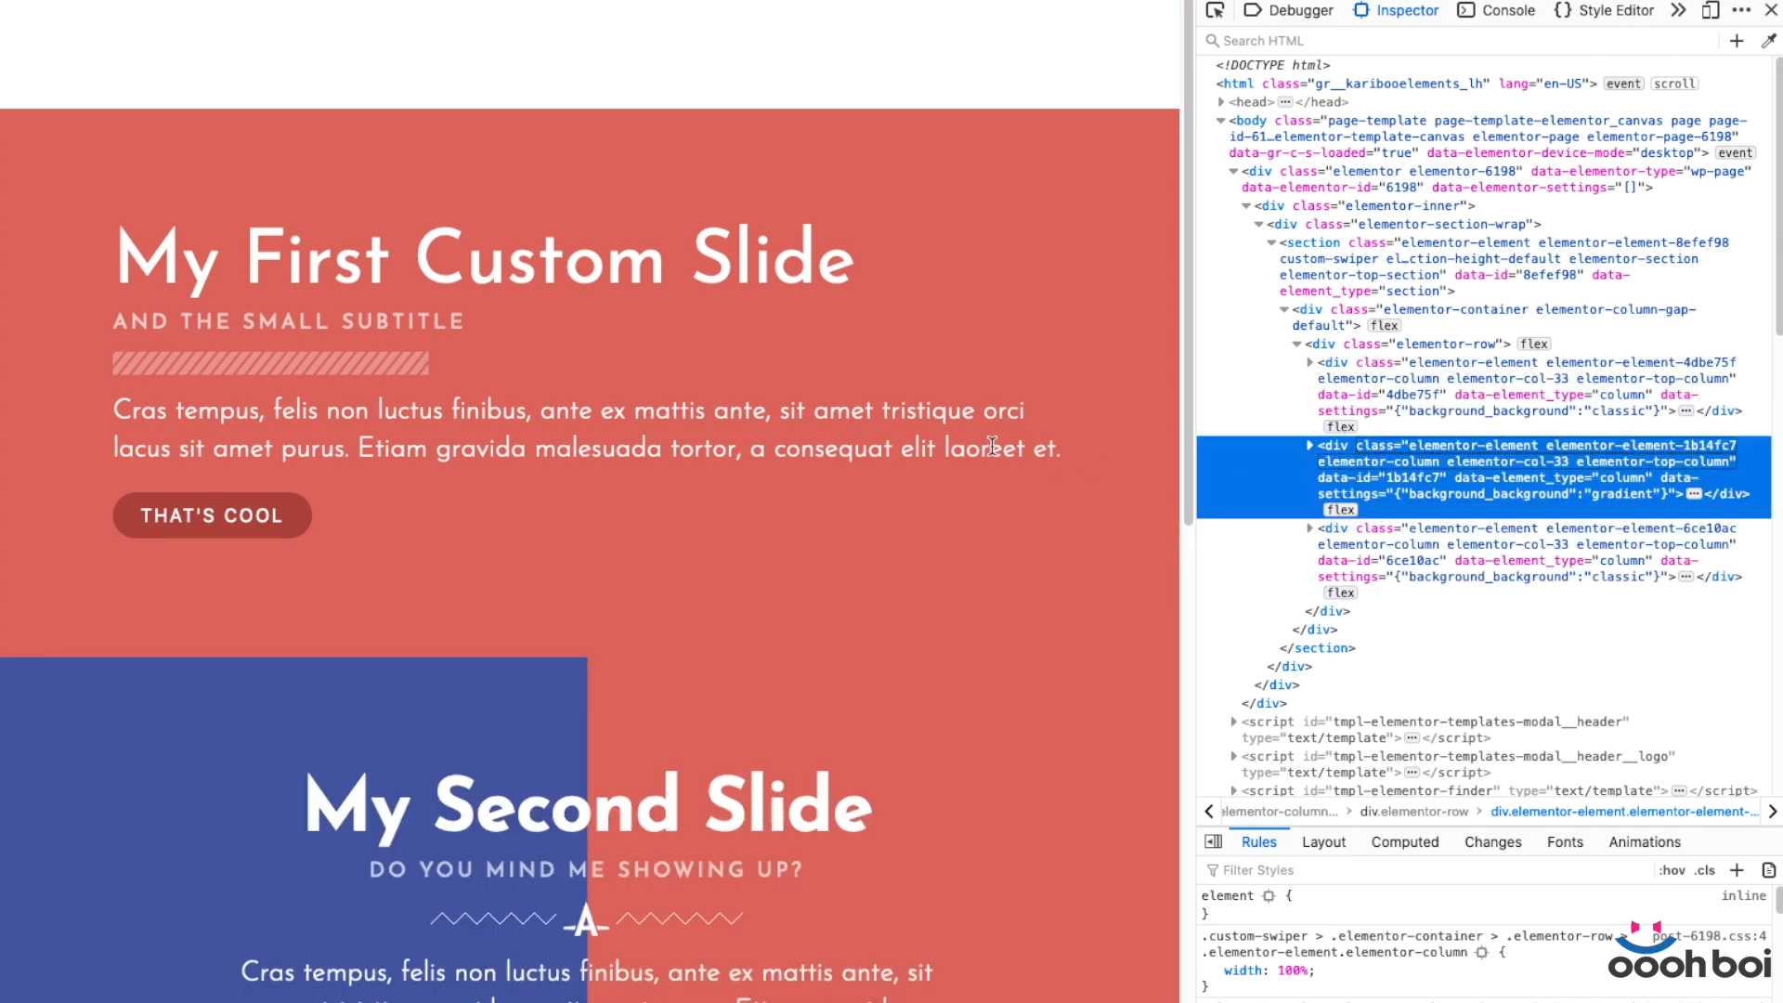
scroll(990, 453, "down", 5)
scroll(990, 444, "down", 3)
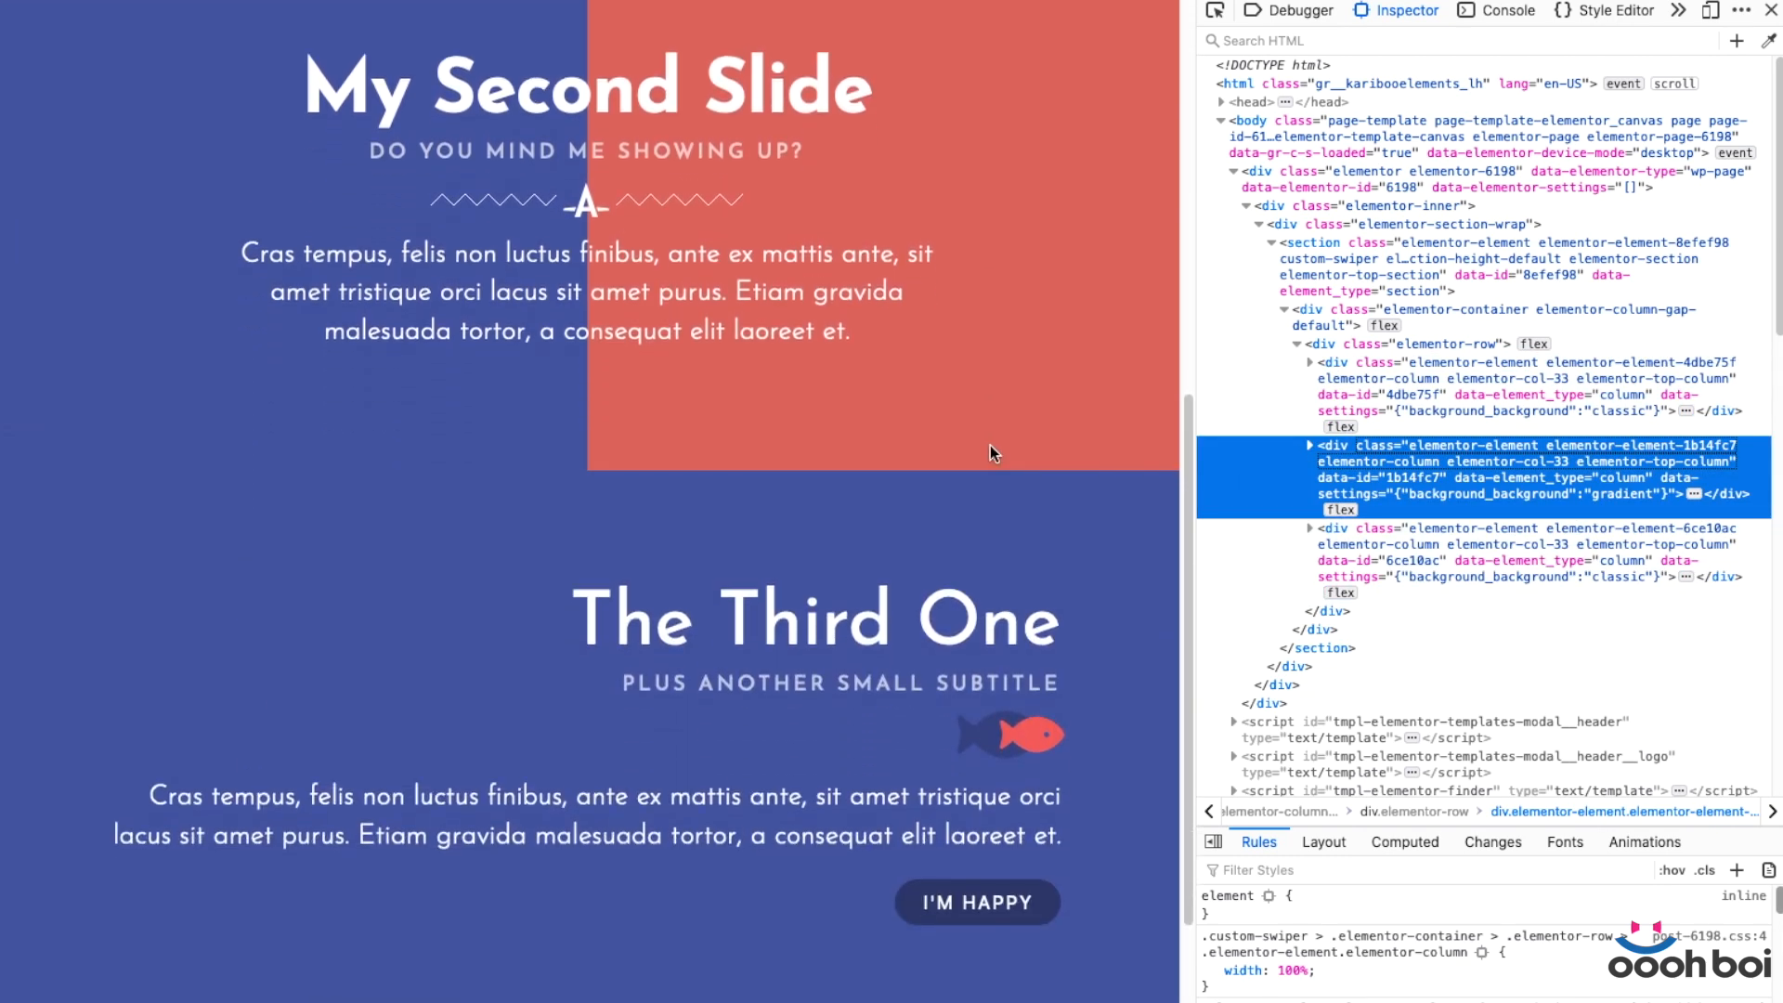
scroll(976, 338, "up", 1)
scroll(976, 338, "up", 2)
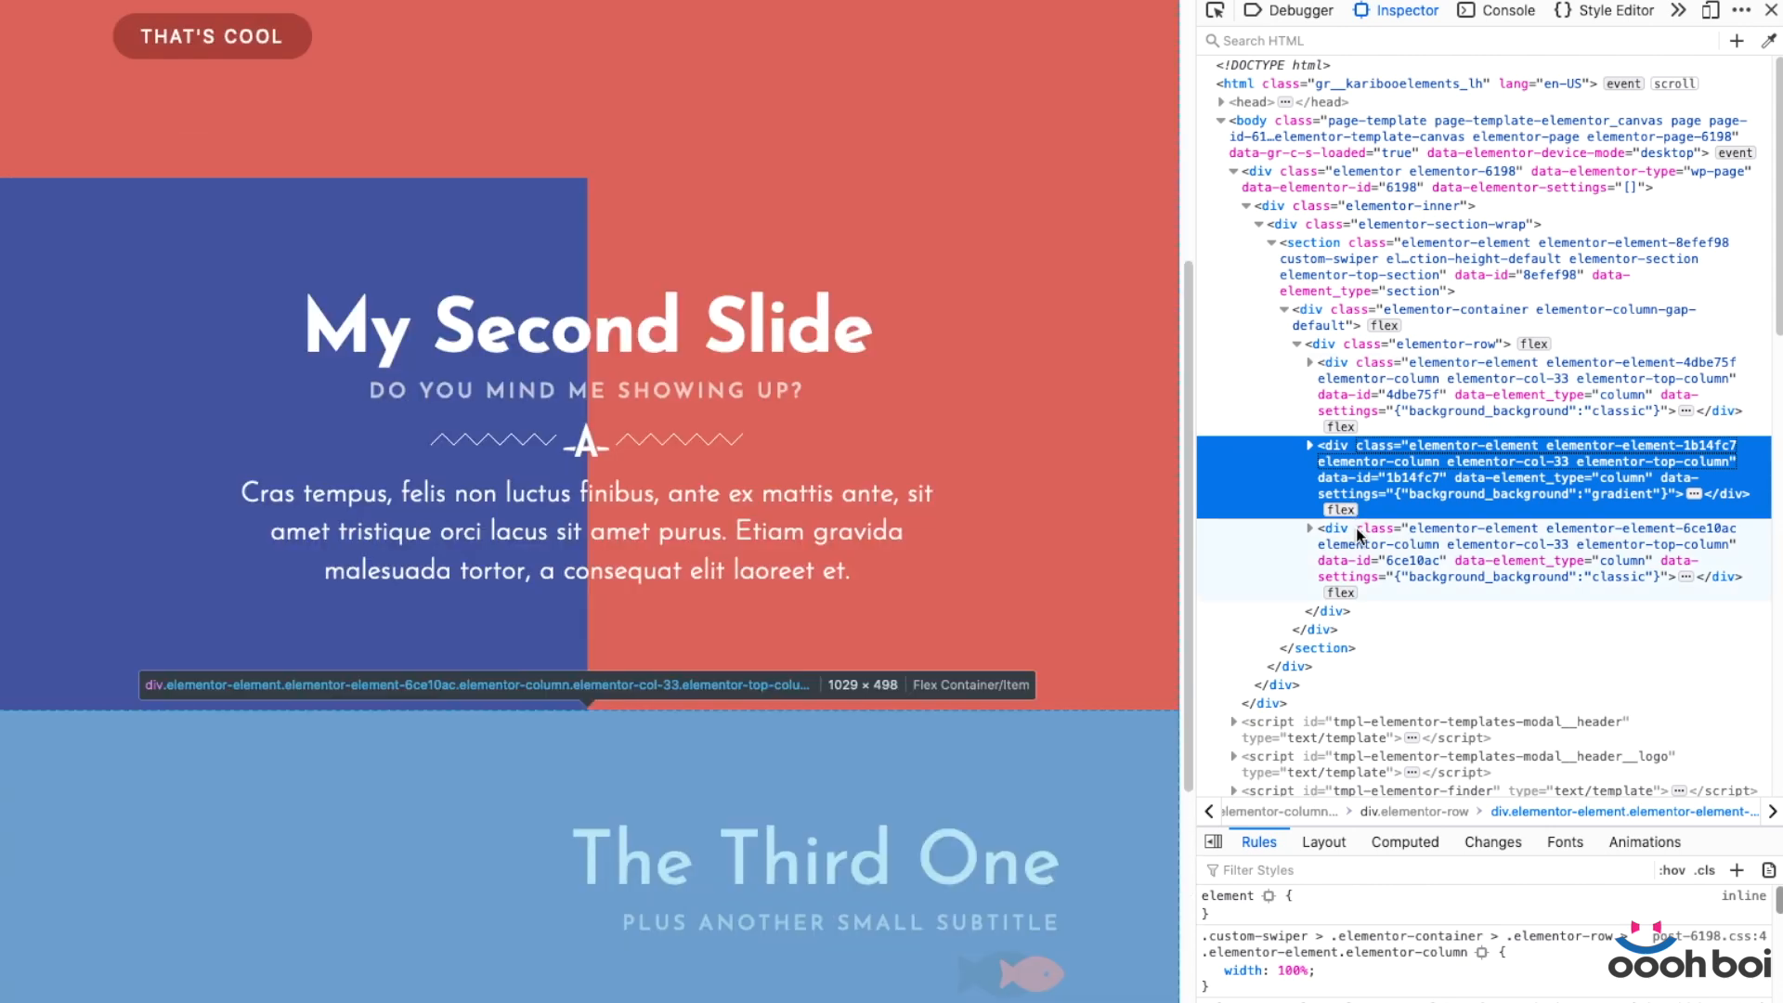
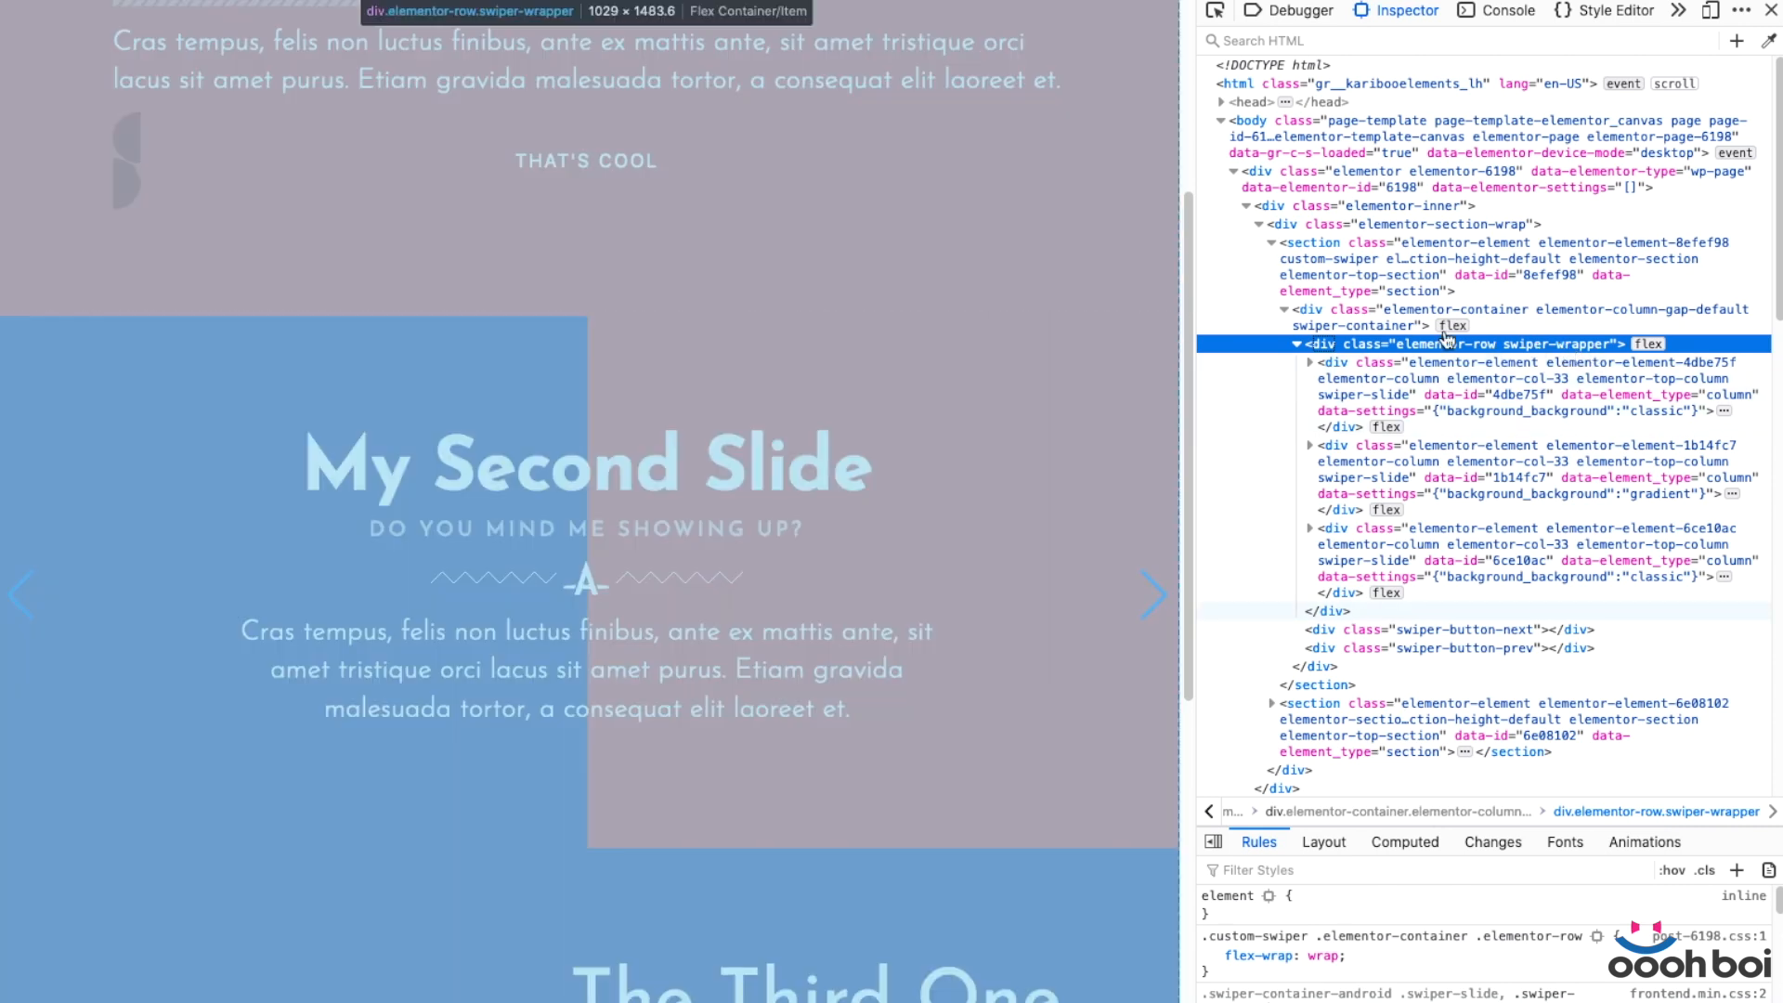
Examine the swiper-slide class on the three columns and the swiper-button-next and swiper-button-prev elements in the updated markup.
left_click(1349, 397)
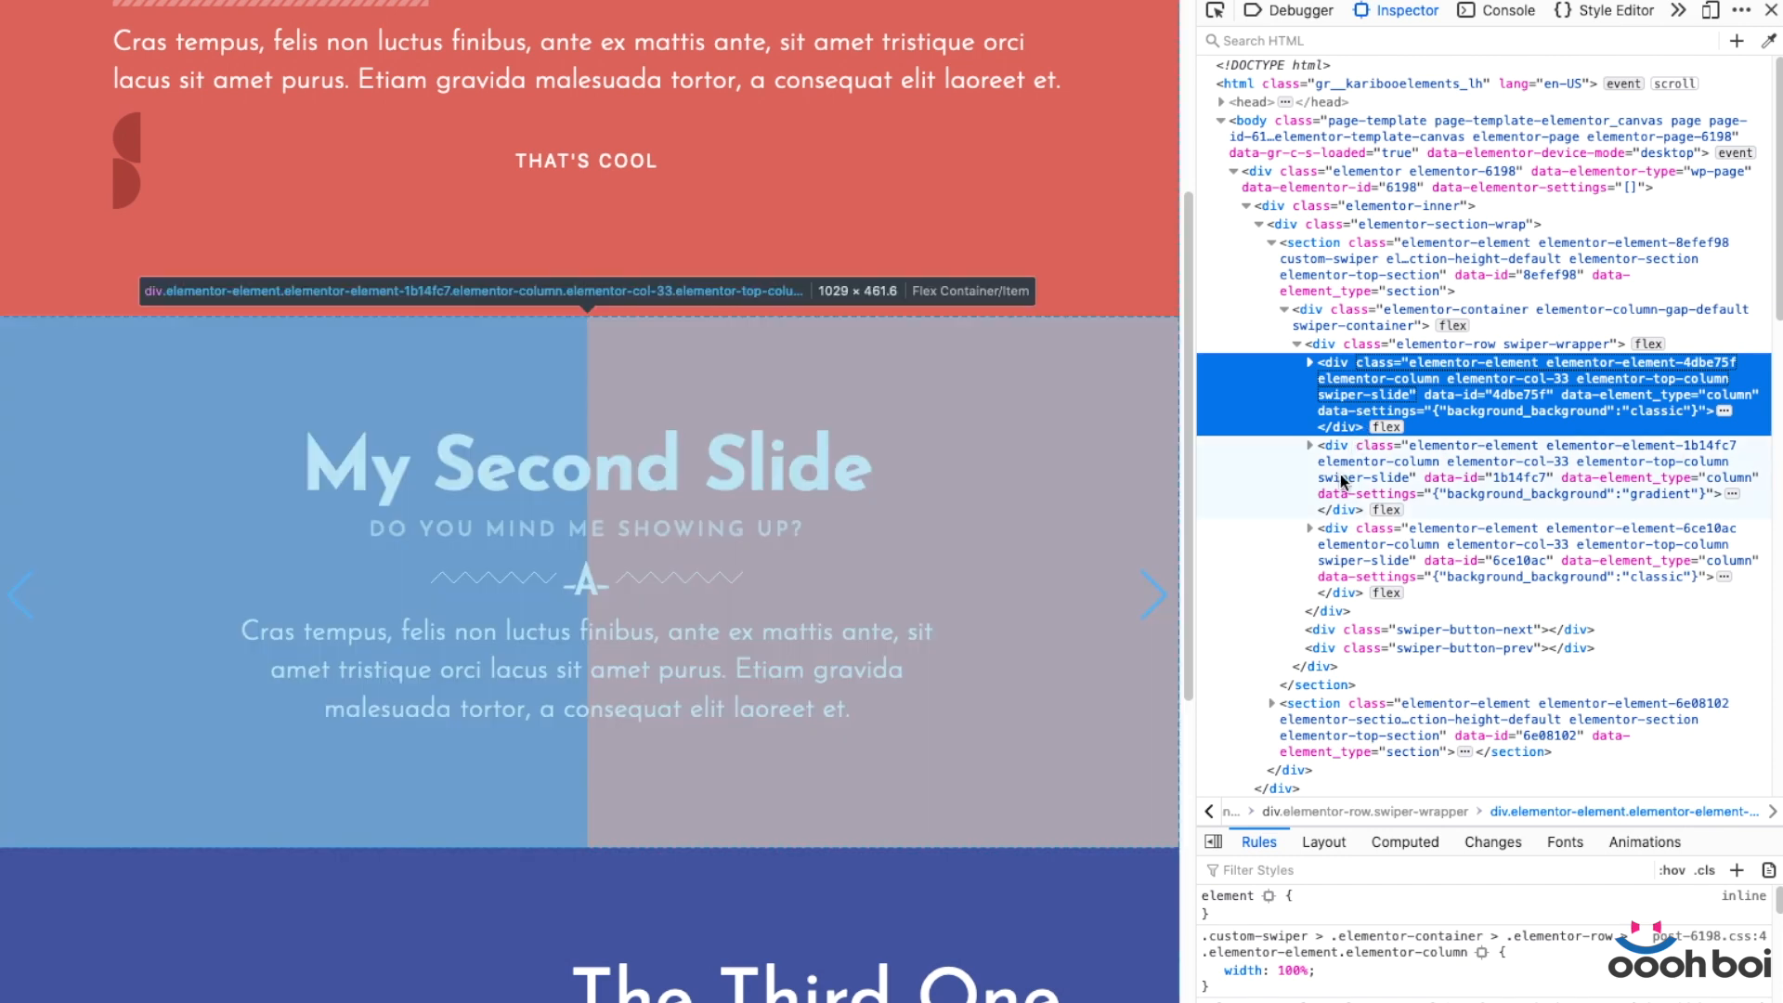
left_click(1344, 481)
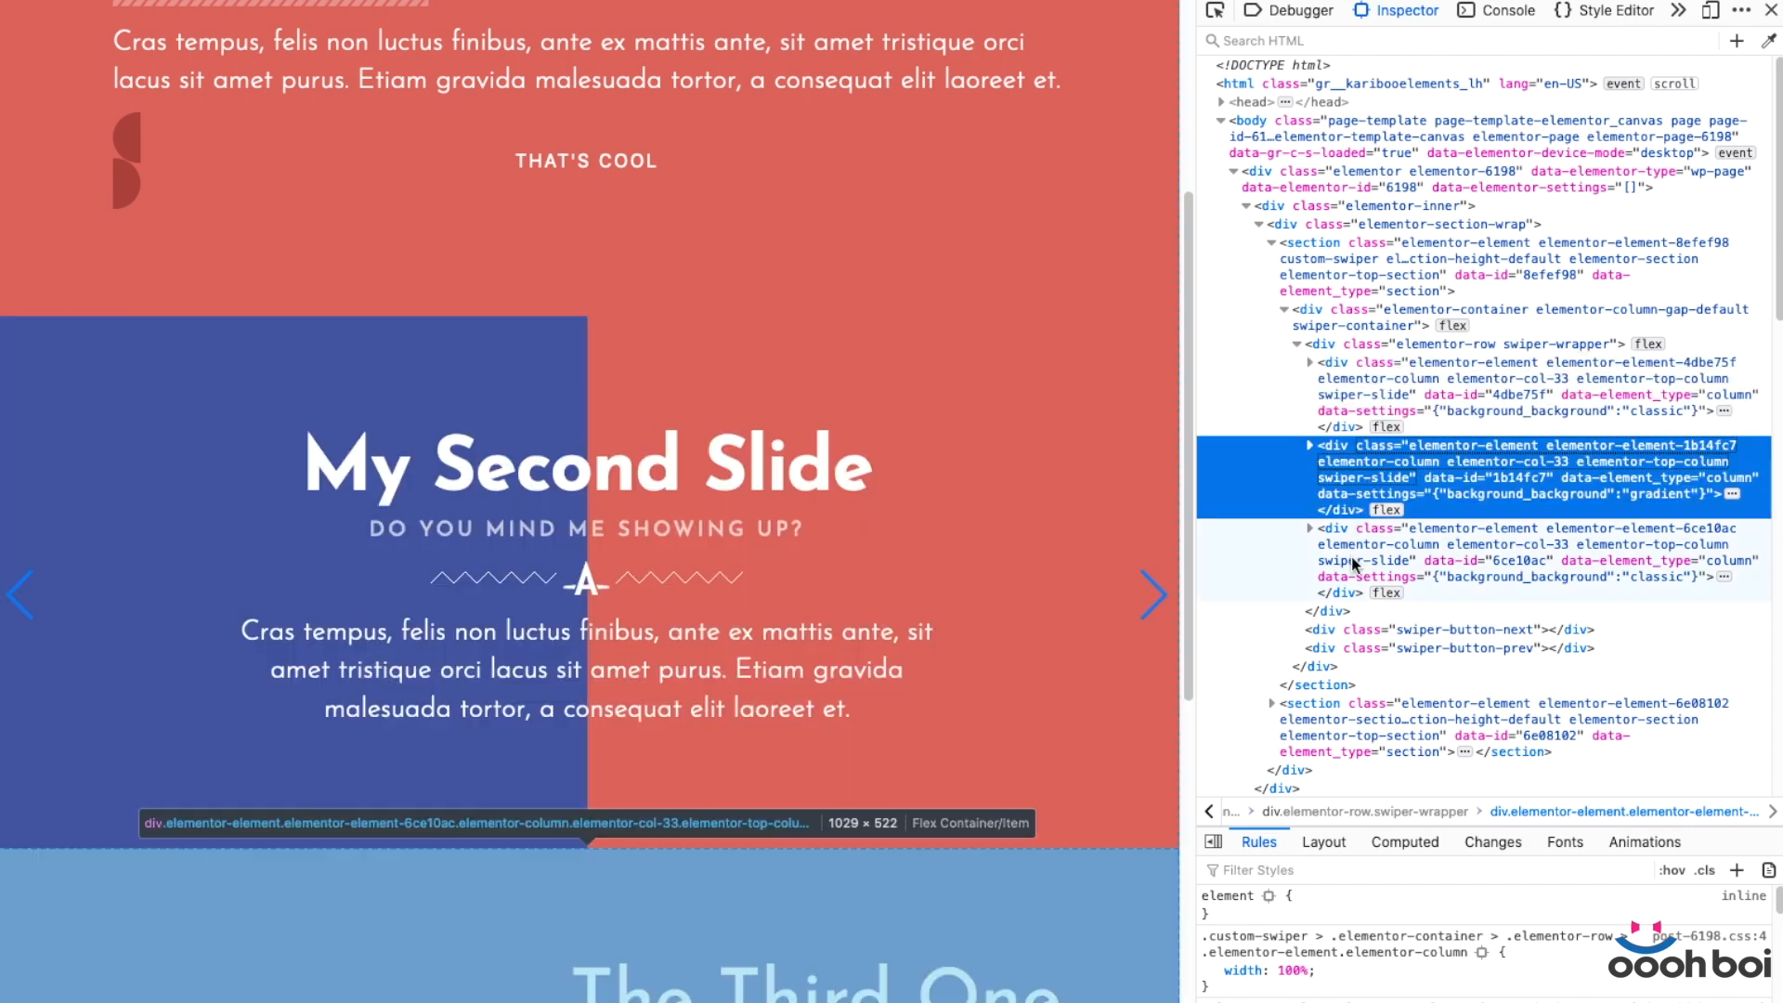
left_click(1355, 564)
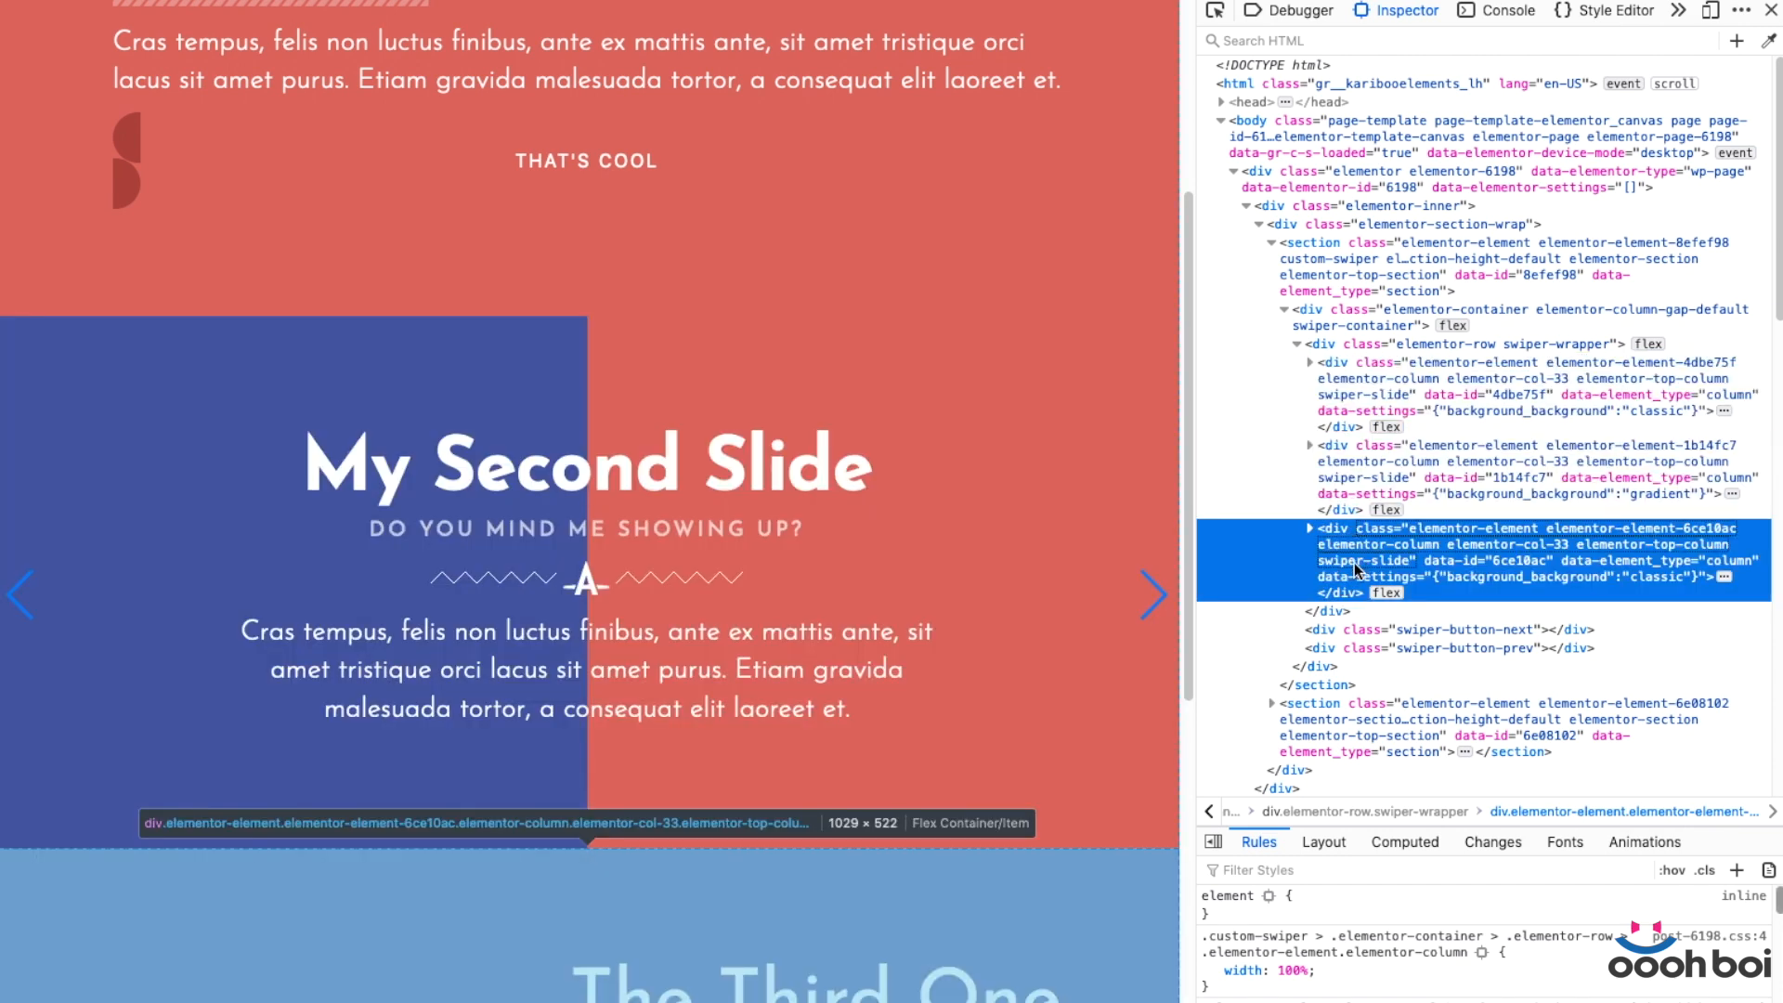
left_click(1441, 629)
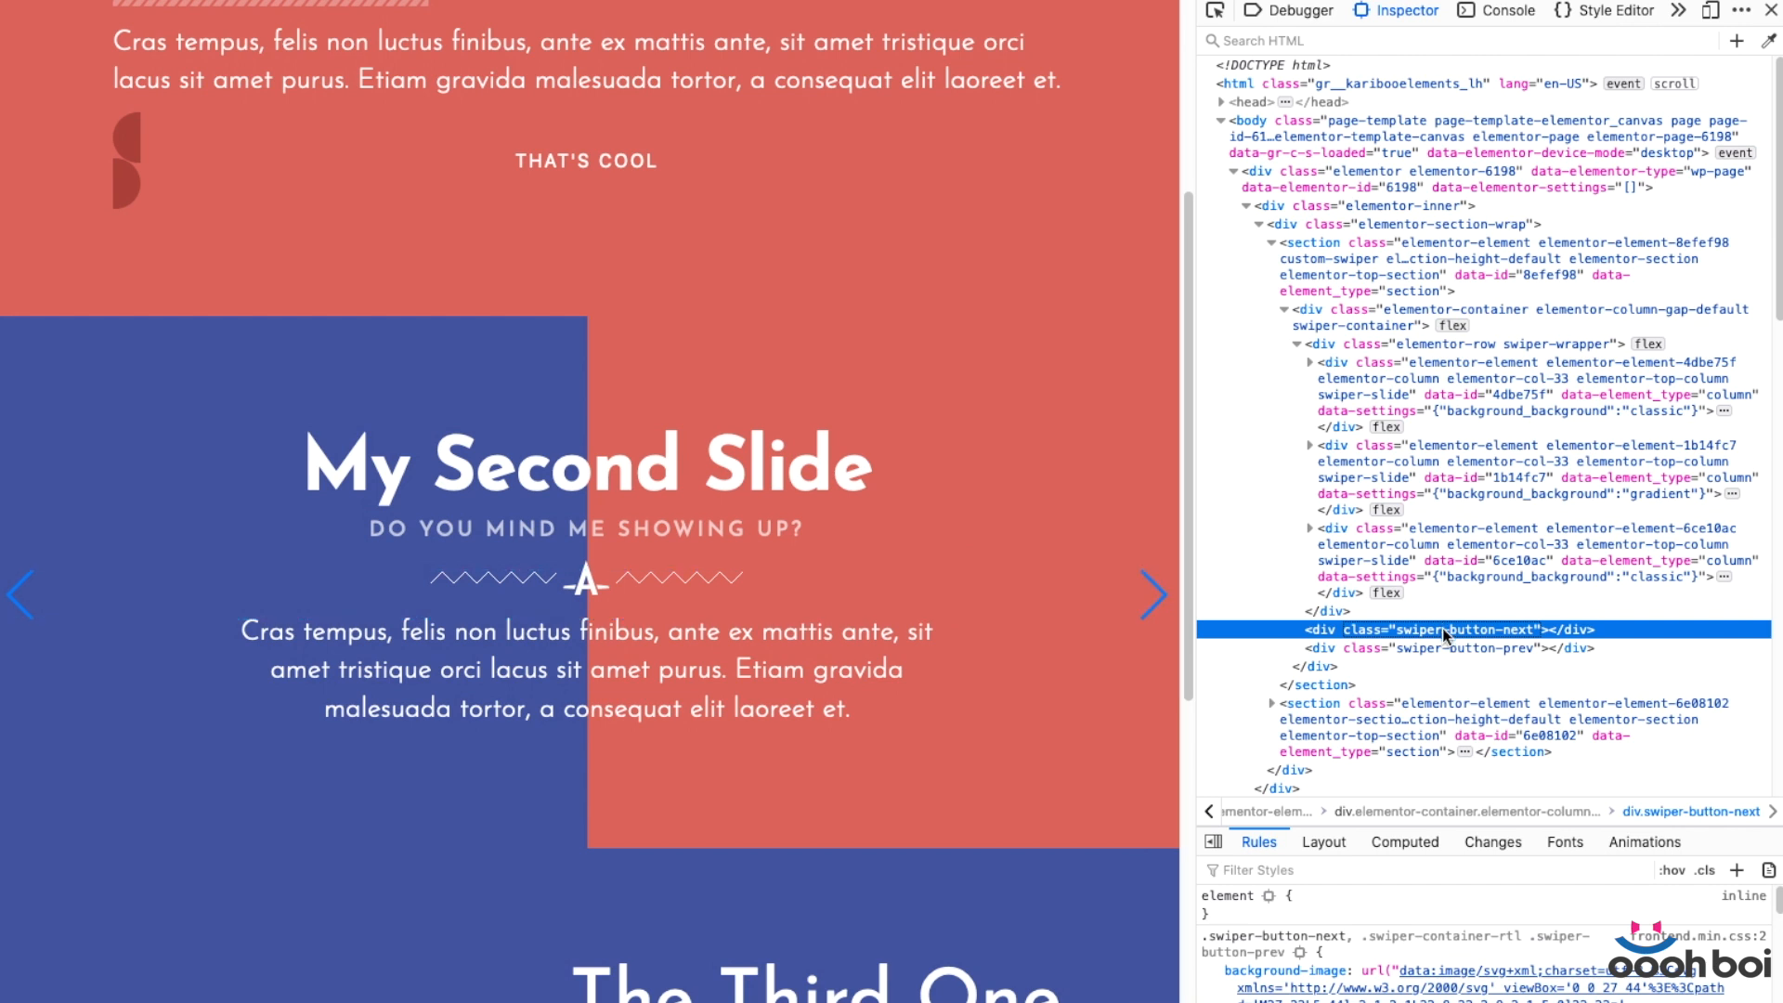
left_click(1440, 648)
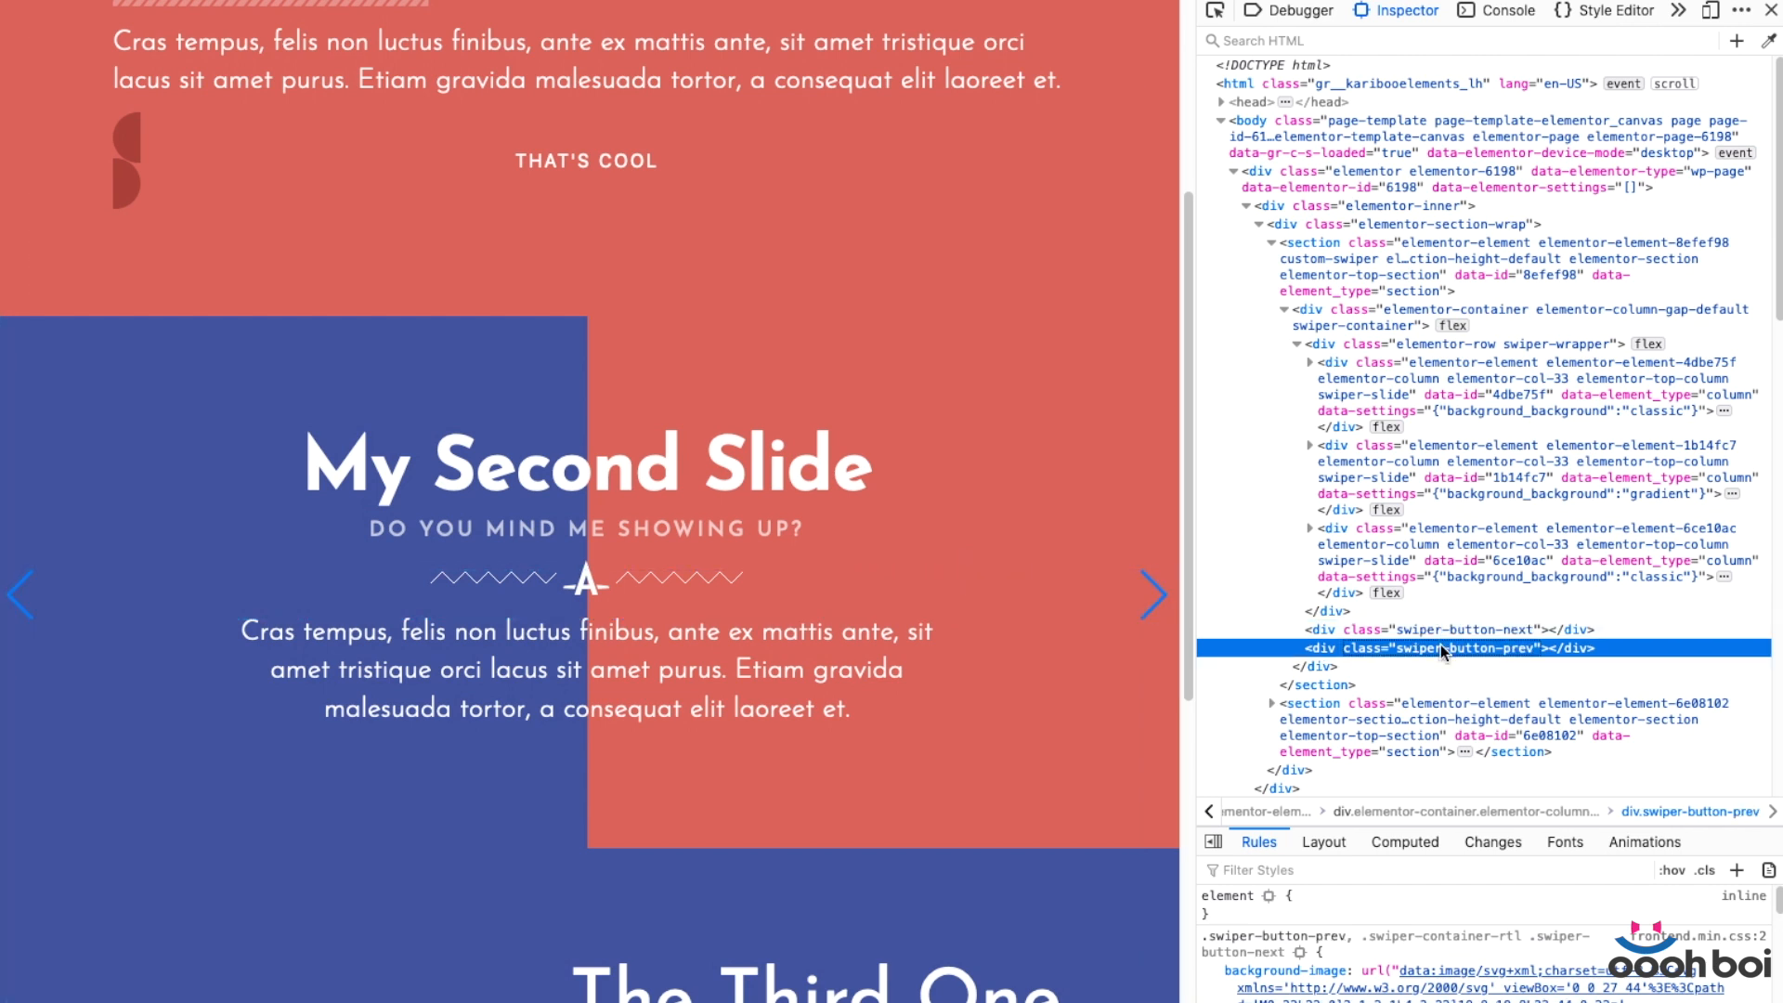
left_click(1441, 628)
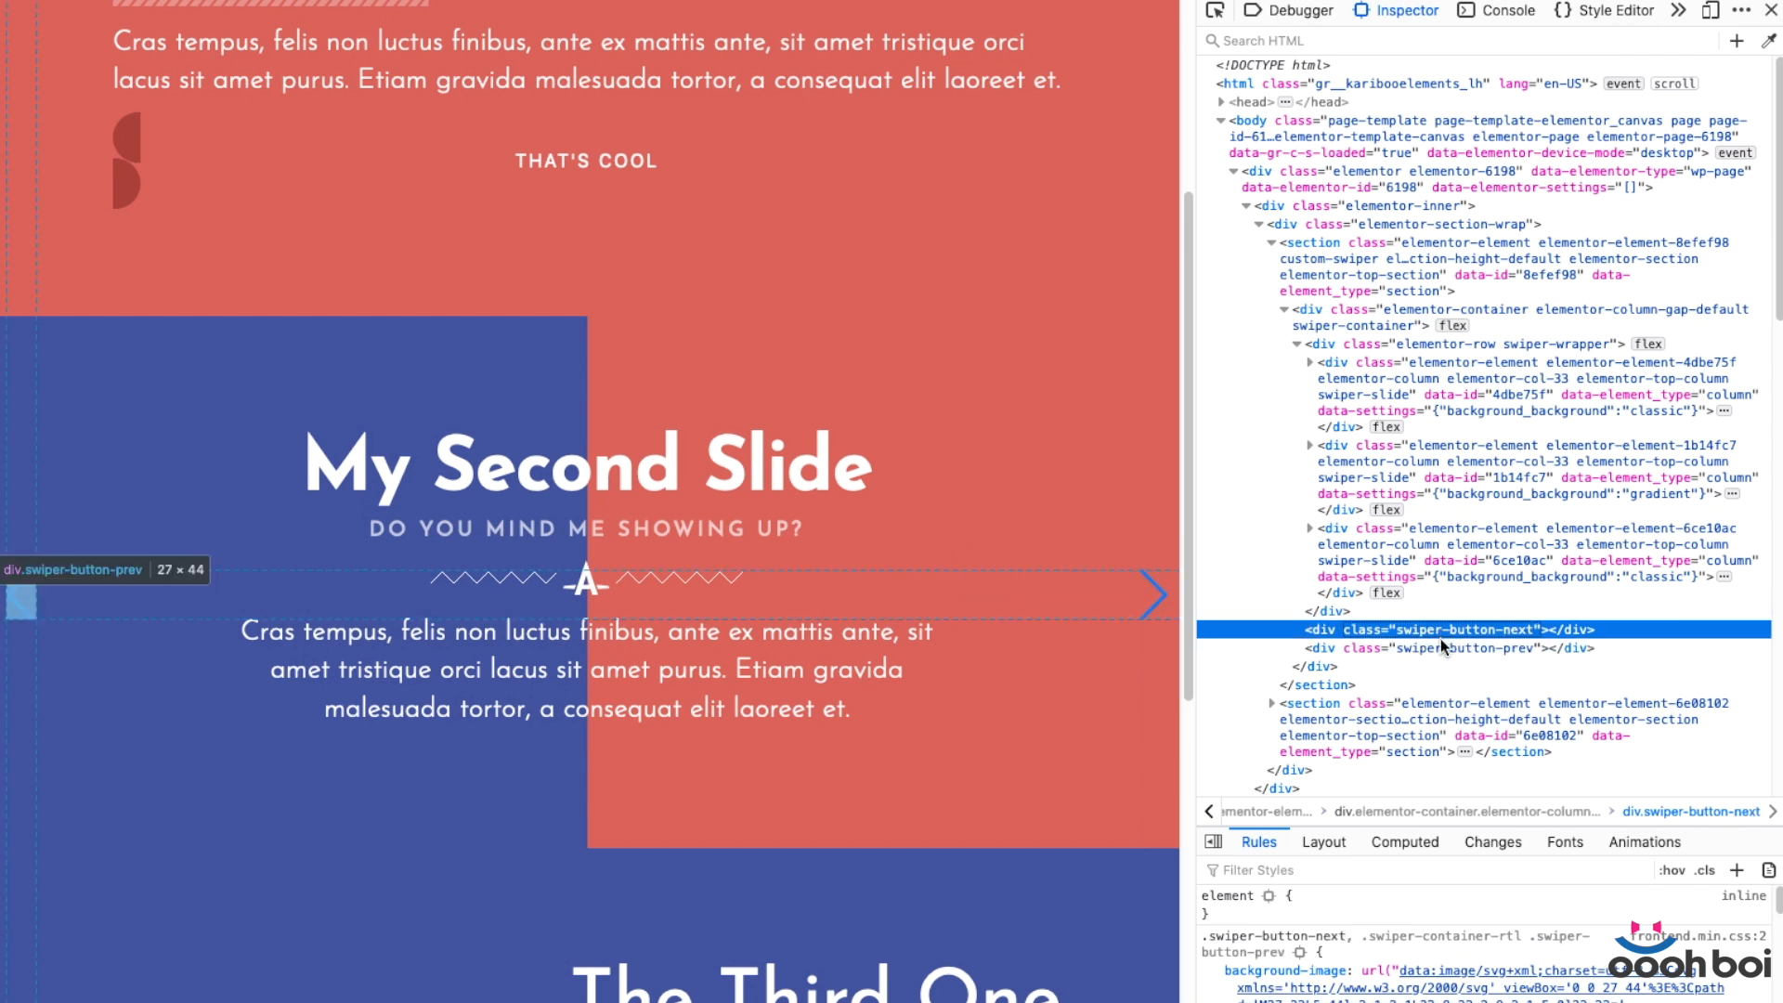
left_click(1441, 644)
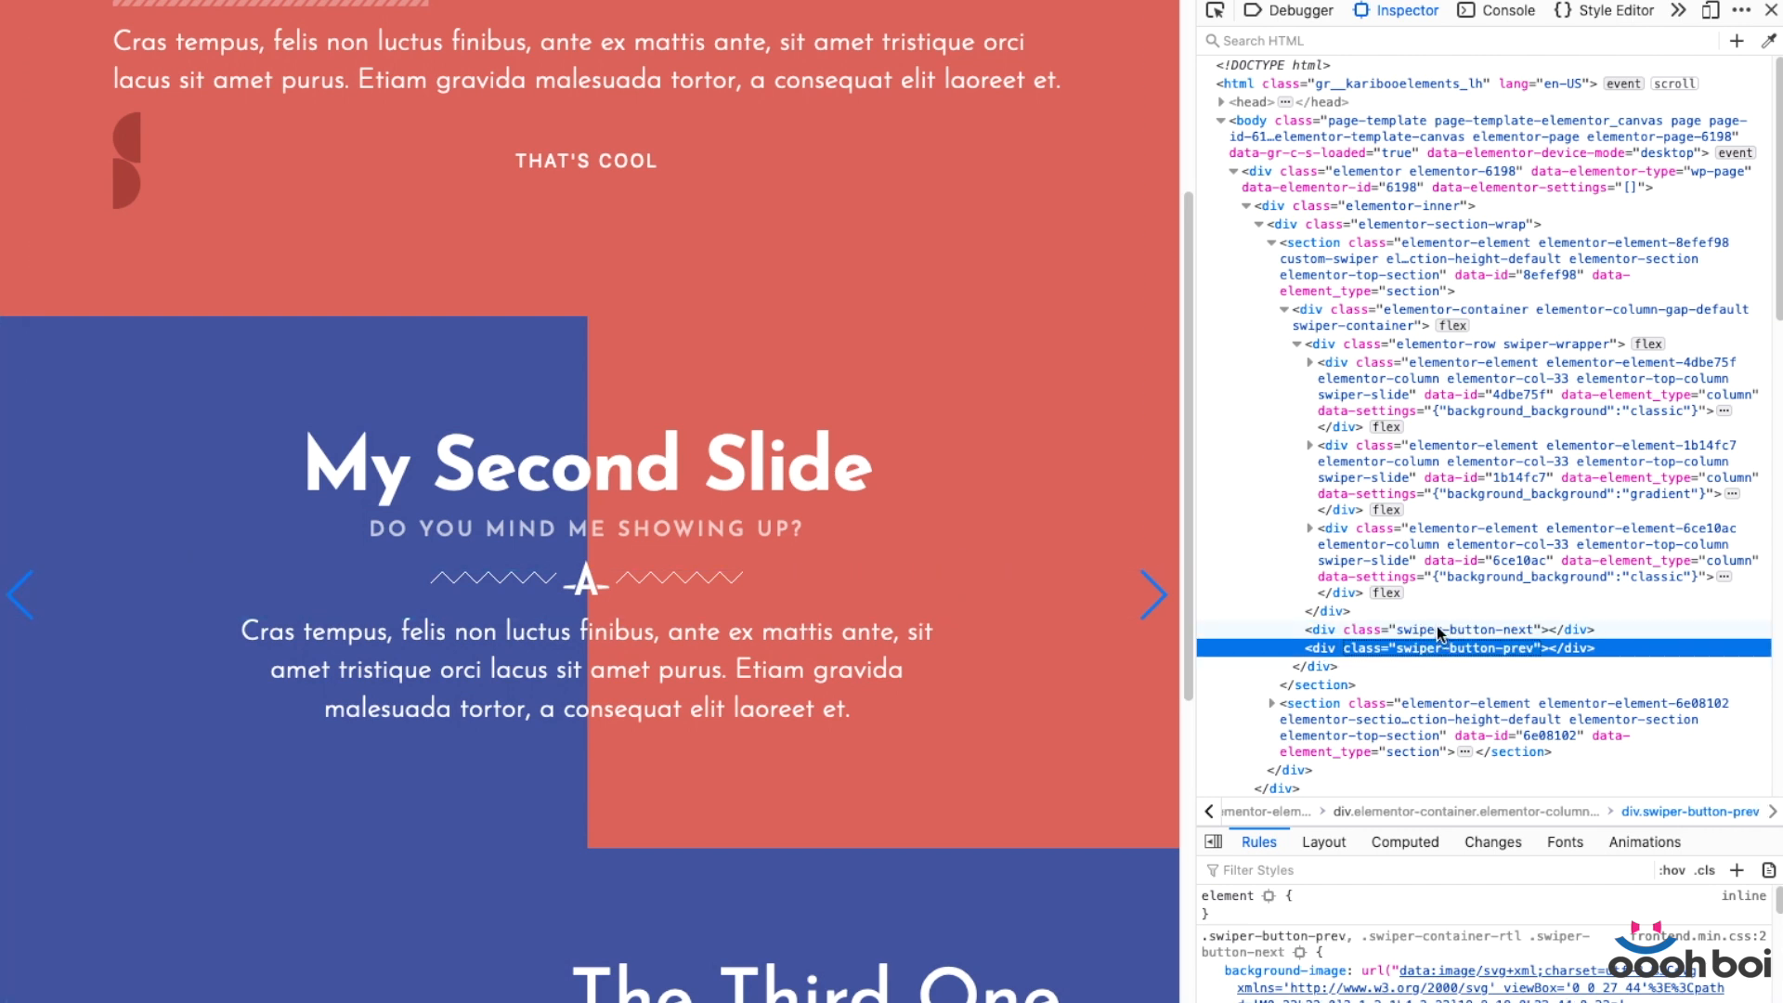
left_click(1441, 631)
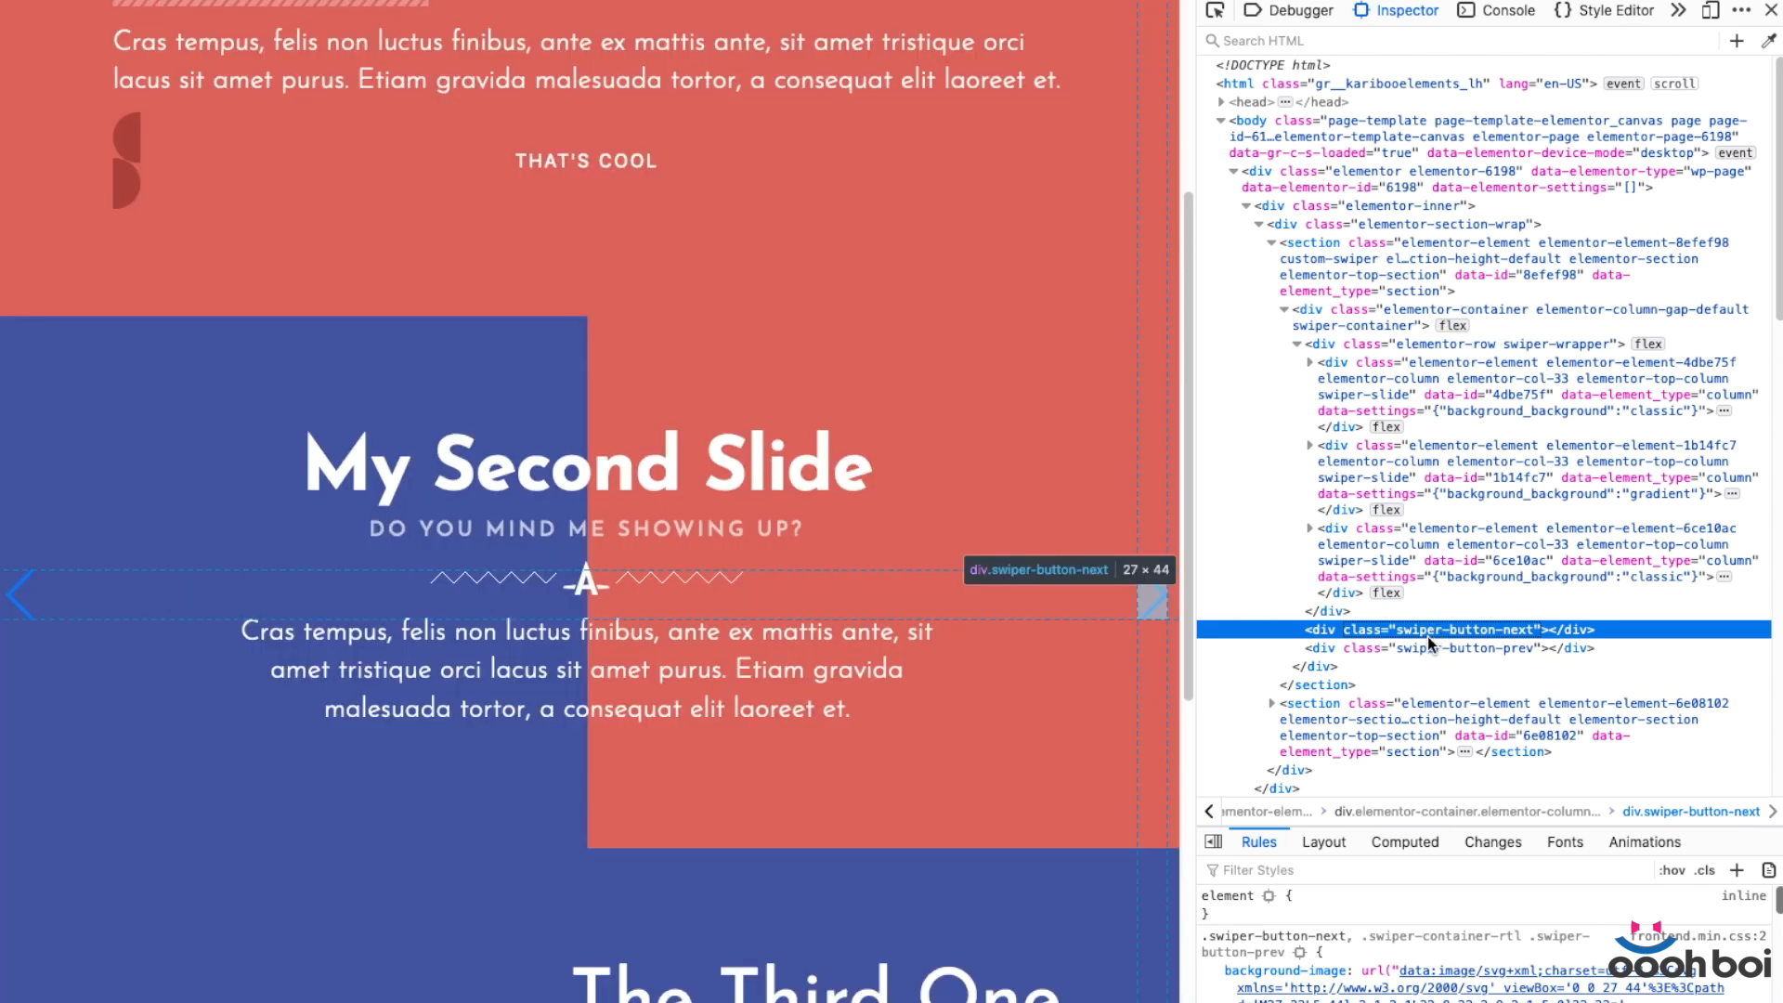
left_click(1432, 651)
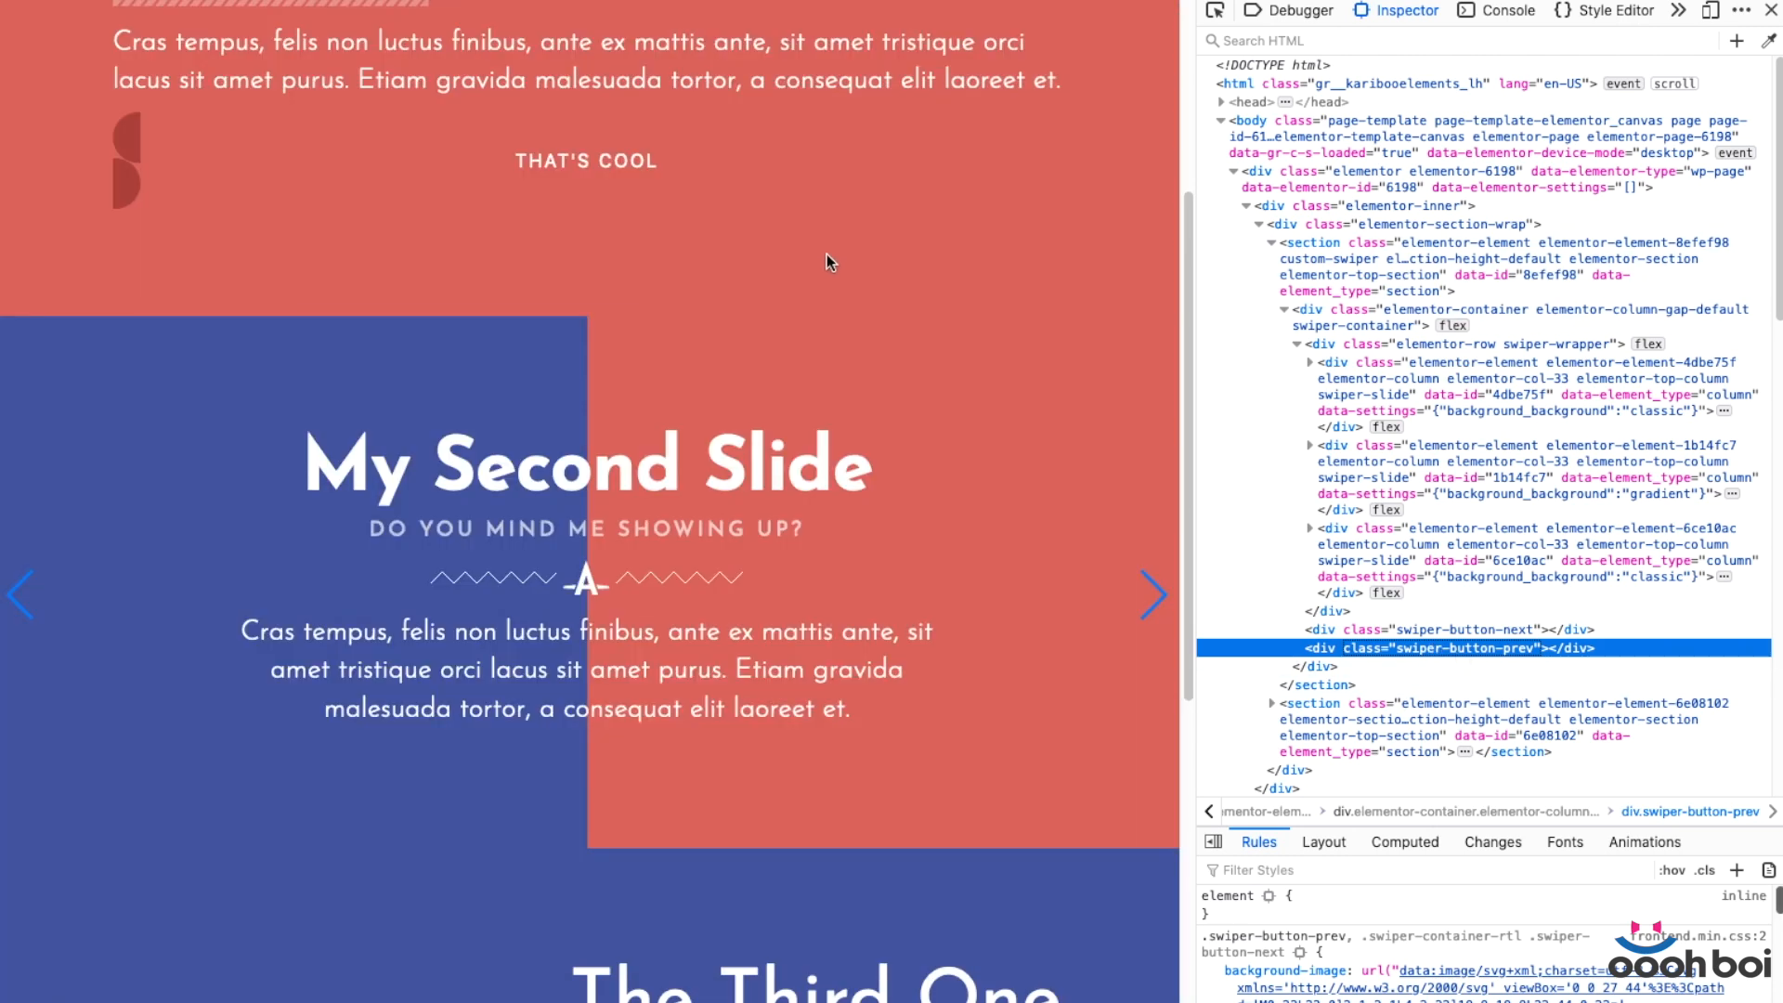
Switch to the Navigation demo's source code and copy the Swiper initialization code, including its navigation options.
scroll(827, 265, "up", 4)
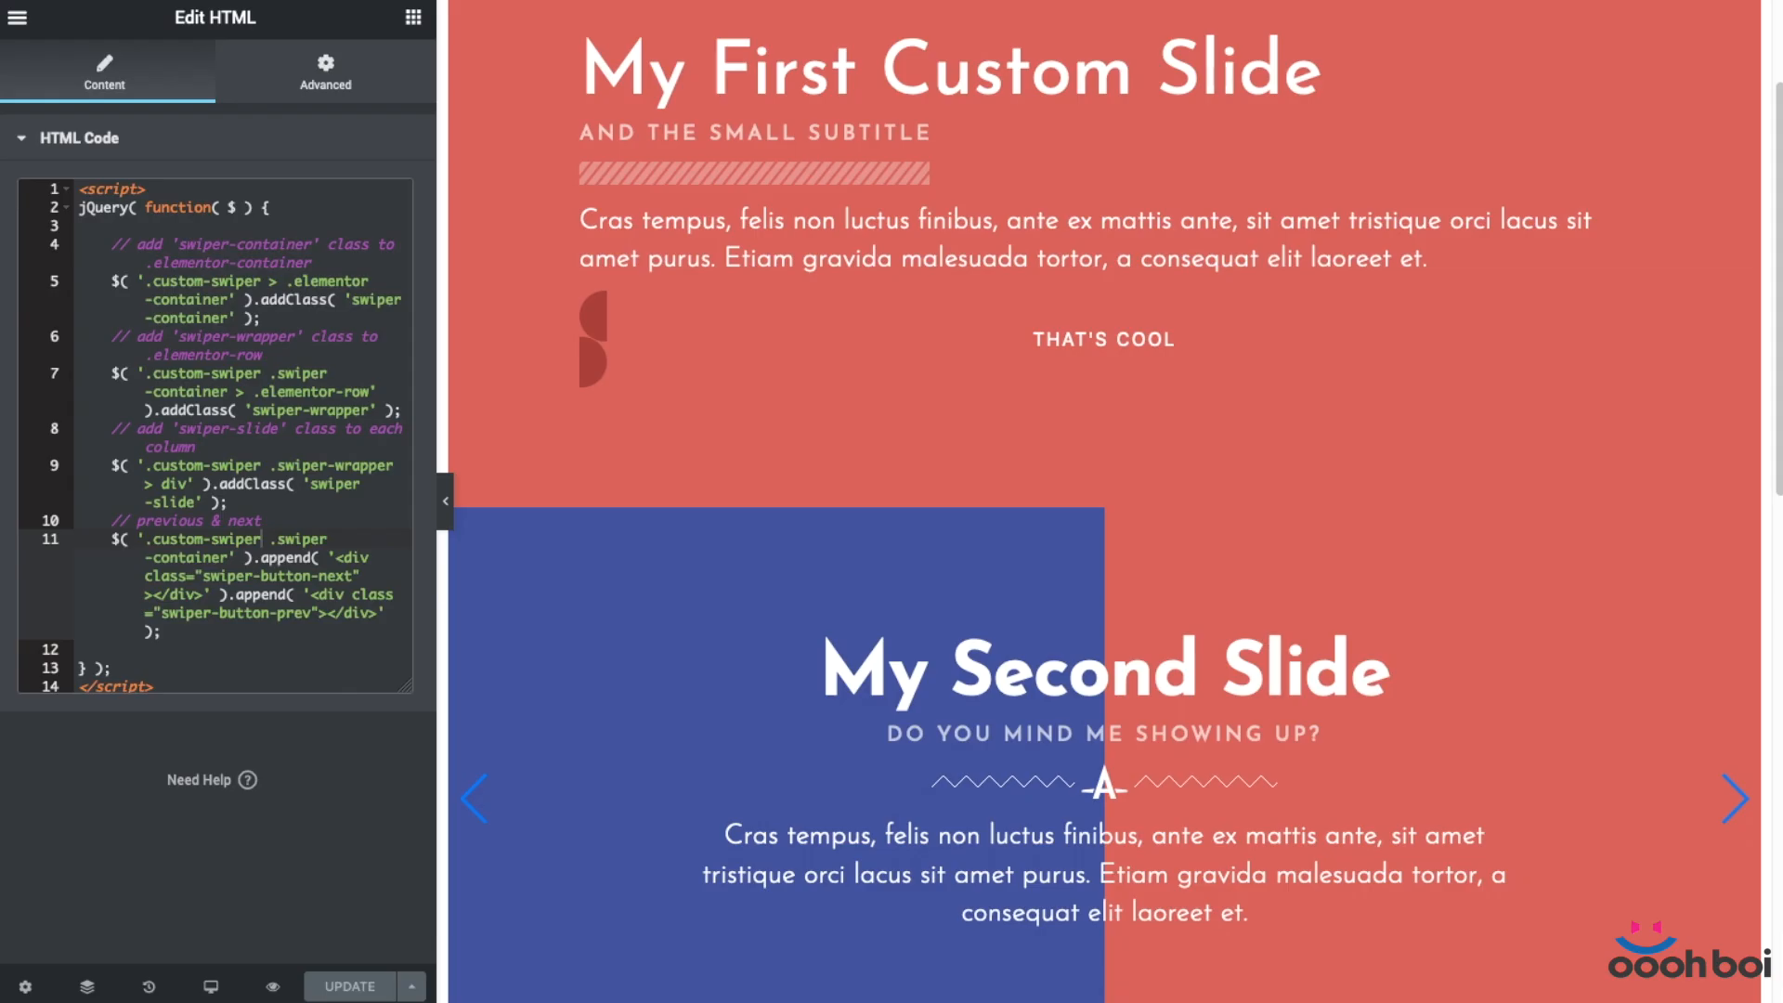
scroll(1081, 193, "up", 2)
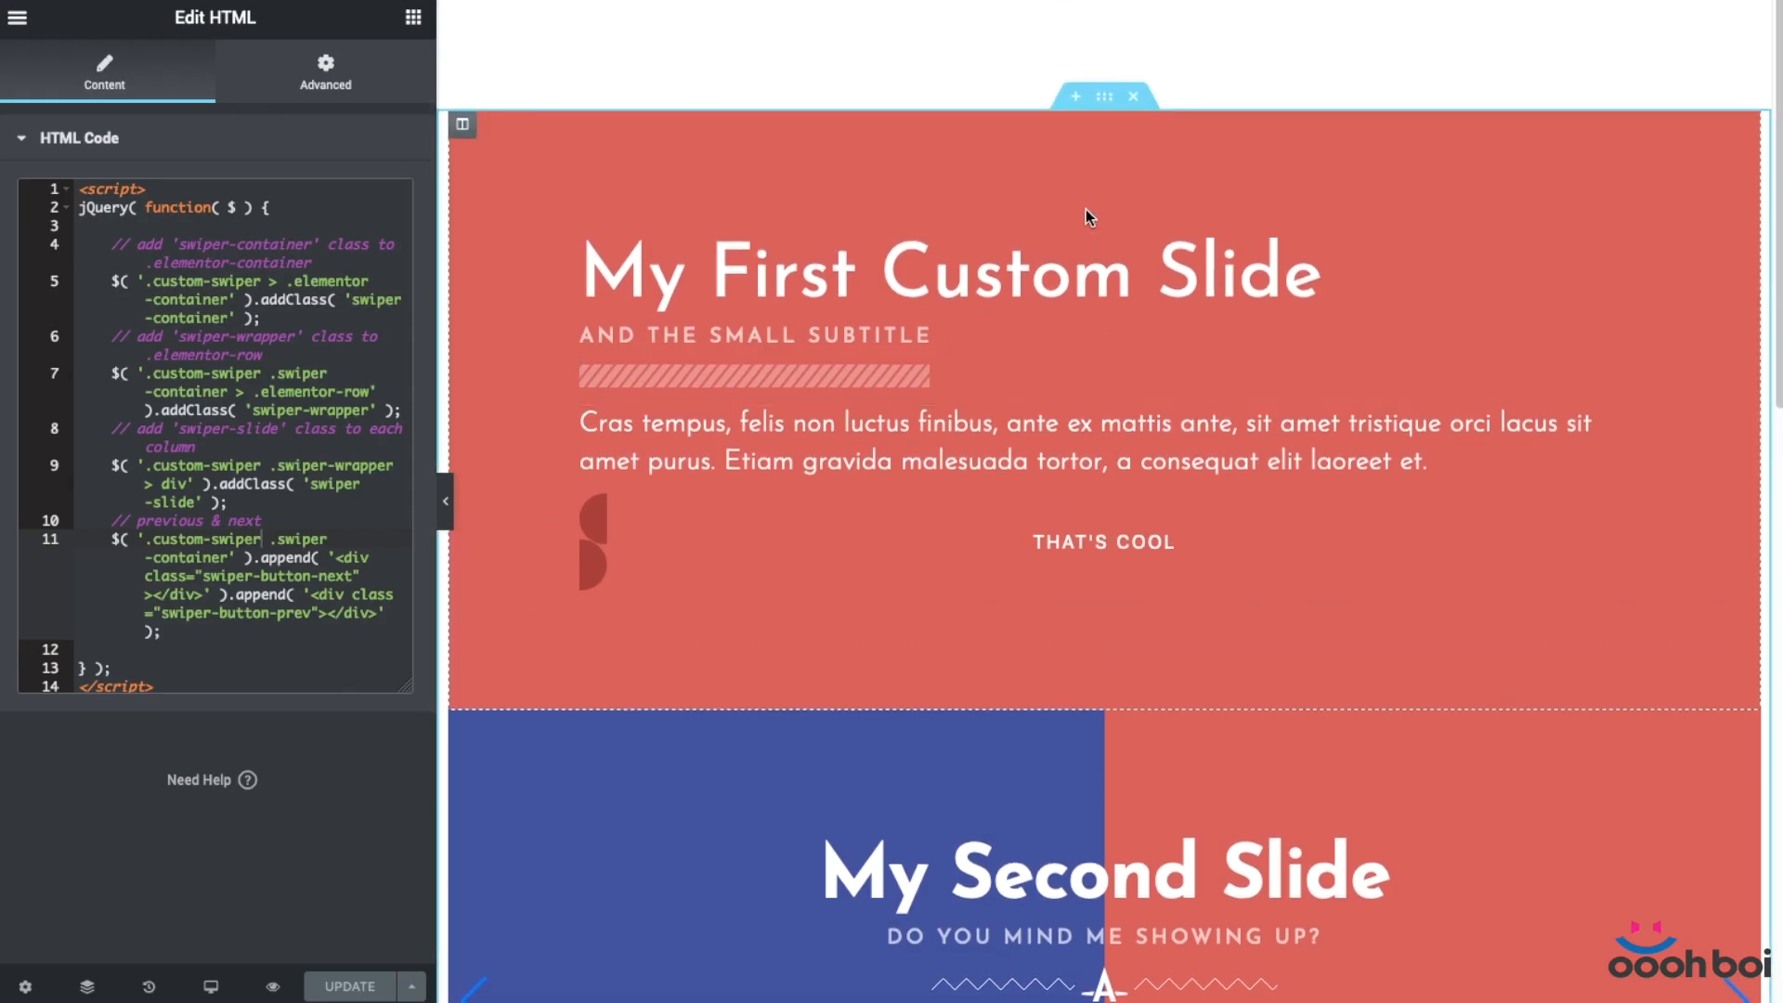
scroll(1087, 212, "down", 3)
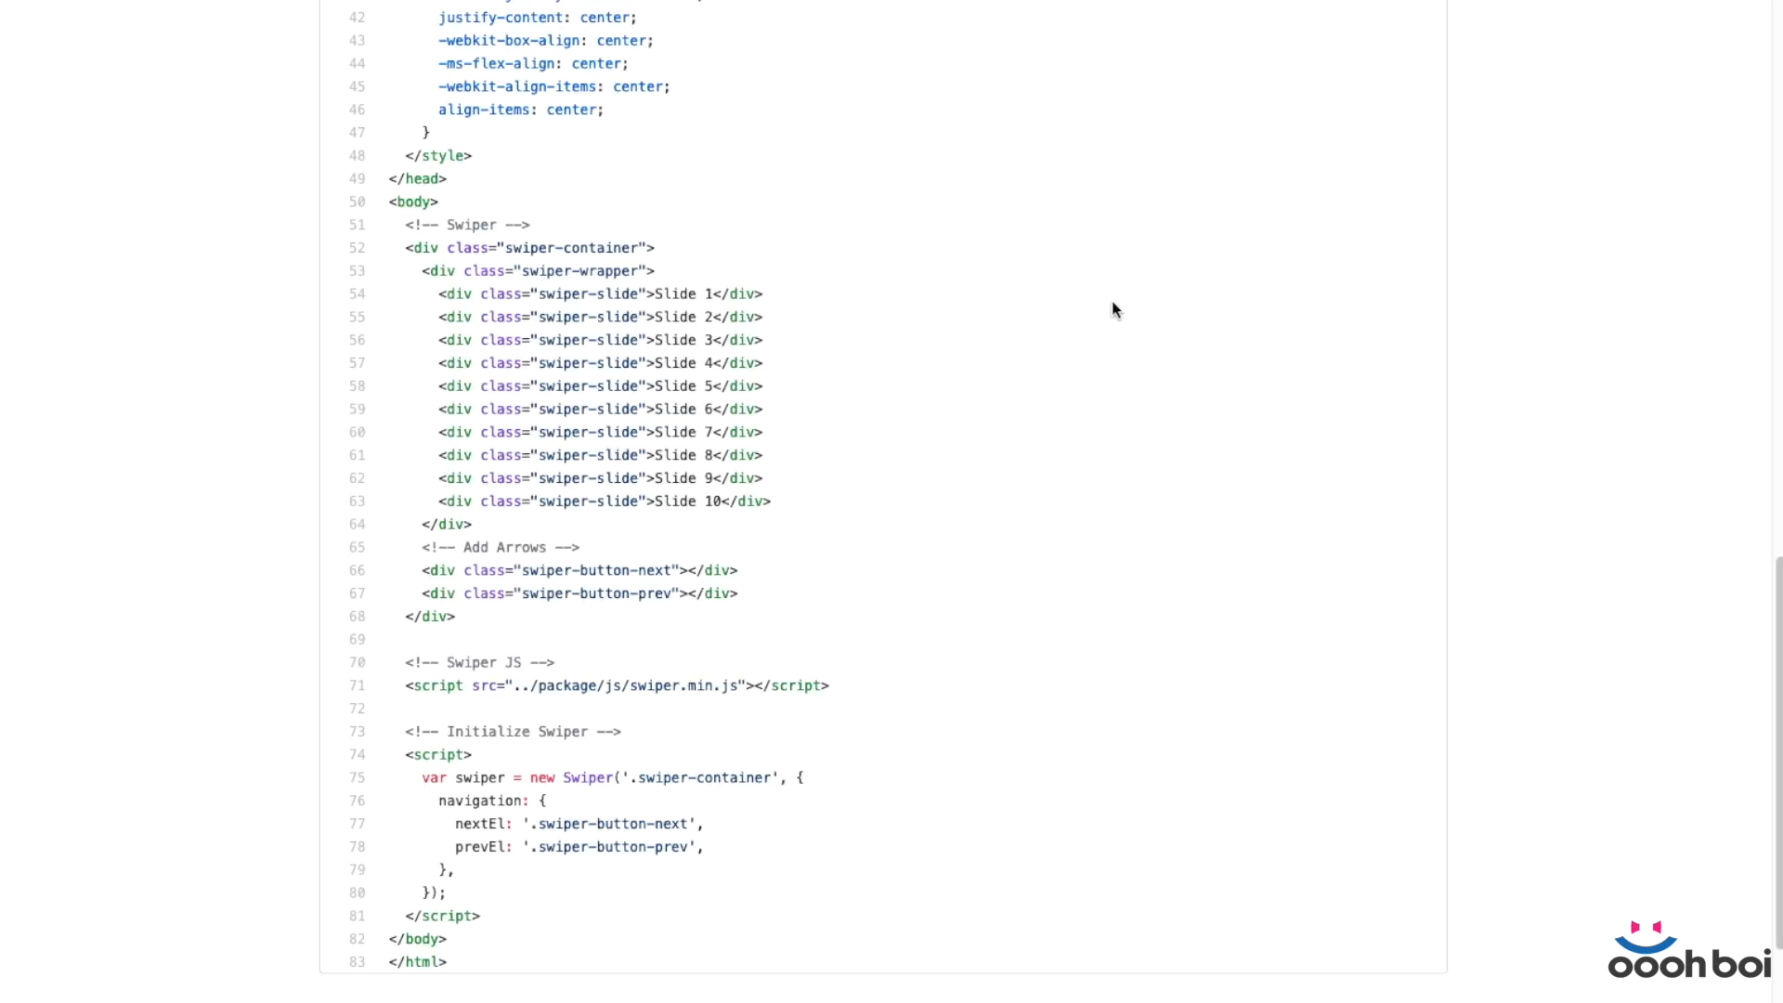
scroll(1113, 308, "down", 3)
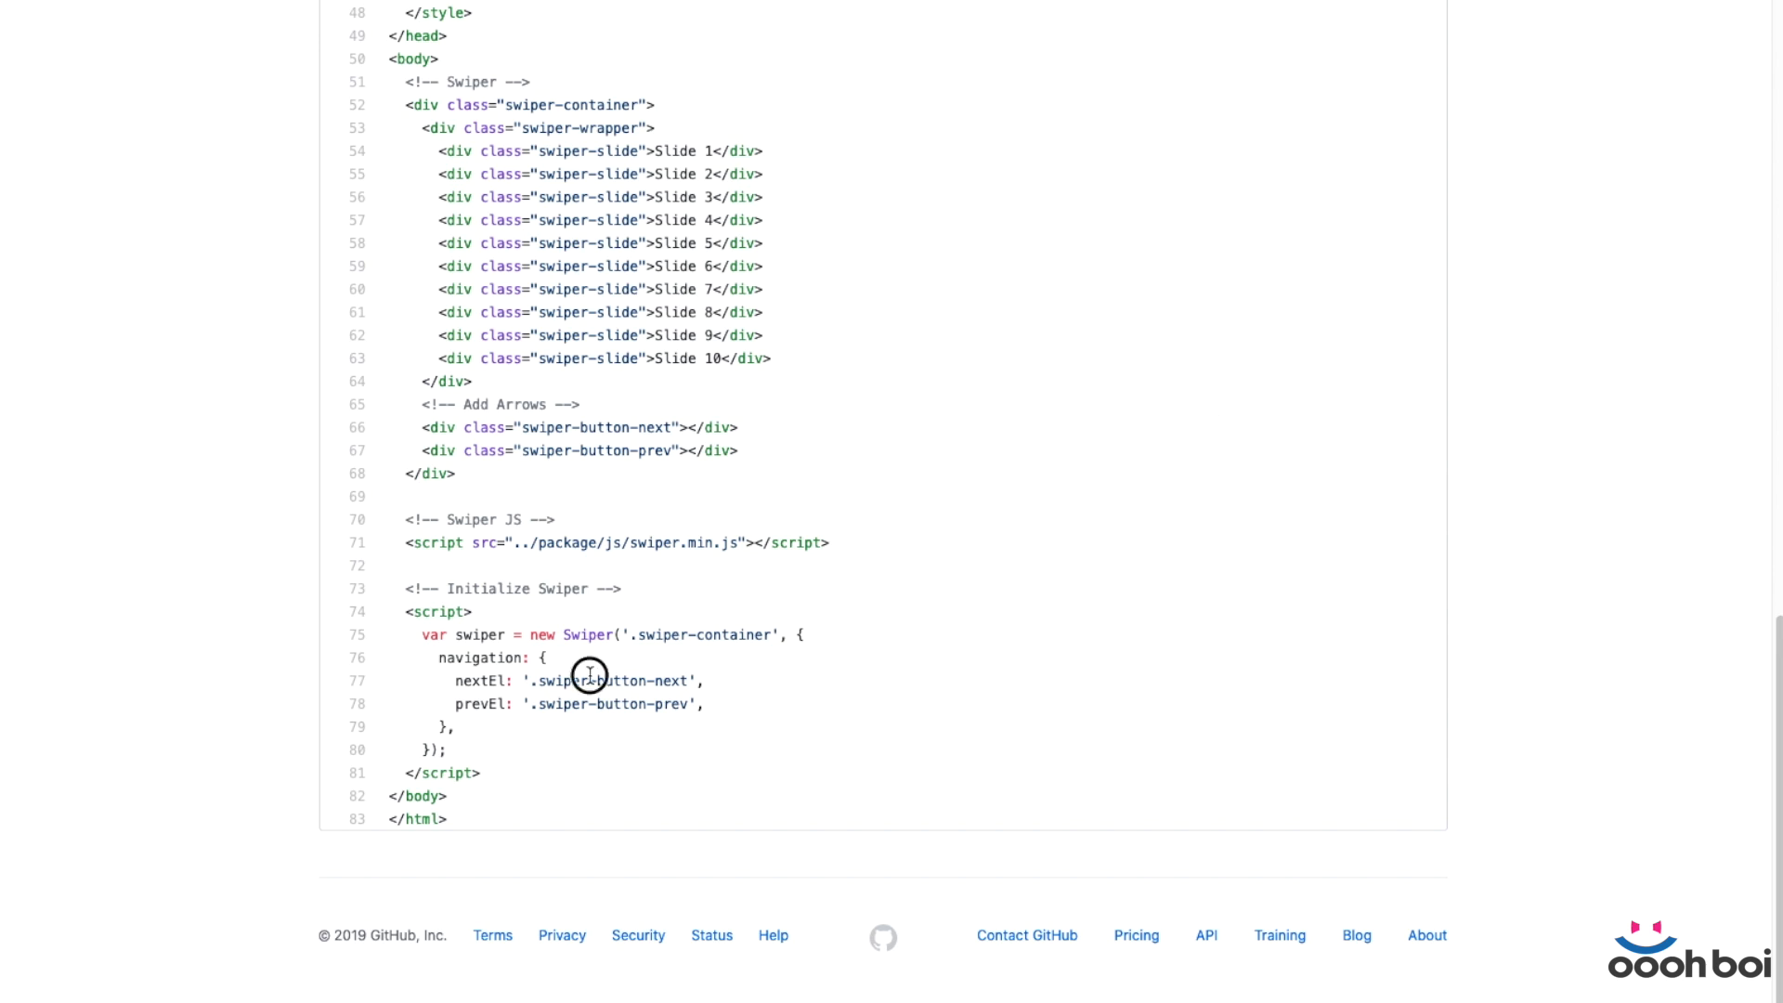
left_click_drag(452, 754, 392, 639)
key("ctrl+c")
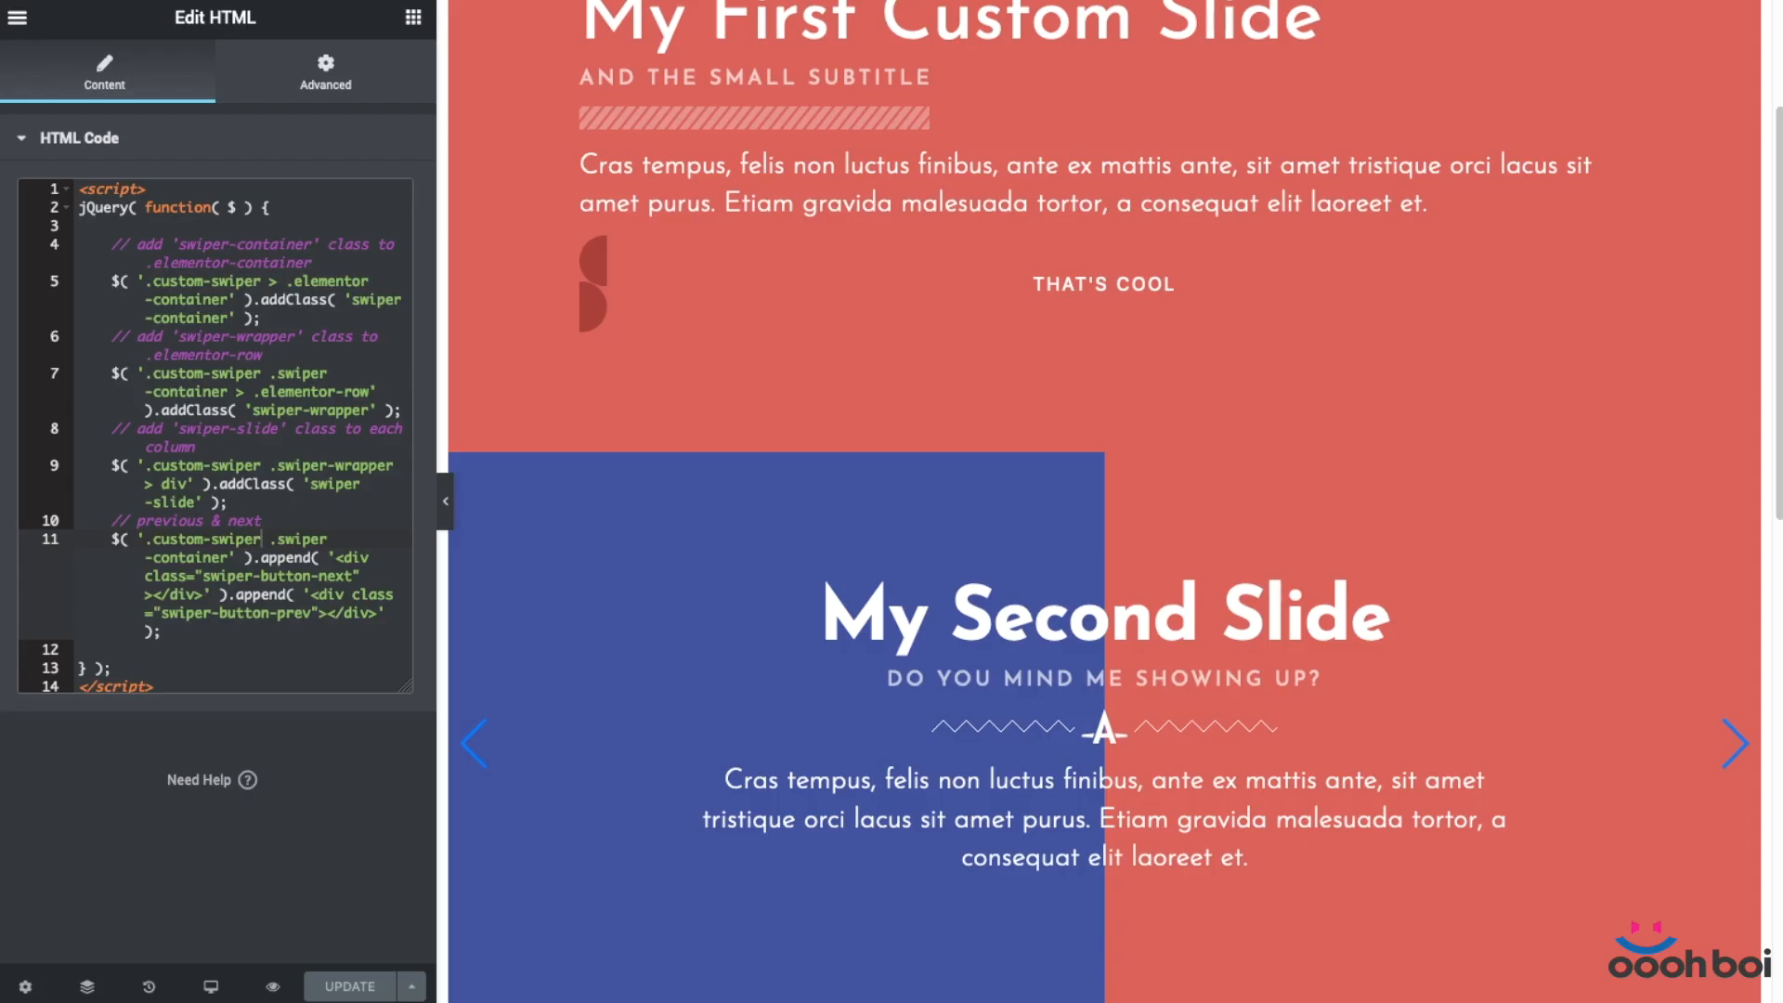
Return to the Elementor editor and paste the Swiper initialization code below the previous and next buttons statement in the HTML widget.
left_click(179, 634)
key("Return")
key("Return")
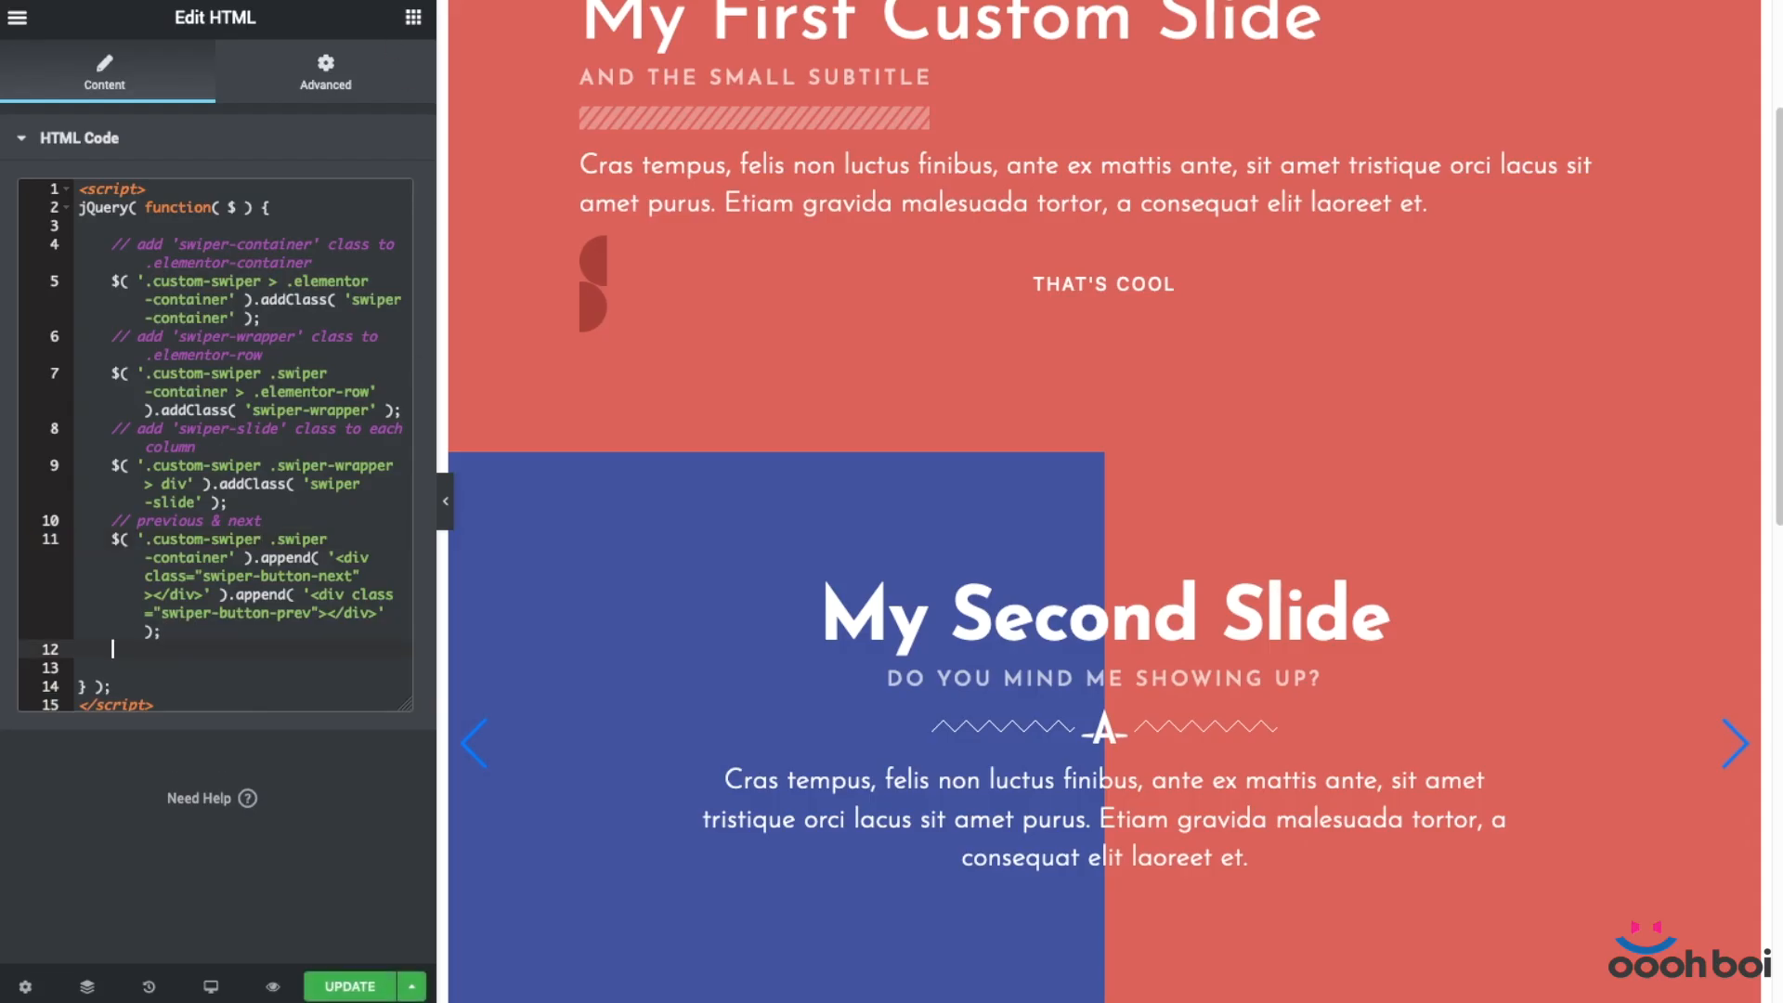
key("ctrl+v")
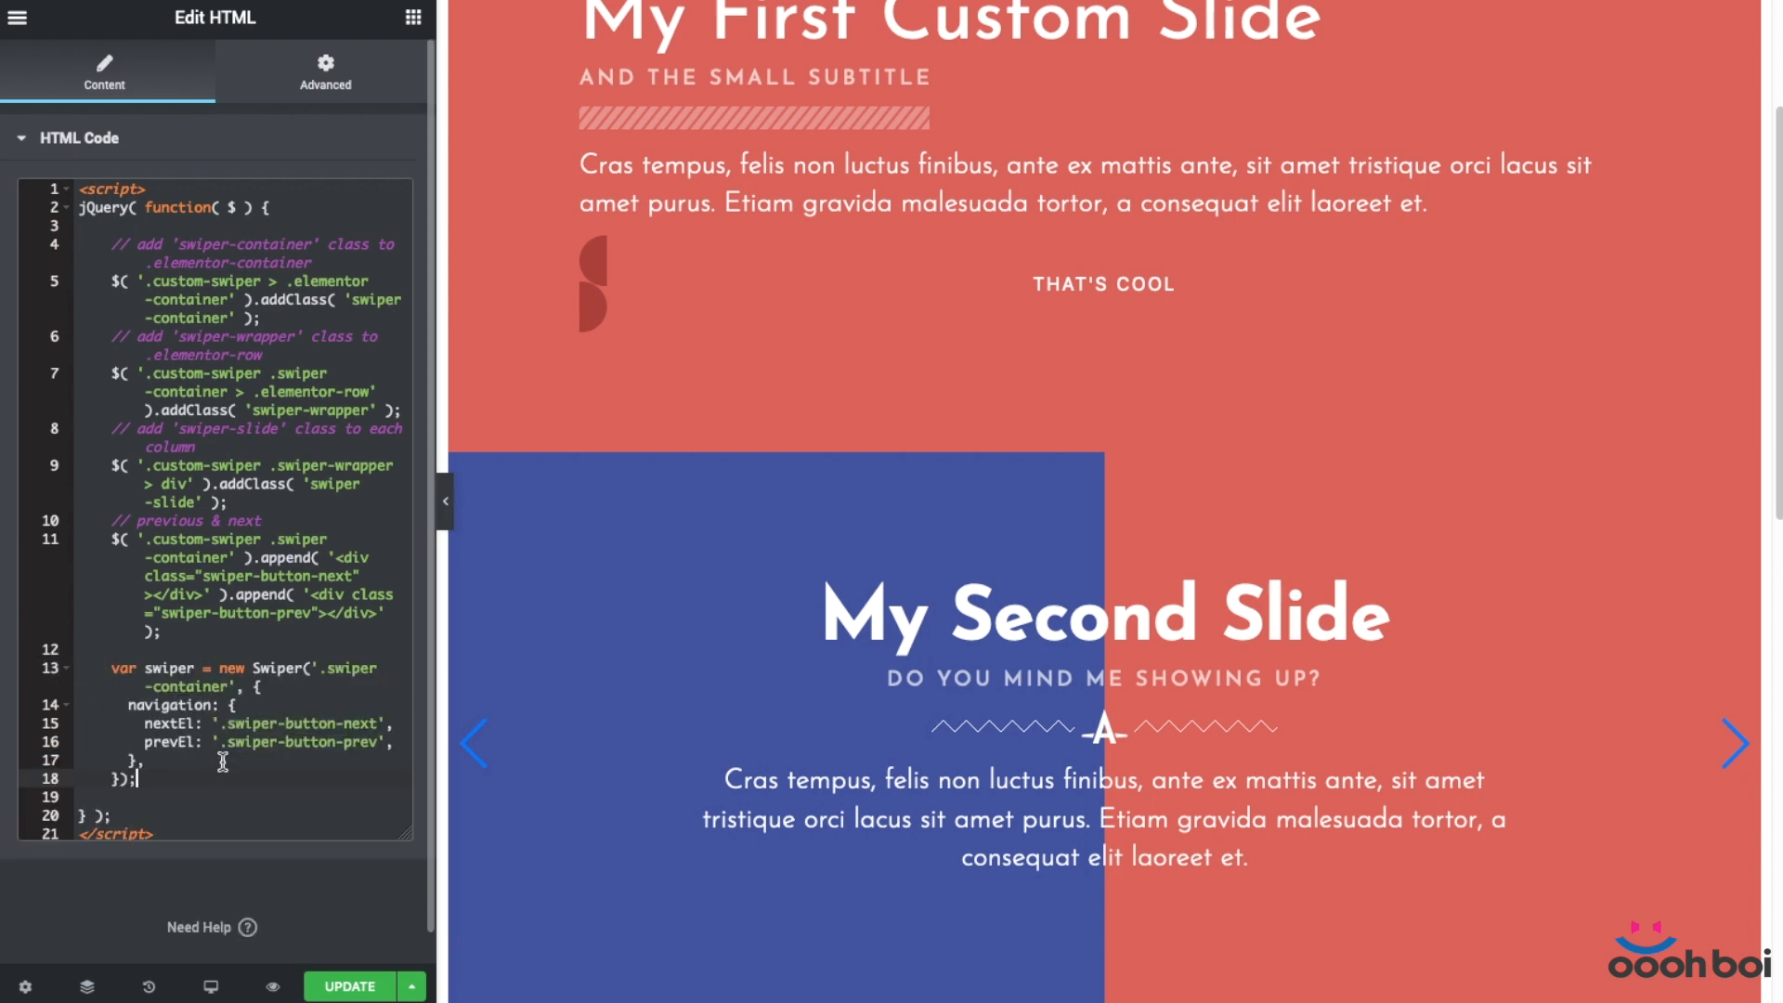
Test the slider's next and previous arrows in the editor canvas and return to the first slide.
scroll(1533, 688, "down", 4)
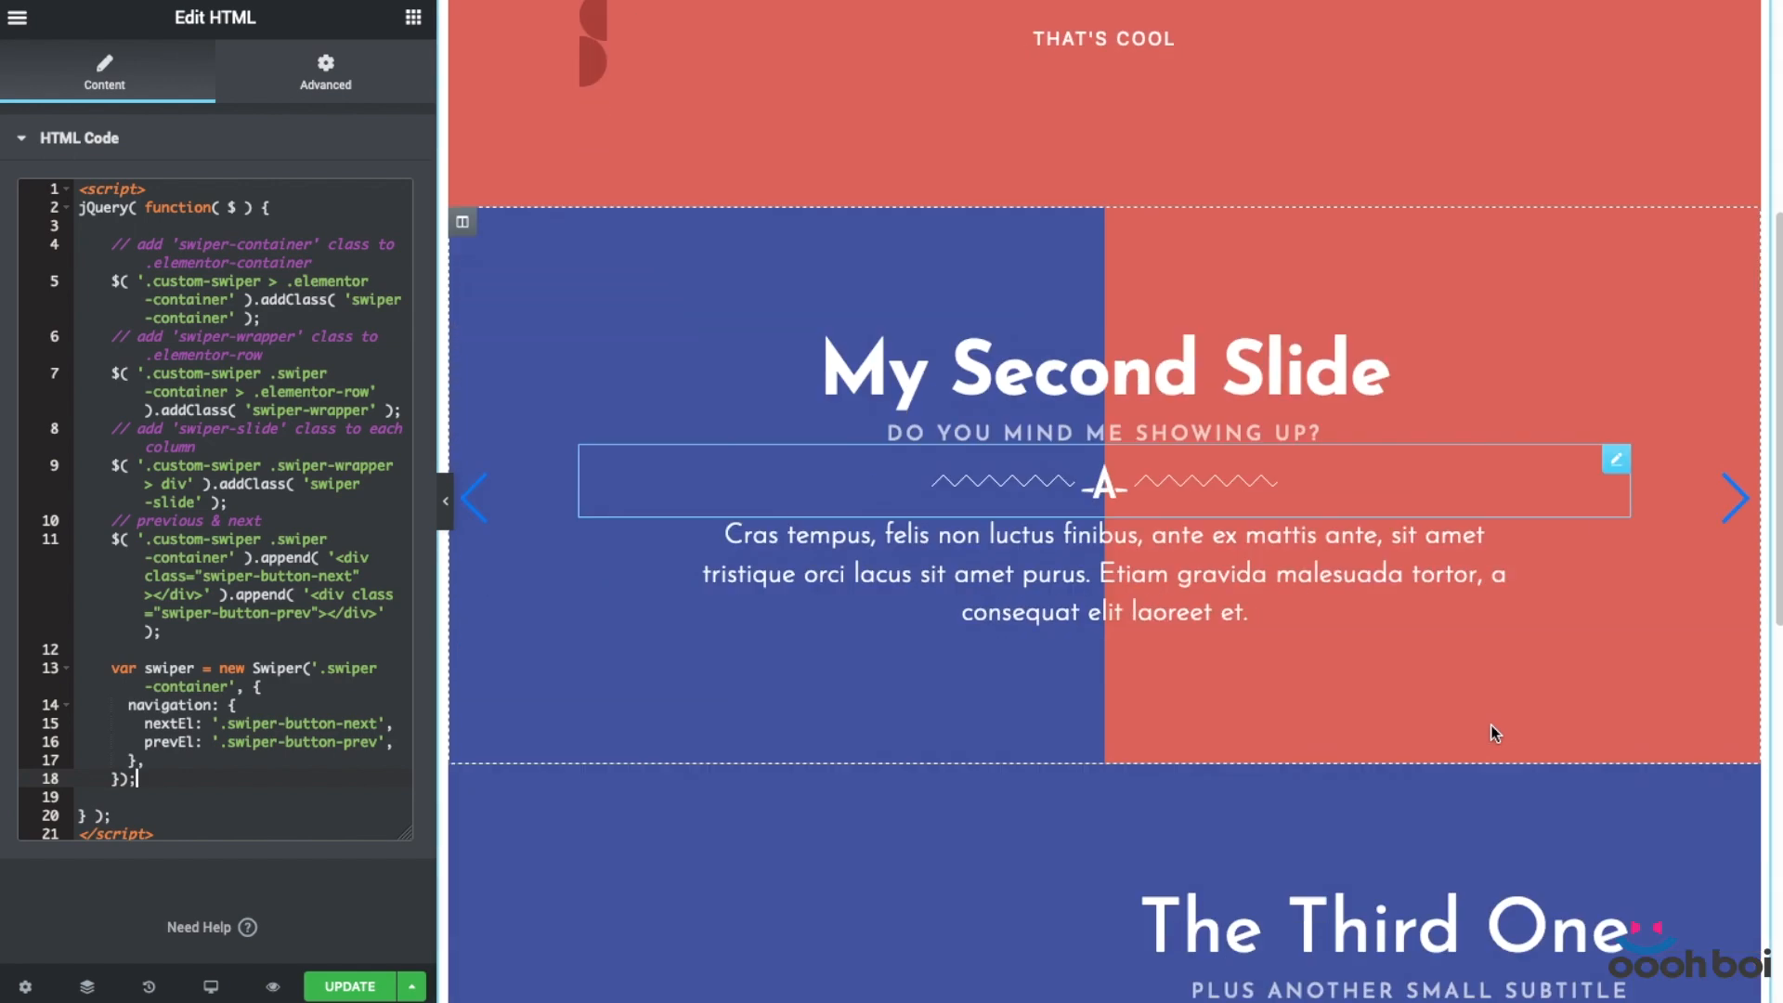
left_click(1718, 371)
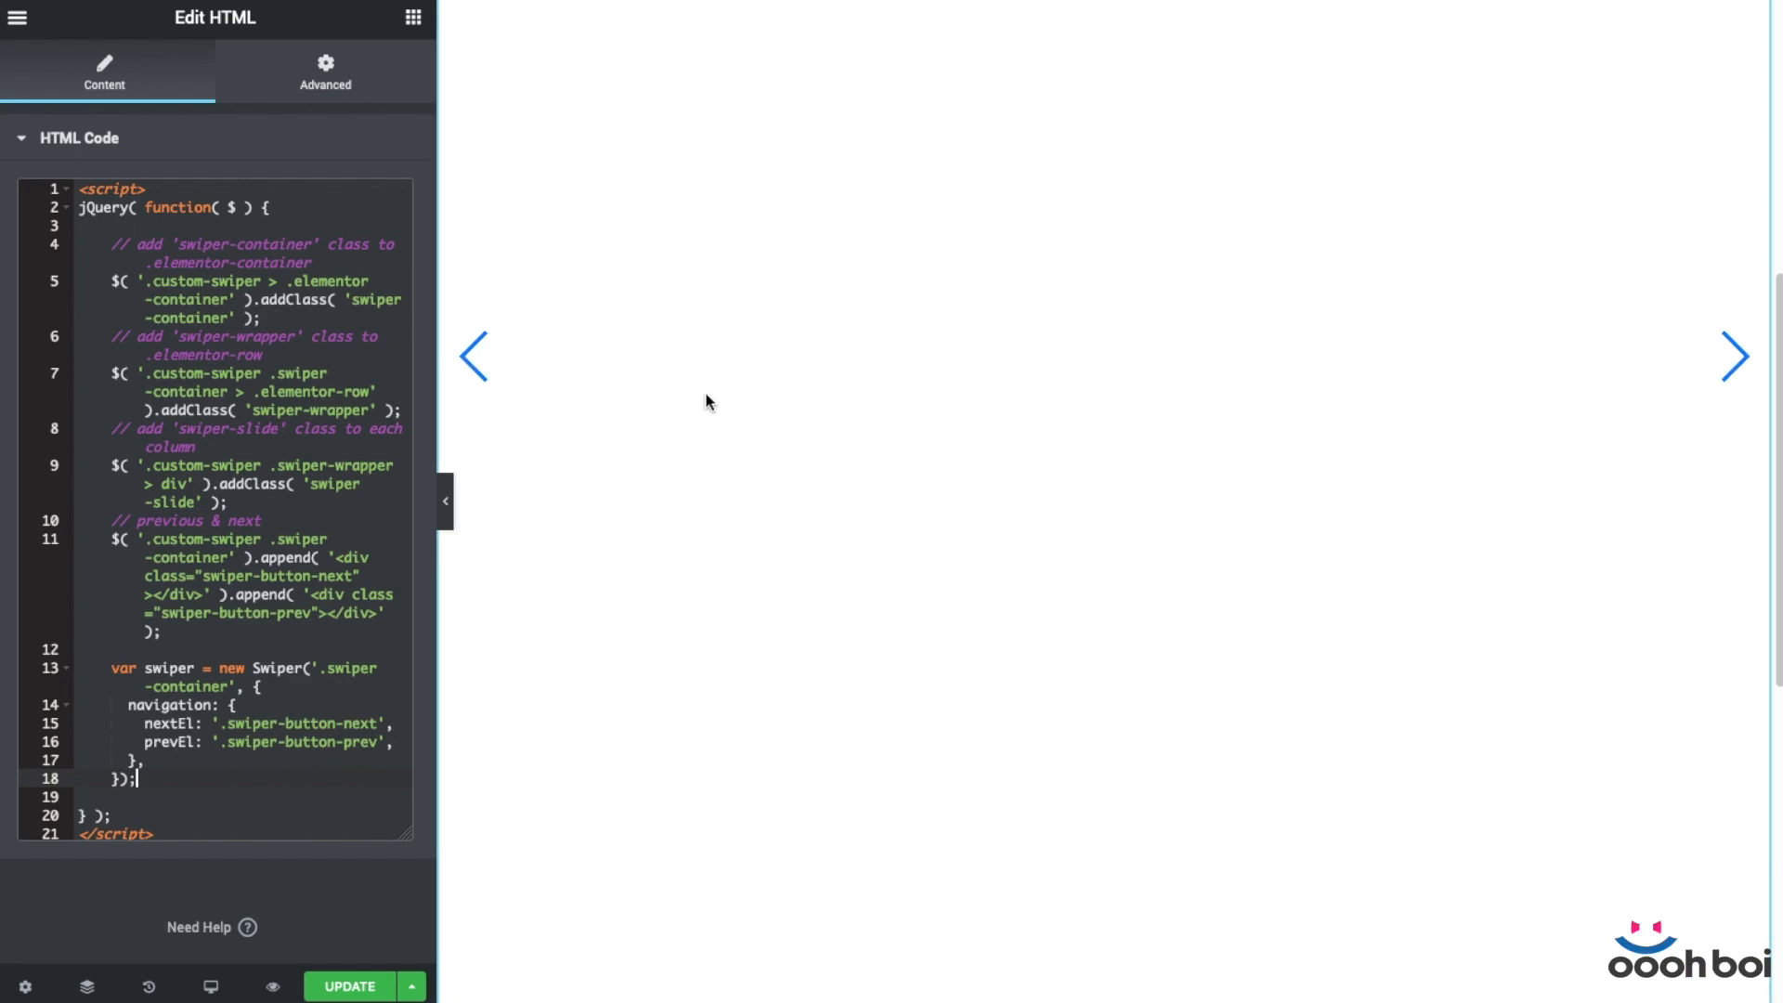
left_click(472, 367)
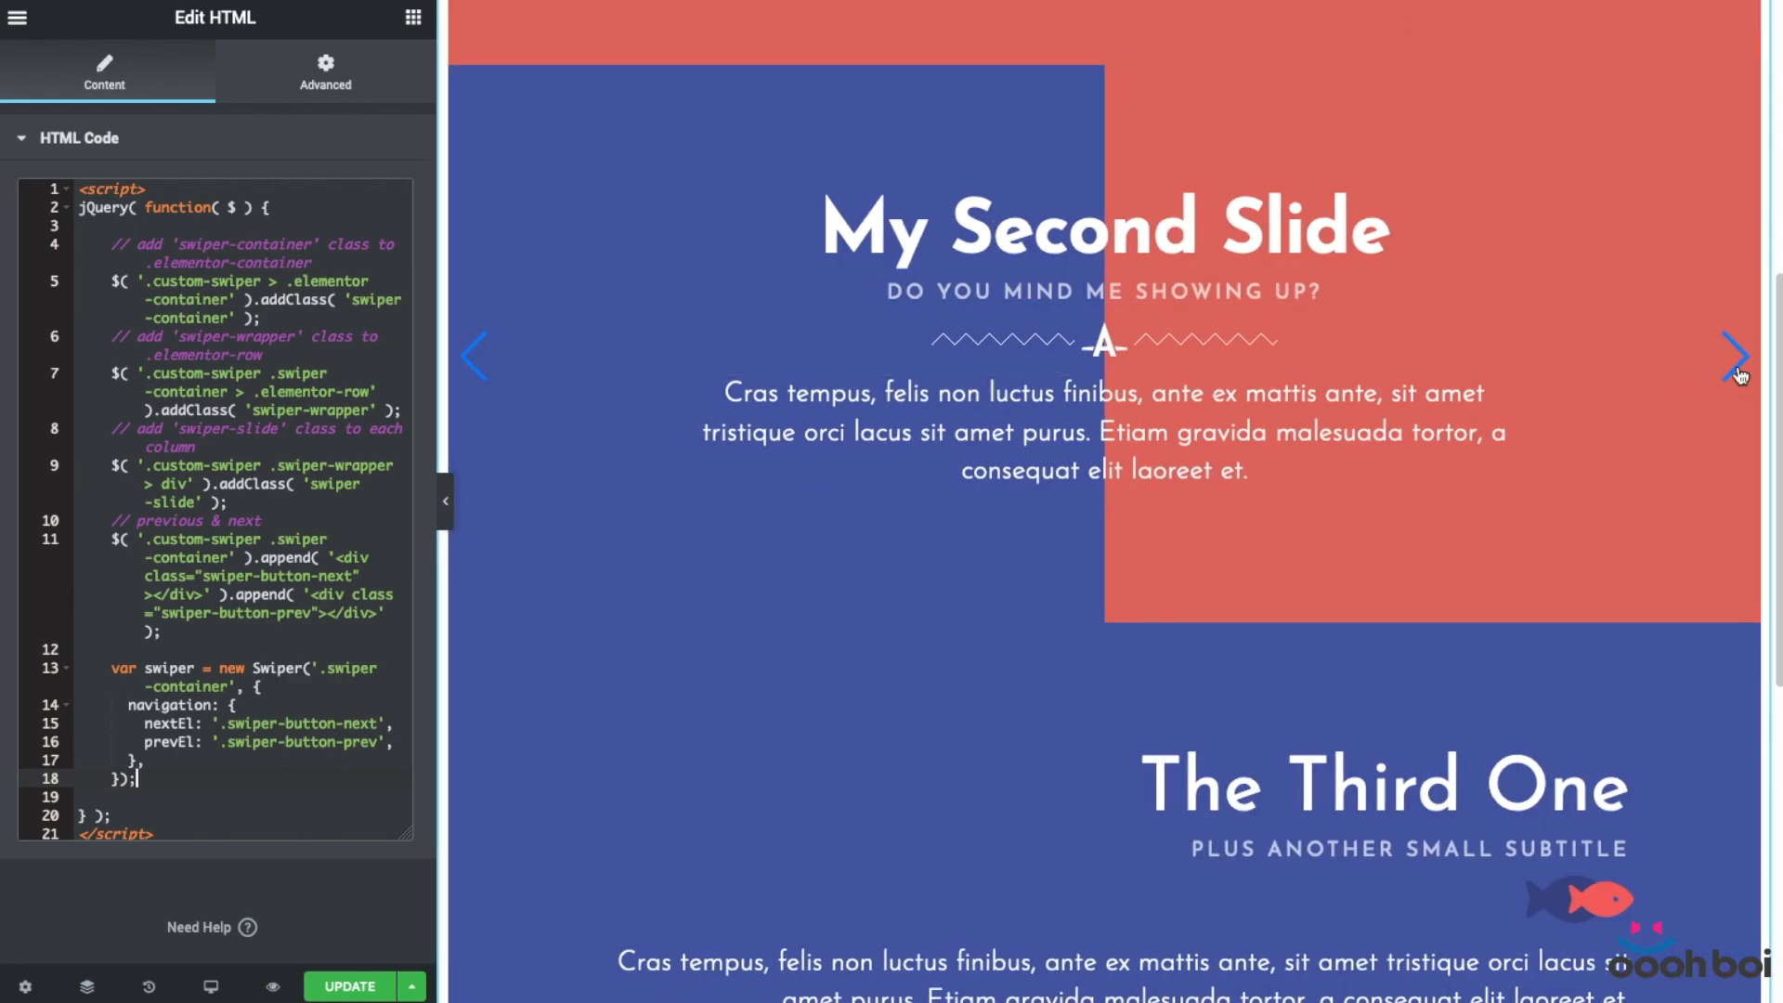
left_click(1737, 373)
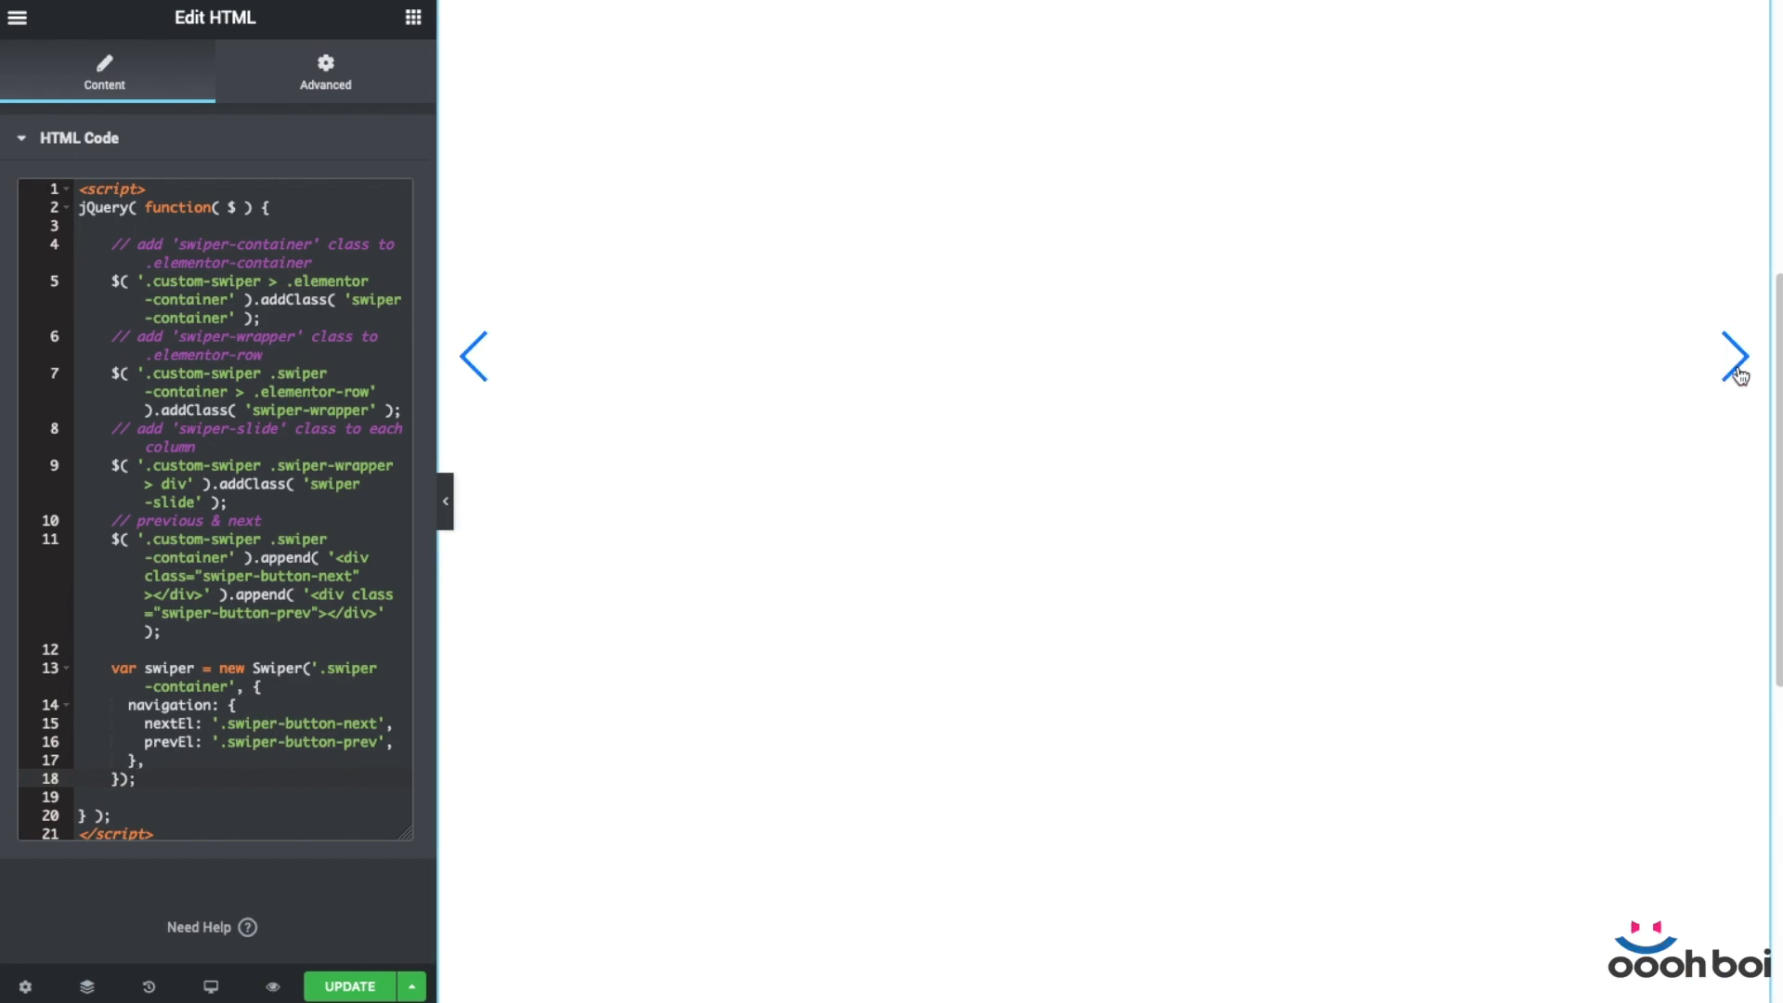
left_click(478, 364)
scroll(1178, 334, "up", 7)
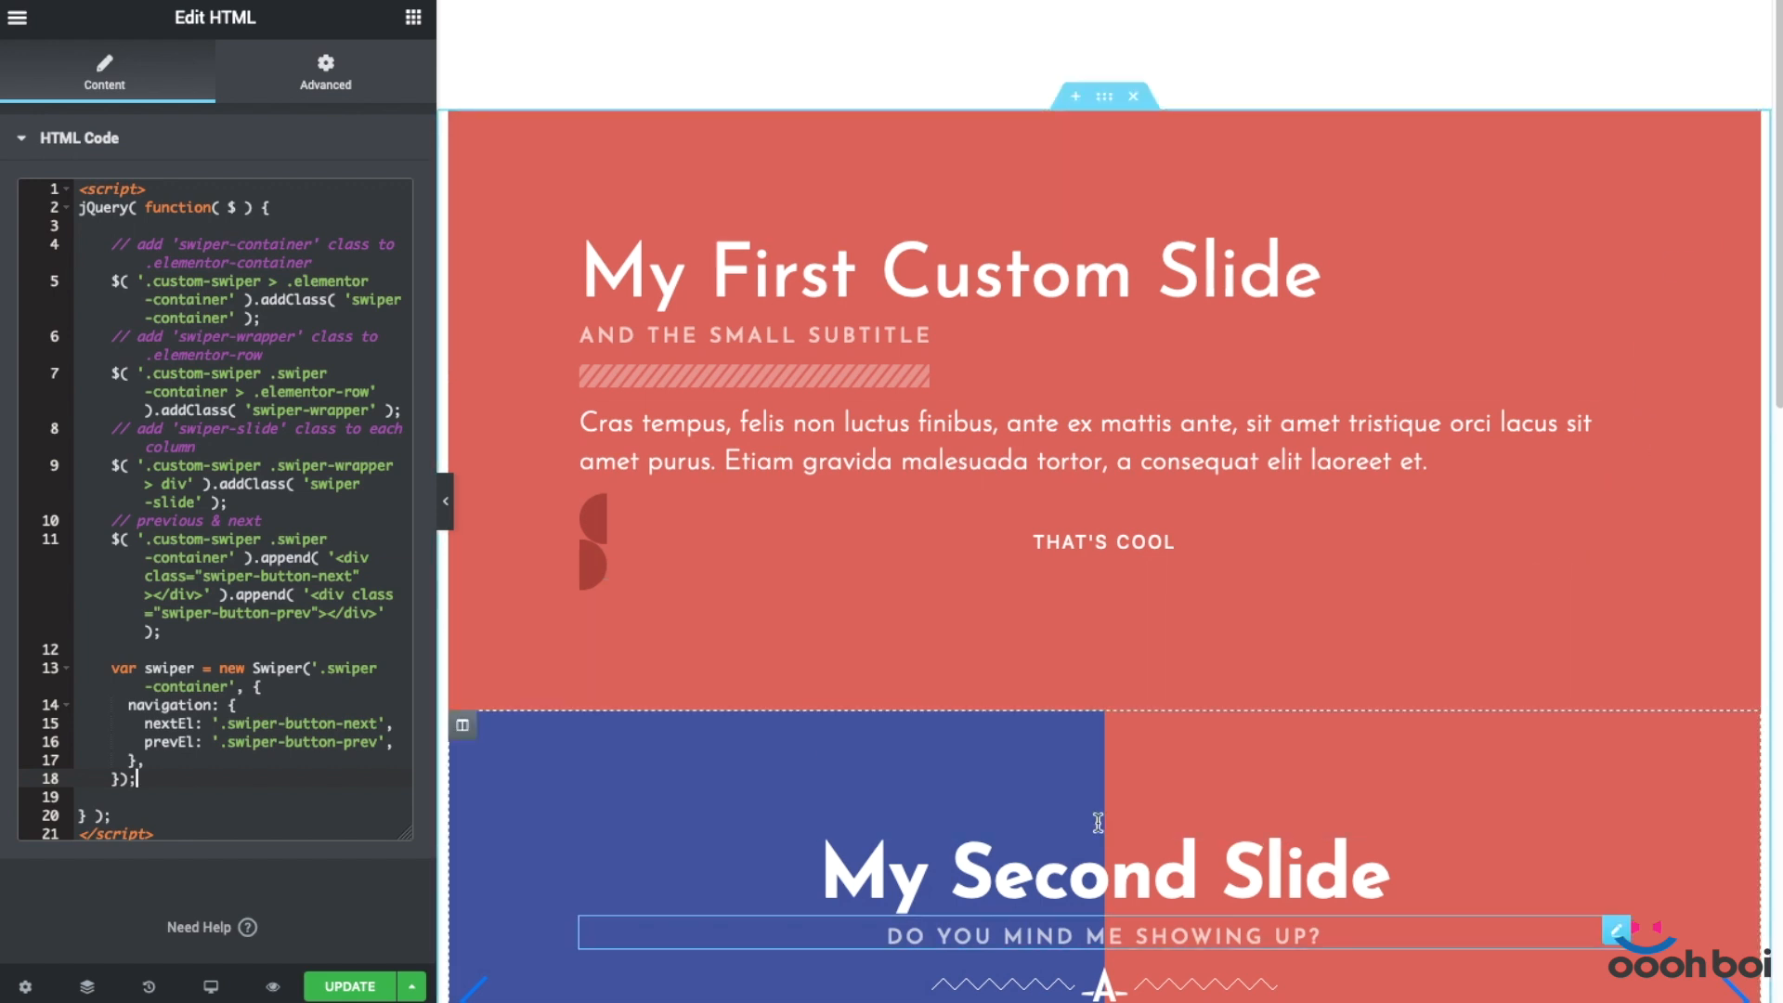
Open the slider section's custom CSS and comment out the flex-wrap: wrap declaration in the .elementor-row rule.
left_click(1106, 100)
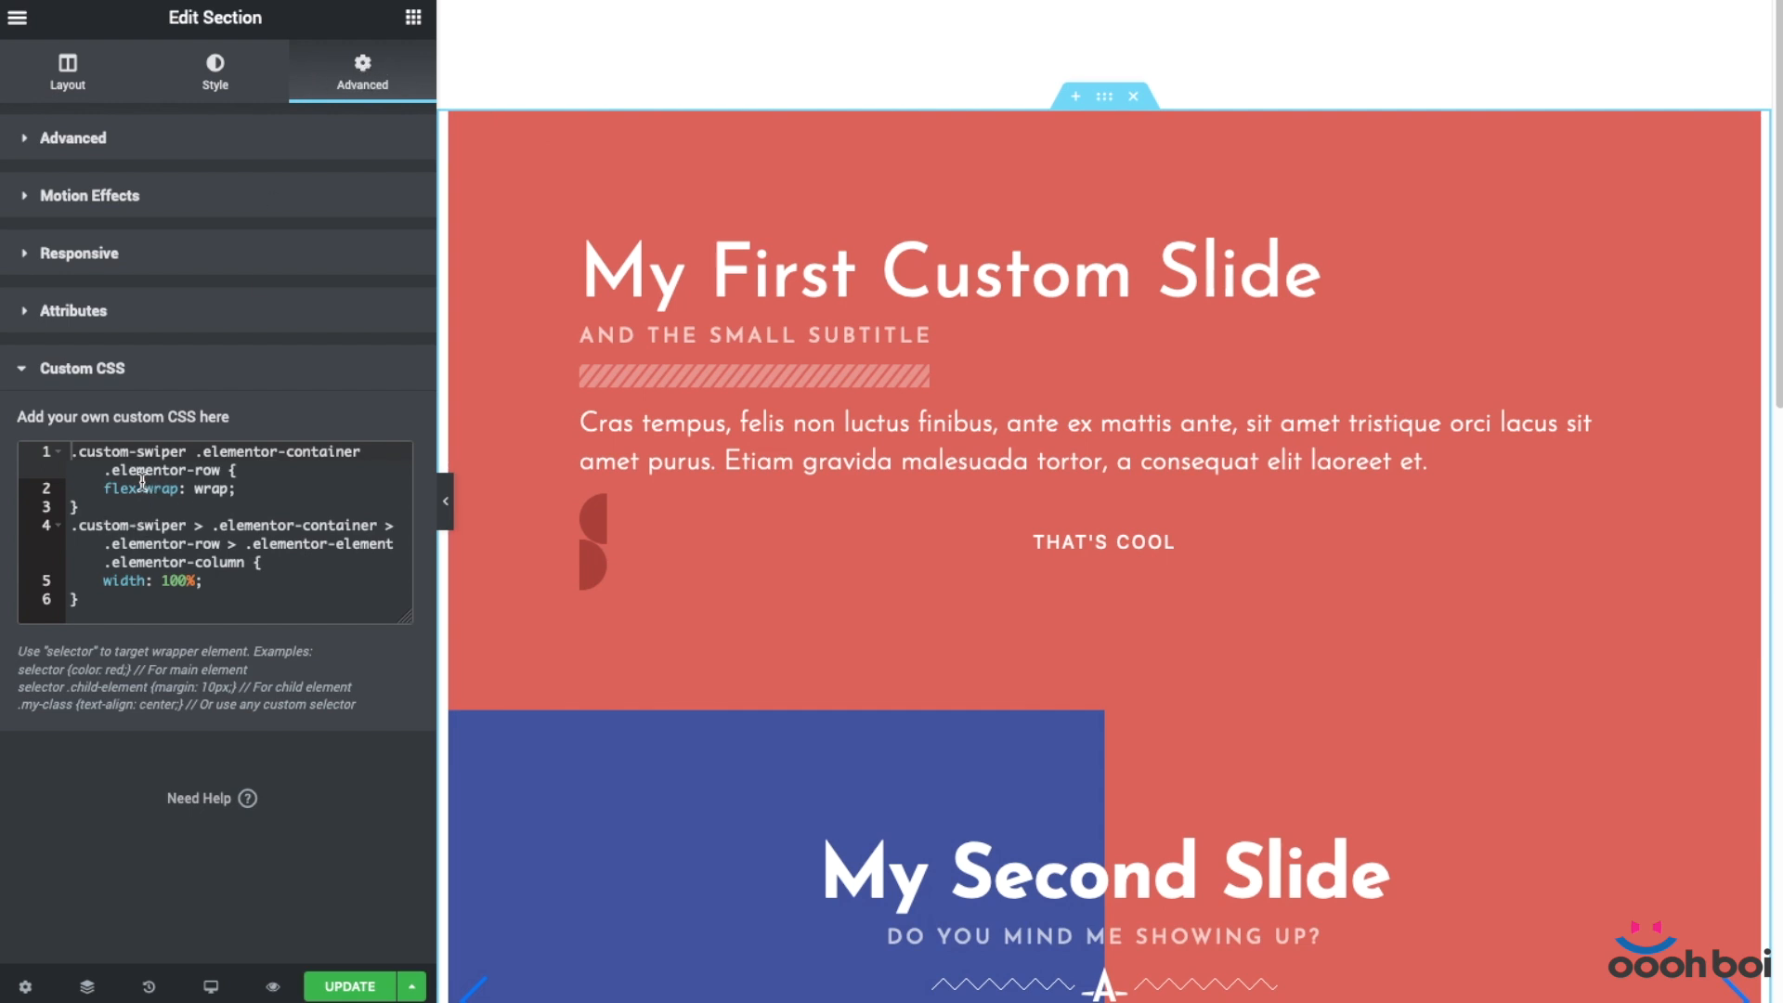
left_click(106, 490)
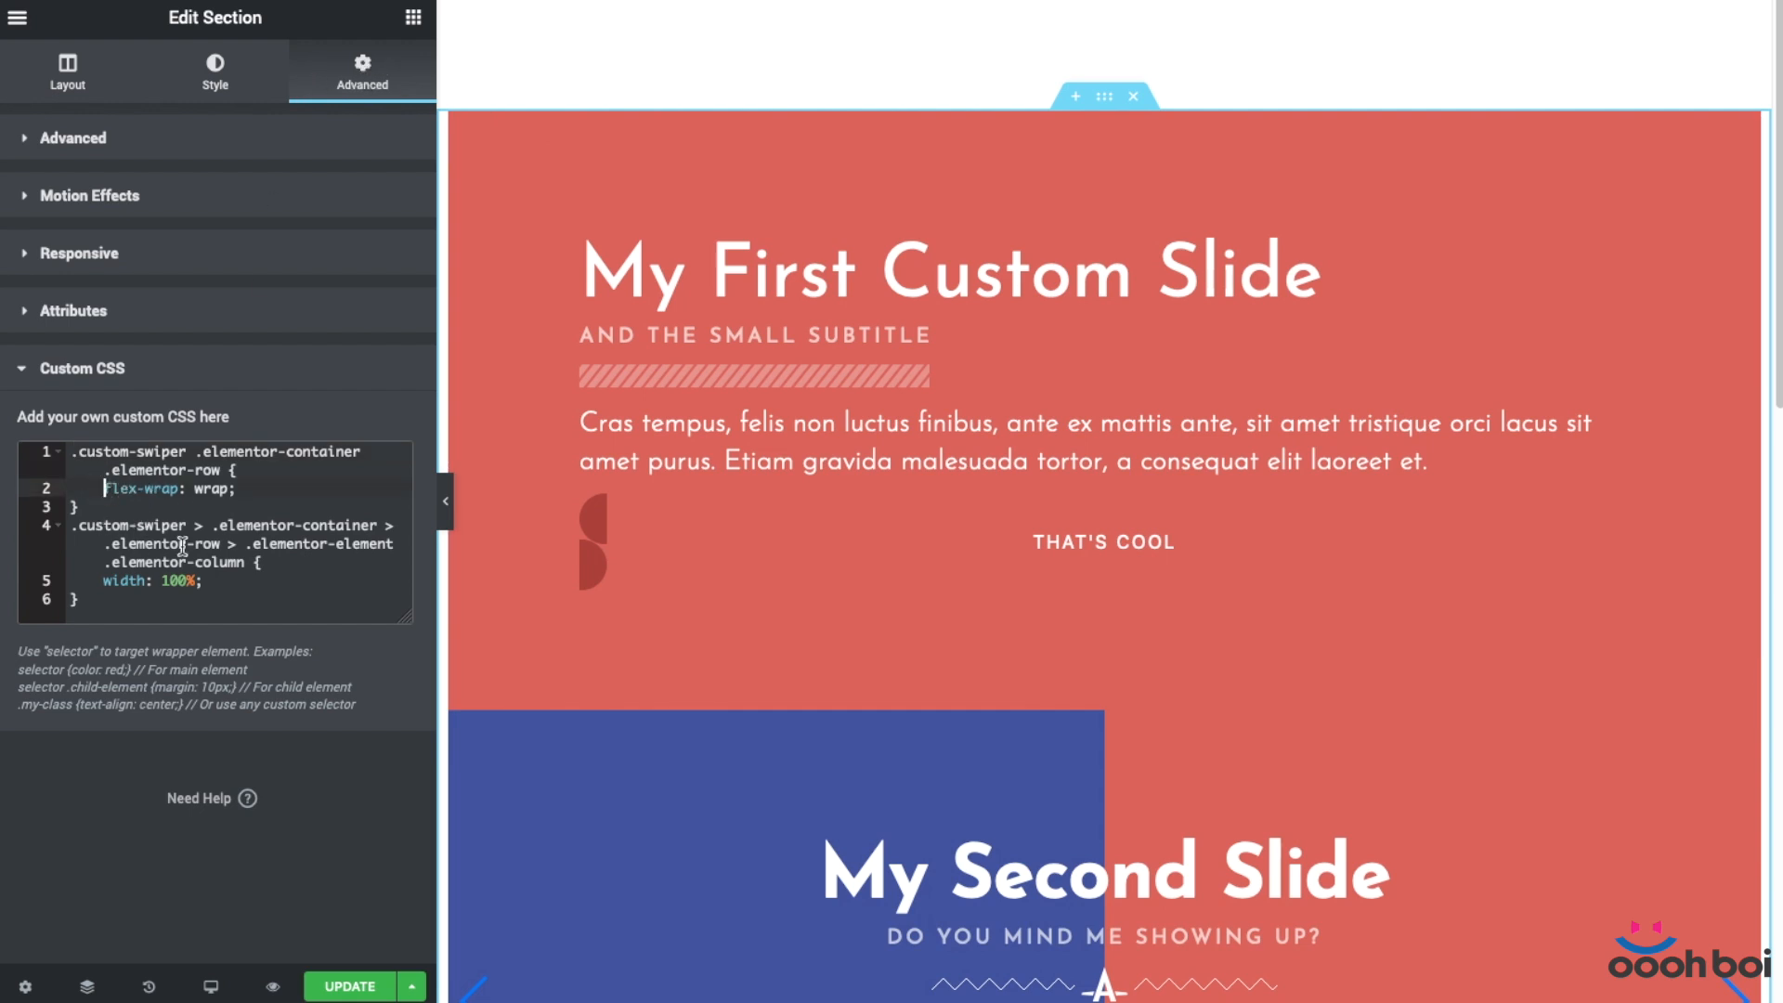
type("/*")
left_click(255, 490)
type("*/")
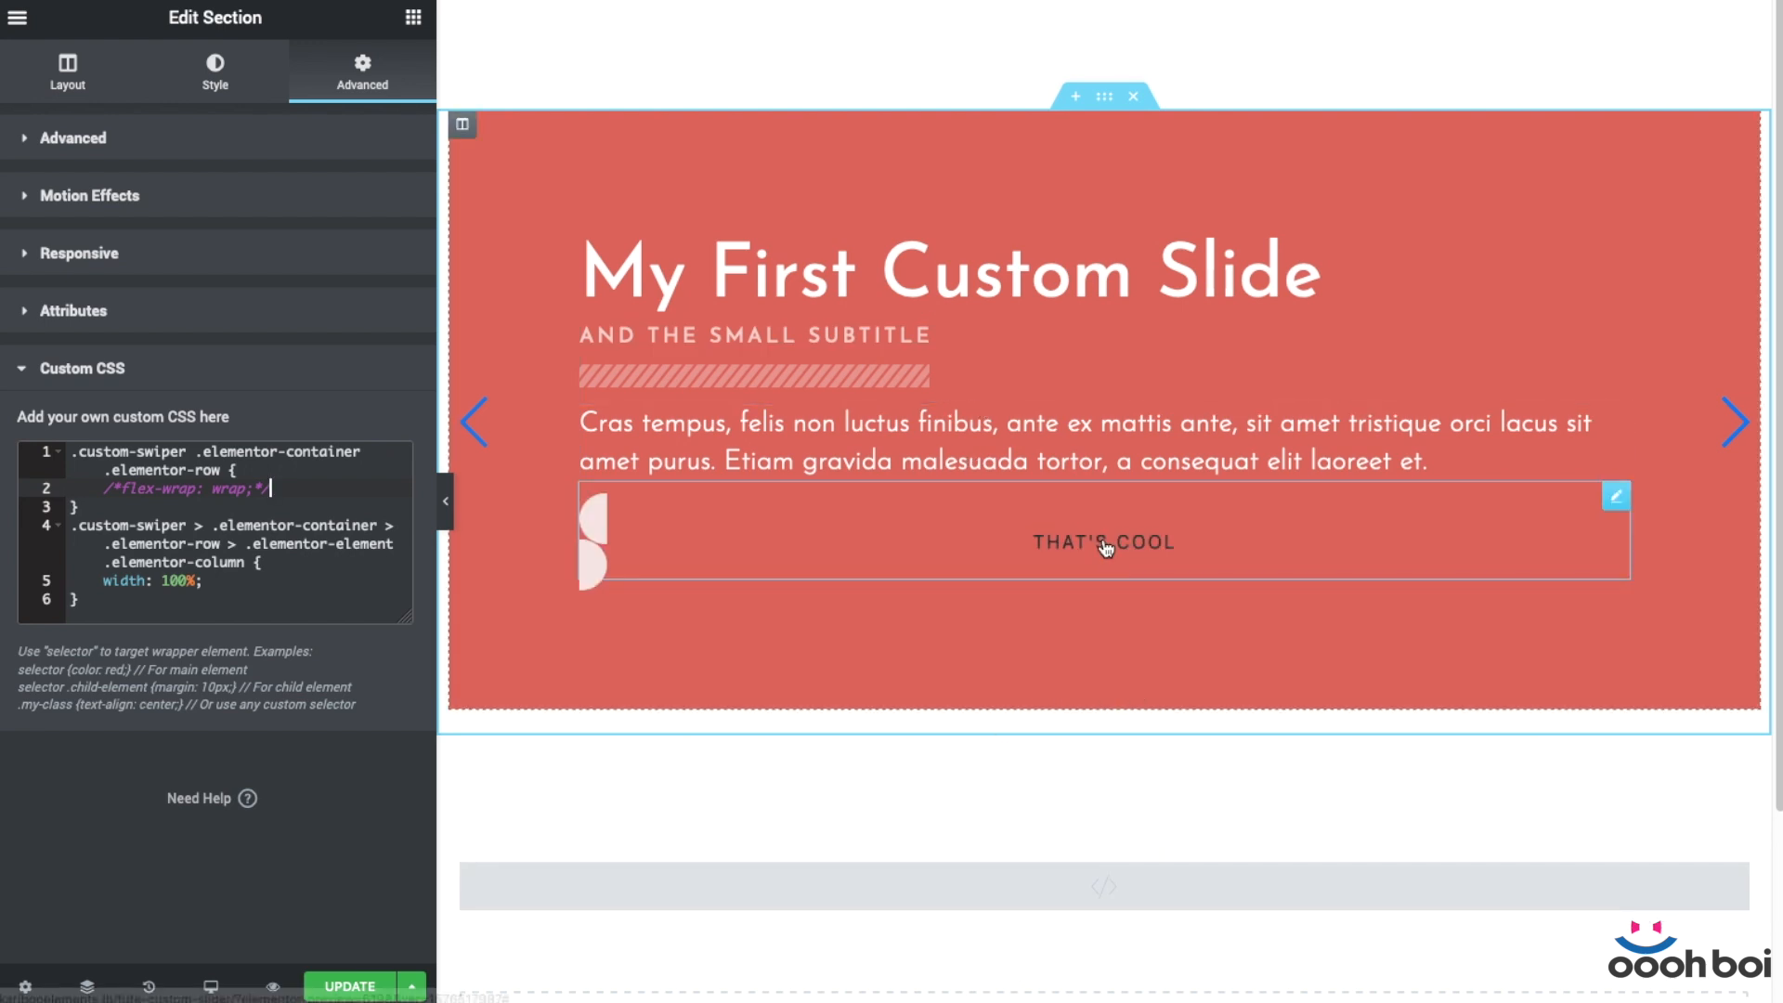
Add height: 600px; below the 100% width in the .elementor-column rule of the section's custom CSS.
left_click(238, 580)
key("Return")
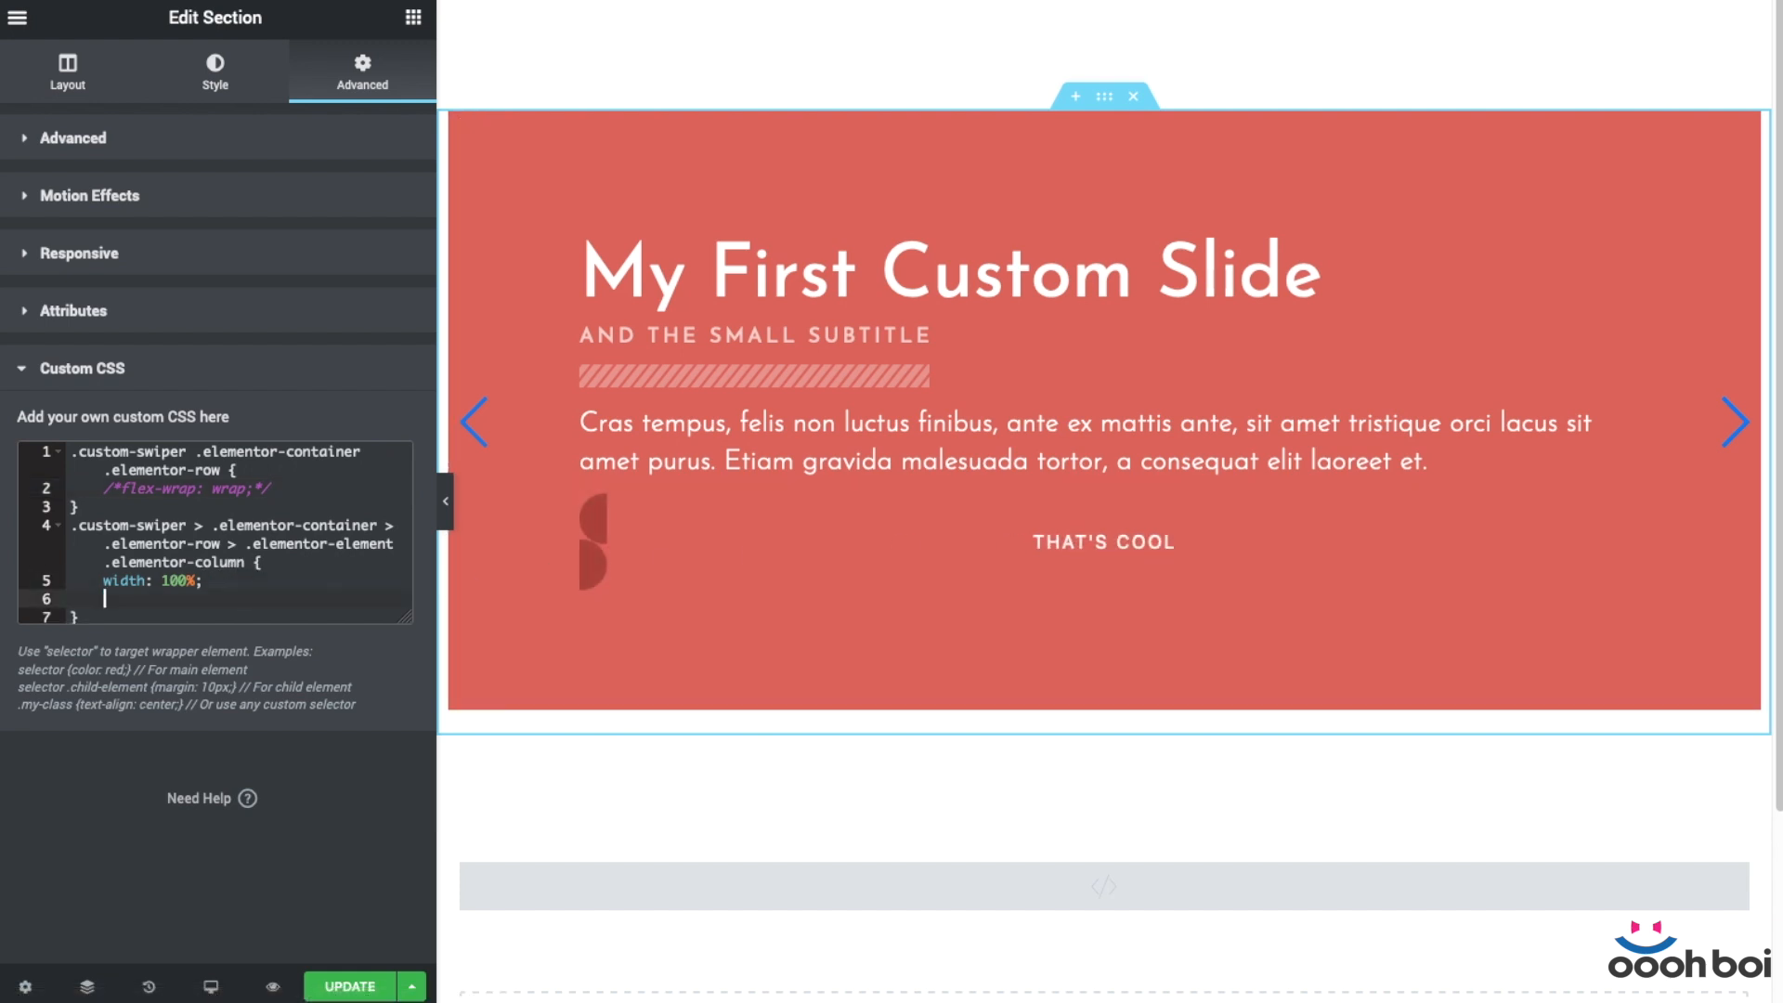
type("height")
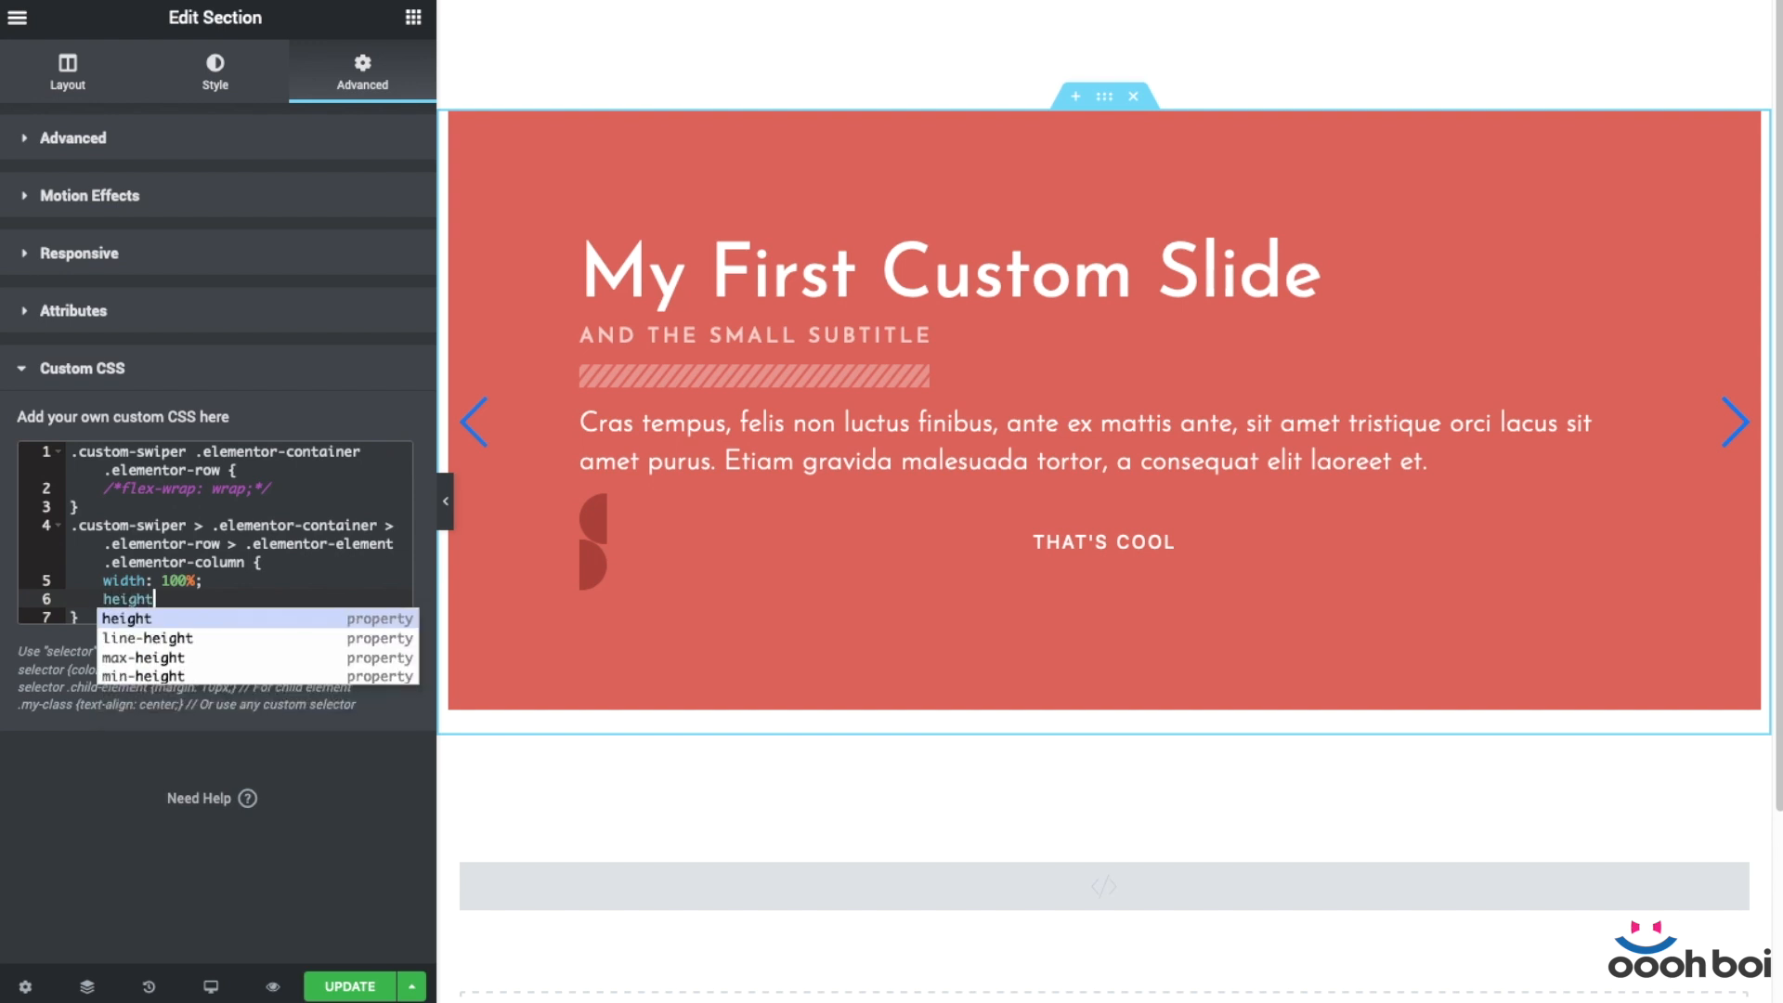
key("Return")
type("600px;")
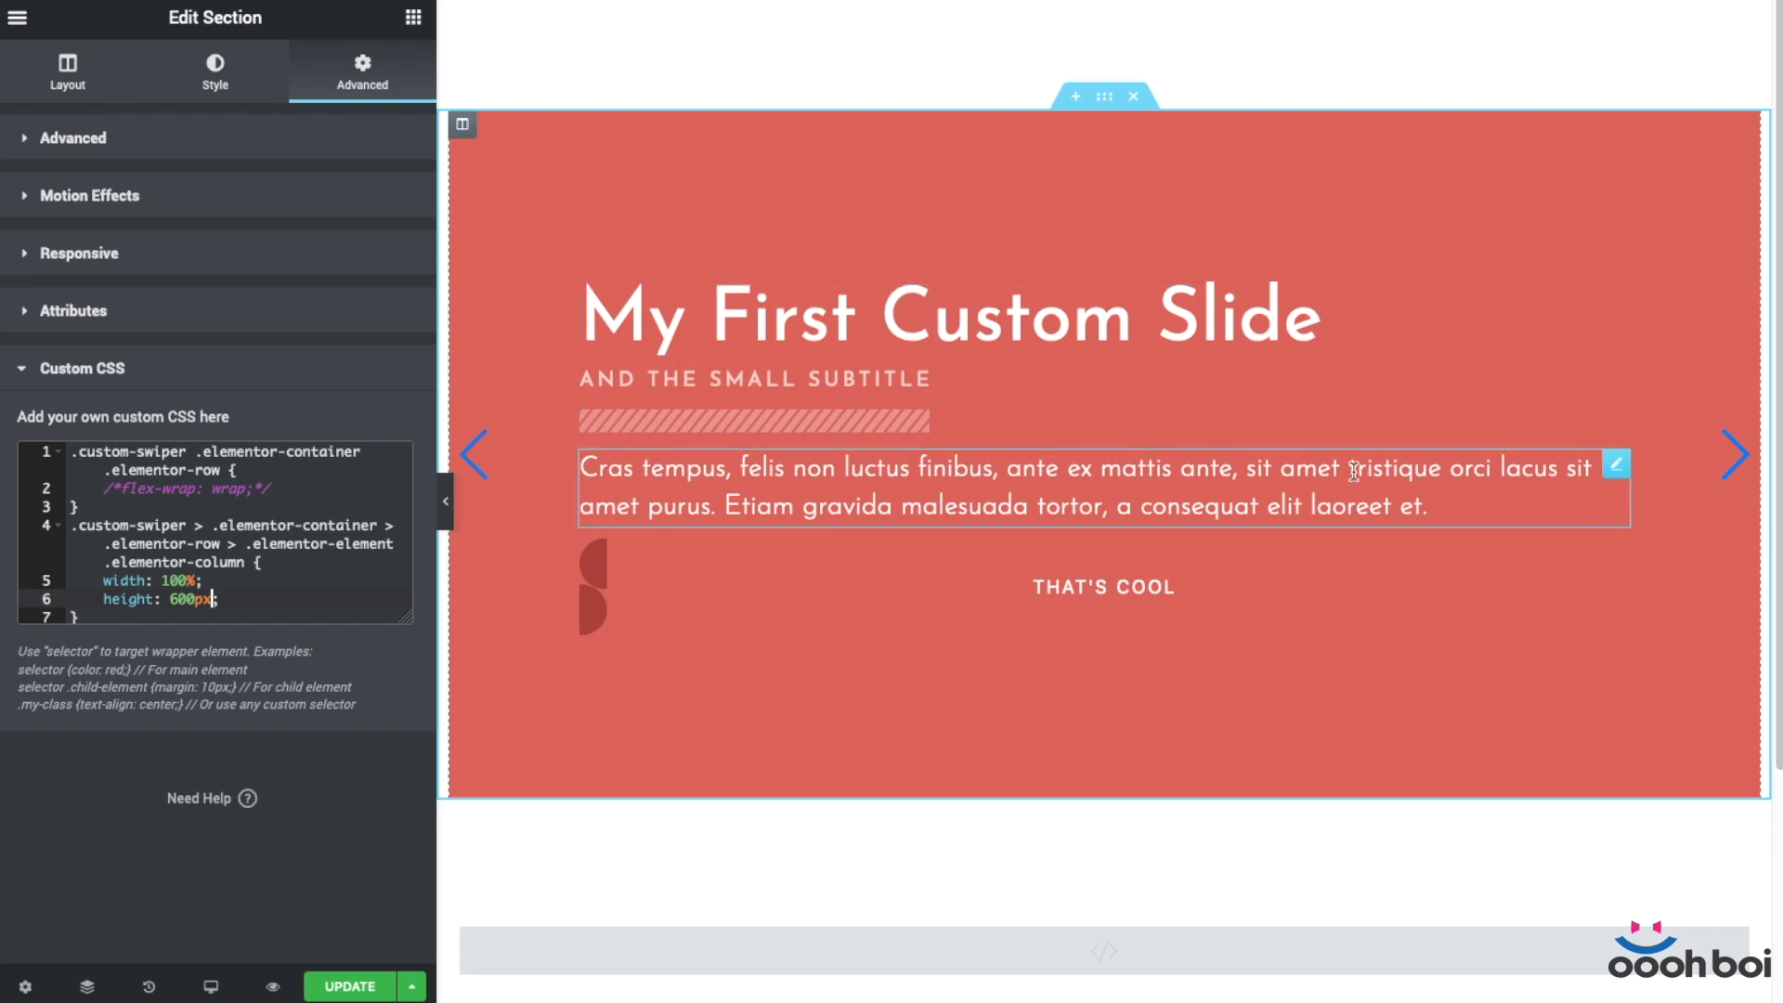
Test the slider's arrows by going forward to the third slide and back to the first, twice.
left_click(1734, 454)
left_click(1740, 459)
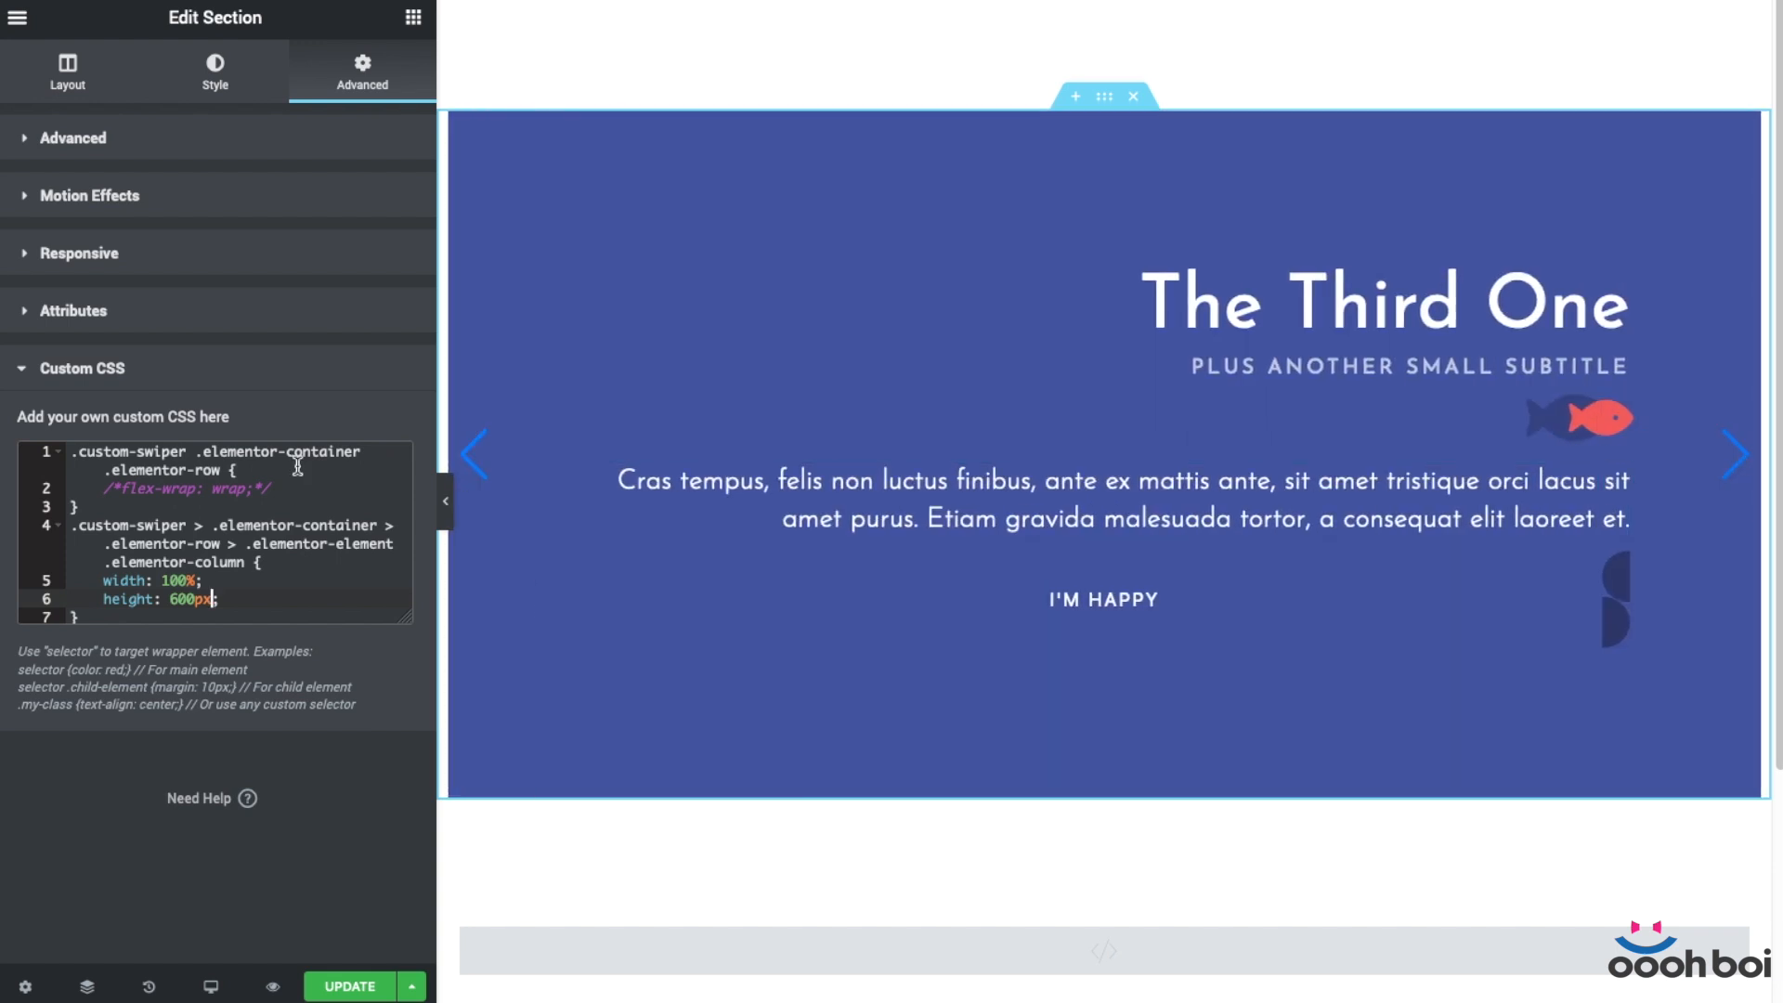
left_click(479, 462)
left_click(479, 459)
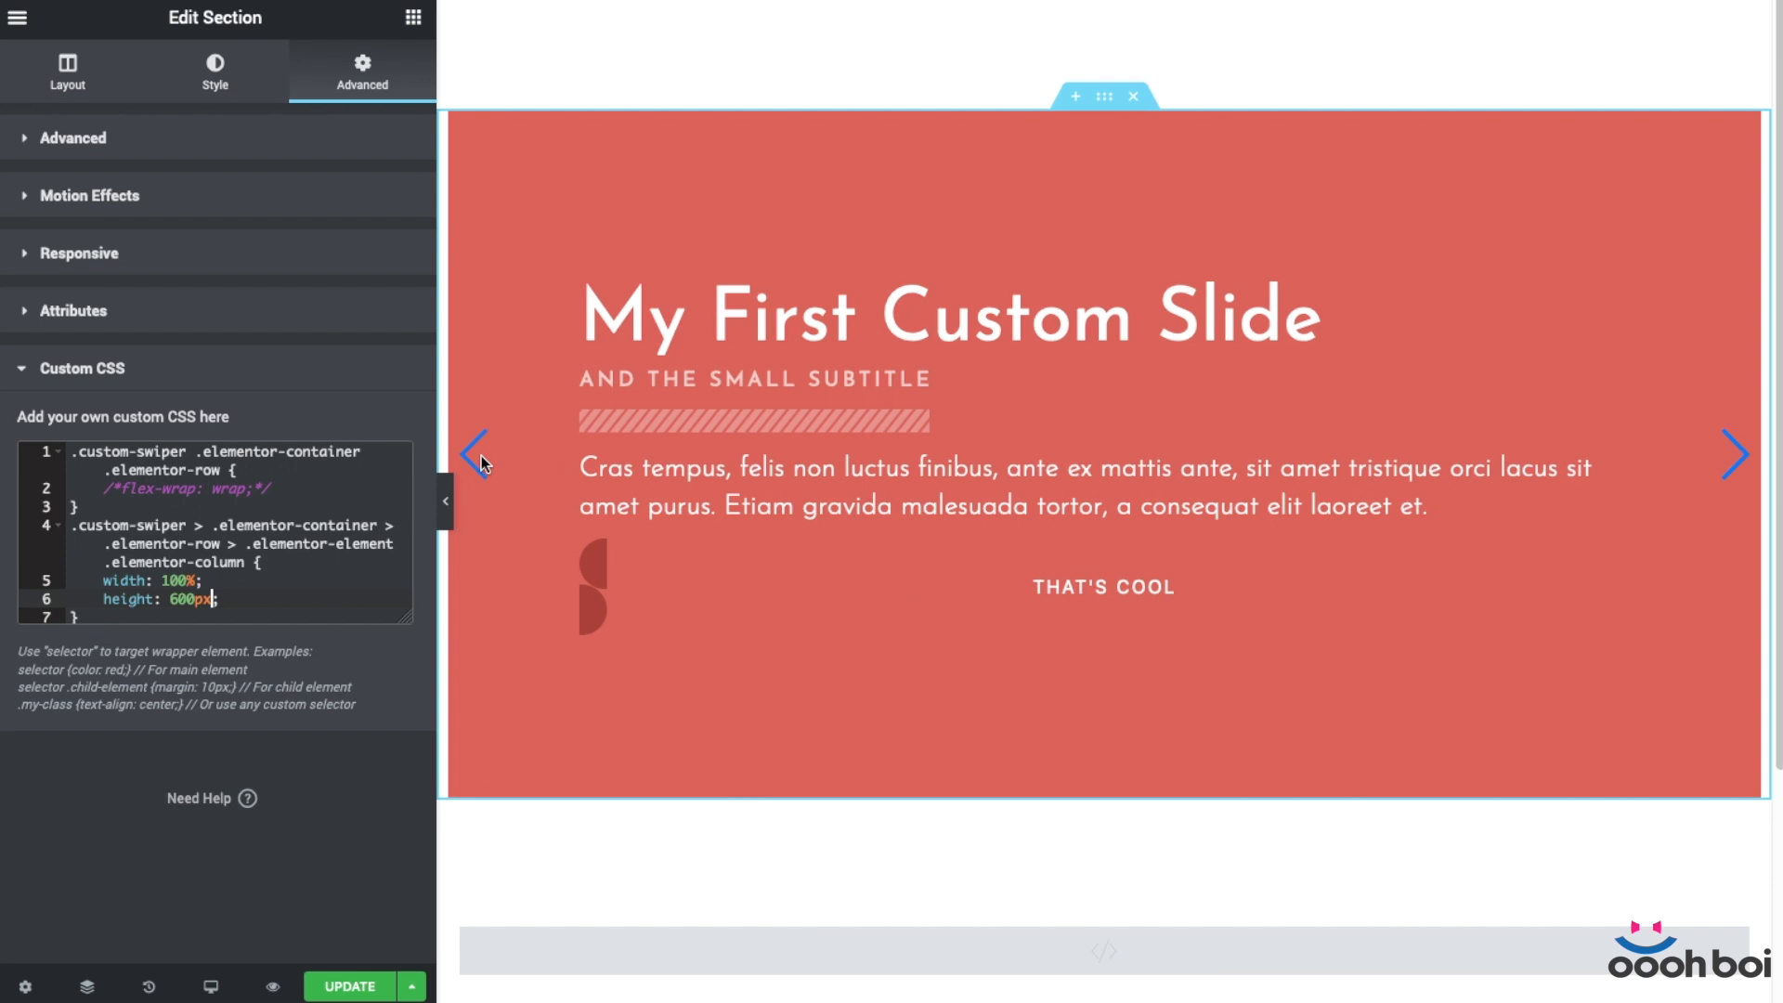
left_click(1735, 454)
left_click(1737, 457)
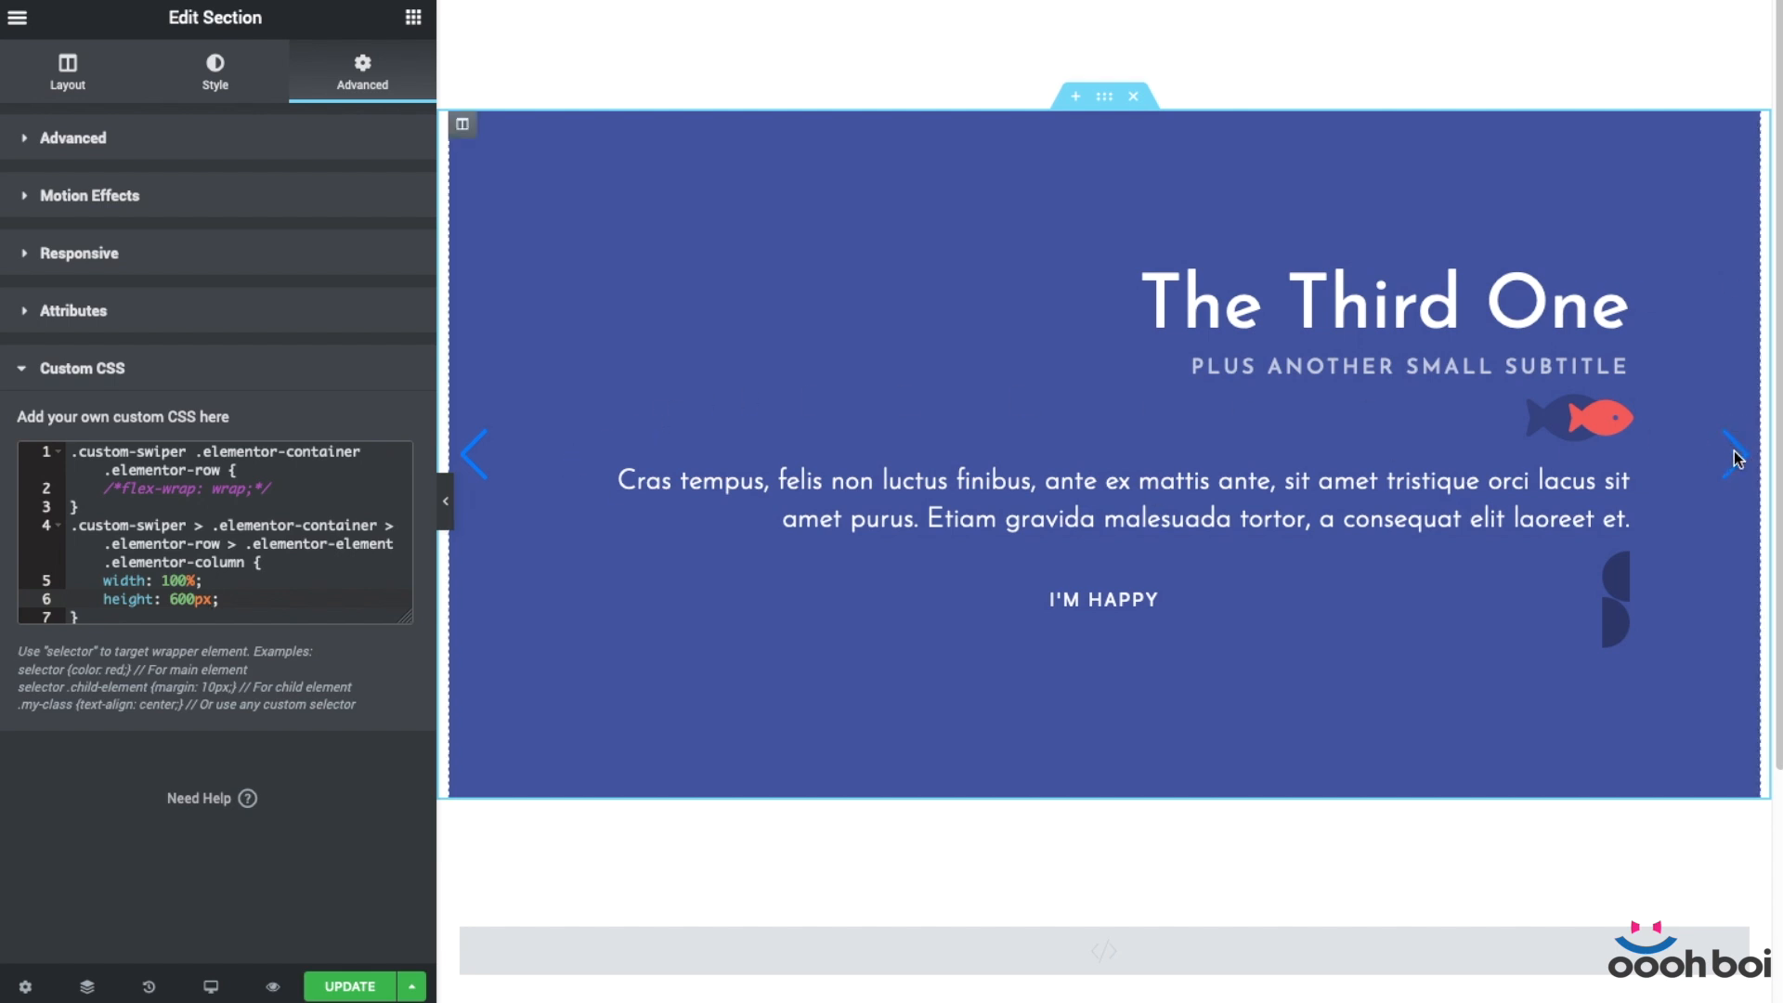
left_click(482, 463)
left_click(483, 462)
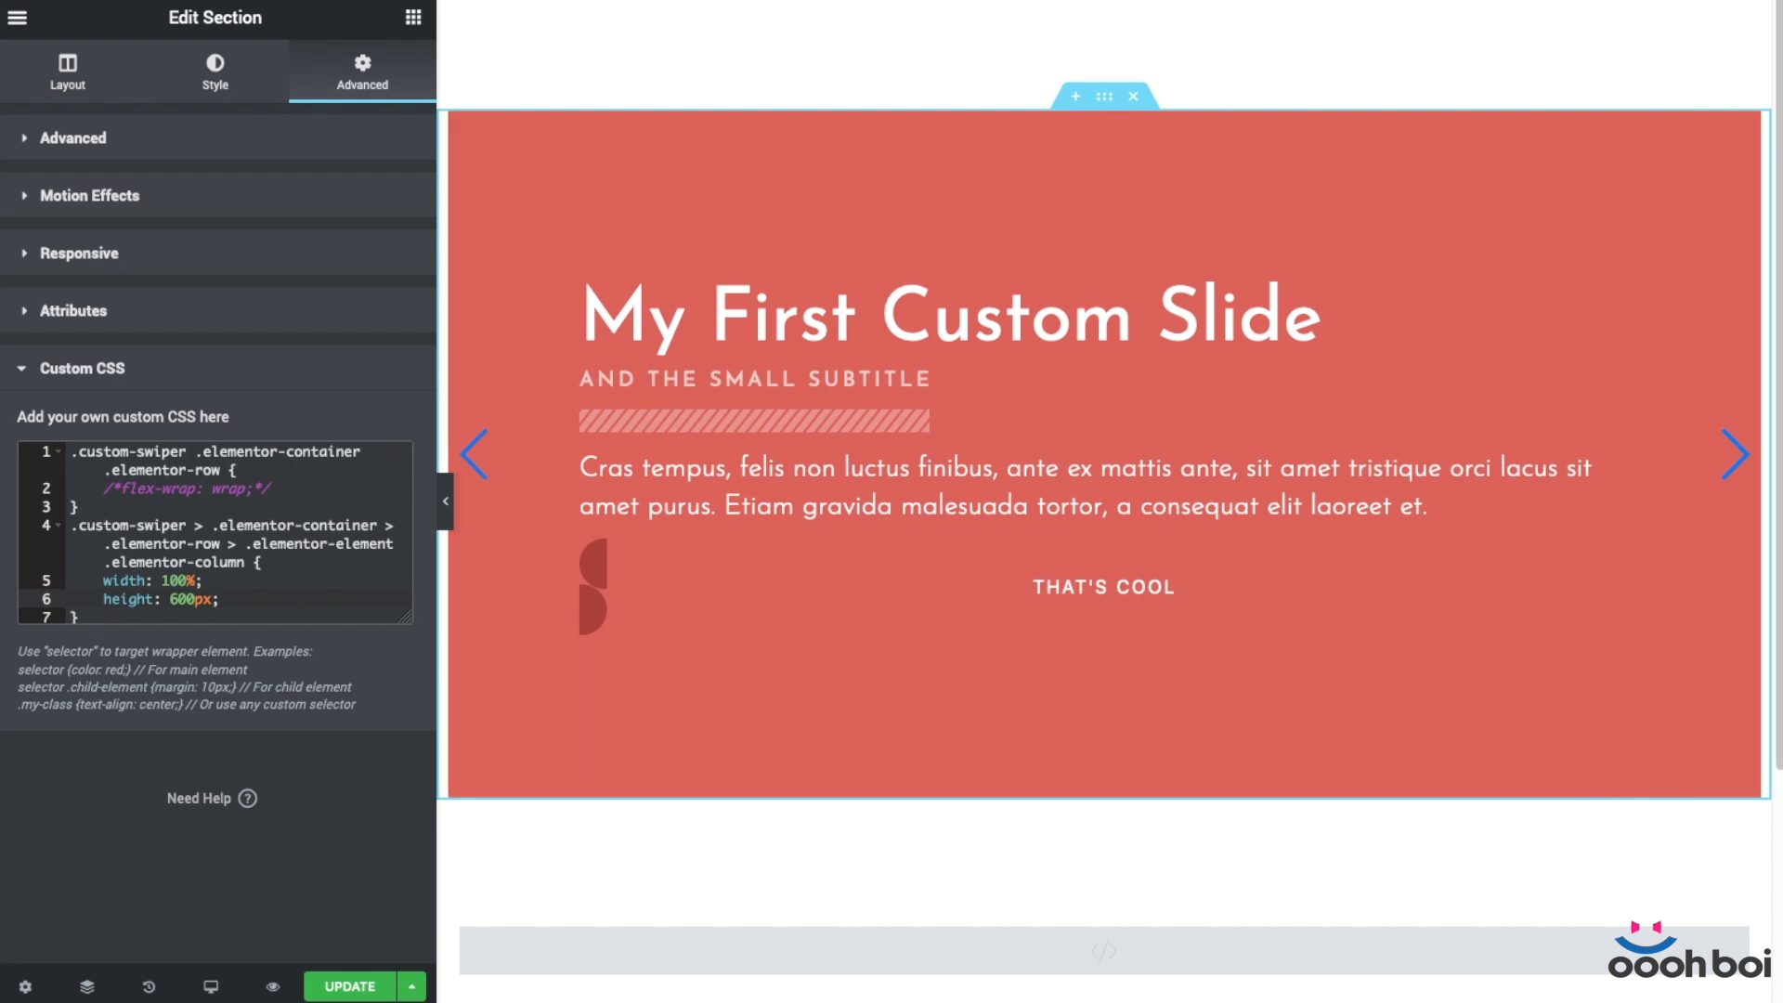
Select the first slide's heading and its That's Cool button to inspect their settings.
left_click(1248, 313)
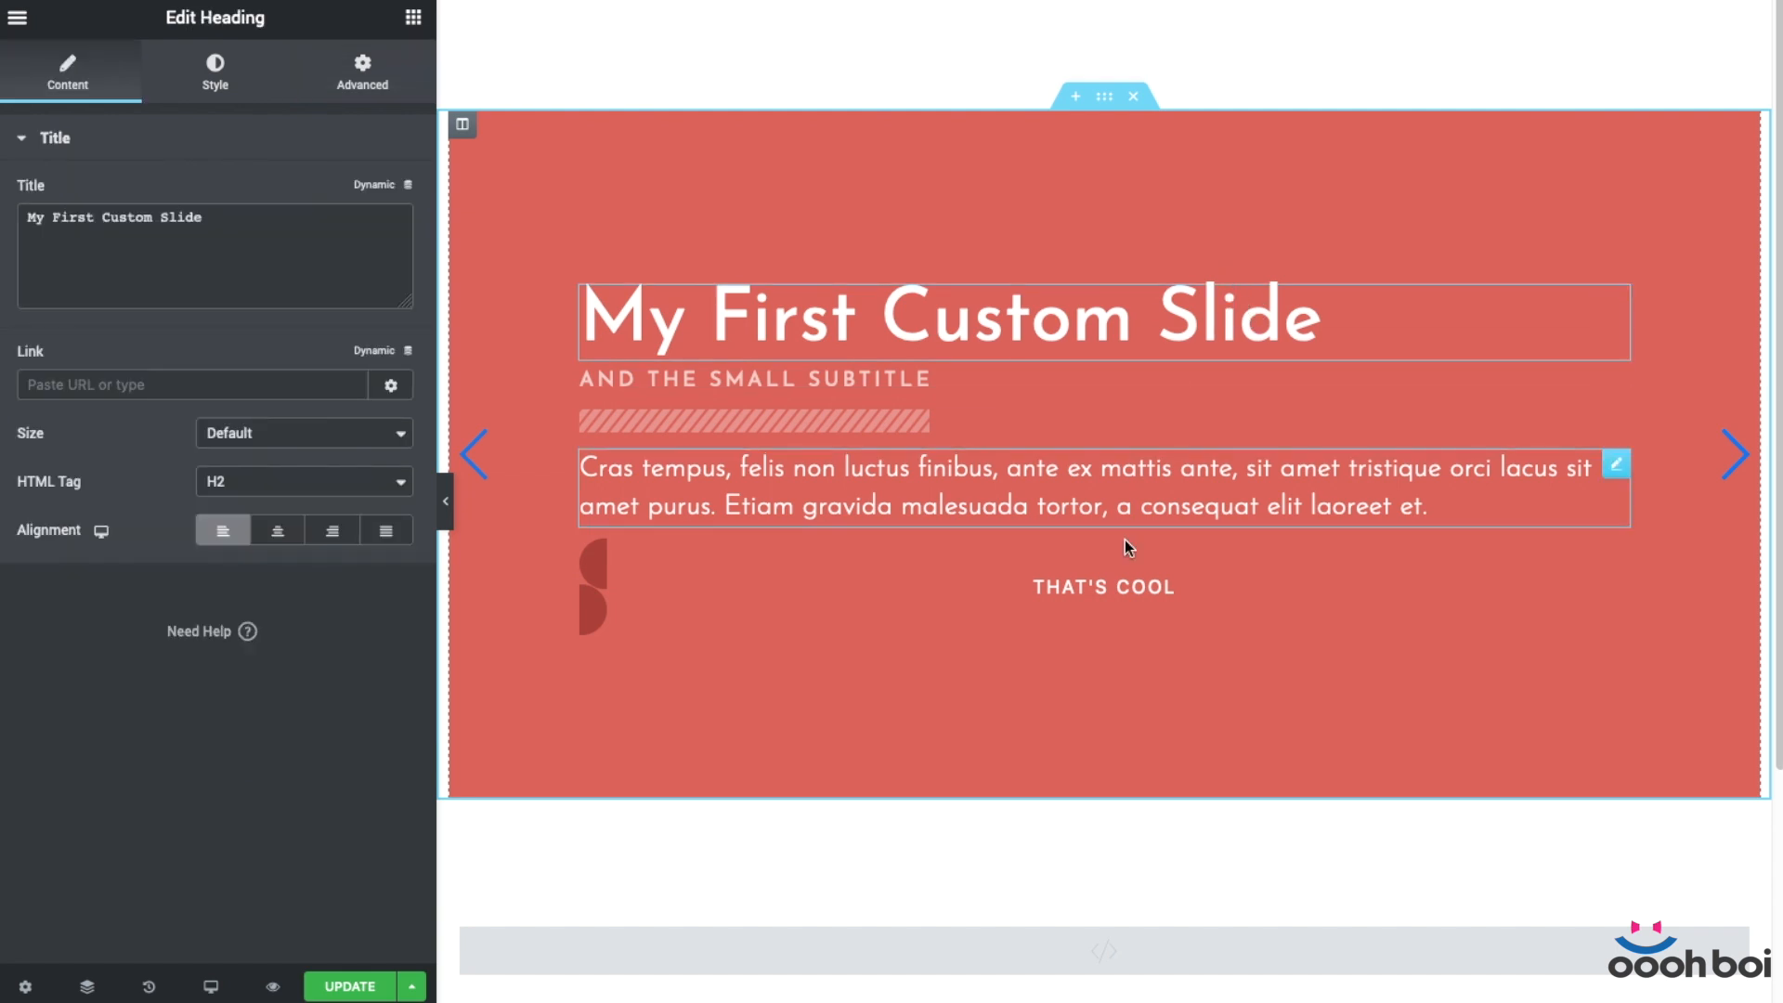
left_click(1318, 574)
left_click(1148, 305)
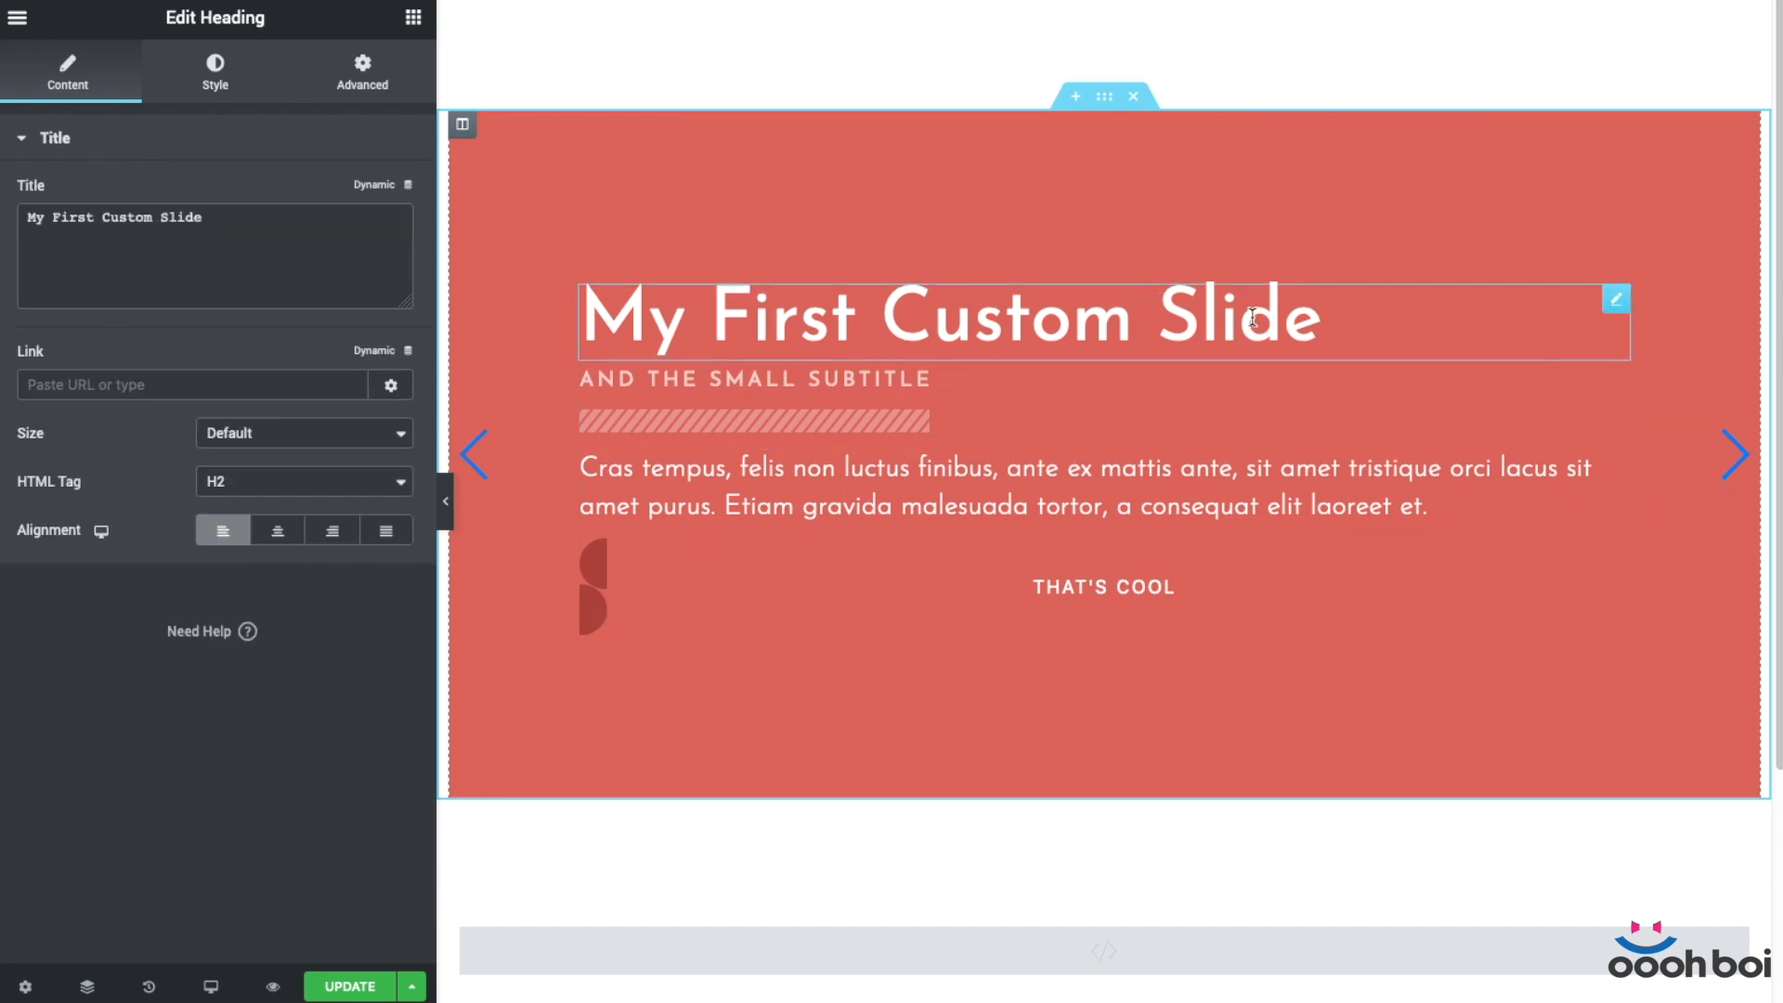
left_click(1117, 563)
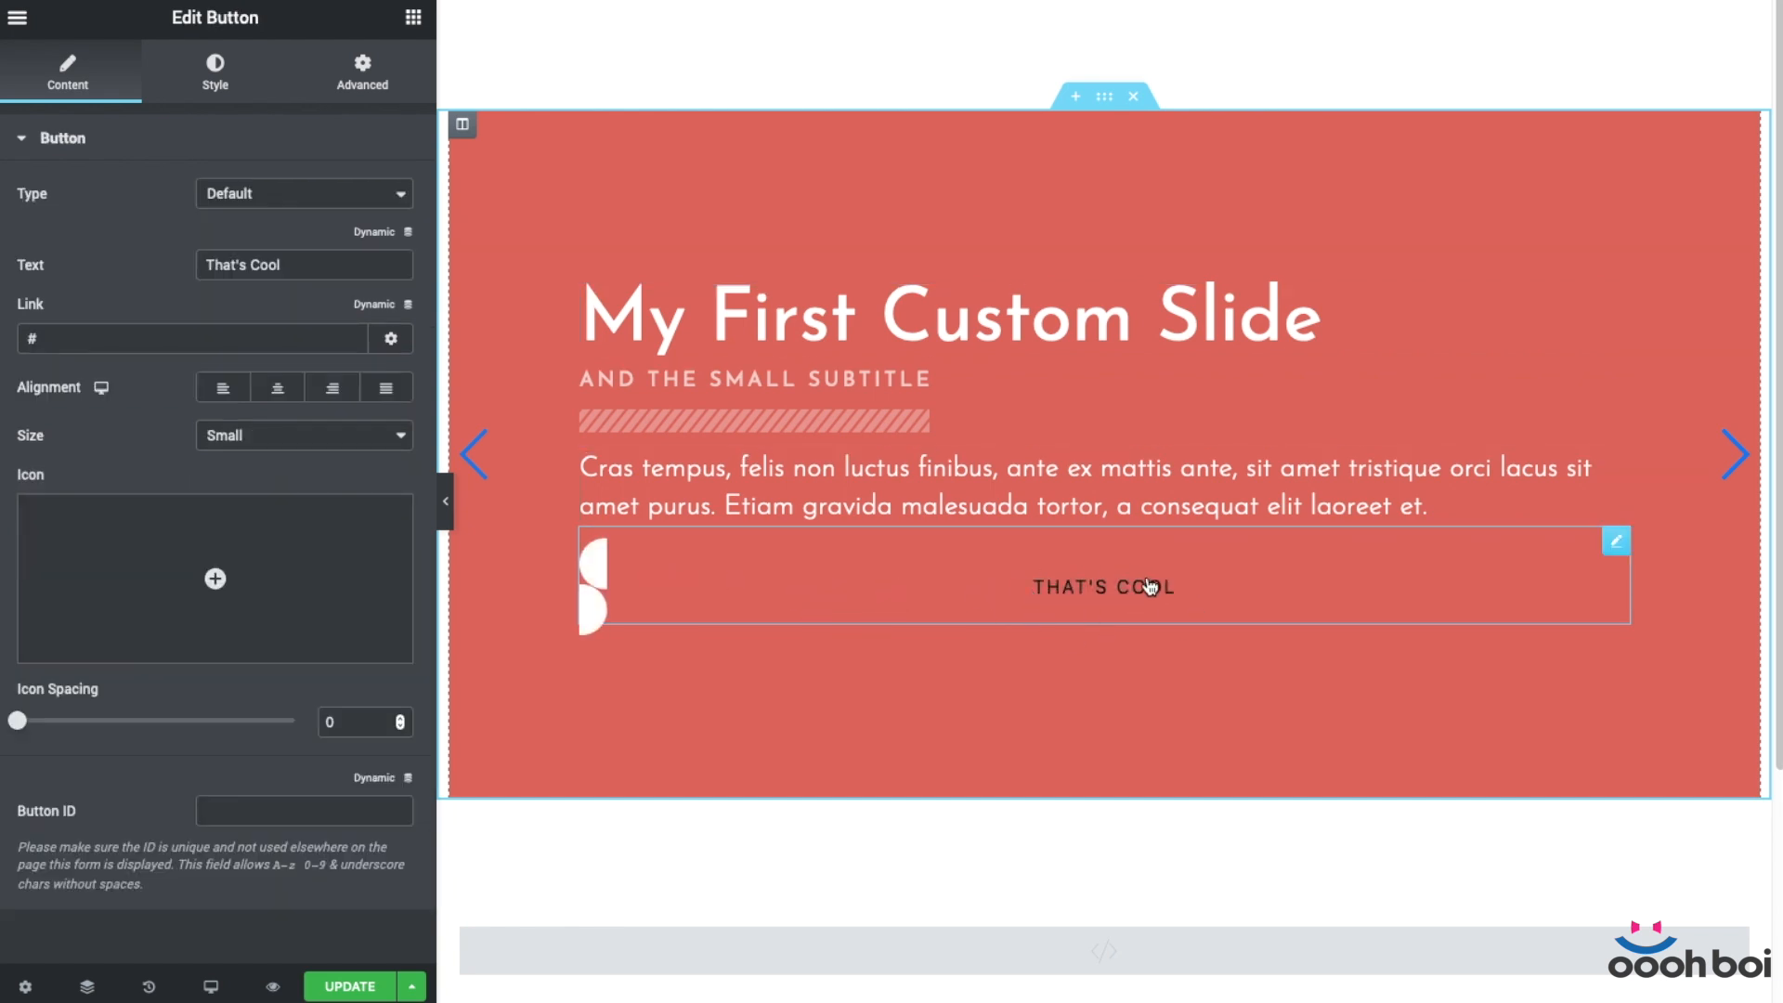
Return to the section's custom CSS and add a .custom-swiper .swiper-slide a .elementor-button rule with display: inline-block.
left_click(1103, 98)
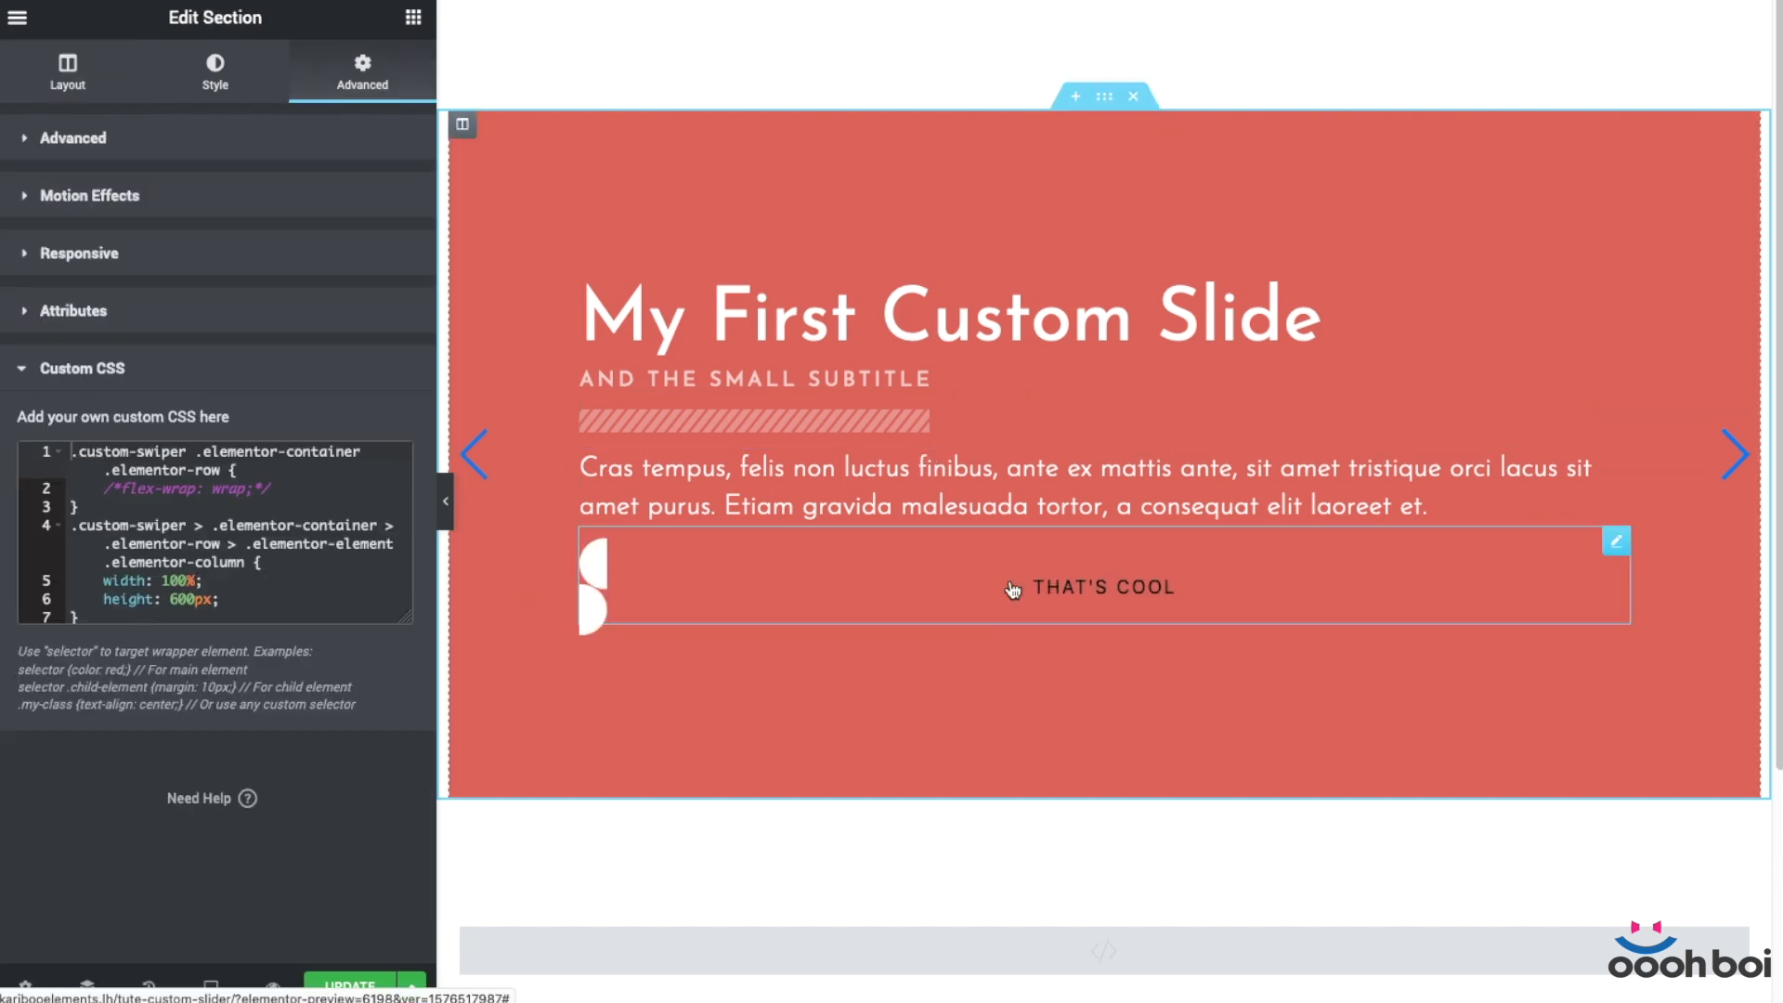
left_click(100, 618)
key("Return")
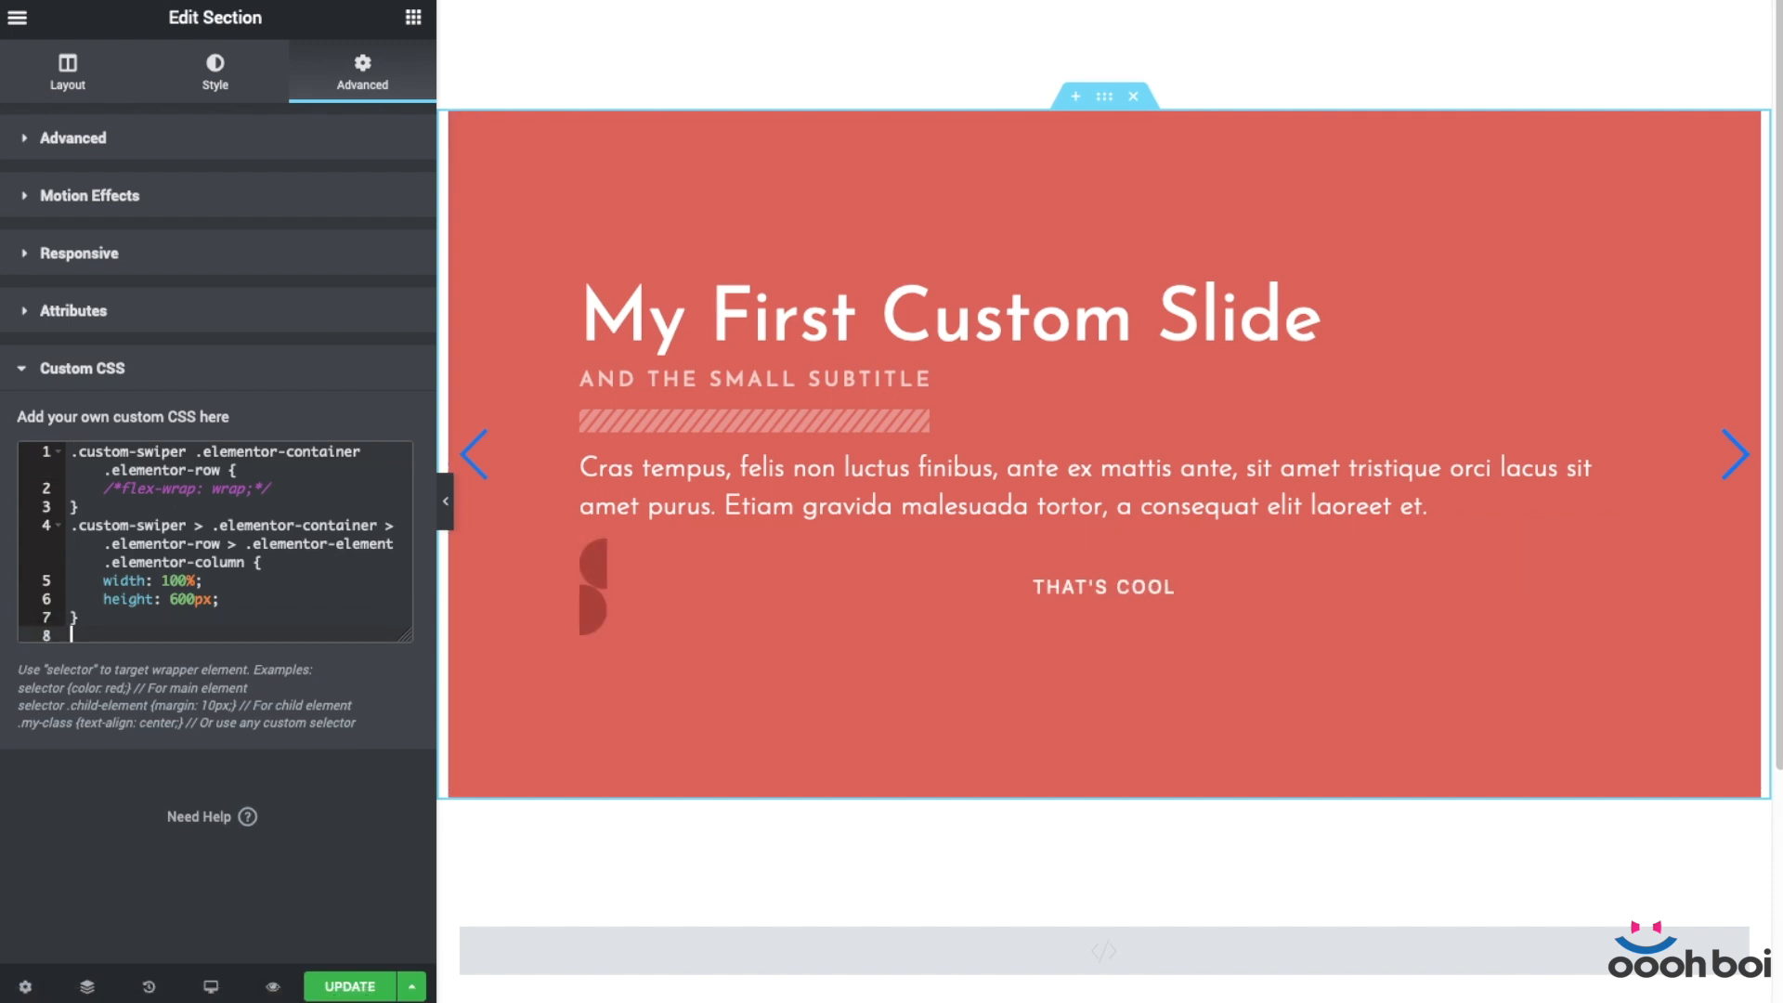
type(".custom-swiper .swiper-slide a .elementor-button {     display: inline-block; }")
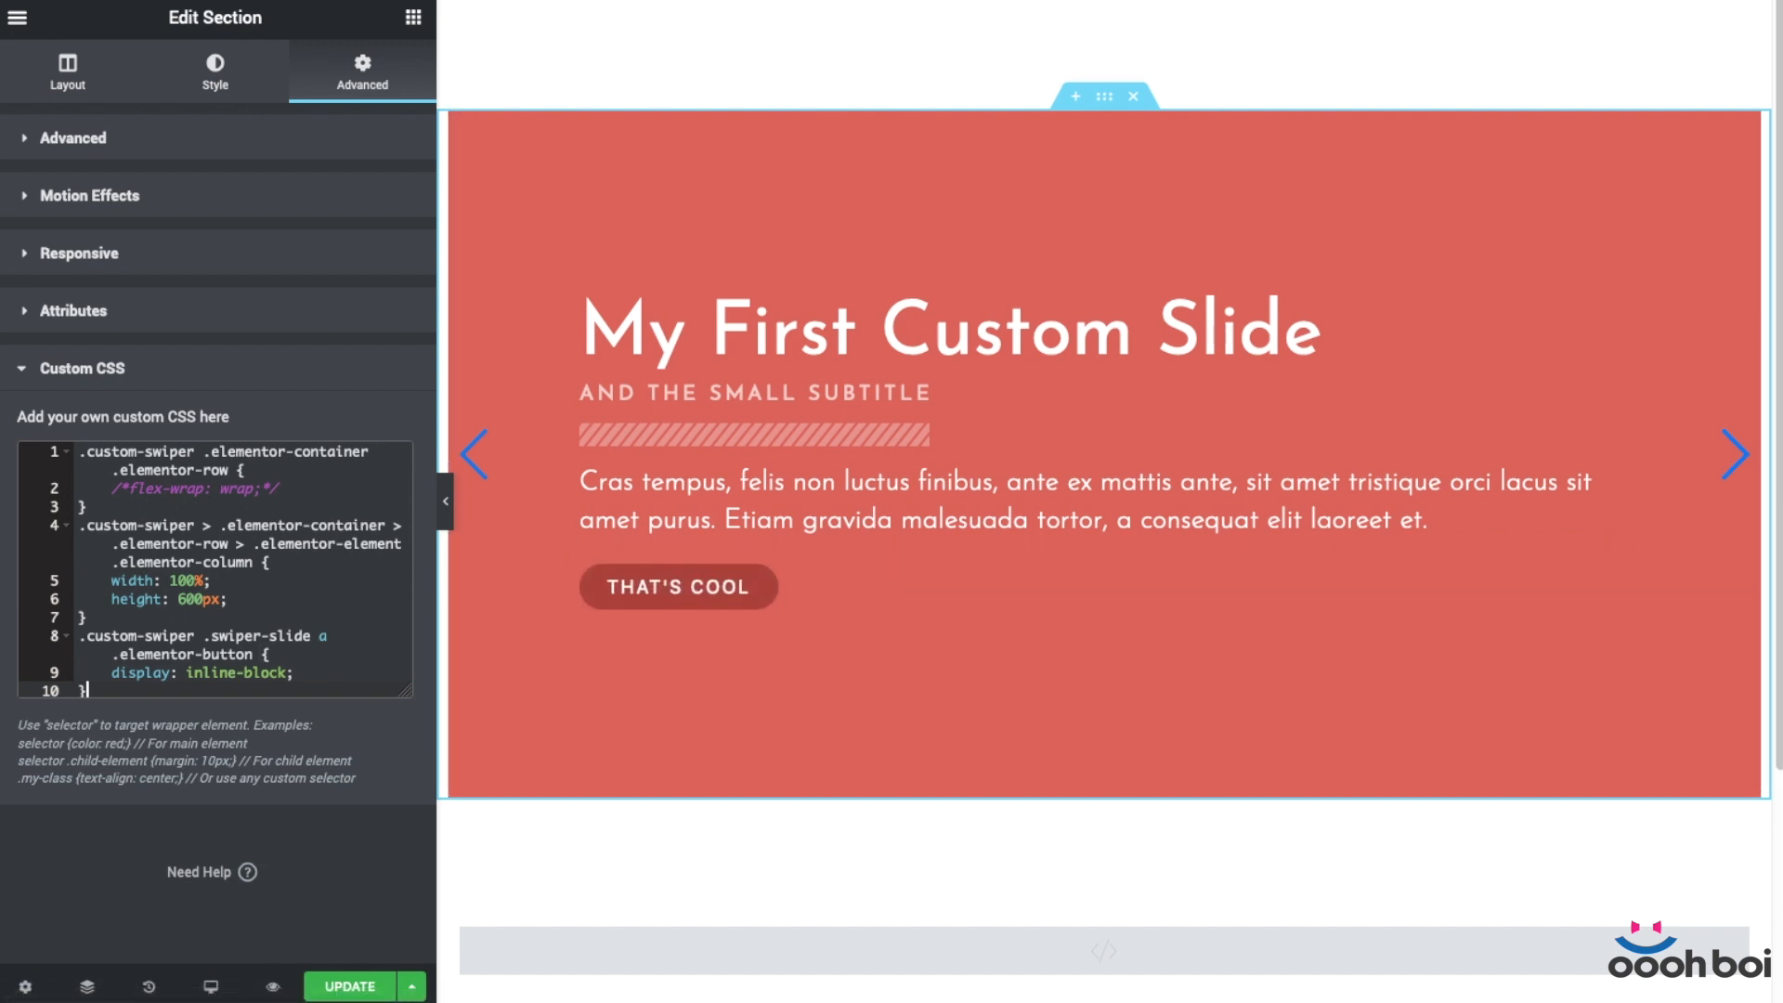
Preview the slider layout in Tablet and Mobile modes, checking how the slides are arranged, and return to Desktop.
left_click(238, 990)
left_click(251, 881)
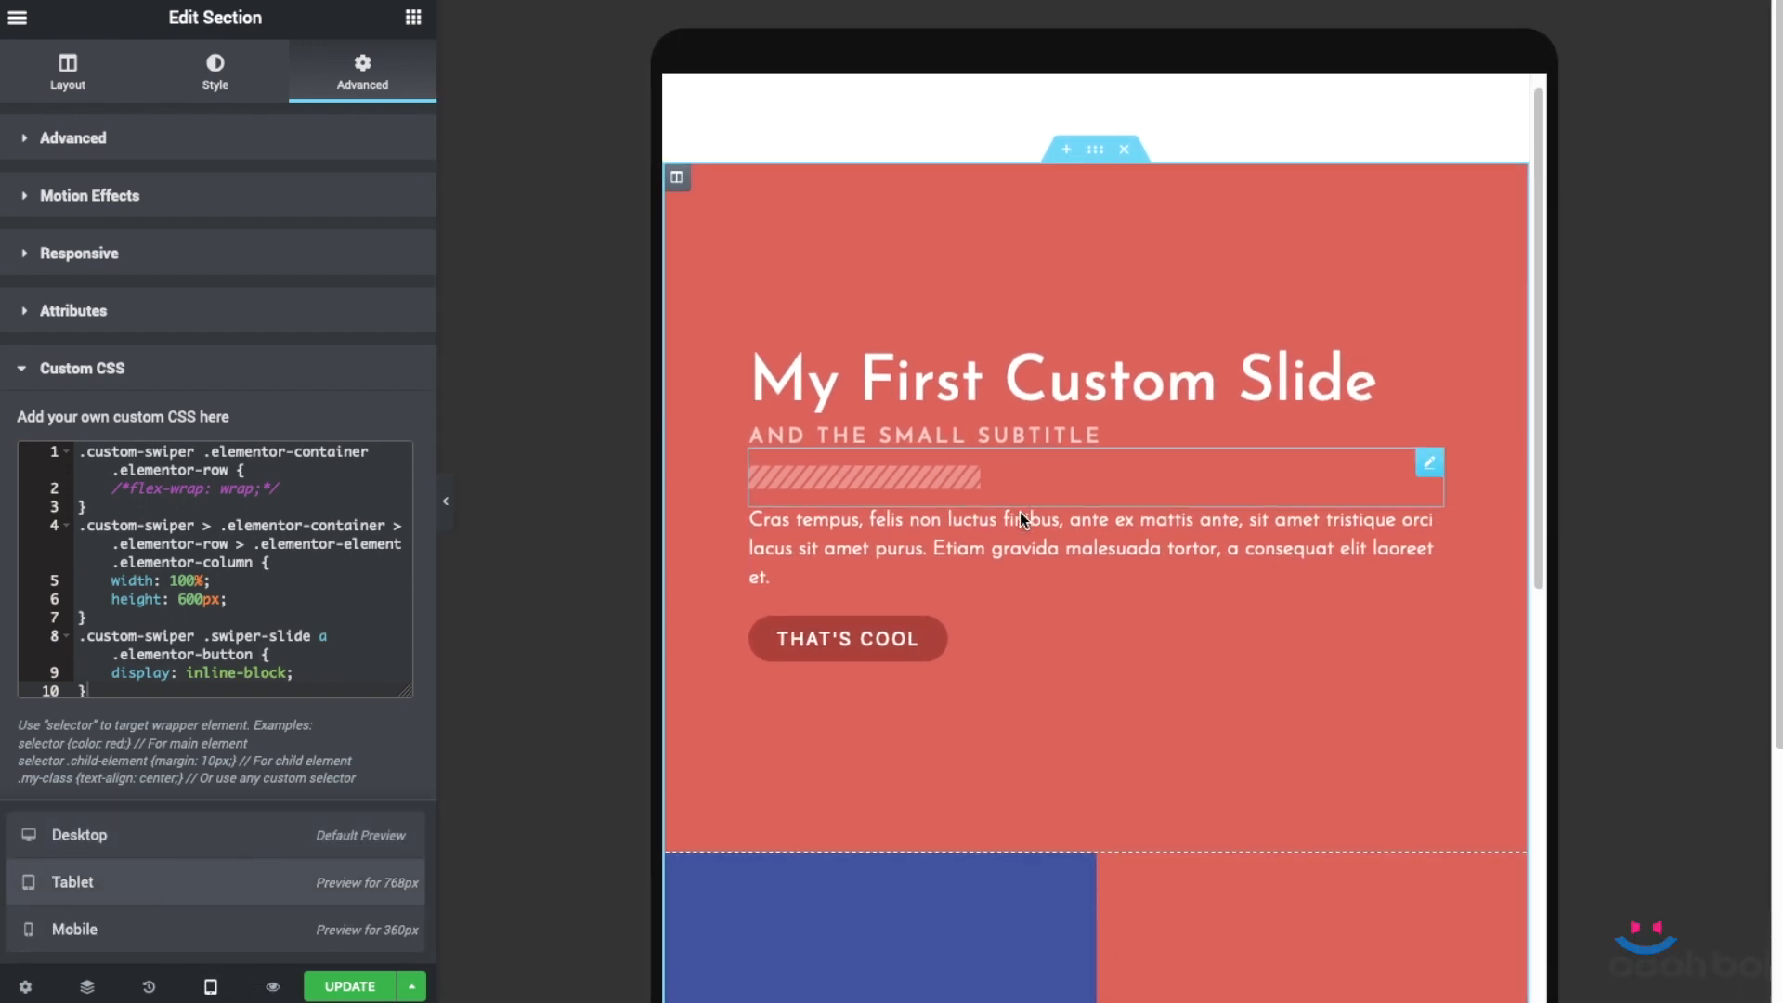
scroll(1024, 513, "down", 6)
left_click(186, 928)
scroll(1188, 379, "up", 3)
scroll(1187, 379, "up", 5)
scroll(1187, 379, "down", 14)
scroll(1183, 388, "up", 7)
left_click(56, 834)
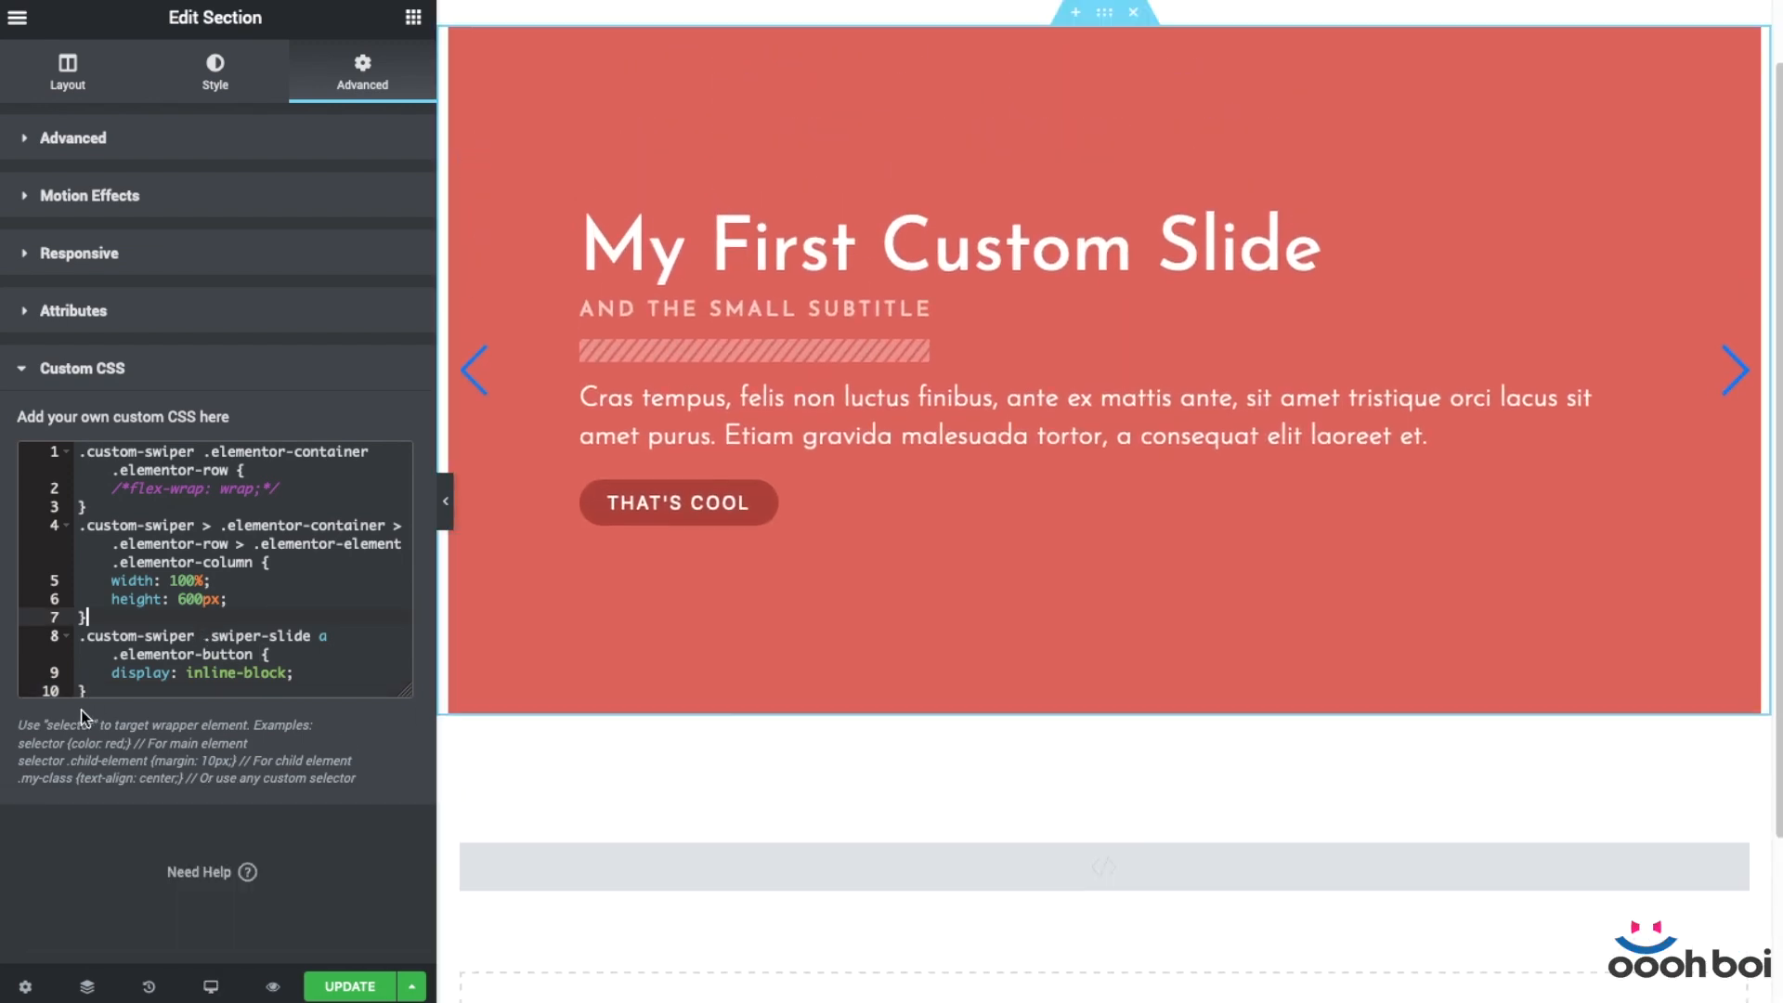
Append a media query for 320px to 1024px that sets flex-wrap: nowrap on .custom-swiper .elementor-container .elementor-row.
left_click(104, 692)
key("Return")
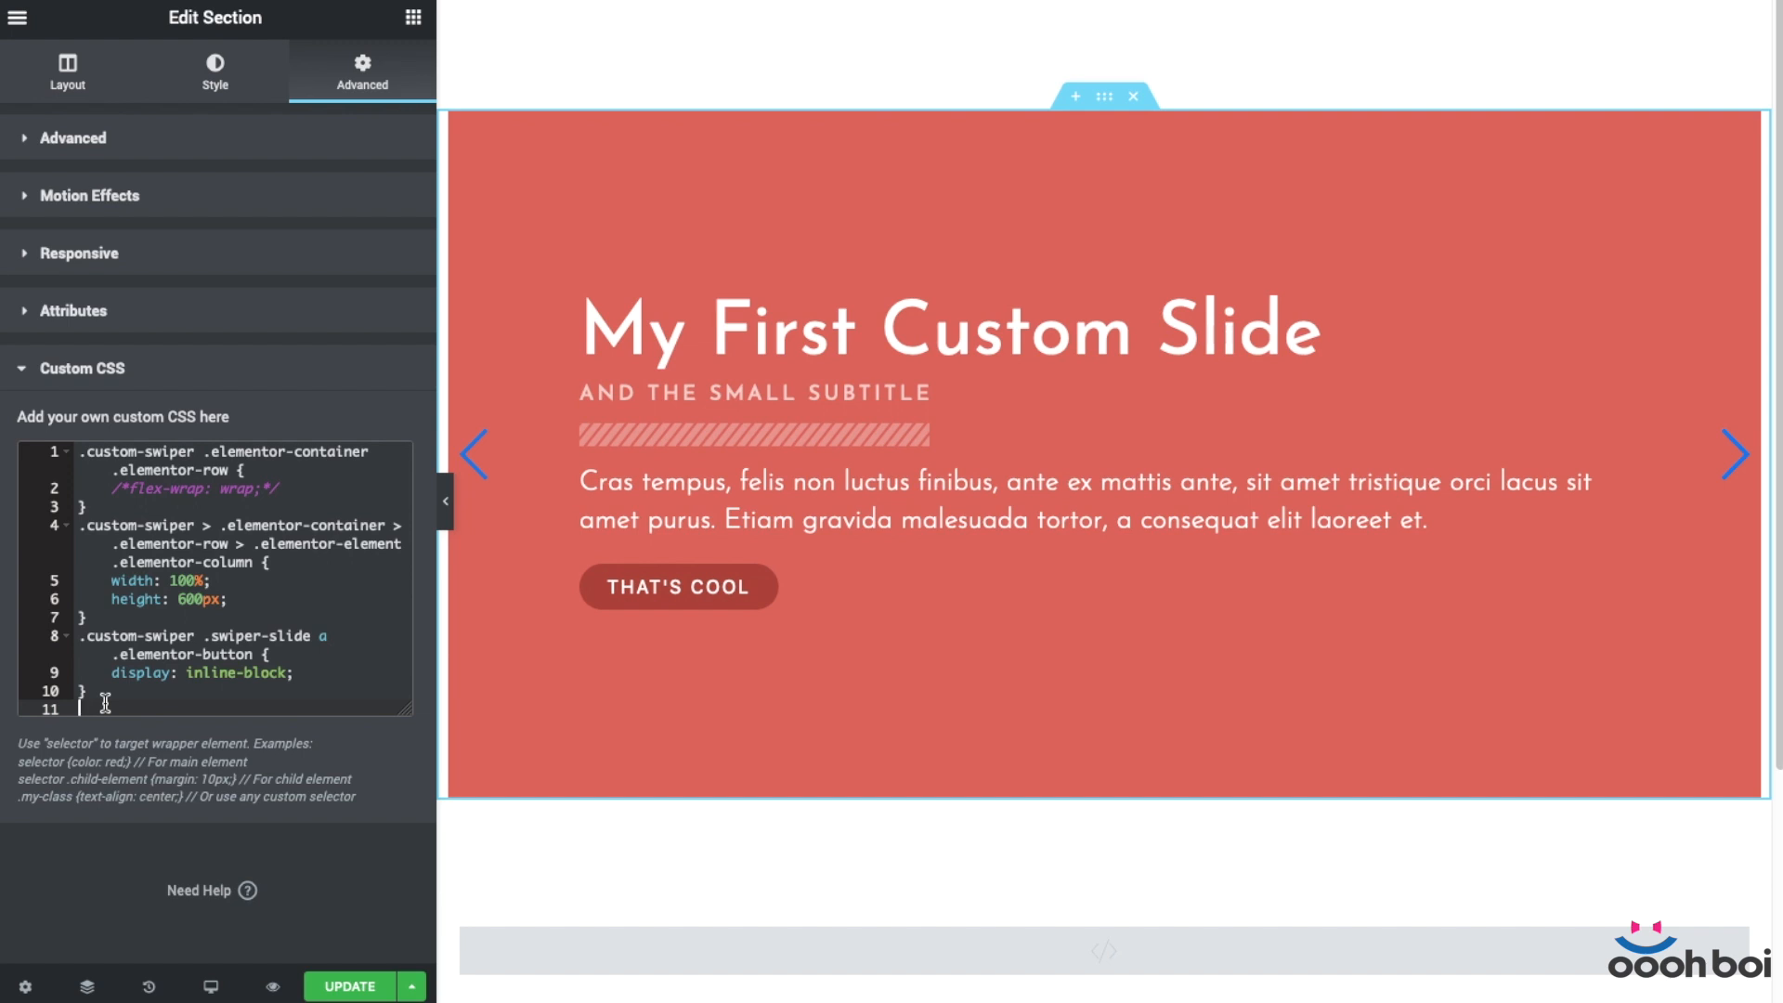
key("Return")
type("@media (min-width: 320px) and (max-width: 1024px) {     .custom-swiper .elementor-container .elementor-row {         flex-wrap: nowrap;     } }")
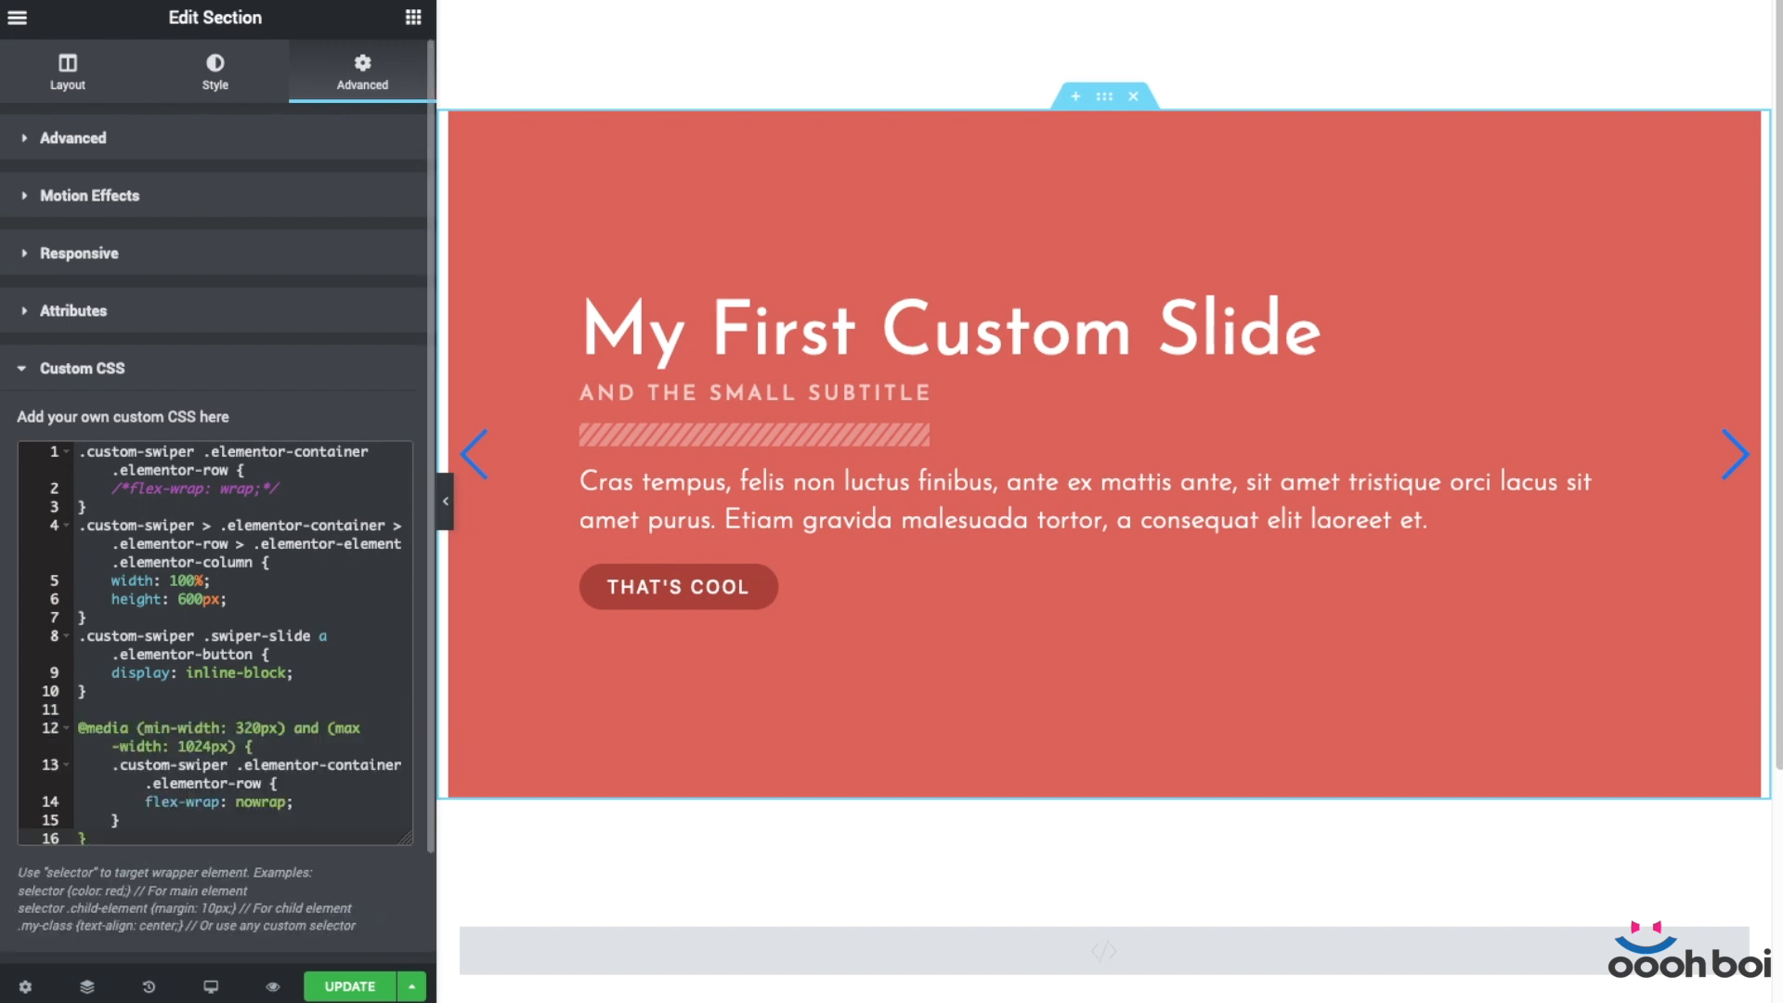
Switch to the Tablet preview, test the slider's arrows in both directions and return to the first slide.
left_click(212, 985)
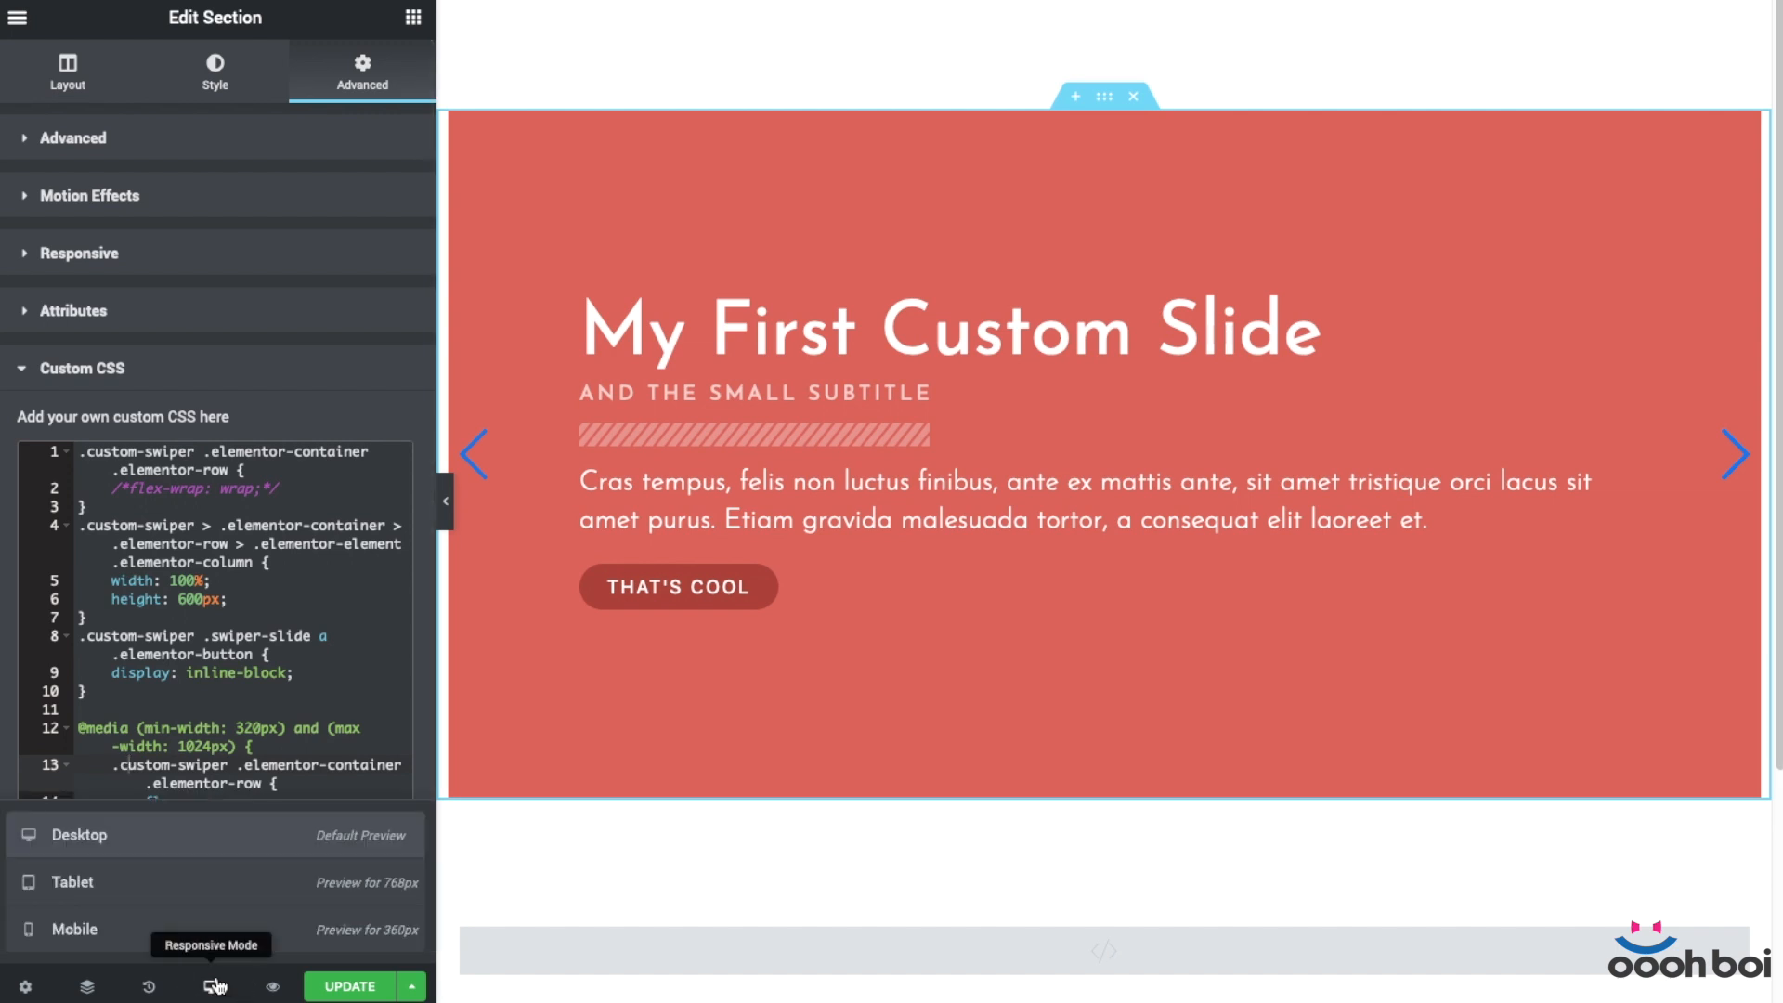
left_click(178, 892)
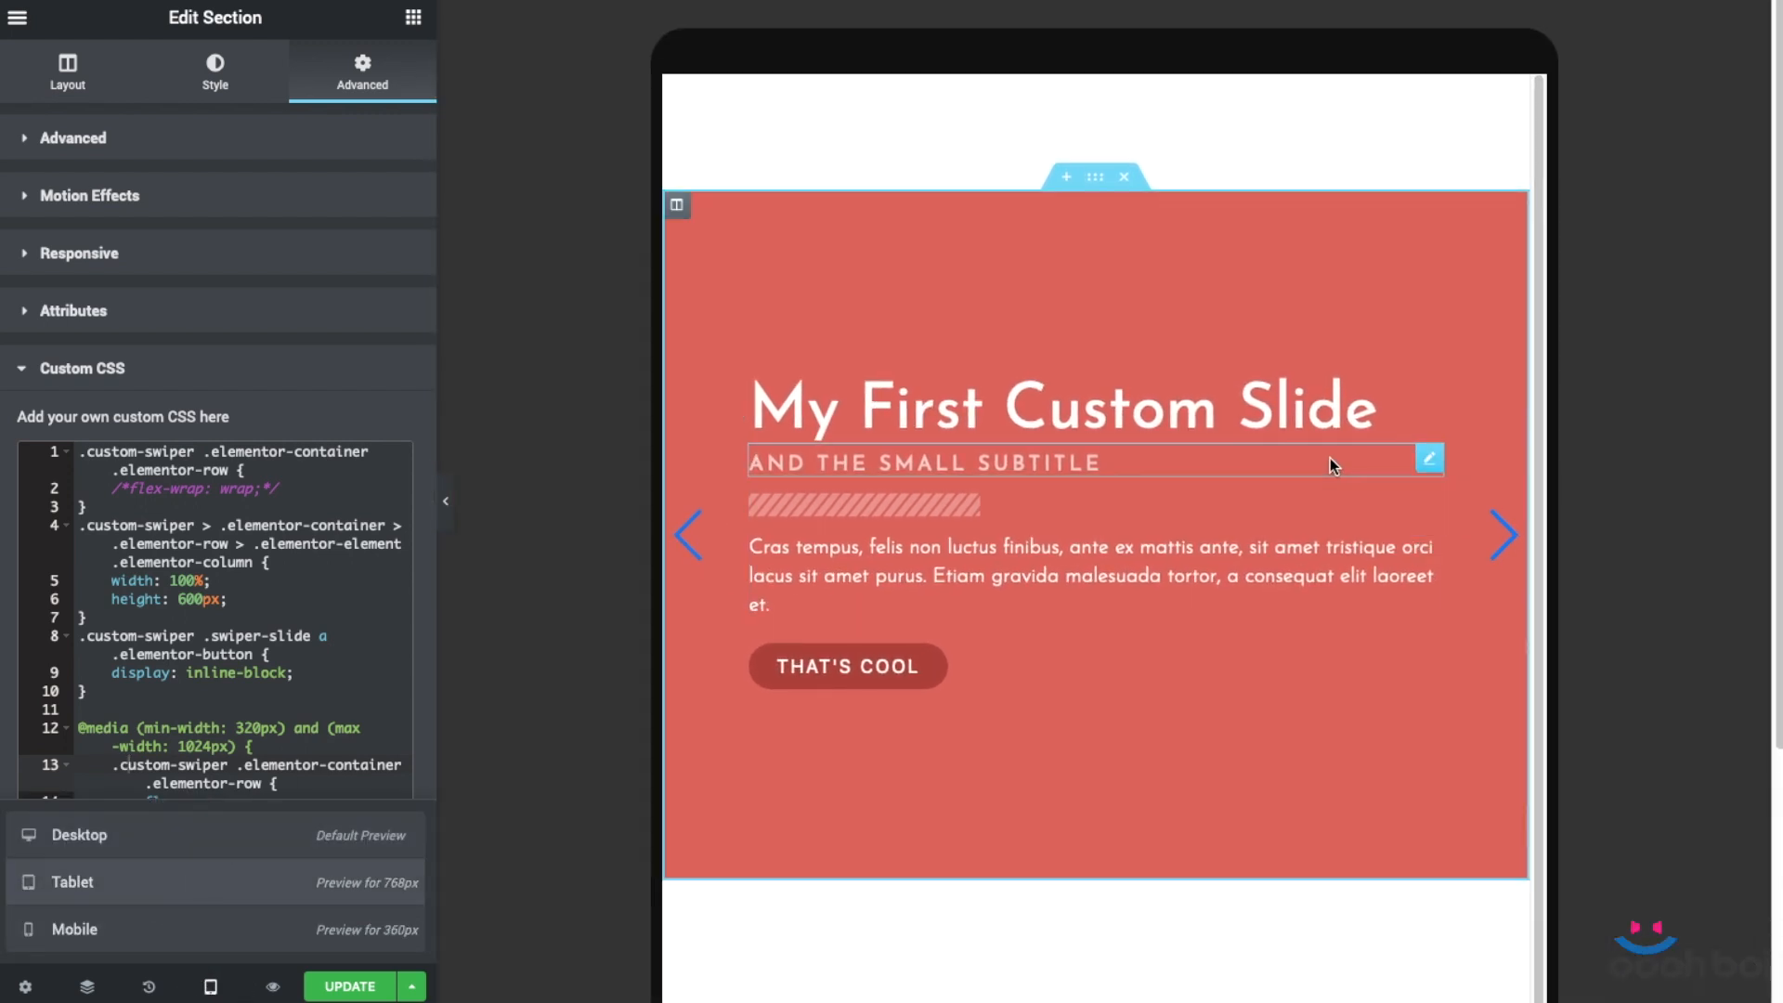
scroll(1503, 459, "down", 1)
left_click(1505, 427)
left_click(1506, 430)
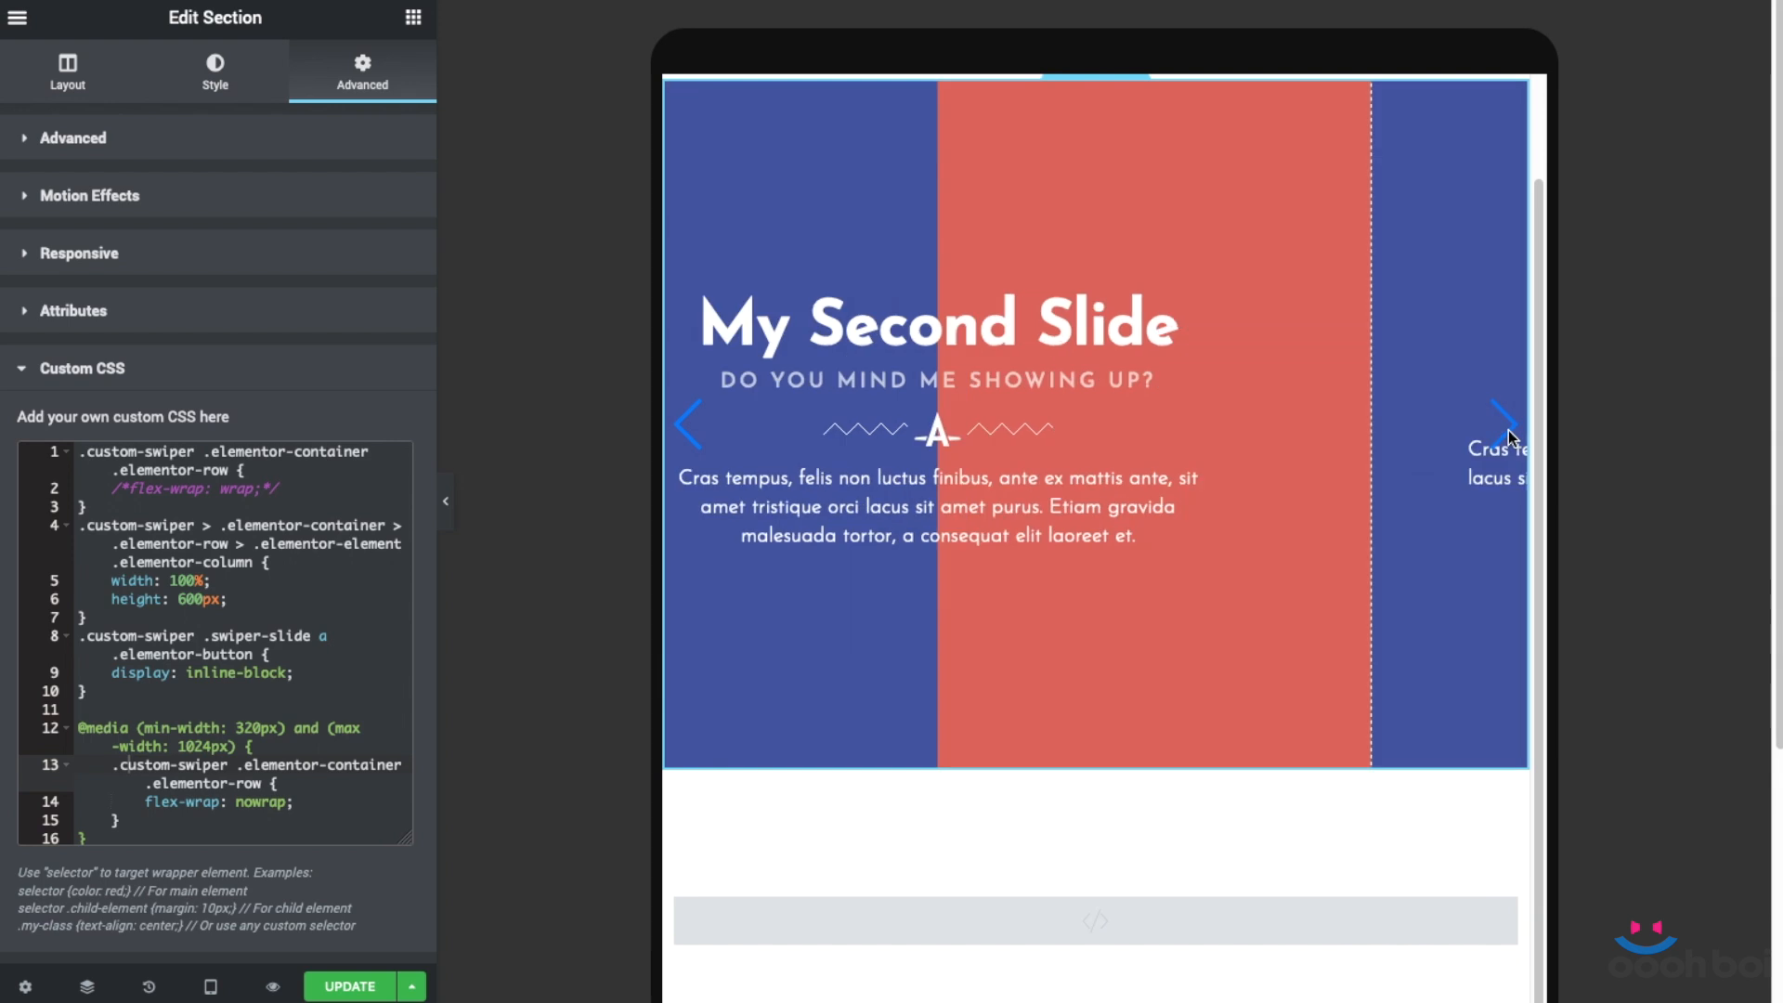
left_click(699, 450)
left_click(698, 438)
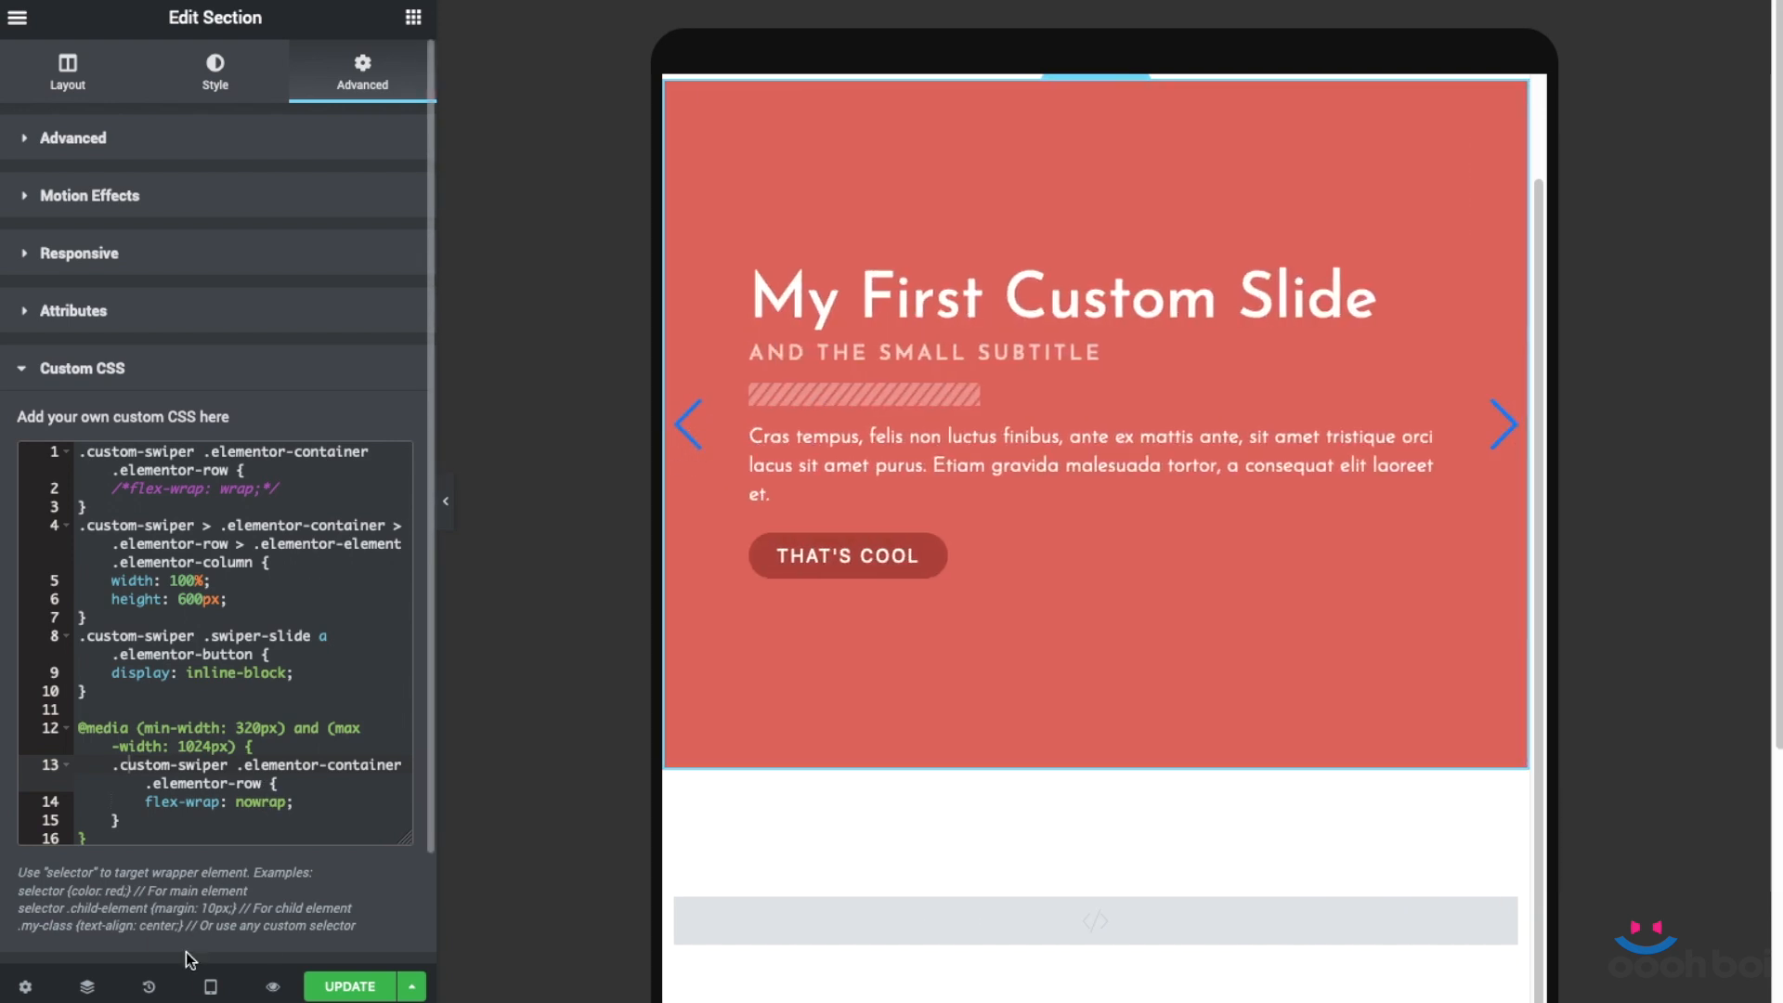
Test the slider's arrows in the Mobile preview, return to the first slide and restore the Desktop preview.
left_click(210, 986)
left_click(74, 929)
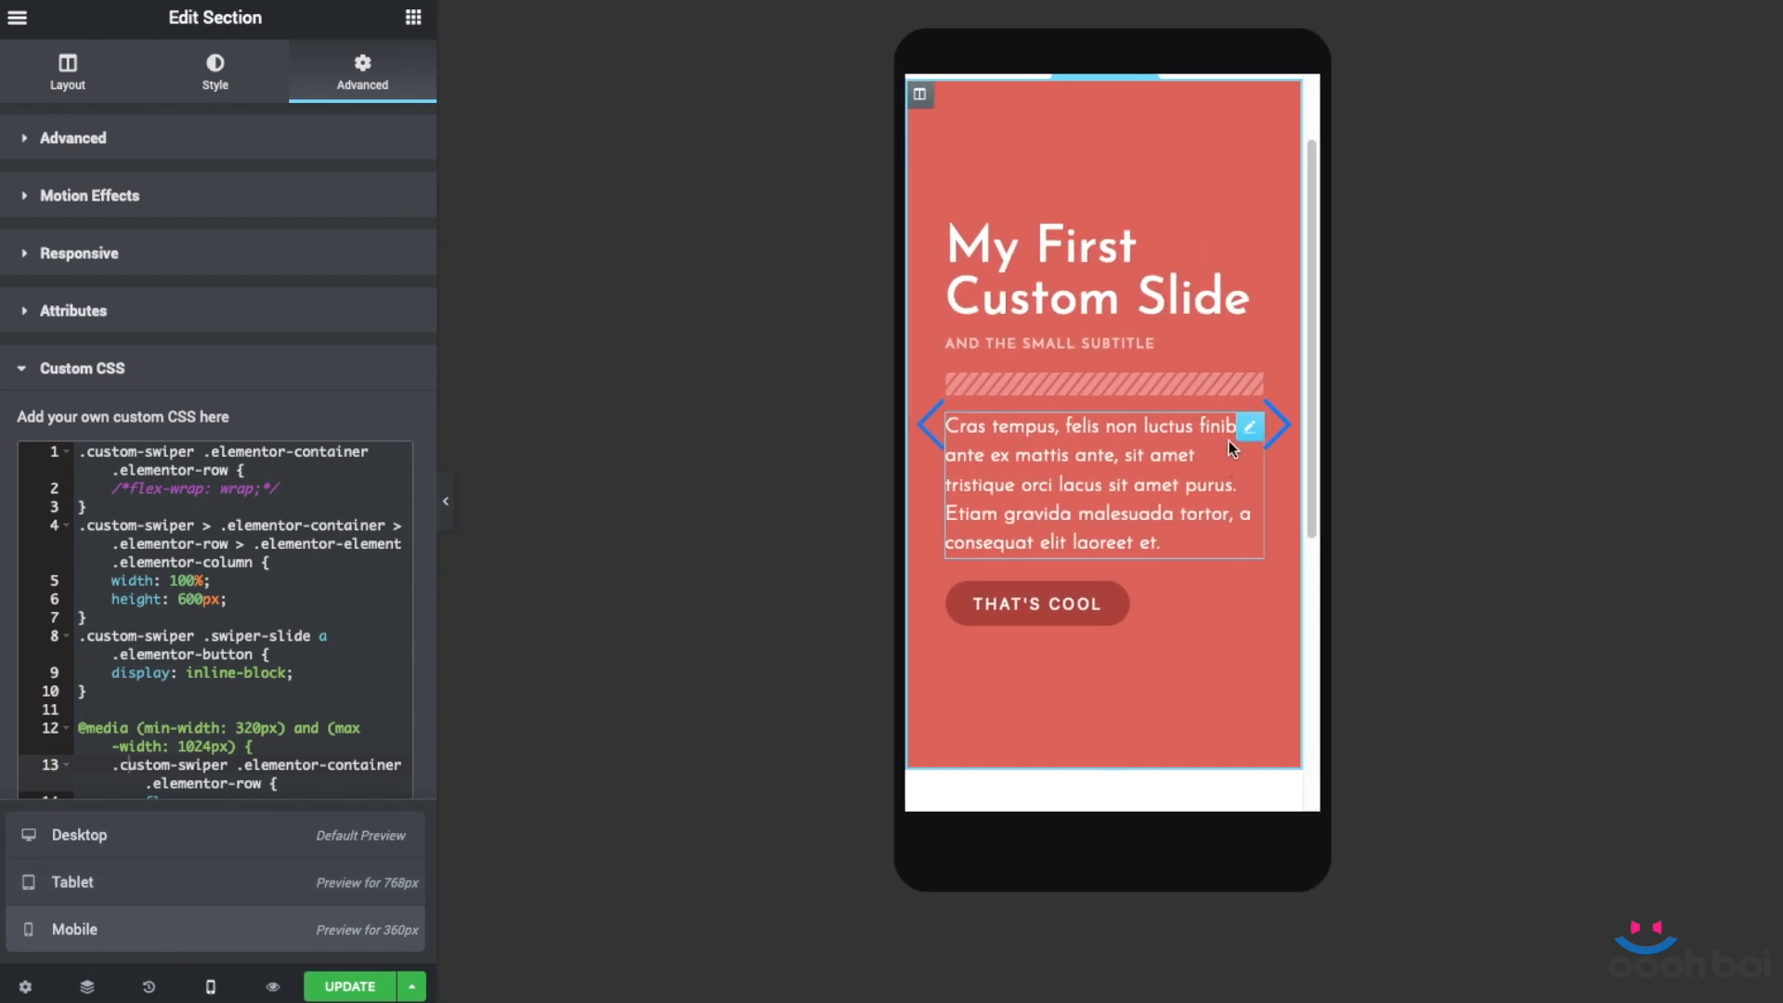
left_click(1280, 423)
left_click(1280, 424)
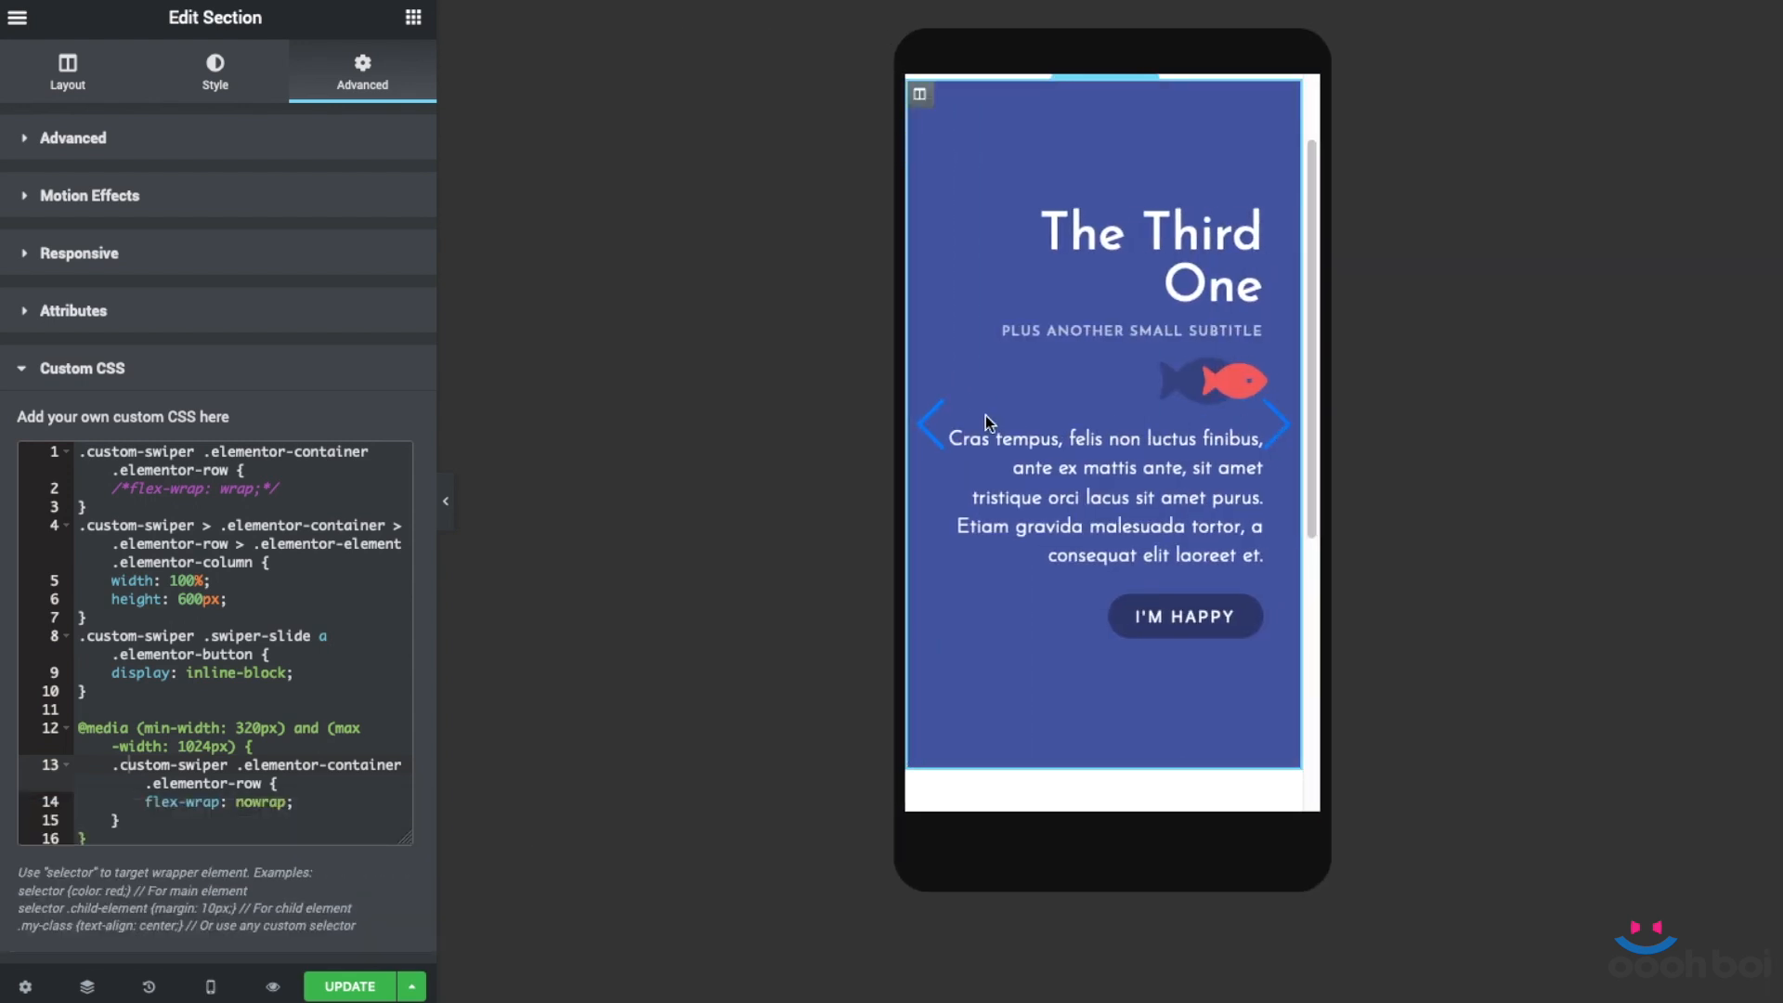
left_click(933, 427)
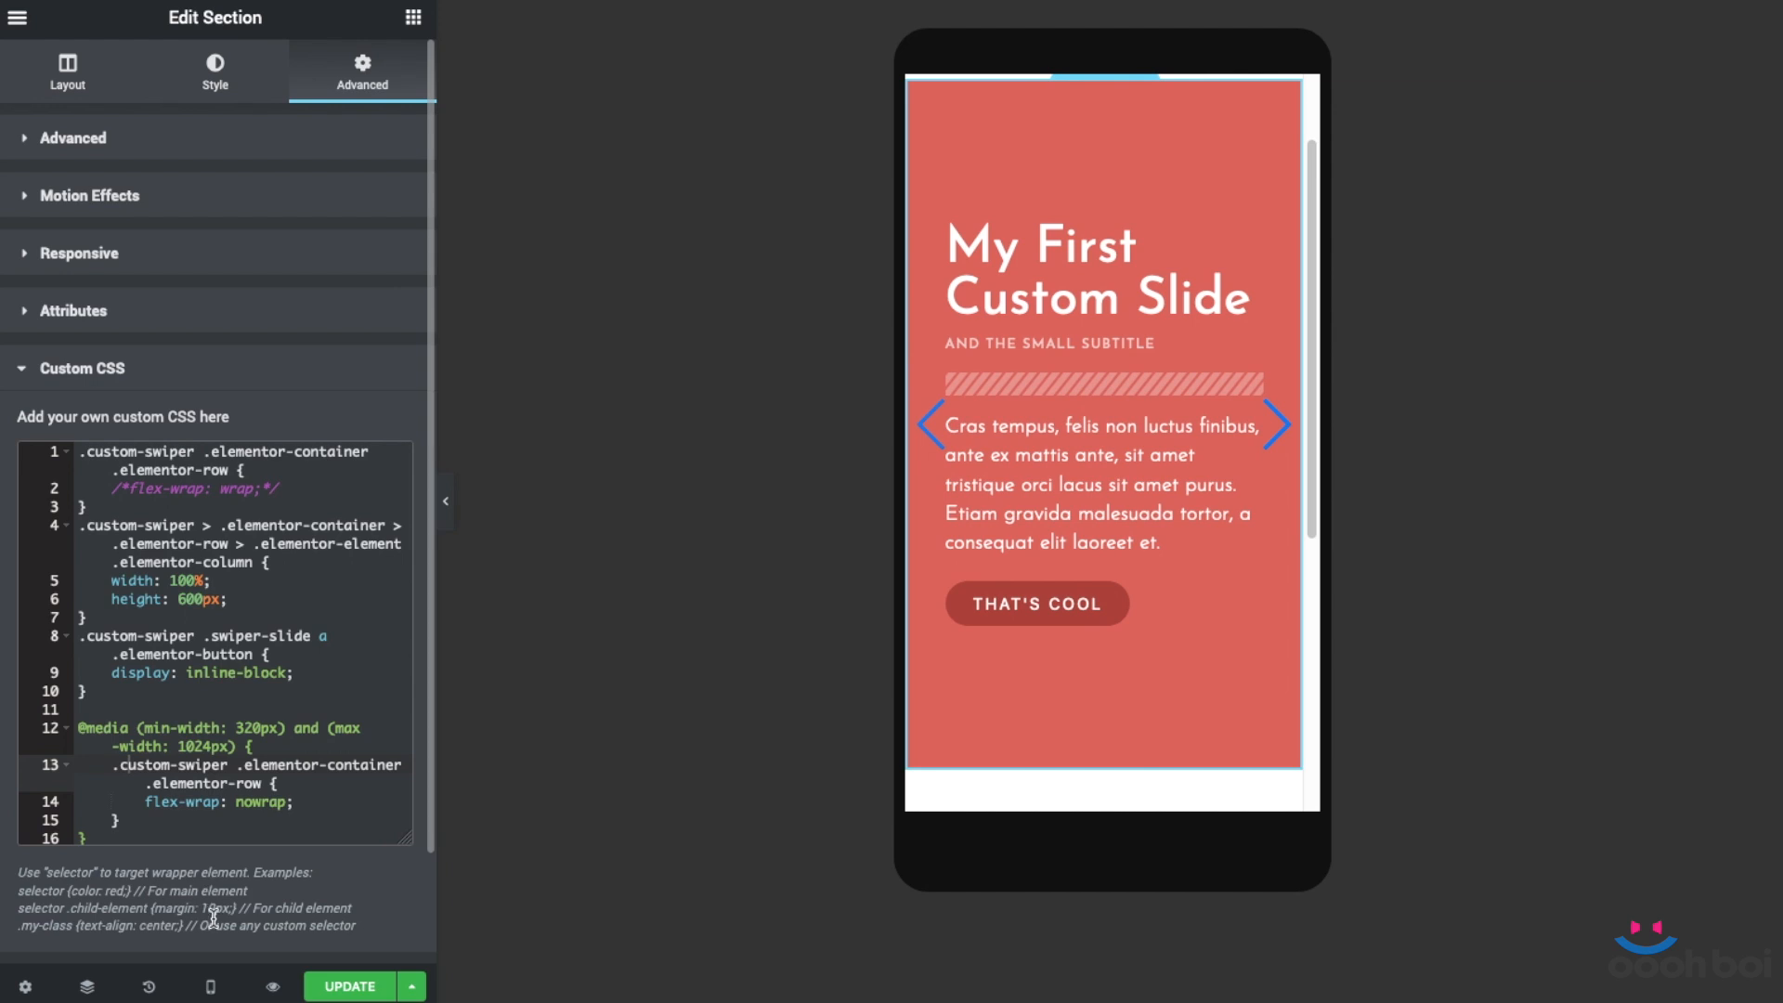
left_click(209, 986)
left_click(195, 827)
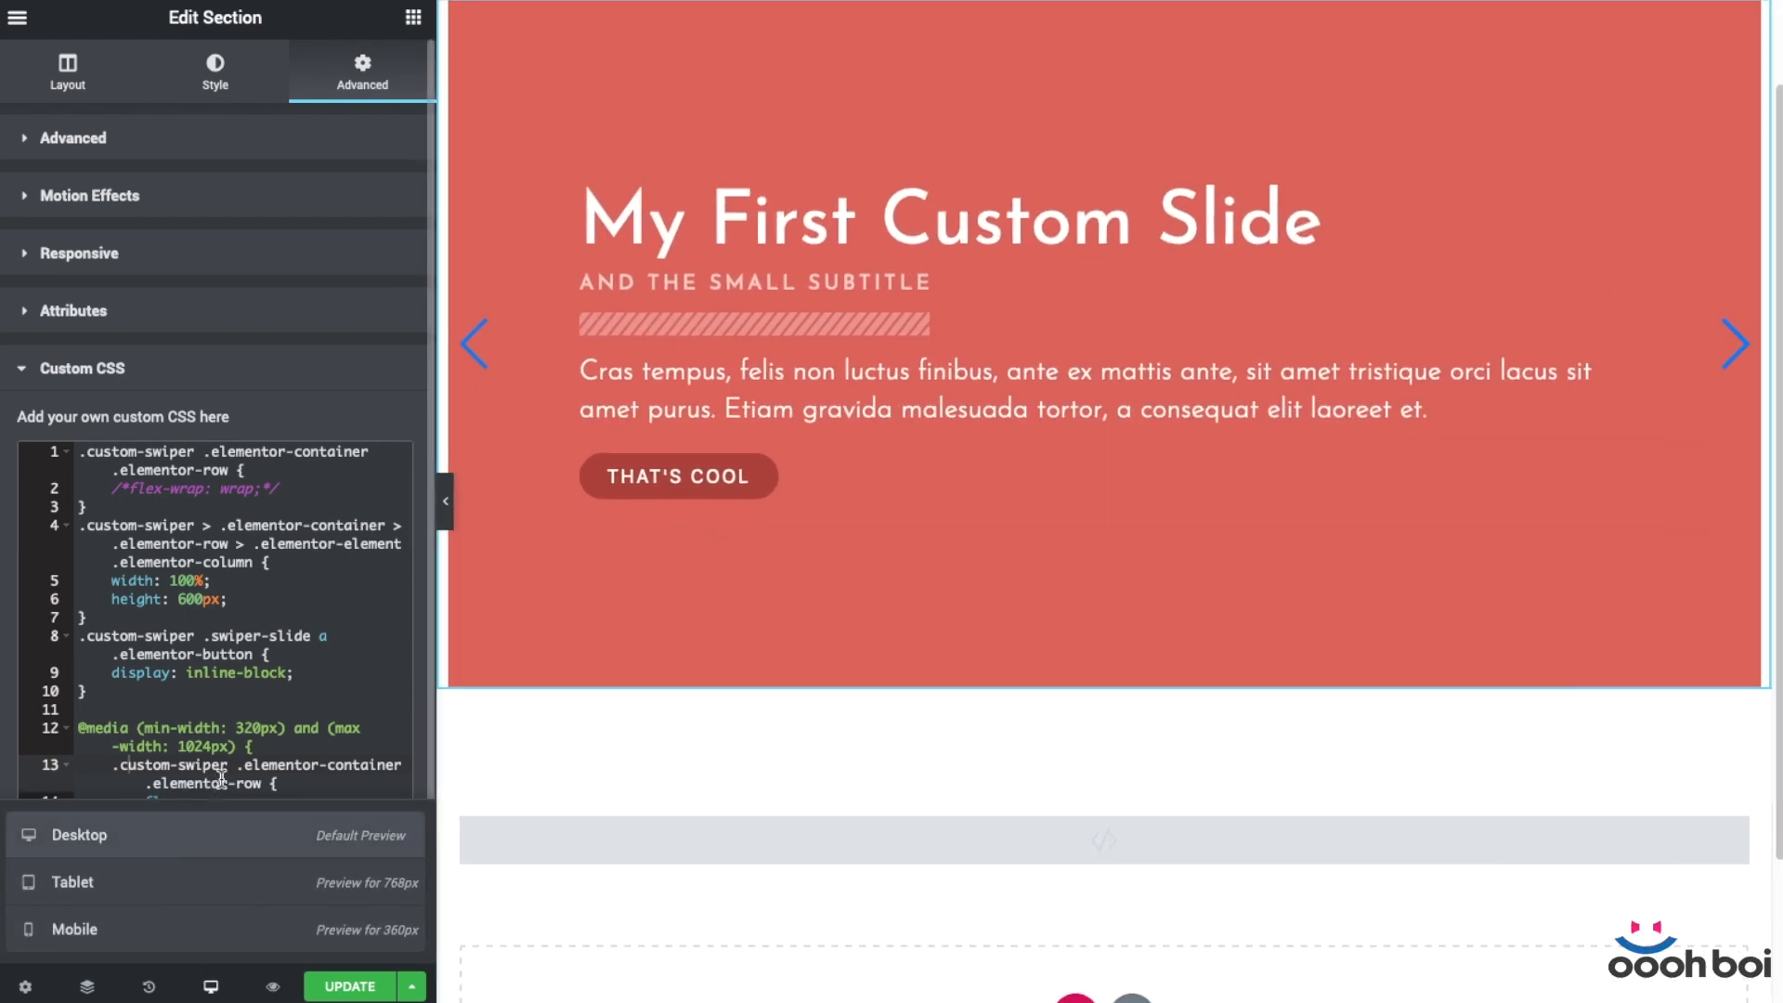
Paste the Prev & Next styles below the media query, with 45px size, rgba(0,0,0,0.7) background, 30% background size, 5px padding and a hover effect.
left_click(104, 636)
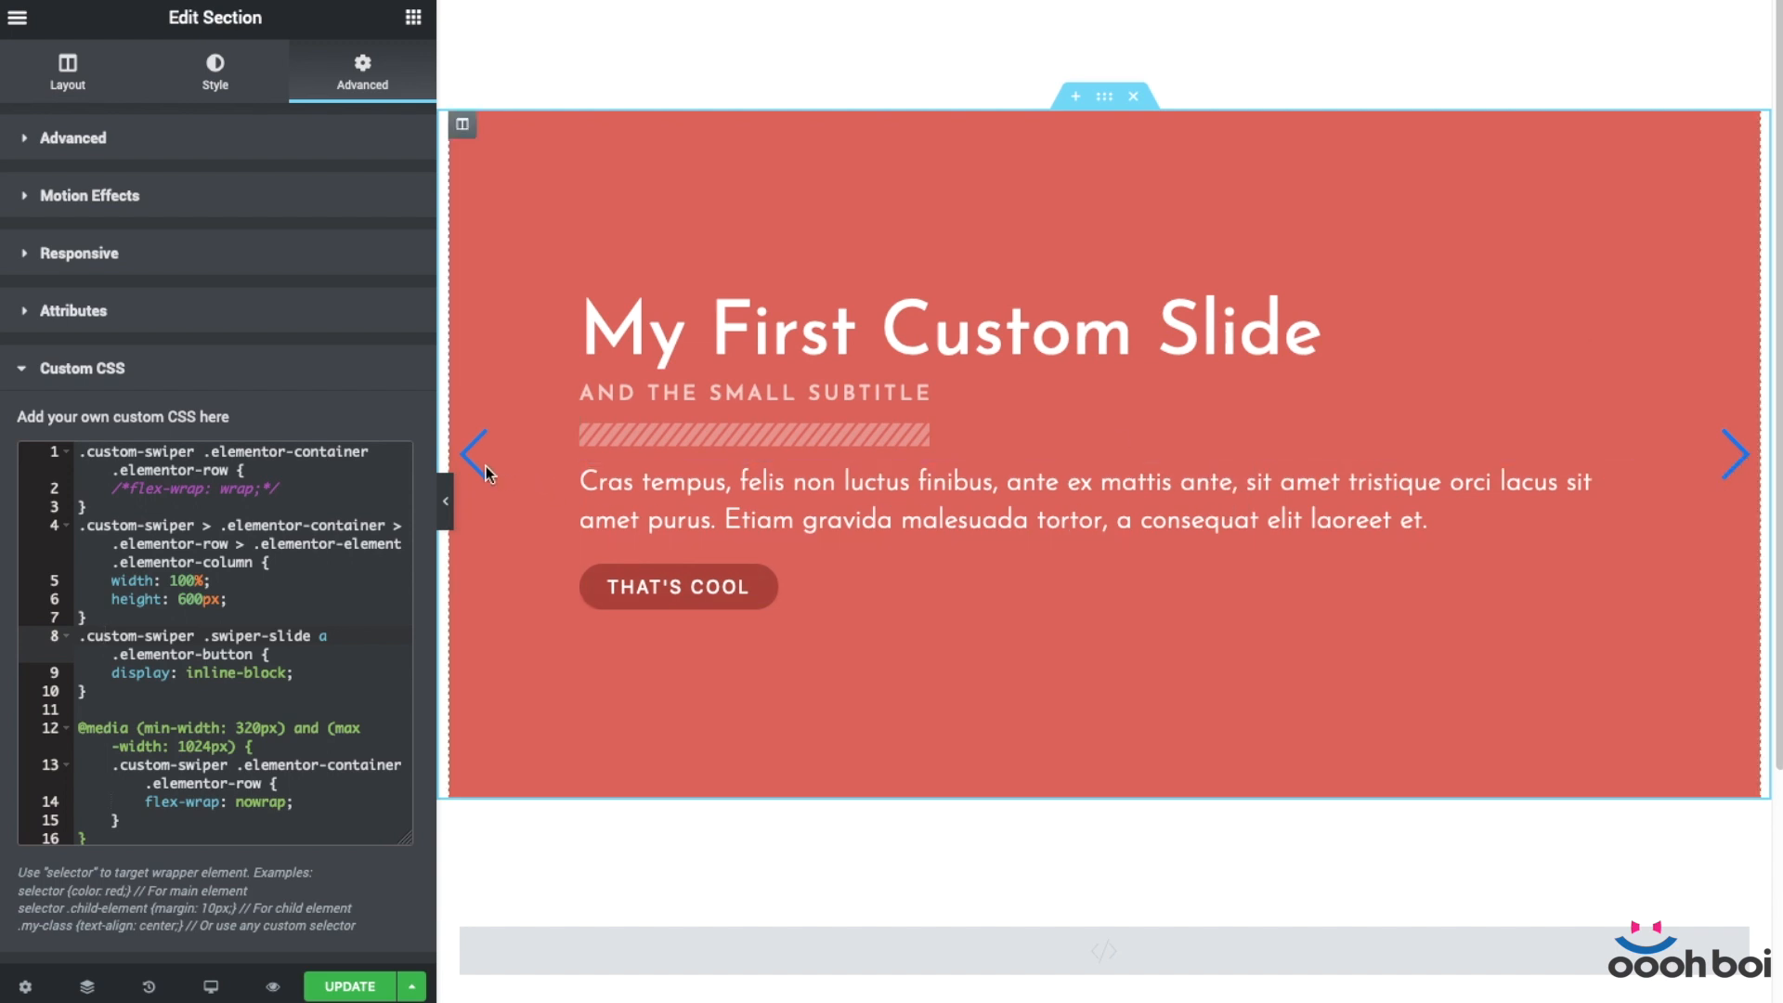
left_click(196, 739)
scroll(185, 743, "down", 1)
left_click(93, 712)
key("Return")
key("Return")
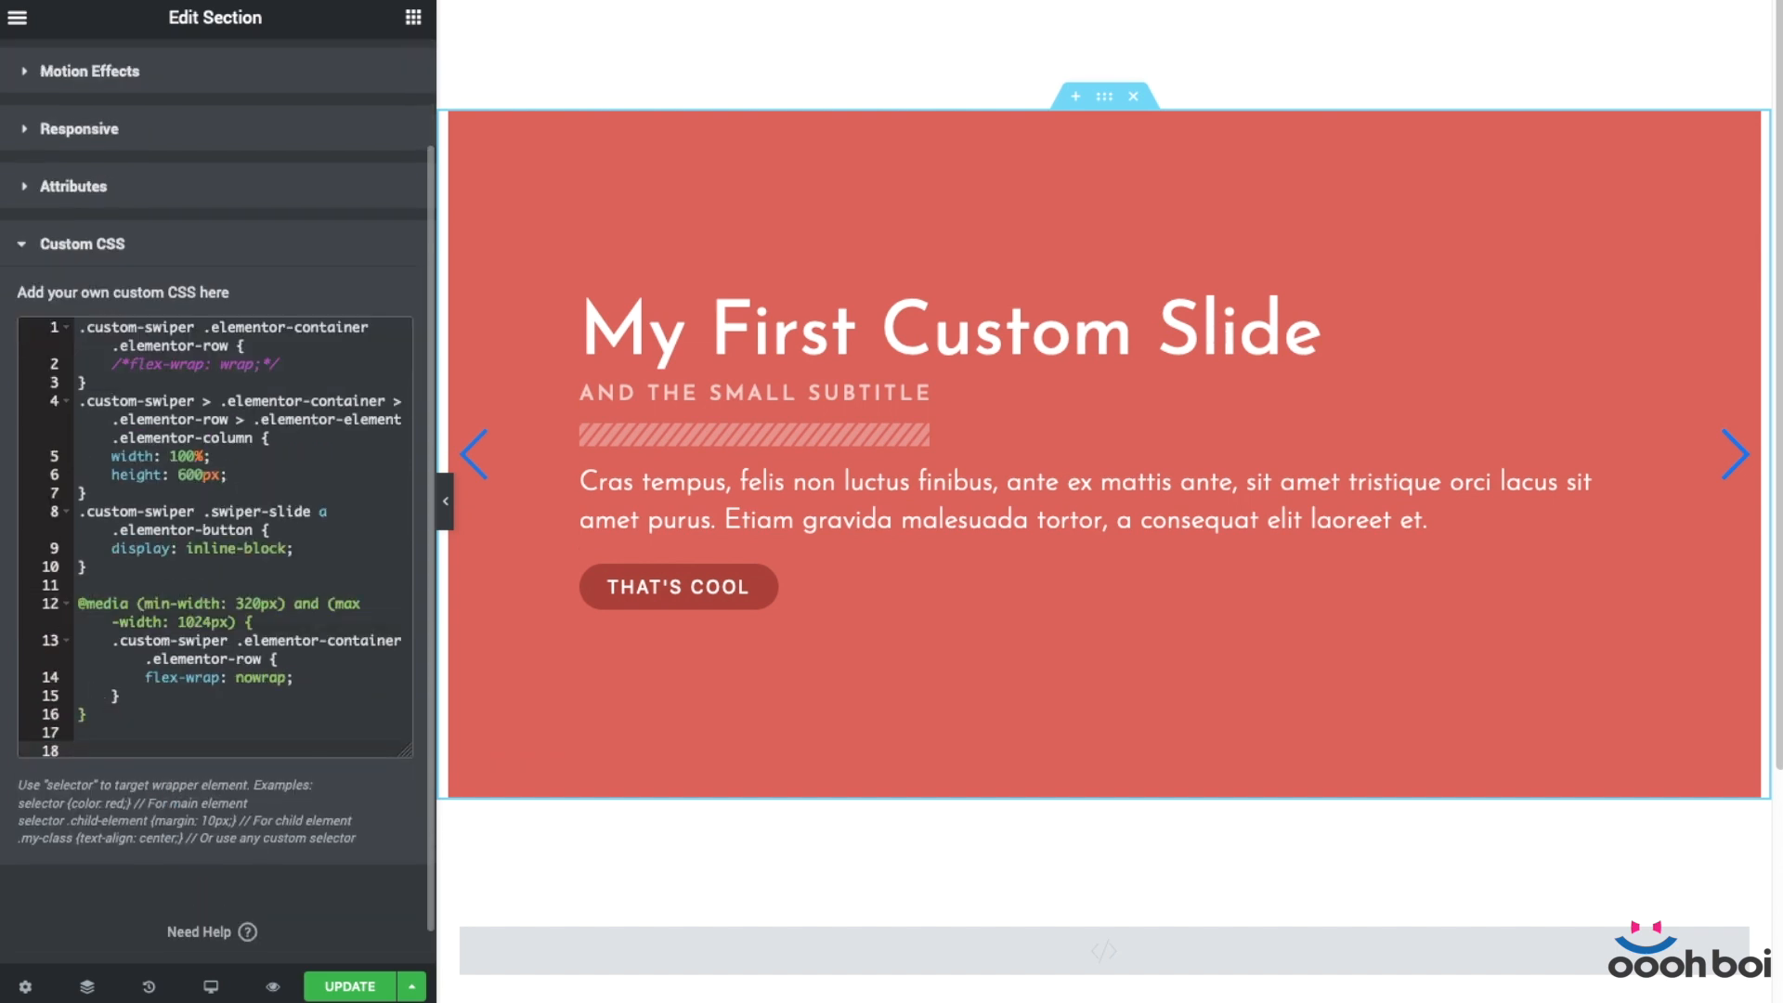
key("ctrl+v")
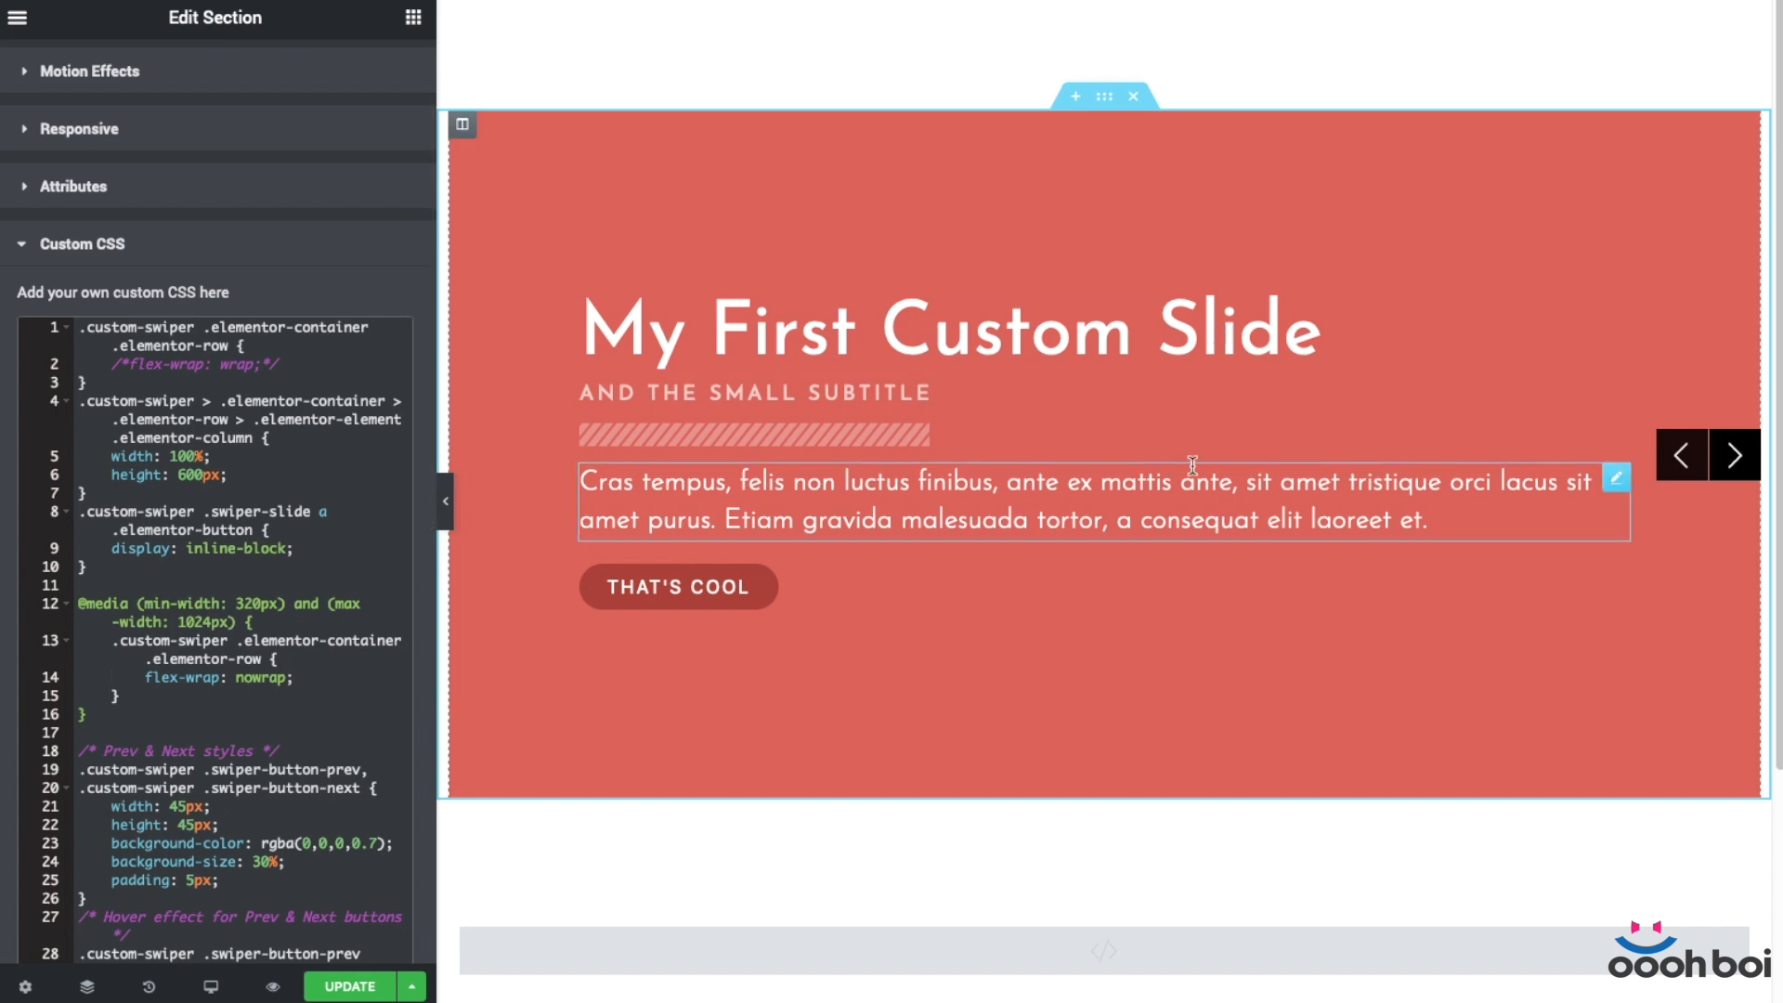
left_click(224, 720)
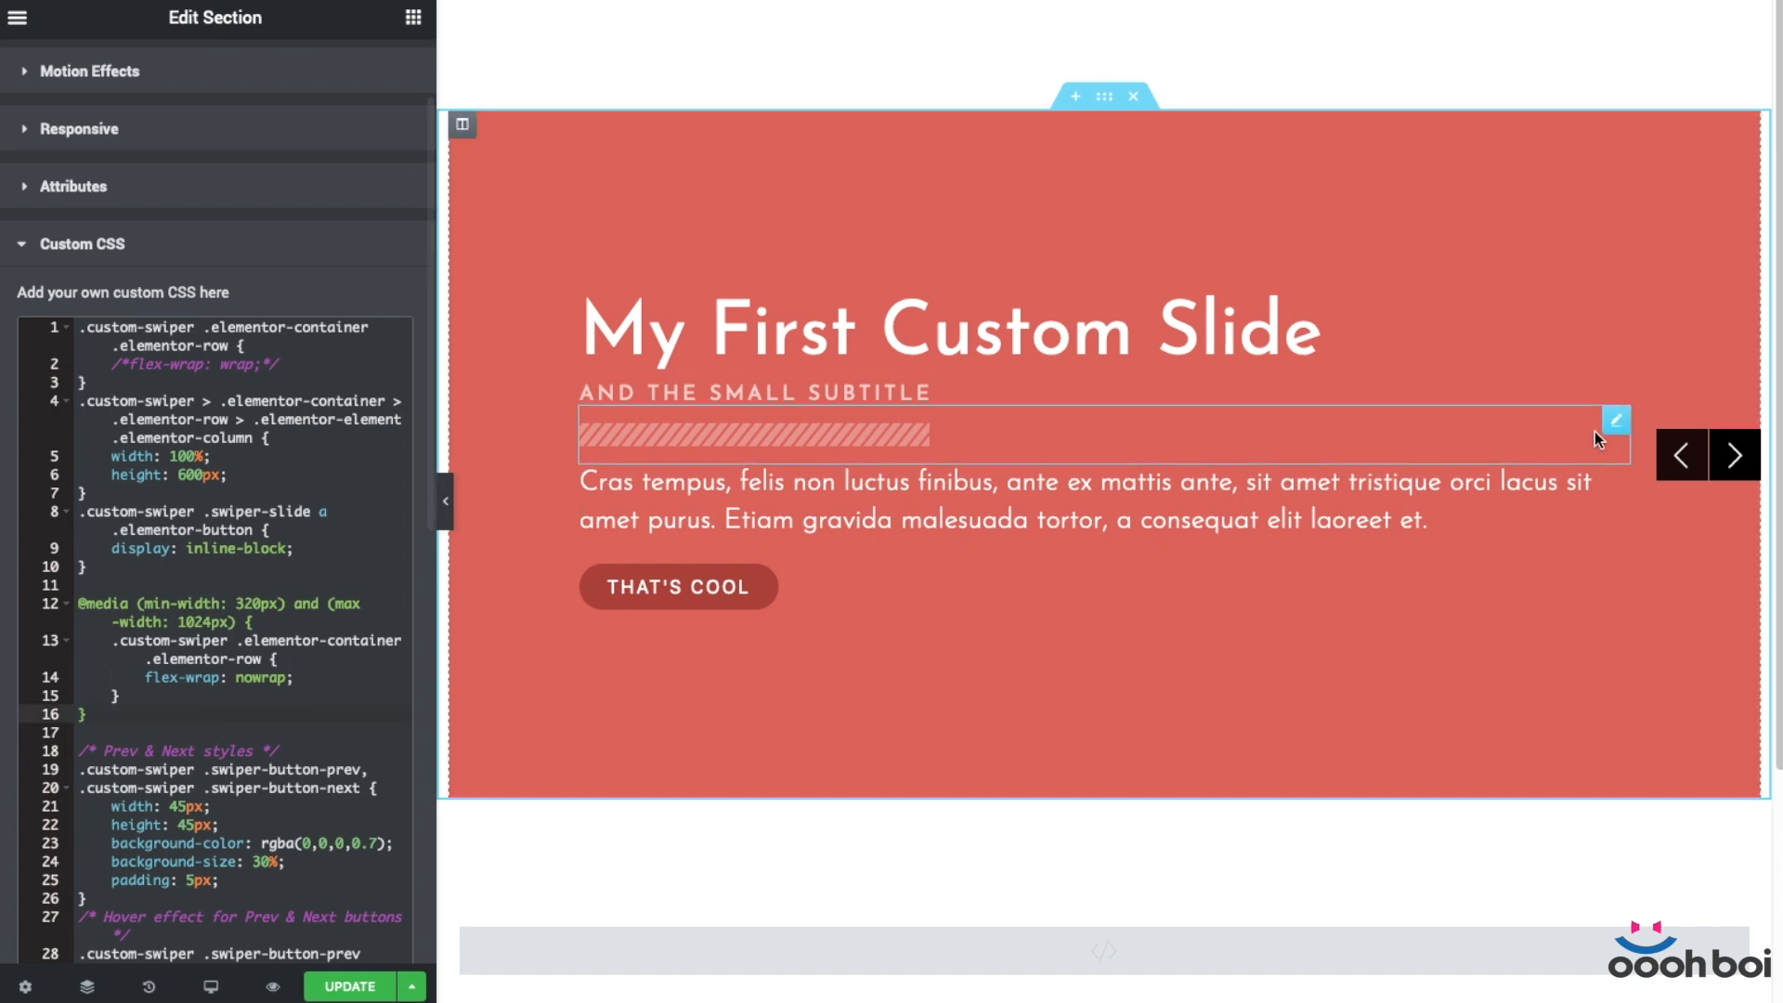
Test the restyled arrows through to the third slide and back, and select the first slide's heading.
left_click(1733, 458)
left_click(1734, 458)
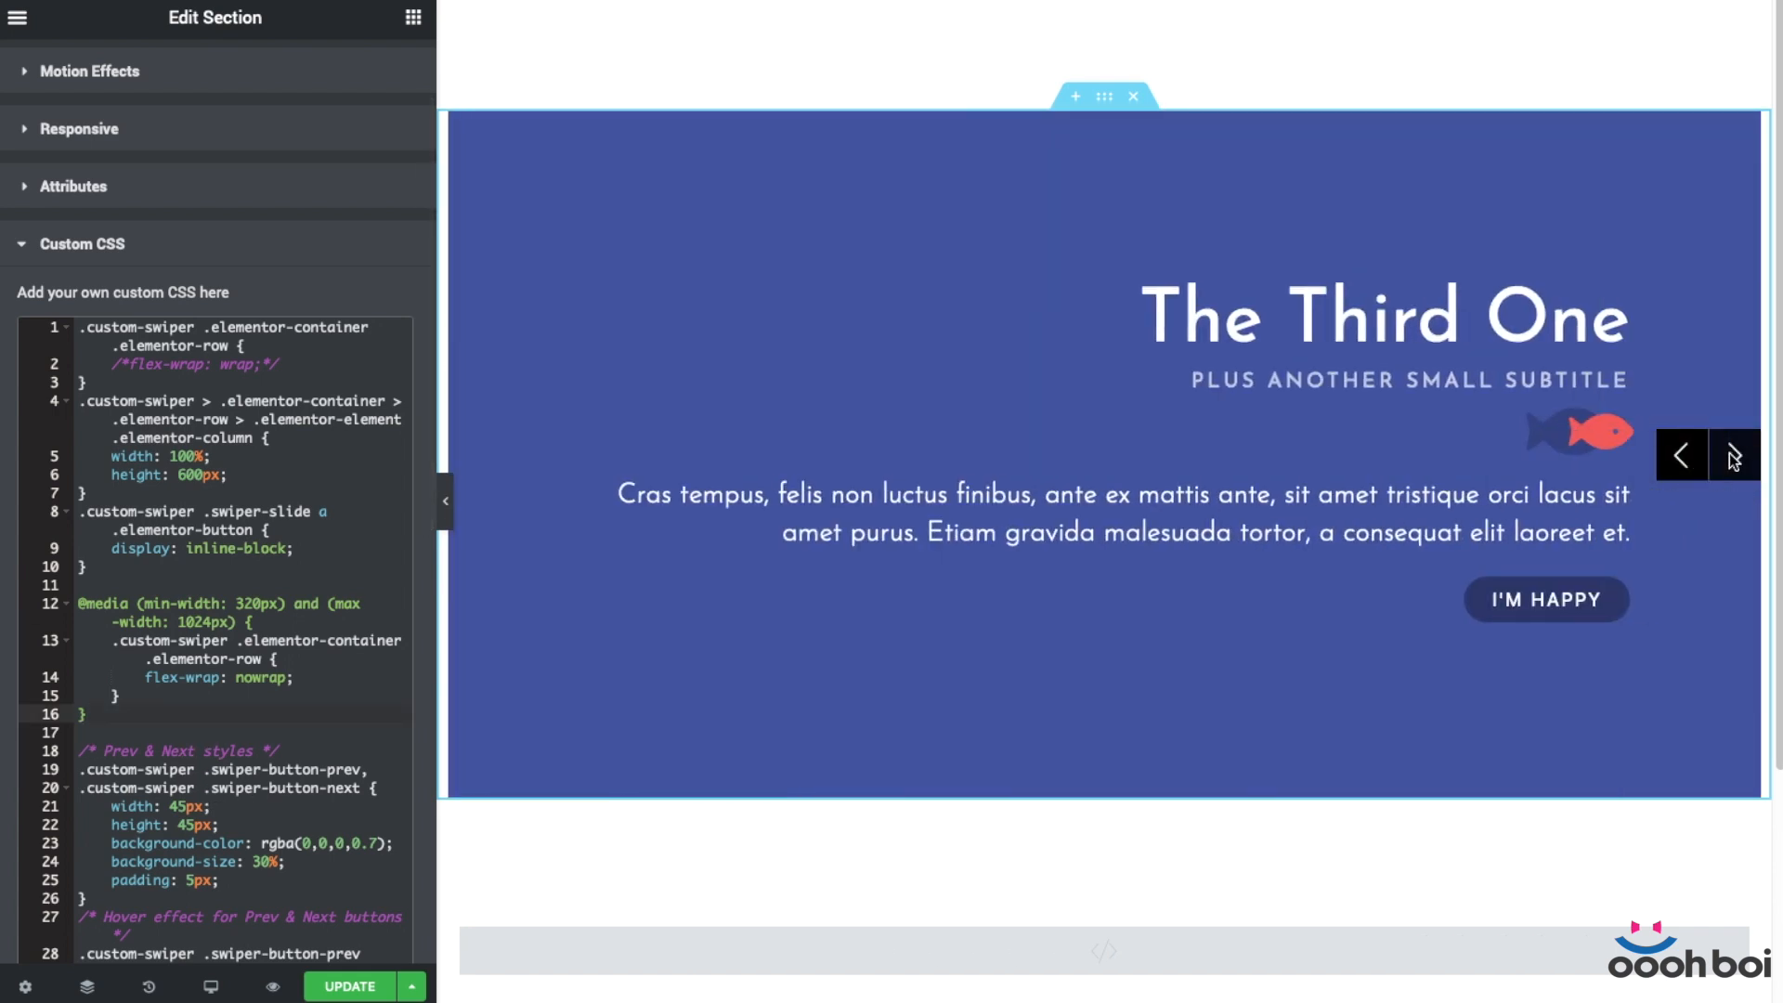
left_click(1683, 456)
left_click(1683, 456)
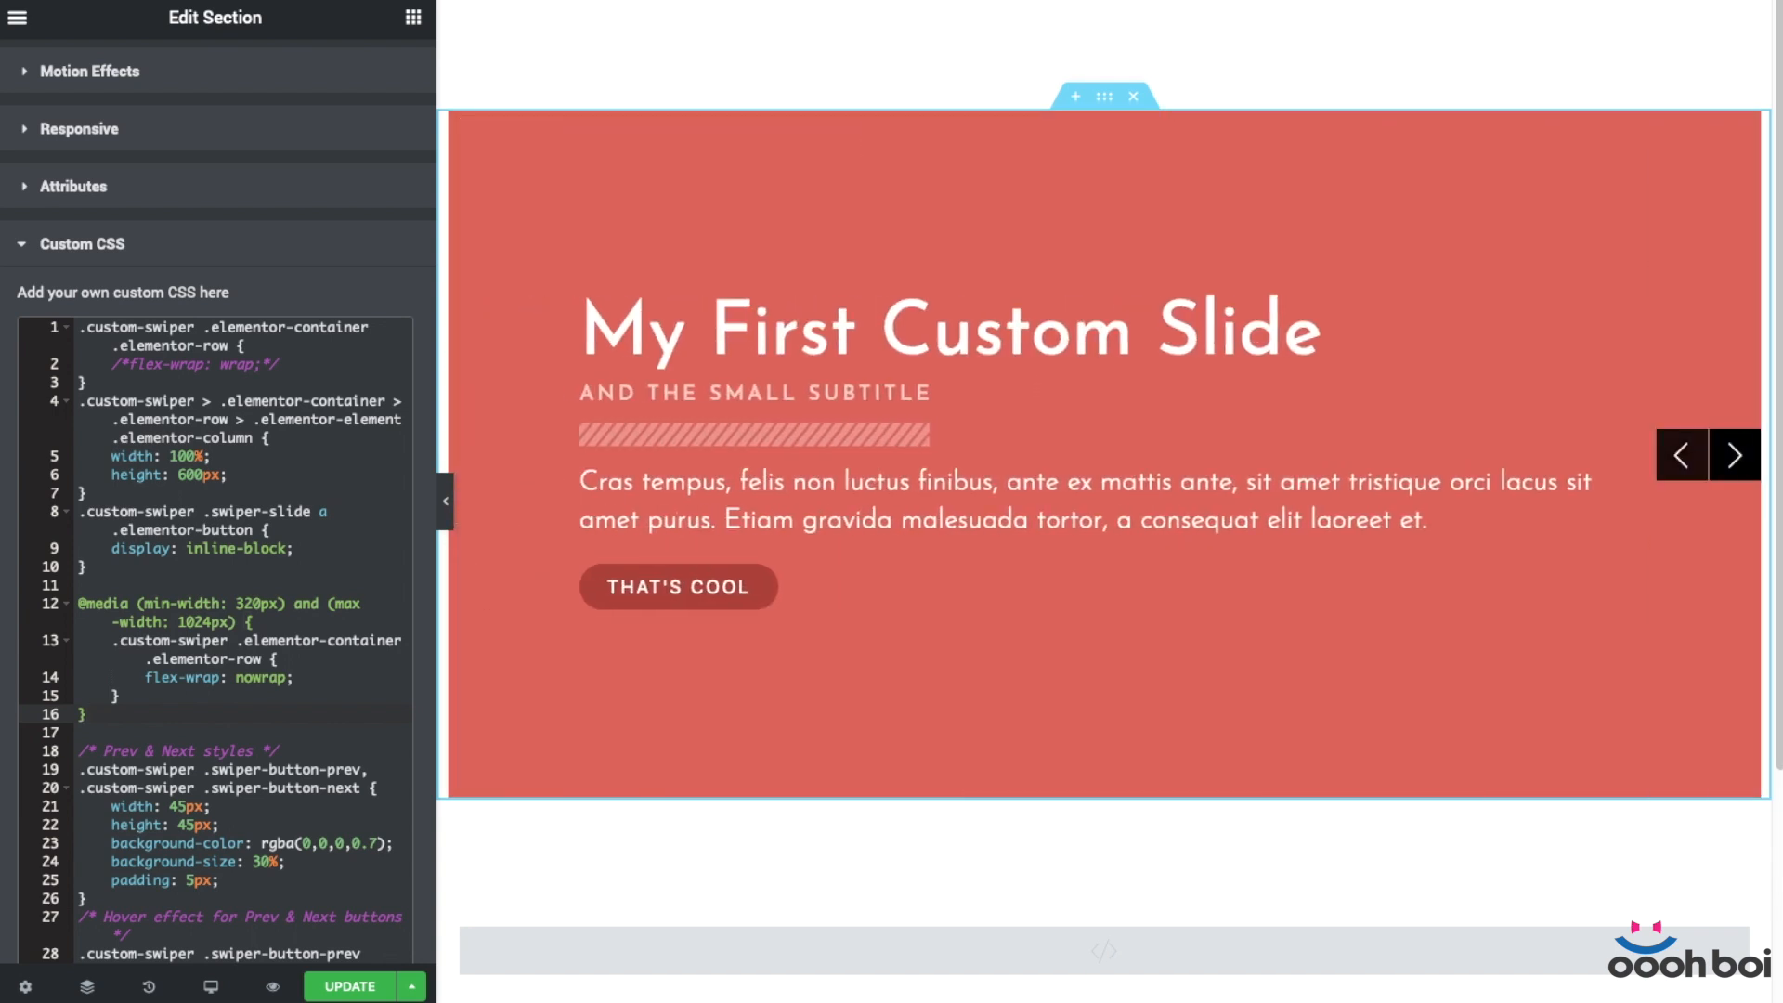
left_click(1346, 411)
left_click(1277, 310)
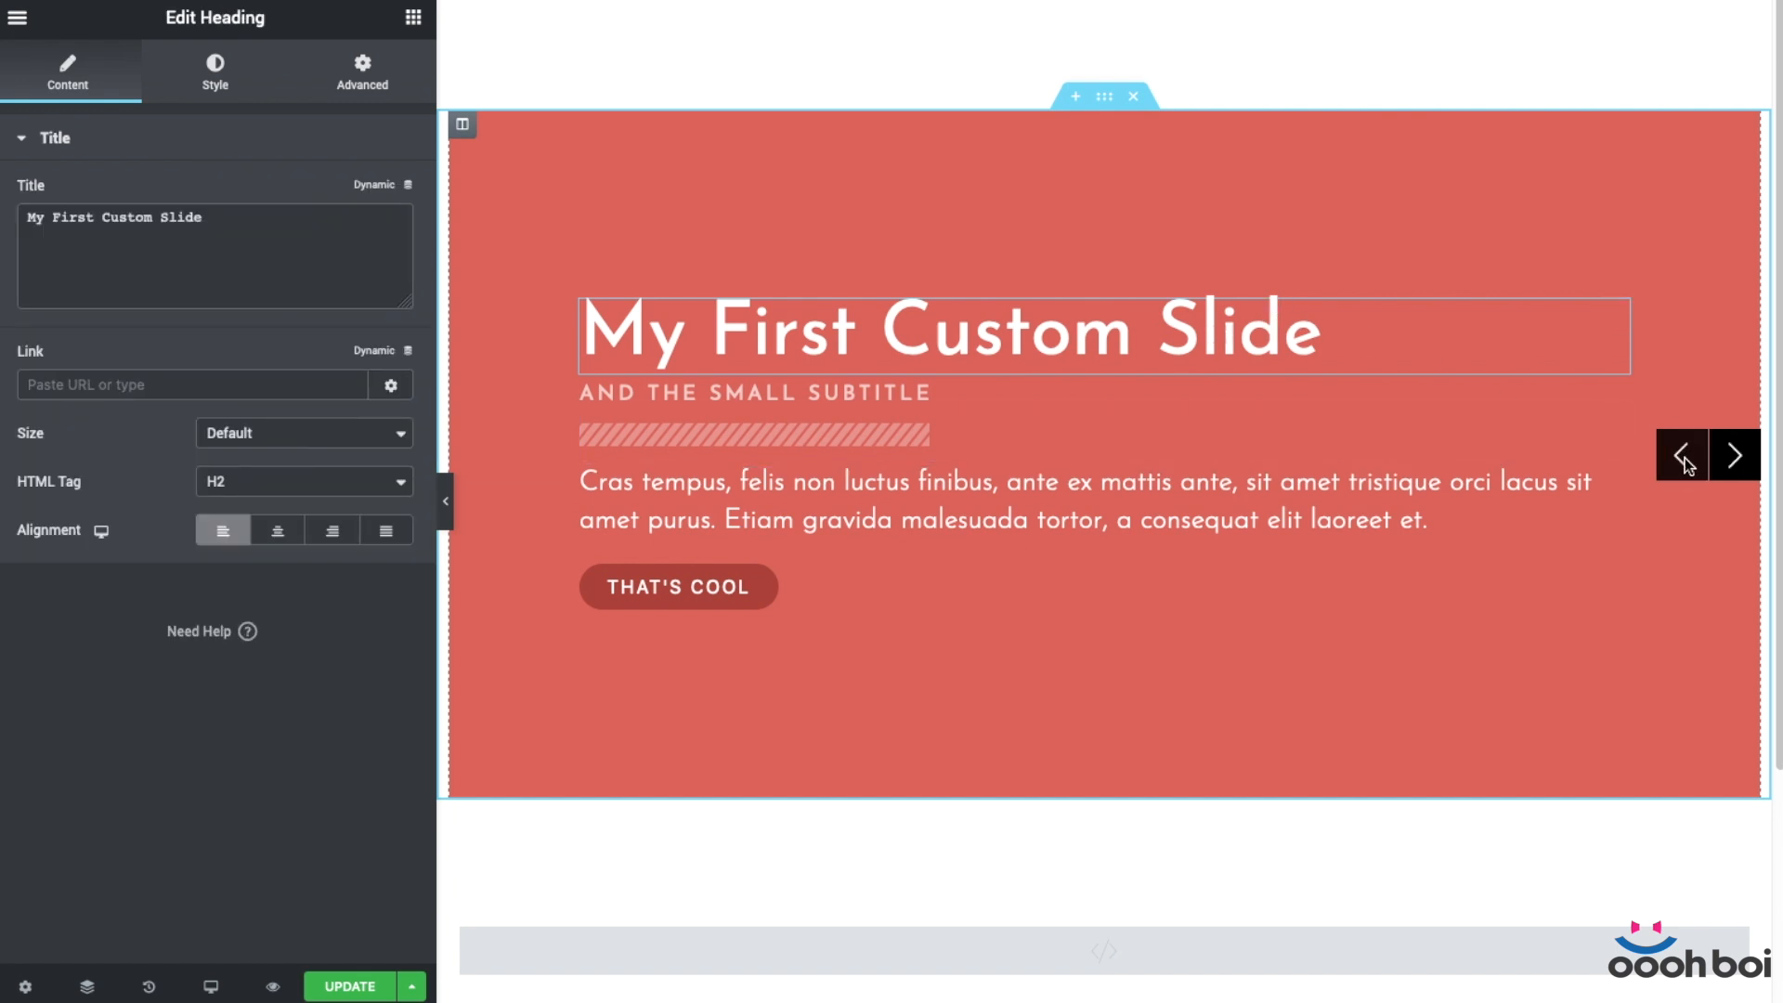
Test the slider's arrows through the slides and back to the first slide.
left_click(1735, 457)
left_click(1733, 457)
left_click(1690, 462)
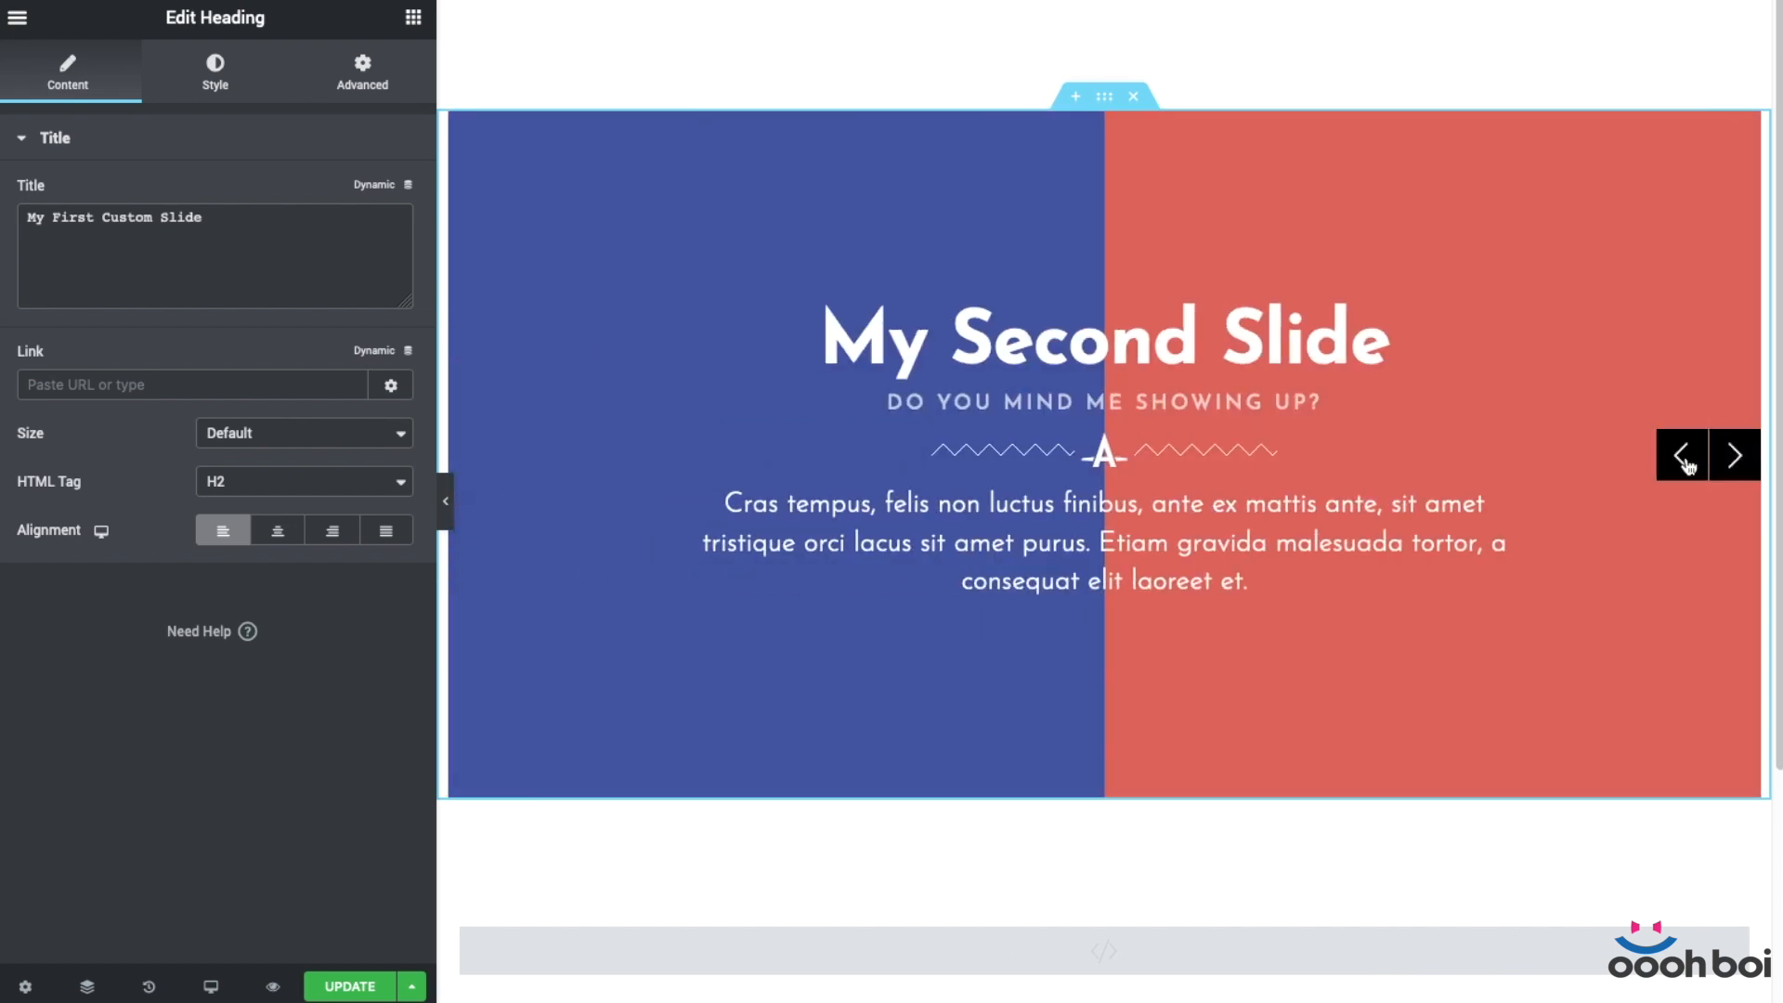
left_click(1690, 462)
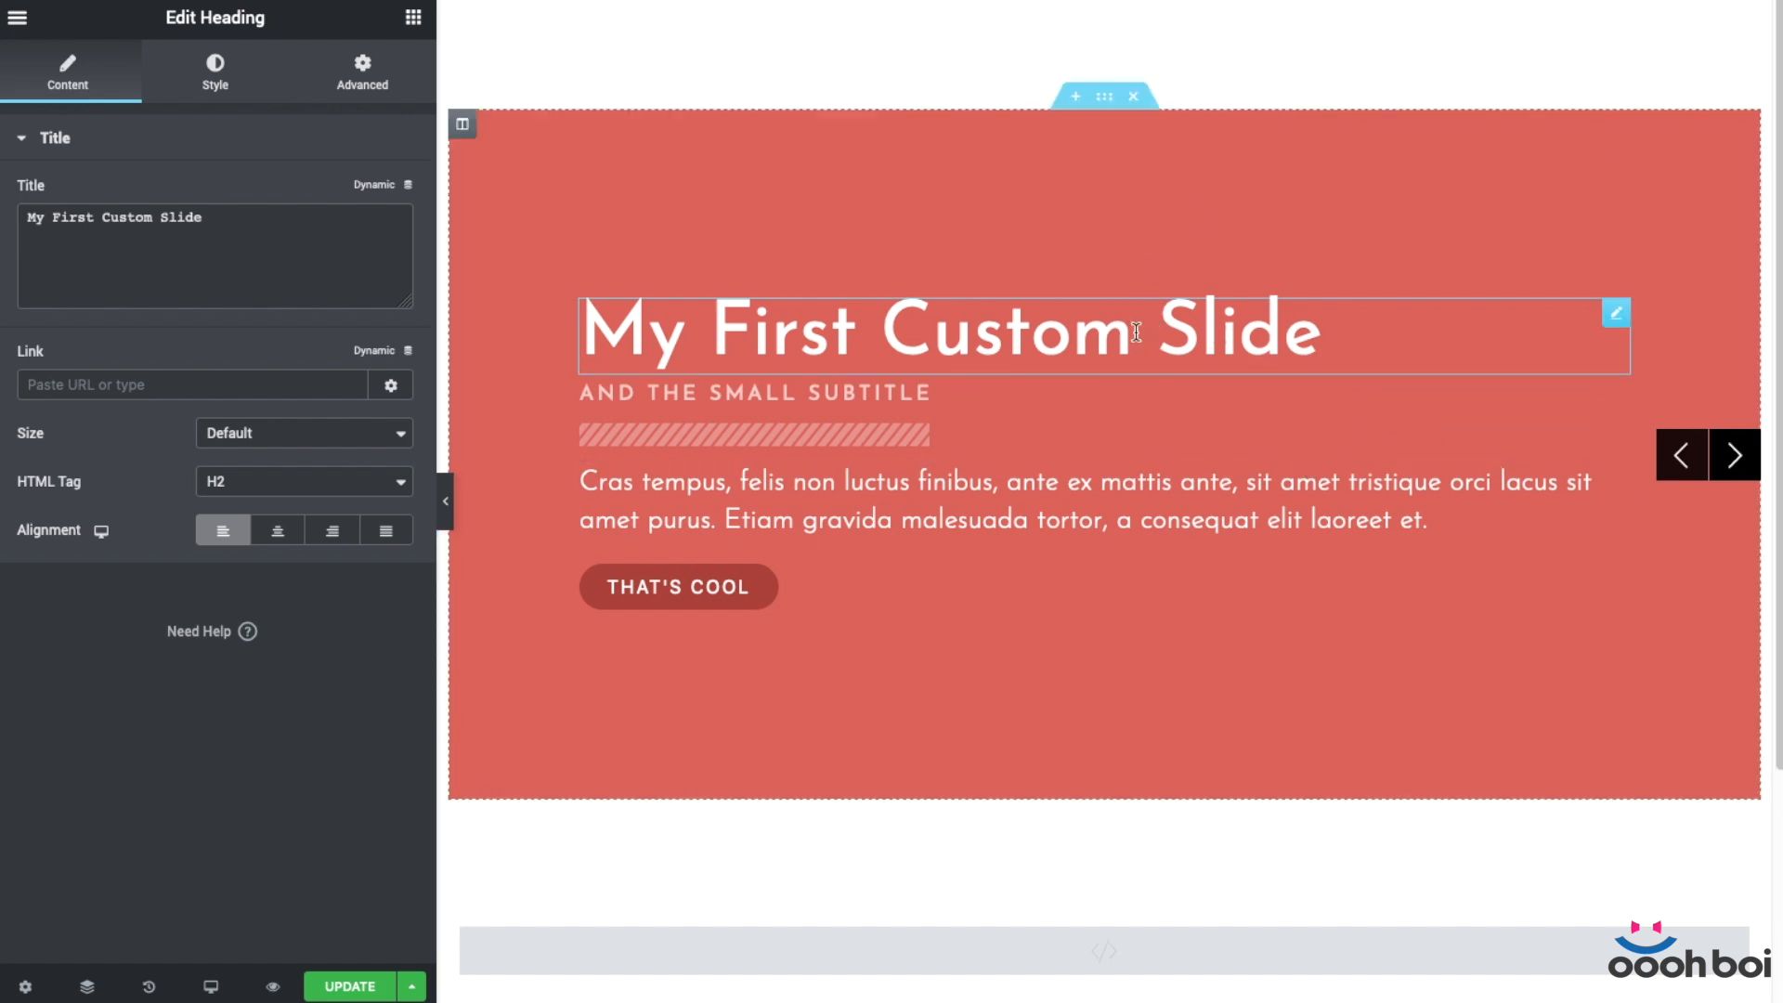
In the HTML widget's Swiper options, add loop: true, parallax: true and speed: 500 above the navigation settings.
scroll(1475, 531, "down", 3)
left_click(1736, 647)
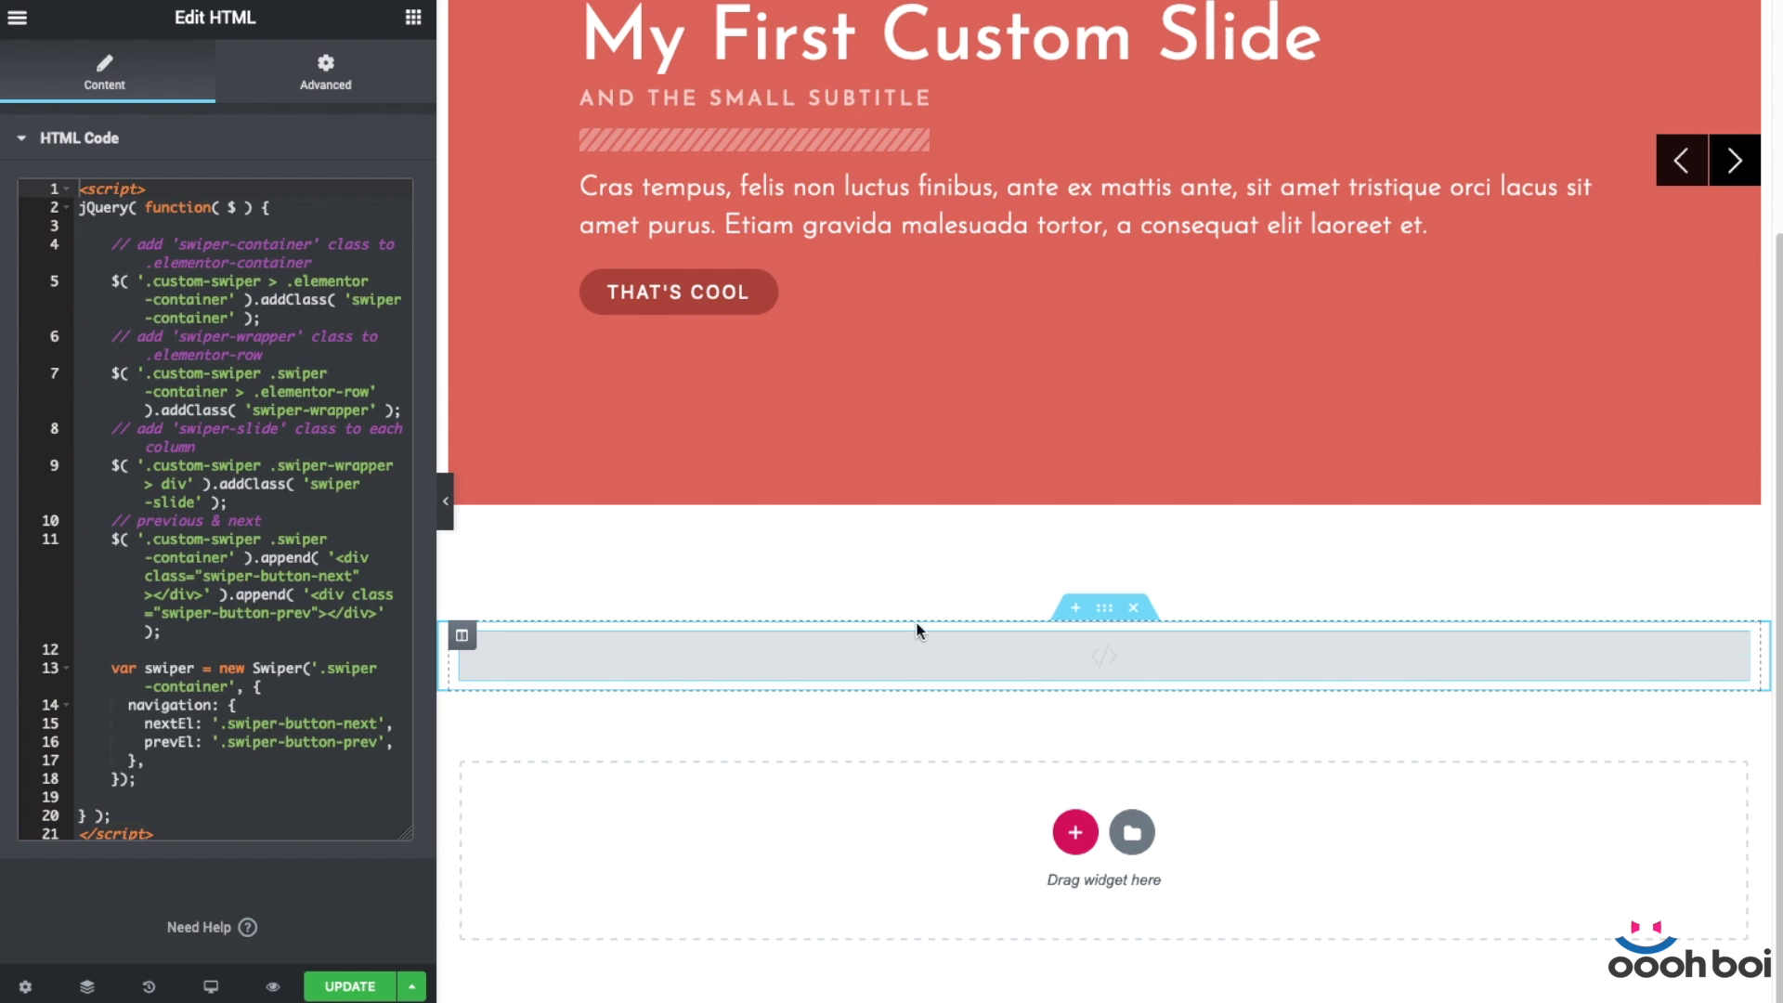
left_click(283, 698)
left_click(276, 689)
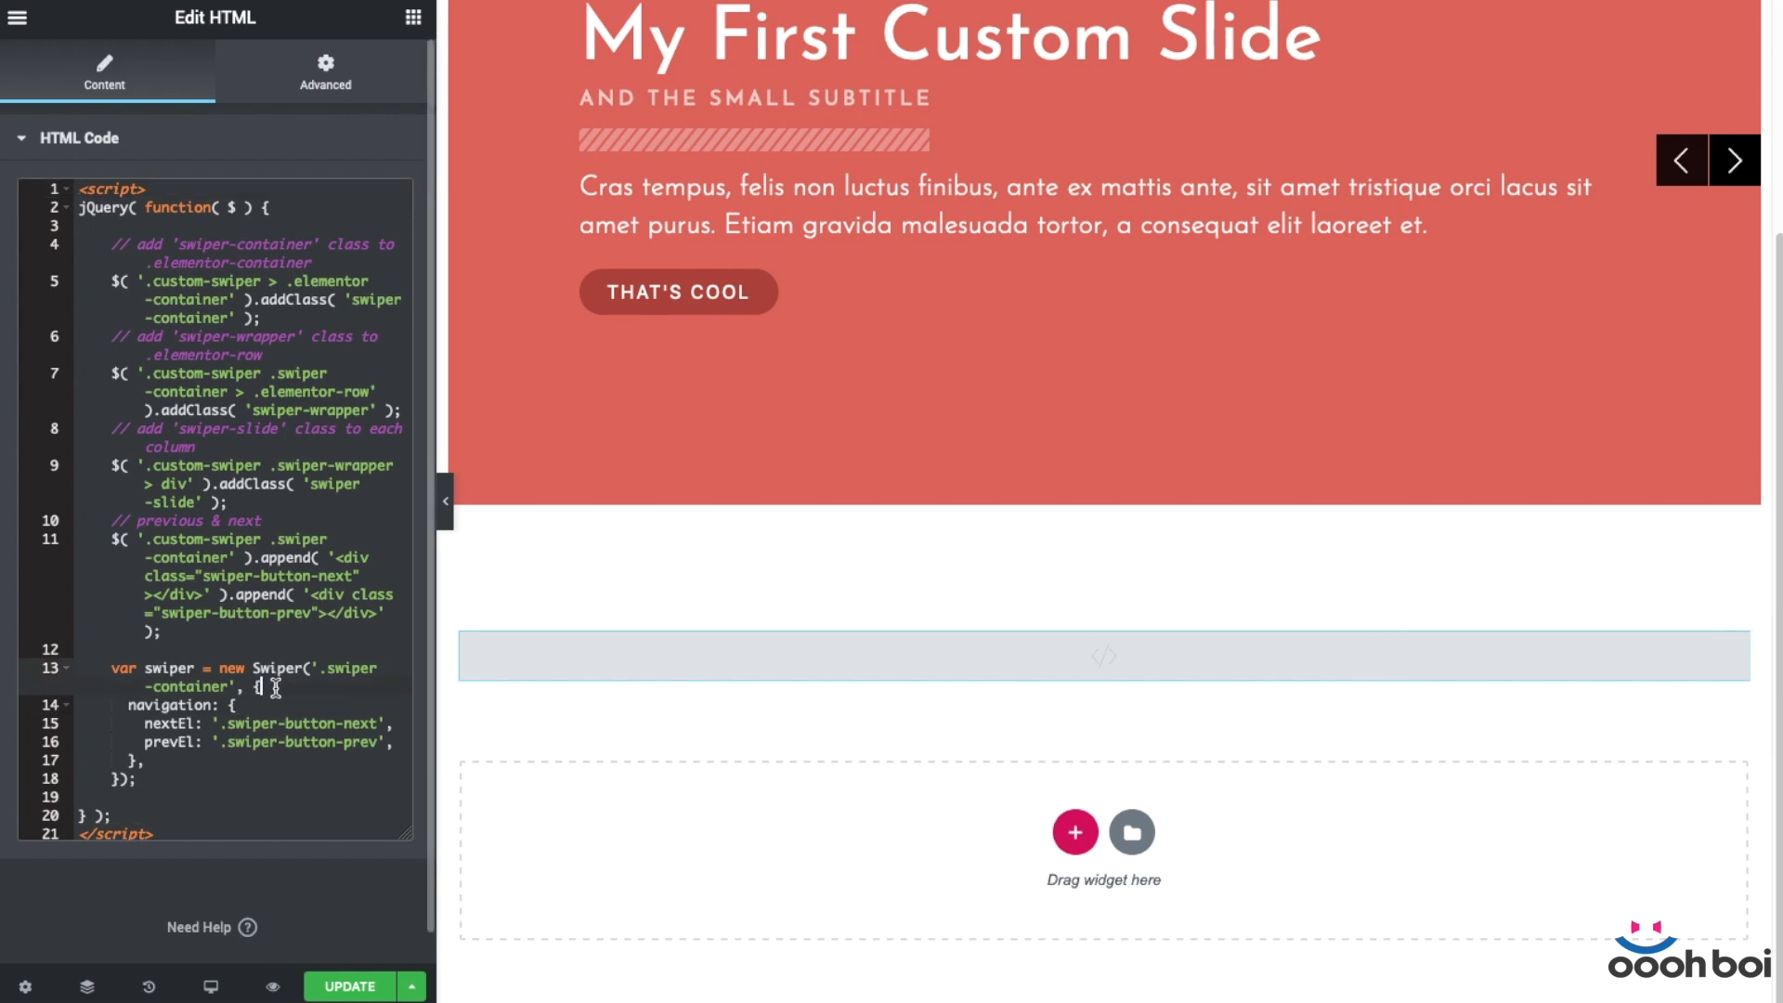
key("Return")
left_click_drag(173, 709, 23, 712)
type("loop: true, parallax: true,")
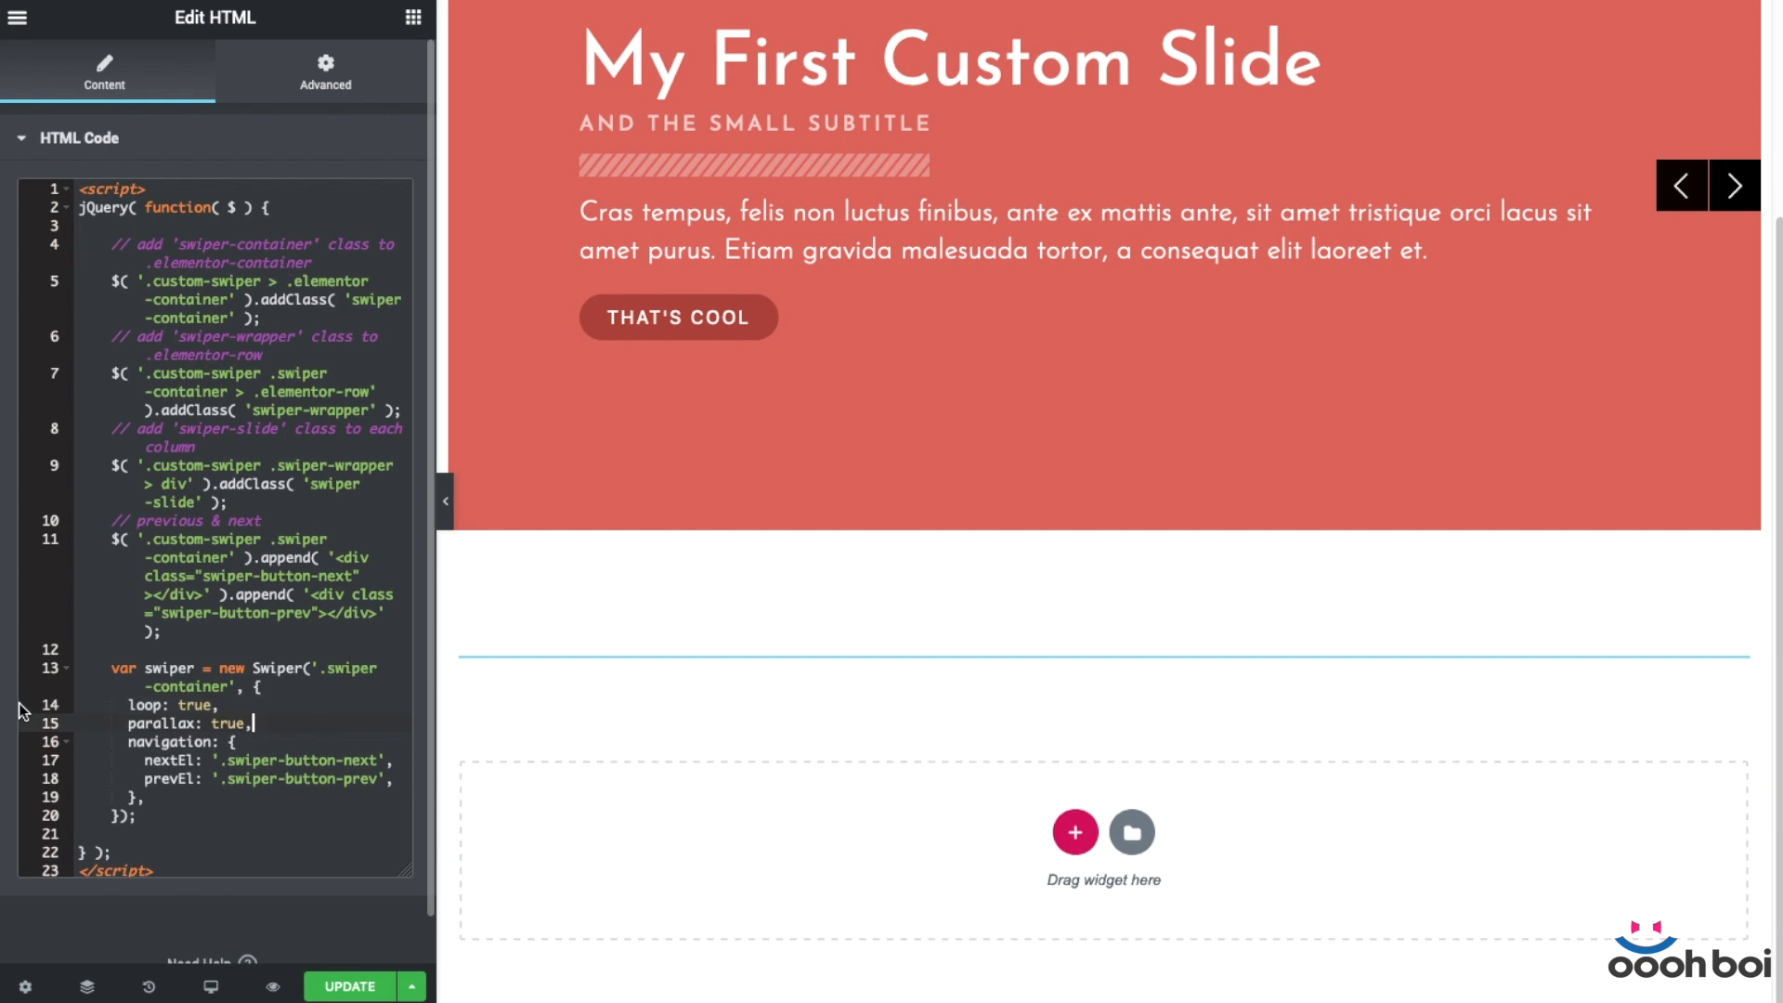
key("Return")
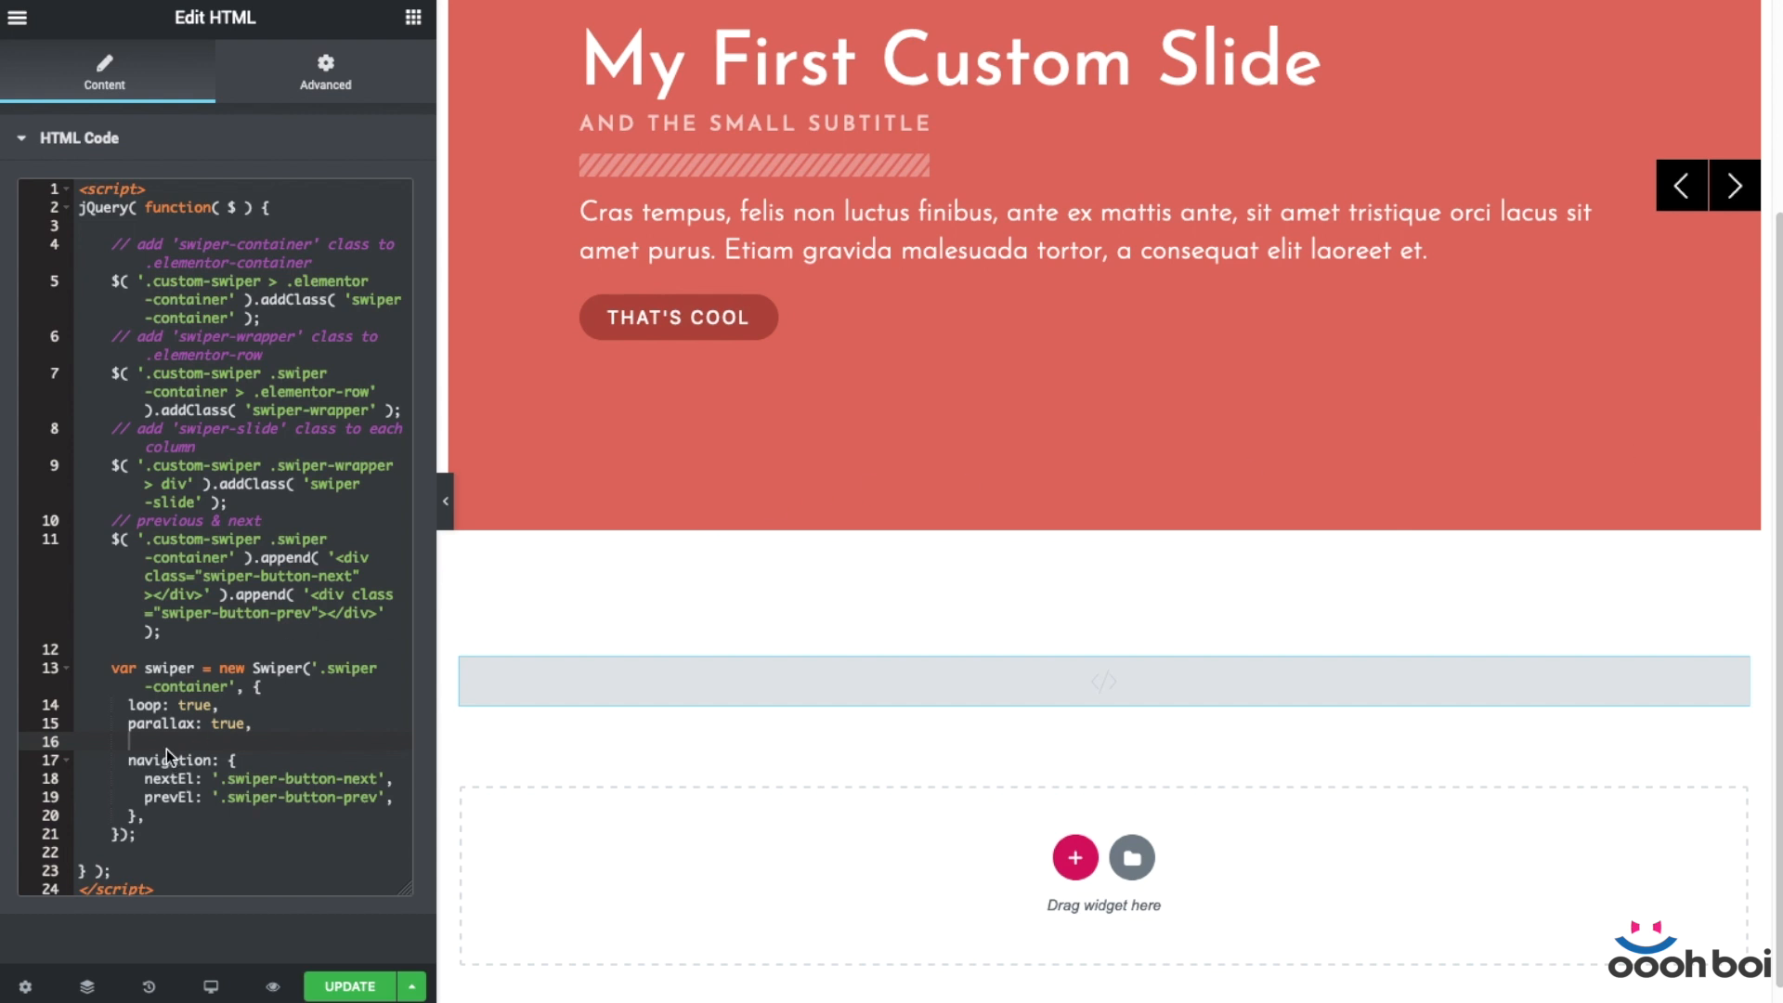
left_click_drag(147, 741, 48, 743)
type("speed: 500,")
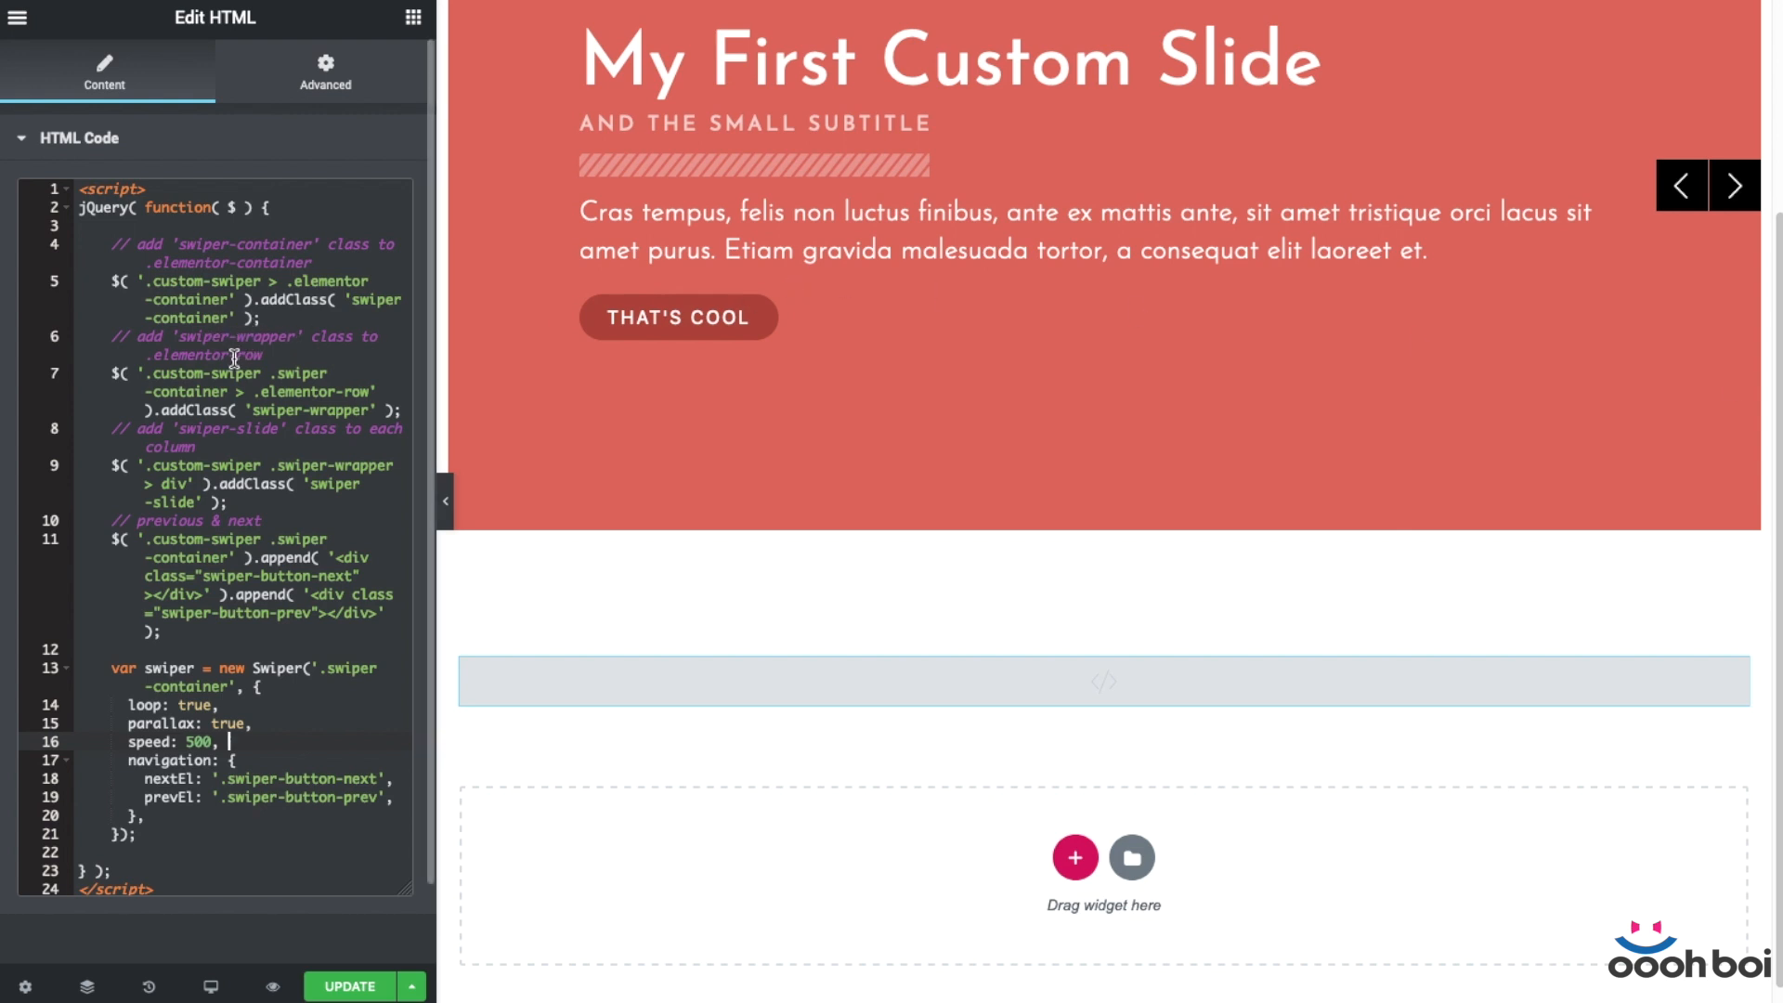
Below the previous & next code, add a pagination comment and a line appending a swiper-pagination div to the .custom-swiper .swiper-container element.
left_click(155, 630)
key("Return")
type("// pa")
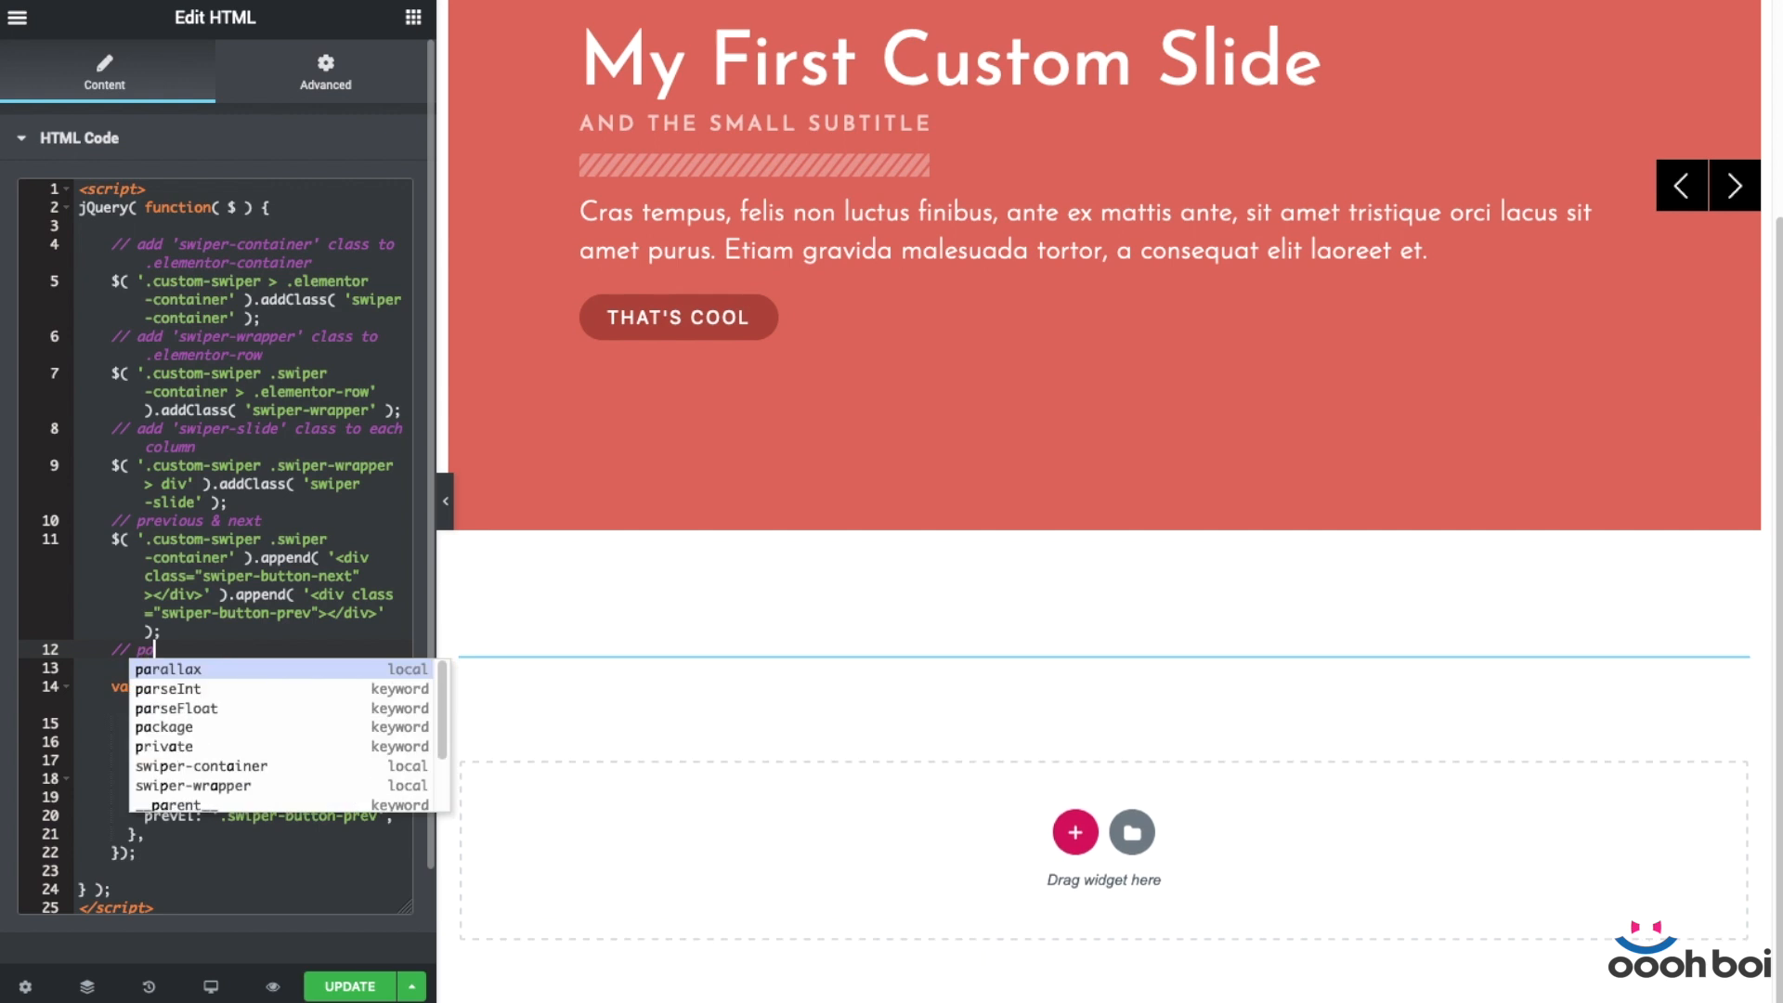
type("gination")
key("Return")
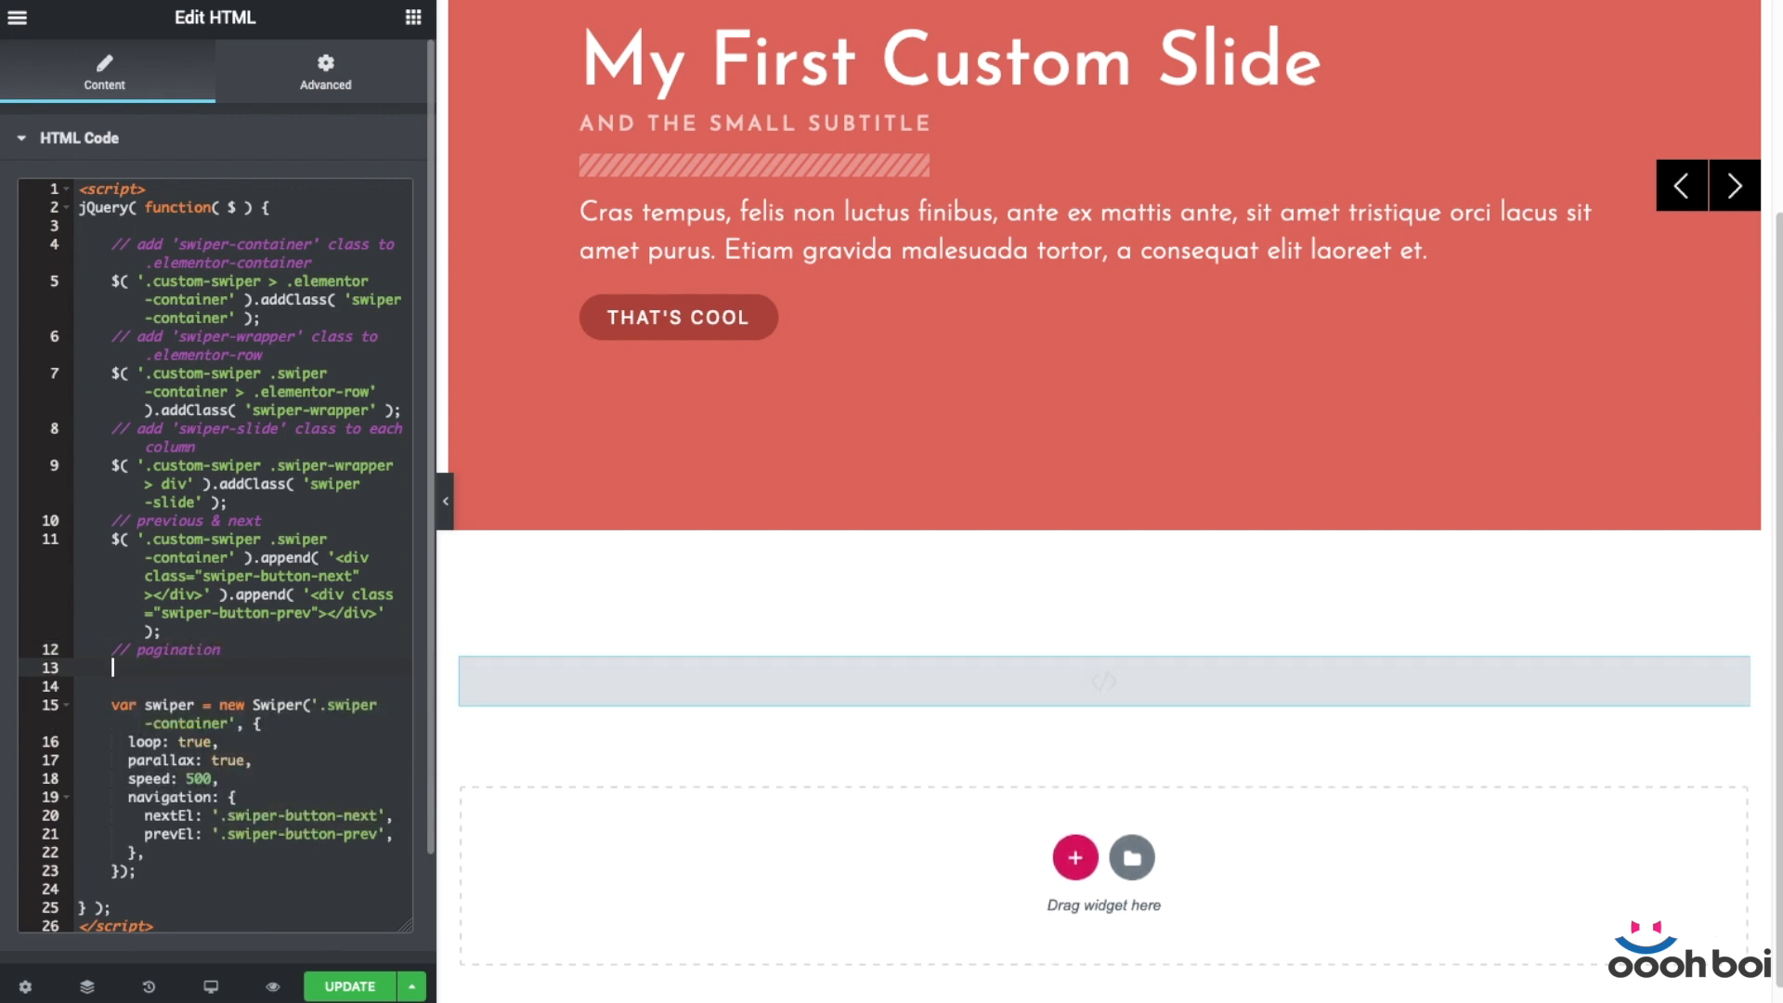
type("$( '.custom-swiper .swiper-container' ).append( '<div class=\"swiper-pagination\"></div>' );")
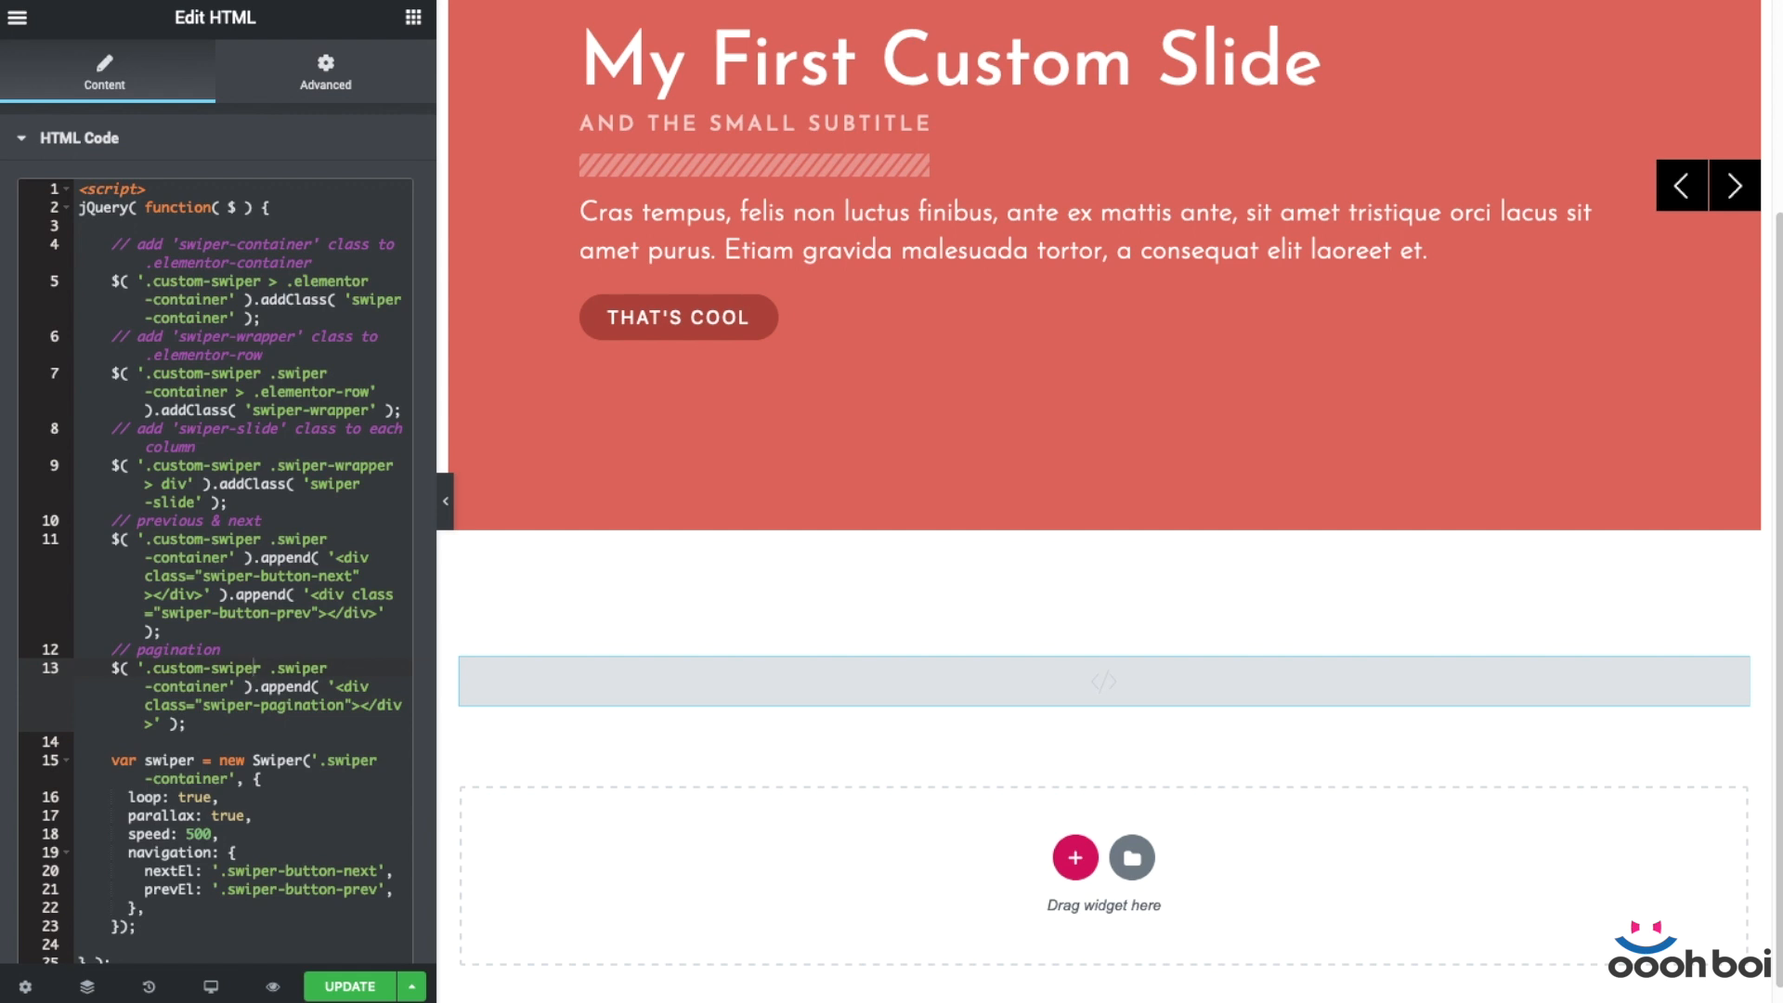
left_click(254, 667)
Add a pagination block after navigation in the Swiper options, with el '.custom-swiper .swiper-pagination', type 'bullets' and clickable true.
scroll(249, 817, "down", 3)
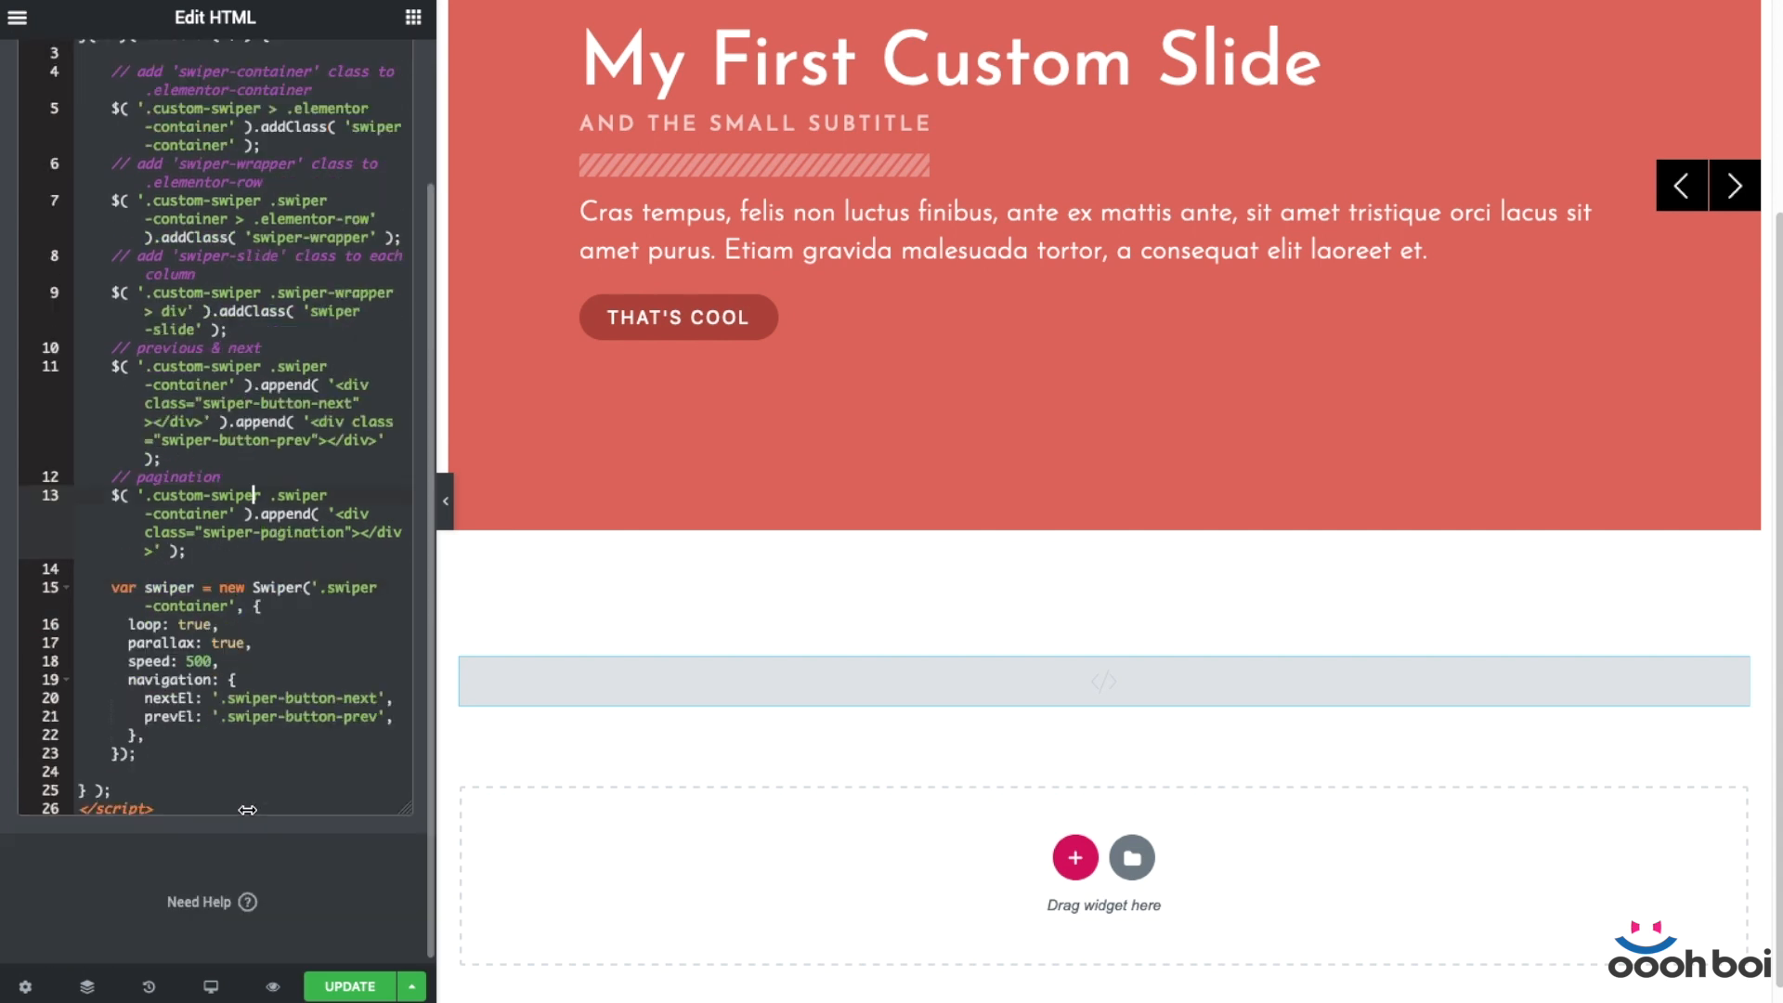
left_click(148, 737)
key("Return")
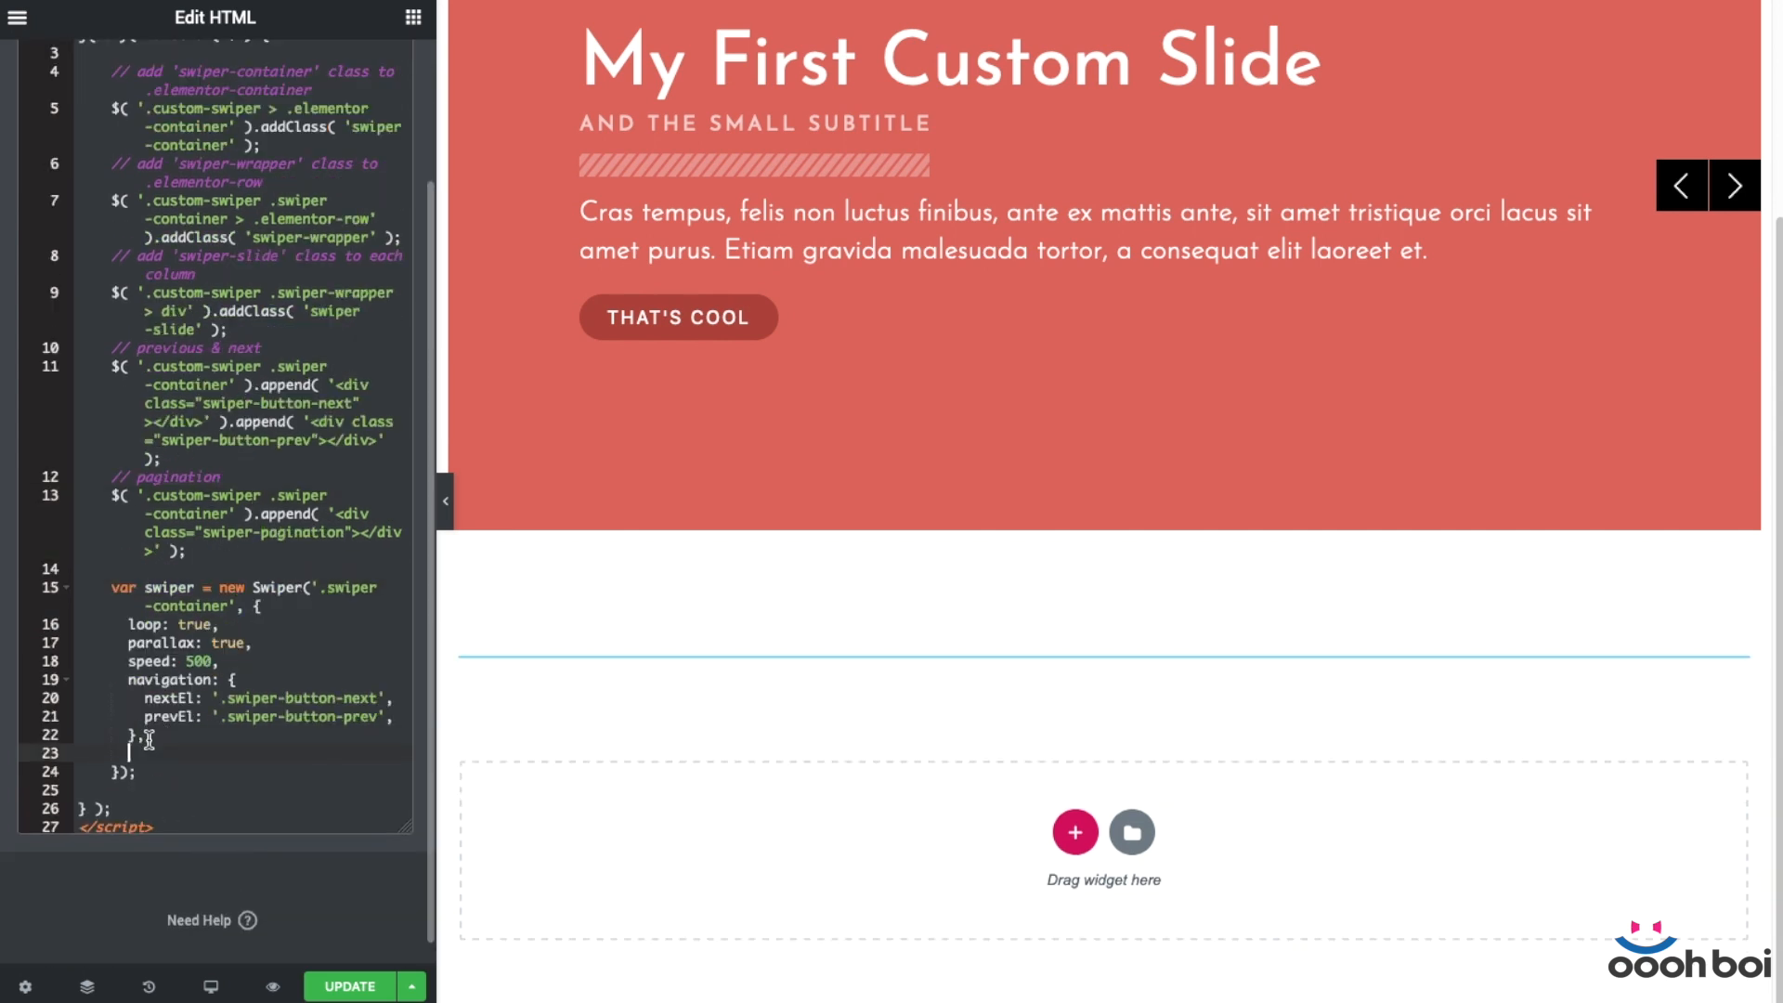
left_click_drag(143, 751, 60, 752)
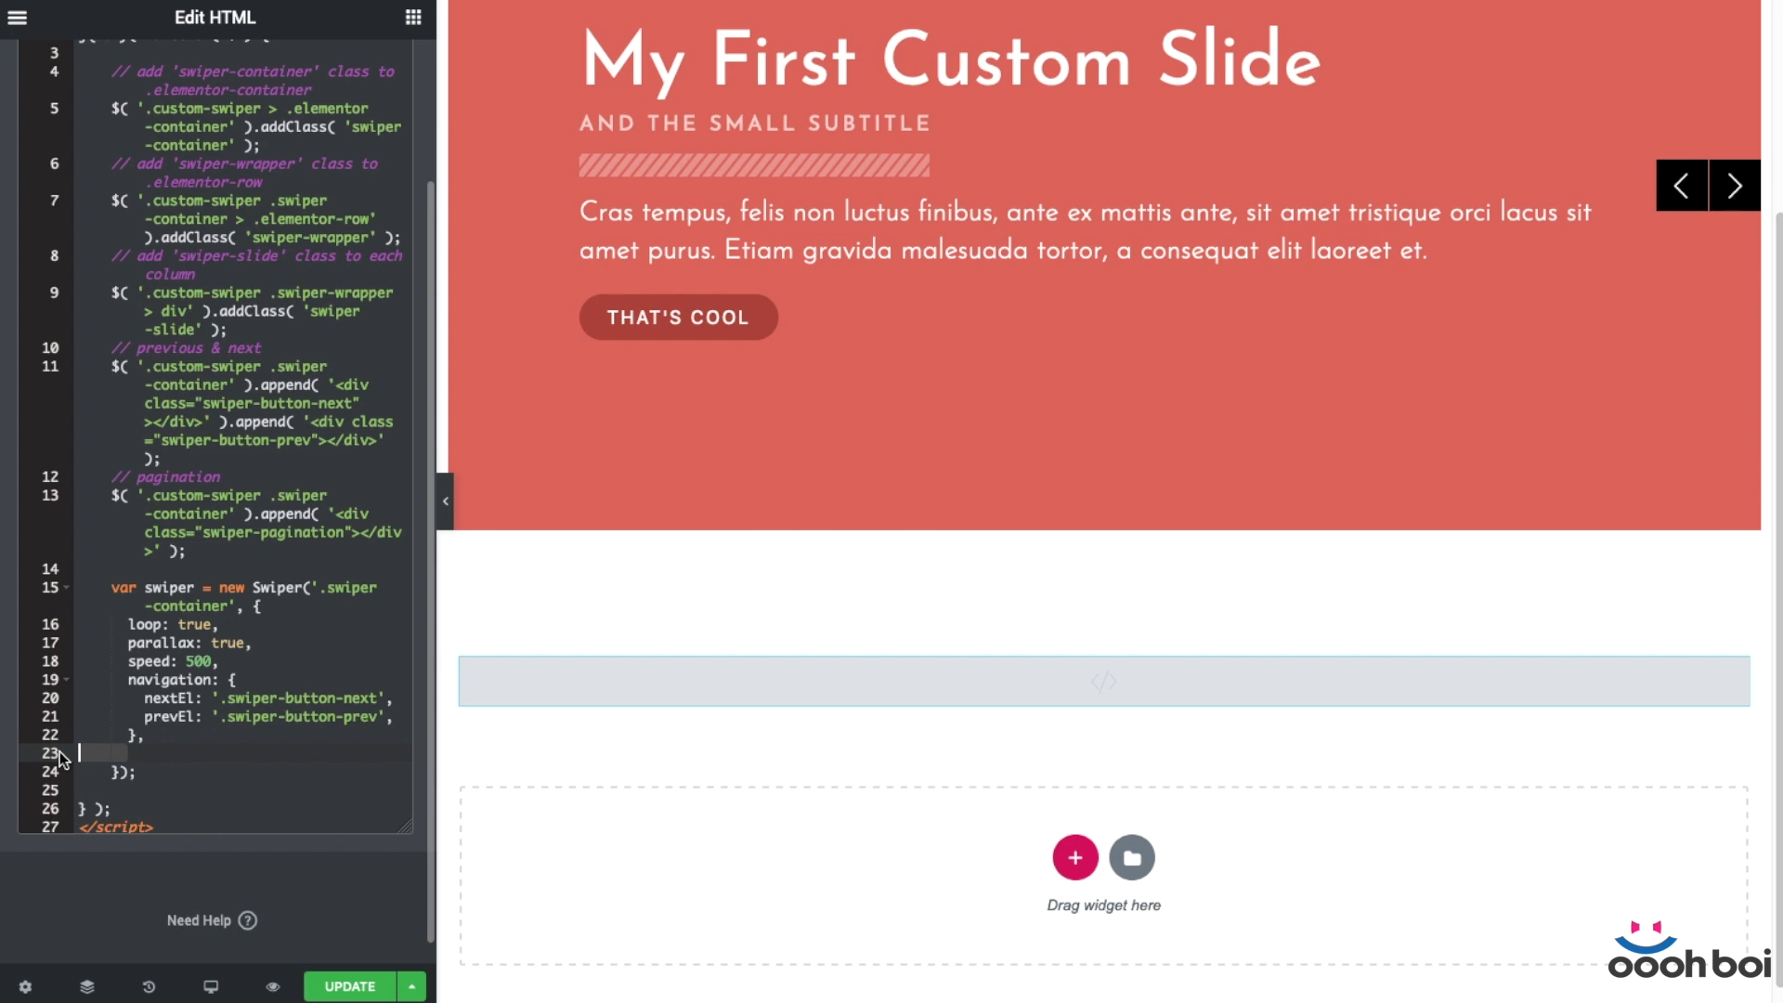
type("pagination: {         el: '.custom-swiper .swiper-pagination',         type: 'bullets',         clickable: true,       },")
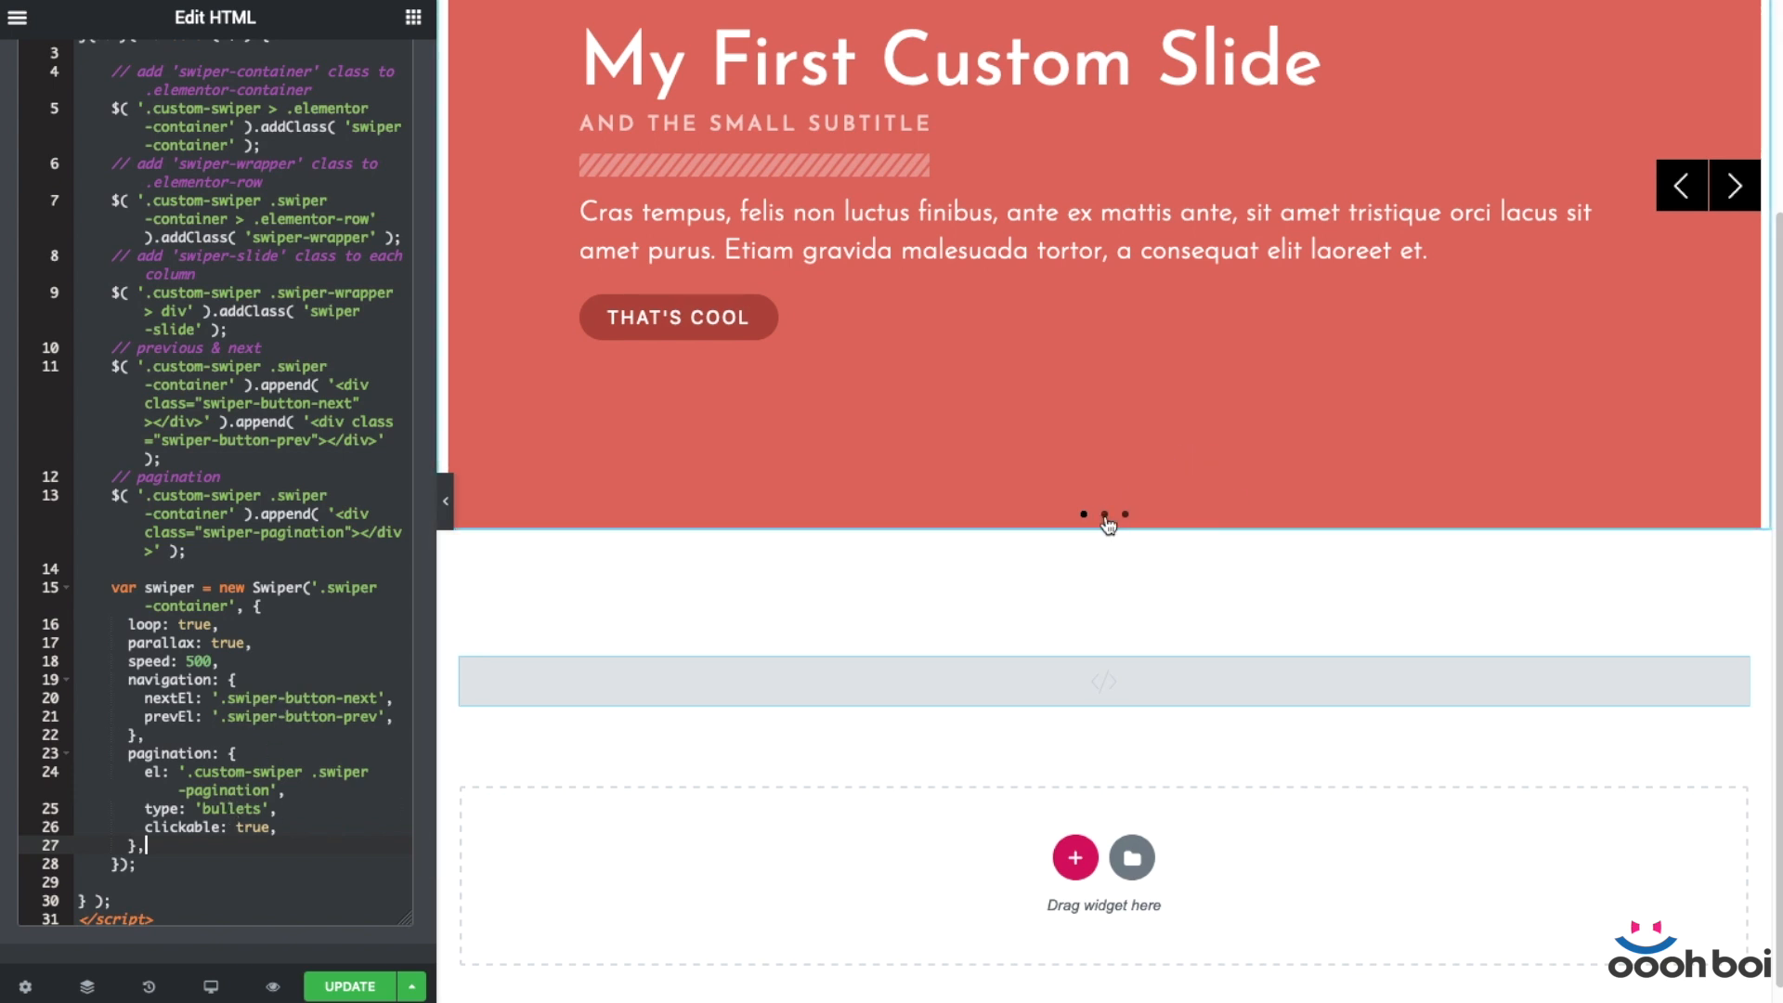
Set the slide columns' height to 100vh in the slider section's custom CSS.
scroll(1230, 301, "up", 3)
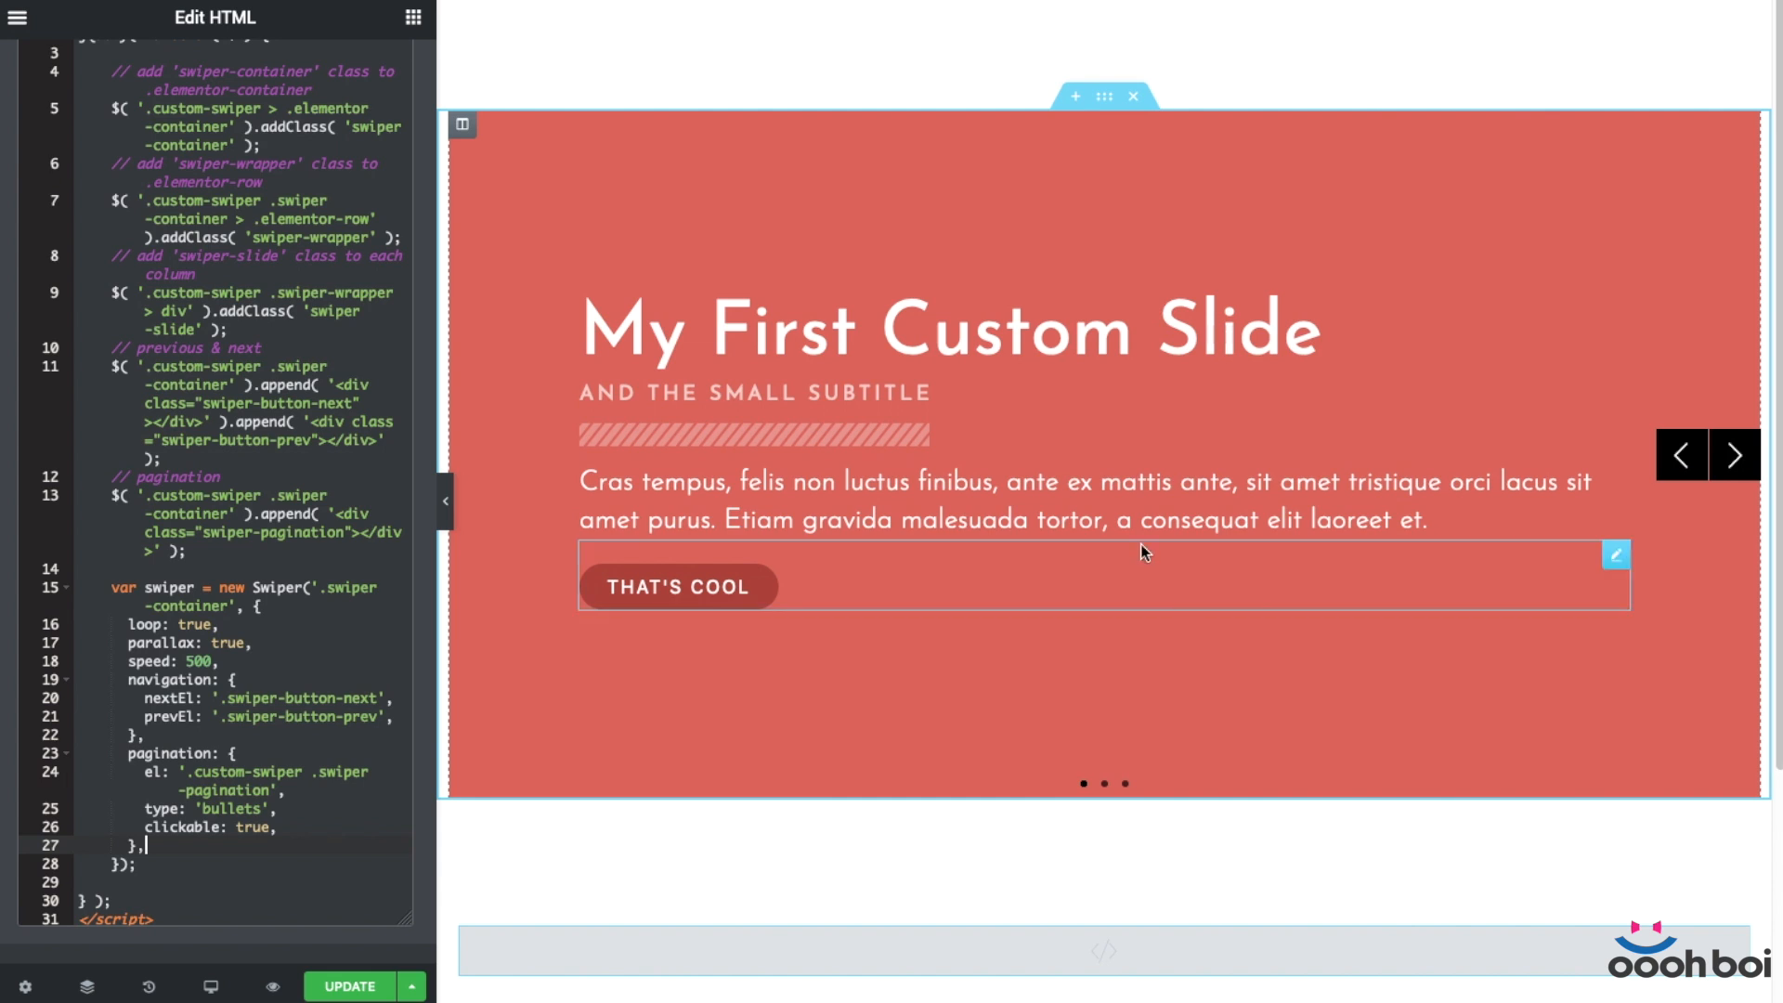
left_click(1106, 102)
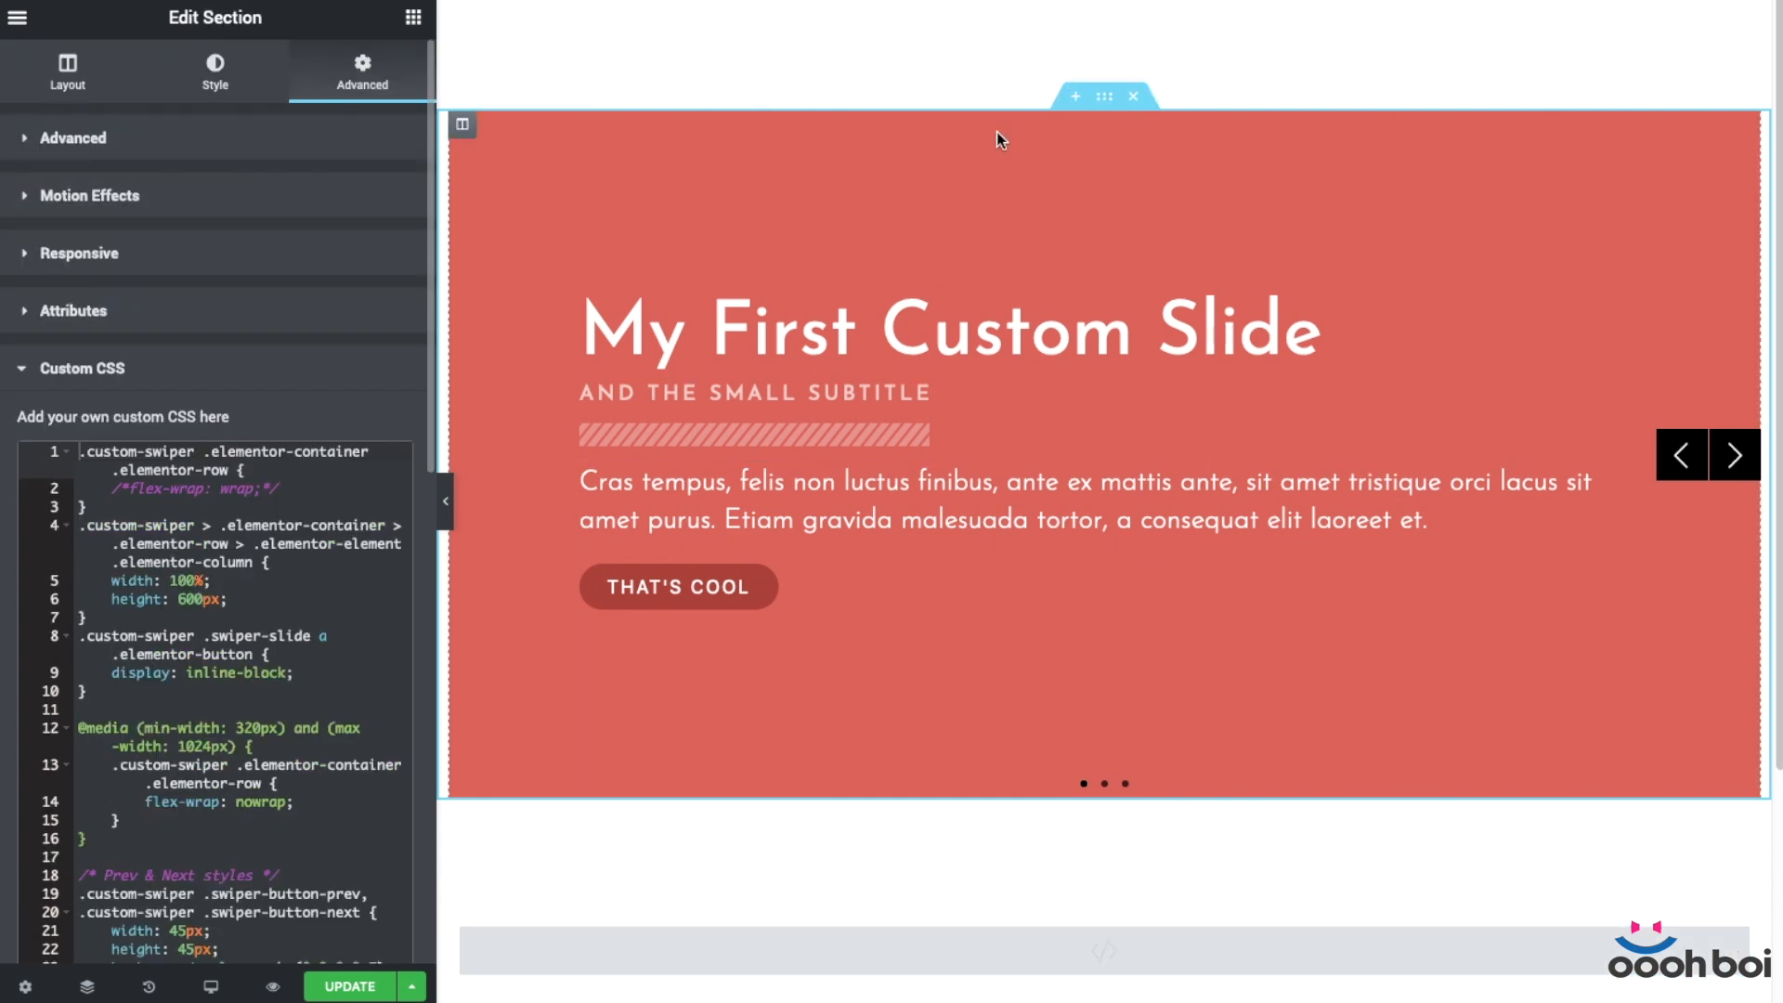
scroll(184, 576, "down", 1)
scroll(185, 576, "down", 2)
scroll(185, 576, "up", 3)
left_click_drag(218, 599, 179, 602)
type("100vh")
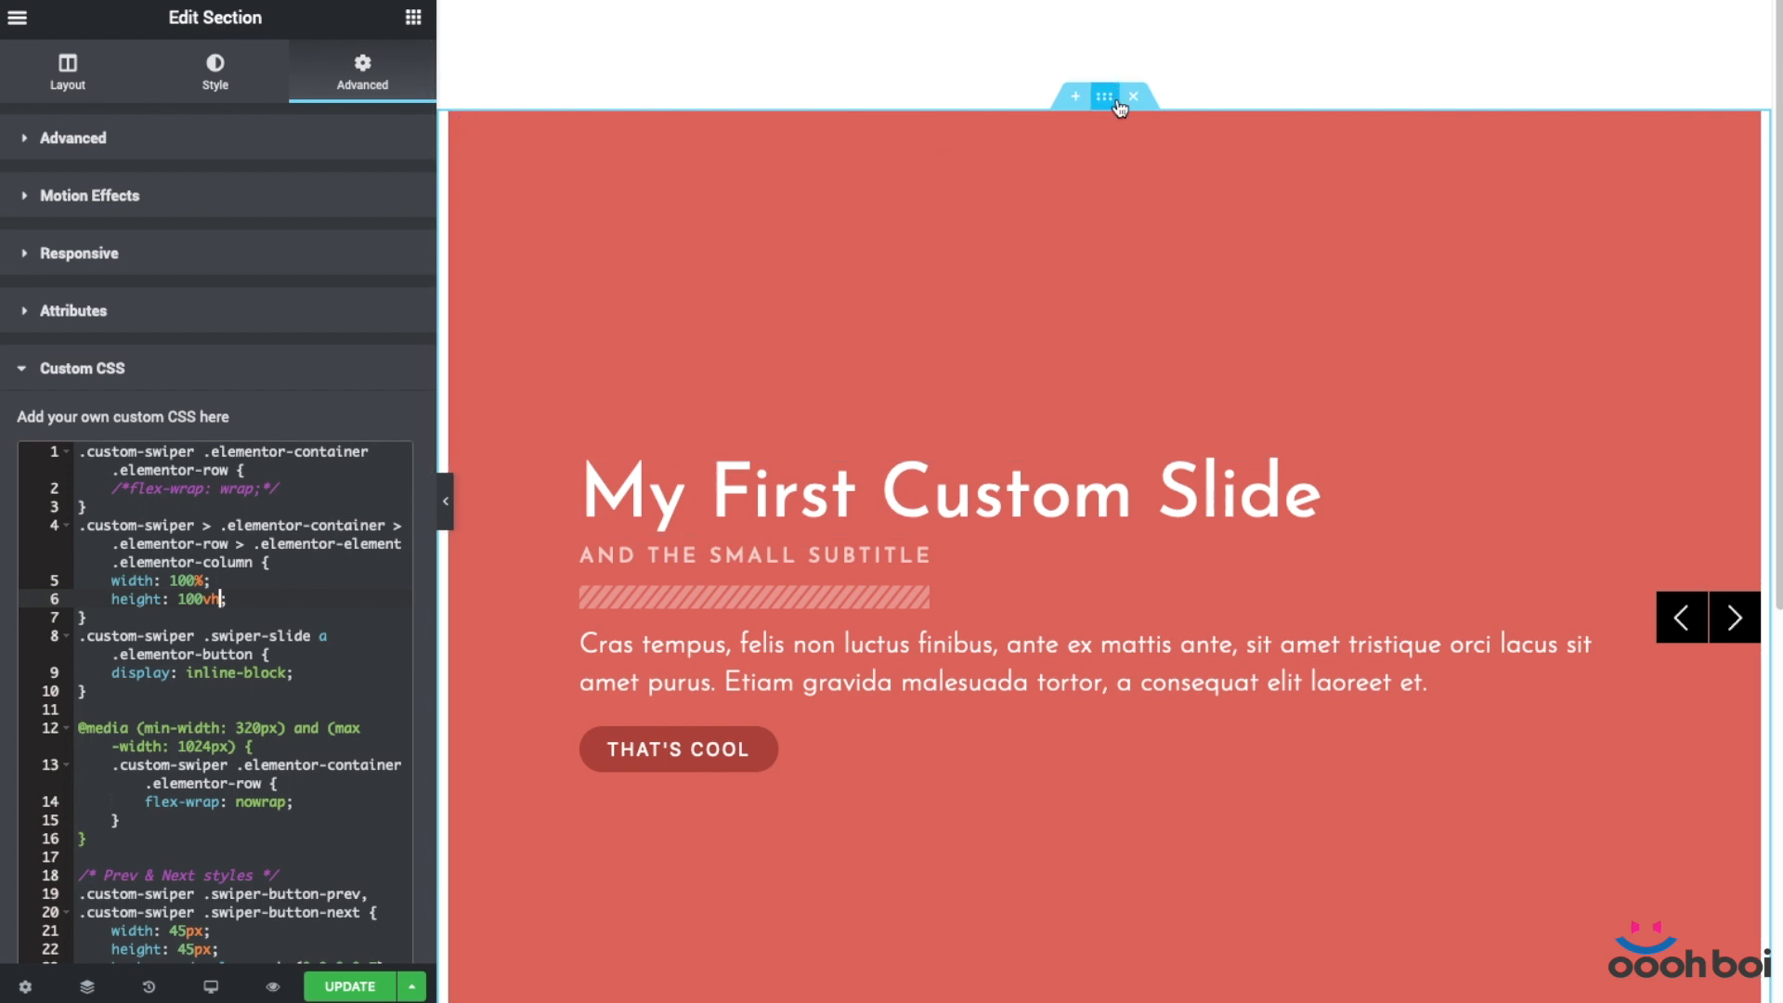
Clear the top and bottom margins of the slider section.
left_click(215, 141)
left_click(224, 239)
left_click_drag(224, 239, 127, 258)
key("BackSpace")
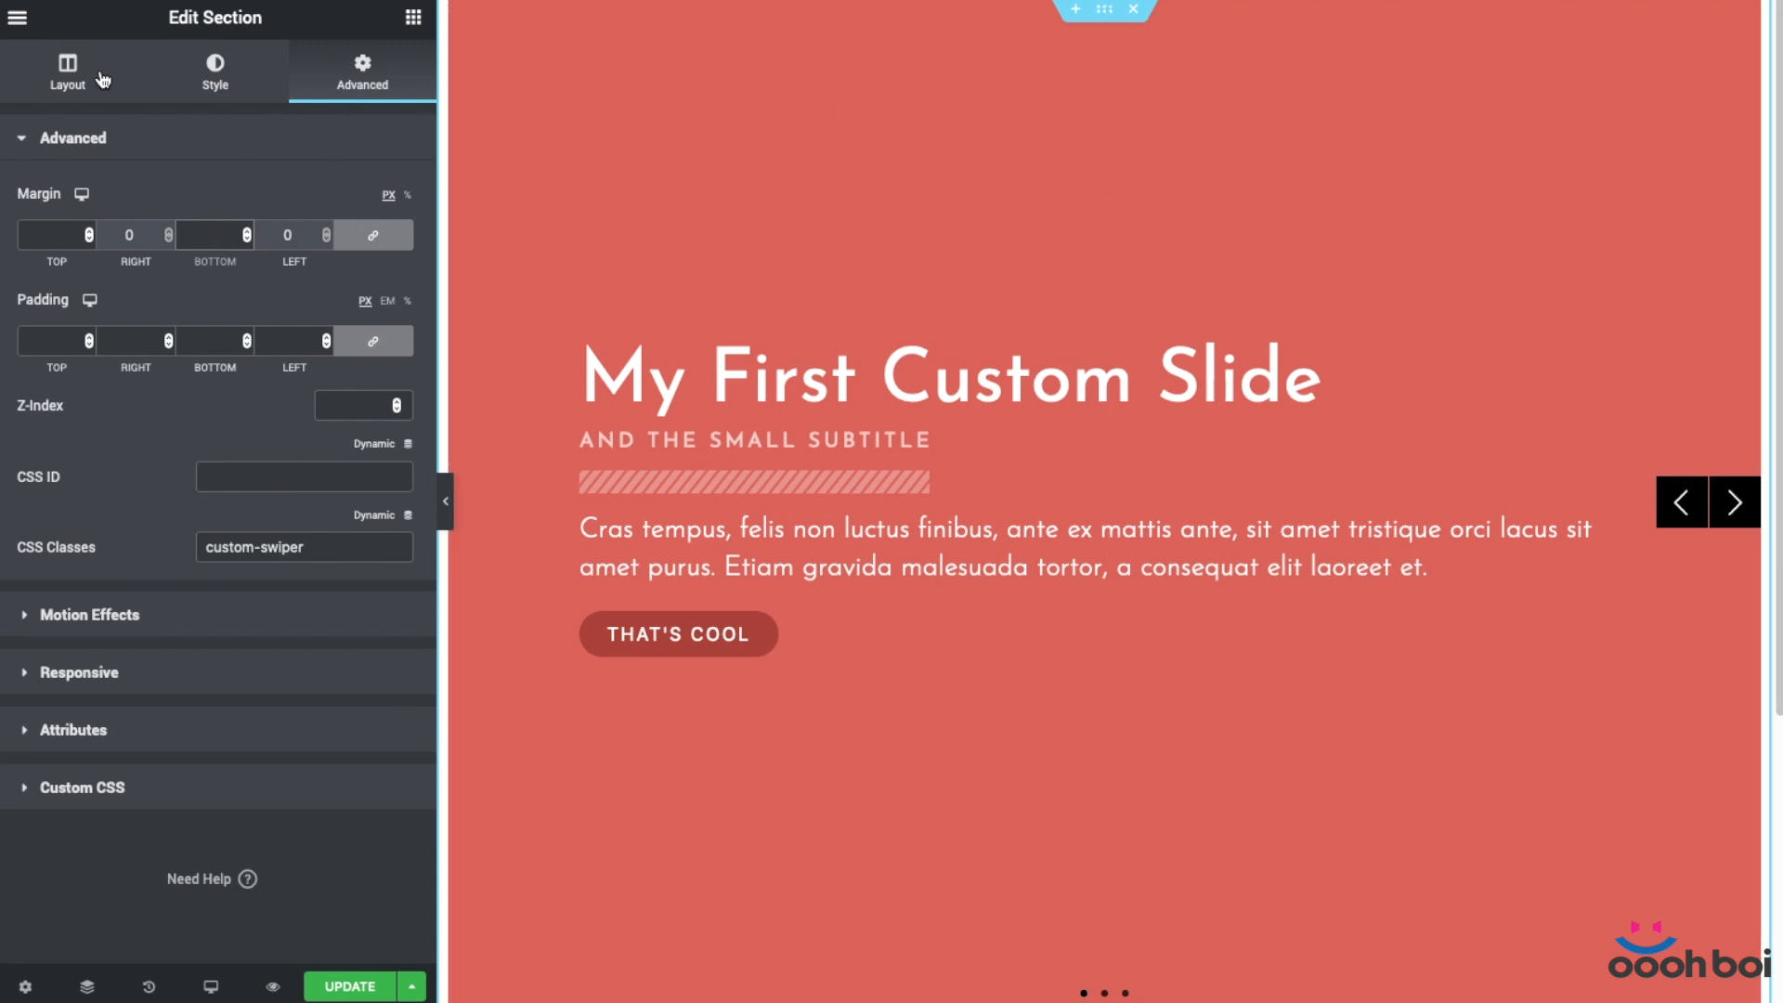
Set the slider section's content width to Full Width, update the page and reload the editor.
left_click(70, 72)
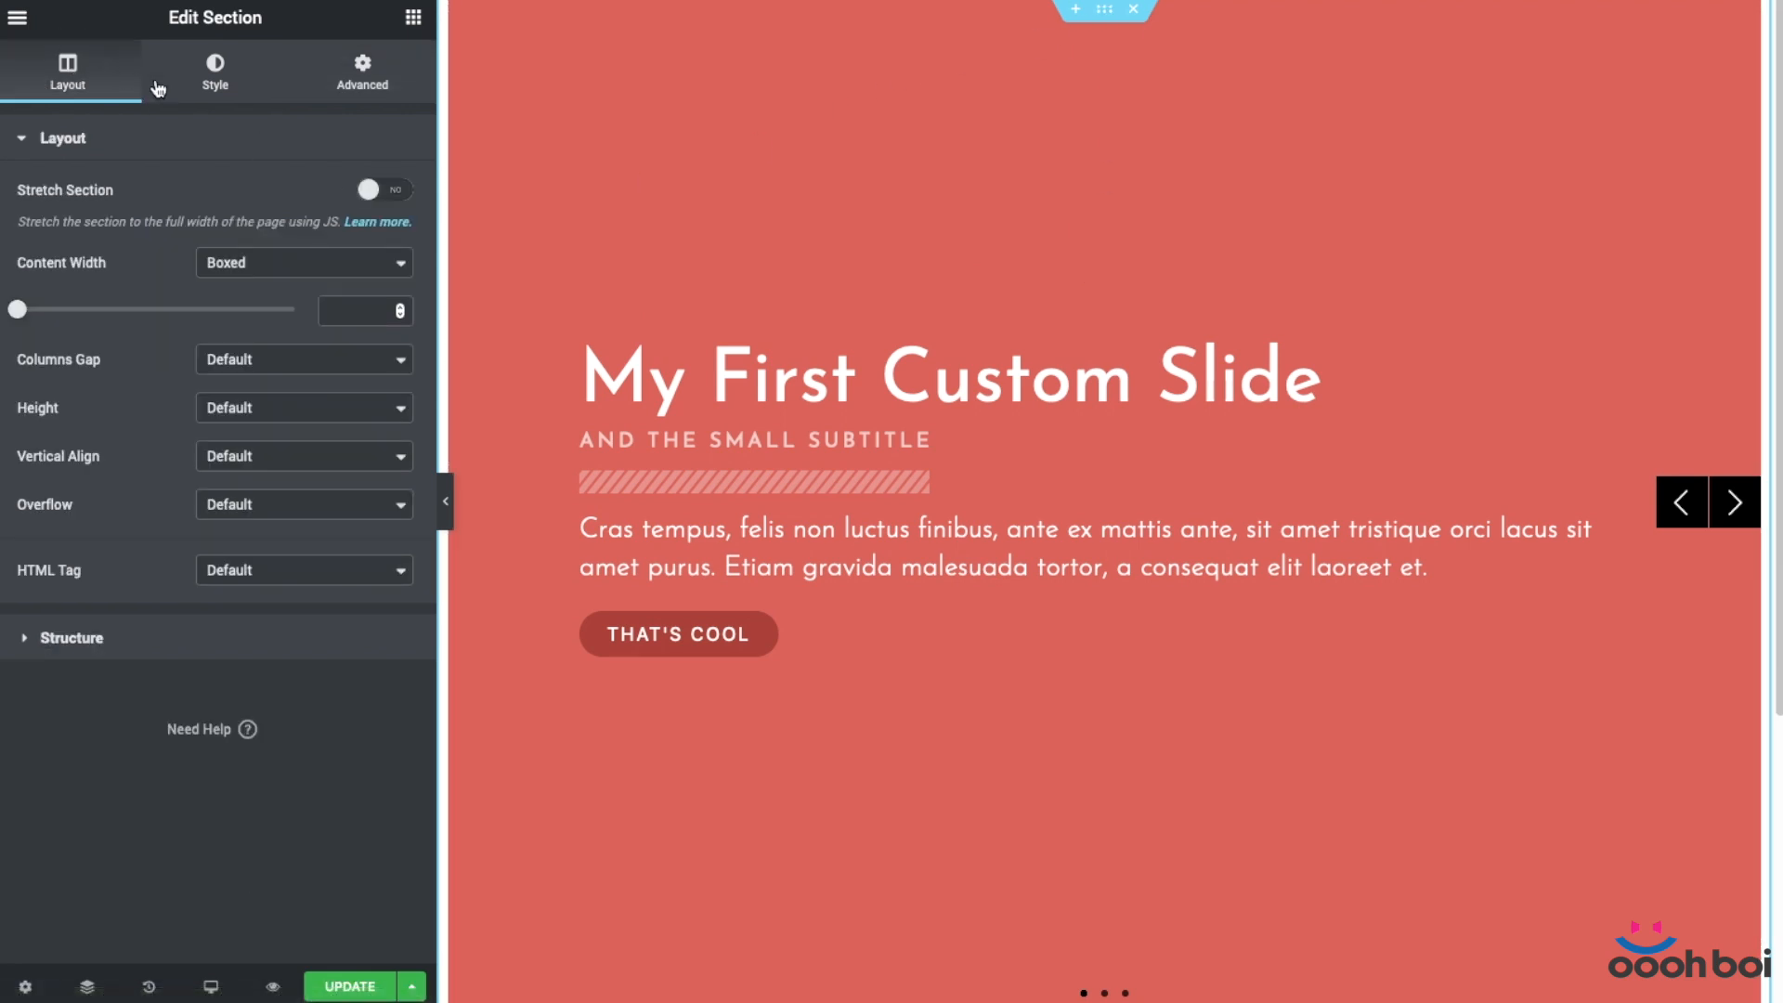
left_click(282, 268)
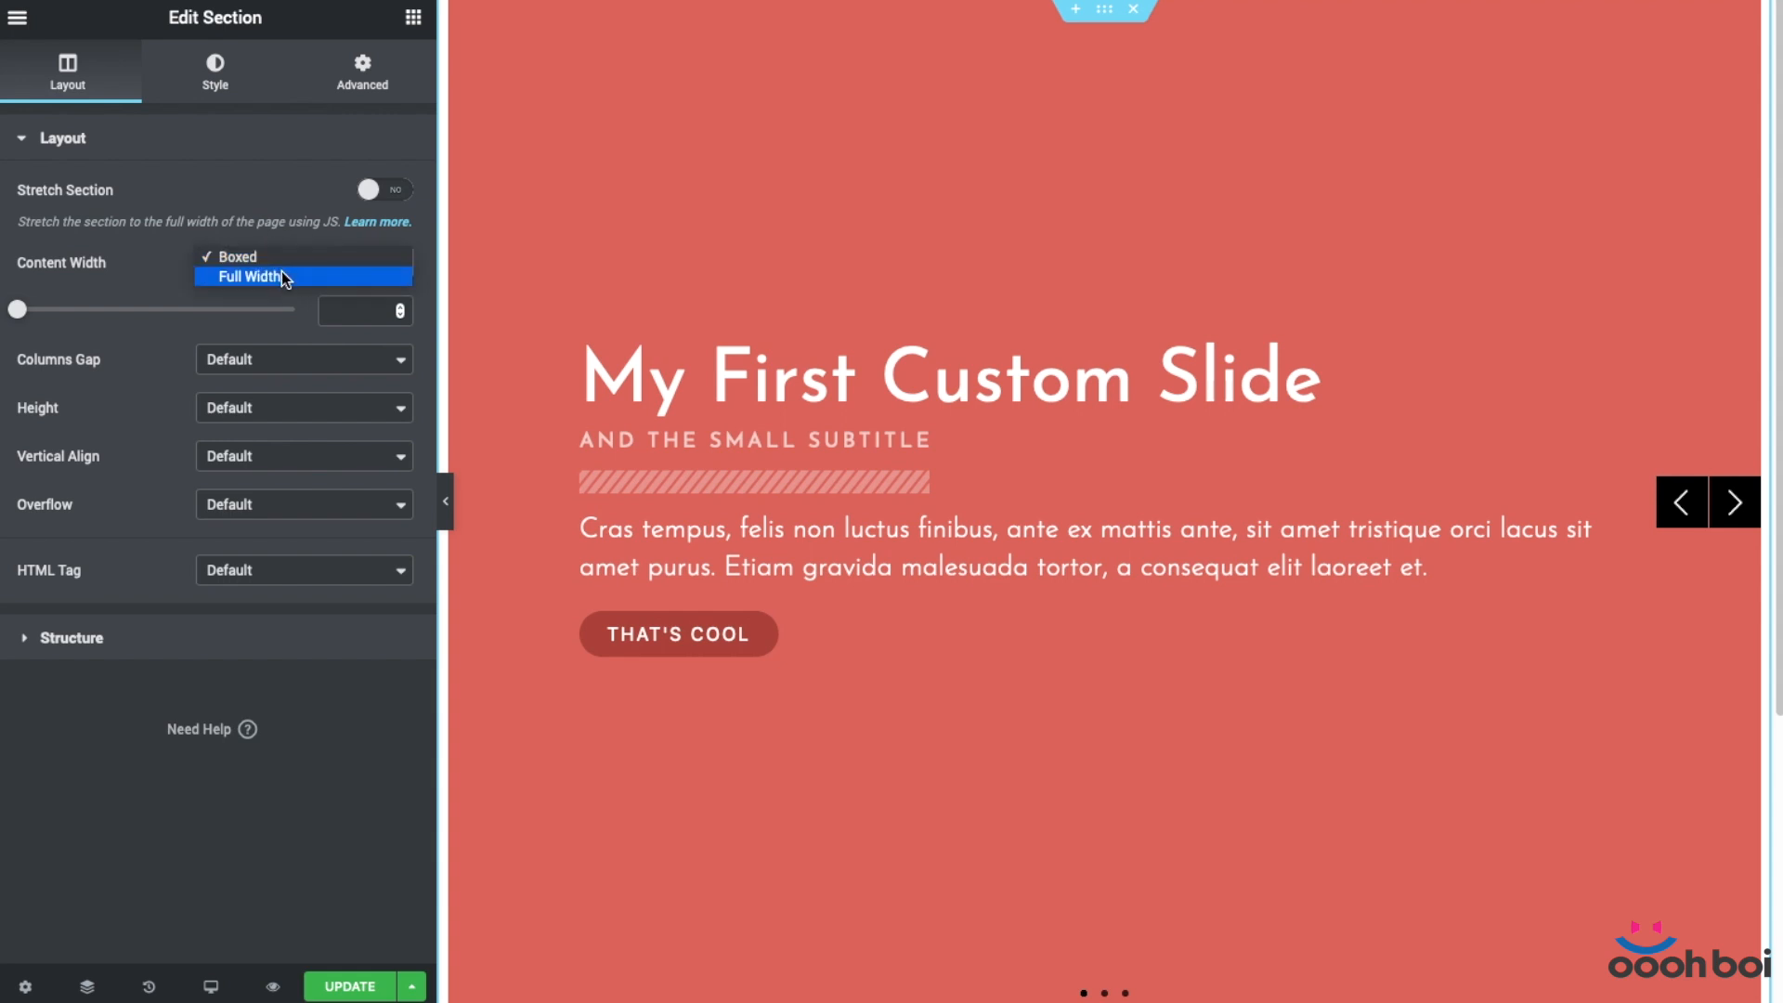
left_click(282, 274)
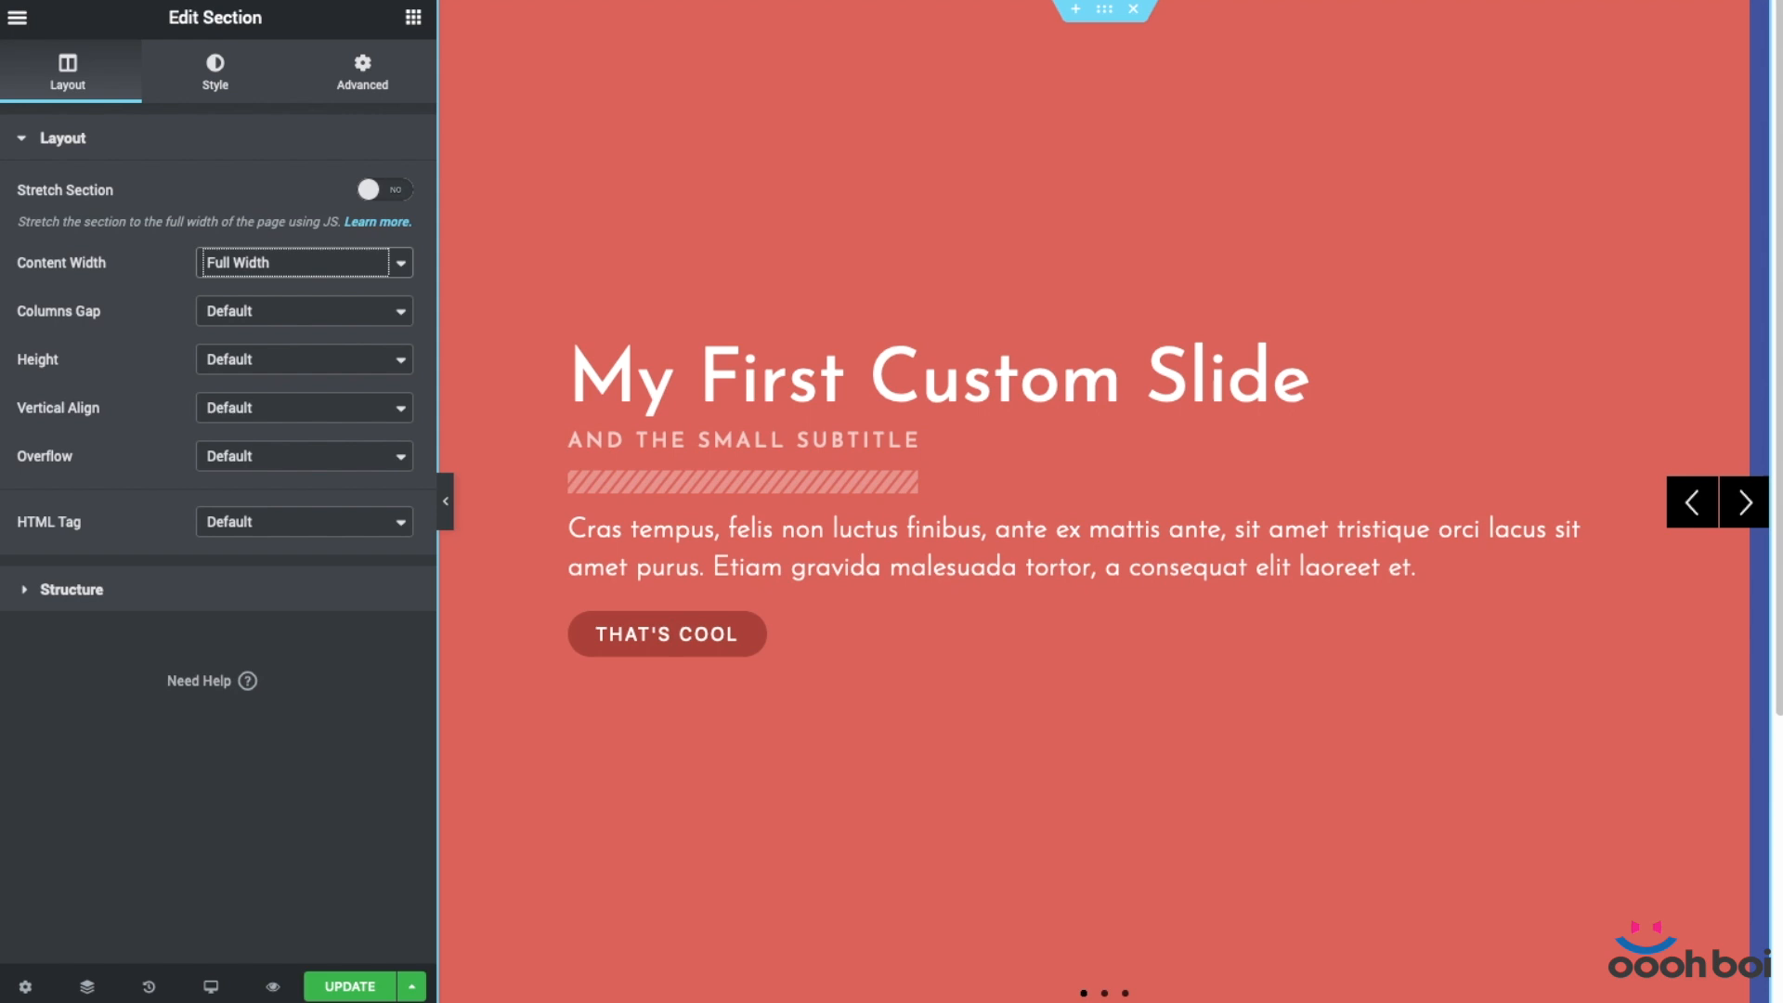
left_click(351, 986)
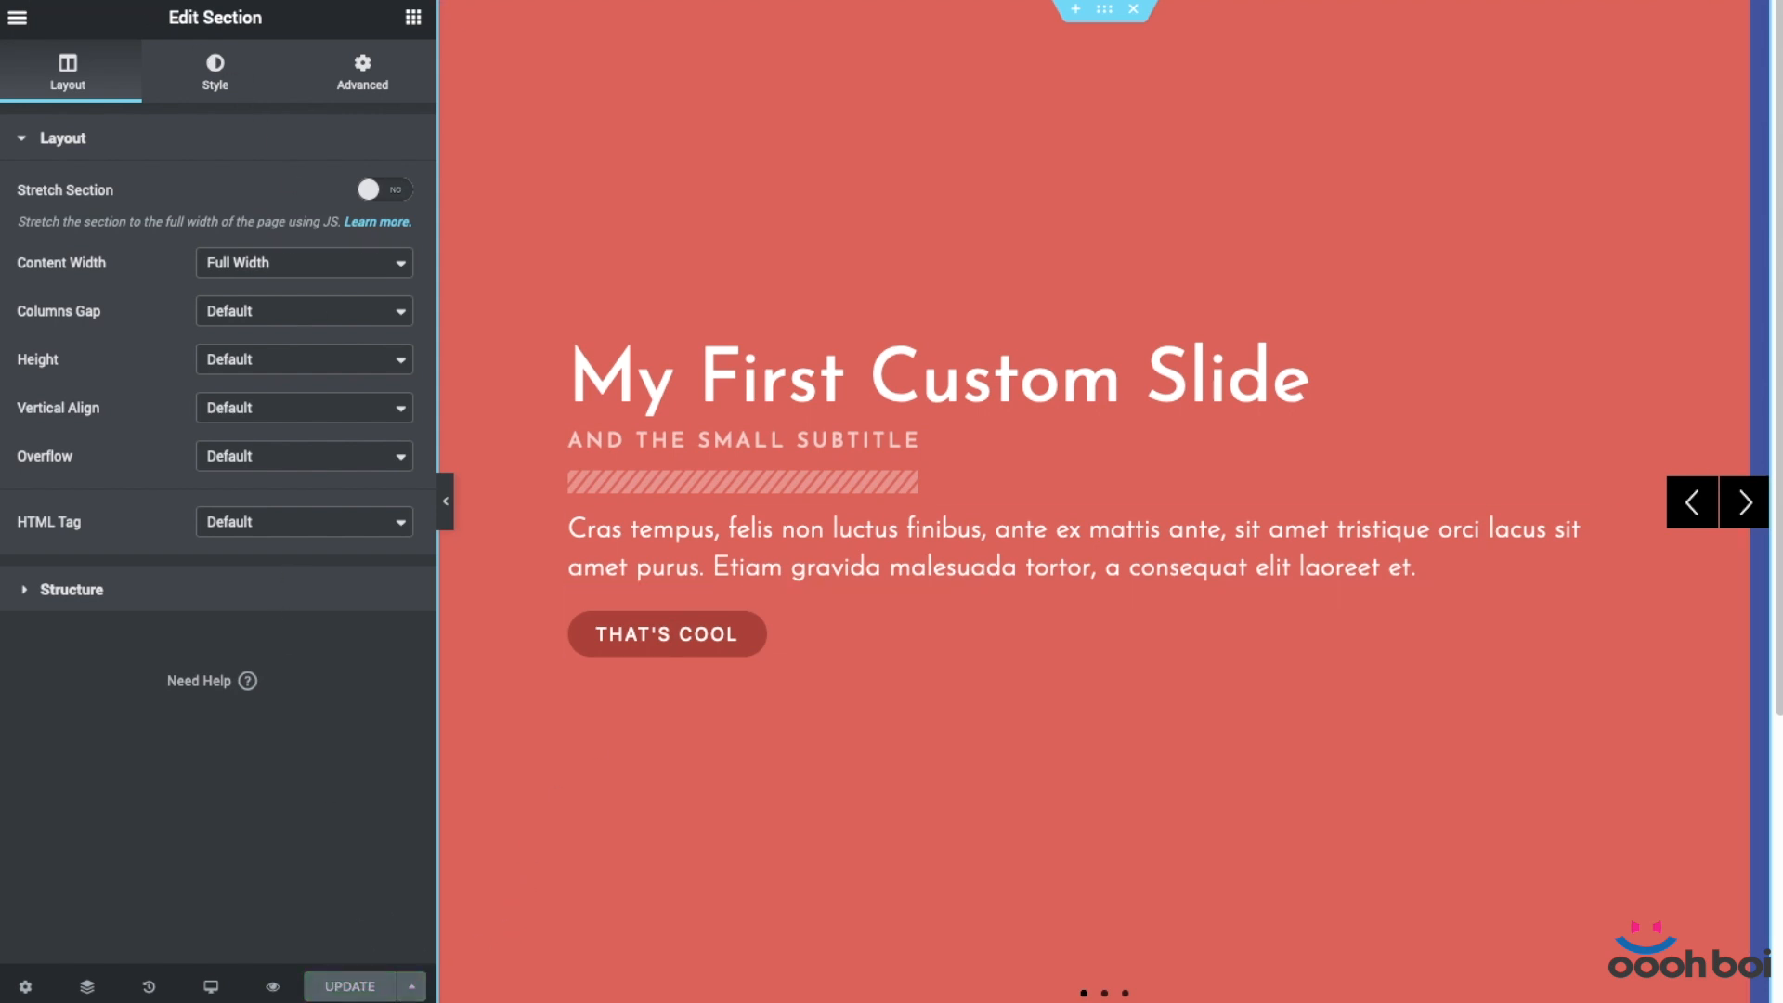
left_click(81, 1)
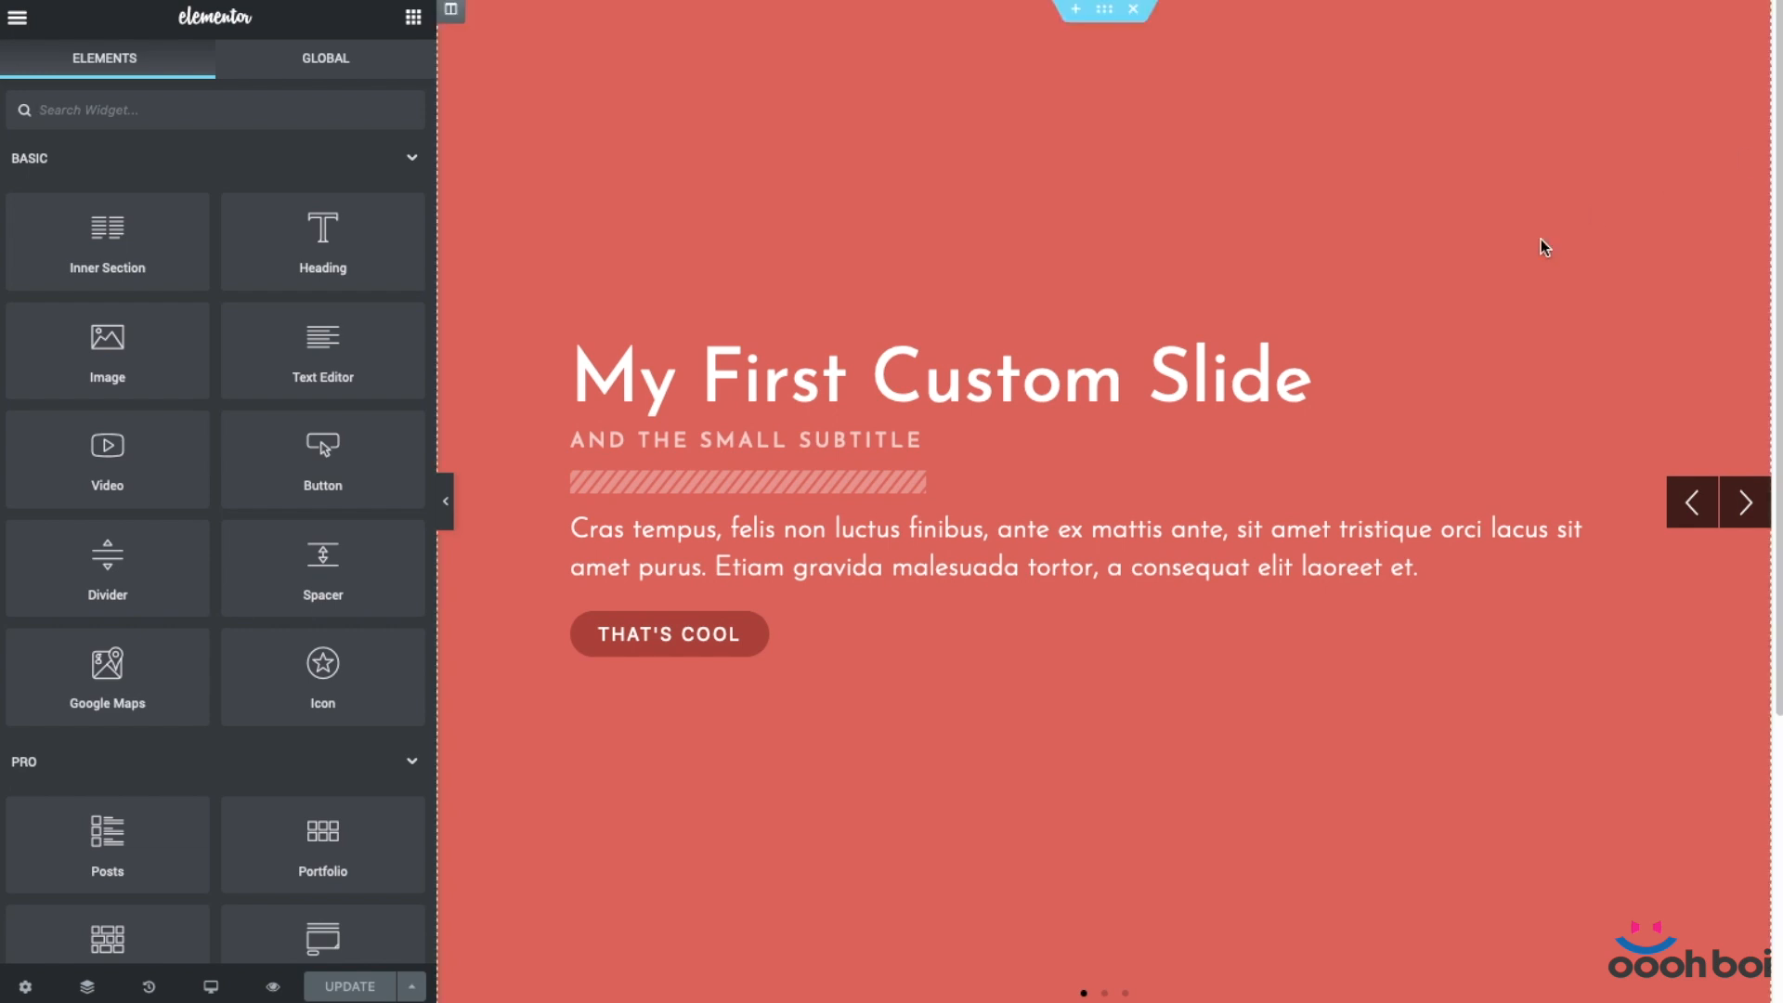
Test the full-width slider's arrows in both directions in the editor, watching the slide transitions and pagination bullets.
left_click(1749, 509)
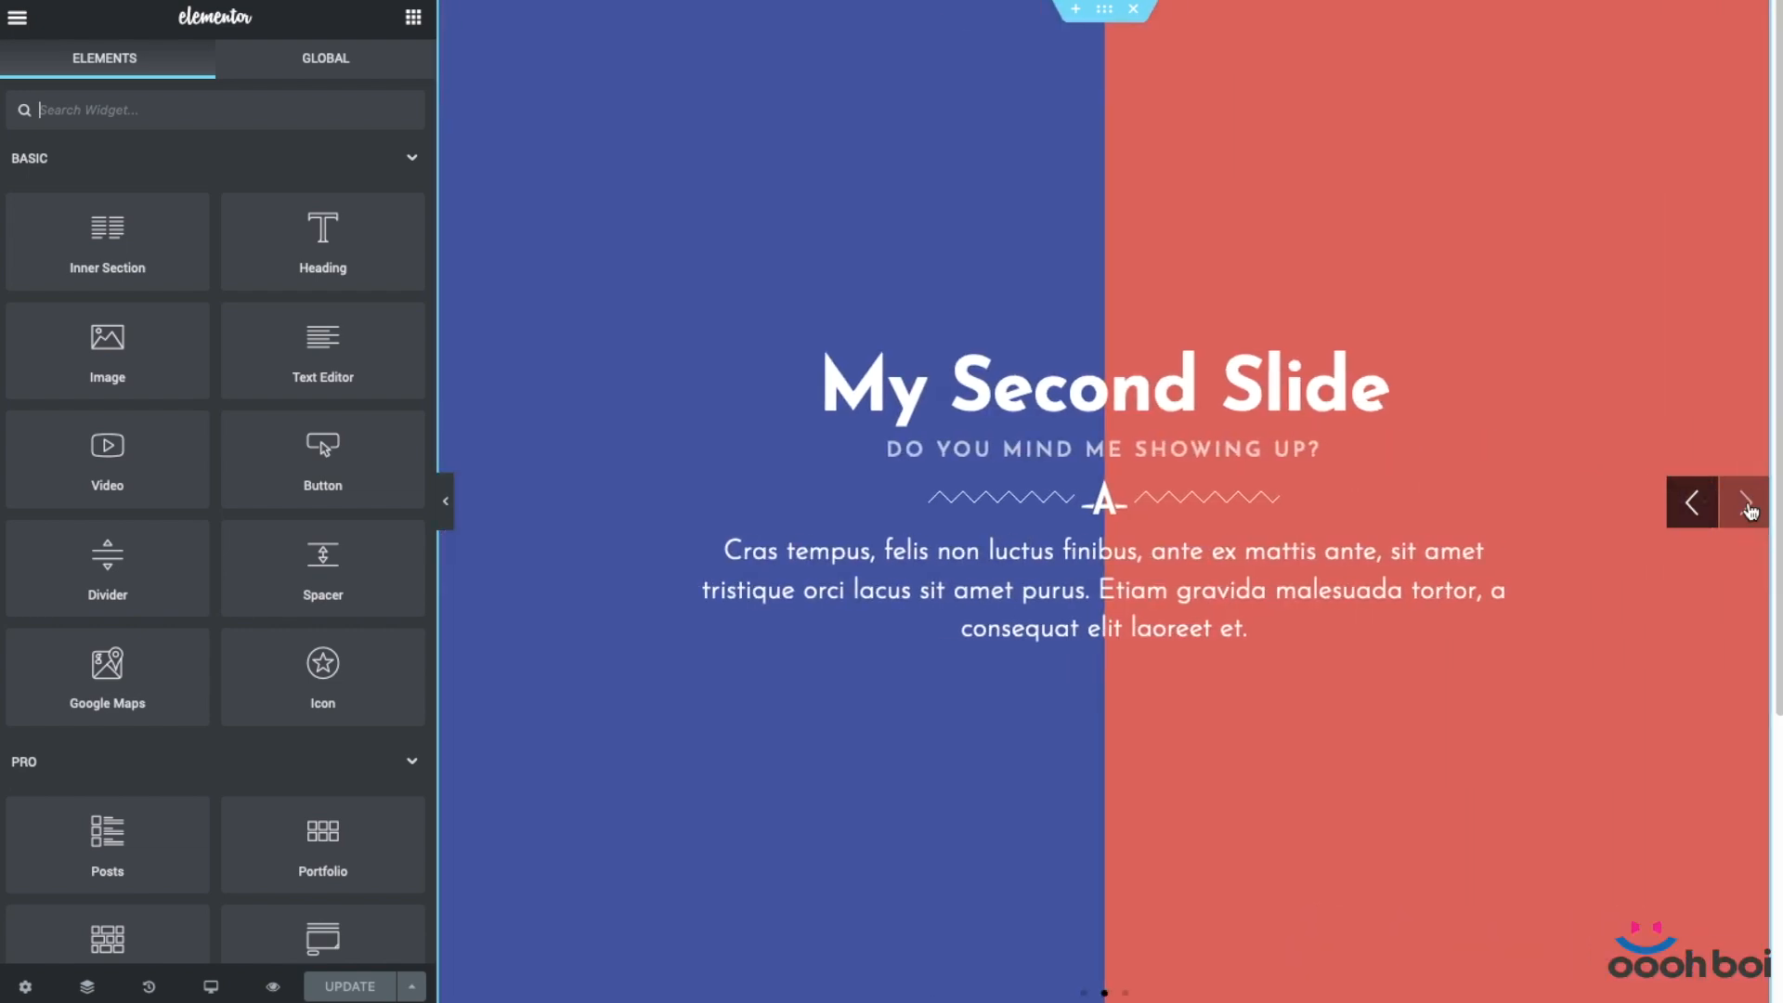
left_click(1743, 504)
left_click(1696, 511)
left_click(1695, 506)
left_click(1737, 512)
left_click(1740, 507)
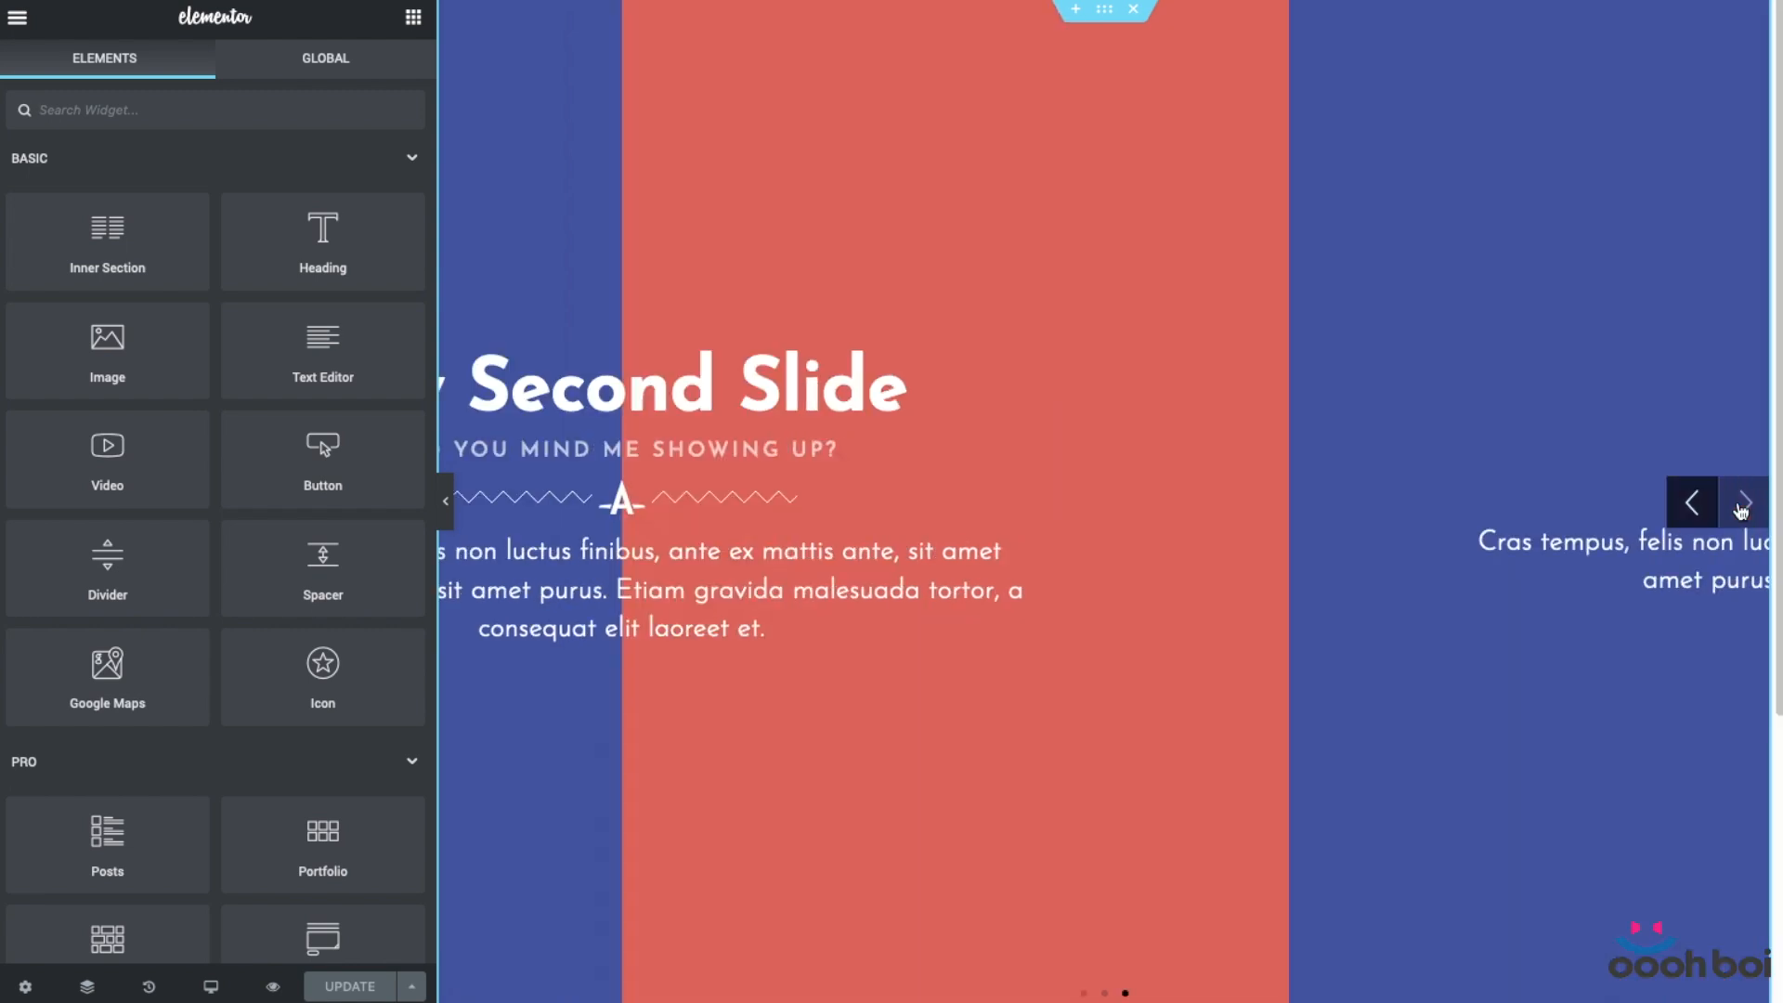
left_click(1695, 510)
left_click(1697, 511)
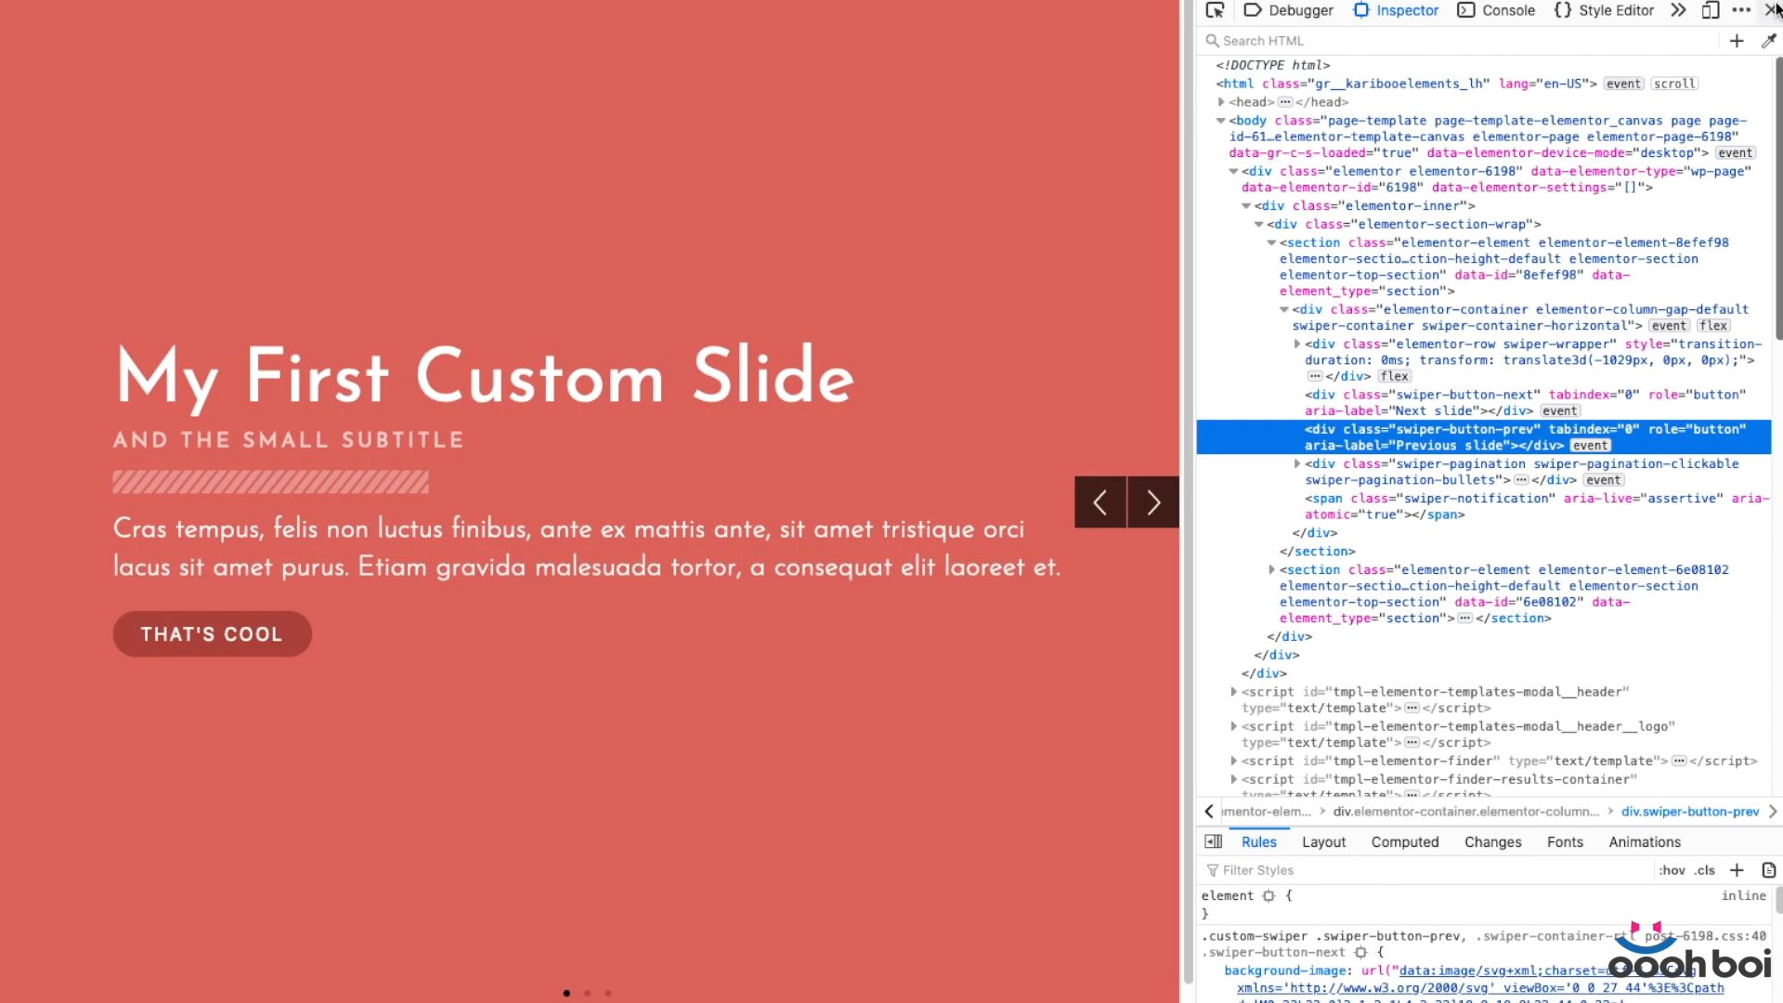
Close the web inspector on the page preview and test the slider's looping arrows in both directions.
left_click(1770, 10)
left_click(1746, 509)
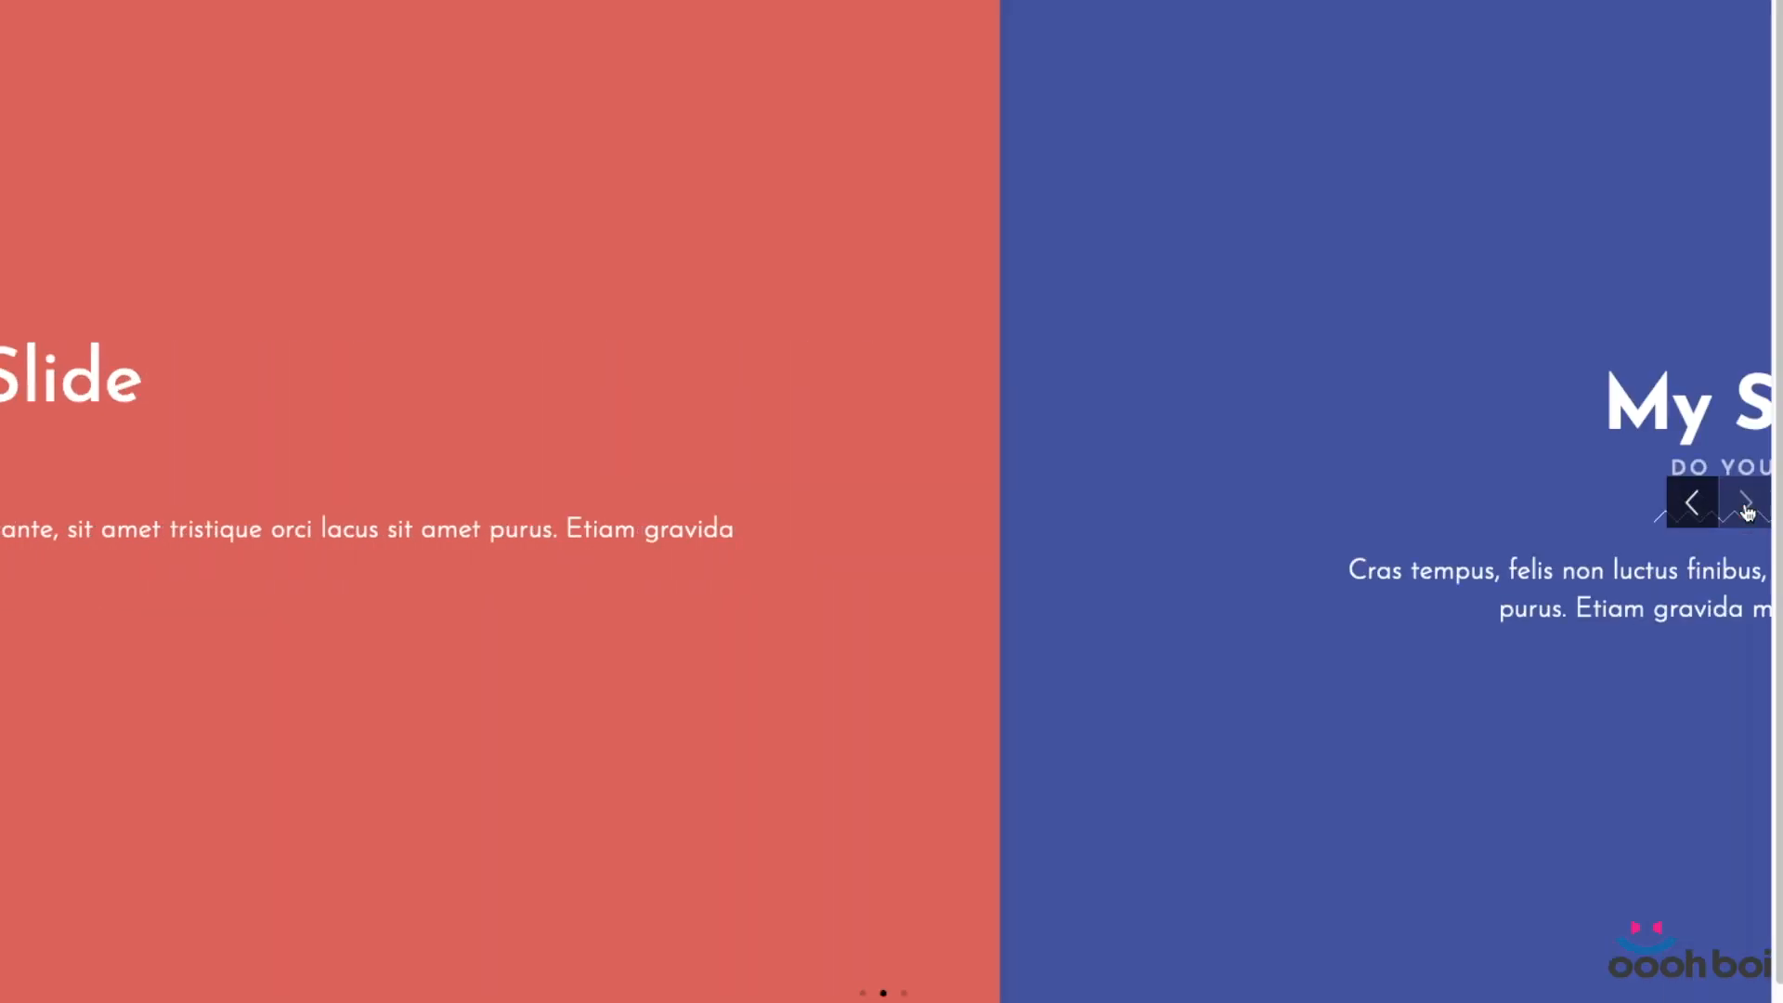
left_click(1747, 509)
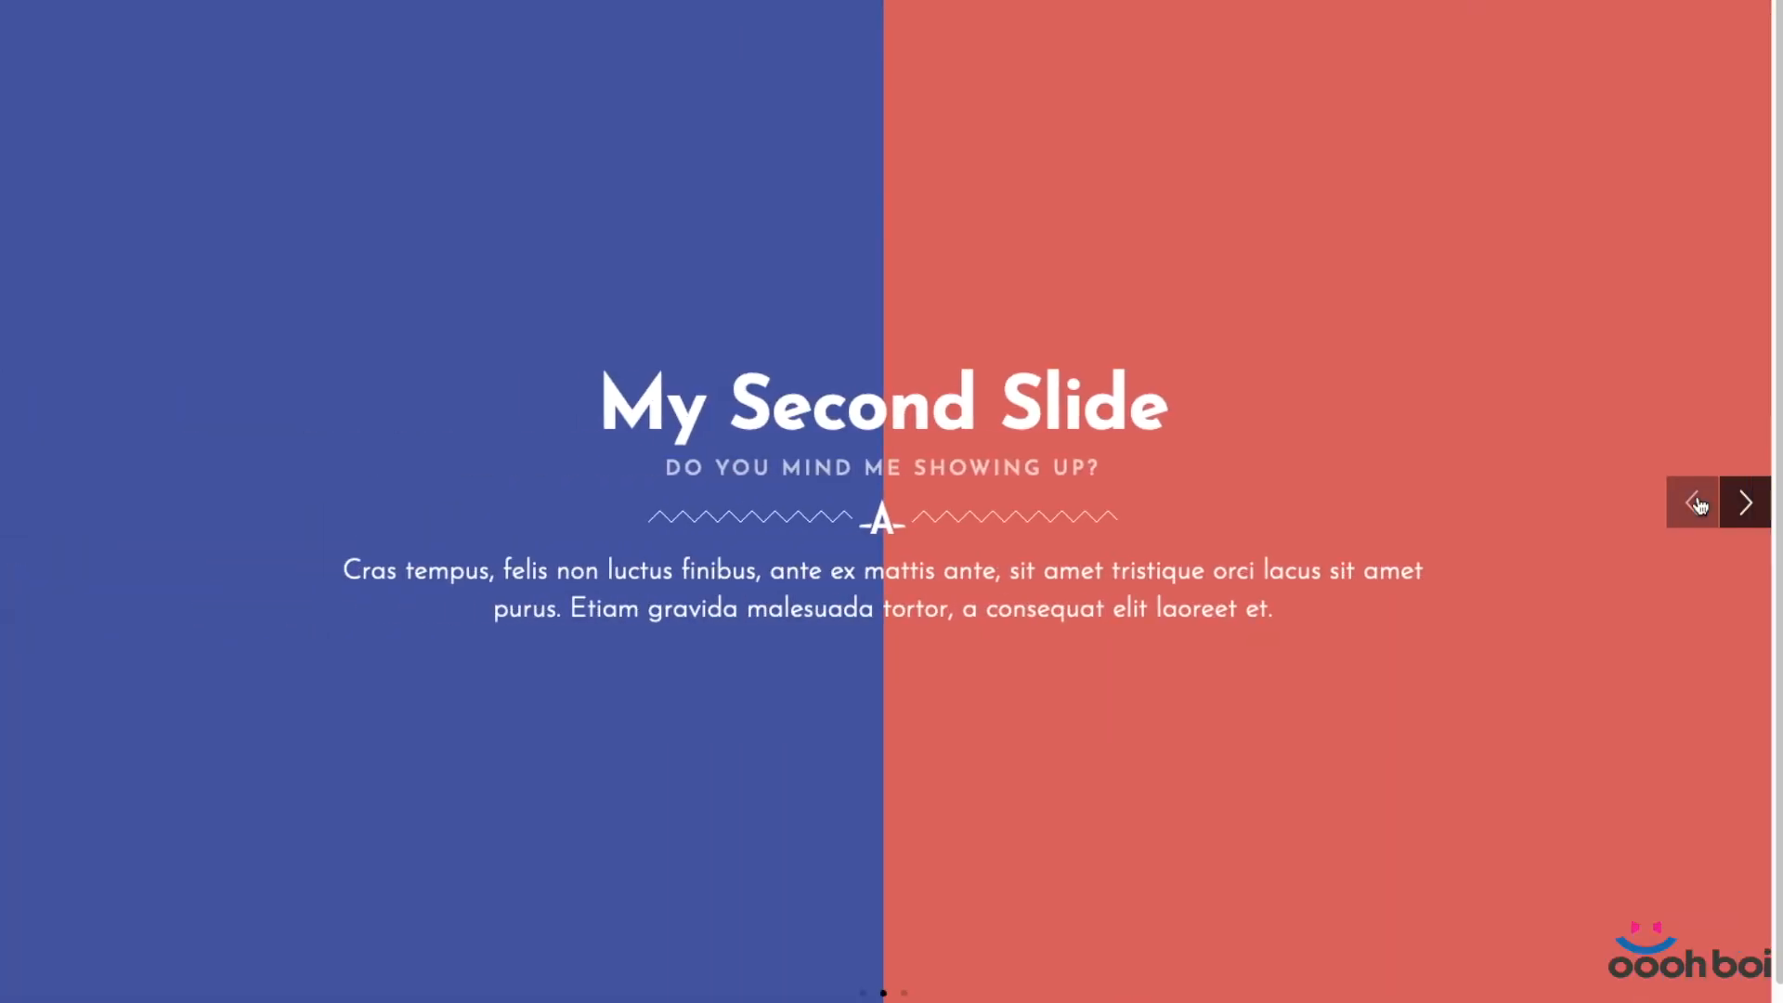
left_click(1698, 505)
left_click(1698, 505)
left_click(1698, 505)
left_click(1698, 505)
left_click(1696, 505)
left_click(1747, 507)
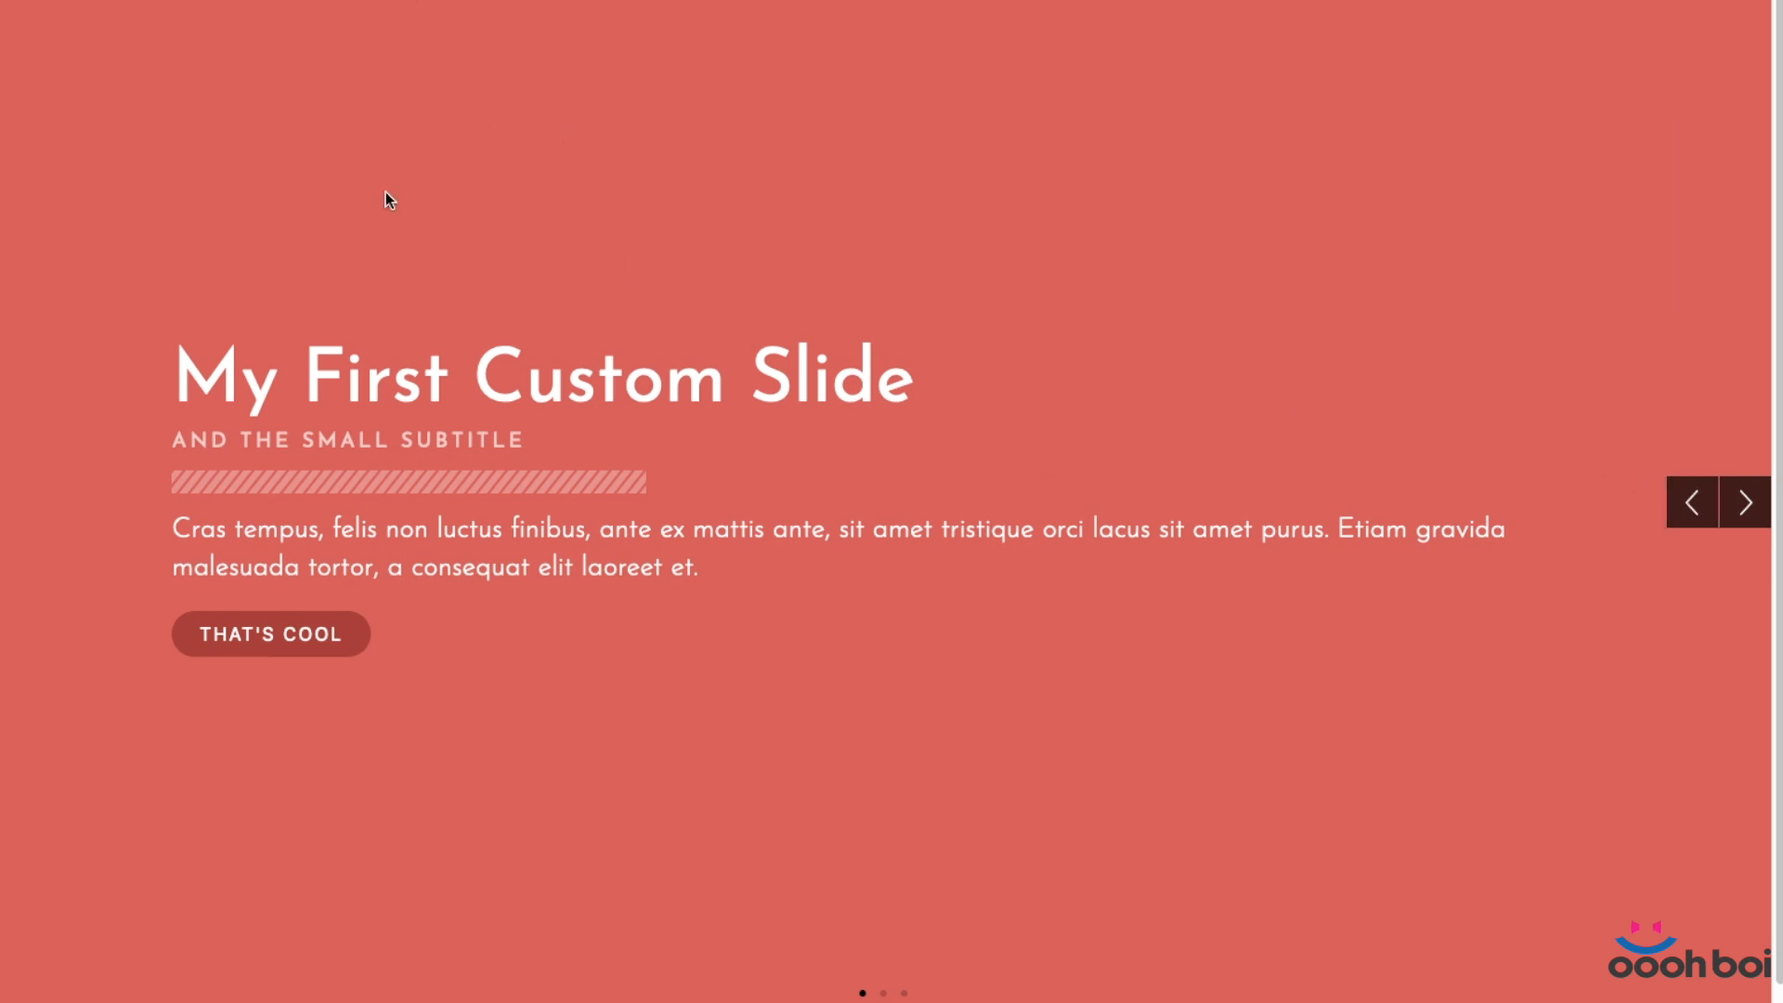
Return to the Elementor editor and open the custom attributes of the first slide's heading.
key("ctrl+p")
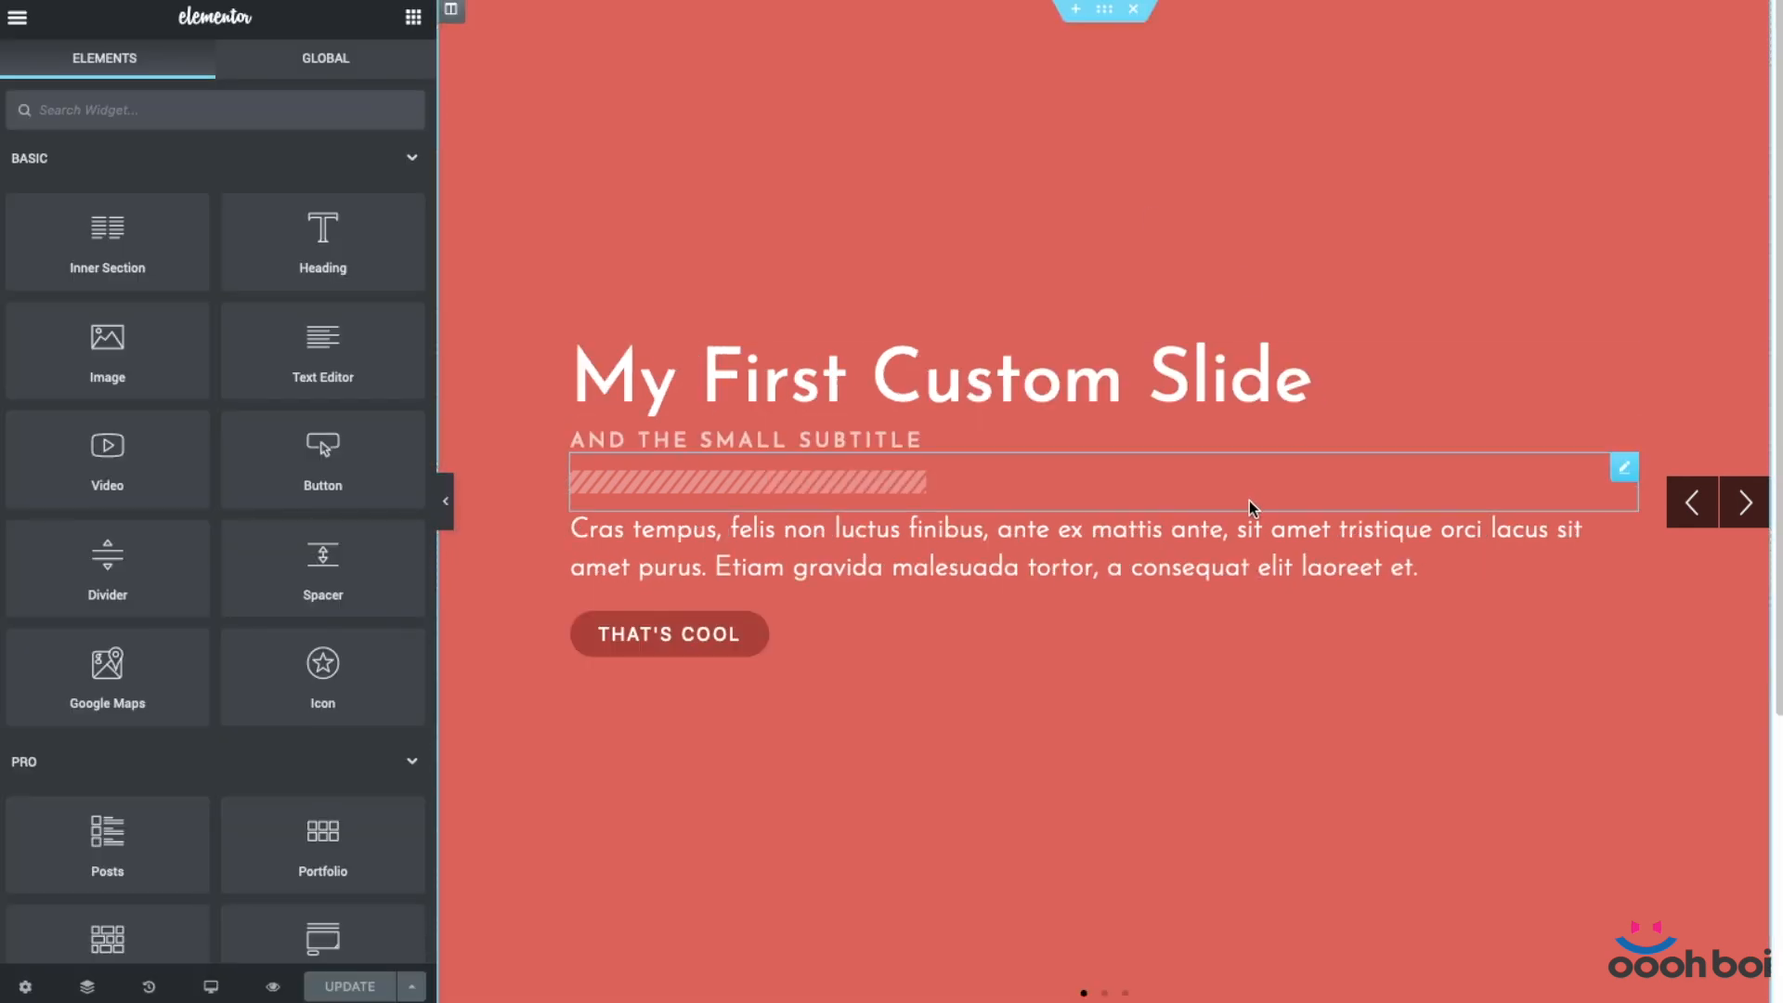
left_click(1229, 384)
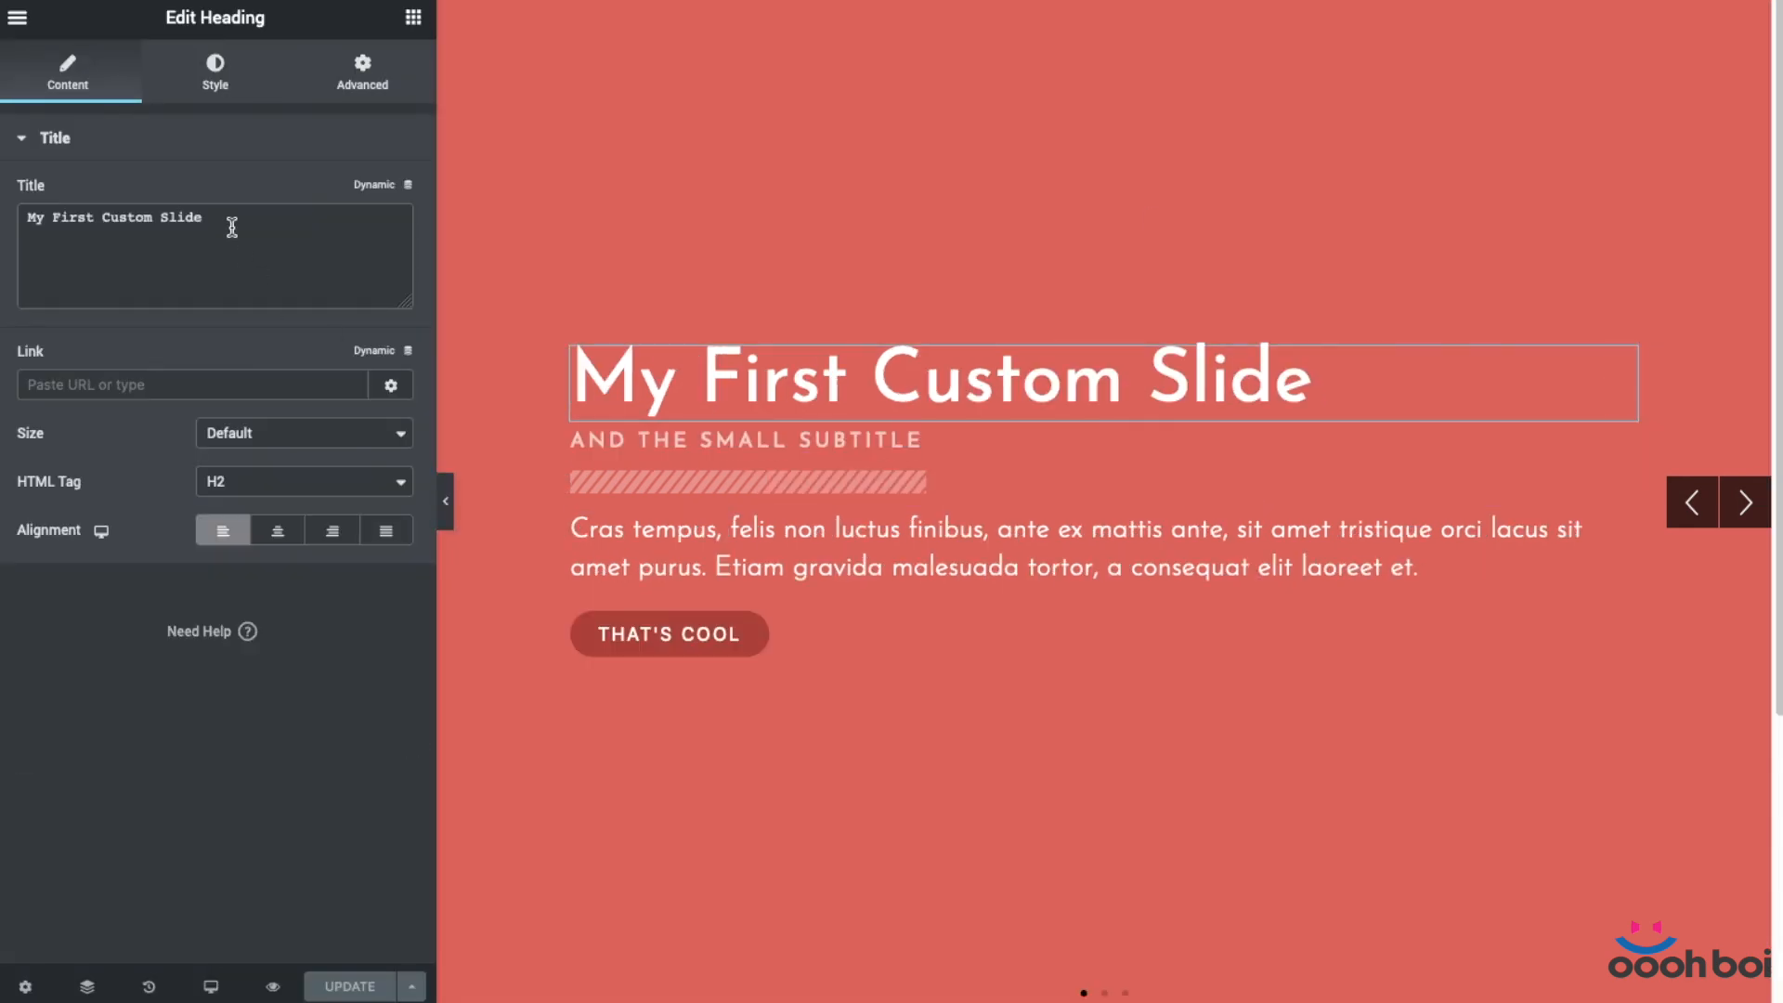
left_click(373, 96)
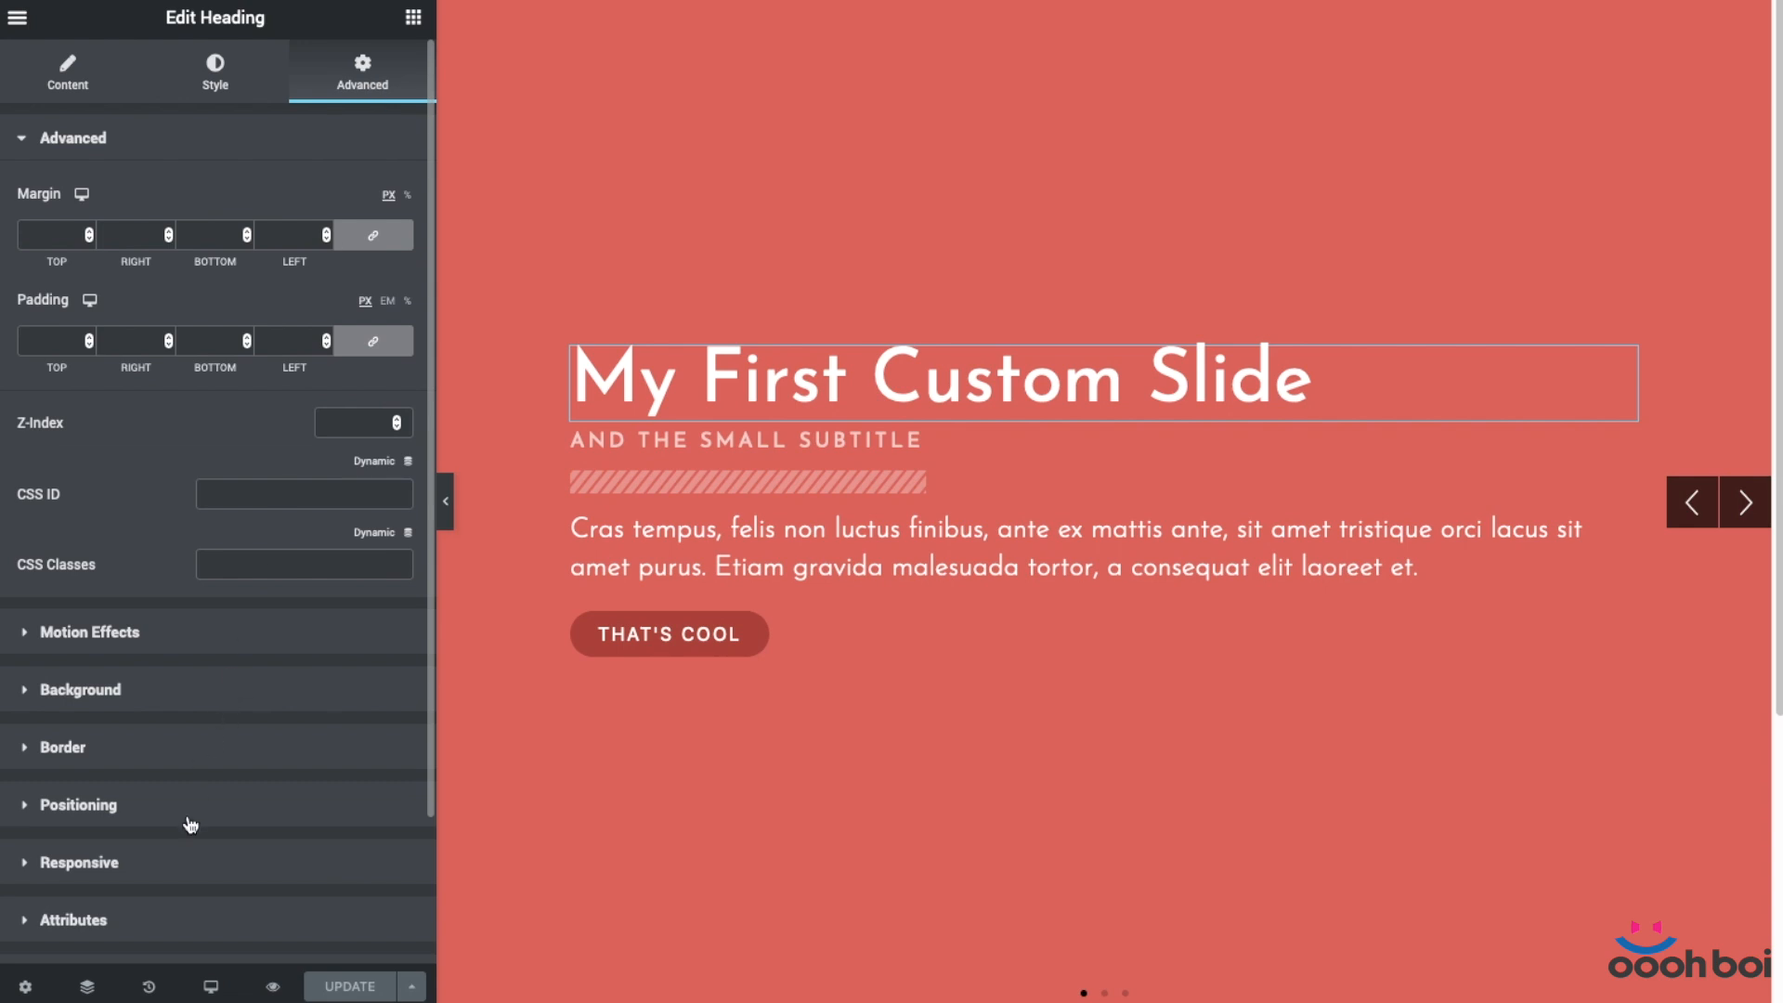
left_click(183, 922)
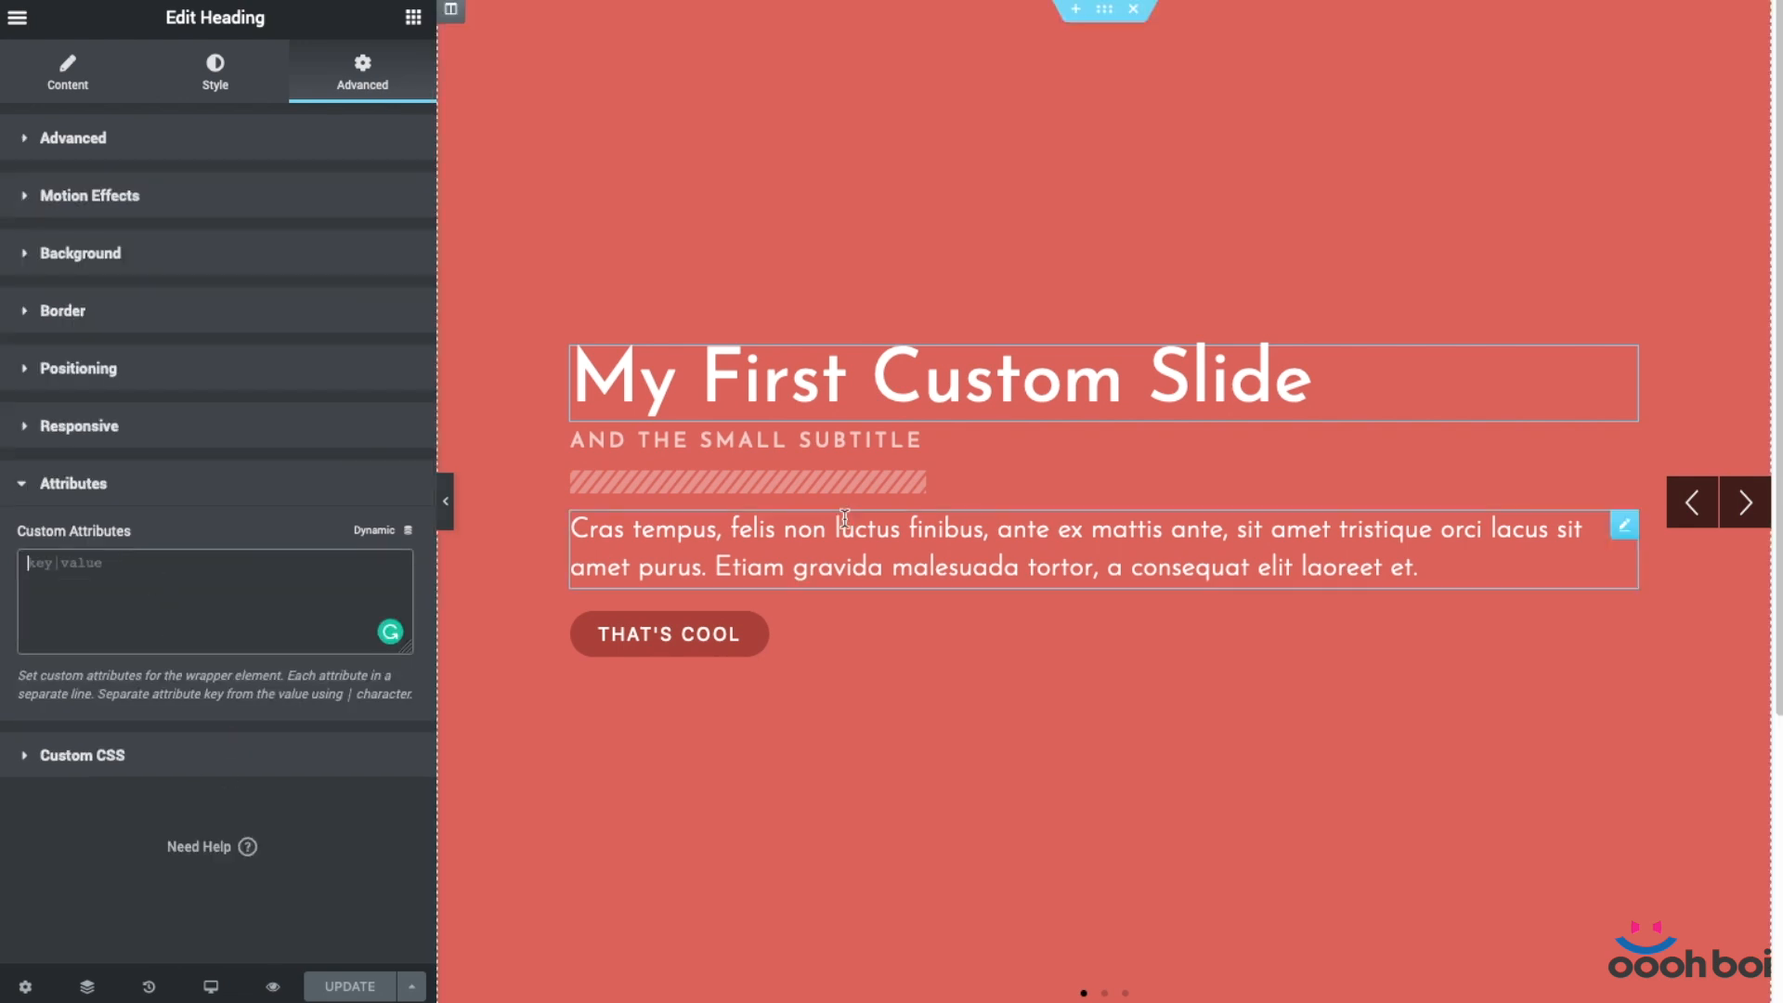
Step backwards through the looping slides with the previous arrow until the first slide is shown again.
left_click(1685, 509)
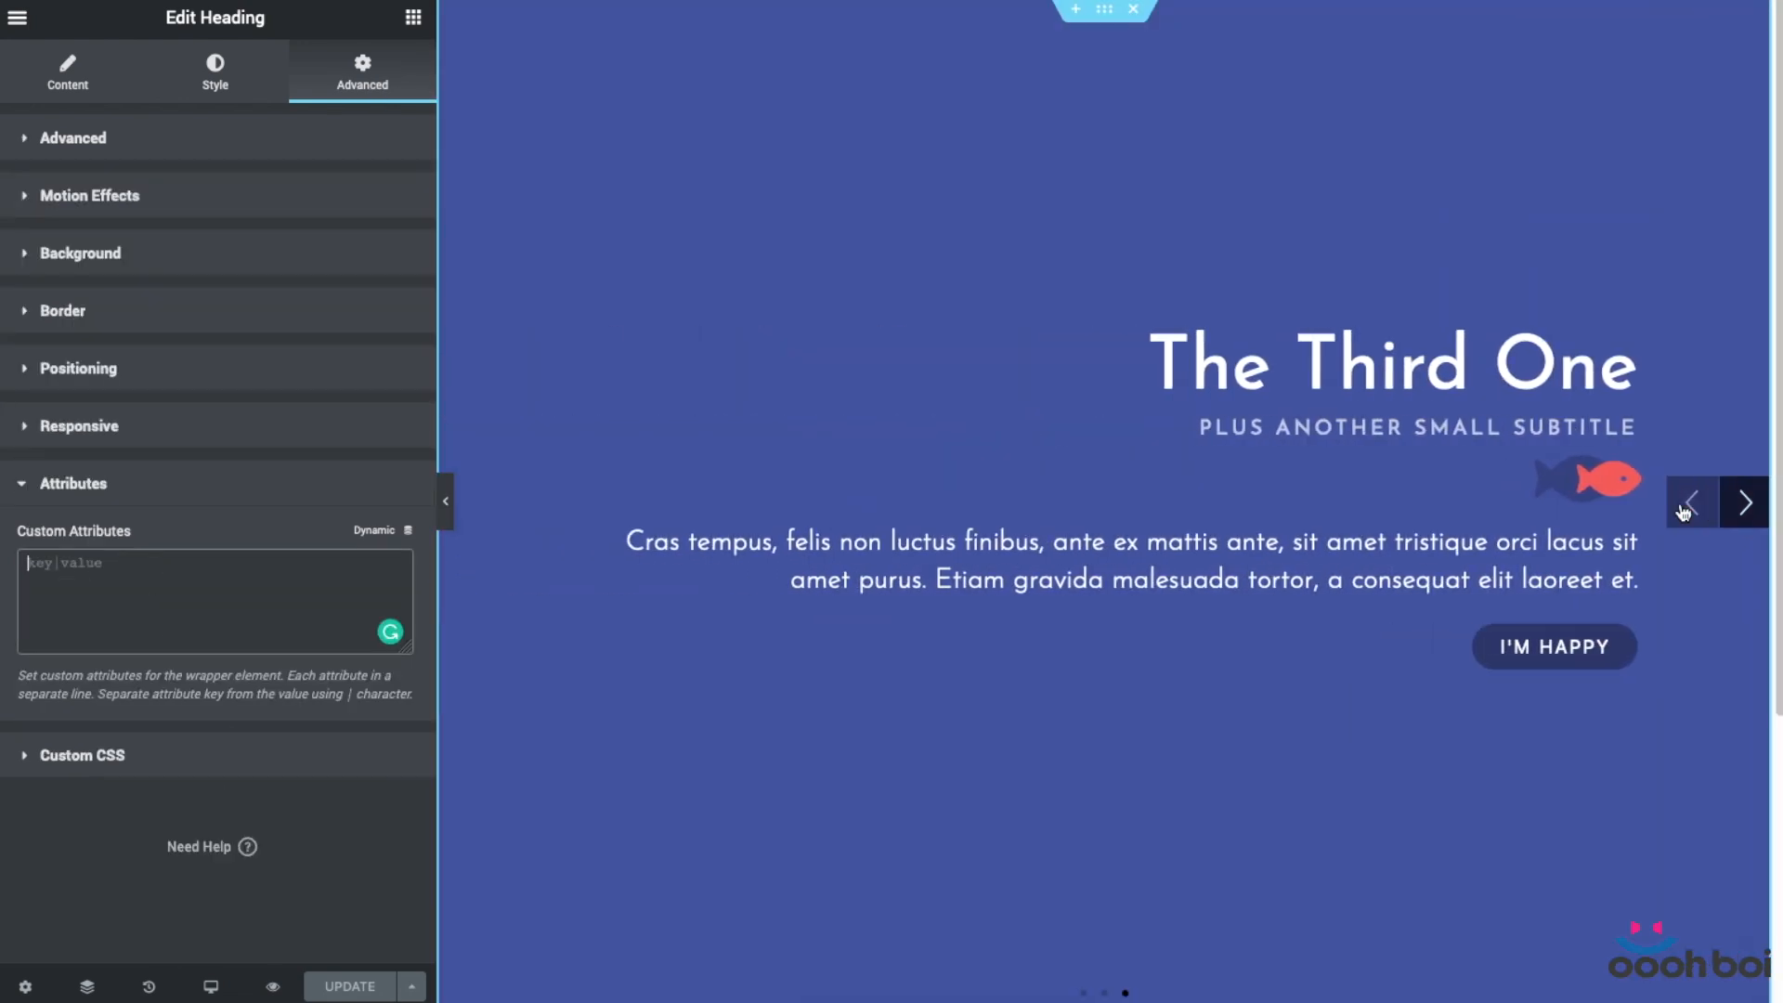
left_click(1691, 507)
left_click(1708, 508)
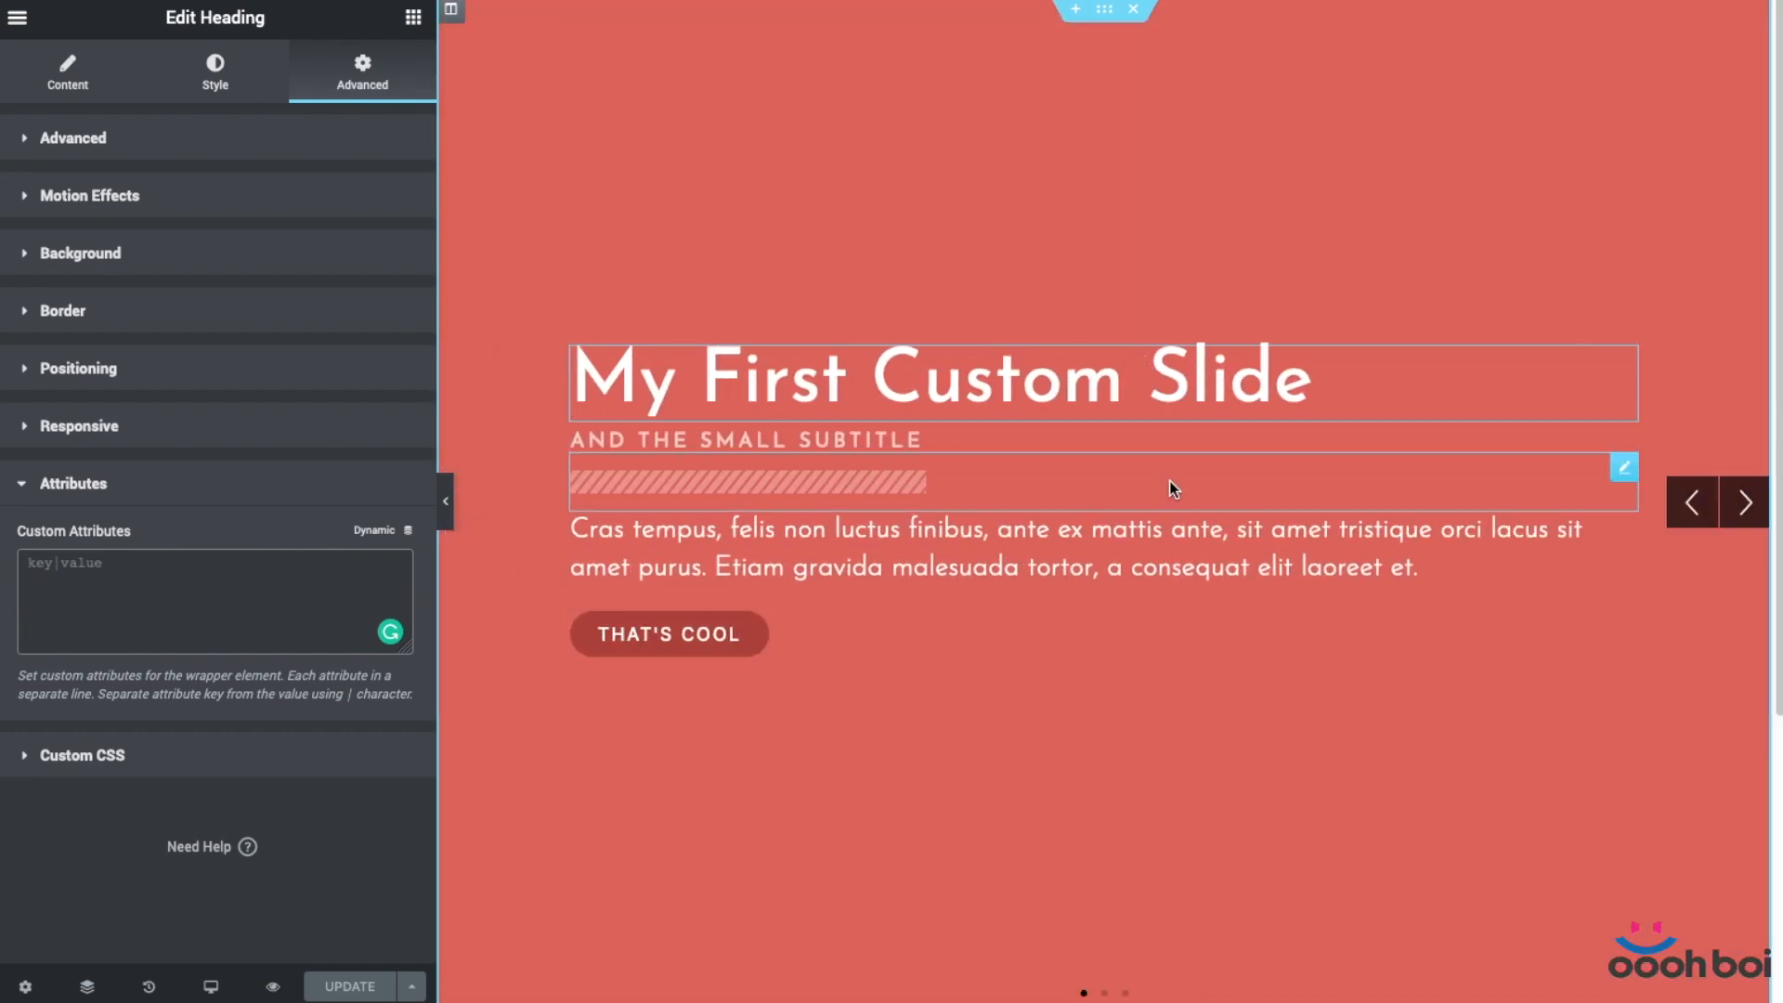
Advance the slider in the editor from the first slide to the third and watch the slide transitions.
left_click(1170, 484)
left_click(1739, 506)
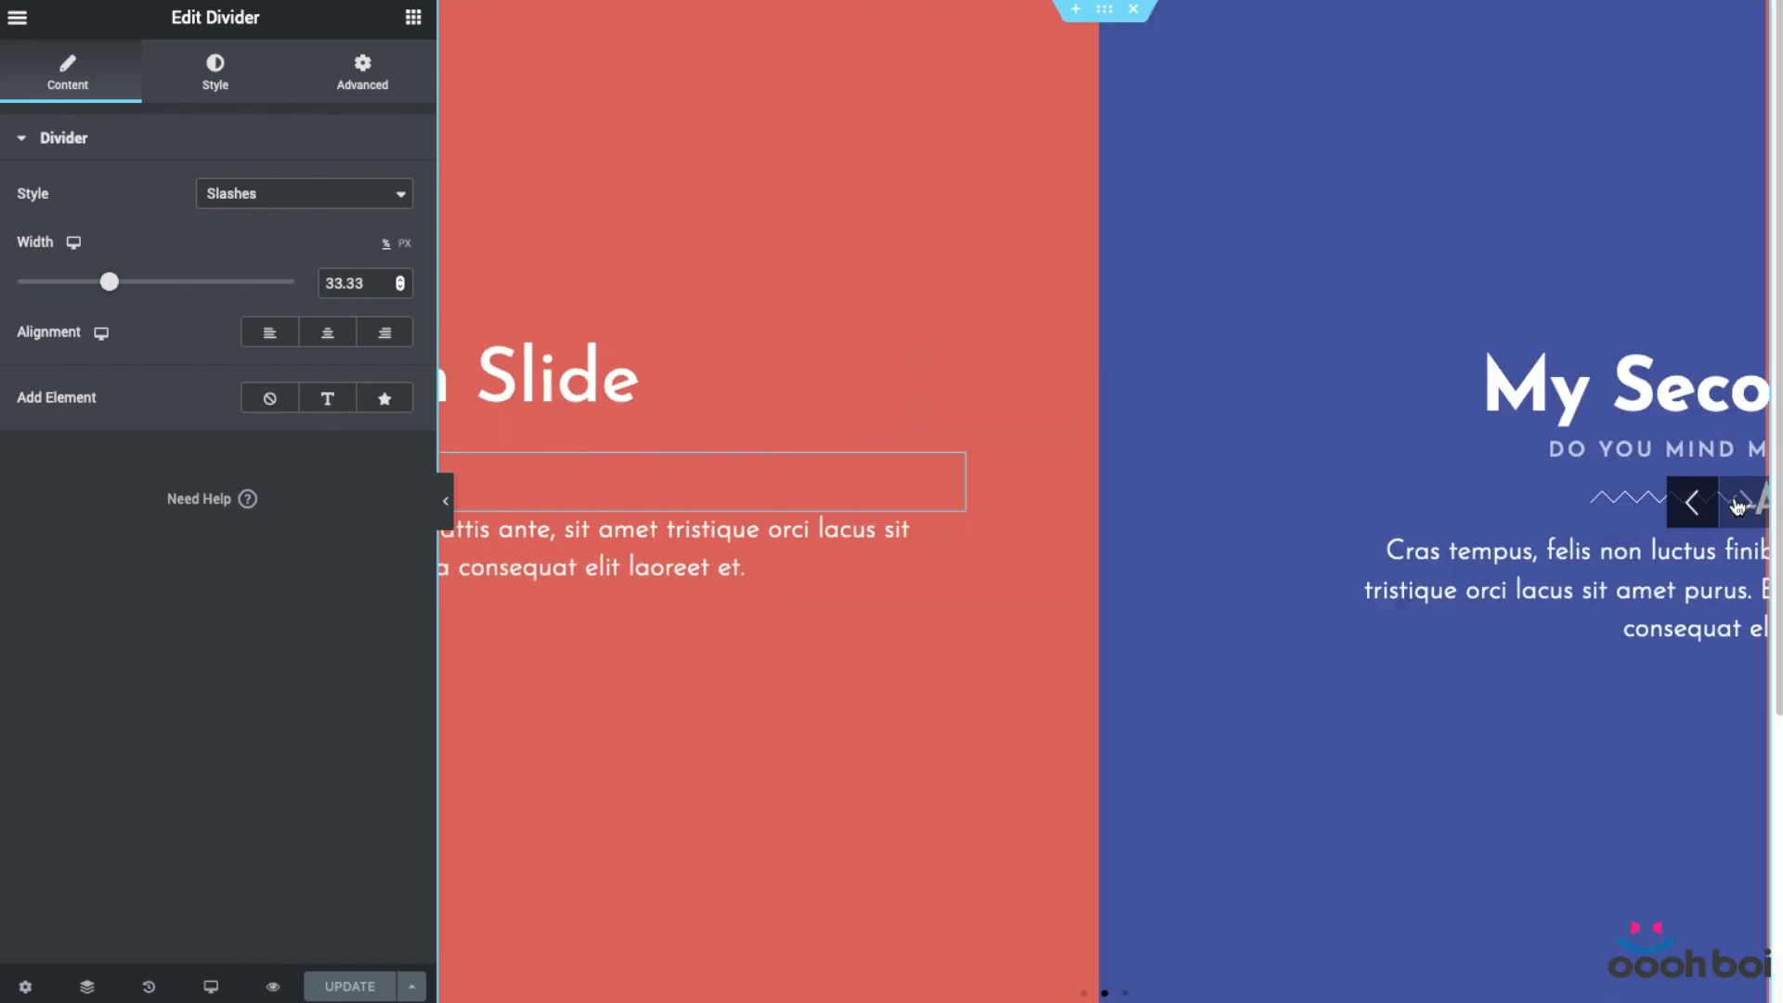
left_click(1741, 506)
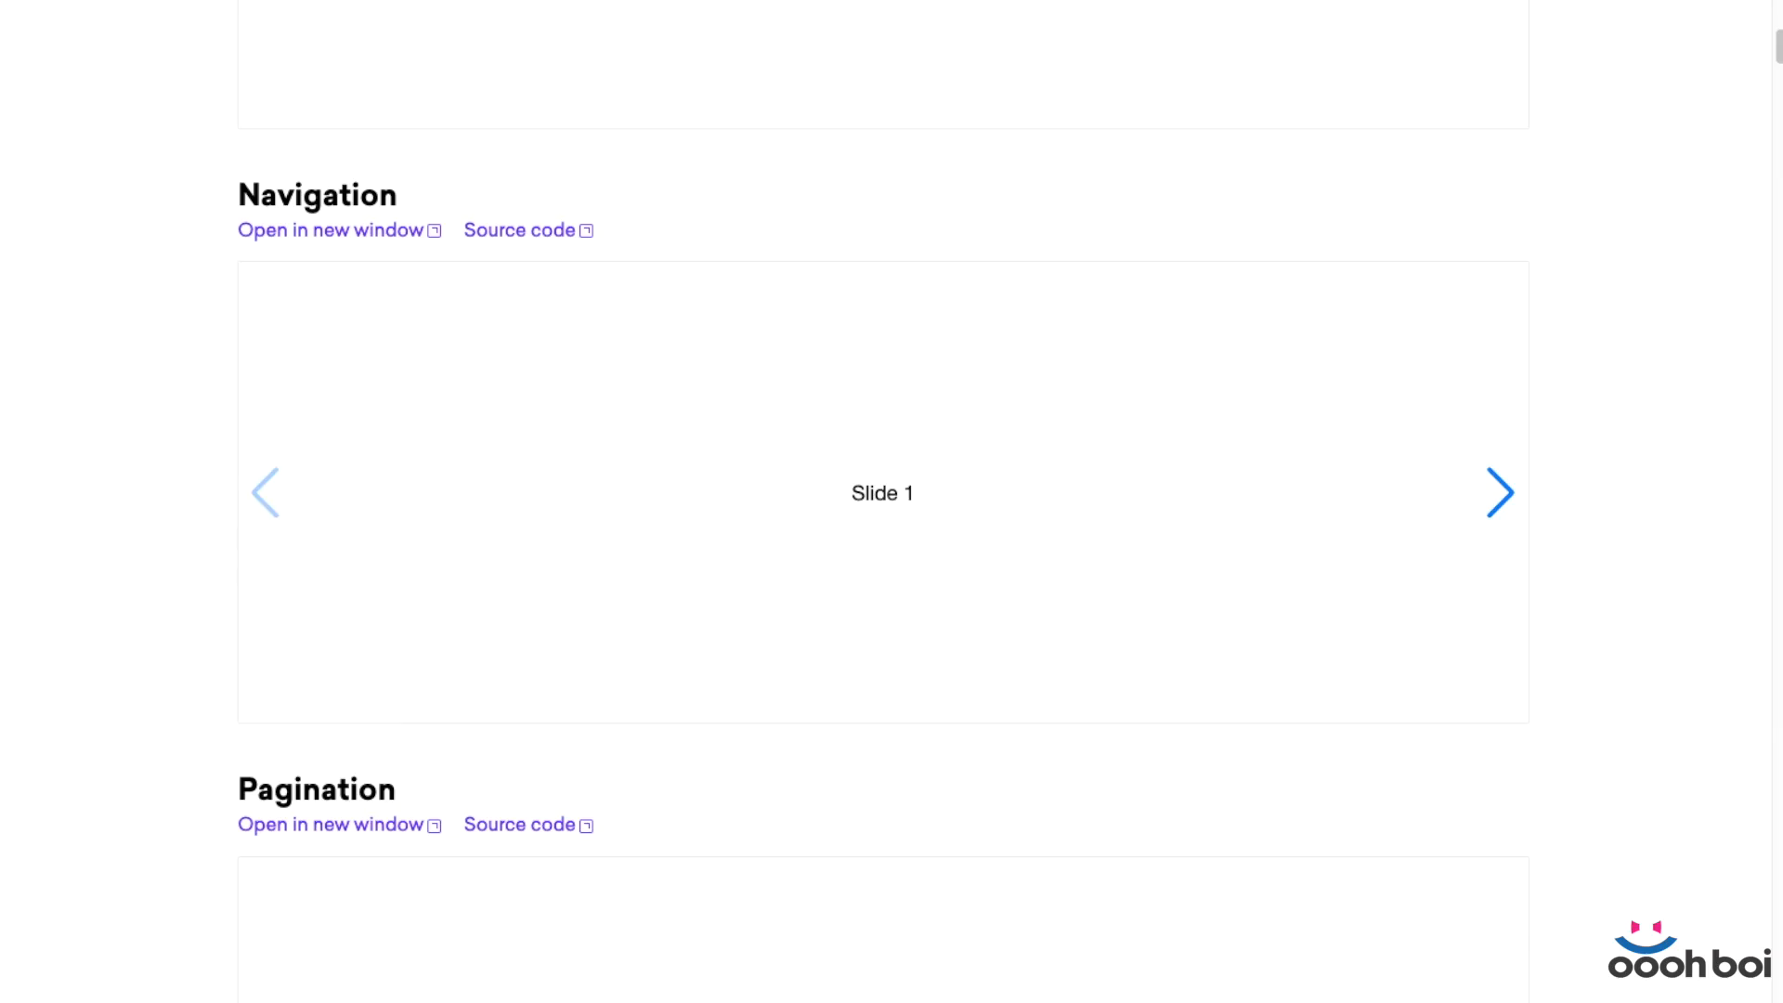
Switch to the Swiper website and open the Parallax section of its API documentation.
scroll(1407, 232, "up", 10)
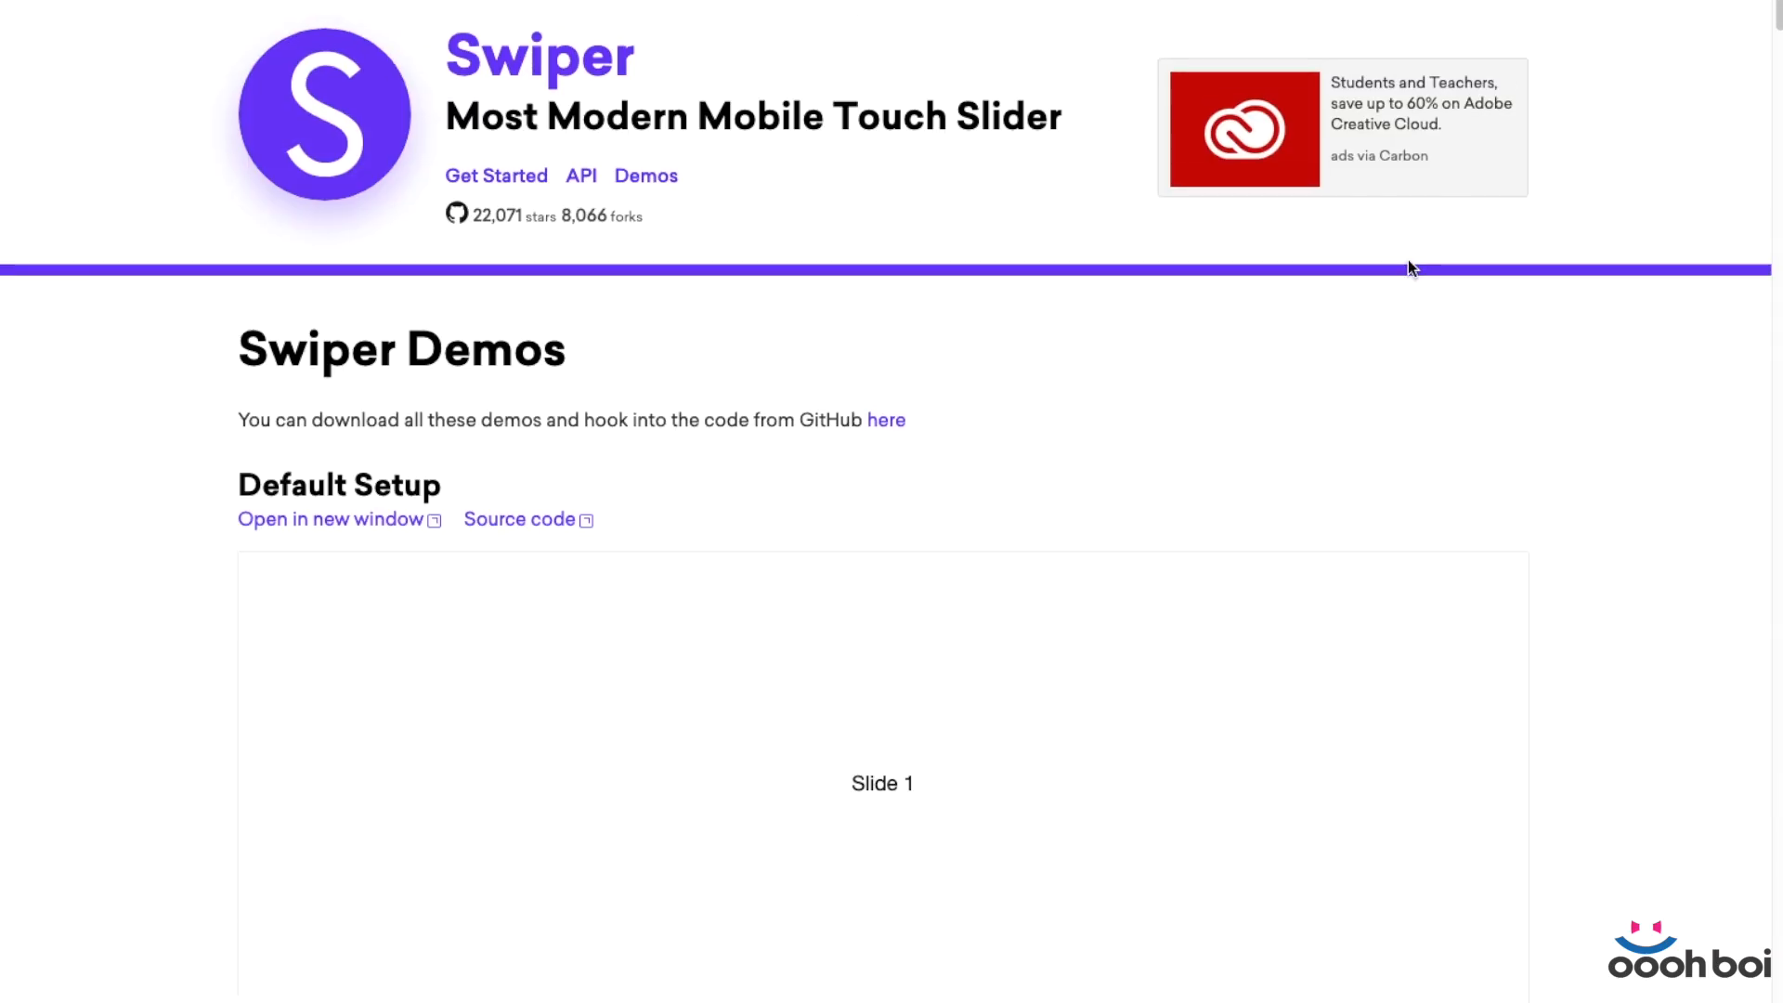
left_click(581, 178)
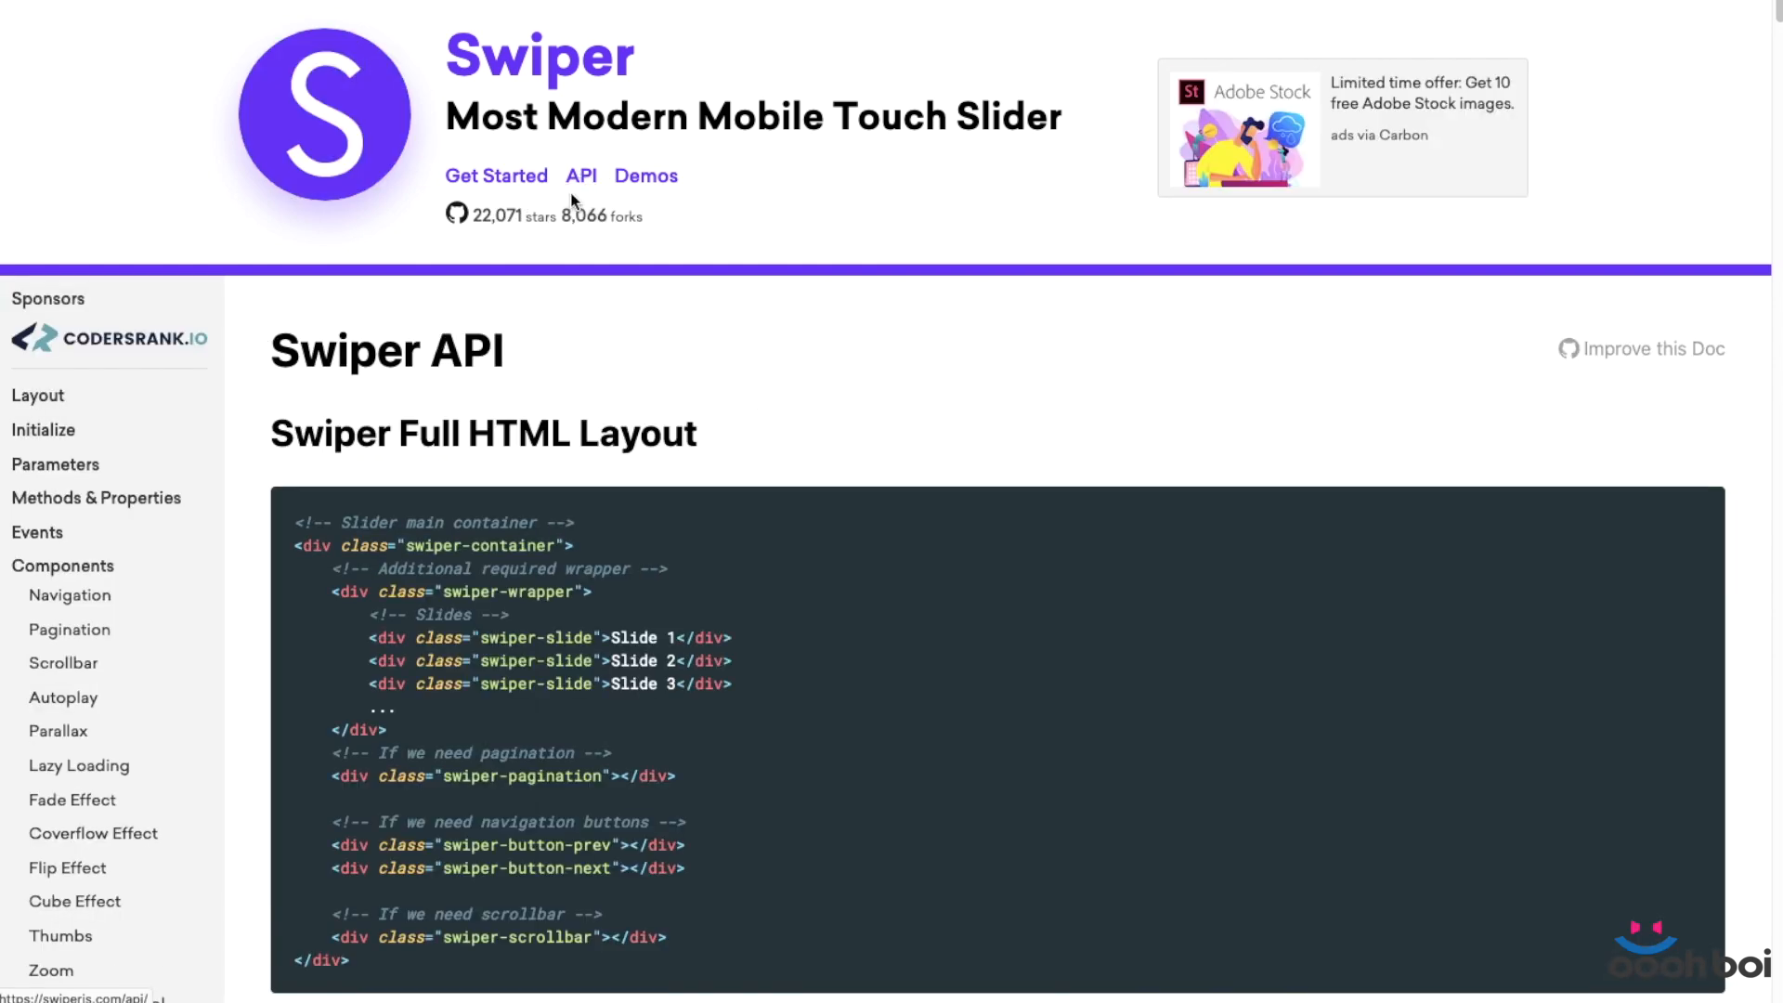
left_click(65, 732)
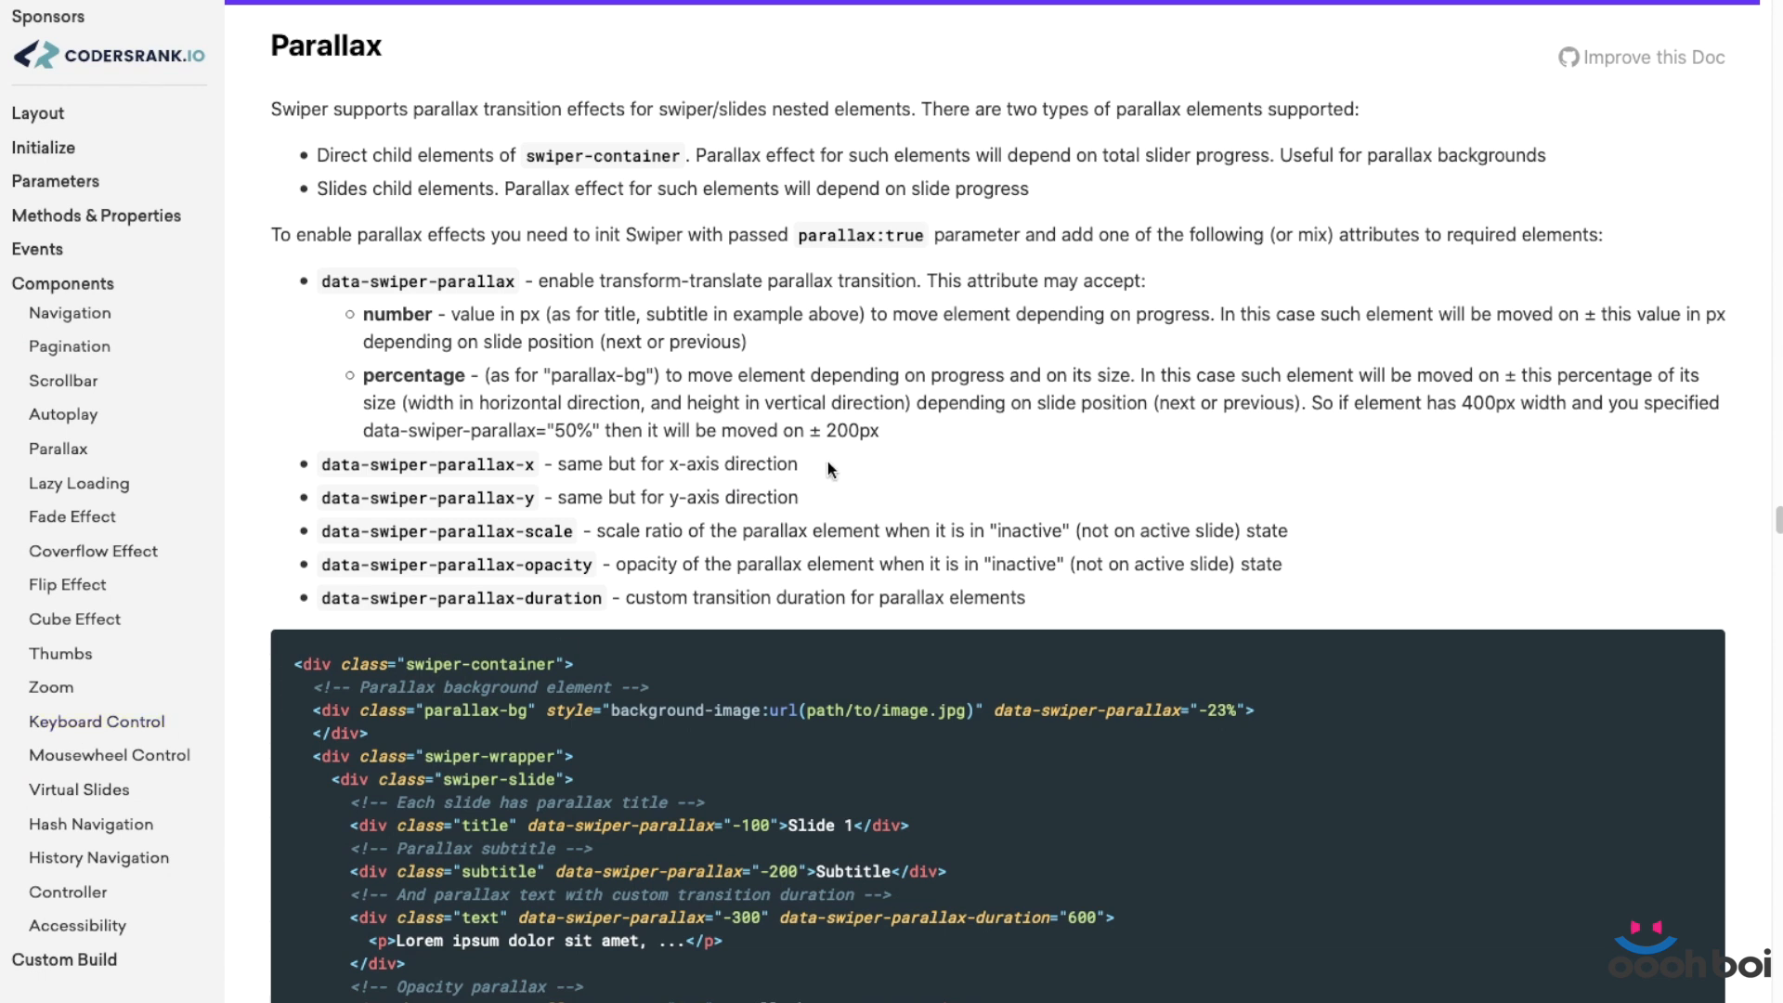
Examine the documented parallax attributes for x, y, scale, opacity and duration, and how the sample markup applies them to title, subtitle and text.
left_click_drag(810, 498, 320, 466)
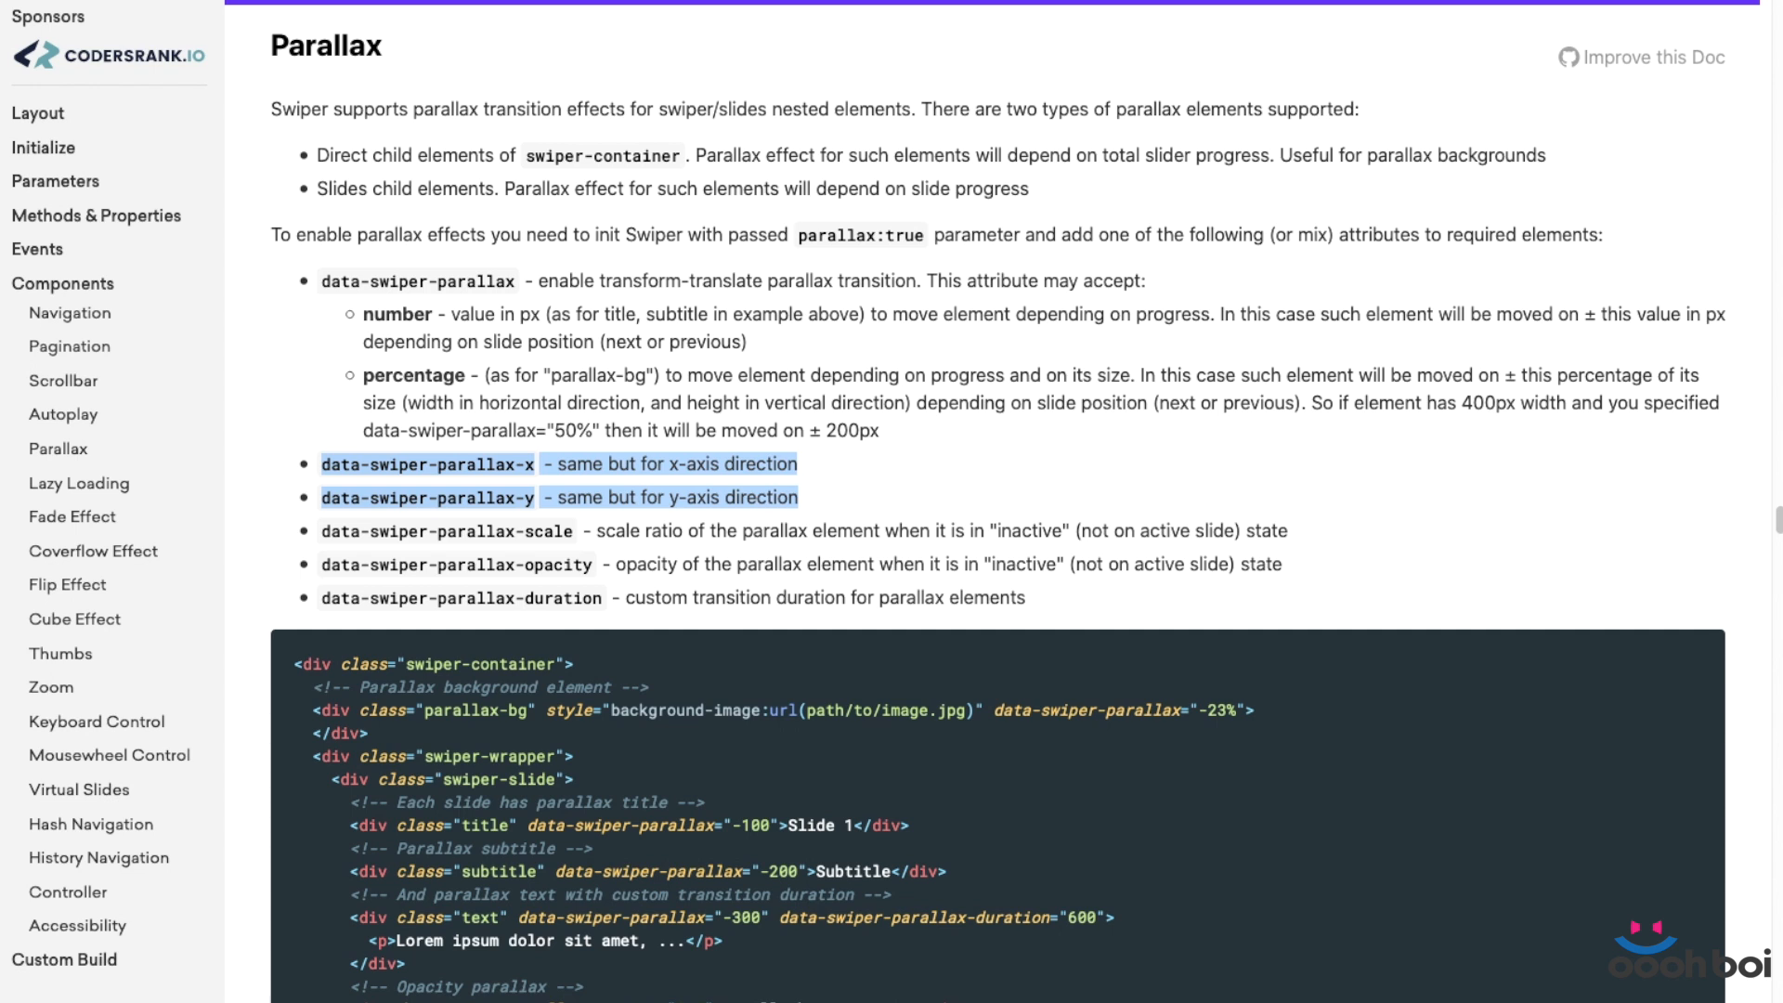
left_click(643, 526)
double_click(553, 531)
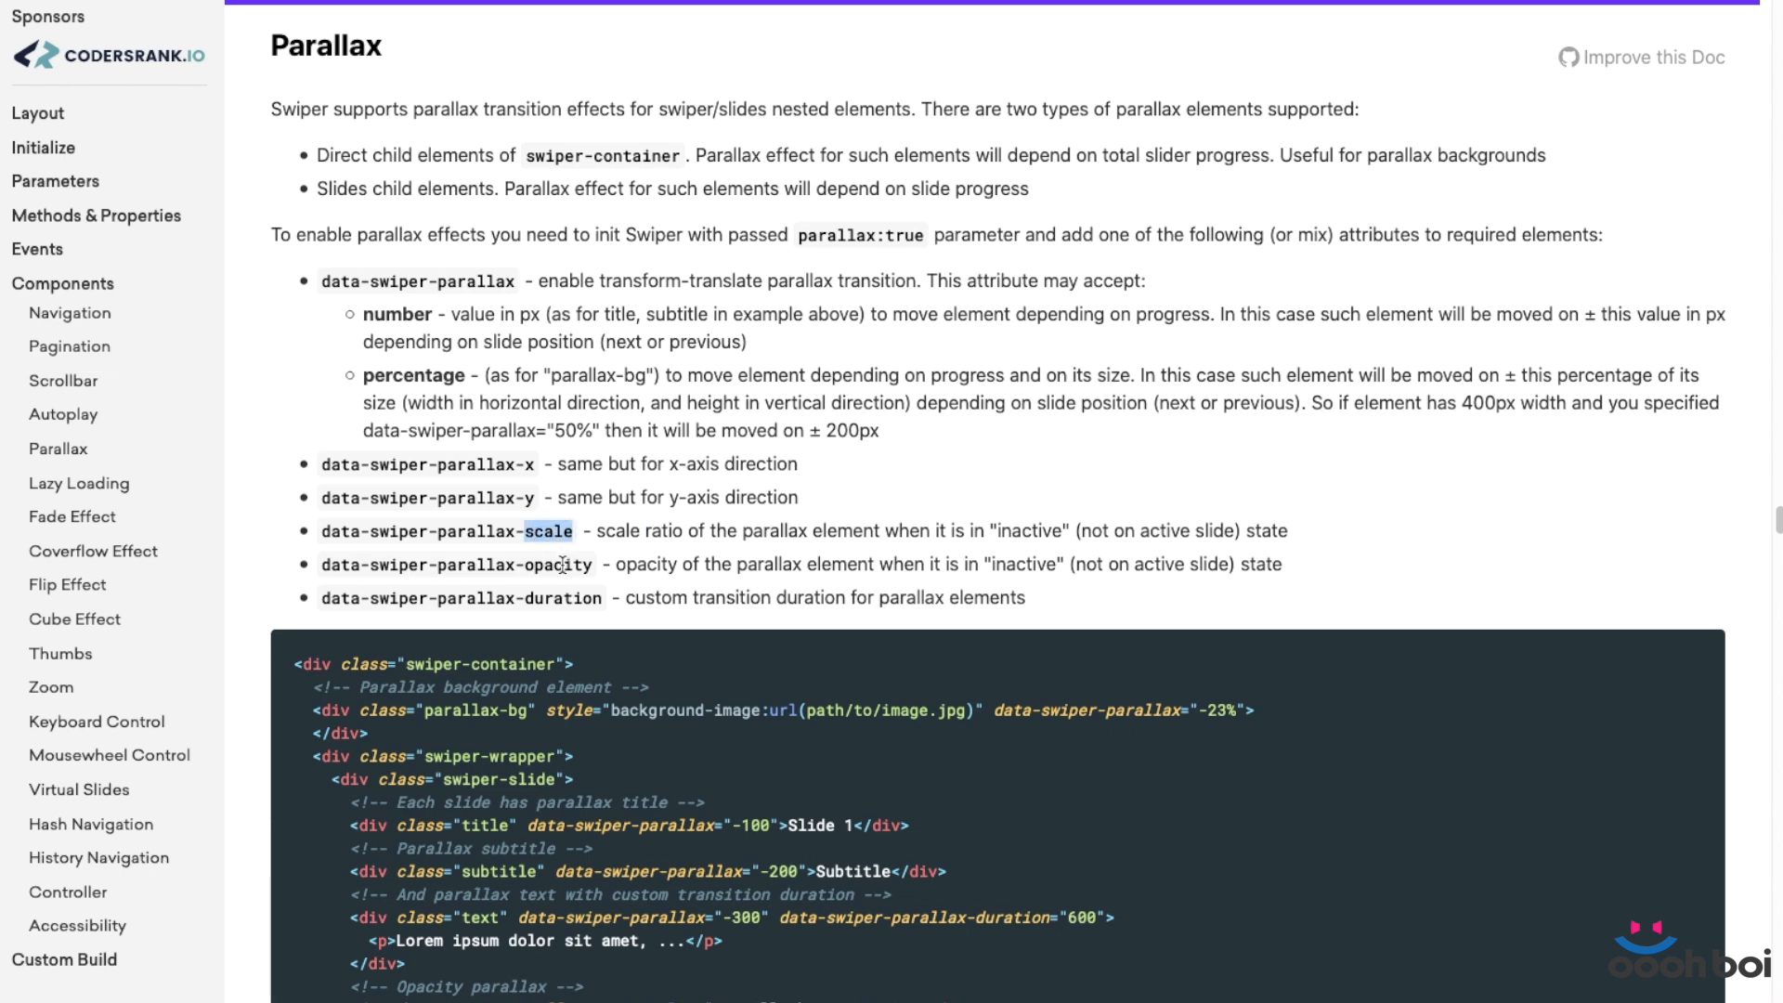
double_click(563, 565)
double_click(567, 599)
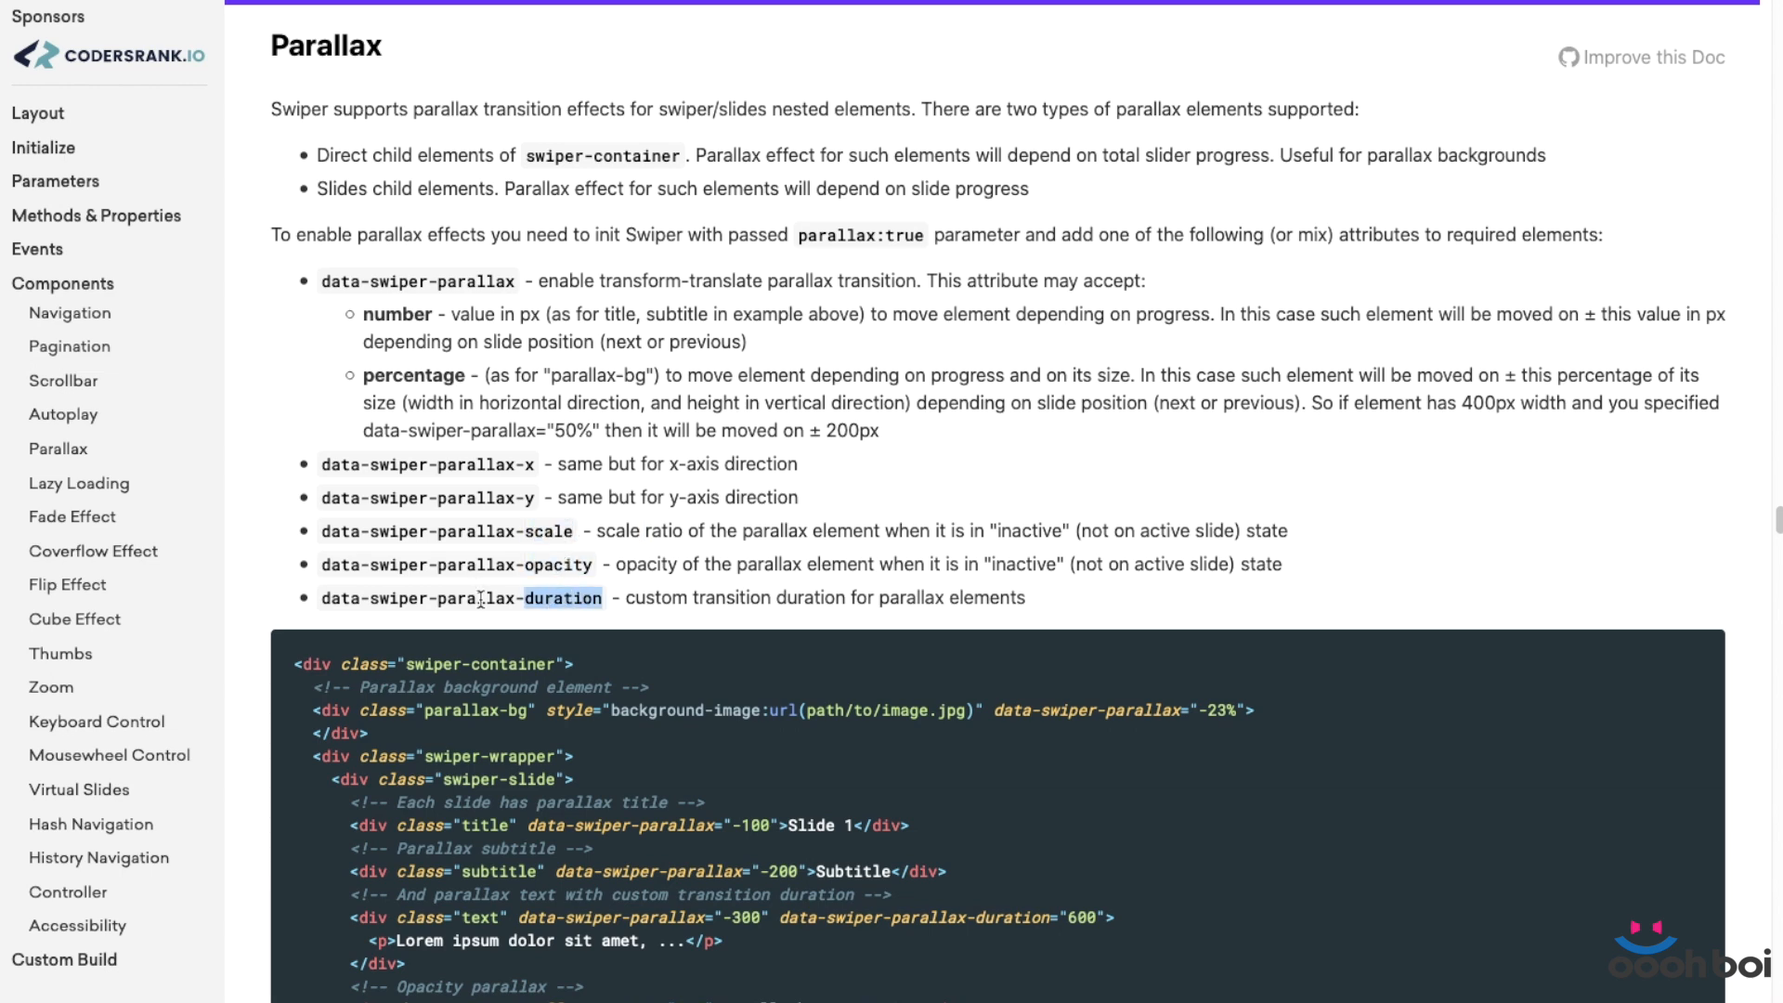
scroll(805, 616, "down", 3)
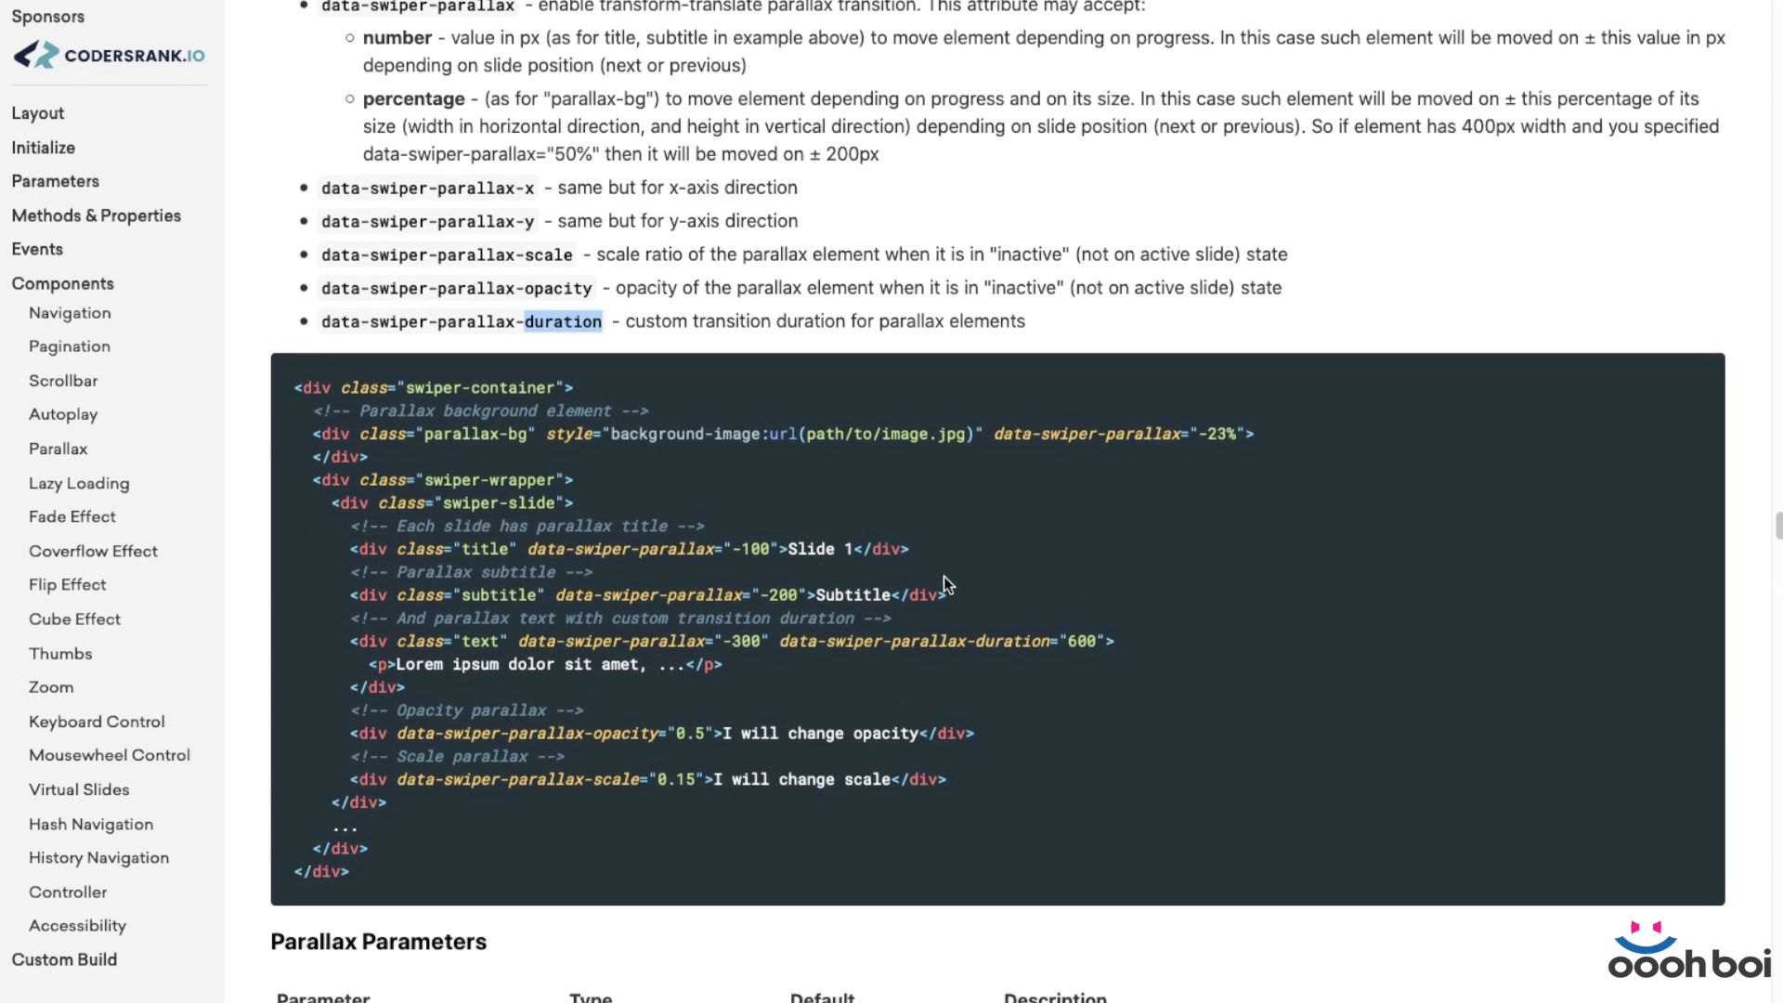
left_click_drag(1107, 641, 514, 643)
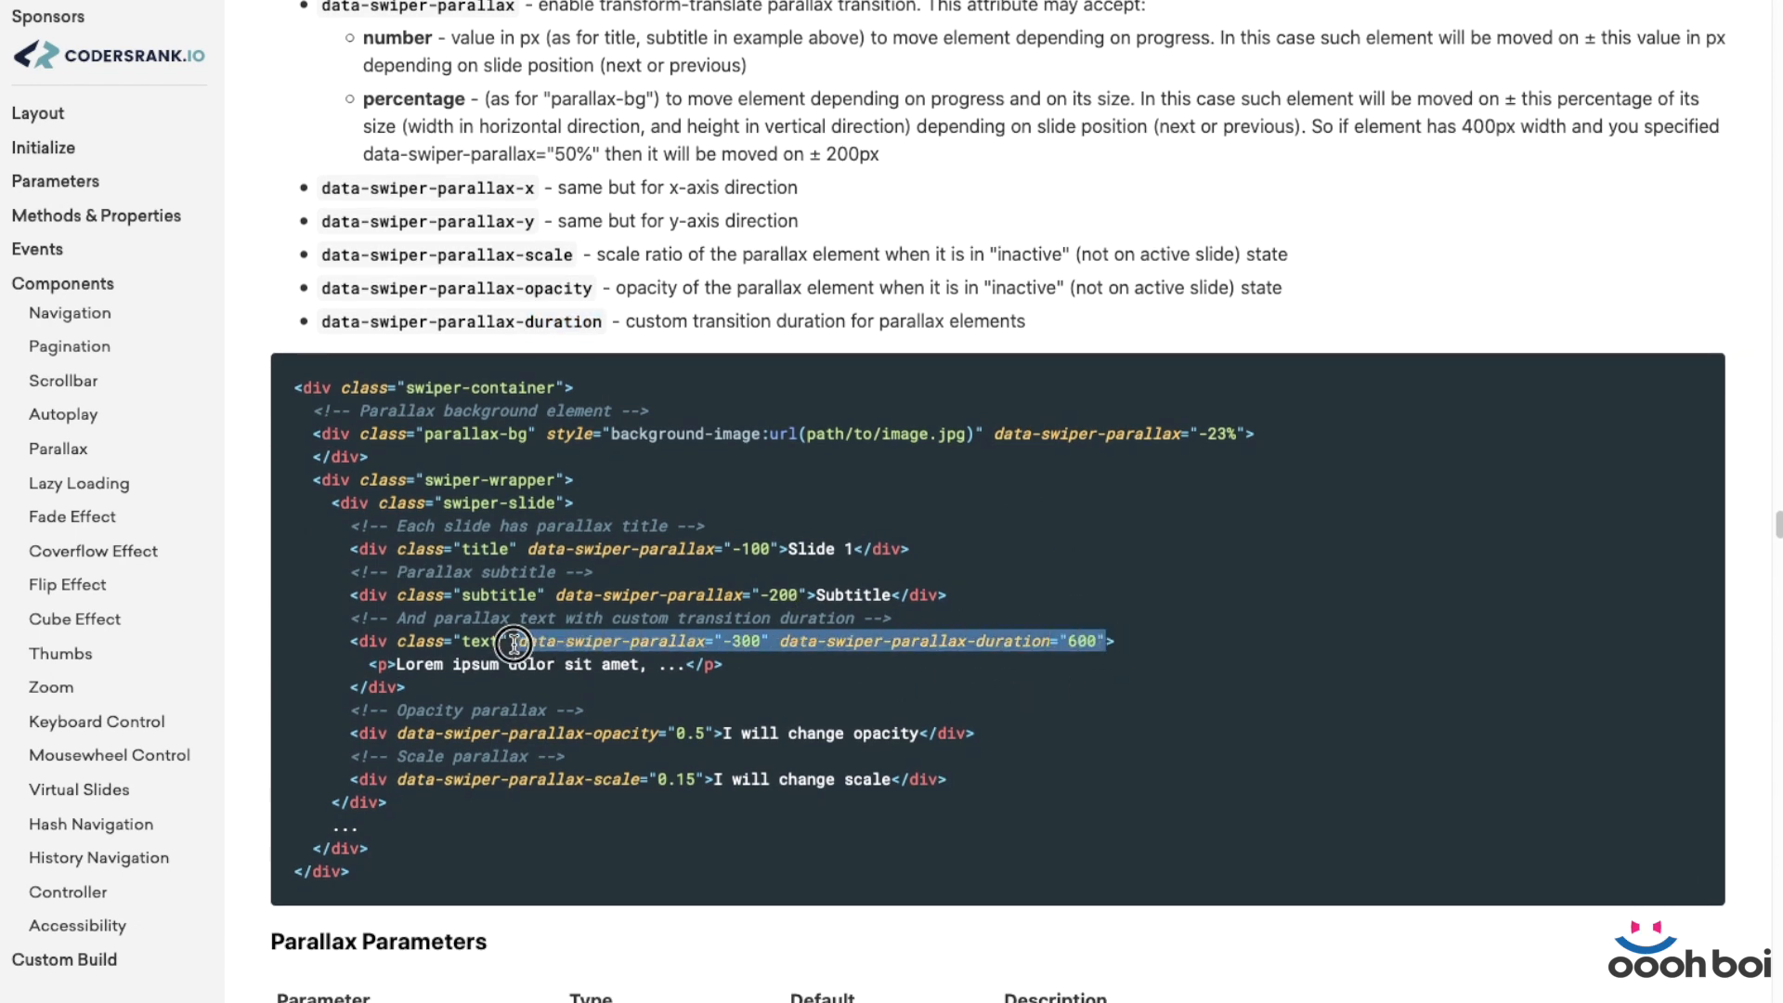
left_click_drag(798, 595, 556, 596)
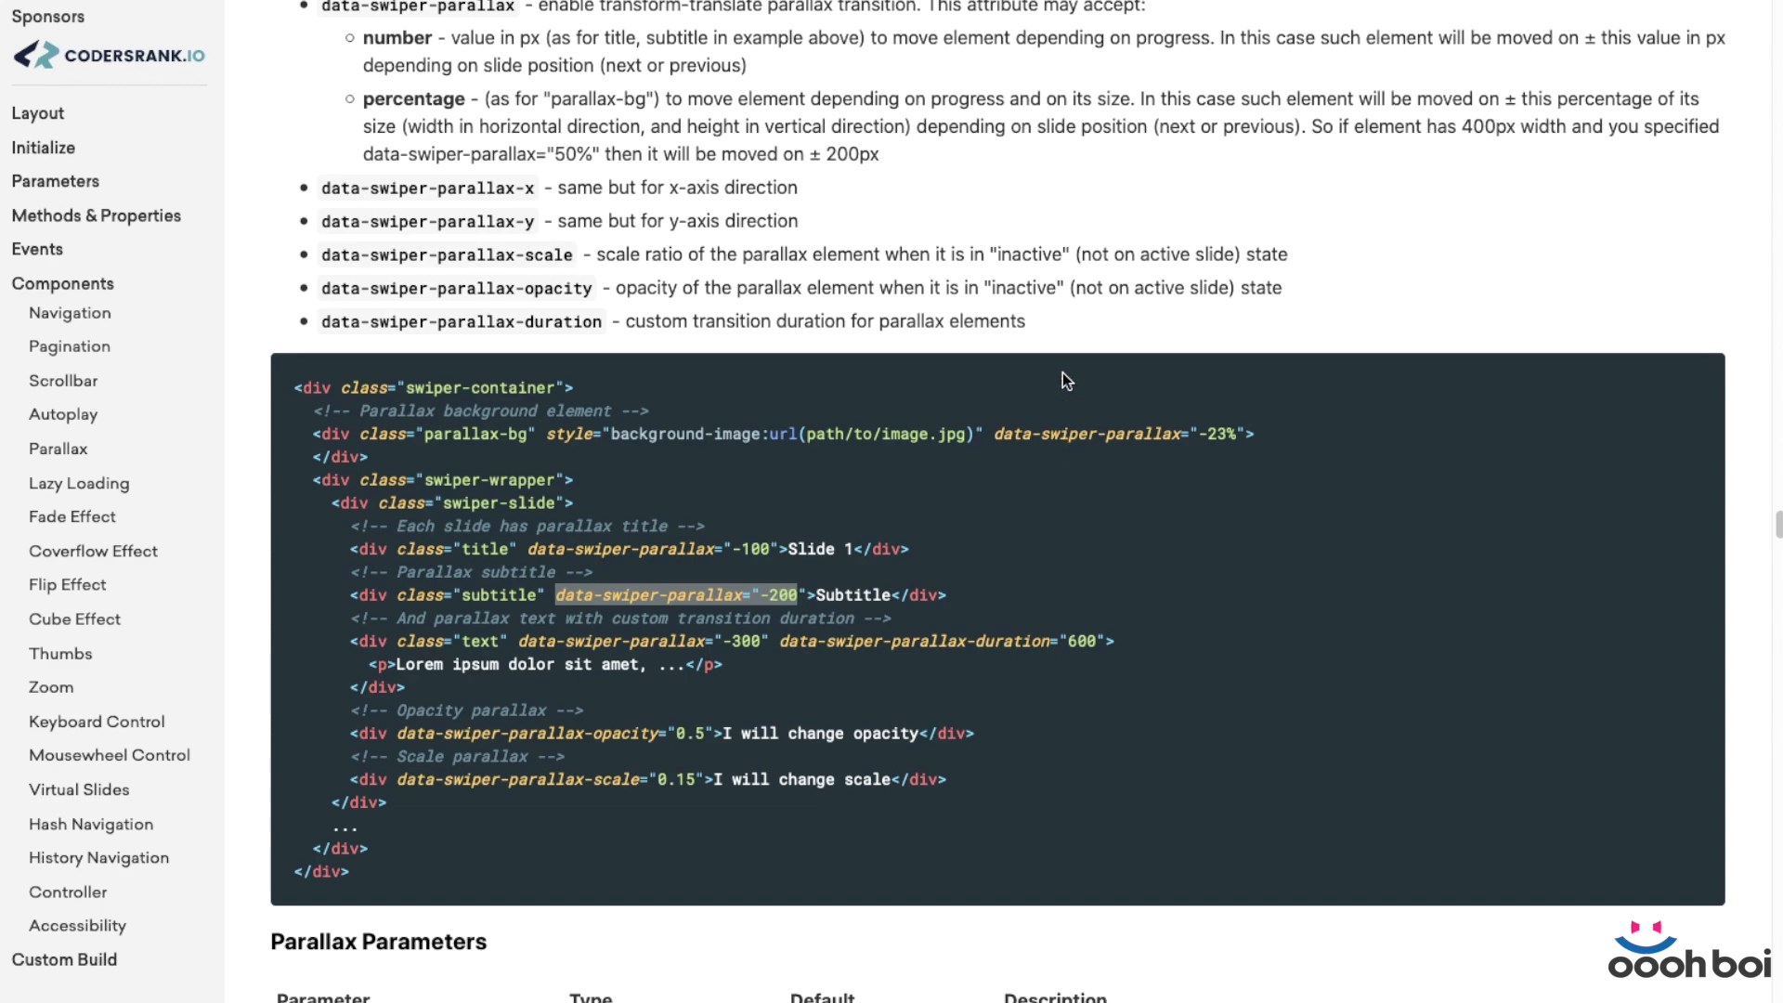
scroll(1063, 372, "up", 15)
scroll(1058, 359, "down", 7)
scroll(1049, 370, "down", 10)
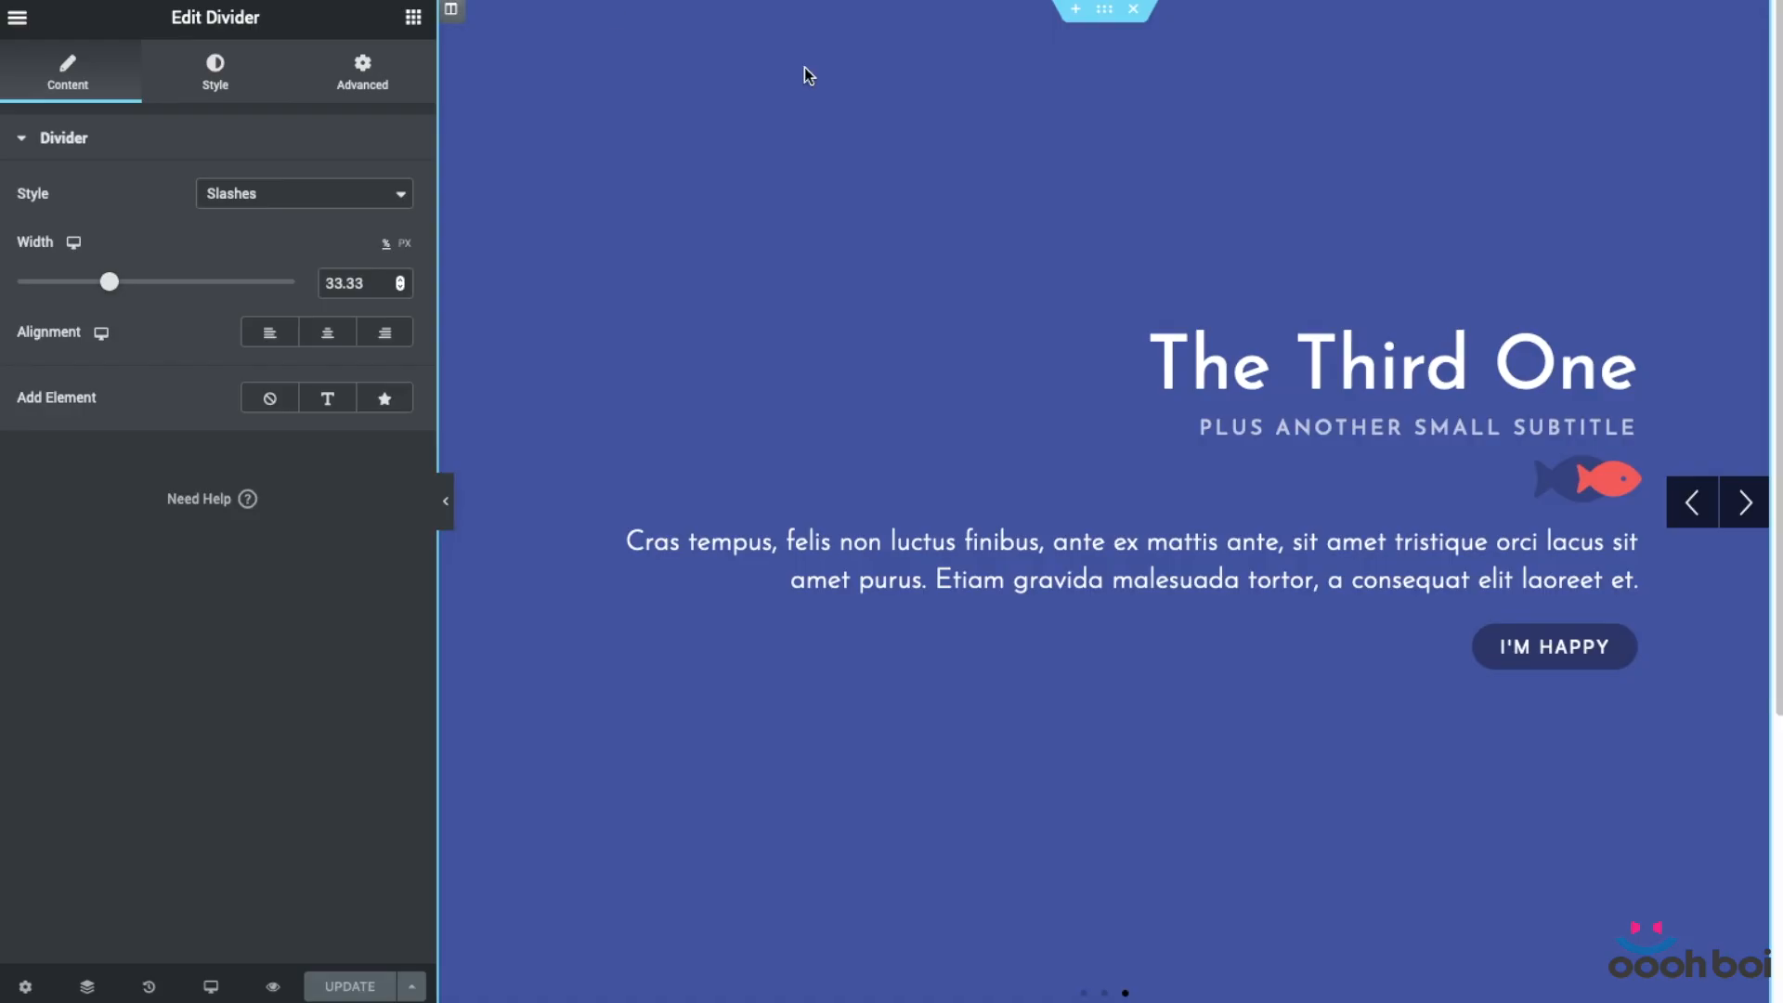
Return to the first slide in Elementor and set its main heading's custom attributes to data-swiper-parallax-x|-100% and data-swiper-parallax-duration|500.
left_click(1683, 513)
left_click(1682, 513)
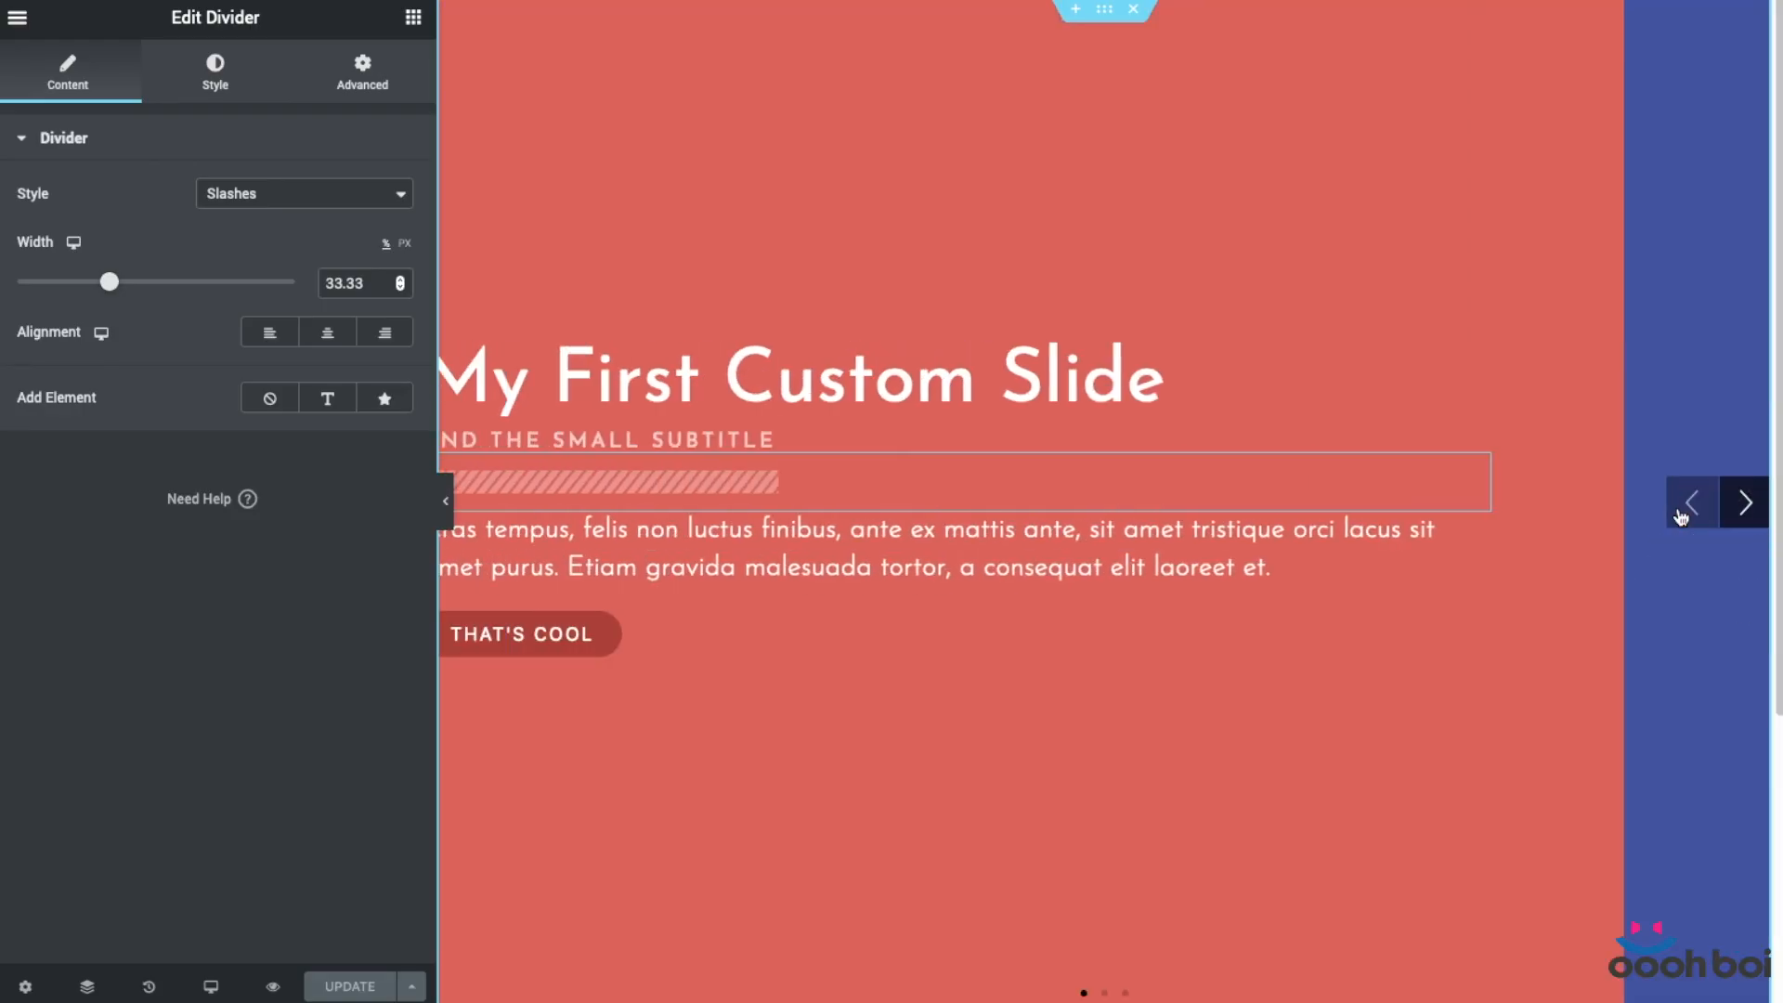
left_click(1092, 369)
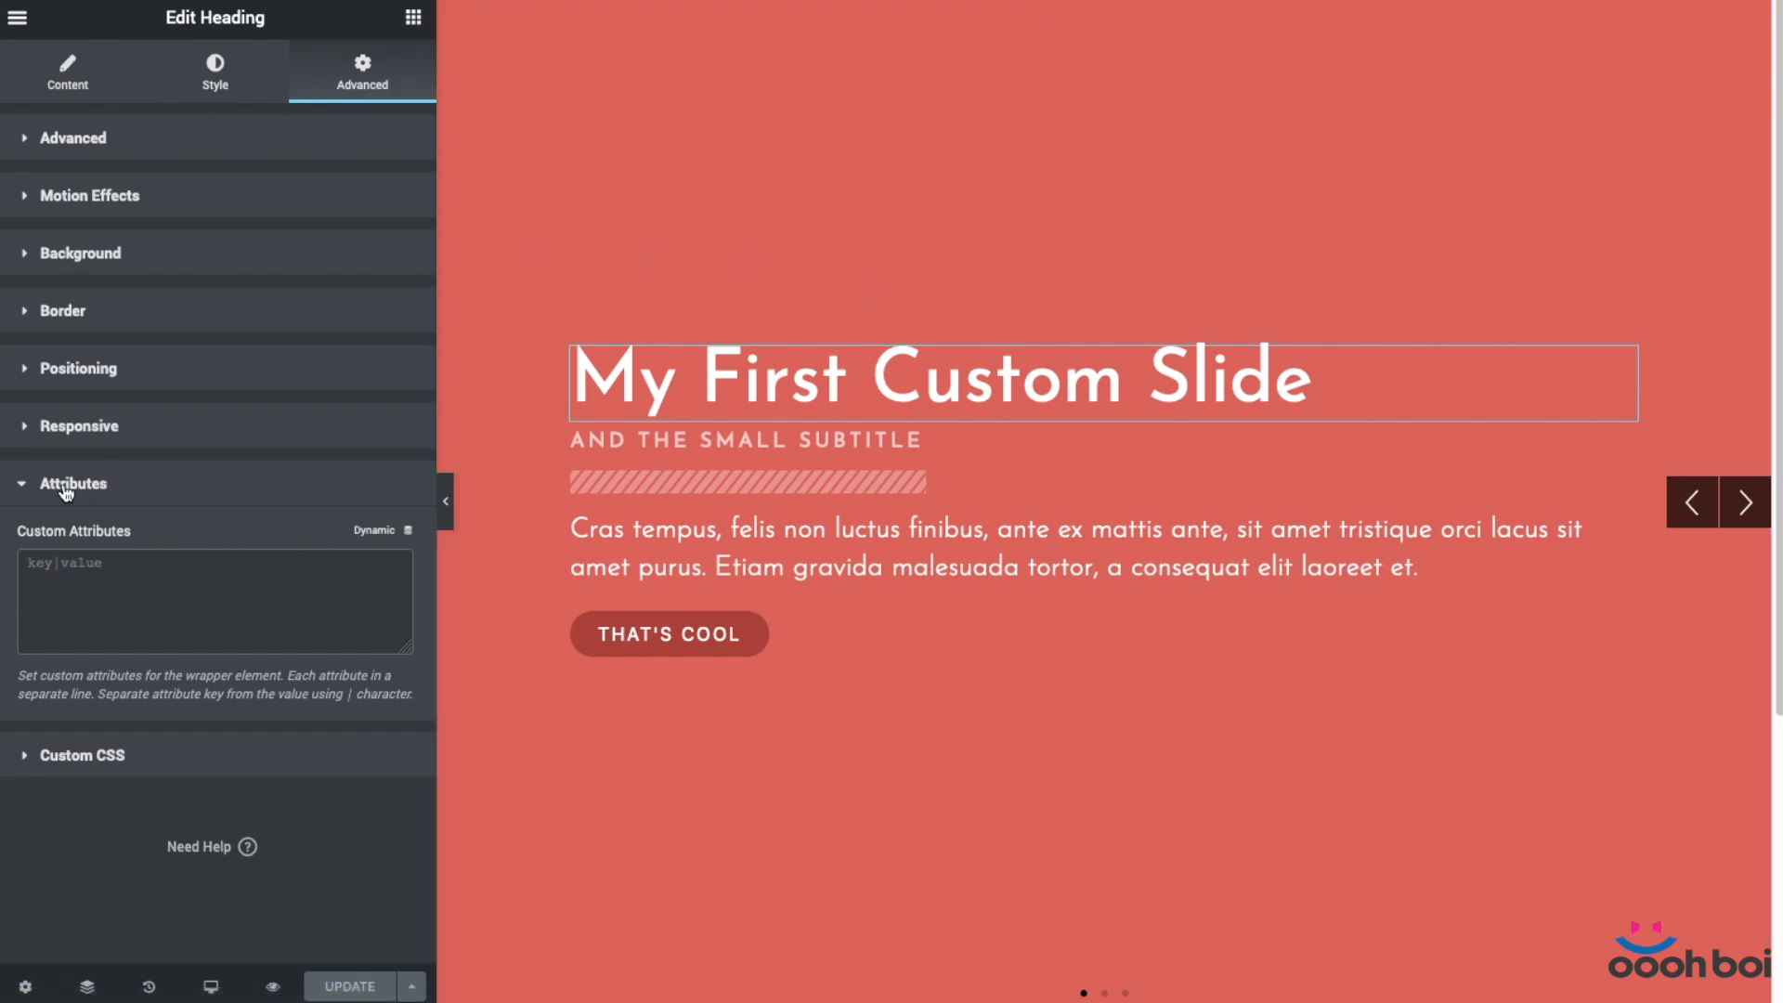
left_click(141, 570)
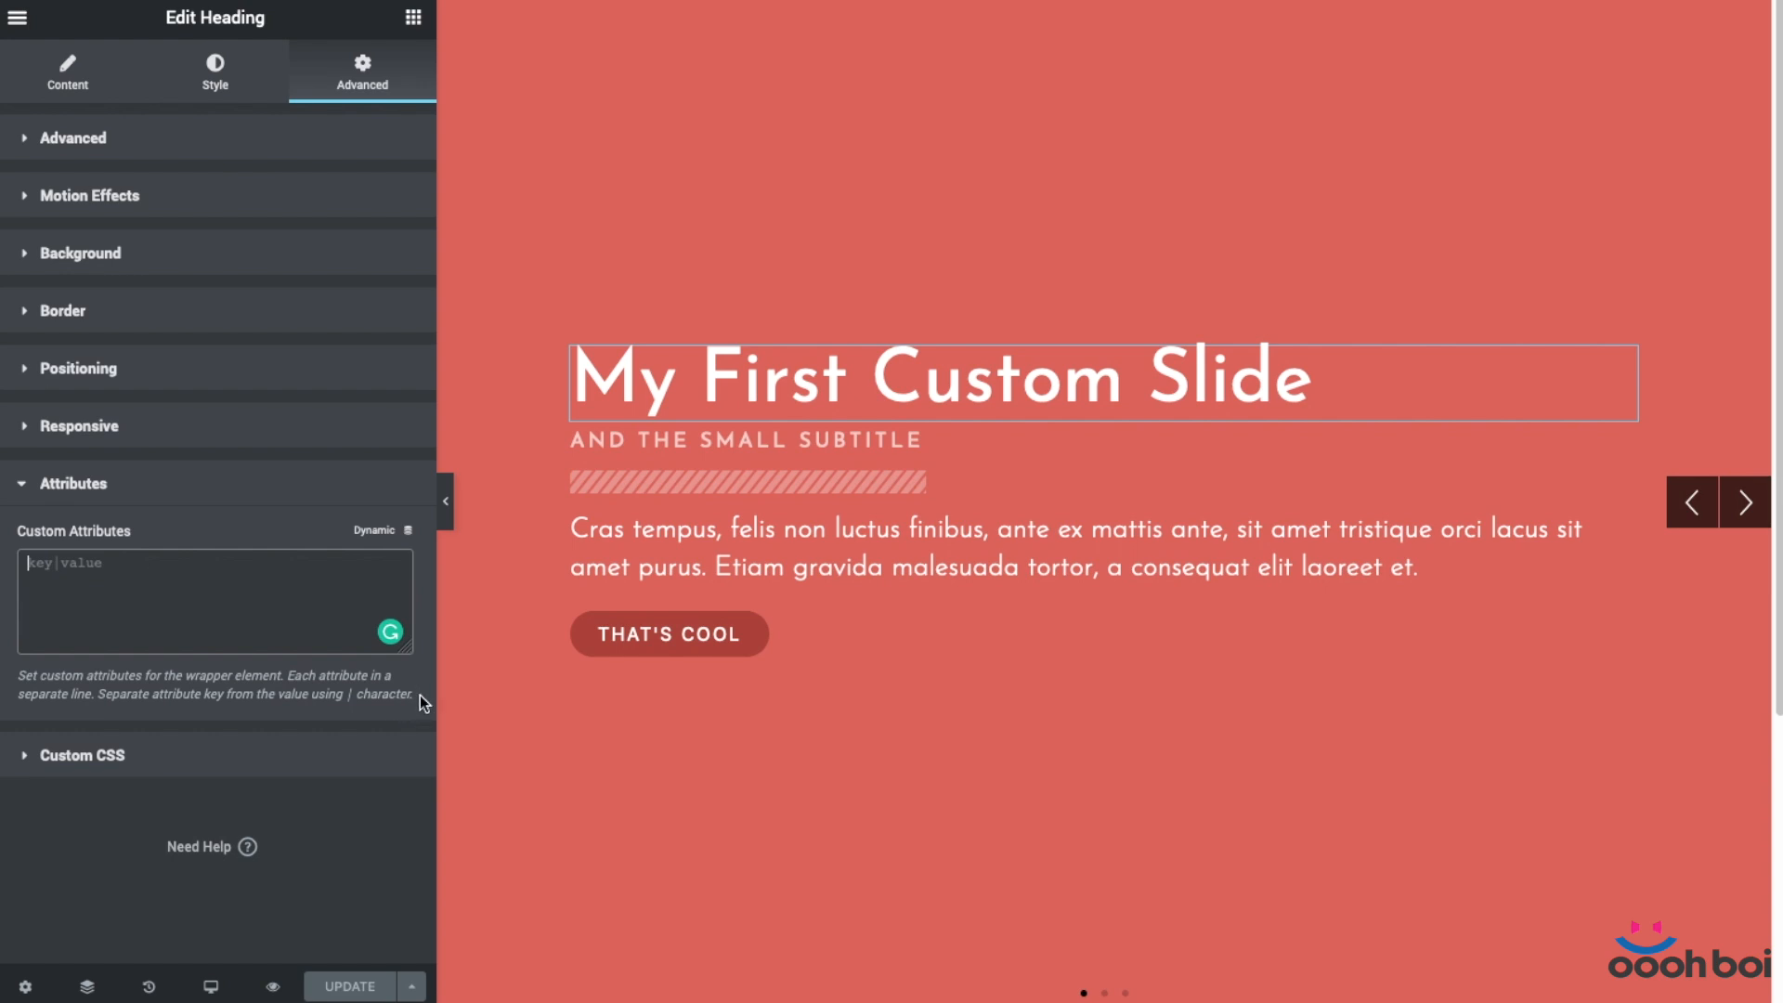
left_click_drag(414, 693, 302, 687)
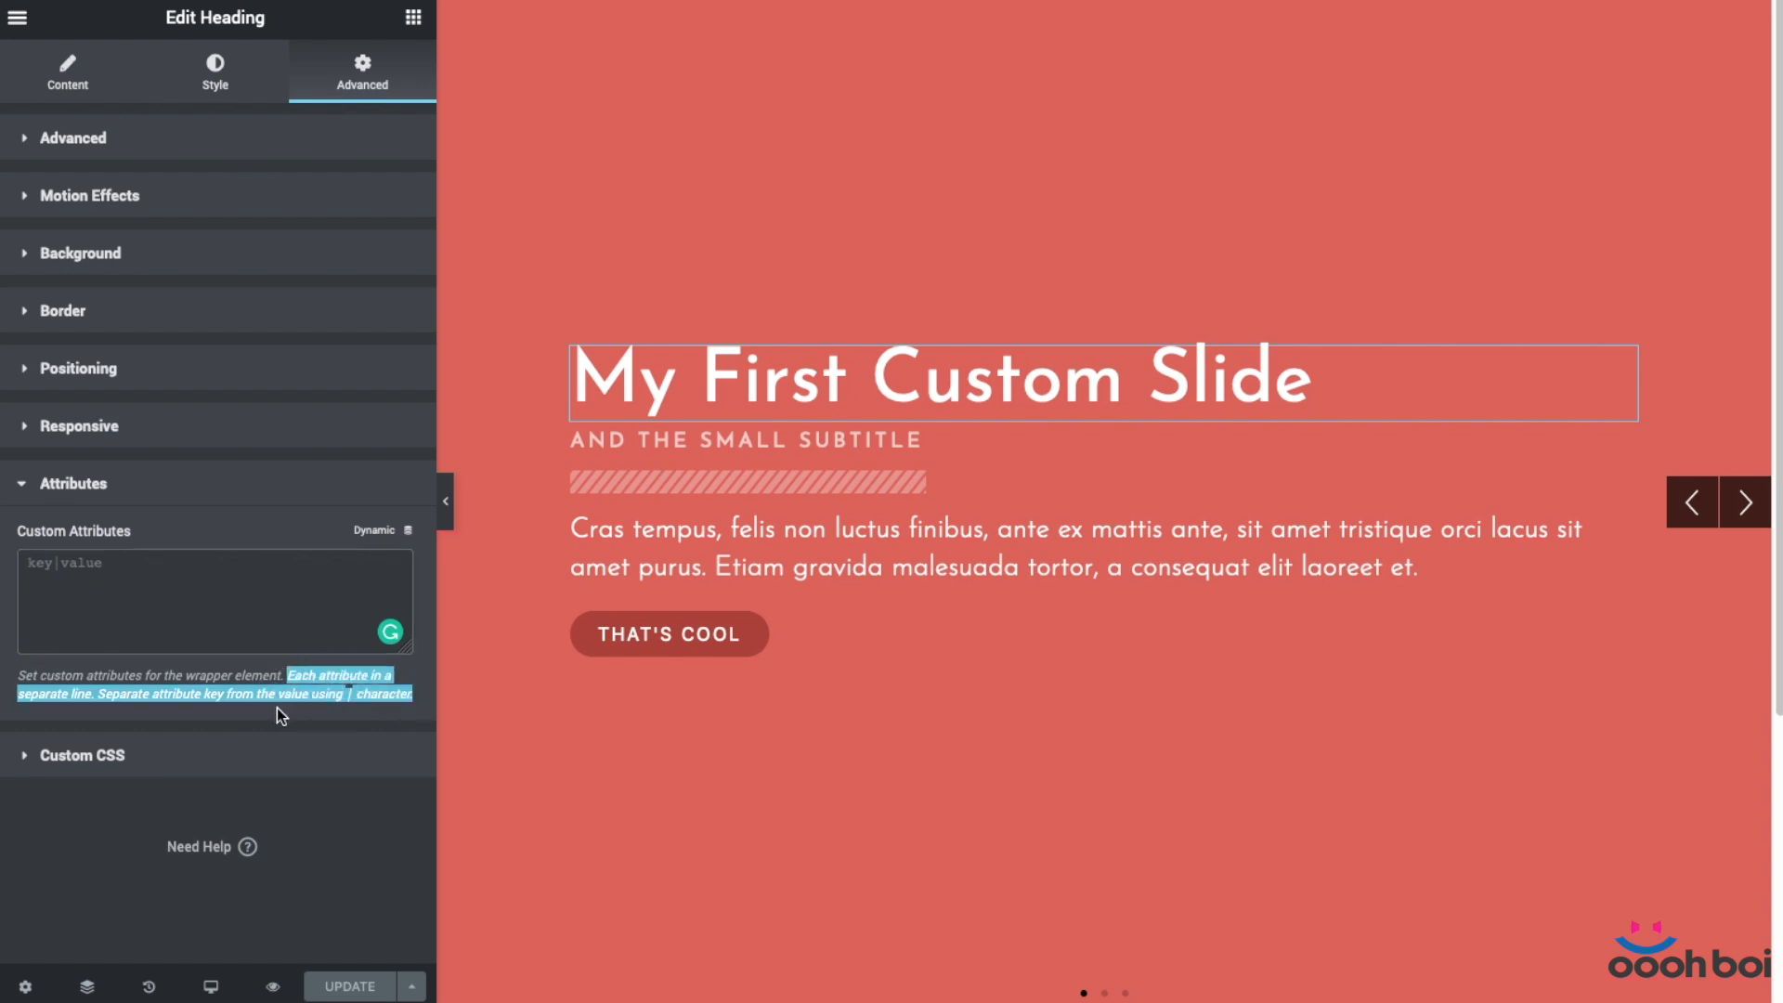
left_click(228, 597)
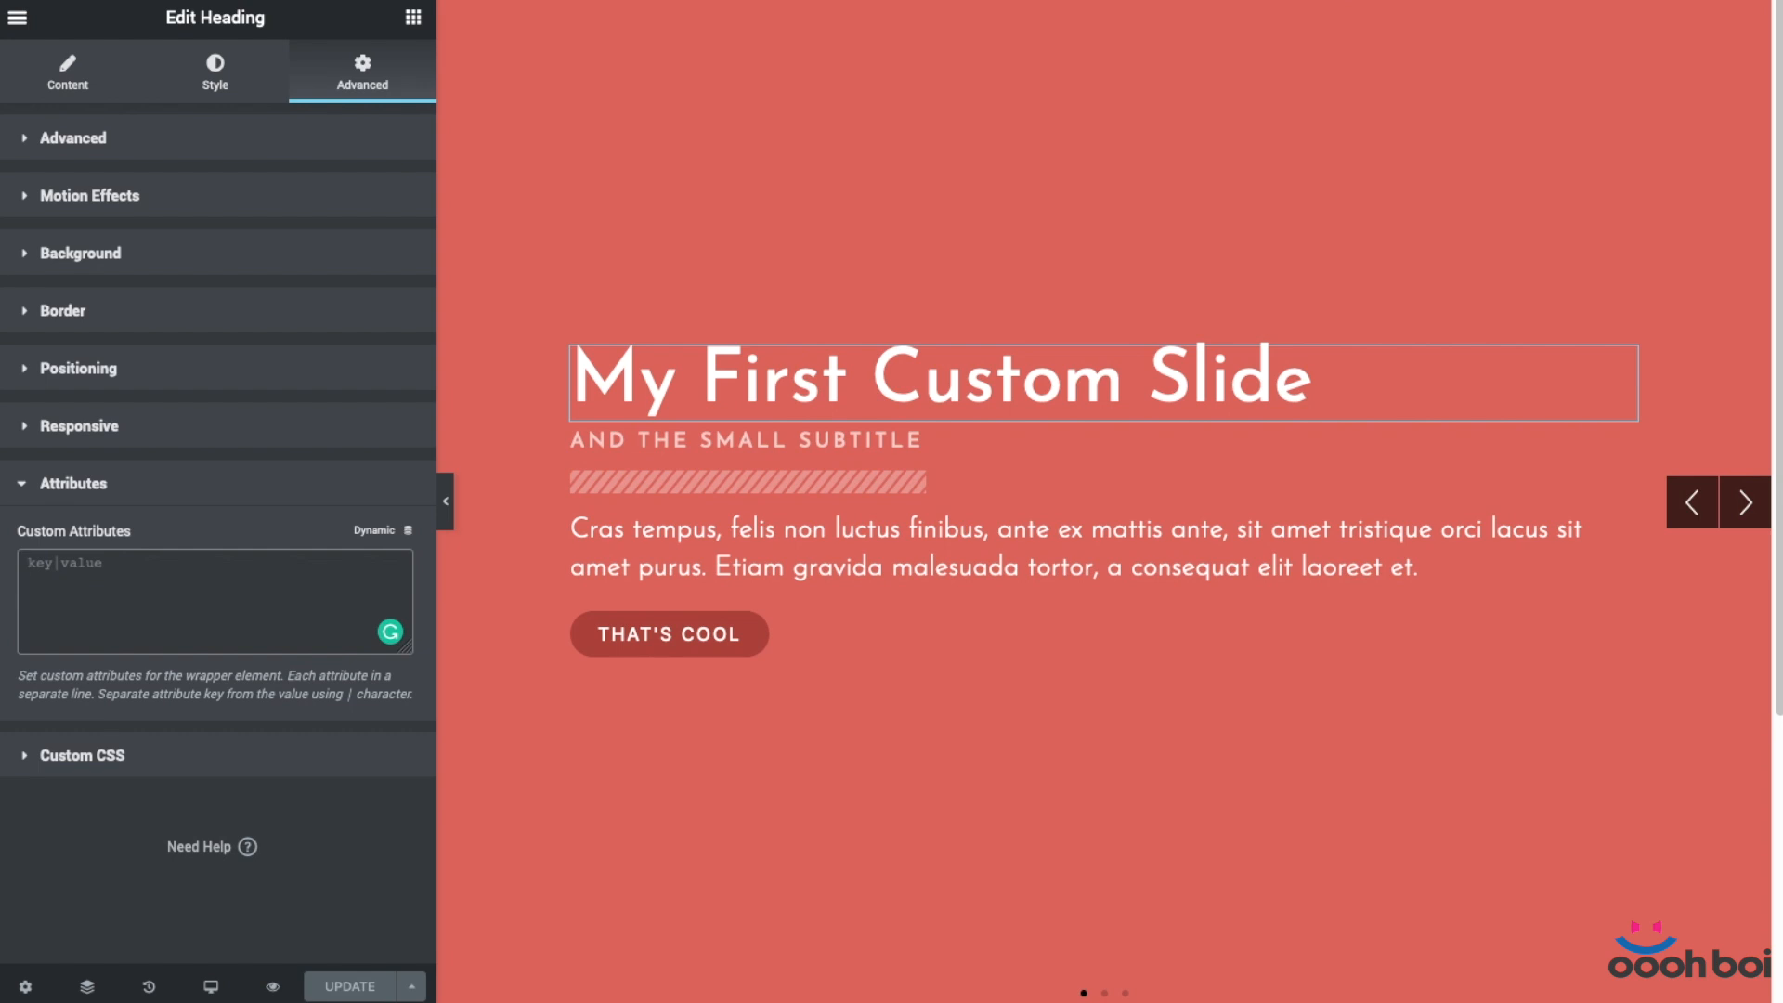
type("data-swiper-parallax-x|-100% data-swiper-parallax-duration|500")
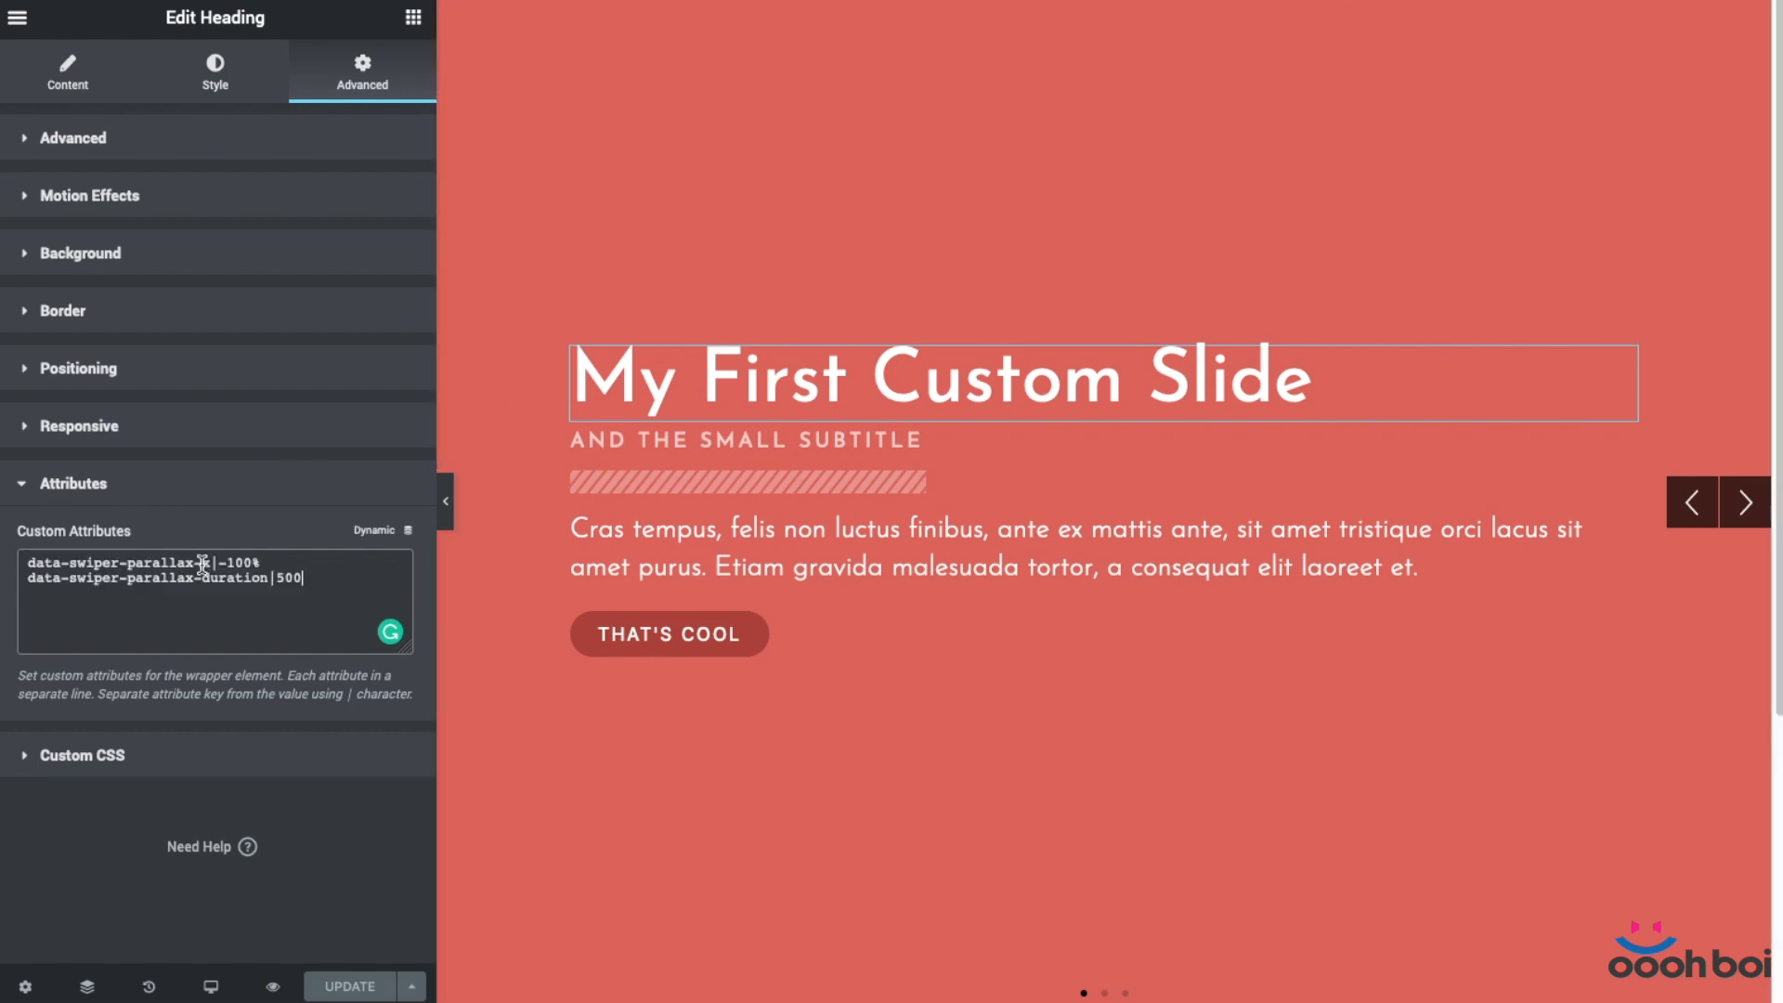
Copy the heading's parallax attributes to the small subtitle's custom attributes, with data-swiper-parallax-duration set to 600.
left_click_drag(321, 577, 26, 560)
key("ctrl+c")
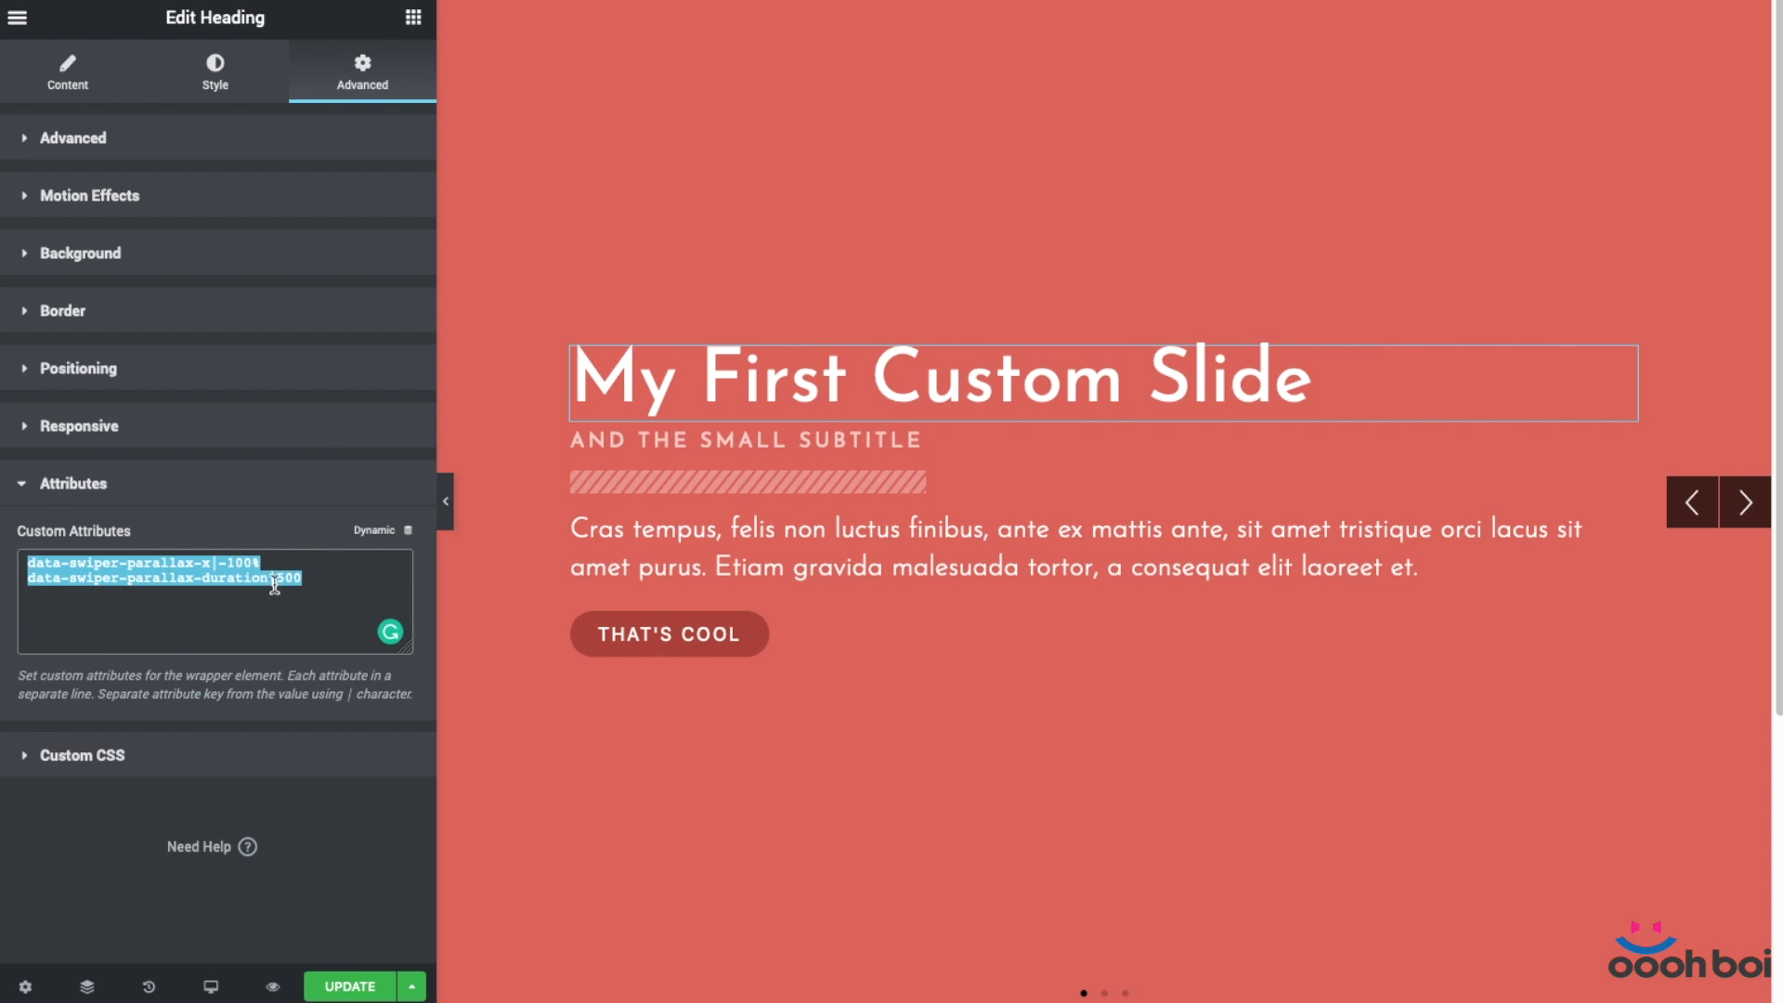
left_click(1020, 437)
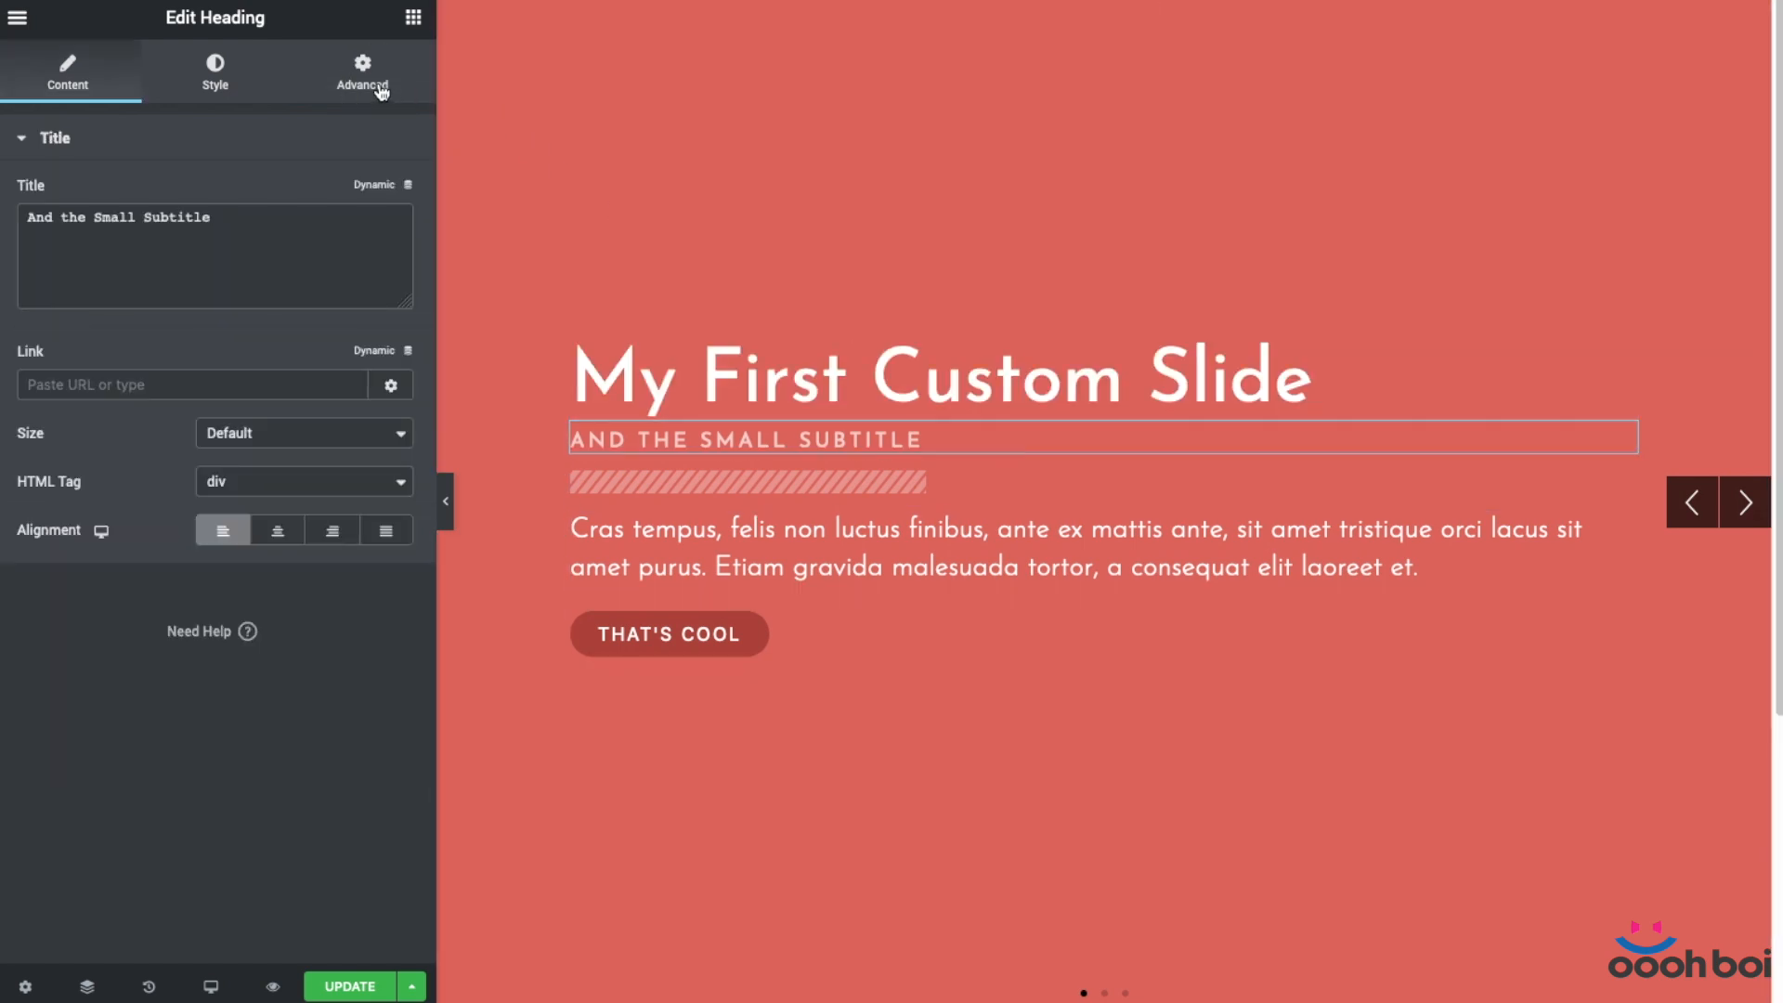
left_click(379, 85)
left_click(155, 913)
left_click(171, 584)
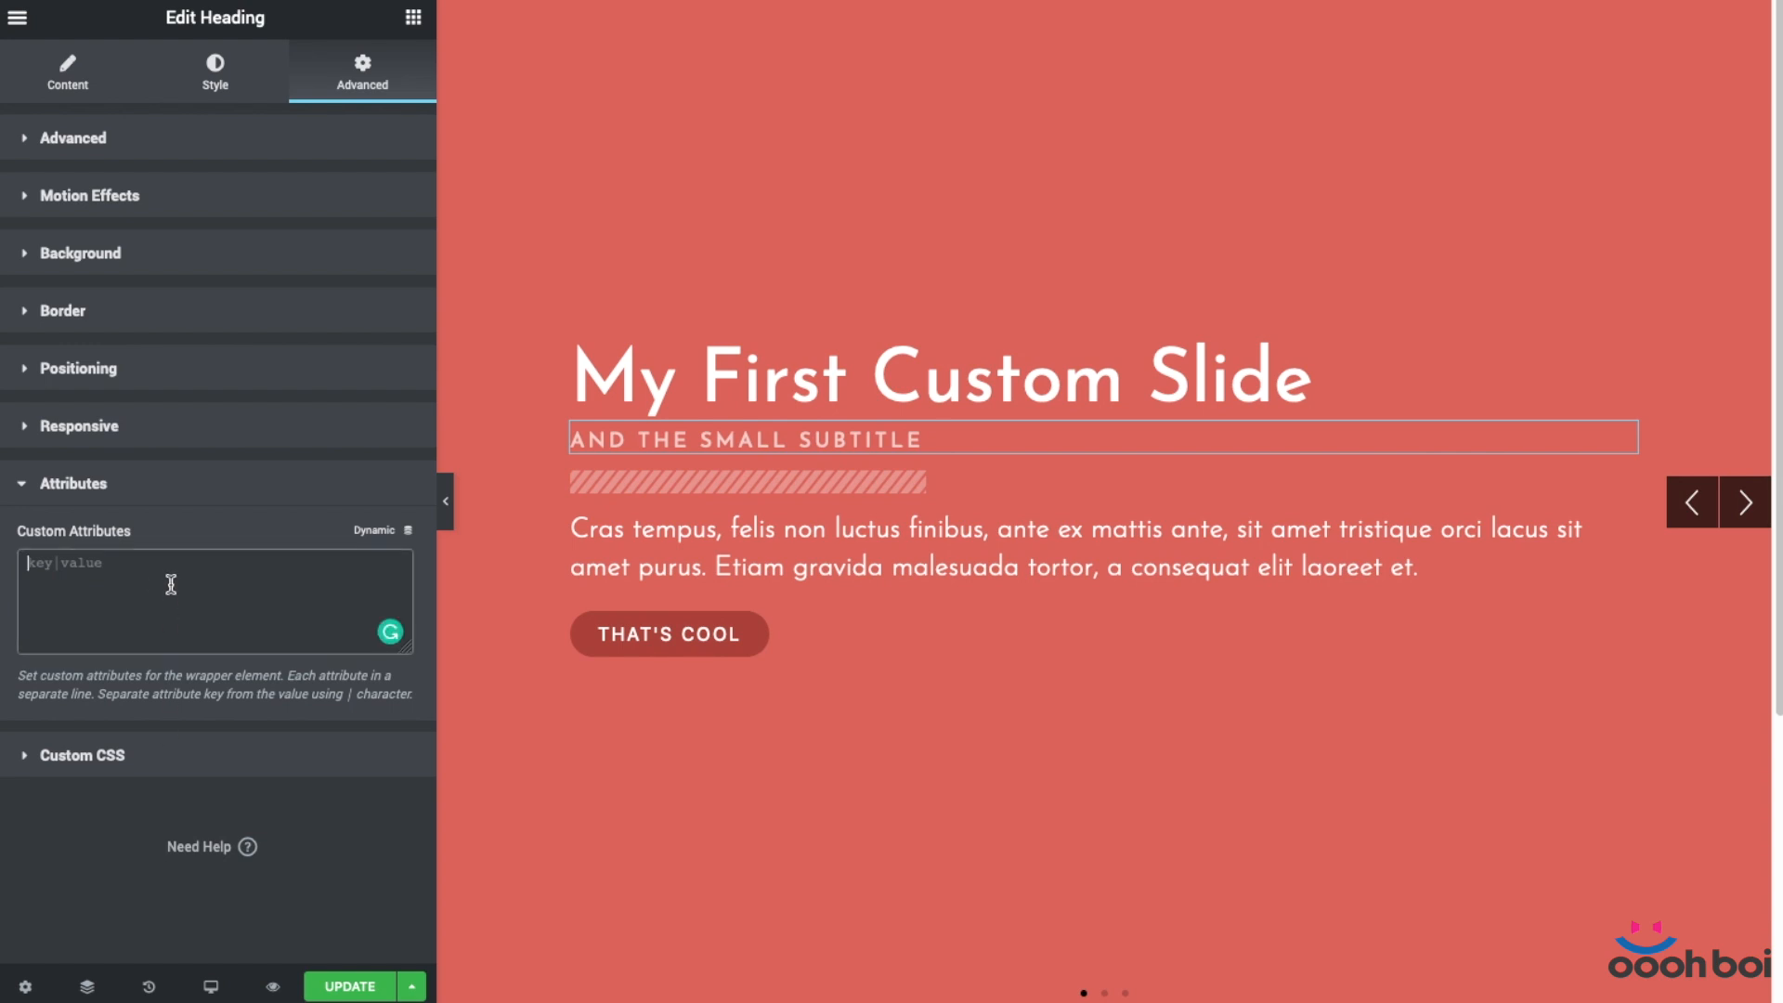
type("data-swiper-parallax-x|-100% data-swiper-parallax-duration|600")
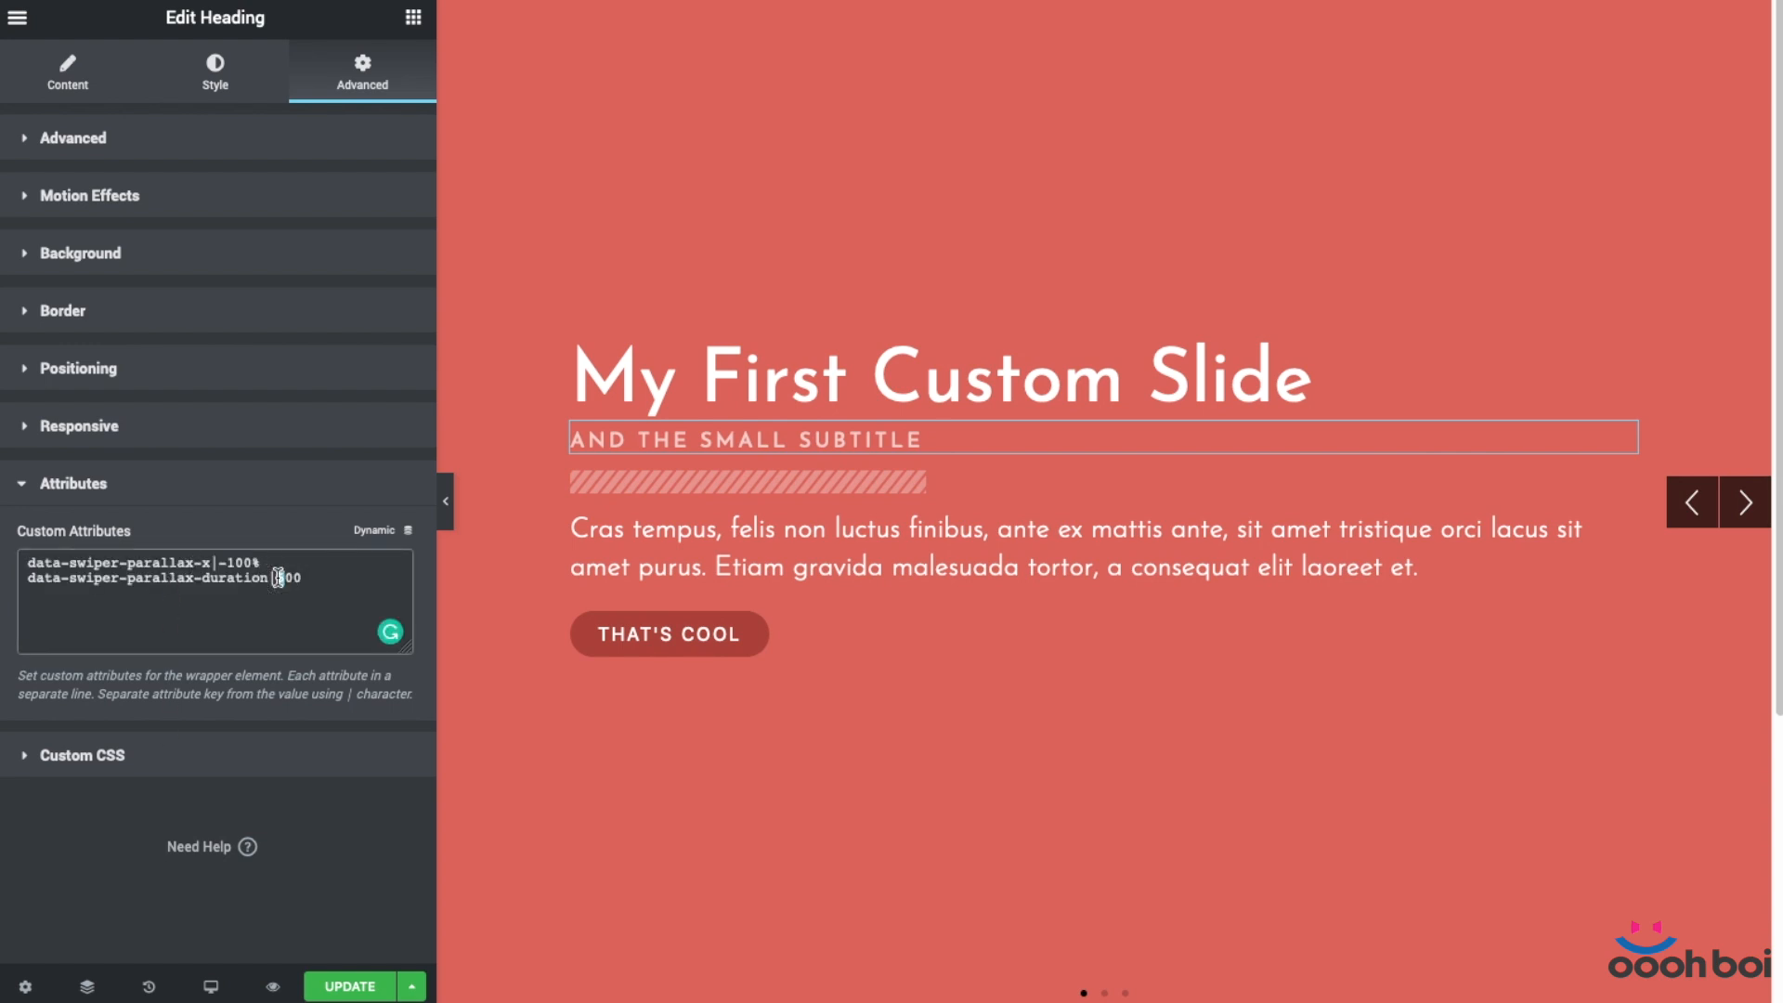
Paste the copied parallax attributes into the slashed divider's custom attributes and edit the duration's first digit.
left_click(766, 487)
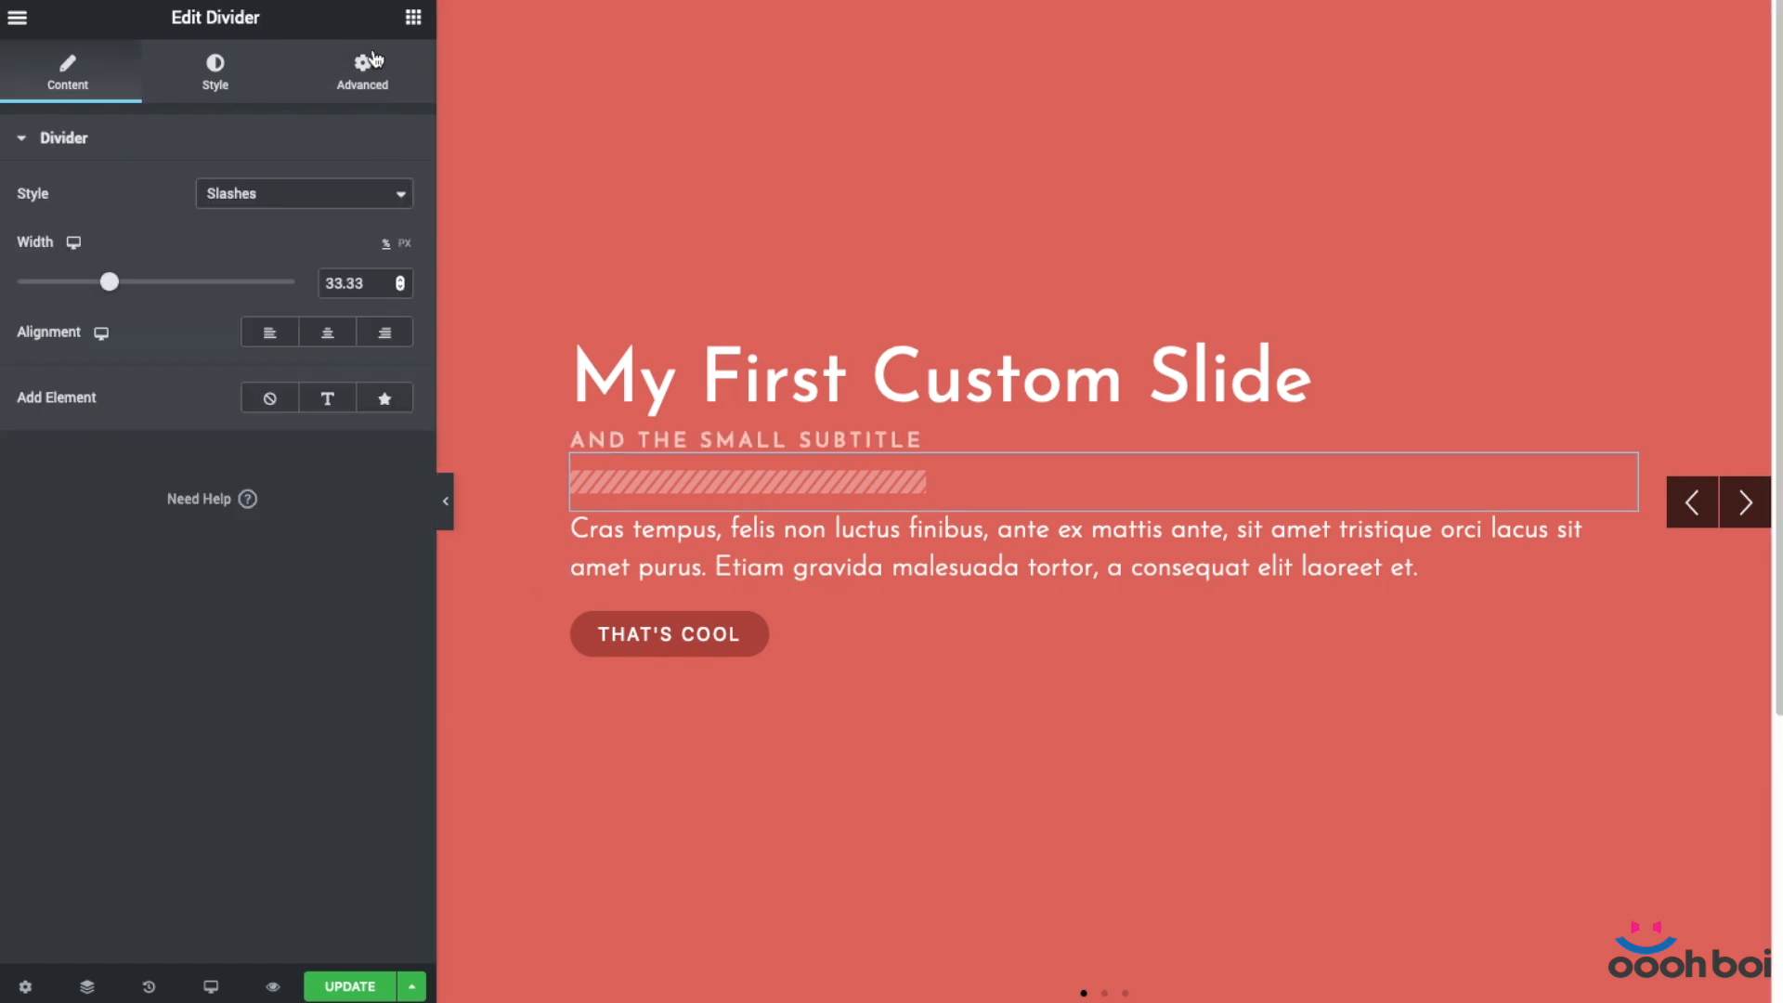
left_click(362, 74)
left_click(193, 924)
left_click(212, 584)
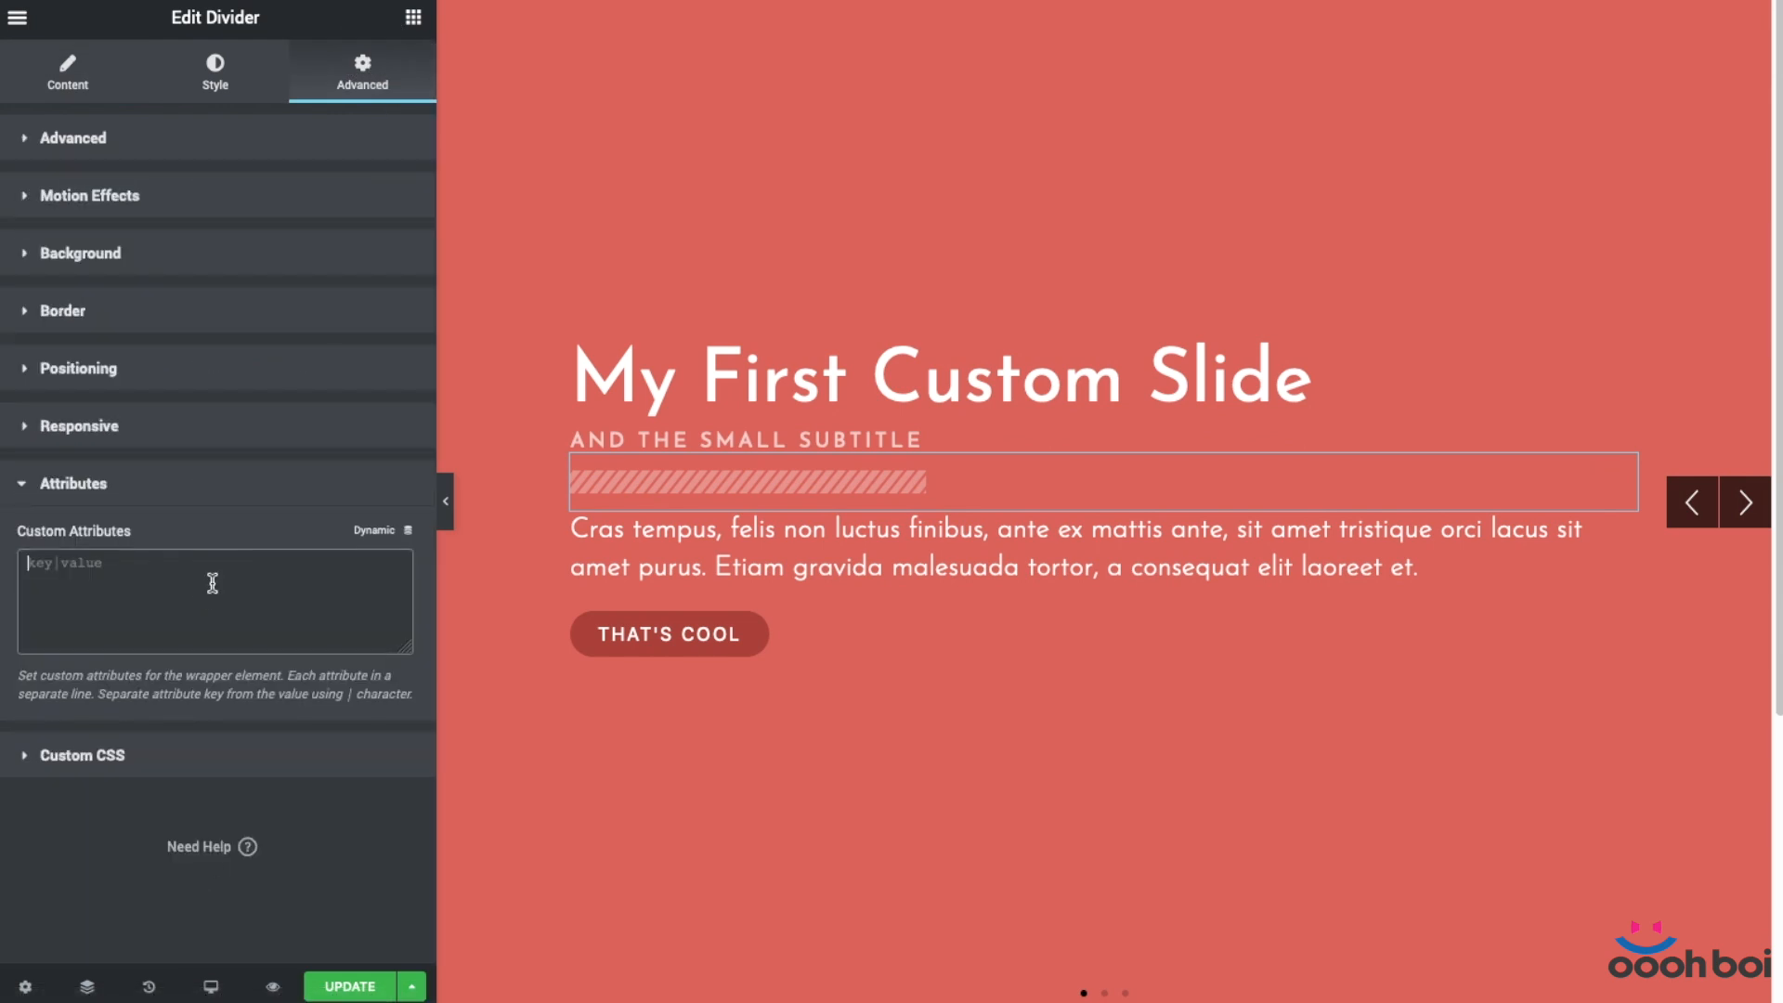
key("ctrl+v")
left_click_drag(276, 577, 281, 578)
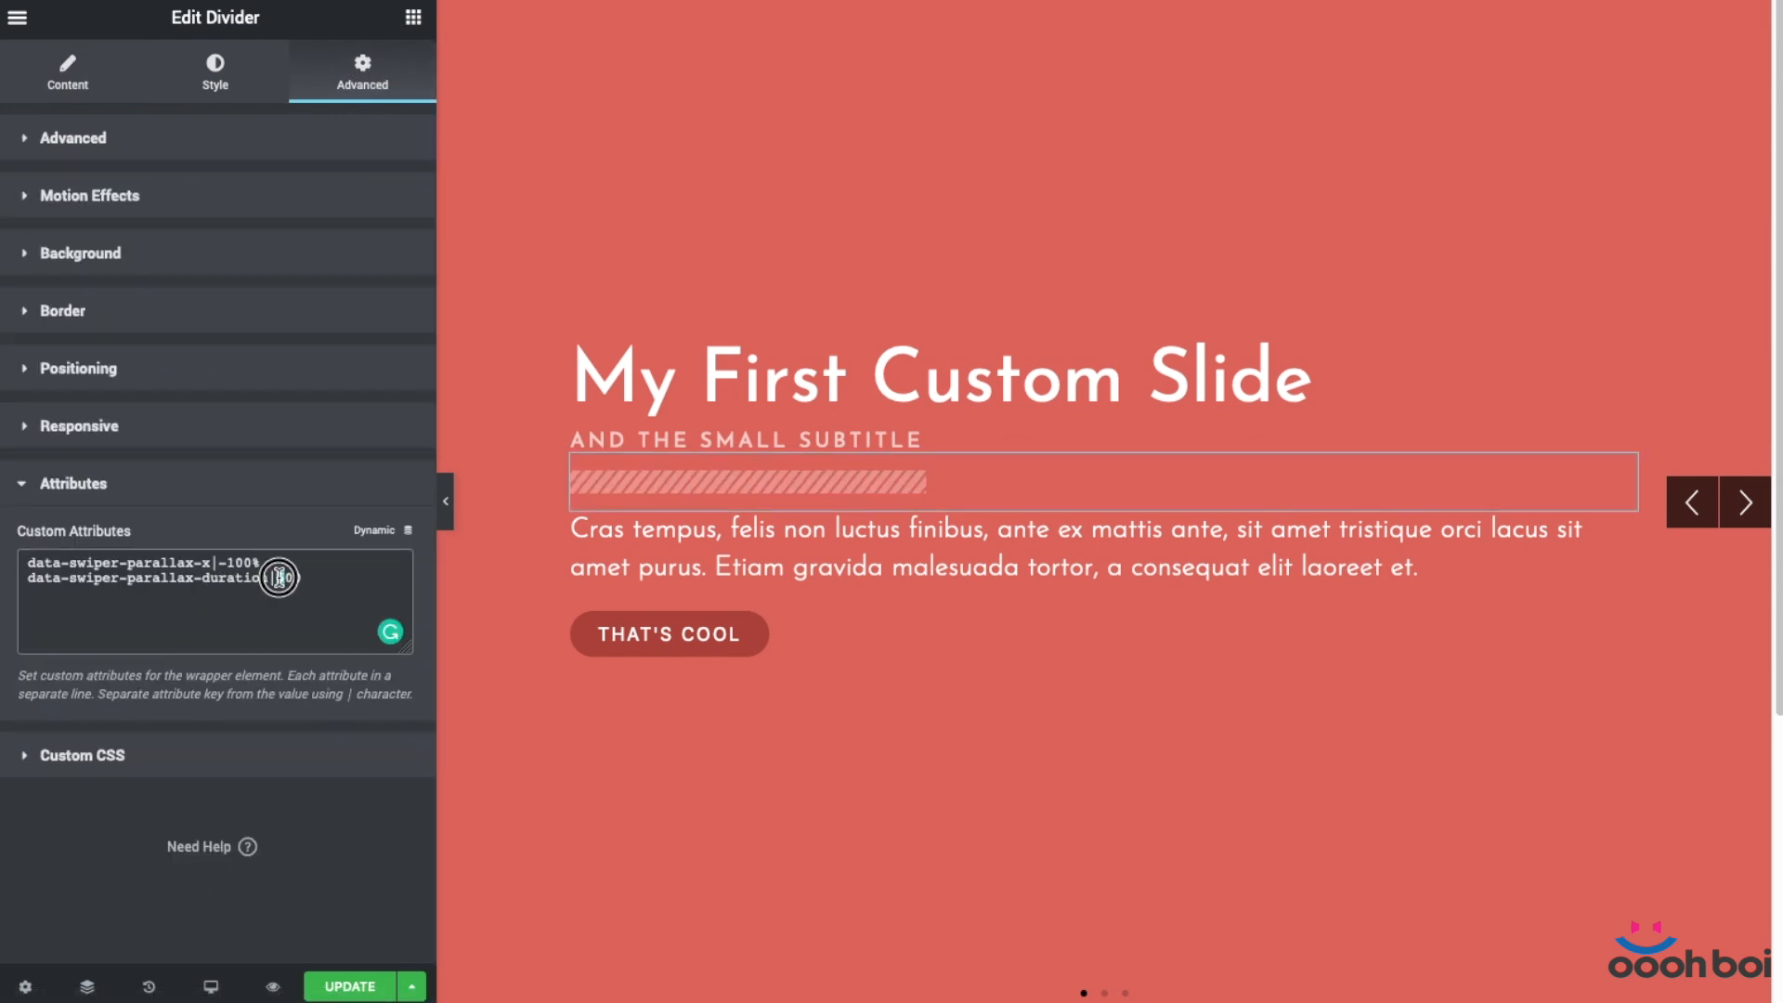
Add the copied parallax attributes to the first slide's paragraph text, with data-swiper-parallax-duration set to 800.
left_click(790, 557)
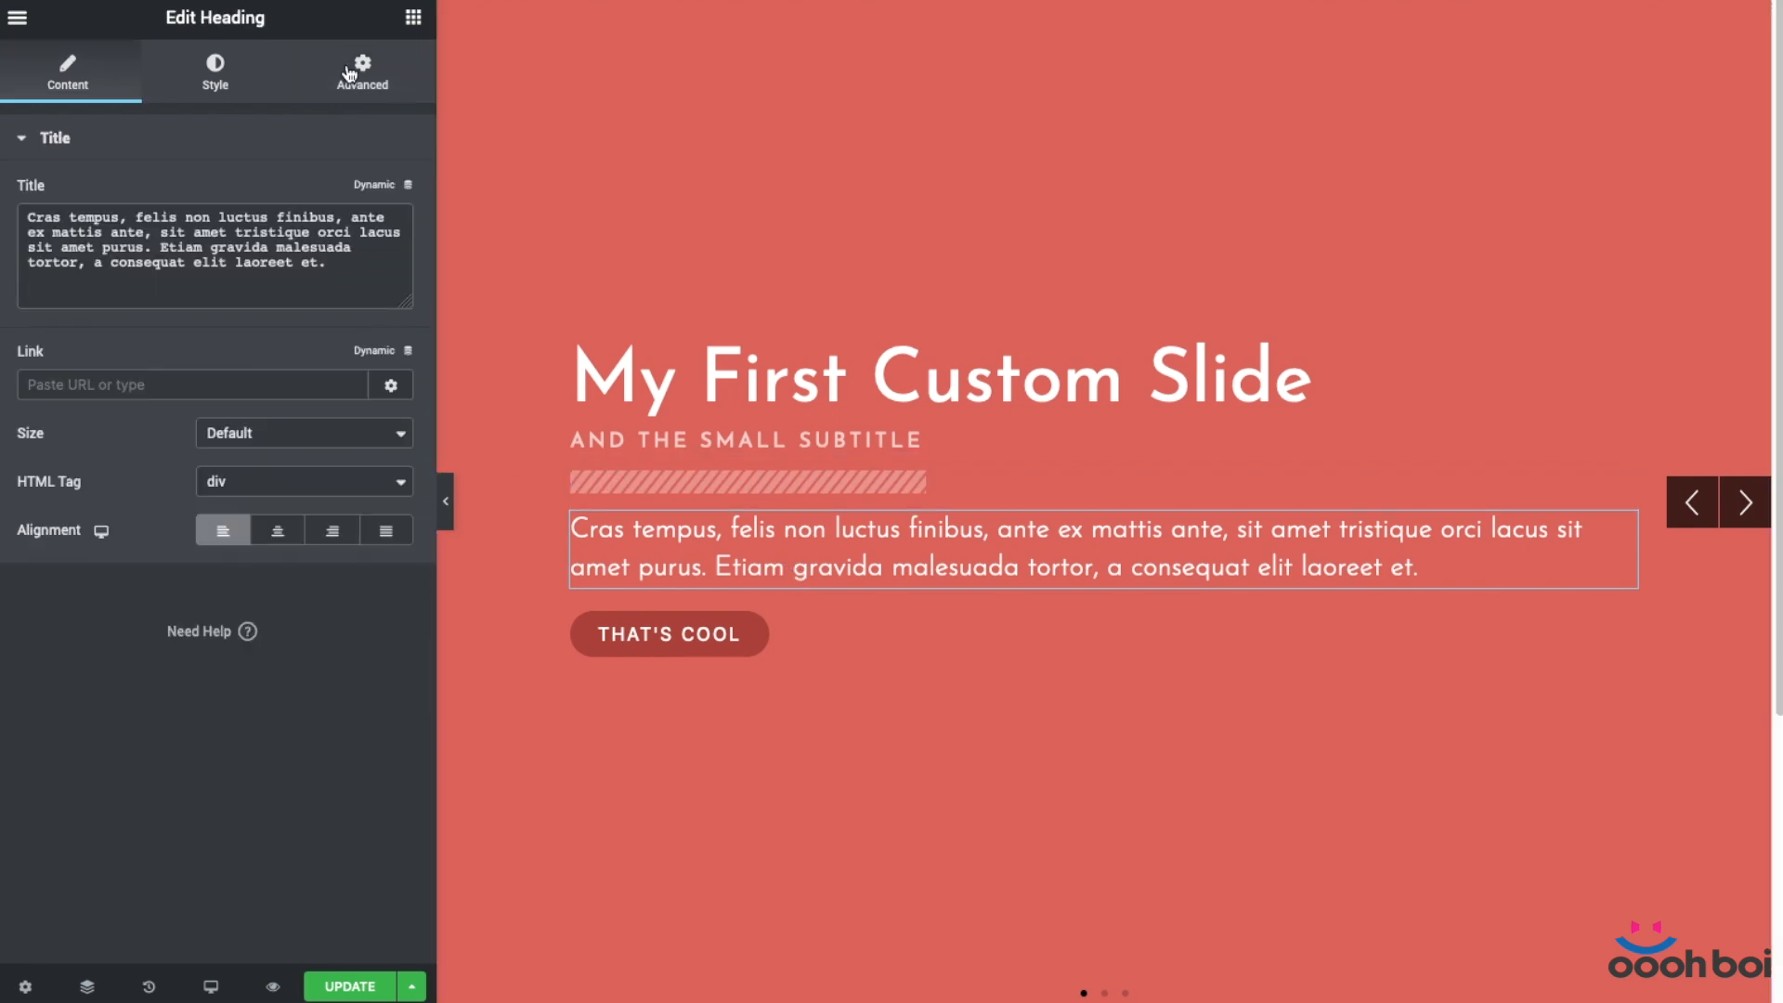
left_click(363, 72)
left_click(126, 920)
left_click(184, 618)
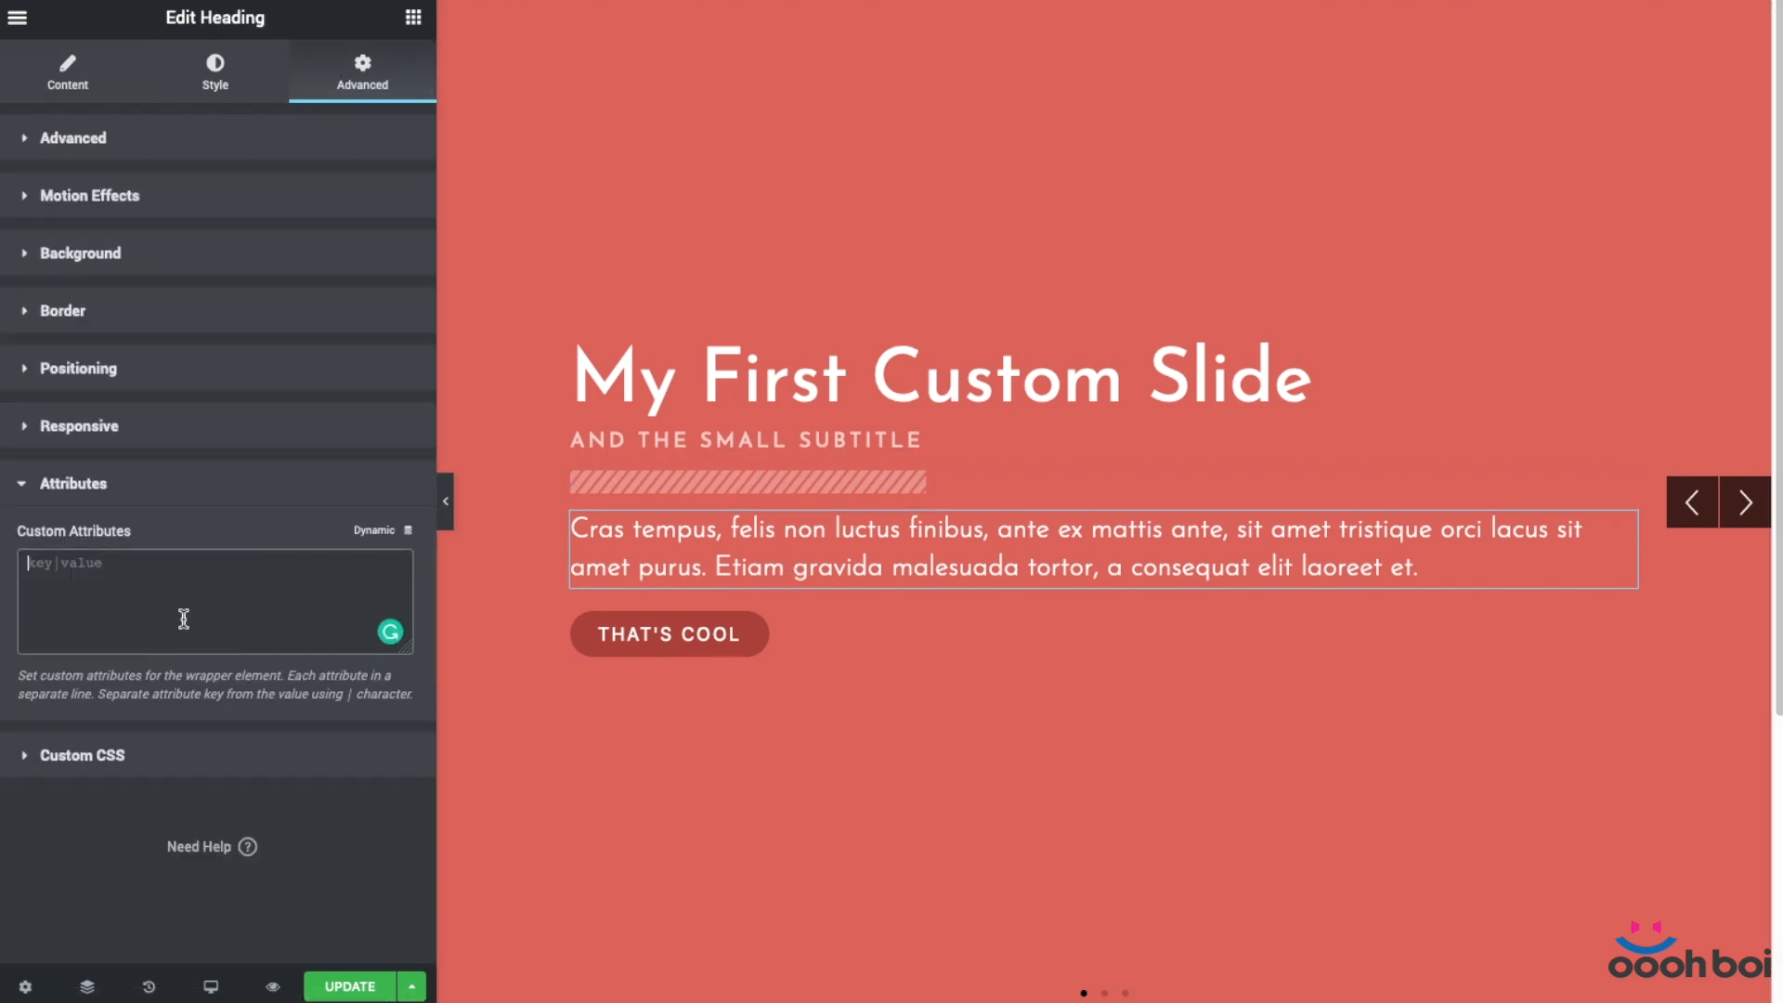
key("ctrl+v")
left_click_drag(284, 580, 277, 579)
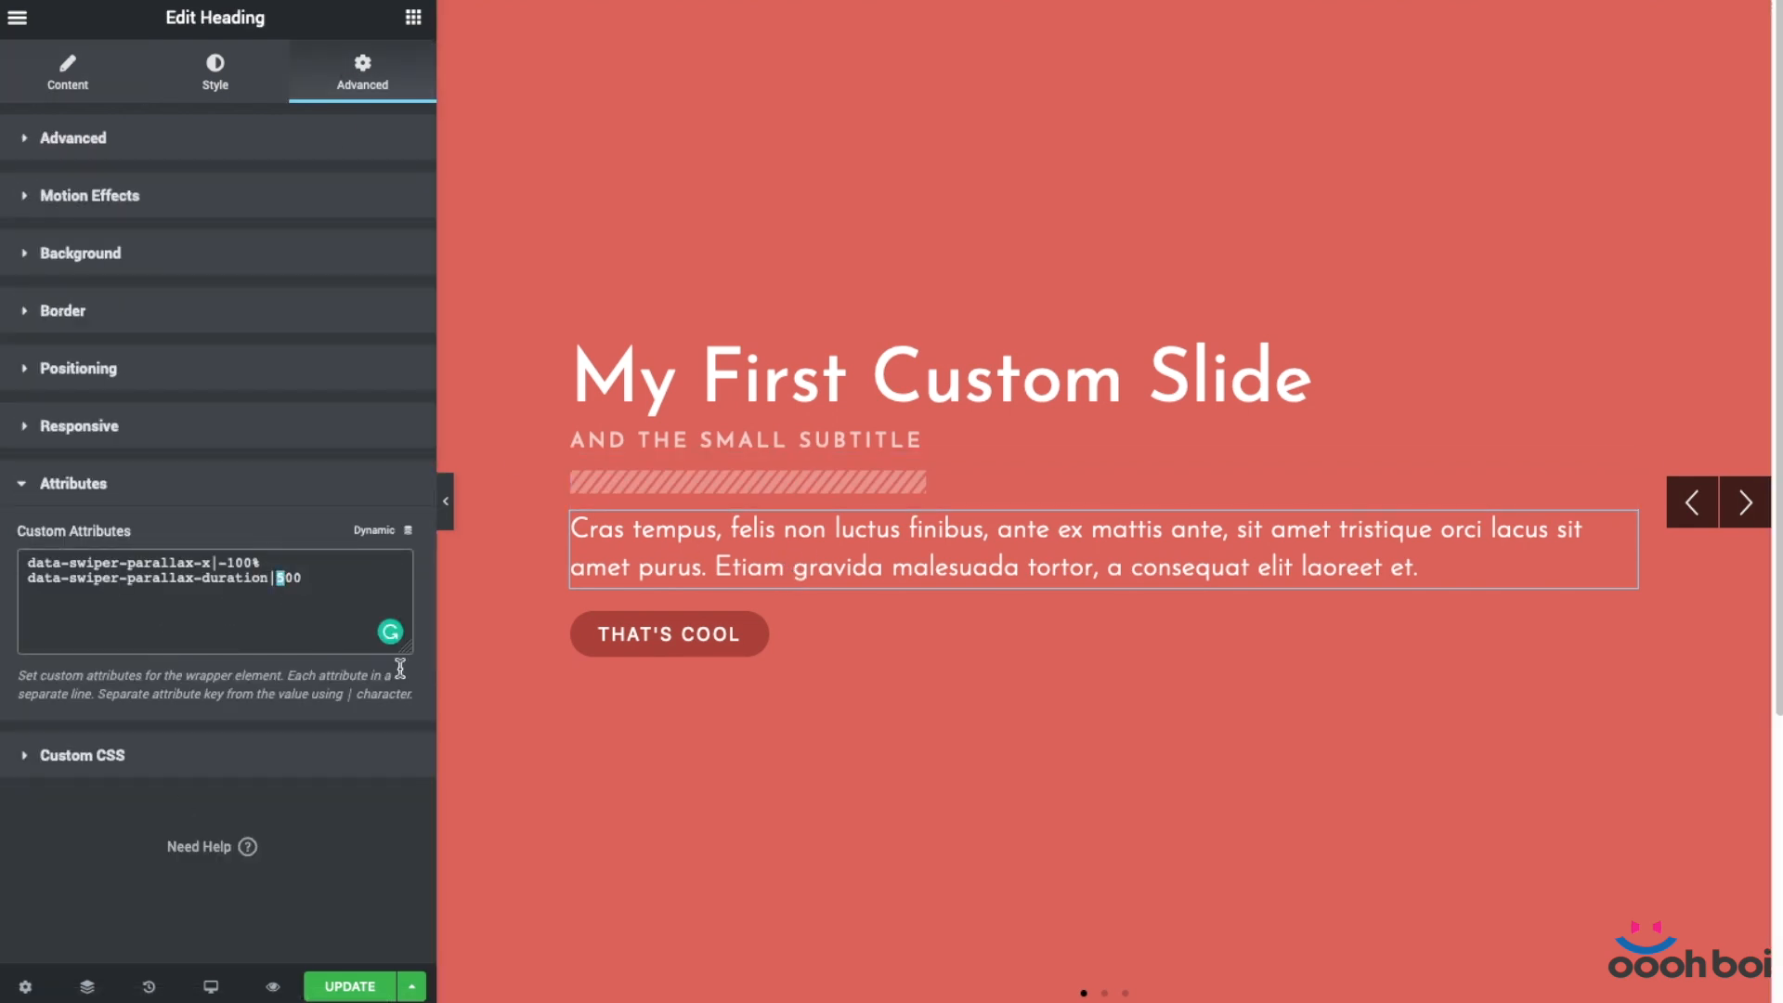
type("8")
Add the copied parallax attributes to the That's Cool button with data-swiper-parallax-duration set to 850, and update the page.
left_click(759, 648)
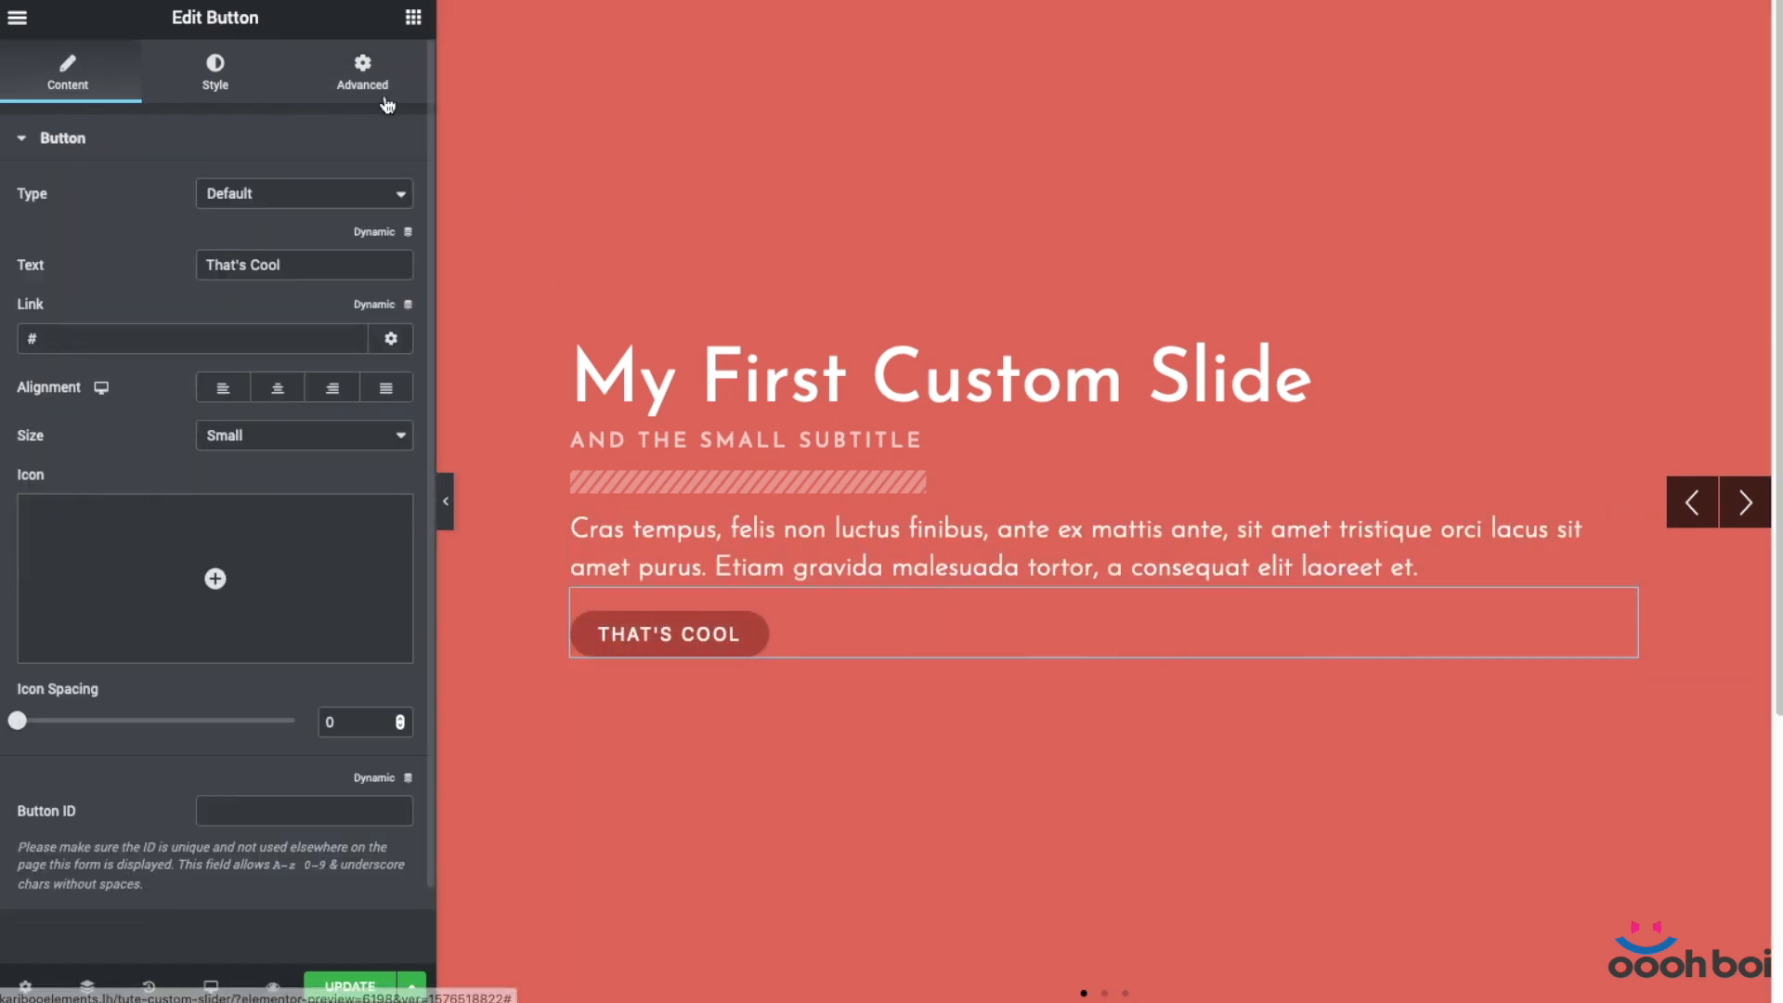
left_click(234, 906)
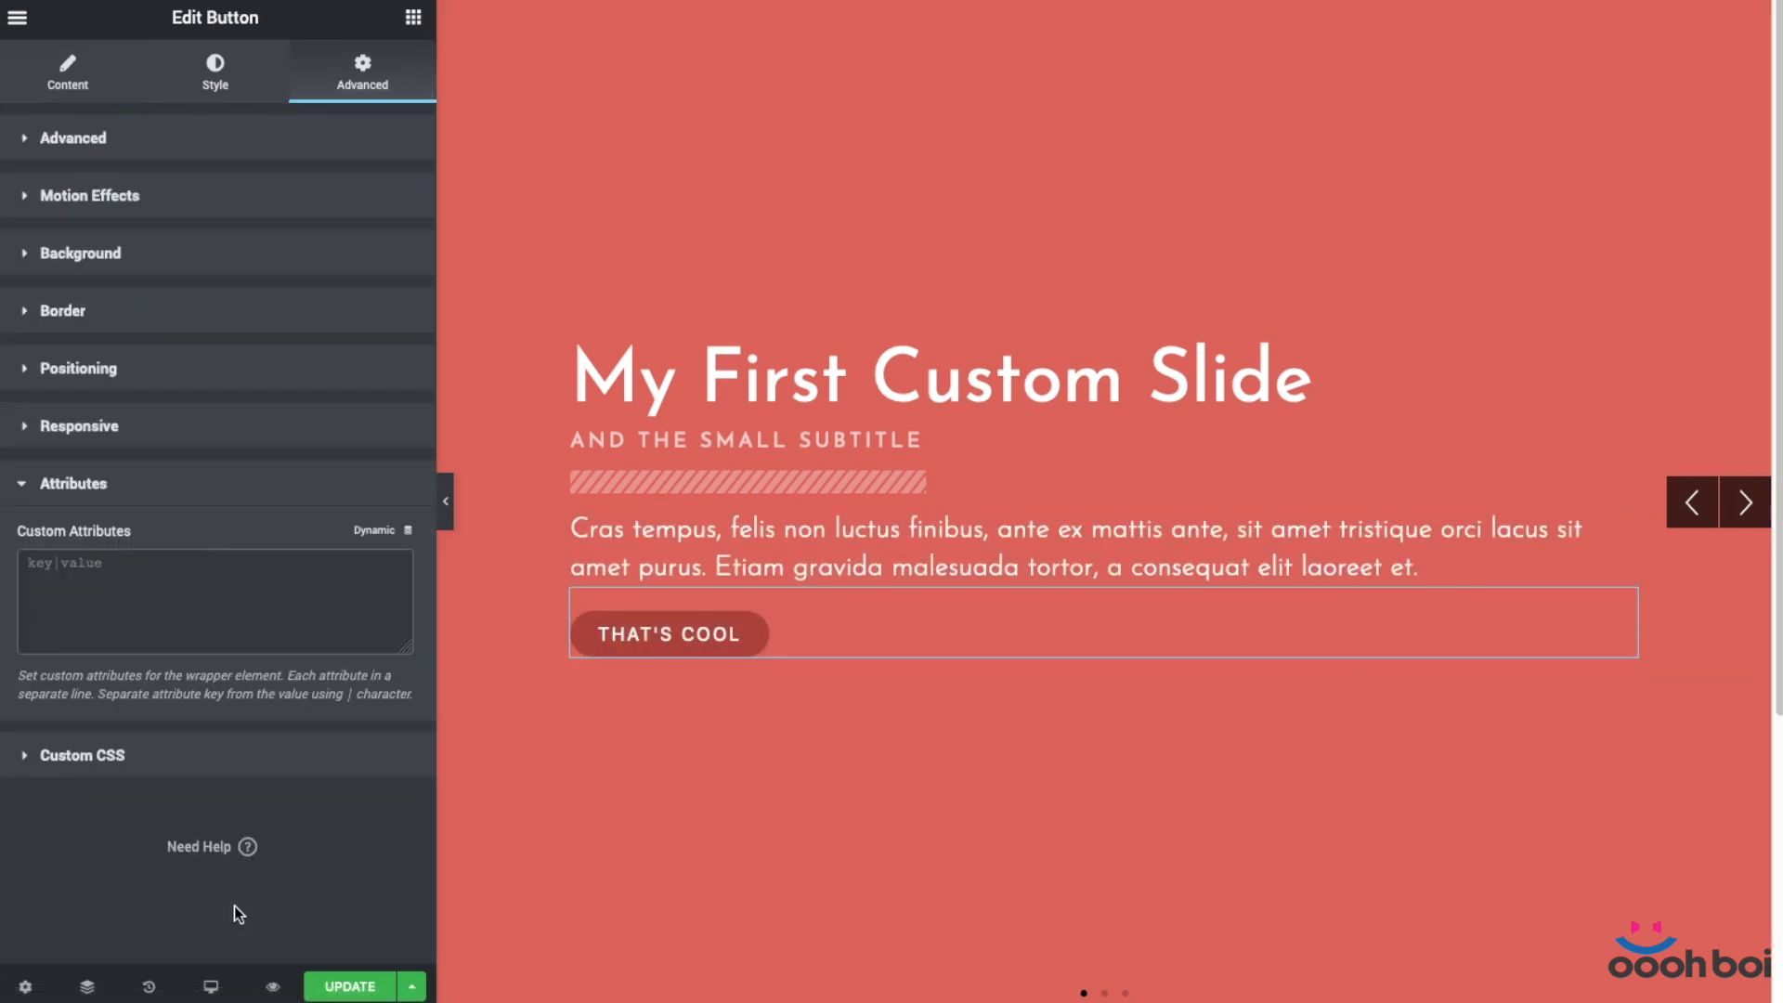
left_click(235, 577)
key("ctrl+v")
left_click_drag(292, 580, 278, 580)
type("85")
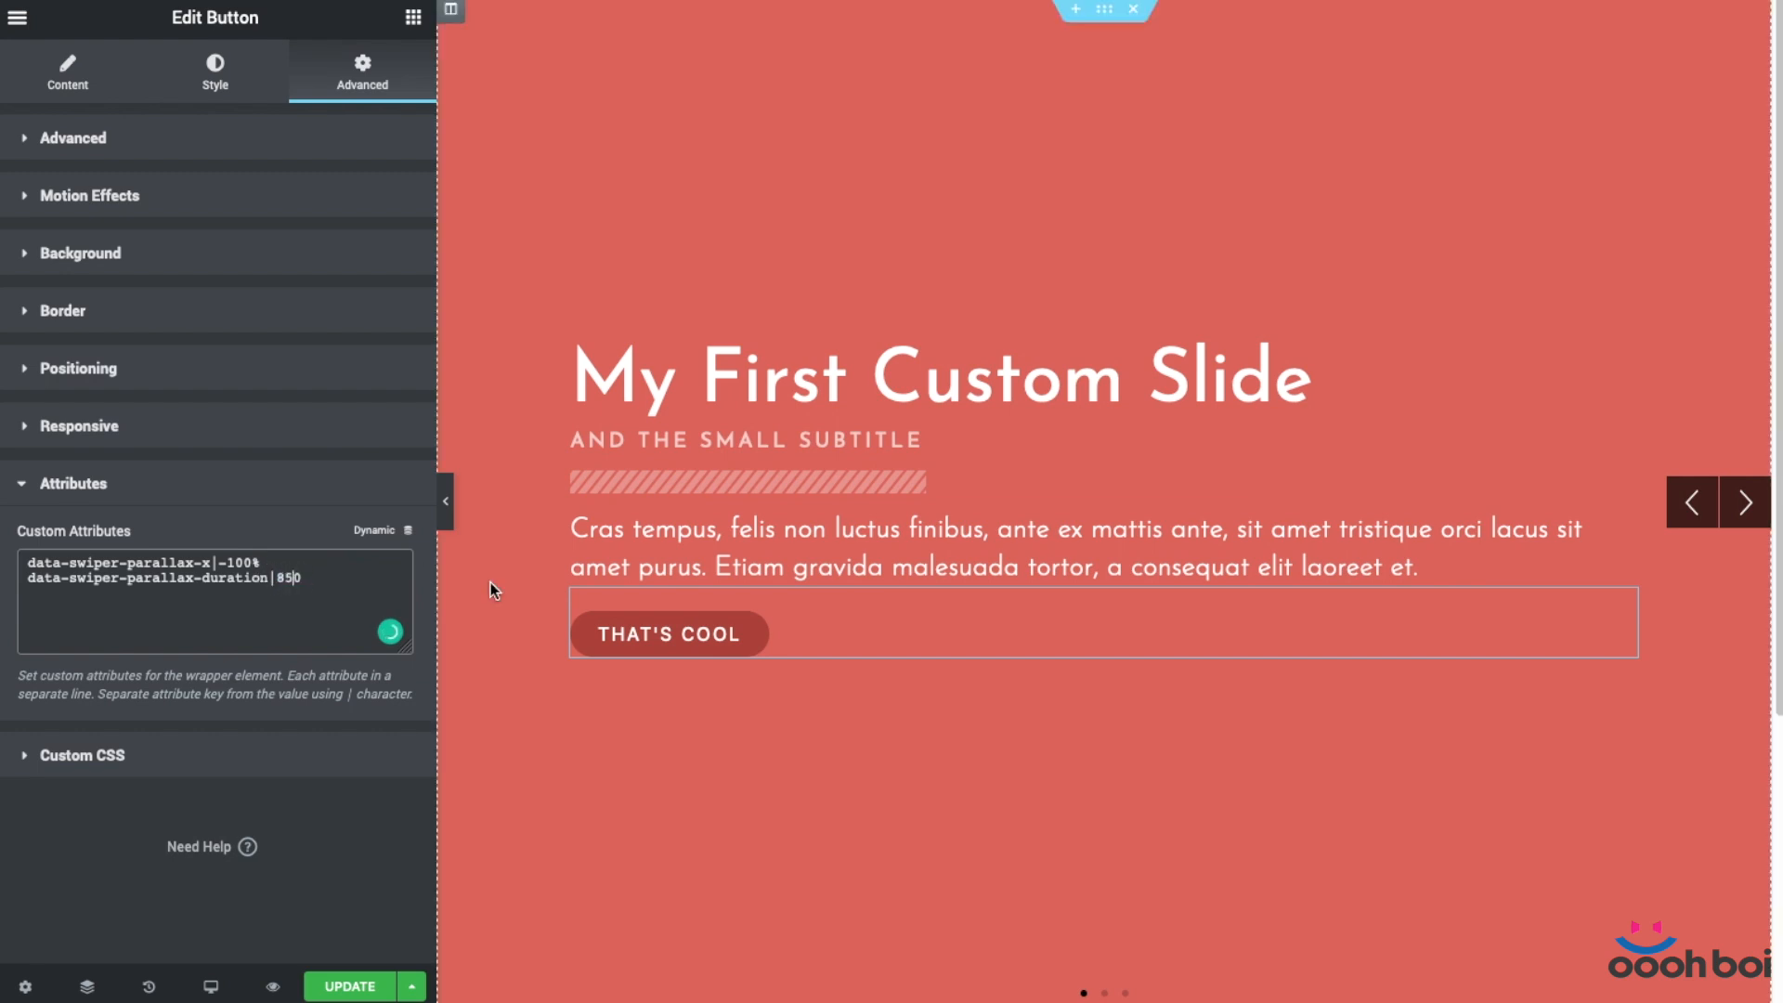
left_click(364, 990)
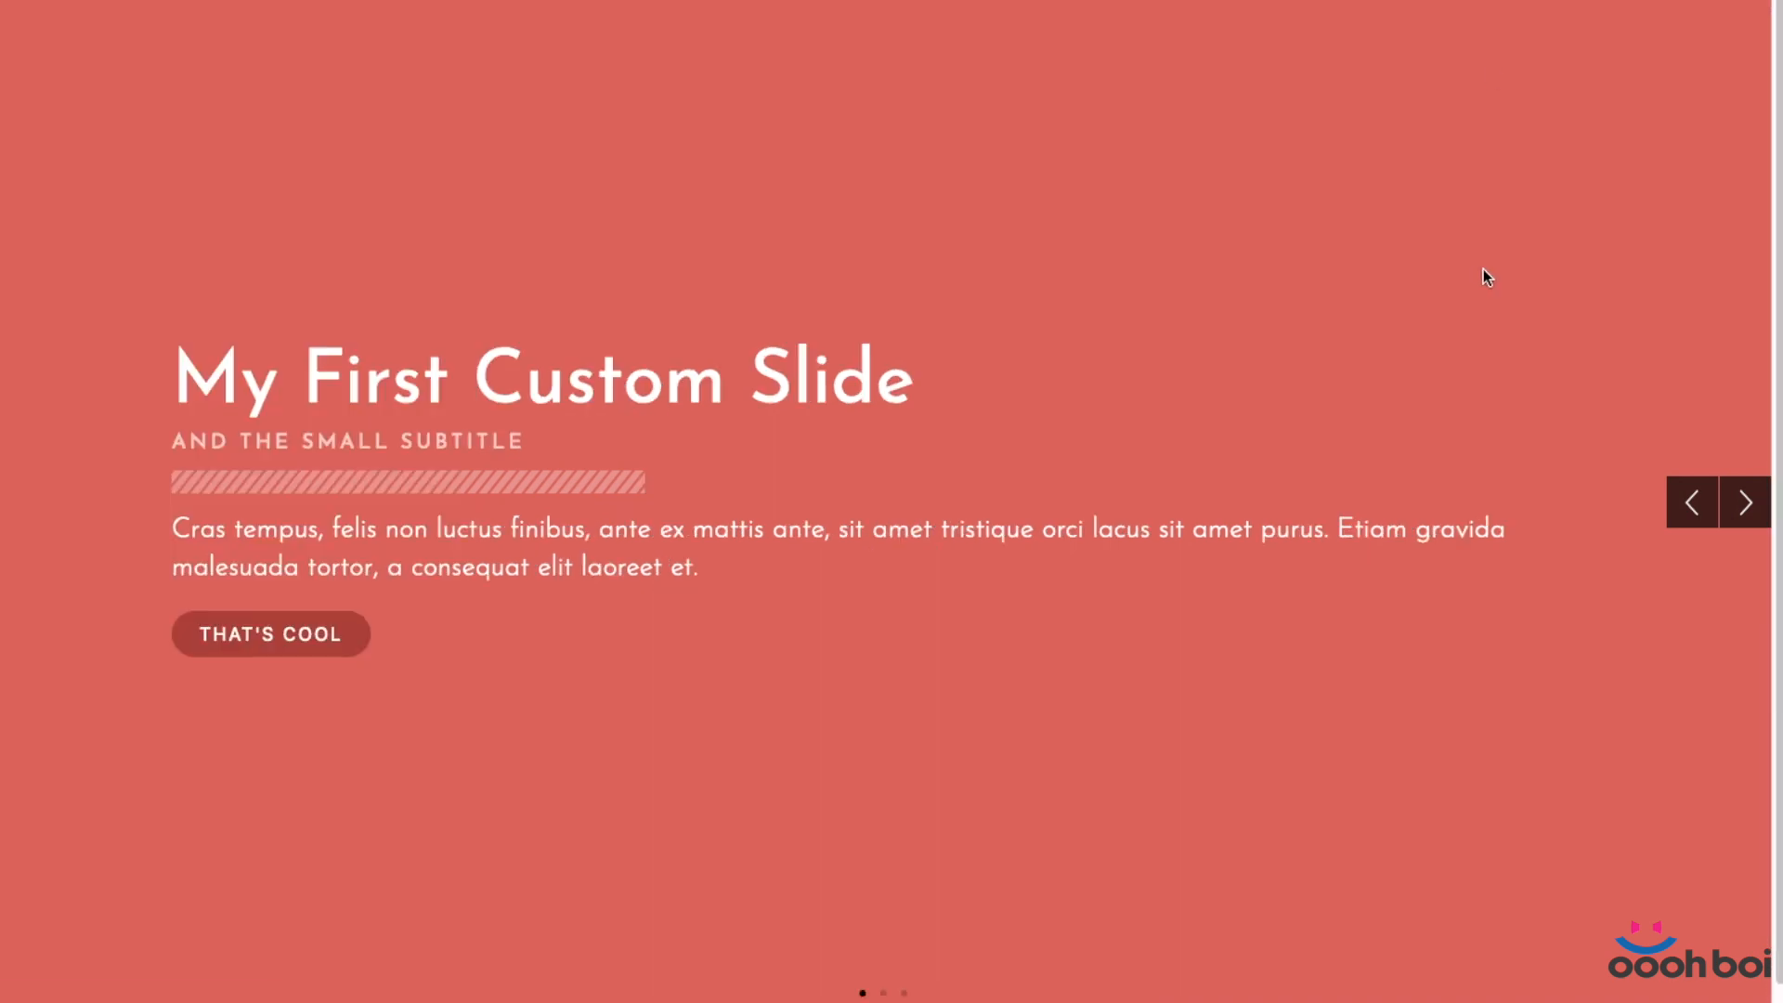
Test the slider's arrows in both directions on the page preview, watching how the first slide's content moves.
left_click(1752, 507)
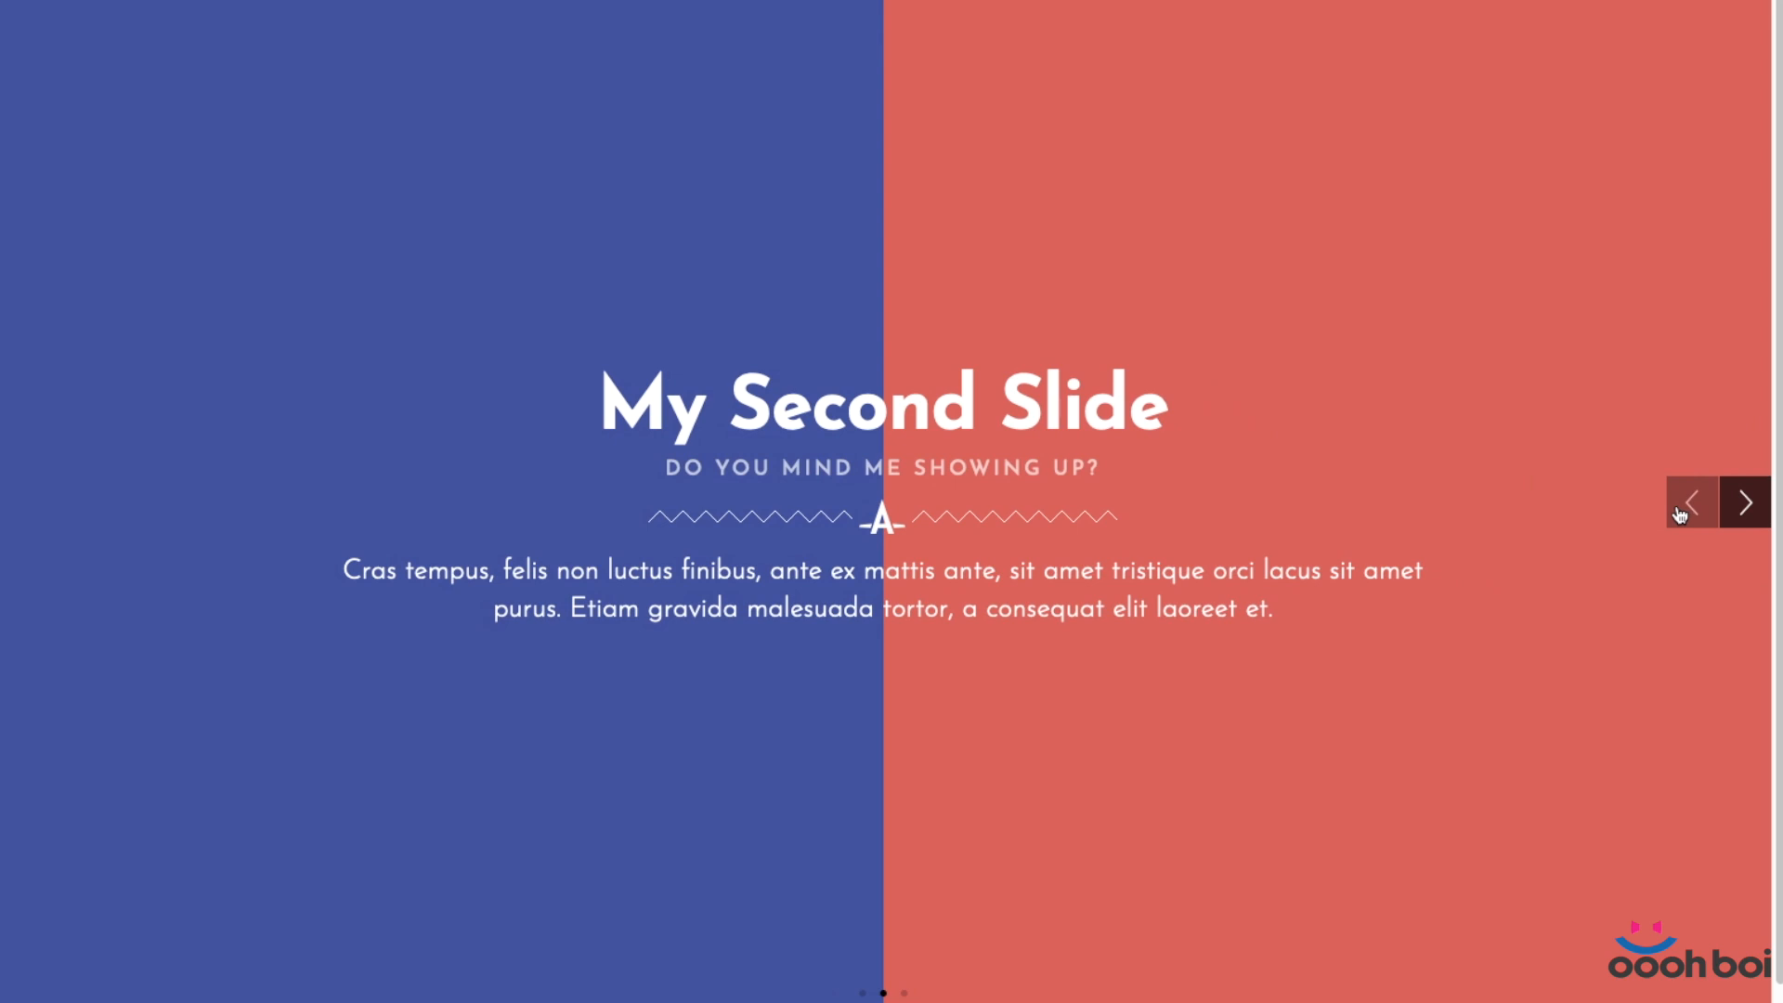
left_click(1681, 511)
left_click(1749, 504)
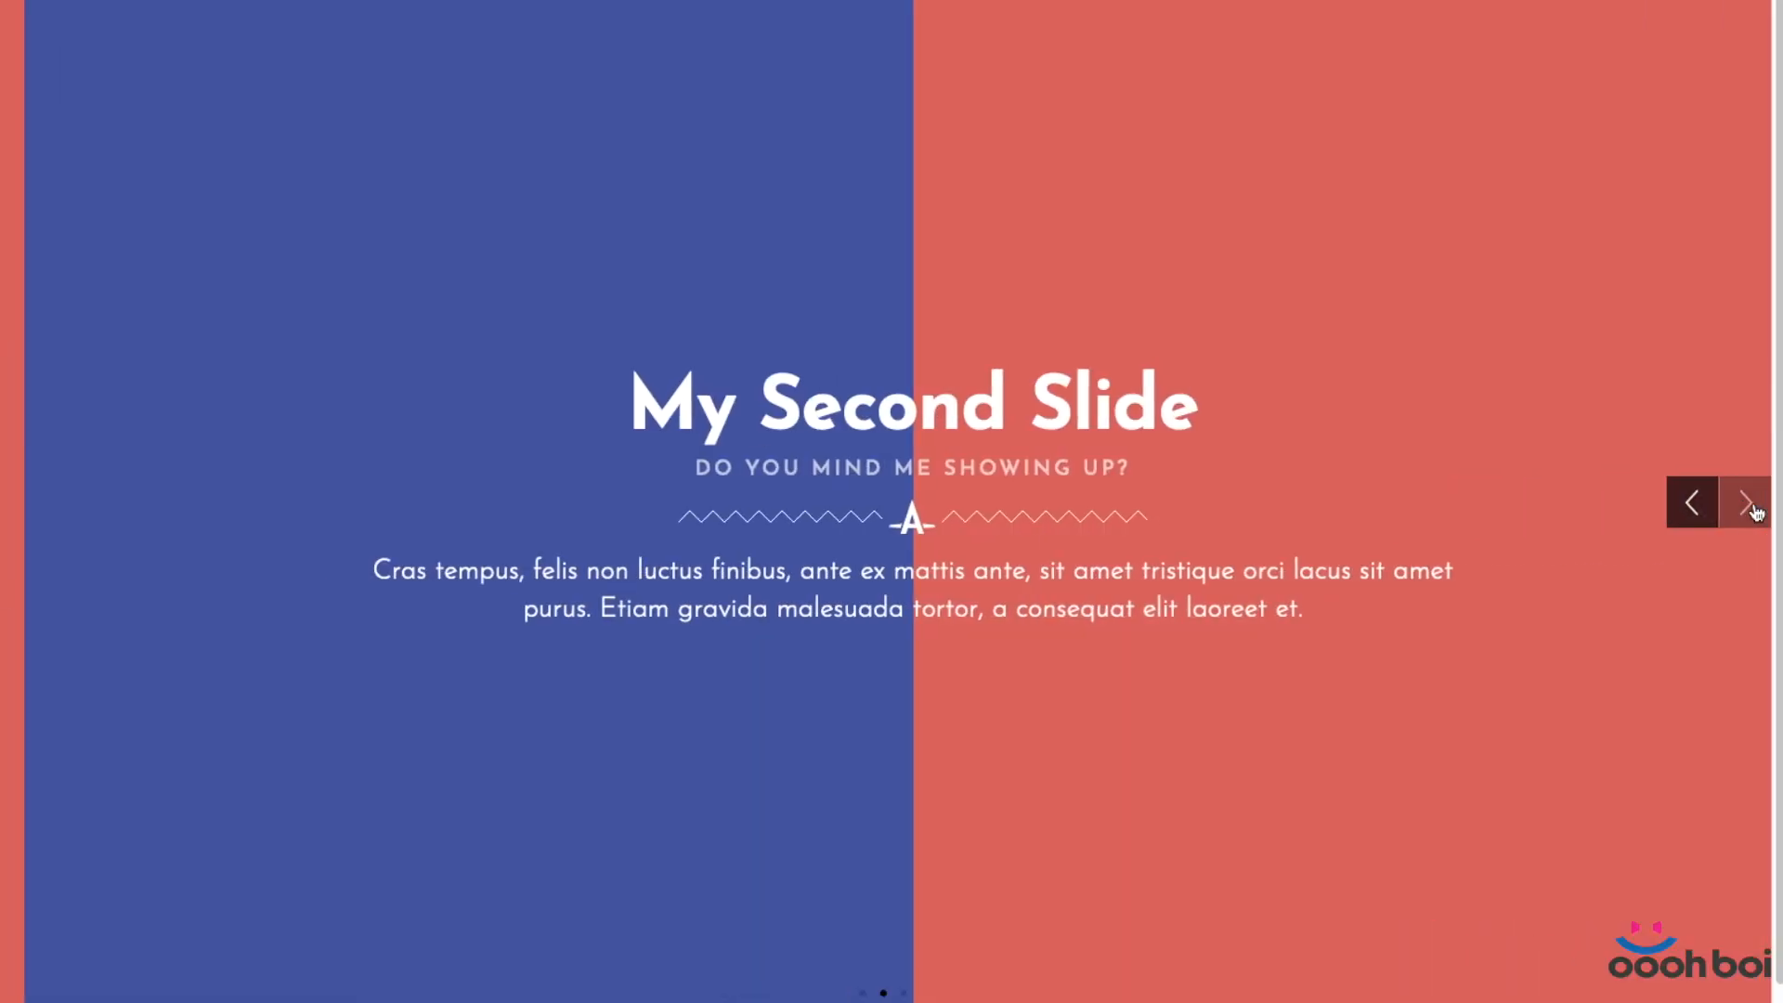
left_click(1698, 510)
left_click(1691, 507)
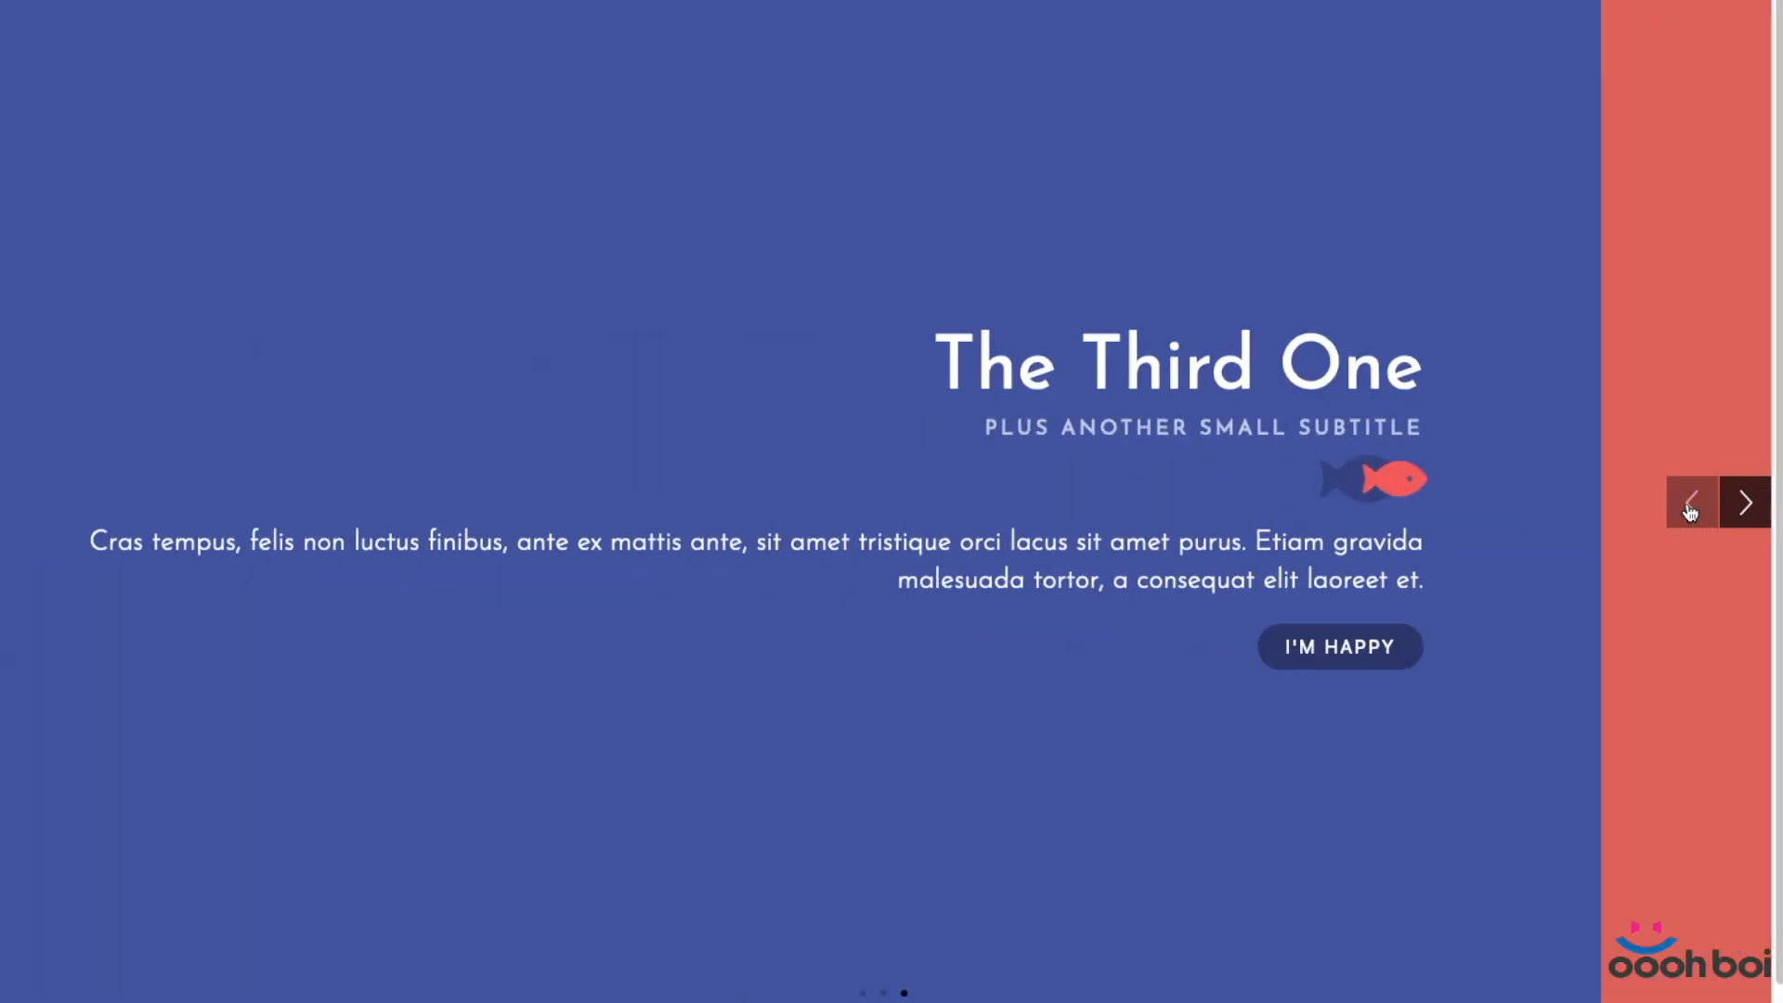
Page through the slides in both directions on the page preview, watching how the first slide's content moves.
left_click(1687, 506)
left_click(1689, 507)
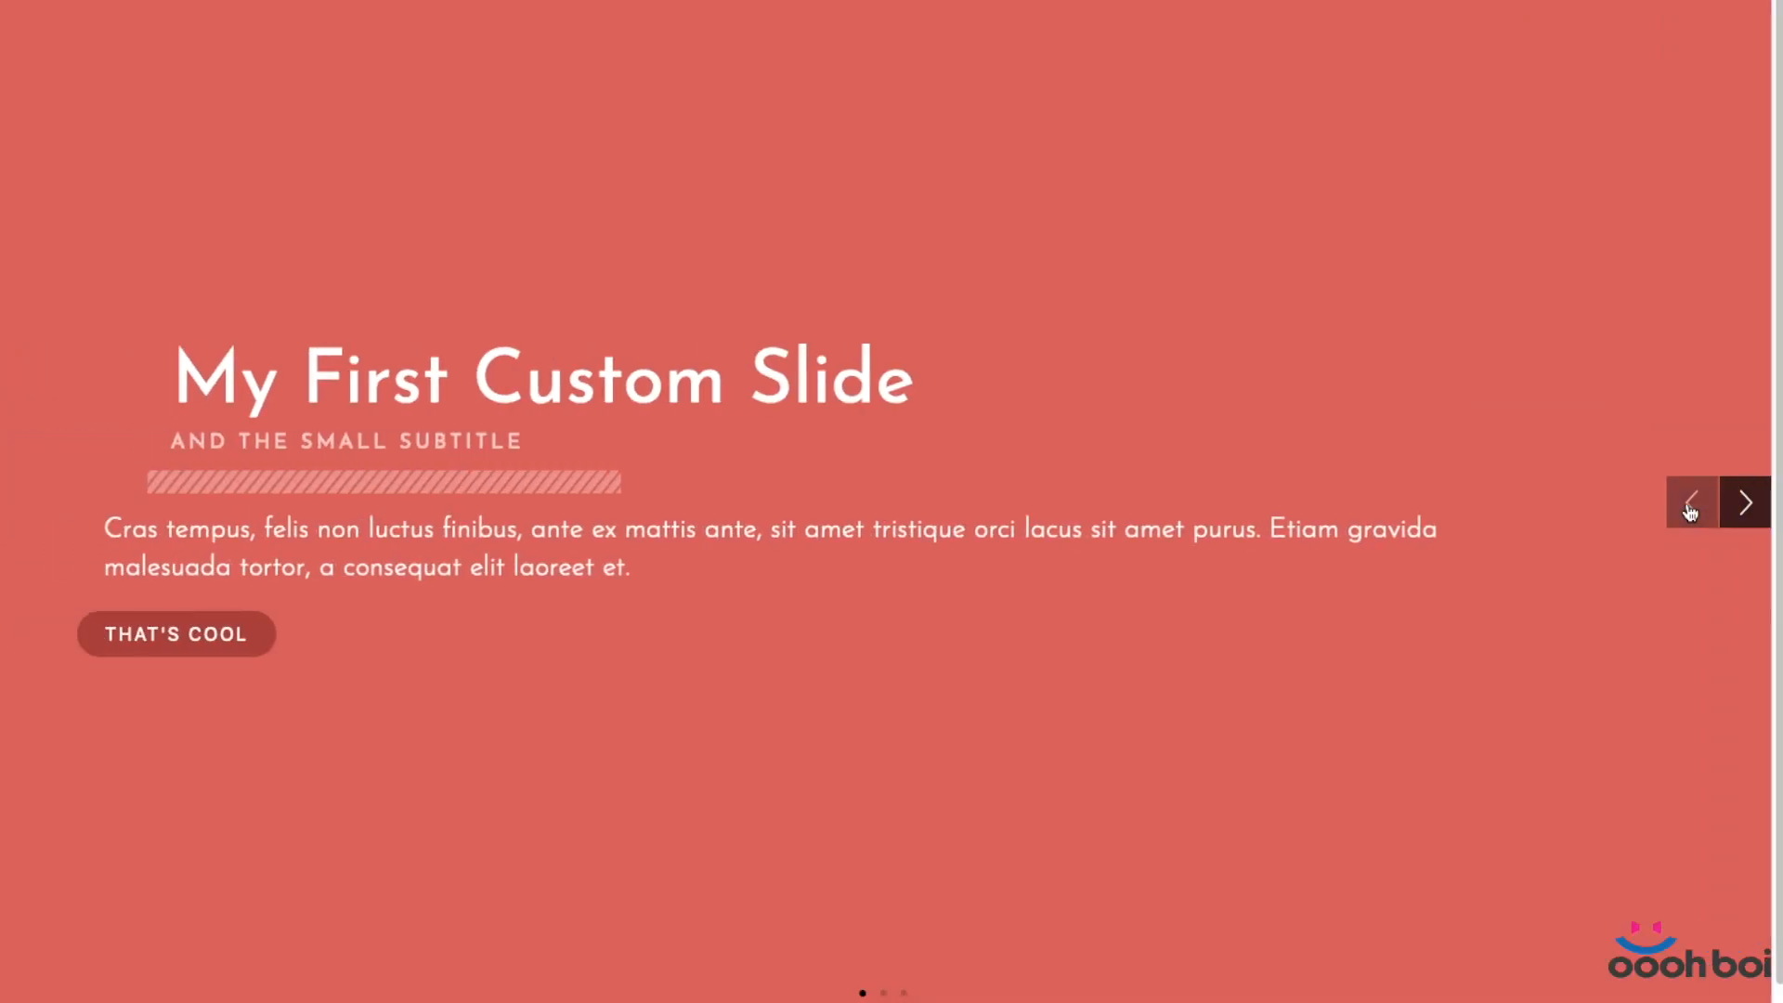
left_click(1741, 503)
left_click(1744, 509)
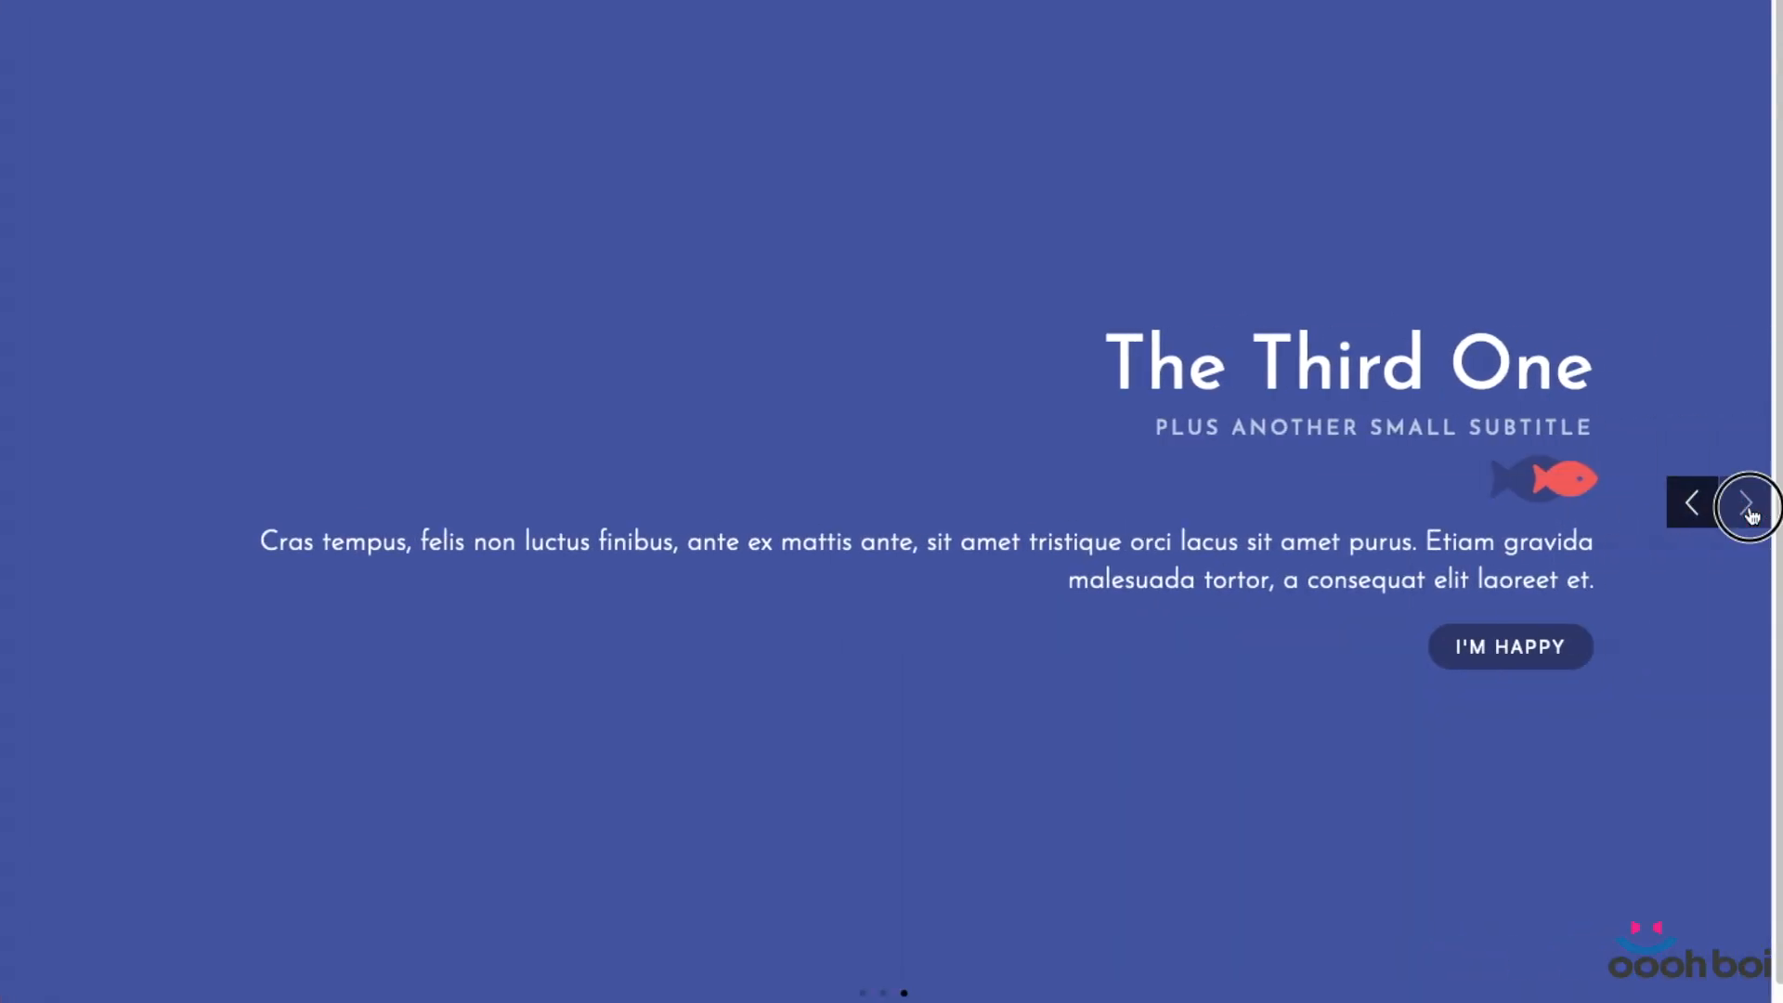
left_click(1746, 511)
left_click(1700, 511)
left_click(1755, 511)
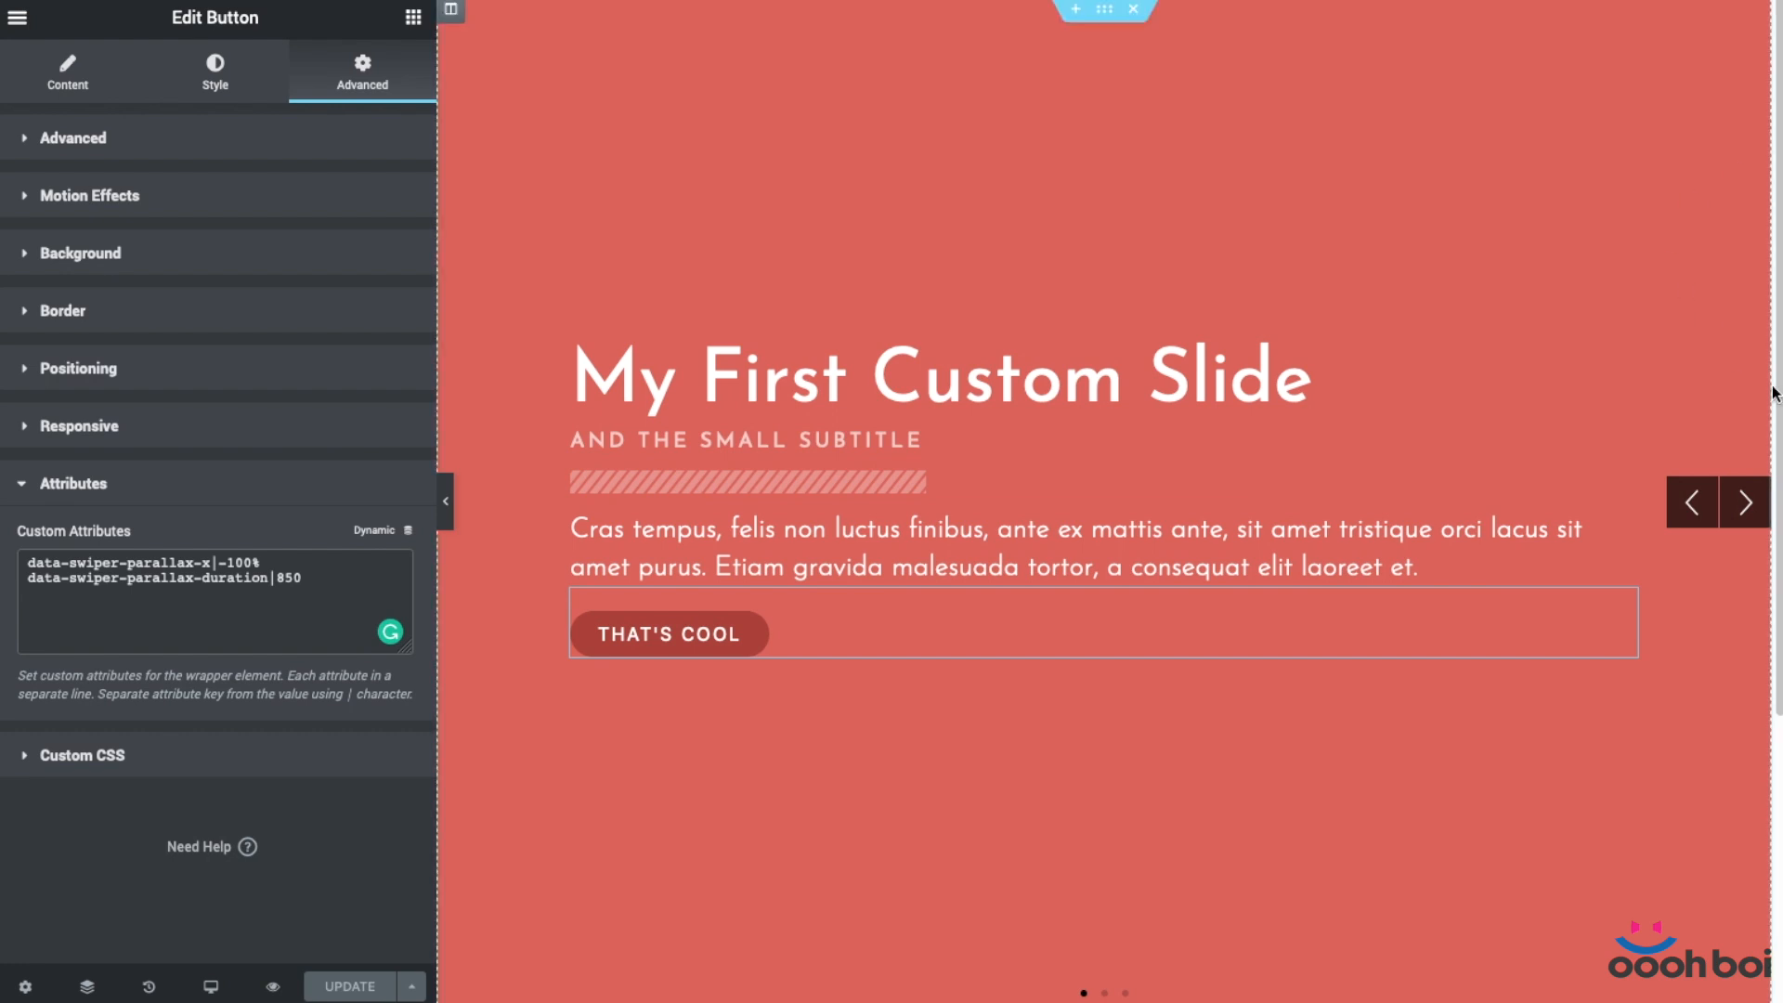
Switch to the Elementor editor and advance its slider through all three slides back to the first one.
left_click(1746, 506)
left_click(1746, 502)
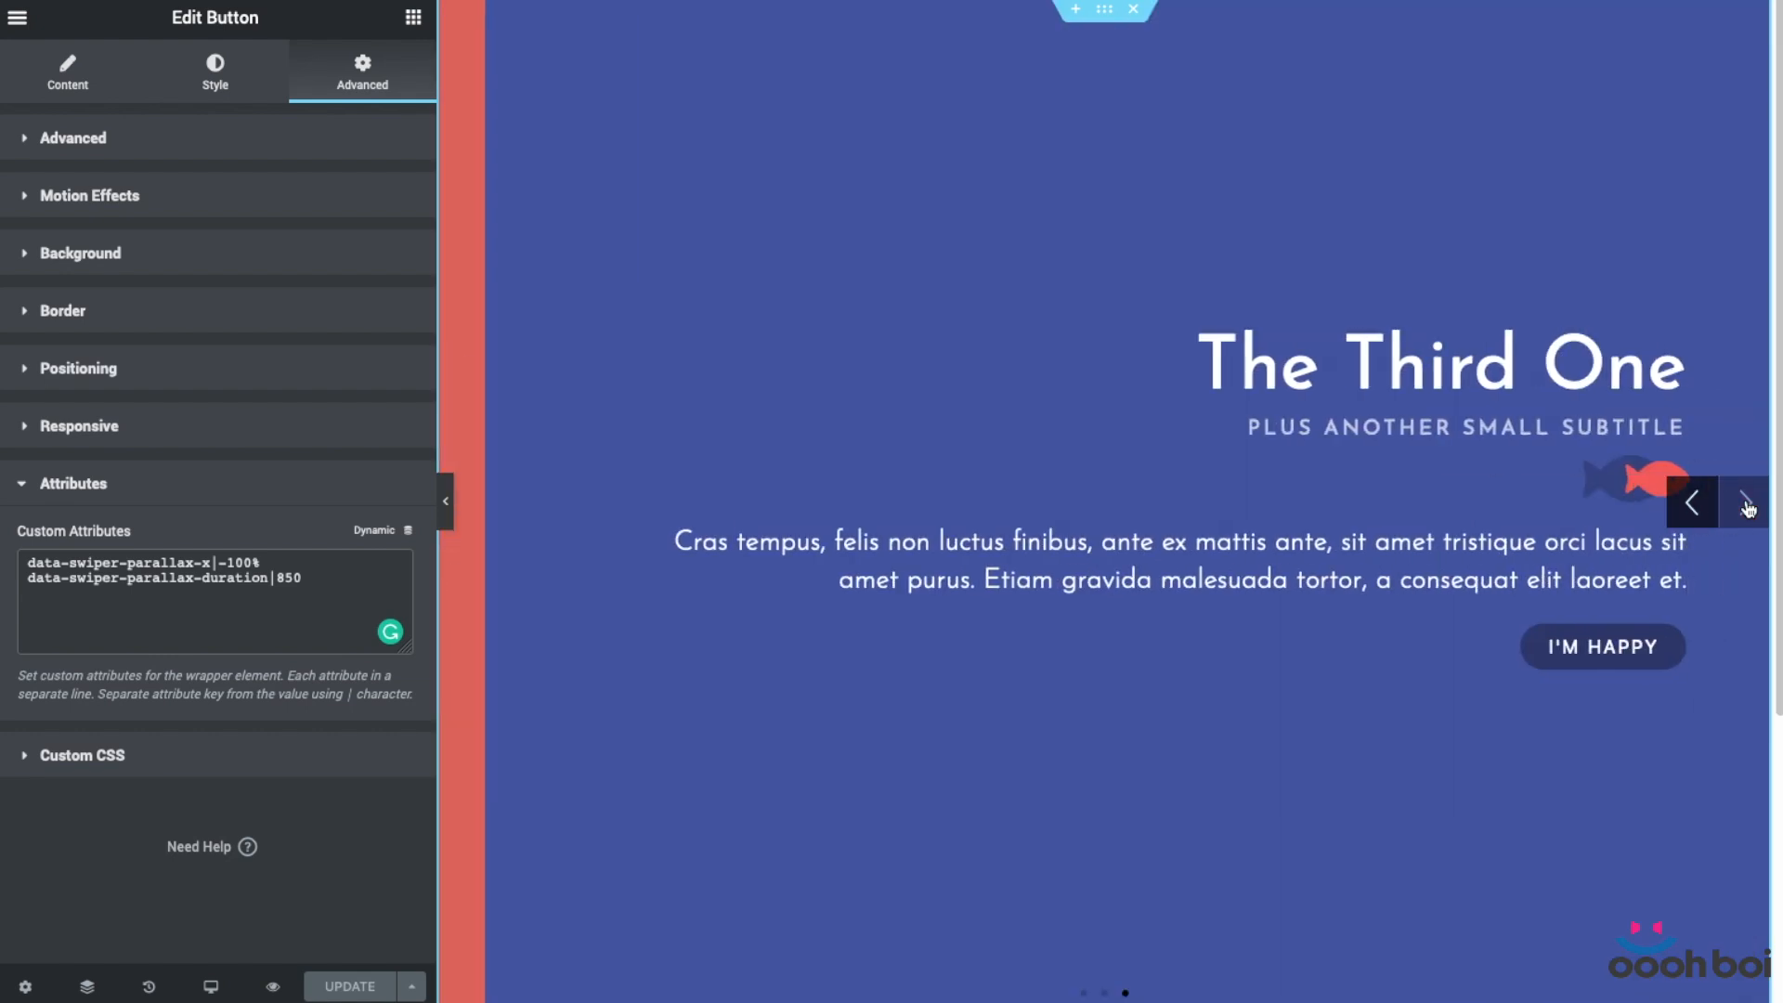
left_click(1746, 503)
left_click(1183, 438)
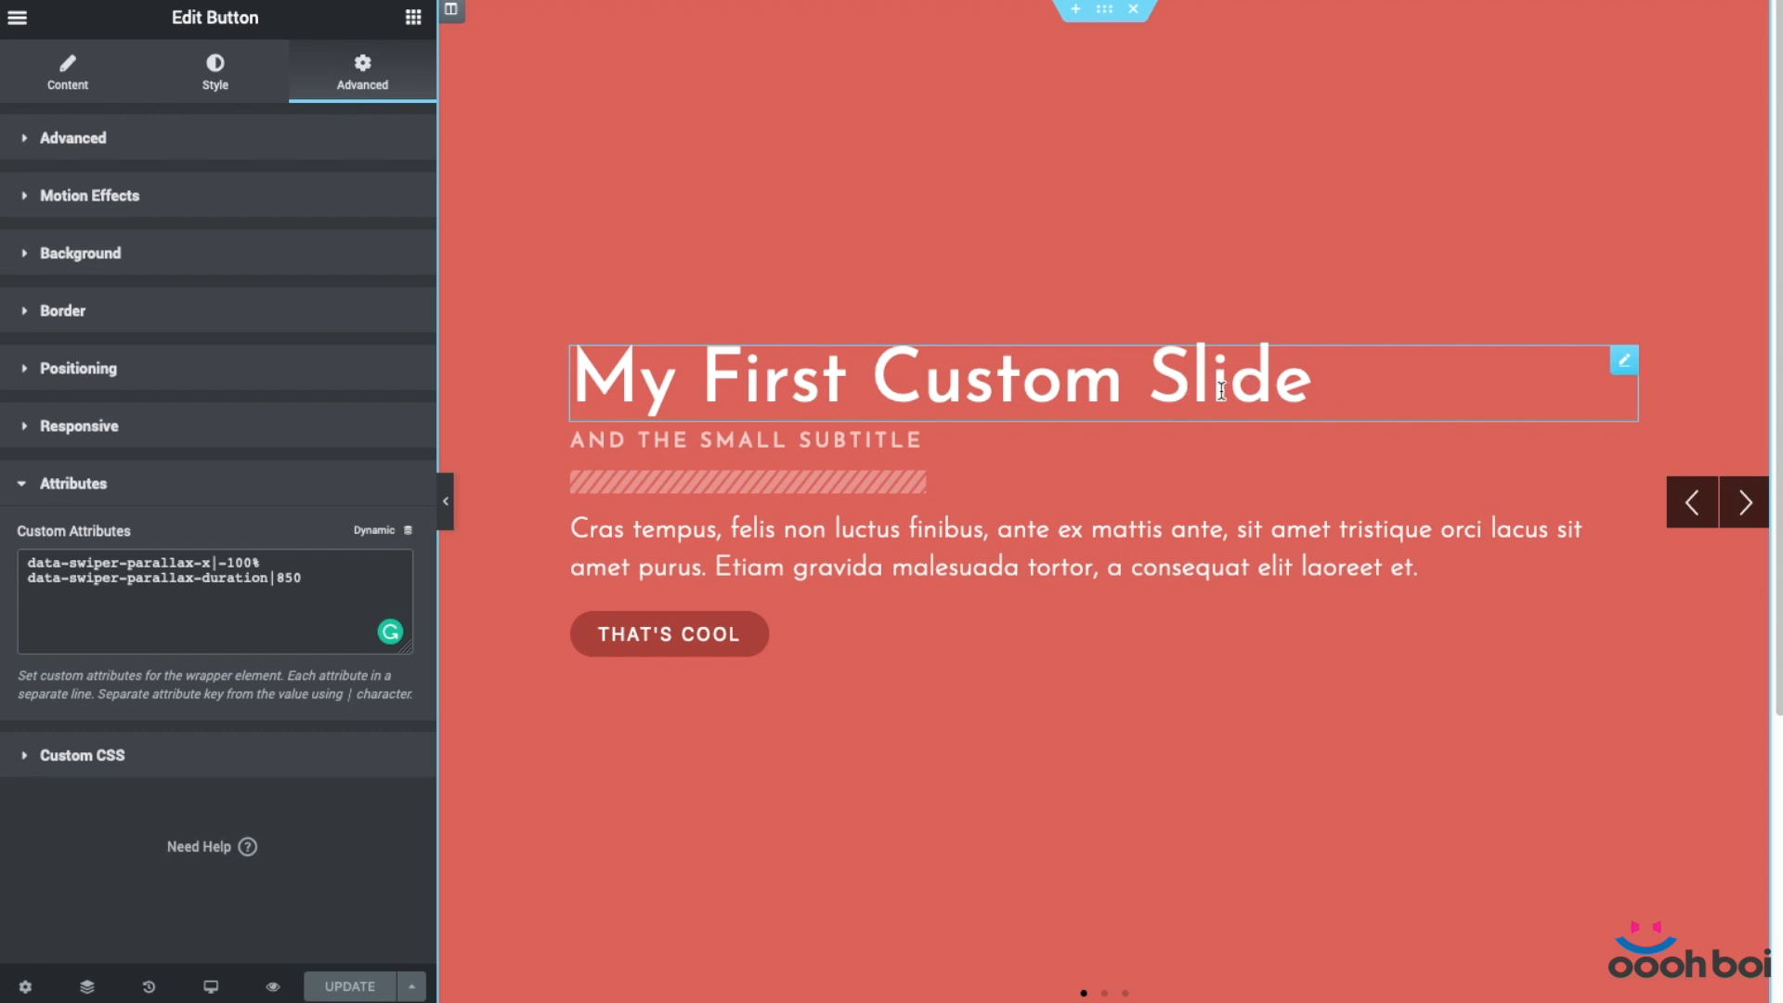
Try to place a Heading widget on the slider, returning to the first slide and selecting its title.
left_click(413, 17)
left_click_drag(341, 251, 490, 270)
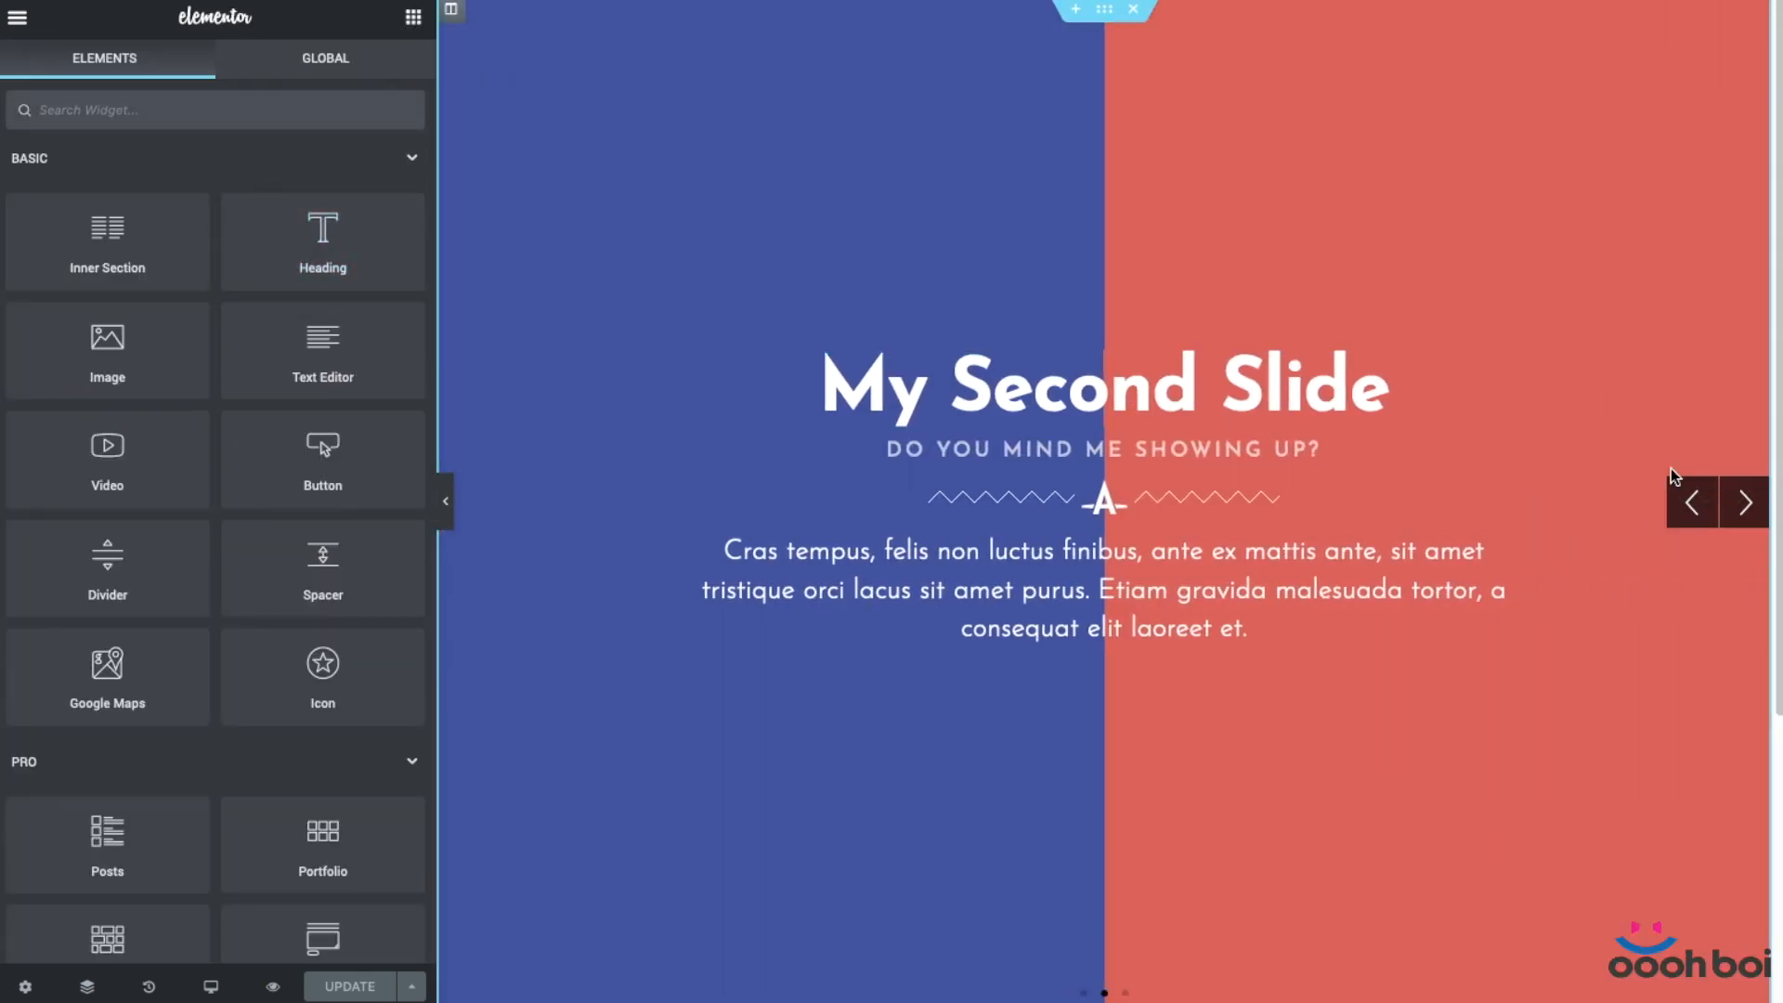
left_click(1676, 478)
left_click(1252, 371)
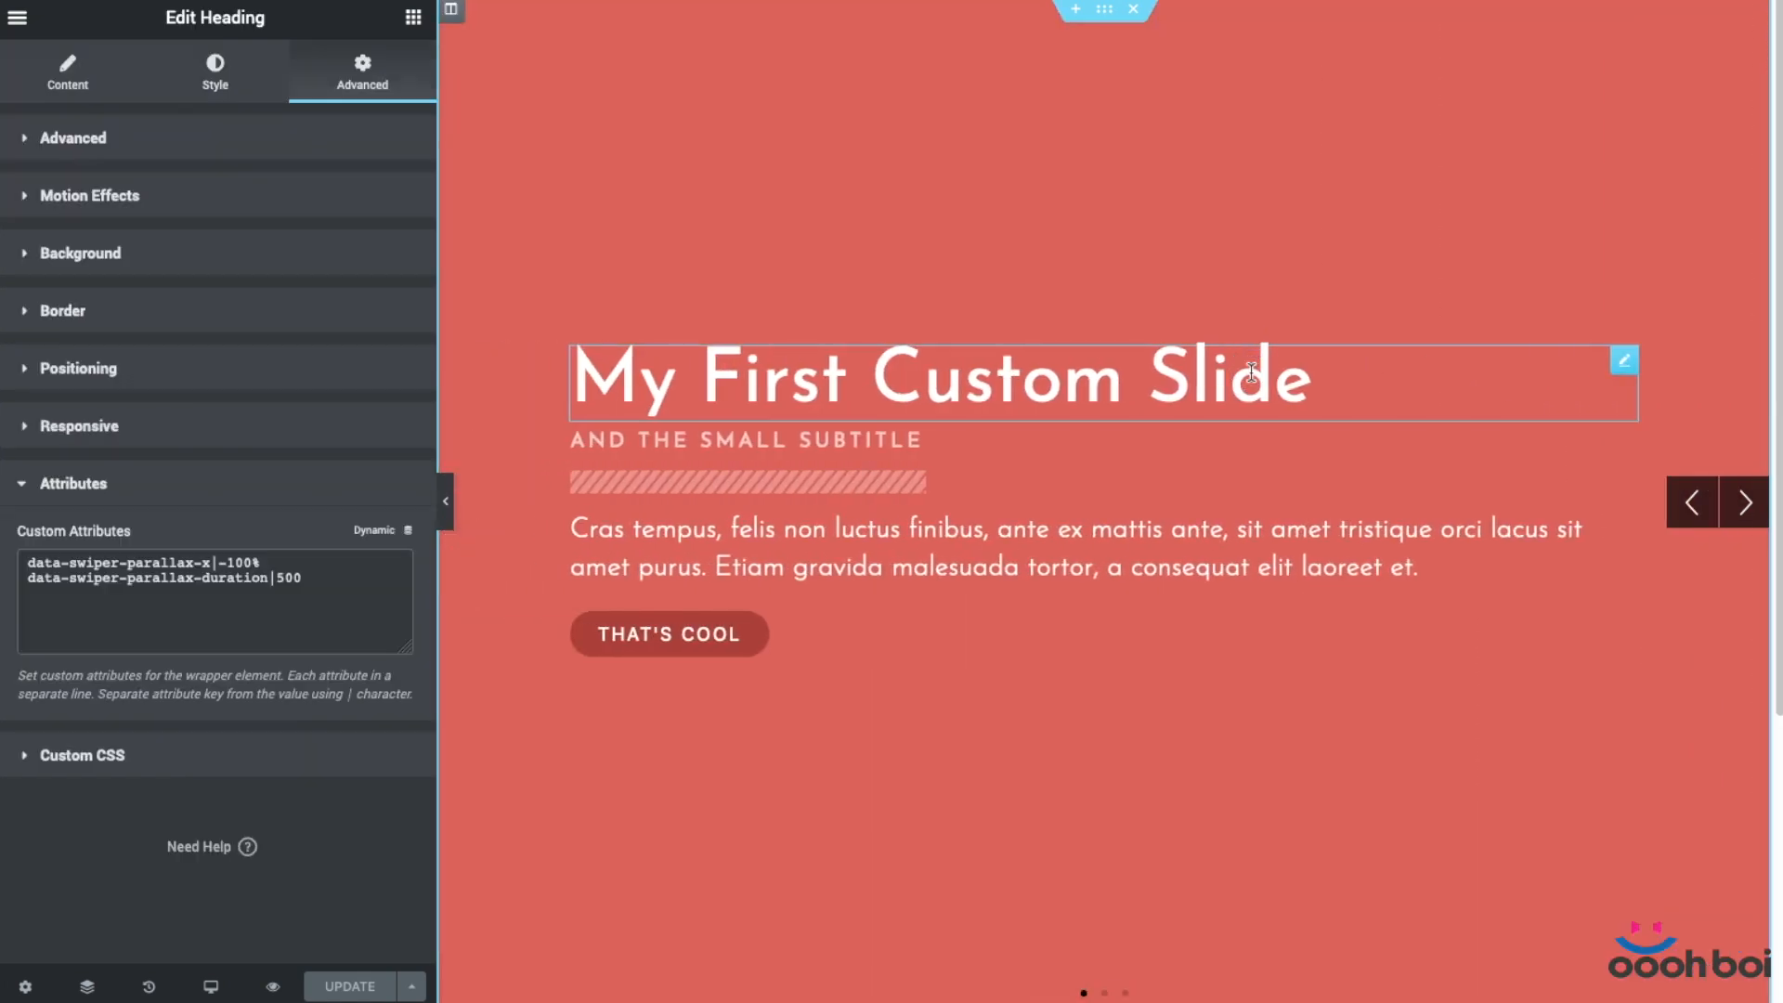
Cycle the editor's slider forward from the first slide through the second and third until it loops around.
left_click(1735, 502)
left_click(1737, 507)
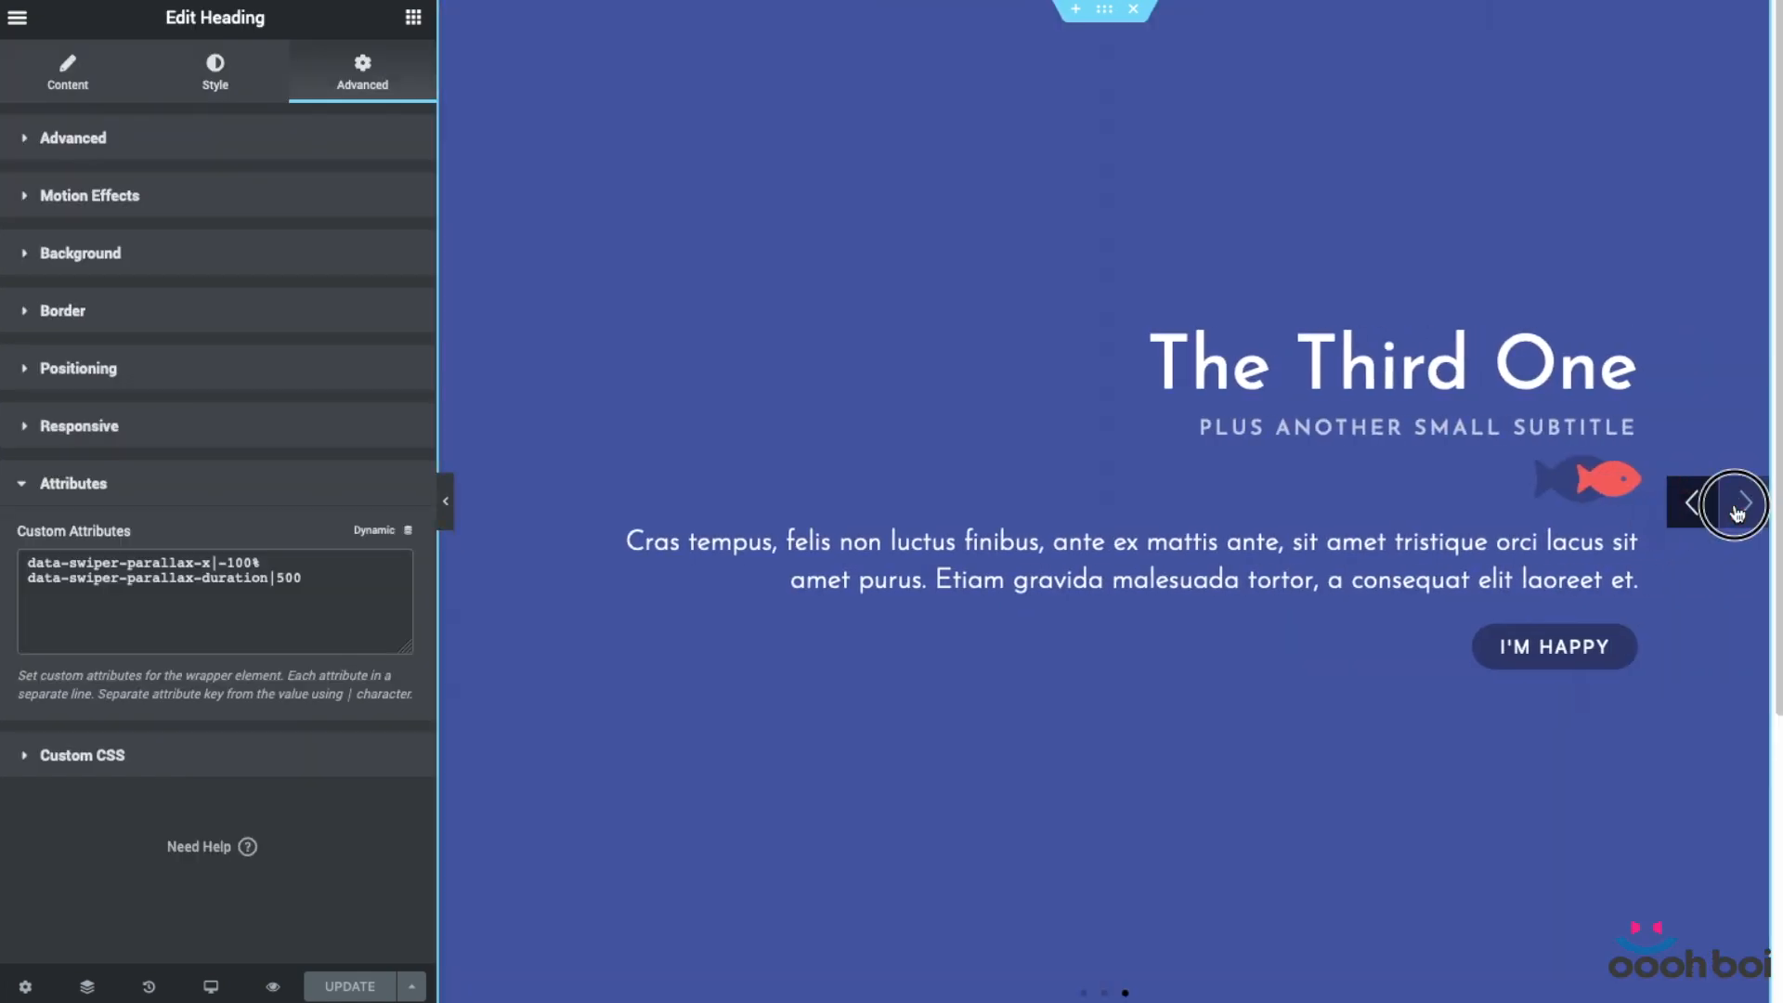
left_click(1737, 507)
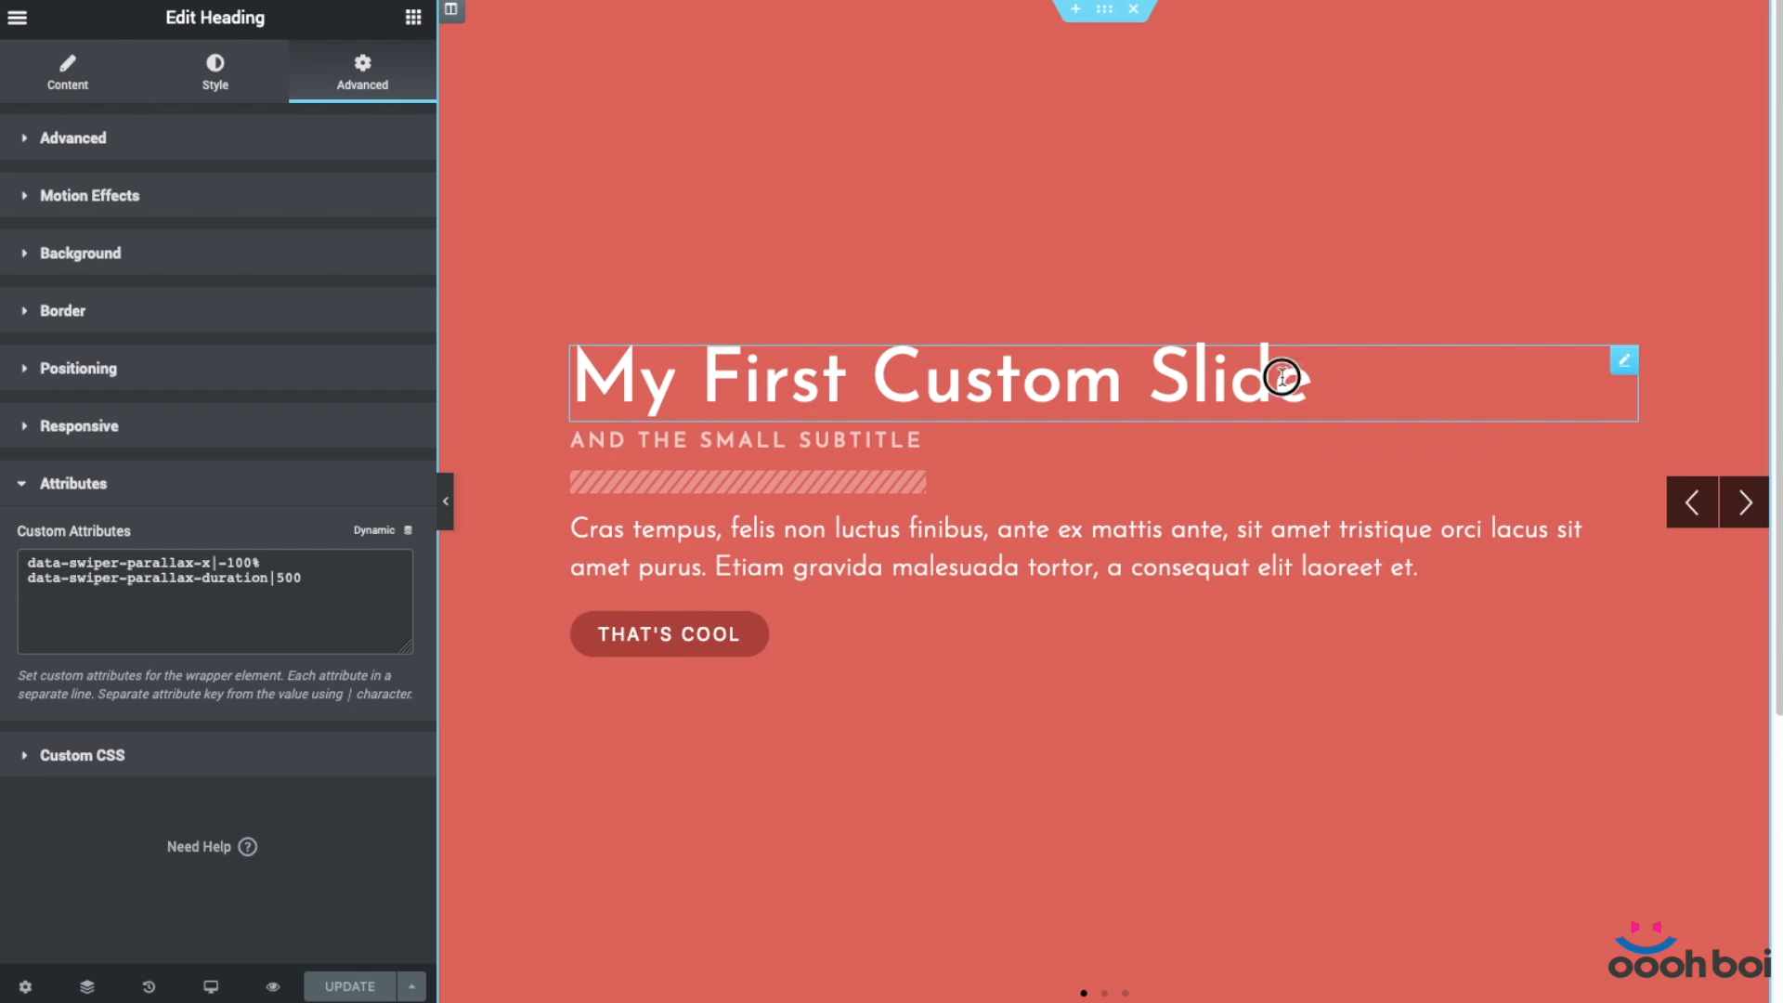
left_click(1184, 451)
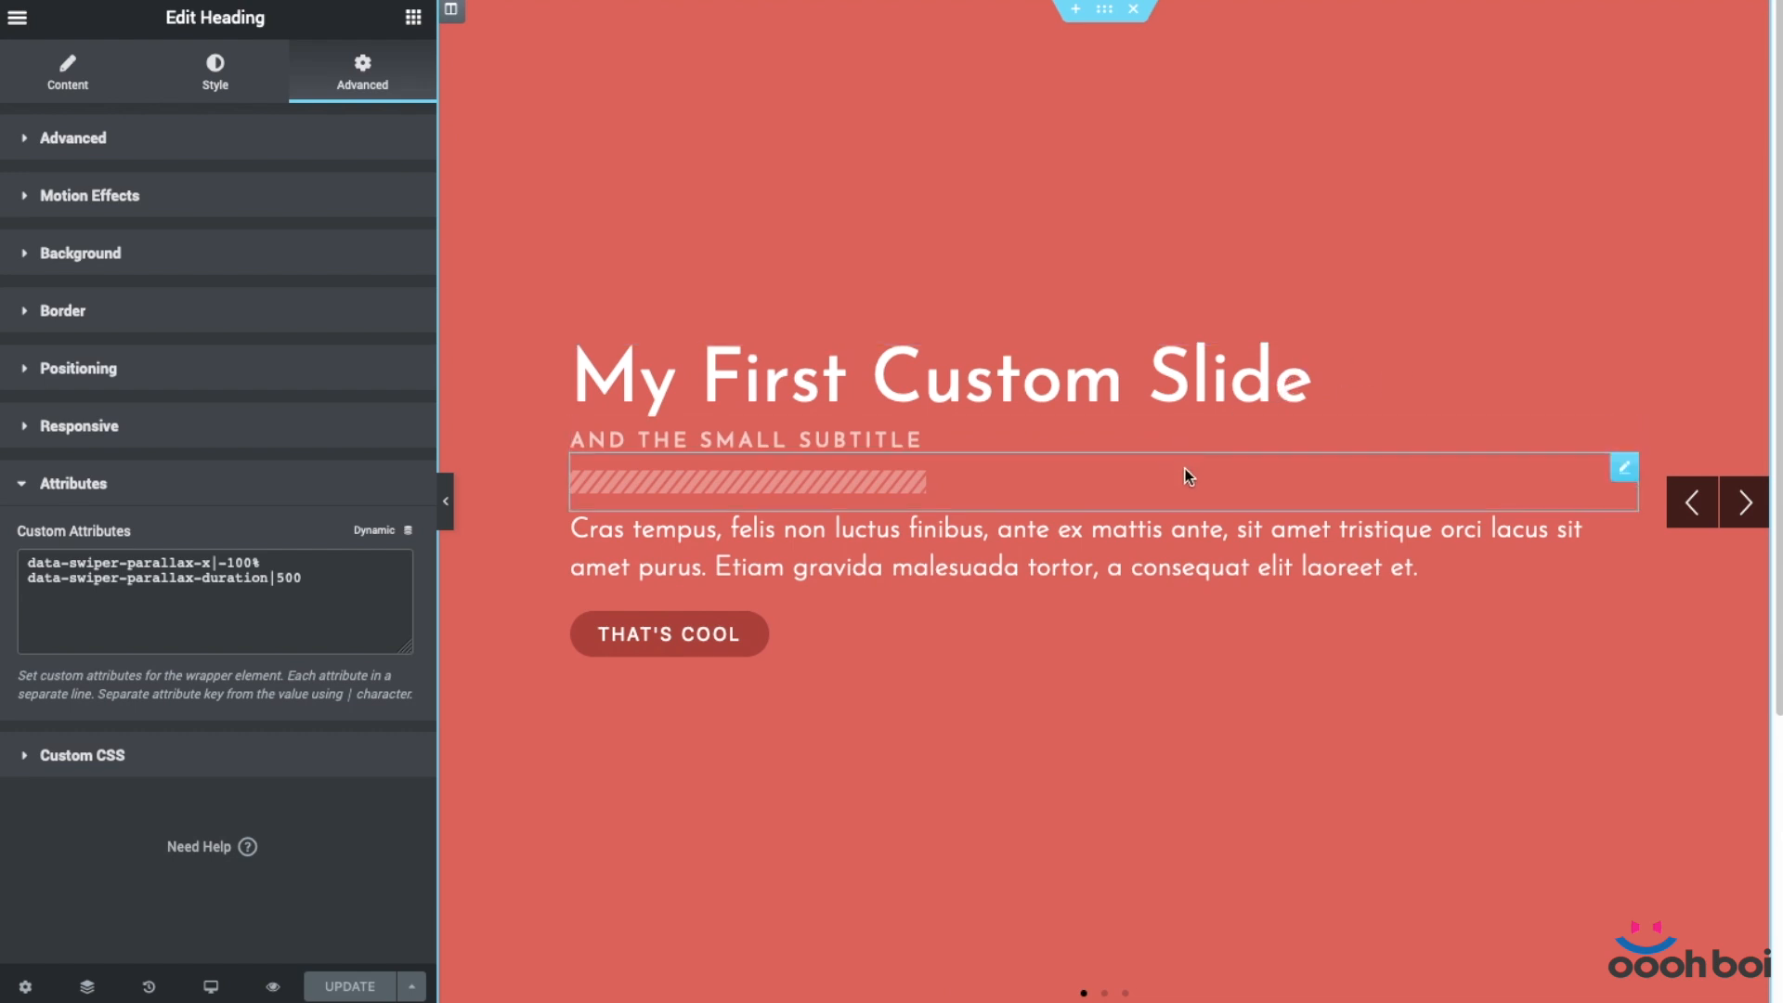
Retry placing a Heading widget on the slider, bring the first slide back and reselect its title.
left_click(413, 17)
left_click_drag(323, 237, 405, 237)
left_click(1708, 506)
left_click(1709, 510)
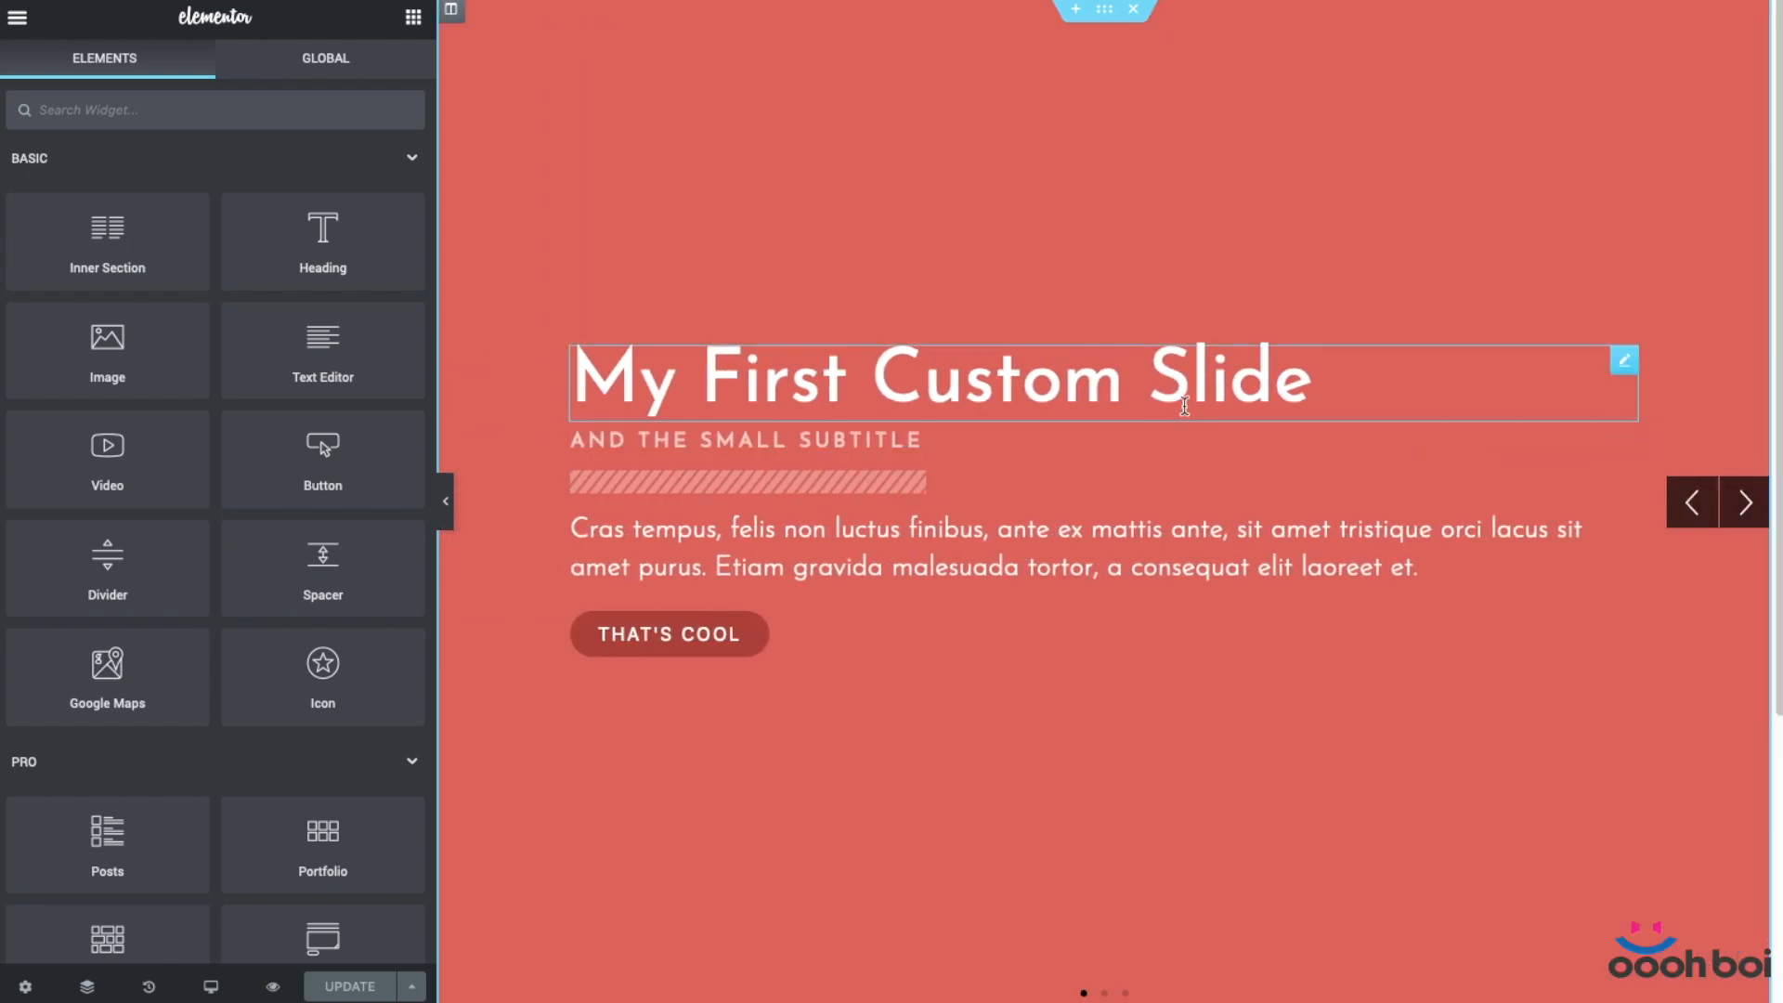
left_click(1187, 382)
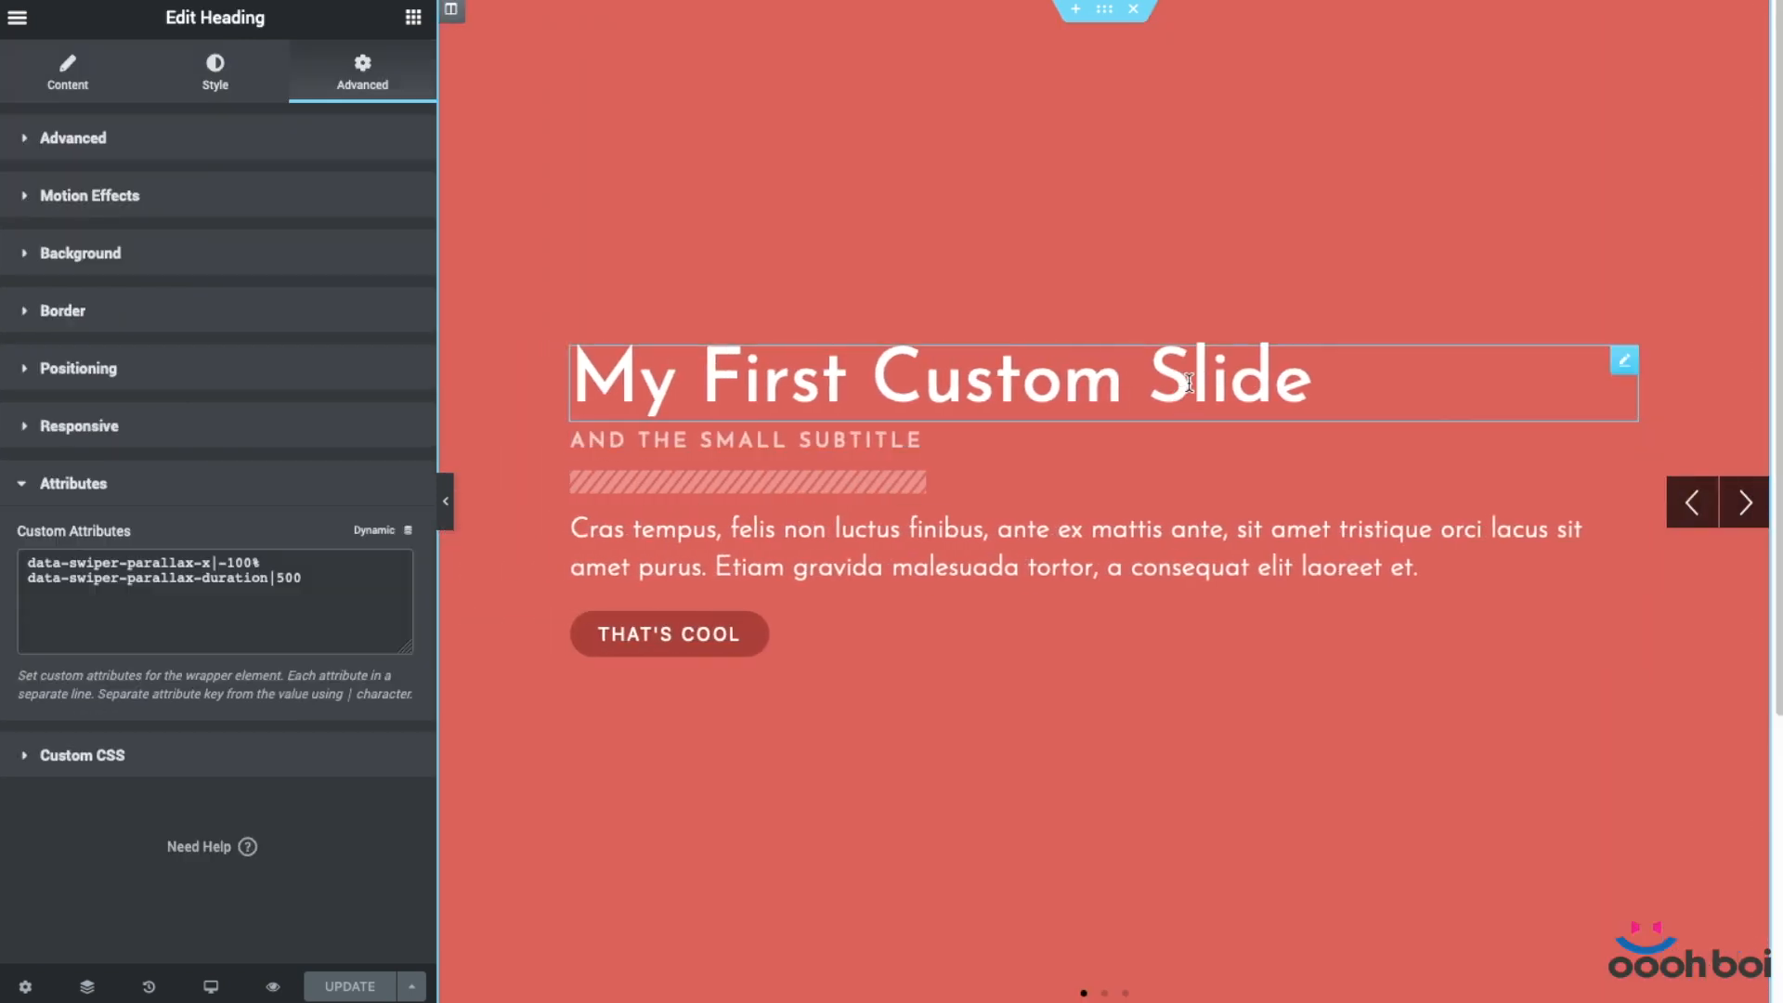
Insert a Heading widget directly below the first slide's title and delete it.
left_click(414, 18)
left_click_drag(381, 251, 961, 470)
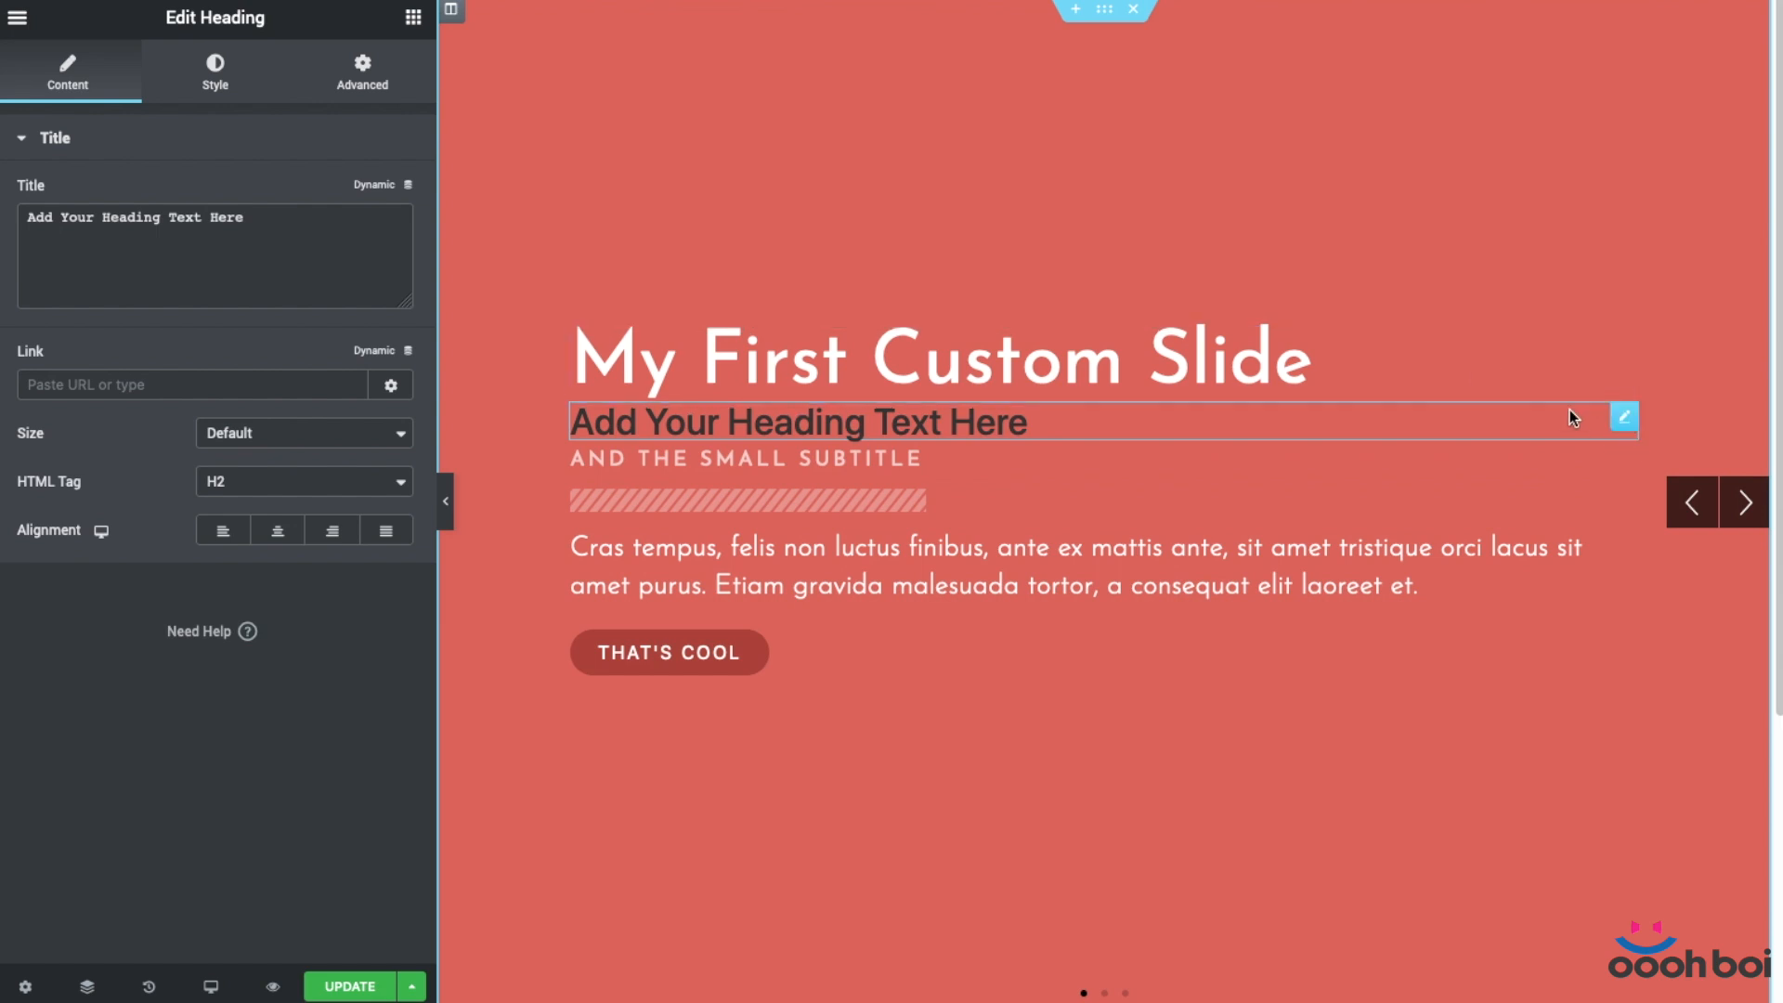
right_click(1627, 420)
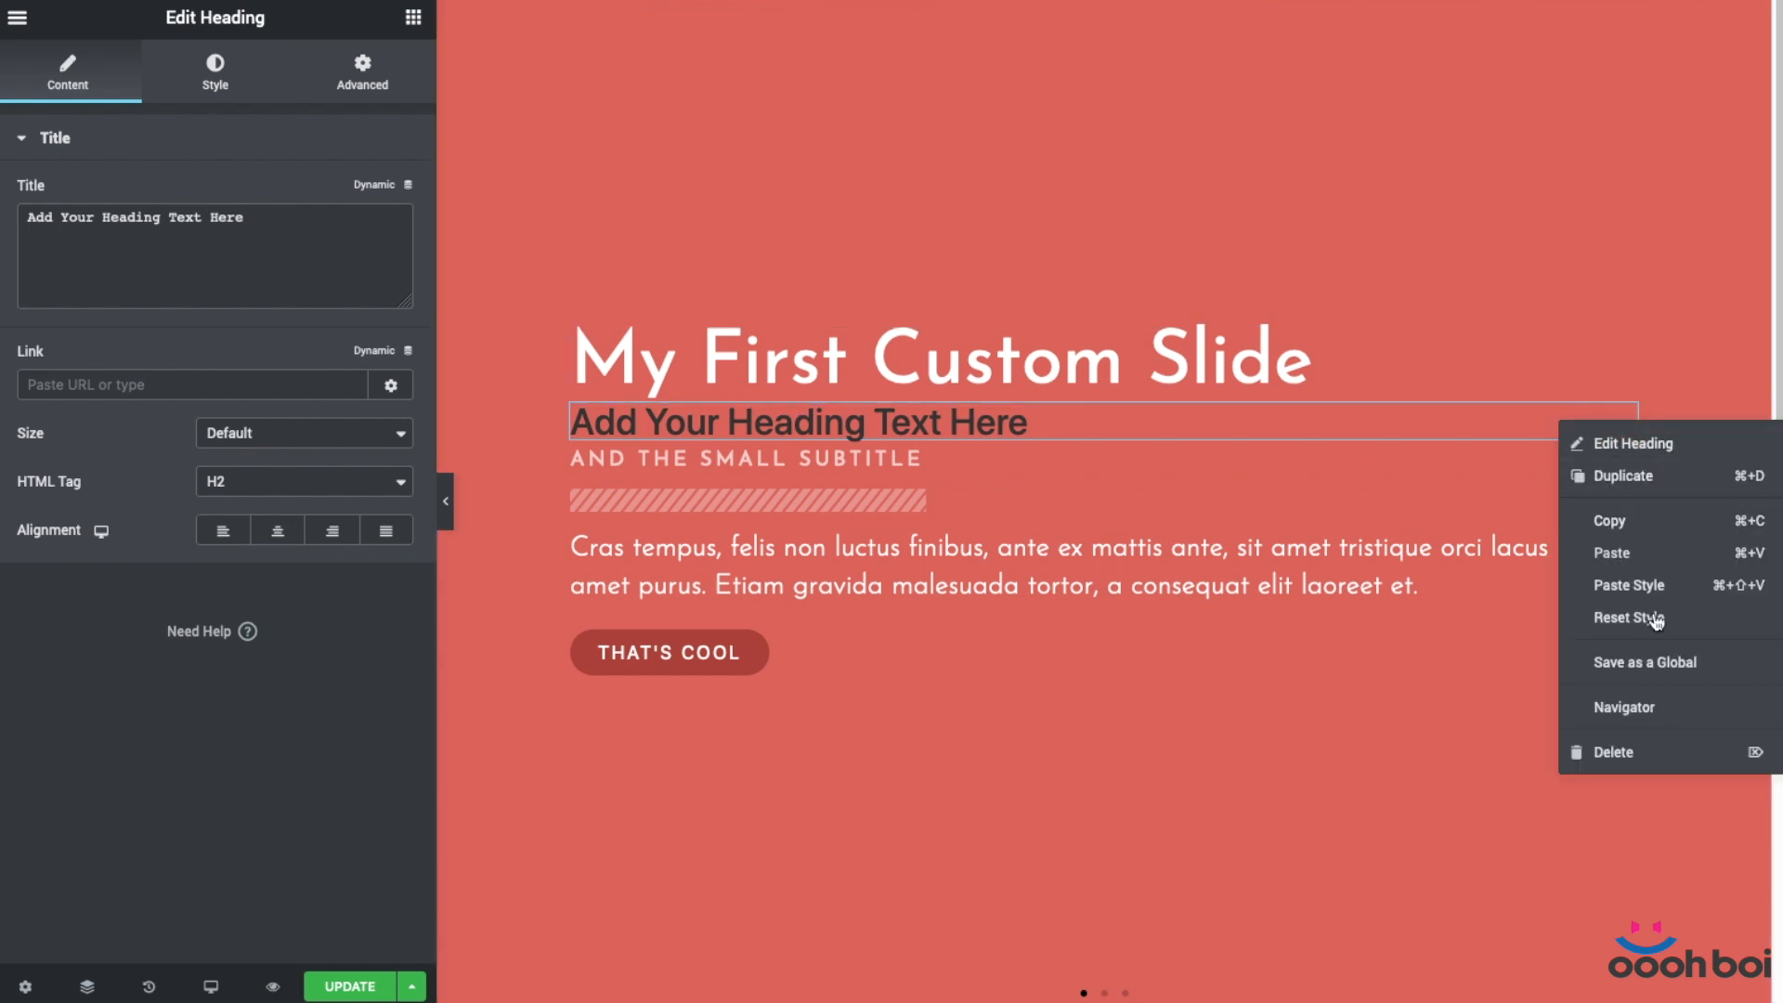
left_click(1652, 752)
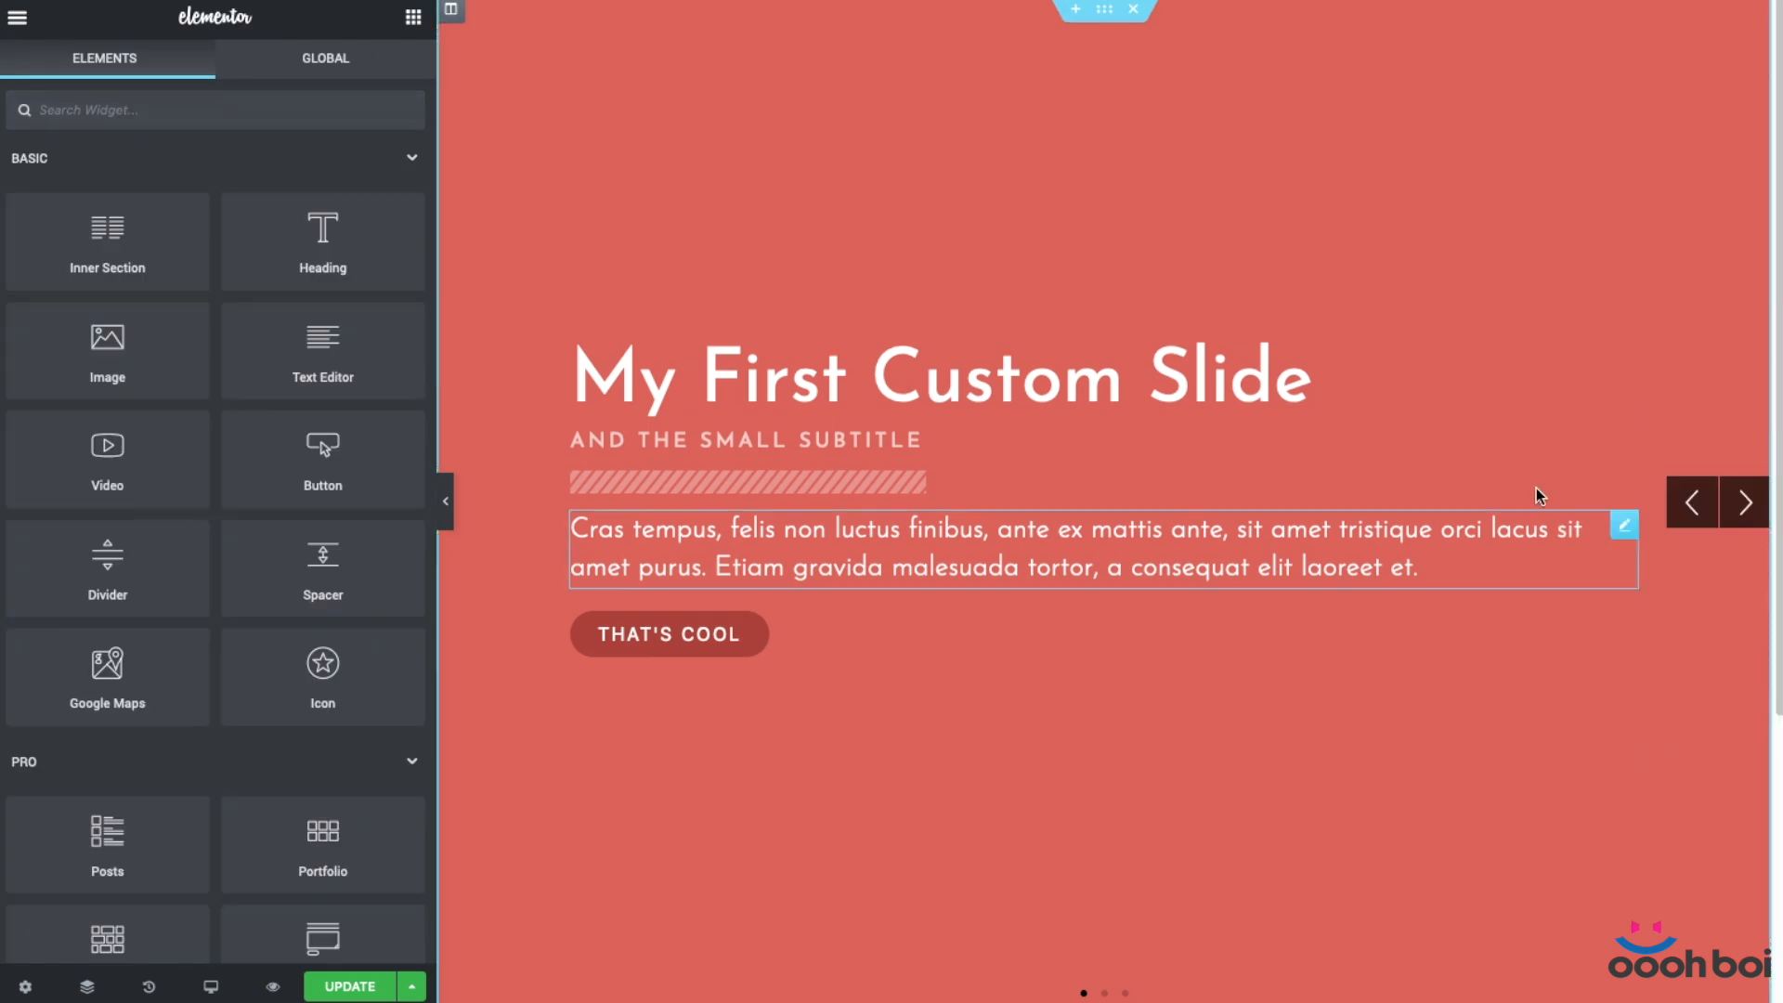
Select the first slide's subtitle in the editor and test the slider's arrows in both directions on the page preview.
left_click(1202, 438)
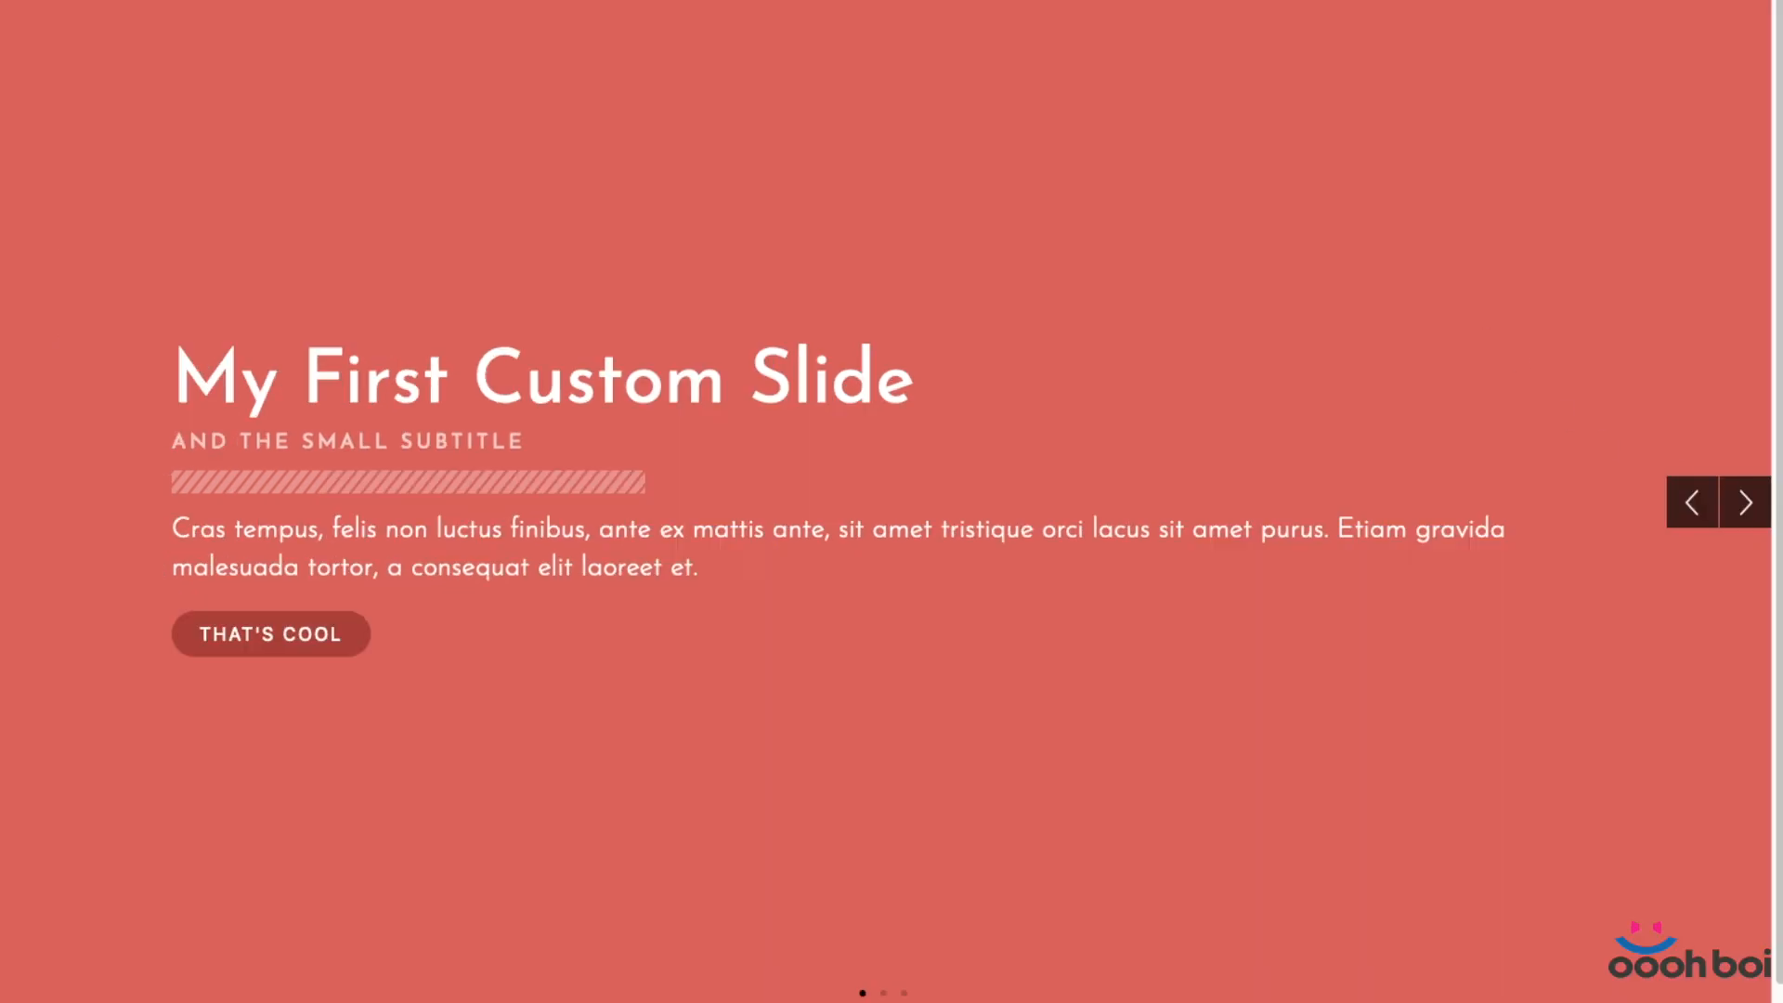
left_click(1744, 504)
left_click(1745, 506)
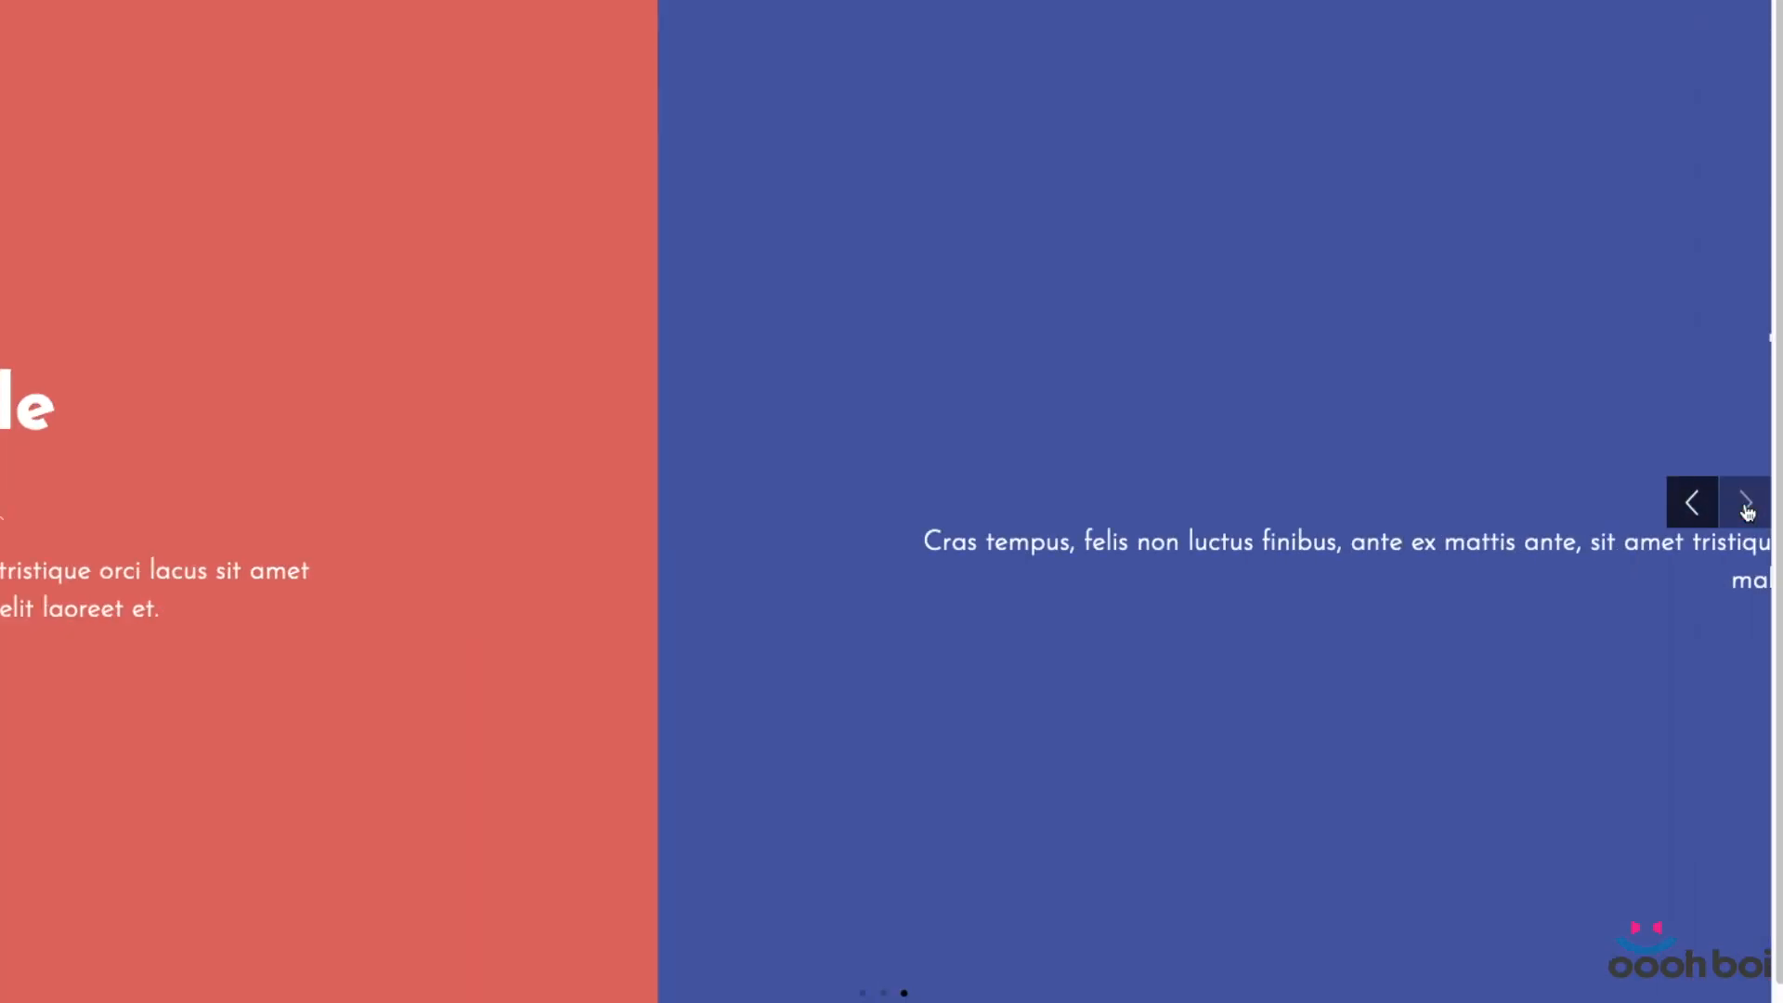
left_click(1746, 507)
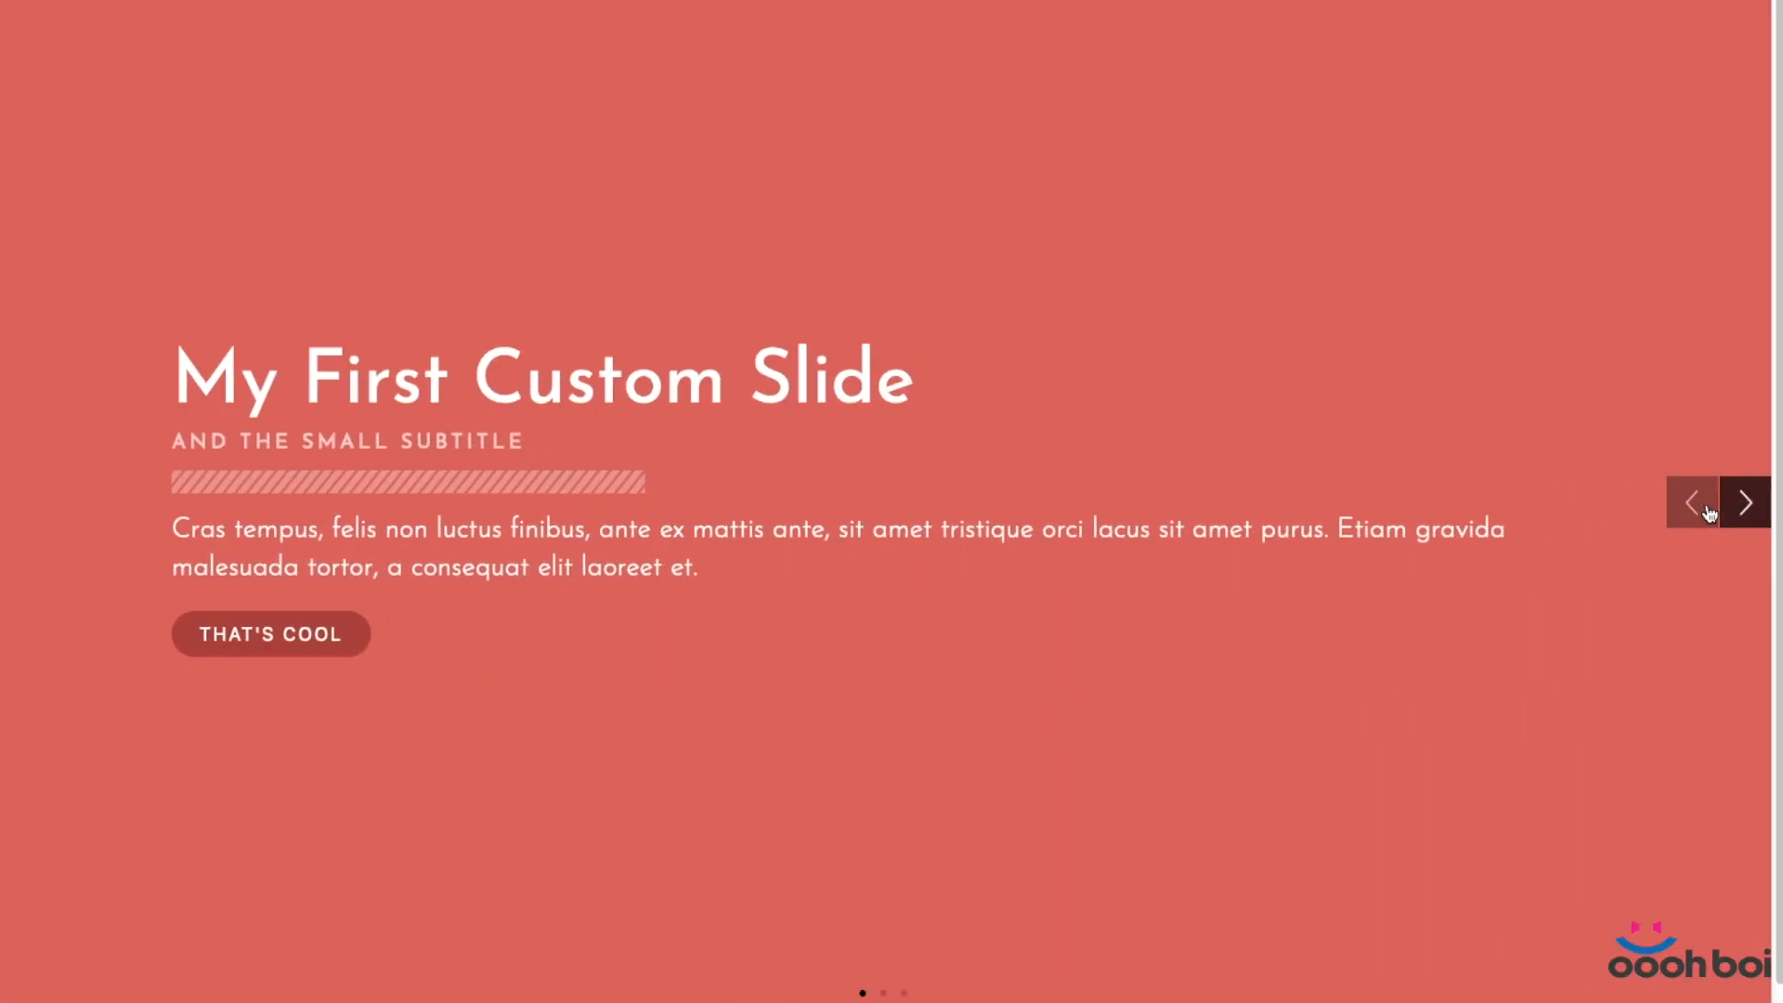
left_click(1709, 514)
left_click(1741, 511)
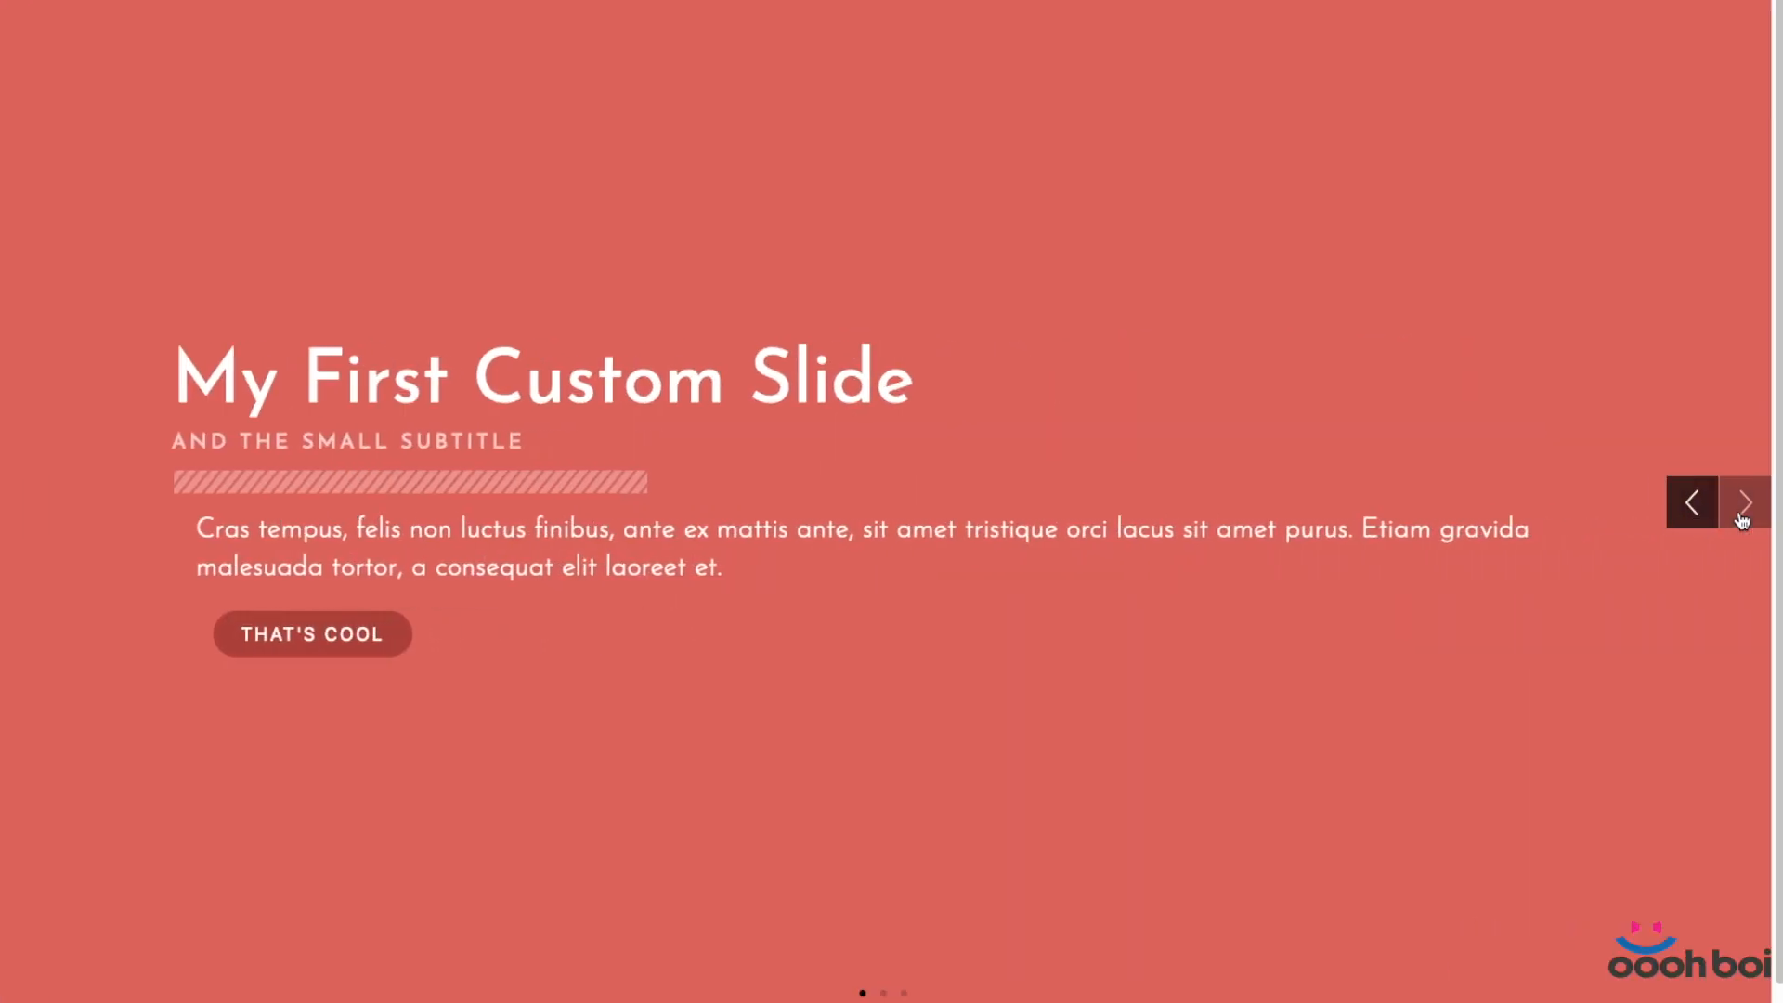
left_click(1743, 518)
left_click(1743, 519)
left_click(1742, 519)
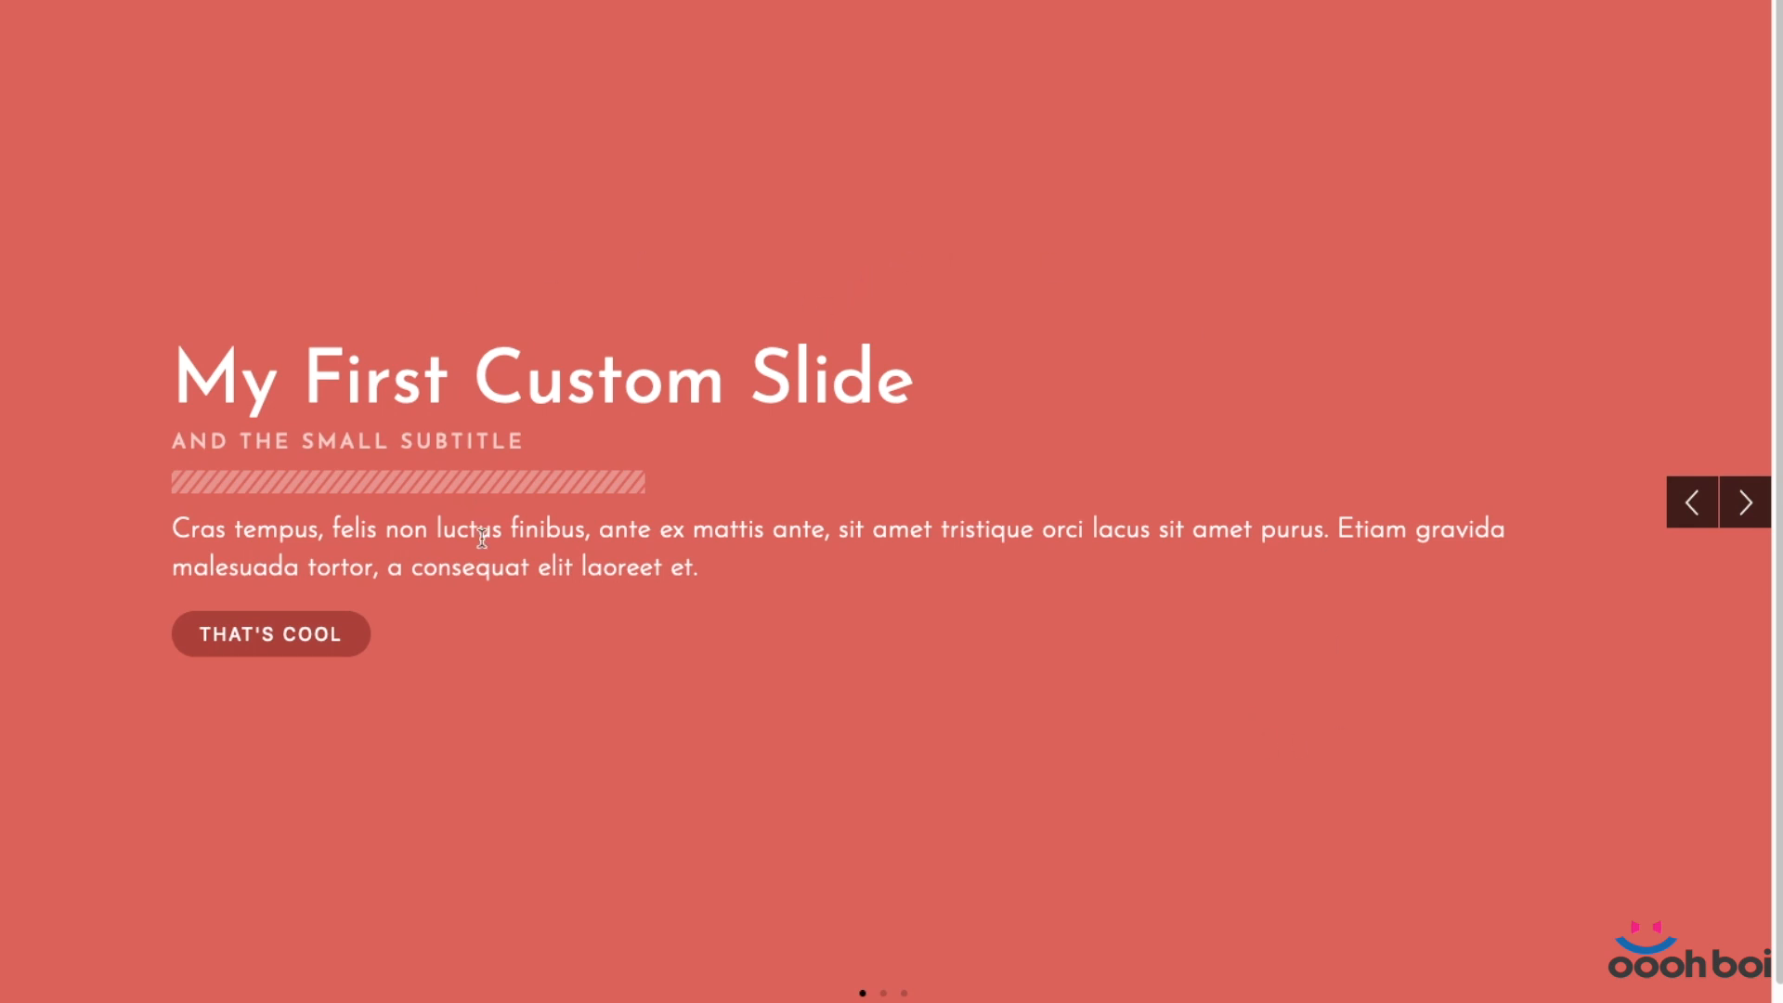
Return to the editor, review the slashed divider's parallax attributes and open the HTML widget's Swiper script below the slider.
key("ctrl+shift+p")
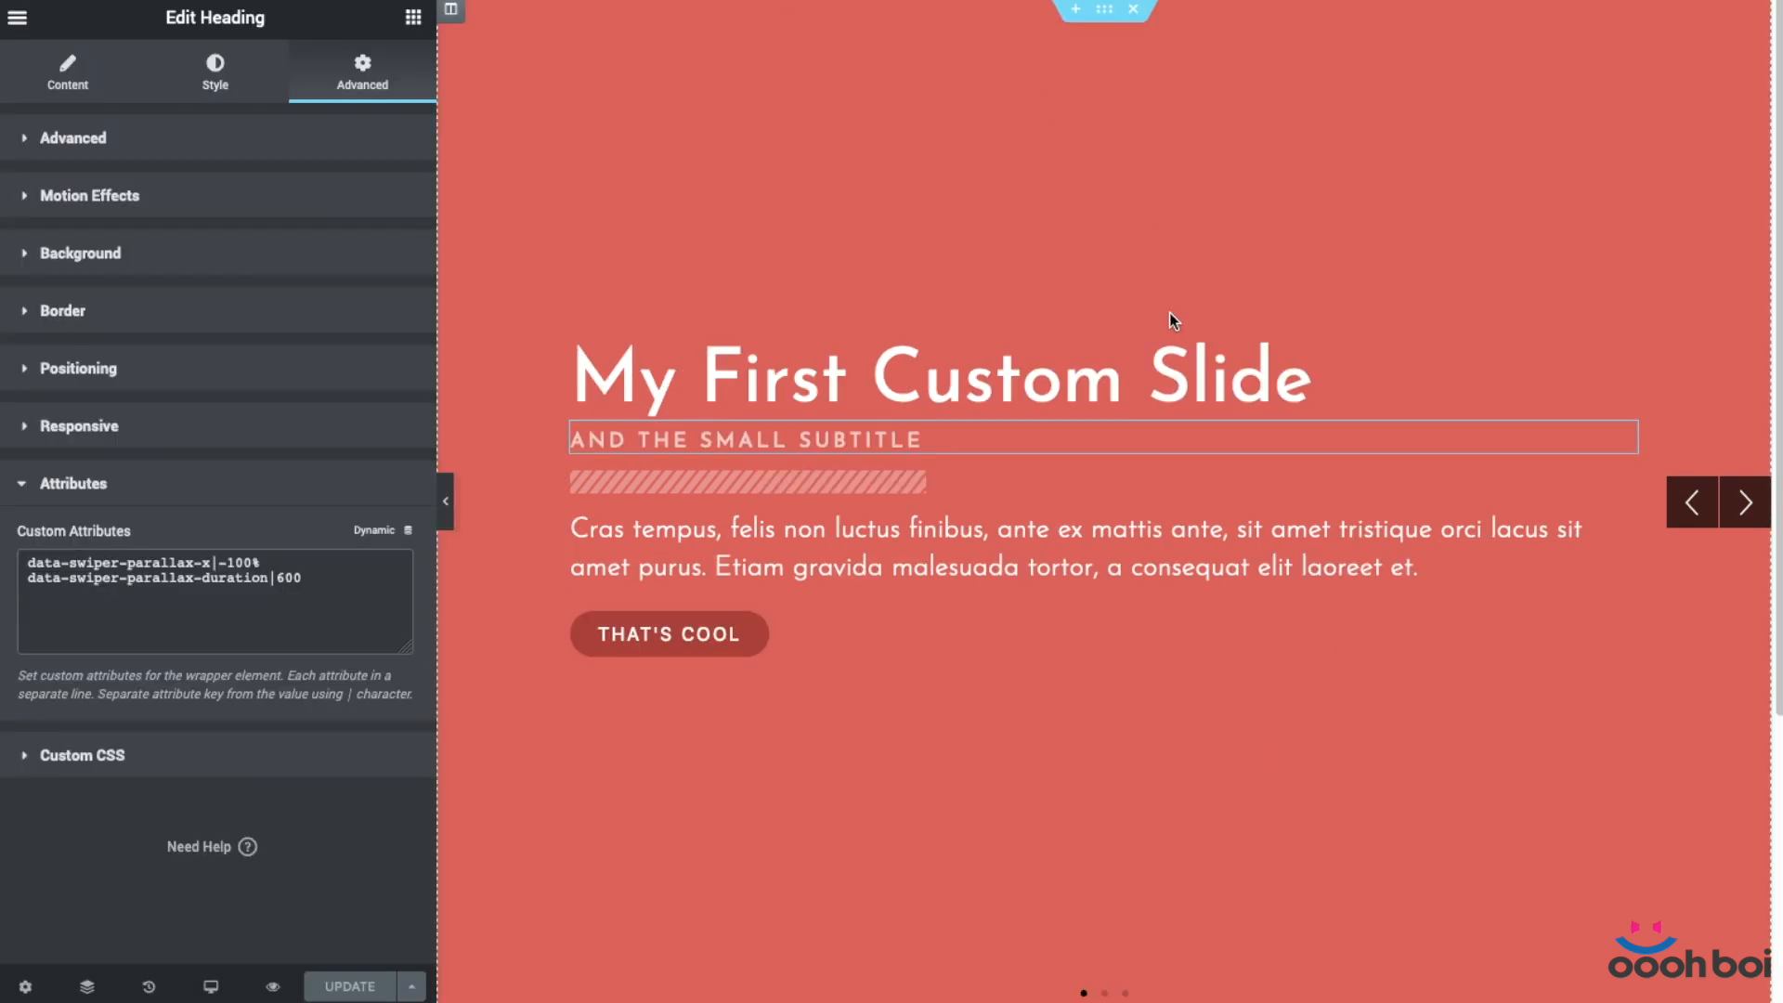
left_click(1098, 499)
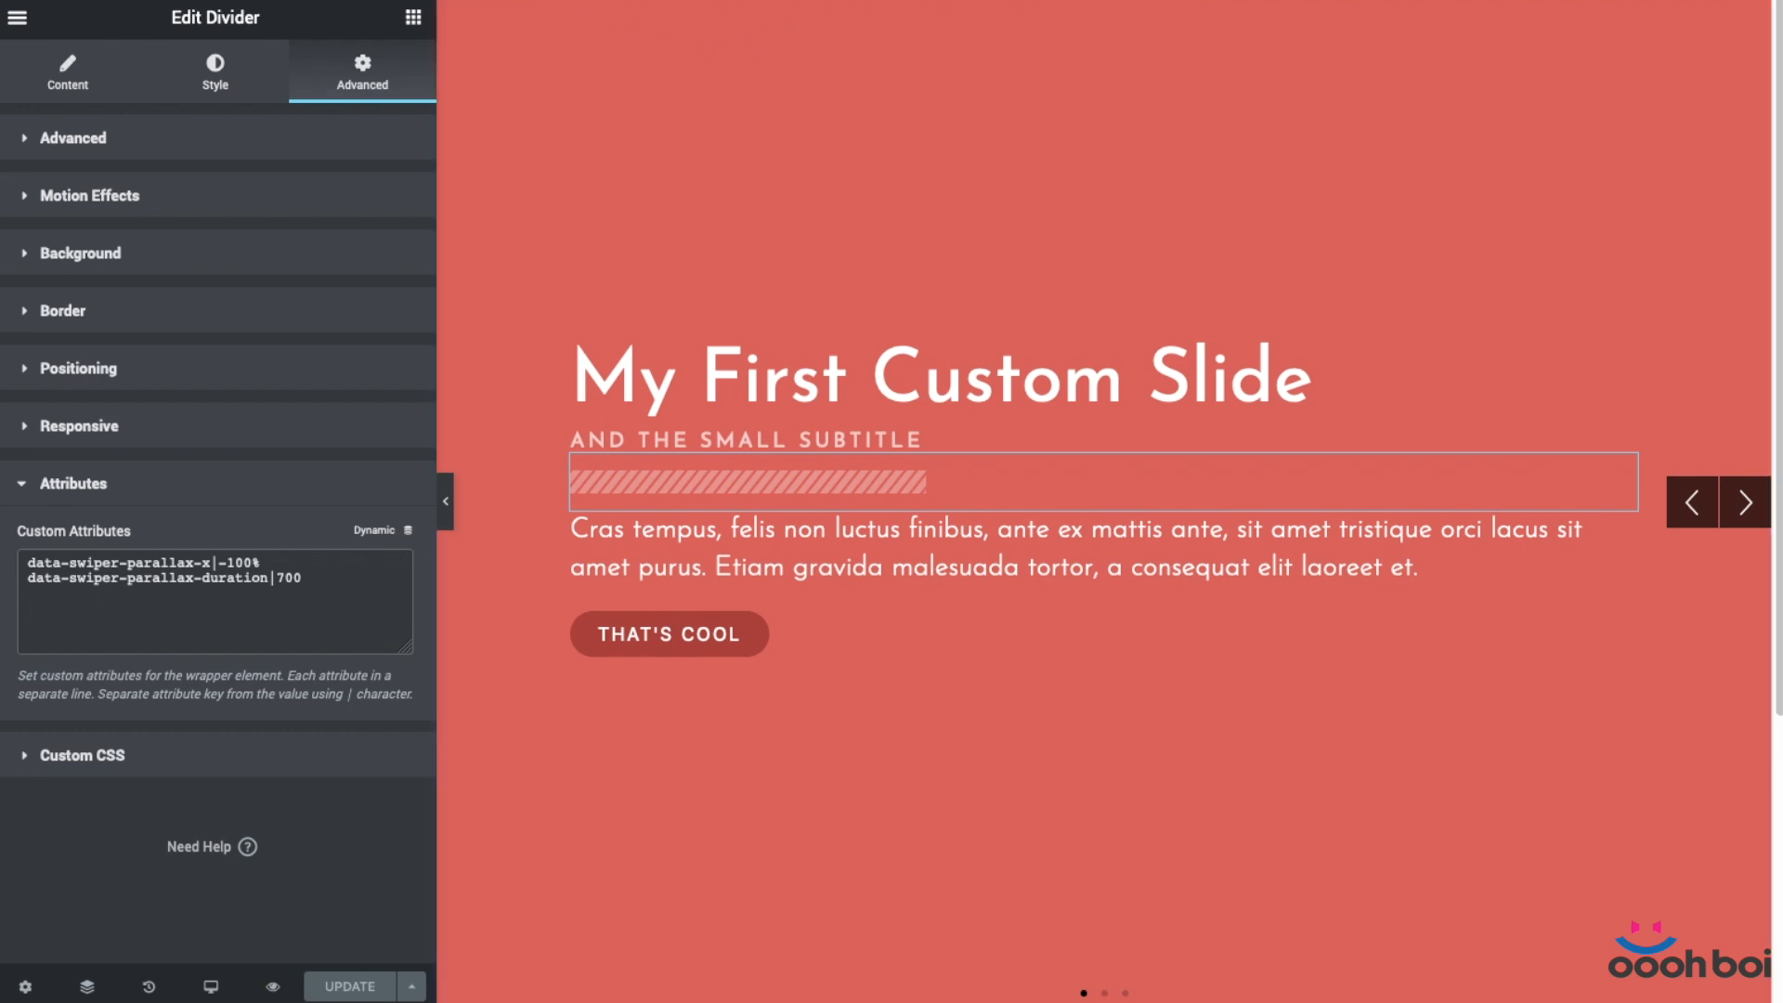
scroll(1486, 631, "down", 5)
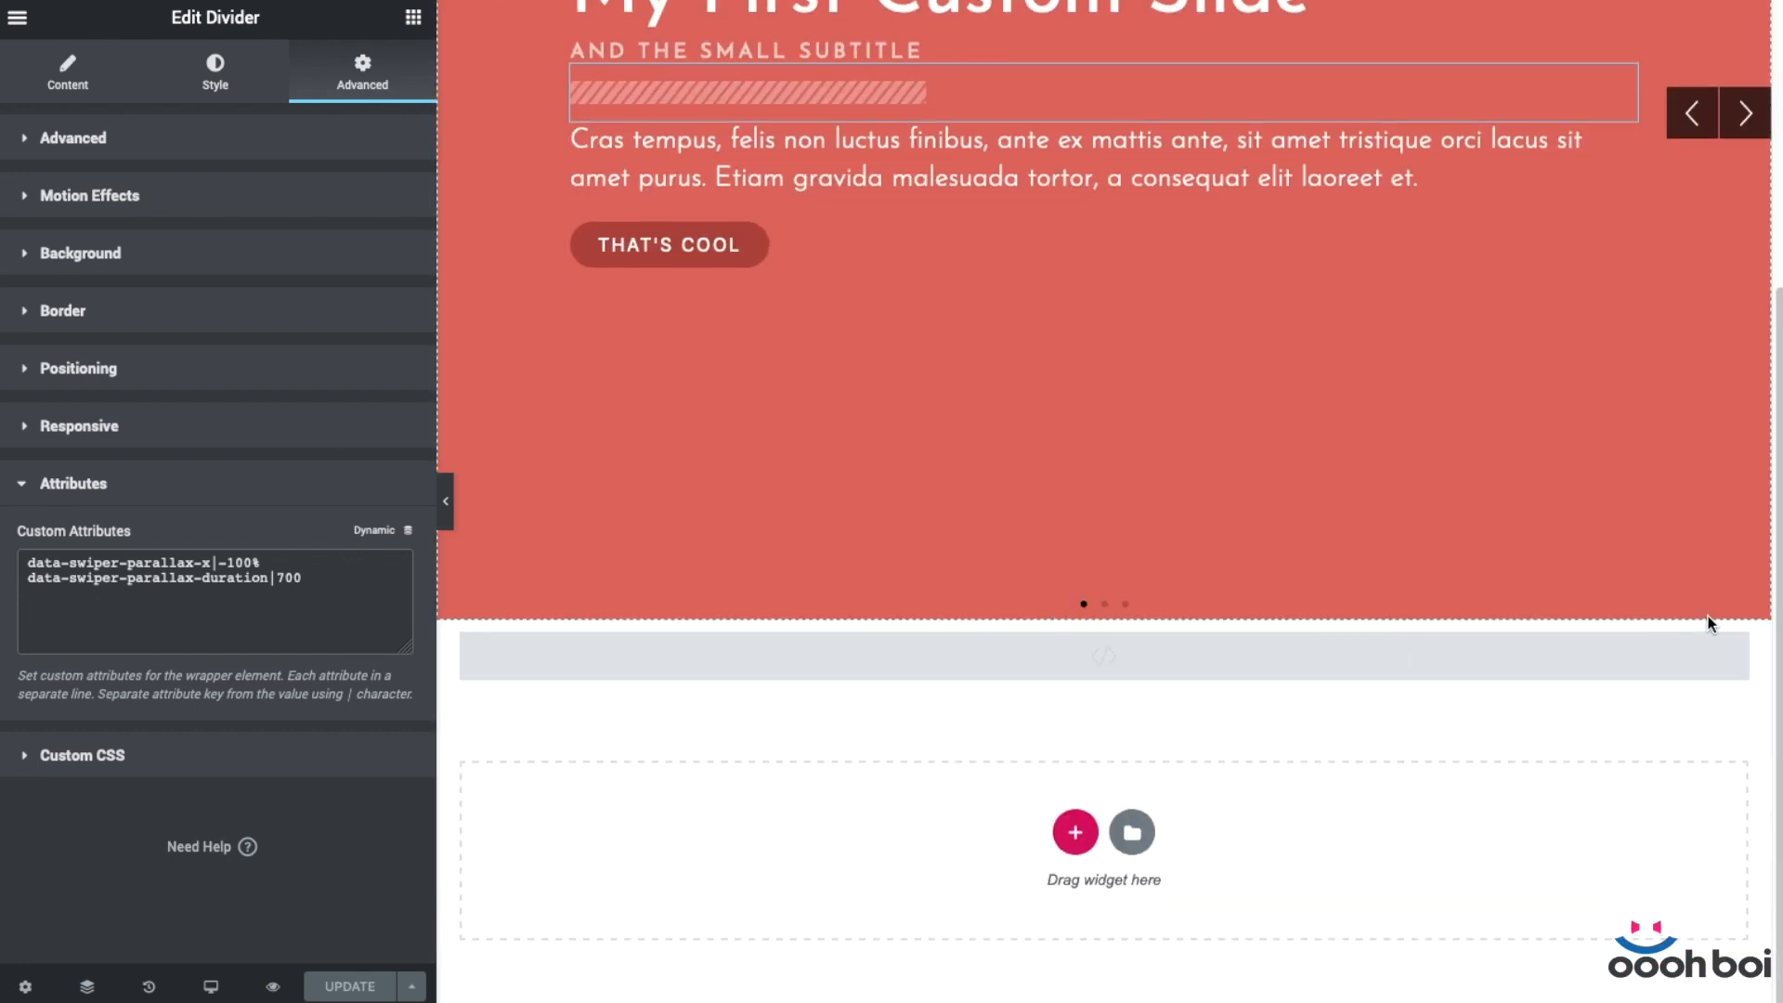
left_click(1734, 648)
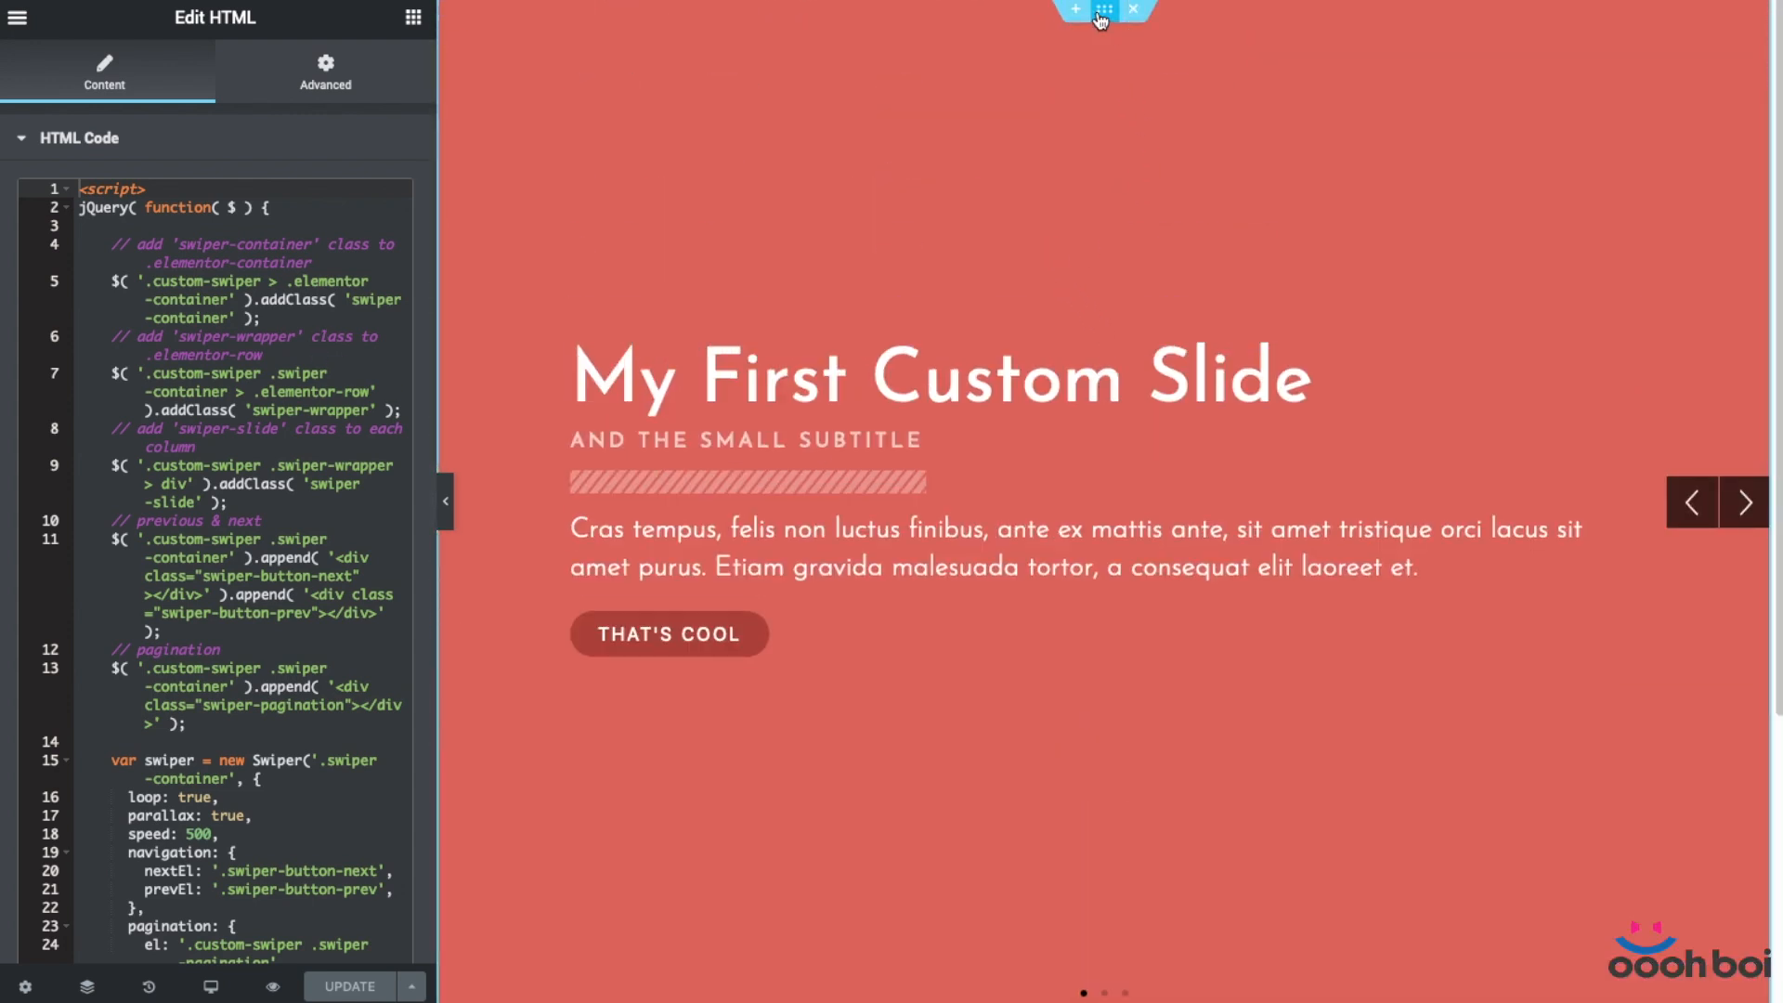
Open the slider section's custom CSS for review and switch back to the page preview.
left_click(1103, 11)
left_click(344, 67)
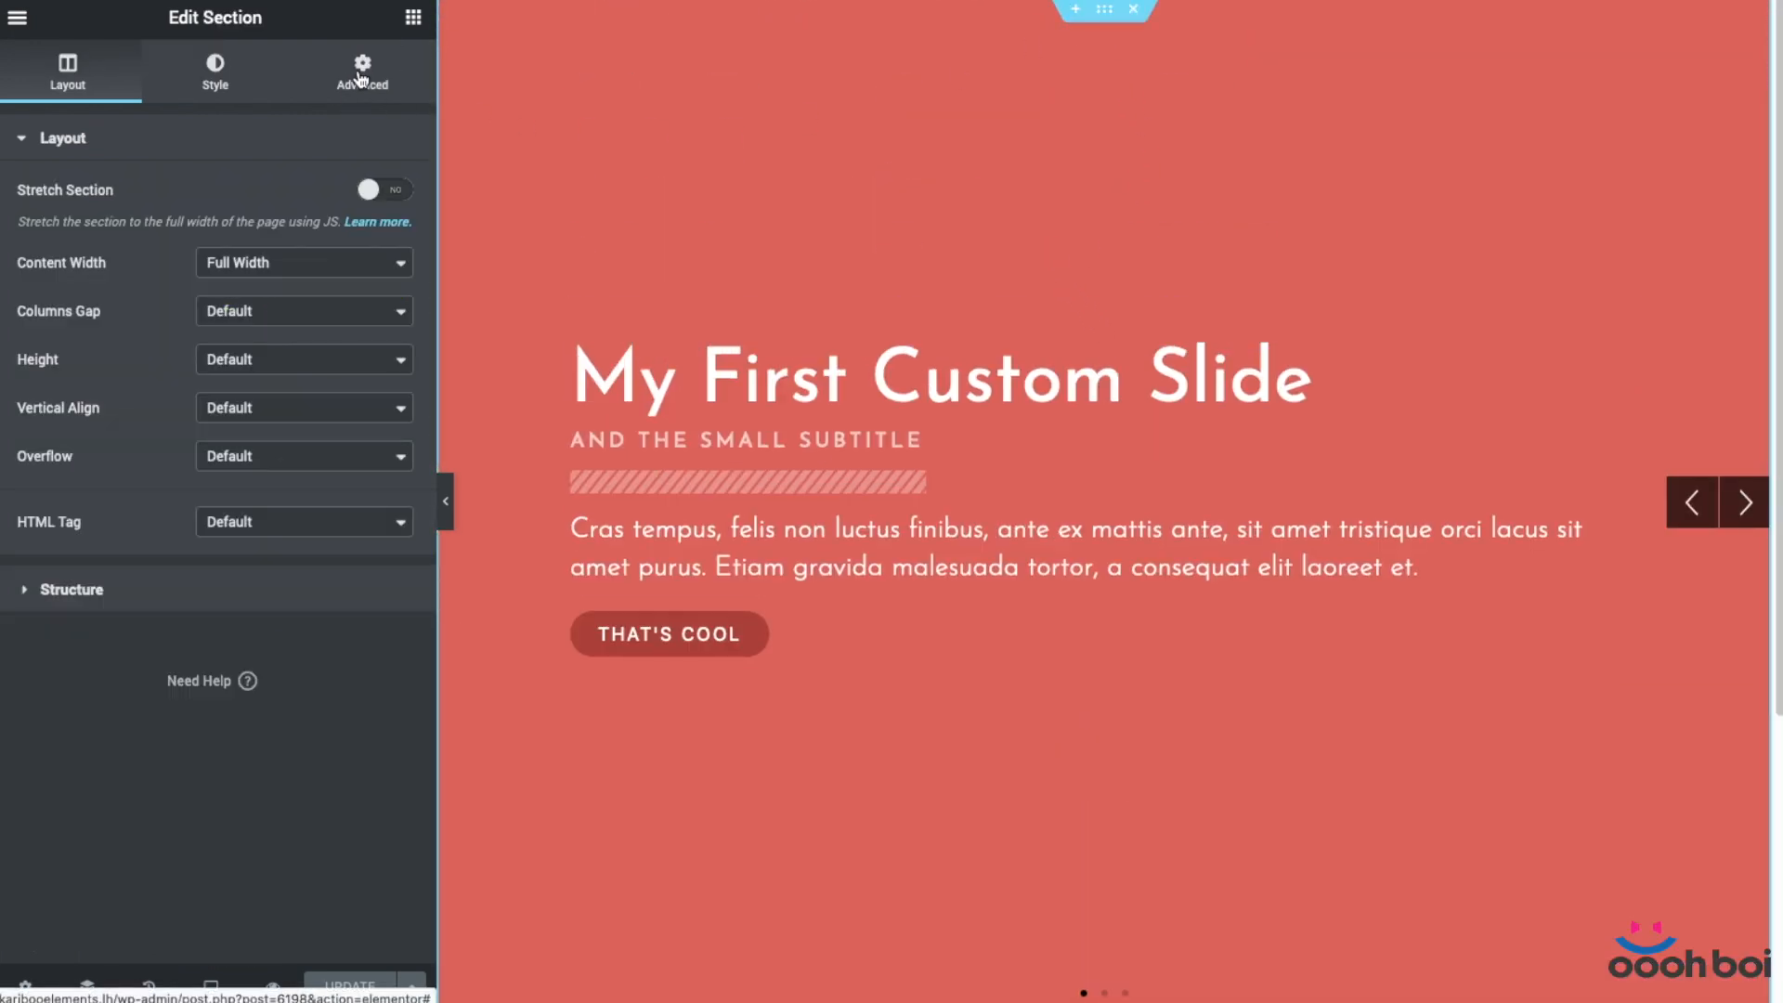
left_click(175, 792)
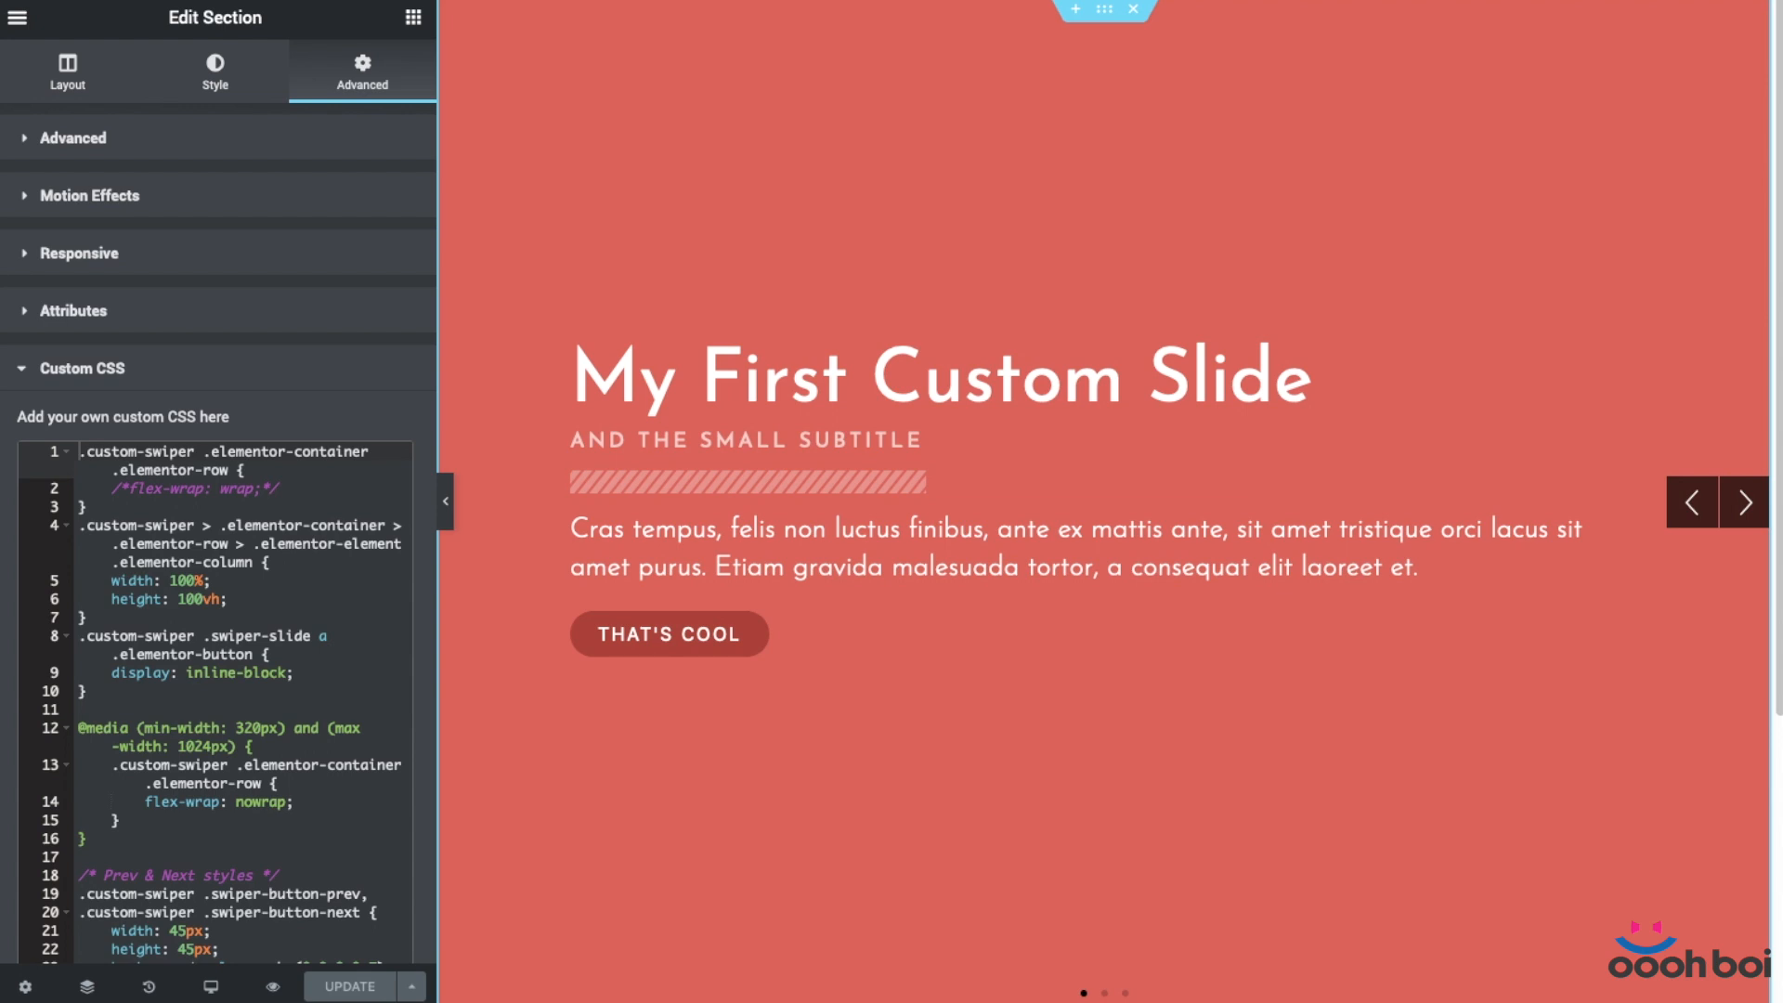
key("ctrl+Tab")
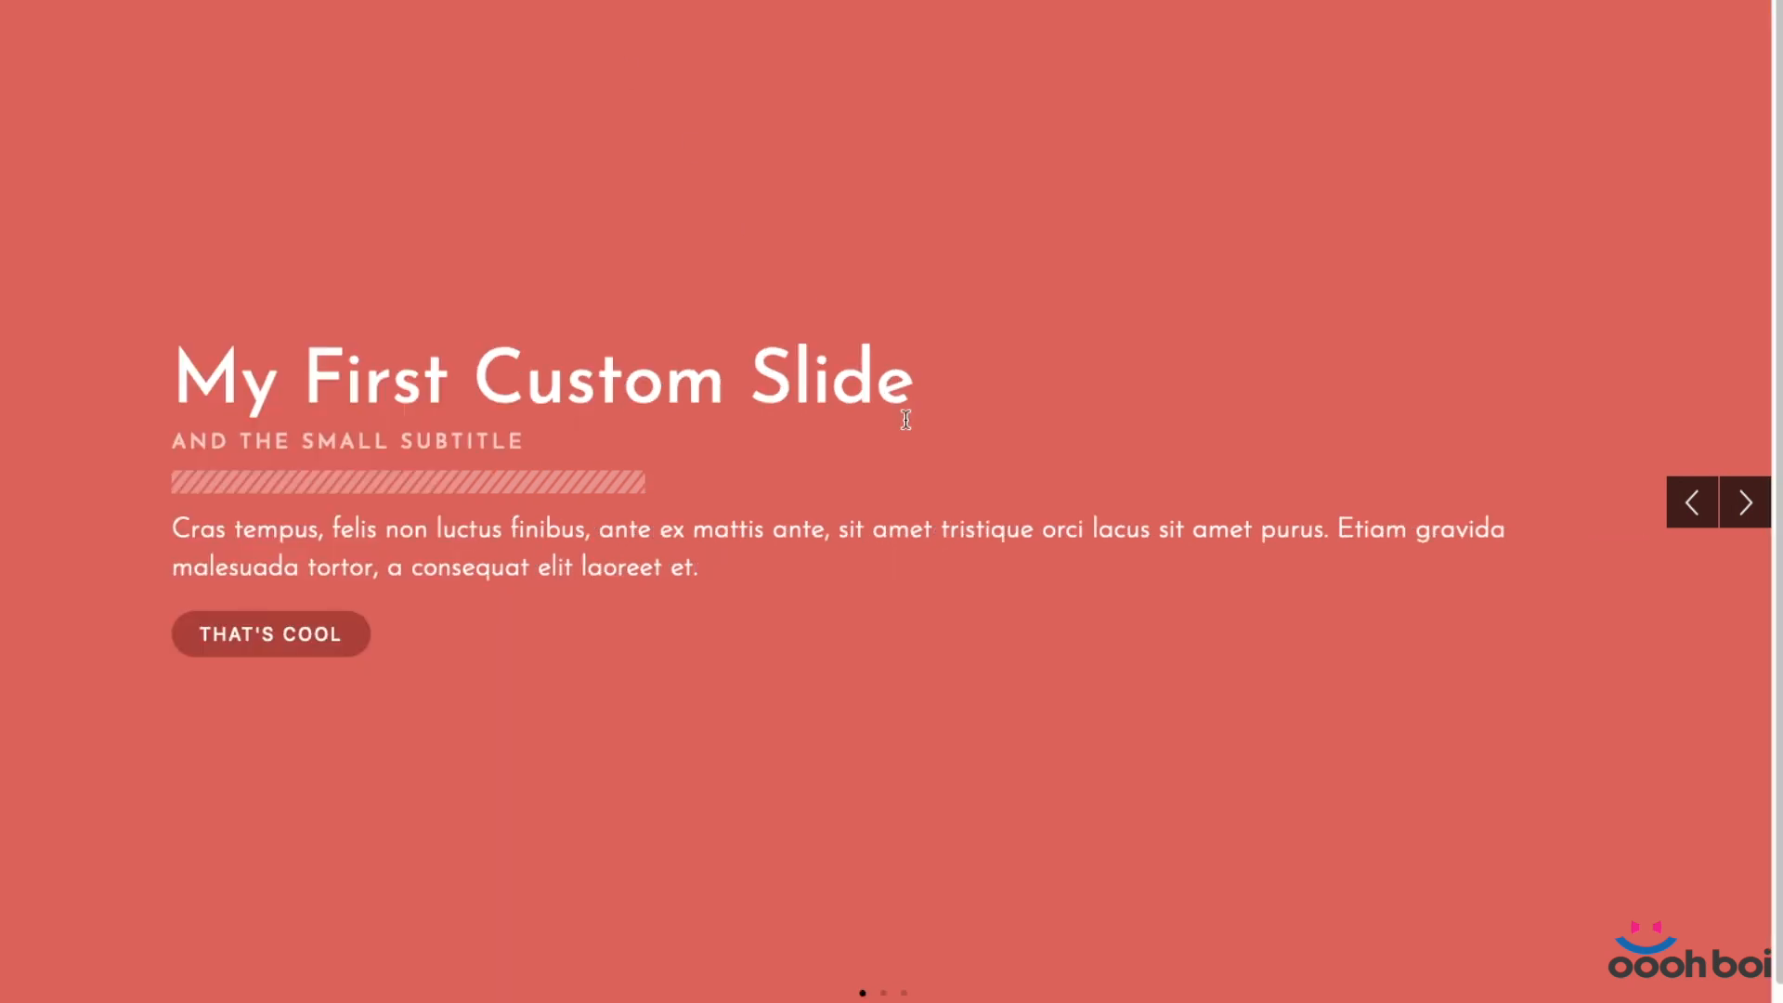